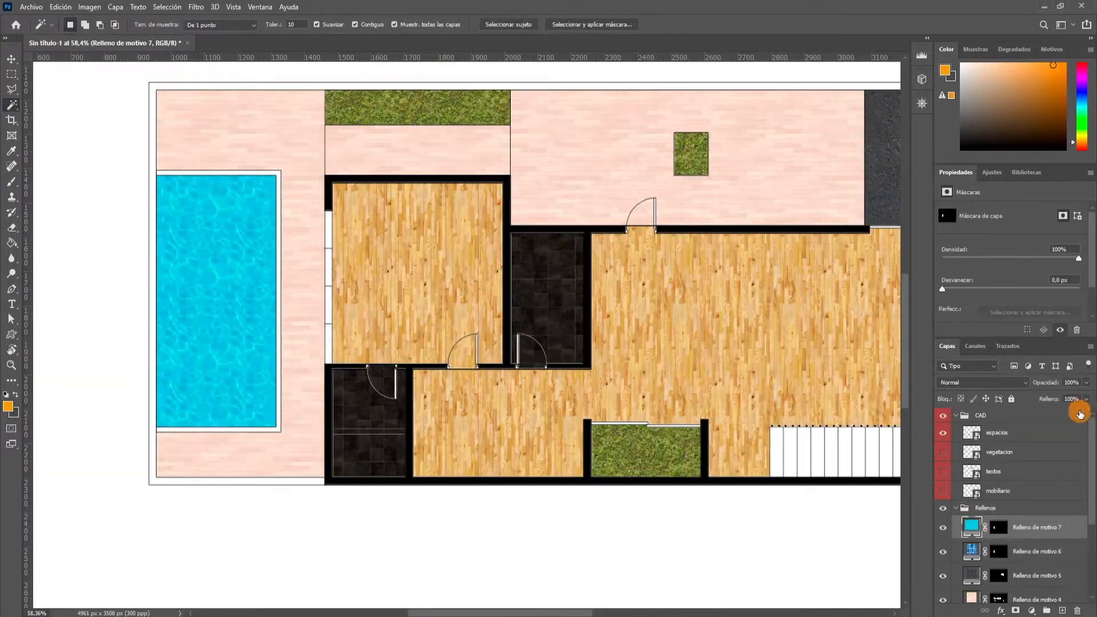
{"action": "left_click", "coordinate": [945, 534]}
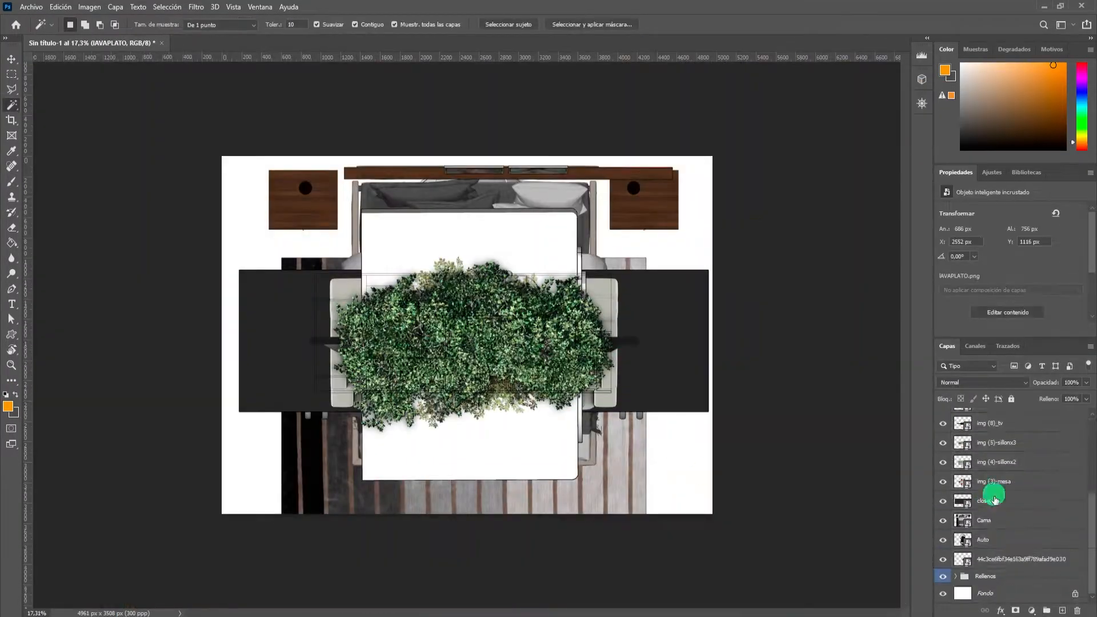
{"action": "key", "text": "ctrl+t"}
{"action": "left_click", "coordinate": [708, 165]}
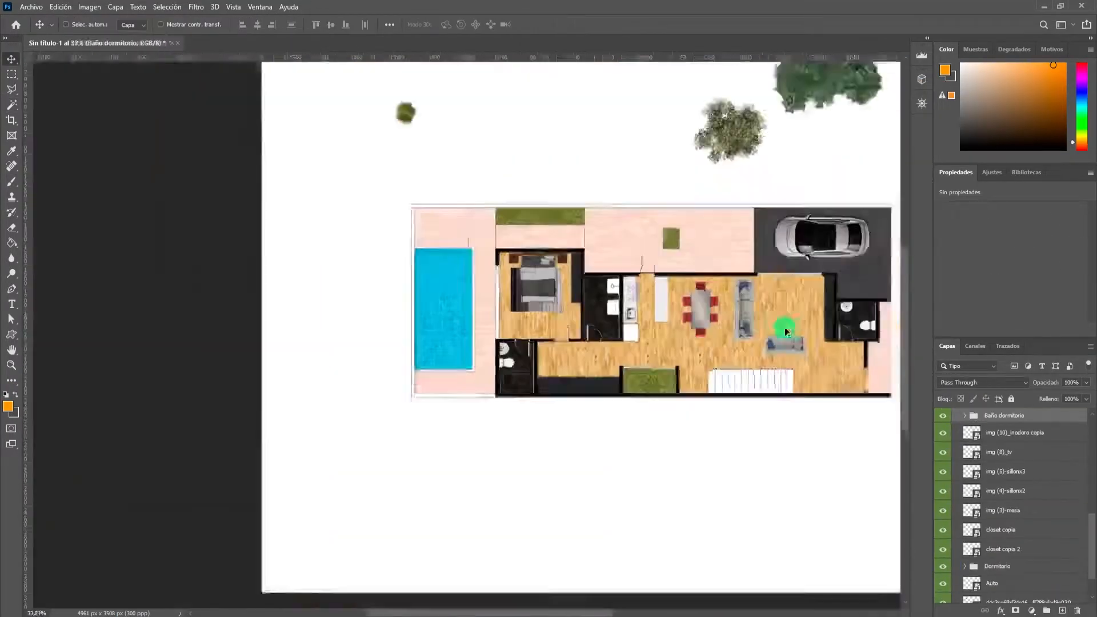
{"action": "left_click_drag", "start_coordinate": [1016, 452], "coordinate": [1020, 447]}
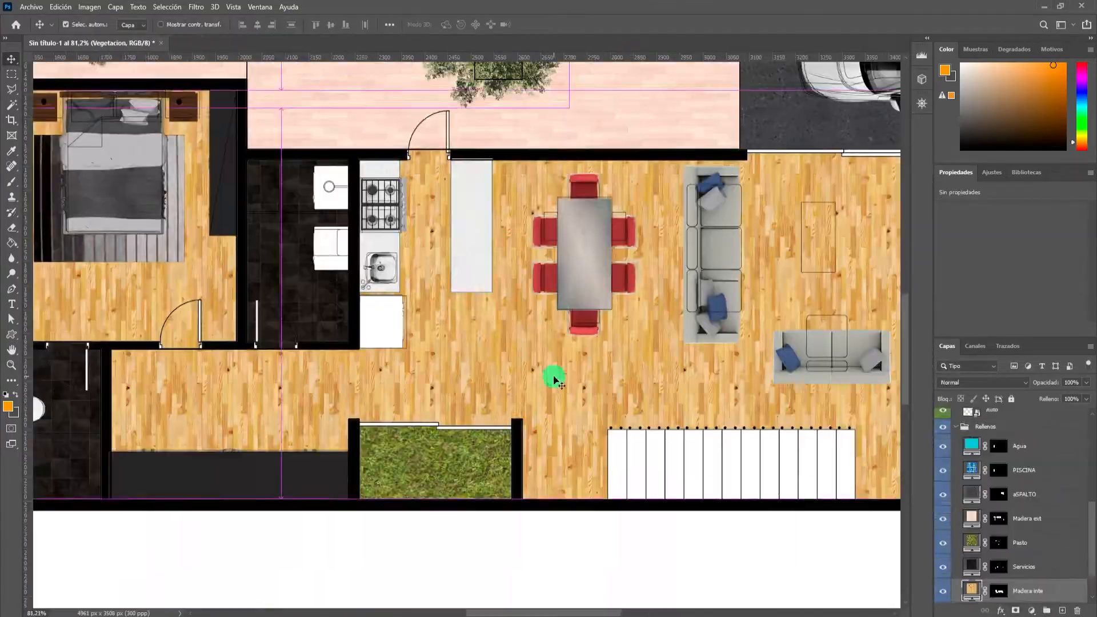
Apply a drop shadow to the Vegetacion group with 60% opacity, 135° angle, 25 px distance, 2% spread and 10 px size.
{"action": "left_click", "coordinate": [1070, 456]}
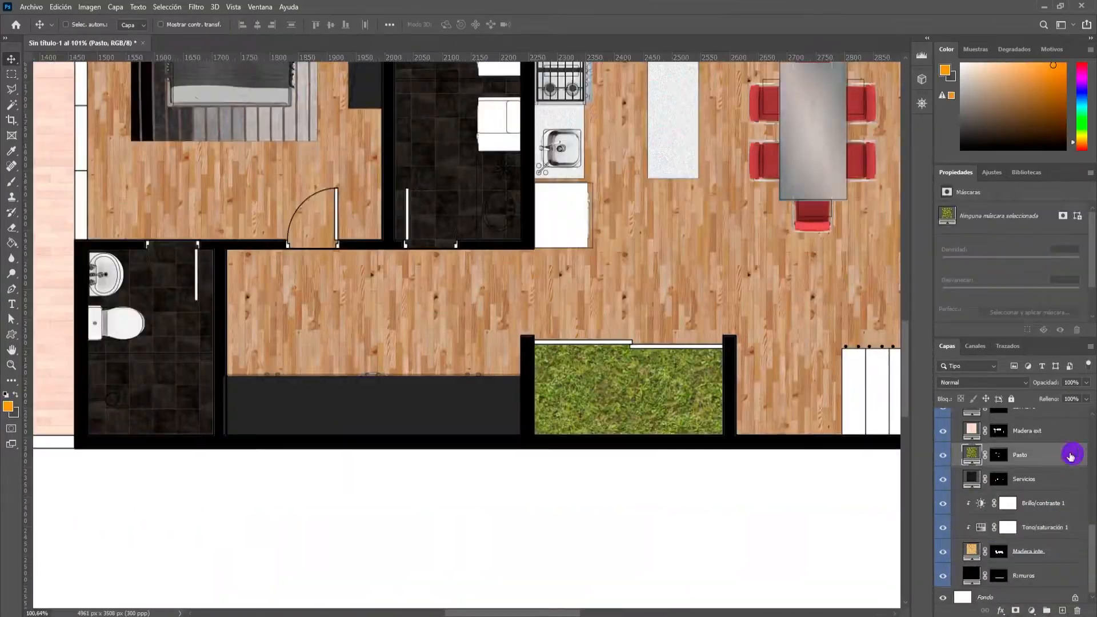
{"action": "double_click", "coordinate": [1070, 456]}
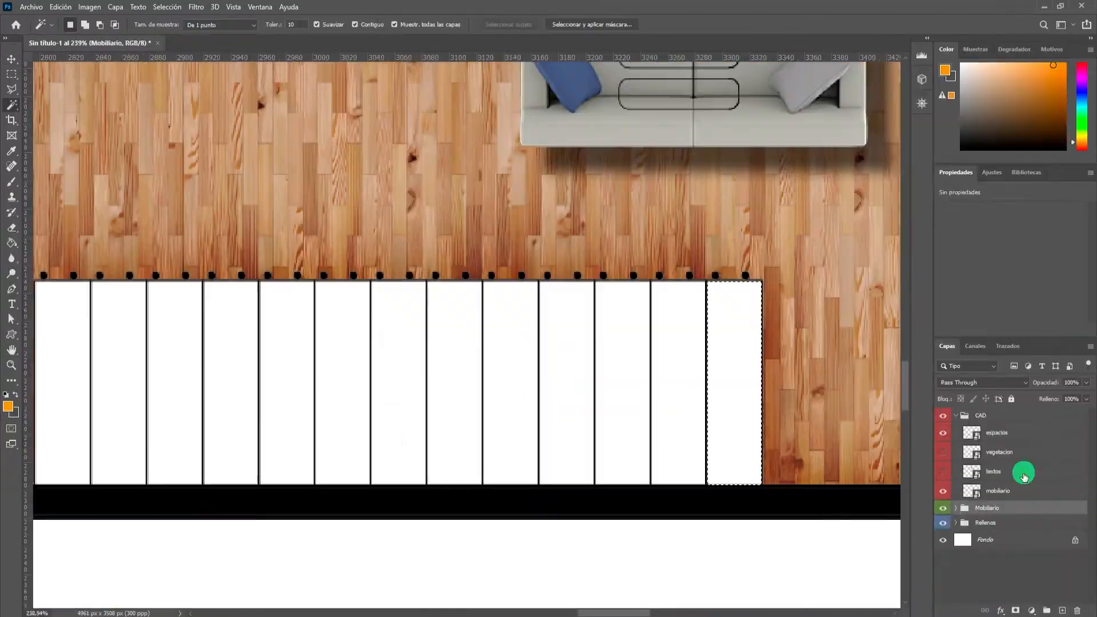
{"action": "double_click", "coordinate": [1023, 473]}
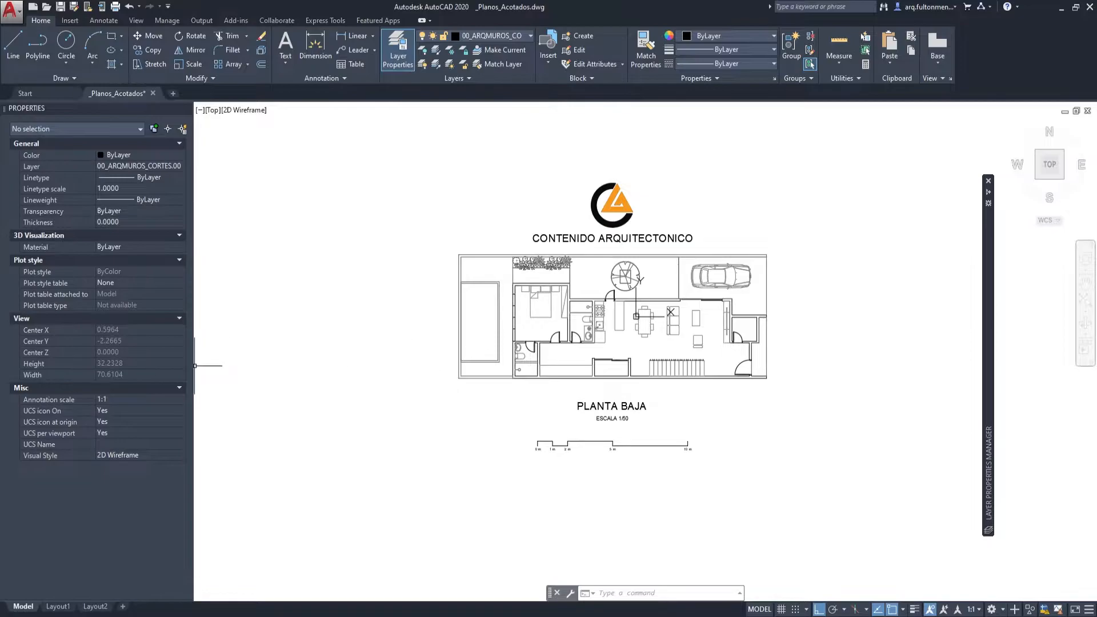
Switch to the _Planos_Acotados drawing in AutoCAD and turn on lineweight display for the ground floor plan.
{"action": "scroll", "coordinate": [566, 324], "scroll_direction": "up", "scroll_amount": 2}
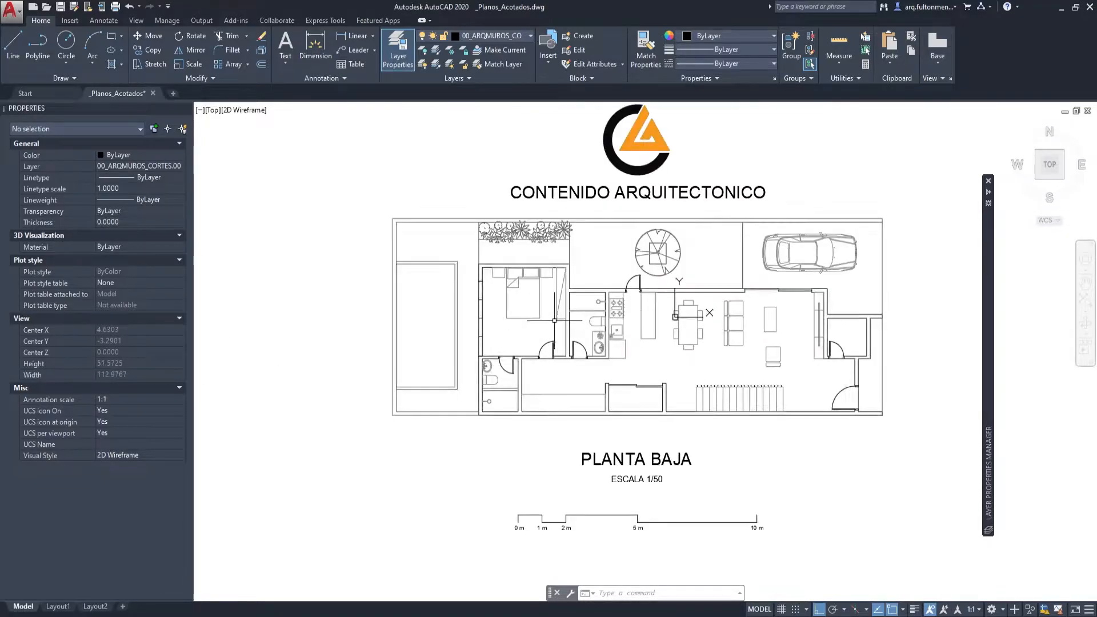
{"action": "scroll", "coordinate": [567, 324], "scroll_direction": "up", "scroll_amount": 6}
{"action": "scroll", "coordinate": [662, 269], "scroll_direction": "down", "scroll_amount": 2}
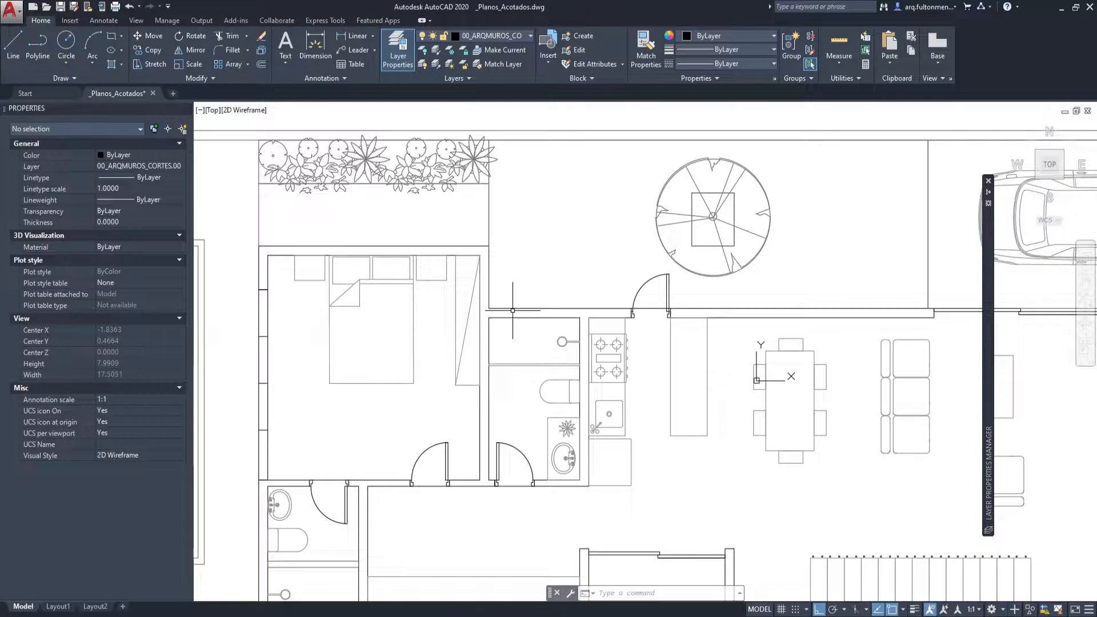
{"action": "left_click", "coordinate": [915, 609]}
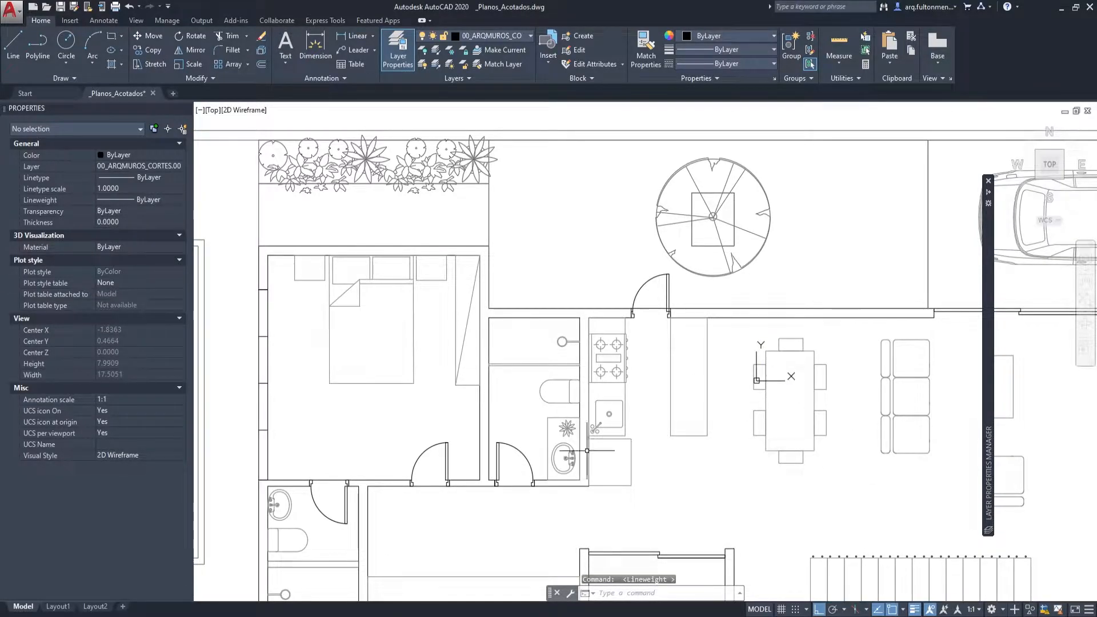
{"action": "scroll", "coordinate": [567, 334], "scroll_direction": "down", "scroll_amount": 7}
{"action": "scroll", "coordinate": [528, 321], "scroll_direction": "up", "scroll_amount": 3}
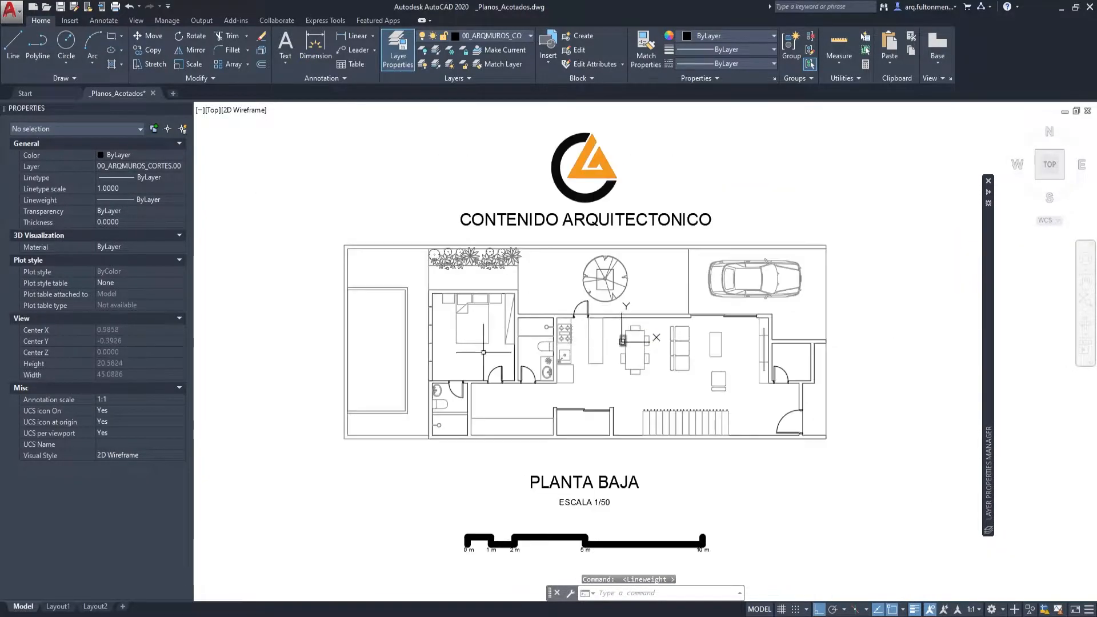
Examine the wall and door linework of the plan, selecting the polyline that closes the bedroom doorway.
{"action": "scroll", "coordinate": [574, 401], "scroll_direction": "up", "scroll_amount": 2}
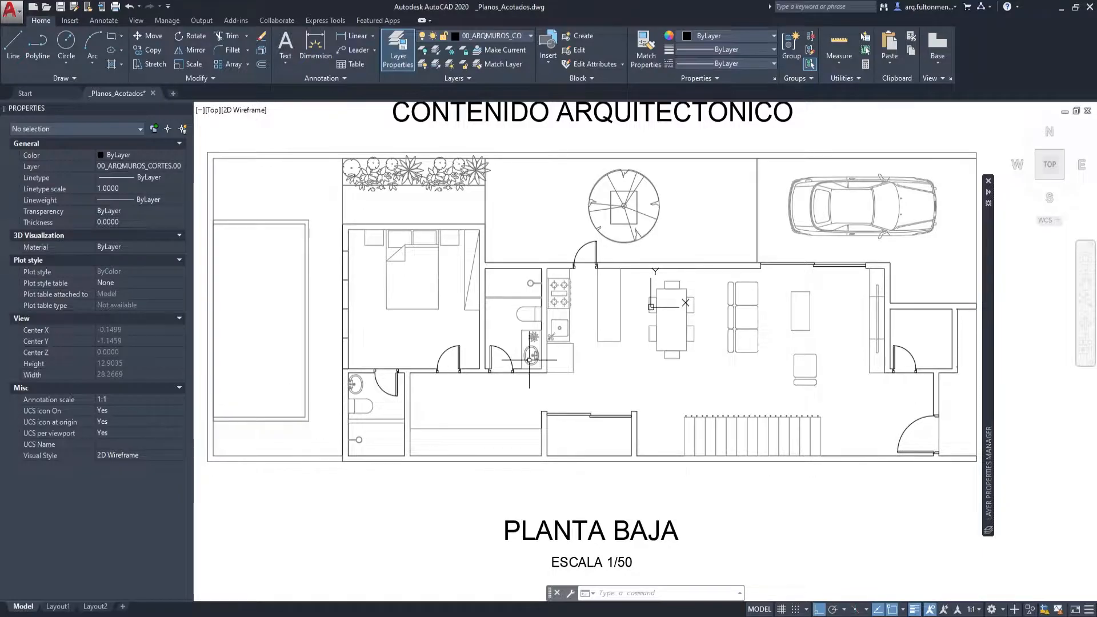
{"action": "scroll", "coordinate": [608, 260], "scroll_direction": "up", "scroll_amount": 2}
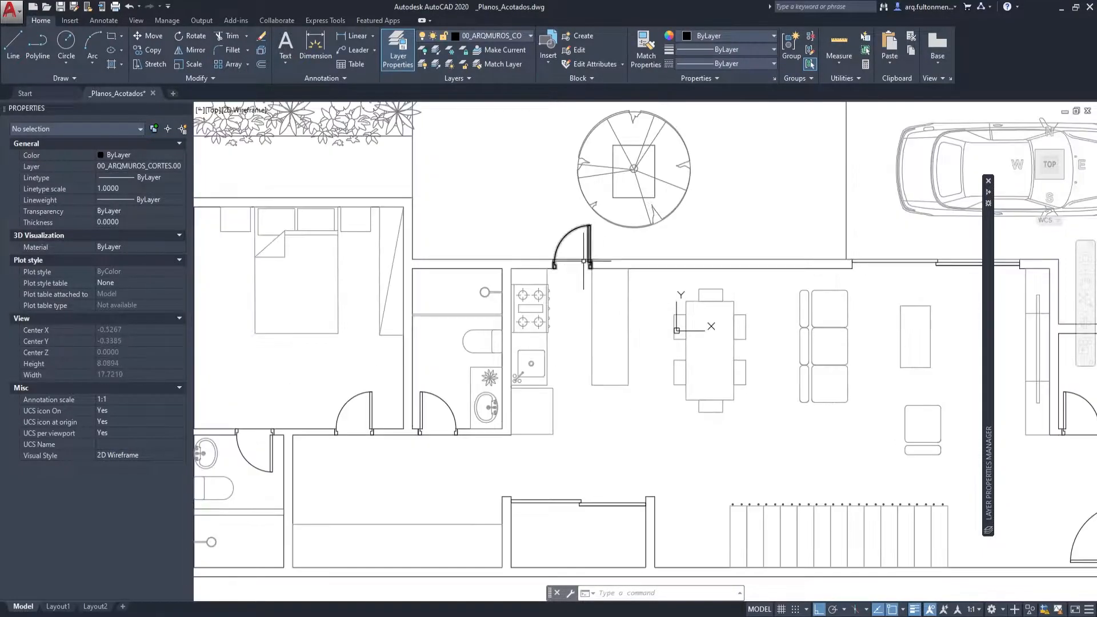
{"action": "scroll", "coordinate": [610, 361], "scroll_direction": "down", "scroll_amount": 4}
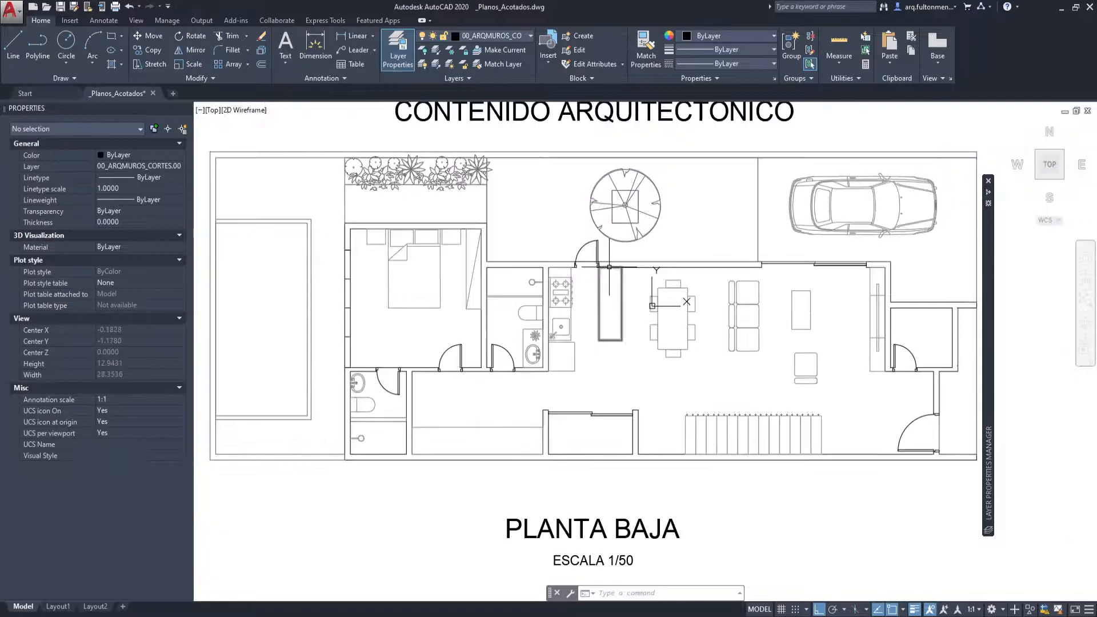
{"action": "scroll", "coordinate": [530, 353], "scroll_direction": "up", "scroll_amount": 4}
{"action": "scroll", "coordinate": [453, 385], "scroll_direction": "up", "scroll_amount": 2}
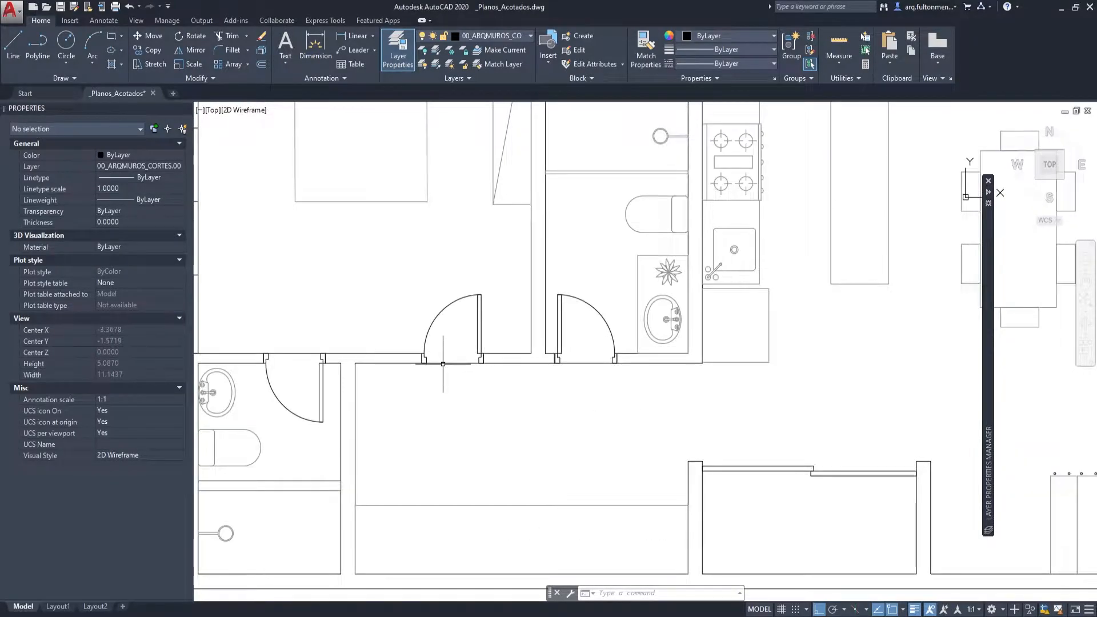
{"action": "scroll", "coordinate": [442, 363], "scroll_direction": "up", "scroll_amount": 4}
{"action": "left_click", "coordinate": [441, 325]}
{"action": "left_click", "coordinate": [431, 406]}
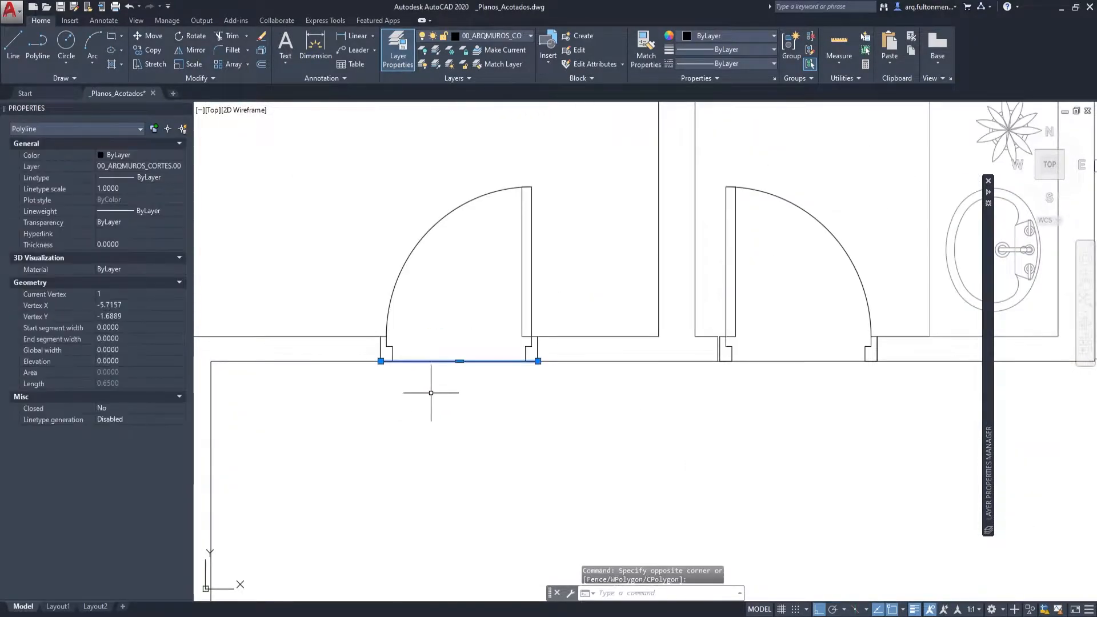
{"action": "scroll", "coordinate": [533, 369], "scroll_direction": "down", "scroll_amount": 2}
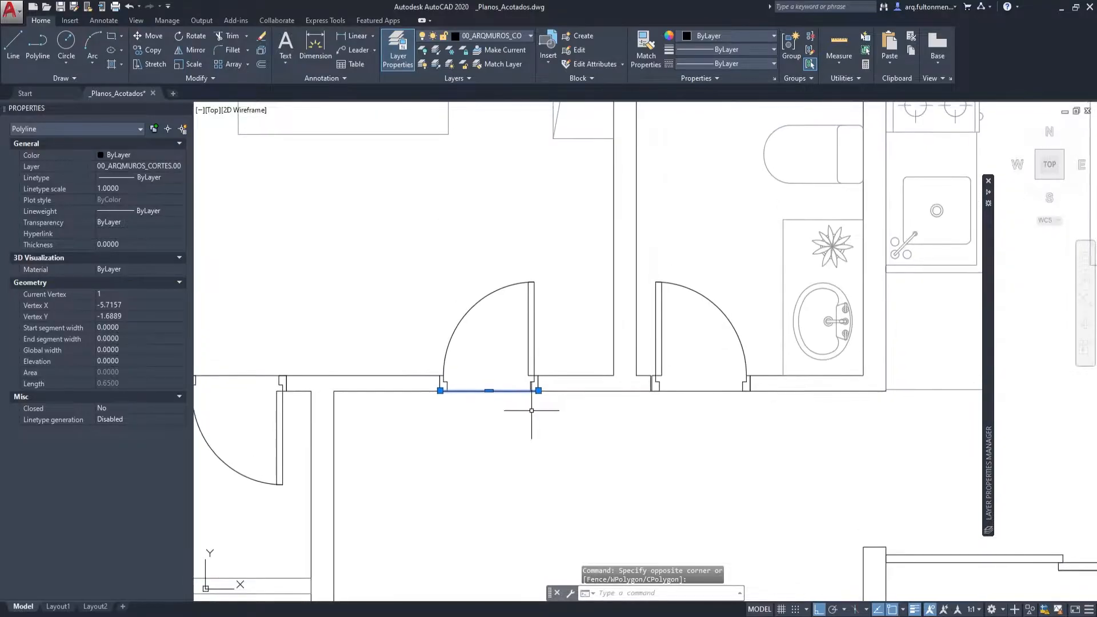
{"action": "key", "text": "Escape"}
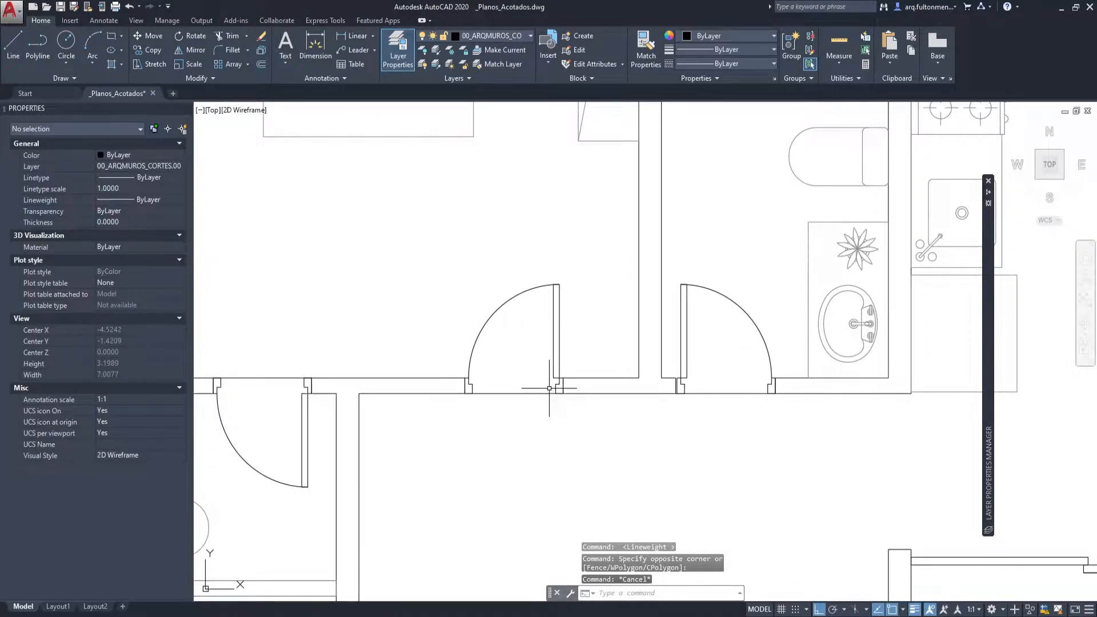
Check the bedroom doorway's closing polyline against layer 00_ARQMUROS_CORTES.00 in the layer list, leaving it deselected.
{"action": "scroll", "coordinate": [549, 388], "scroll_direction": "down", "scroll_amount": 7}
{"action": "scroll", "coordinate": [540, 390], "scroll_direction": "up", "scroll_amount": 5}
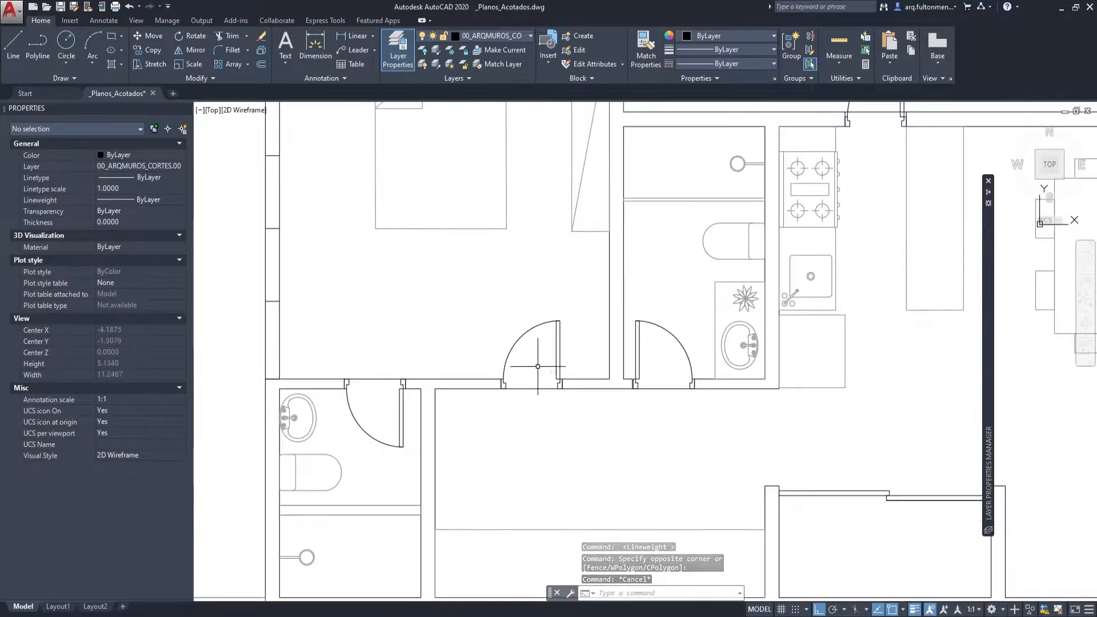
{"action": "scroll", "coordinate": [537, 363], "scroll_direction": "down", "scroll_amount": 4}
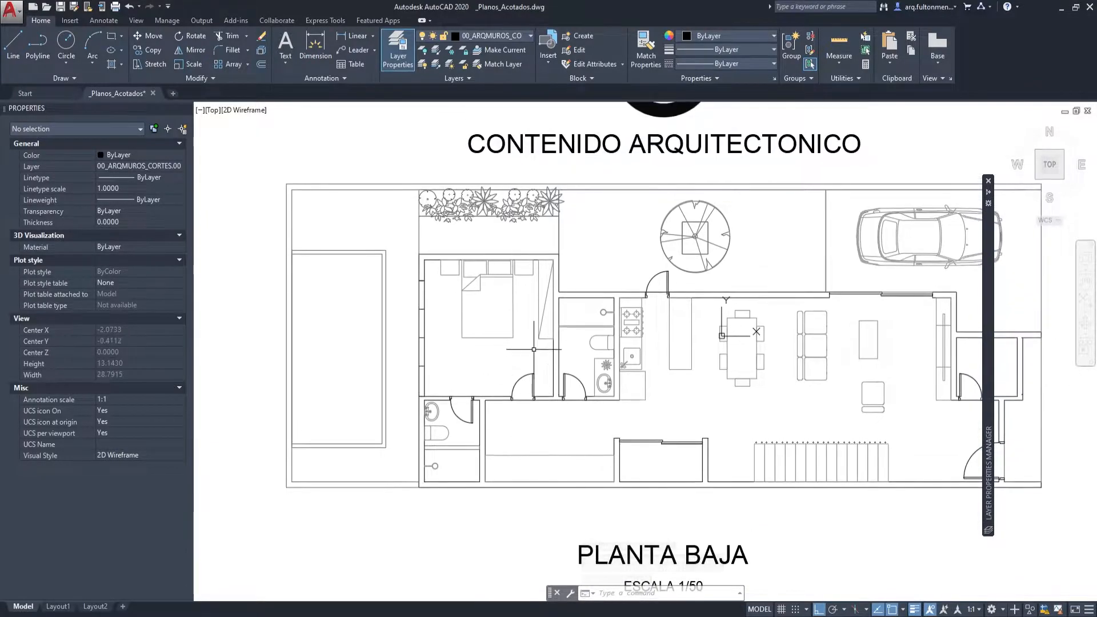
{"action": "scroll", "coordinate": [541, 406], "scroll_direction": "up", "scroll_amount": 2}
{"action": "left_click", "coordinate": [521, 406]}
{"action": "left_click", "coordinate": [506, 385]}
{"action": "key", "text": "Escape"}
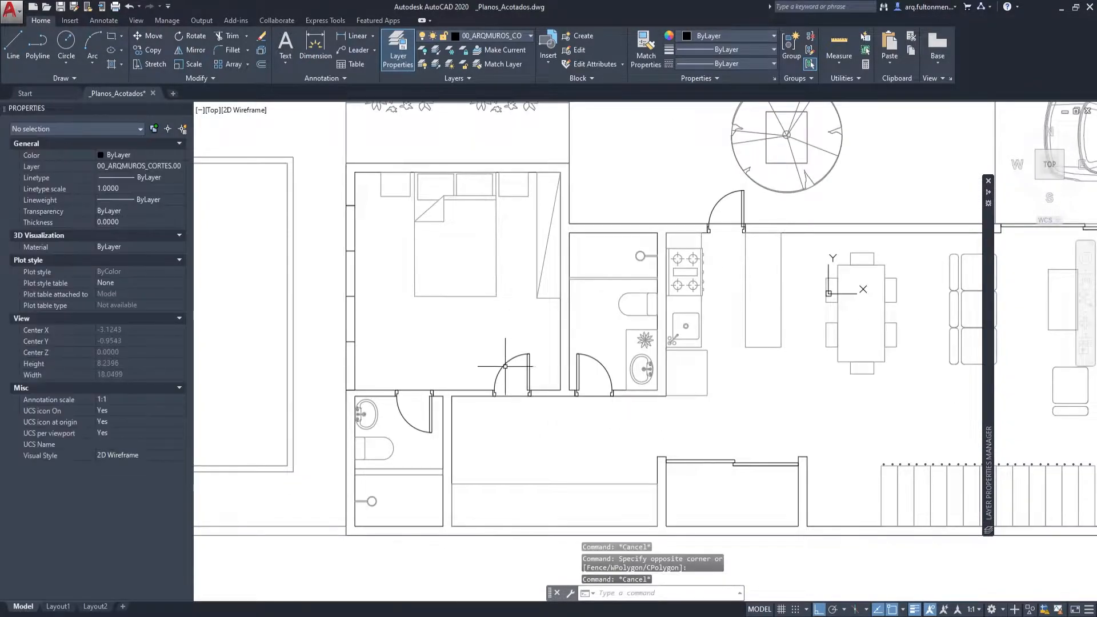
{"action": "left_click", "coordinate": [522, 395]}
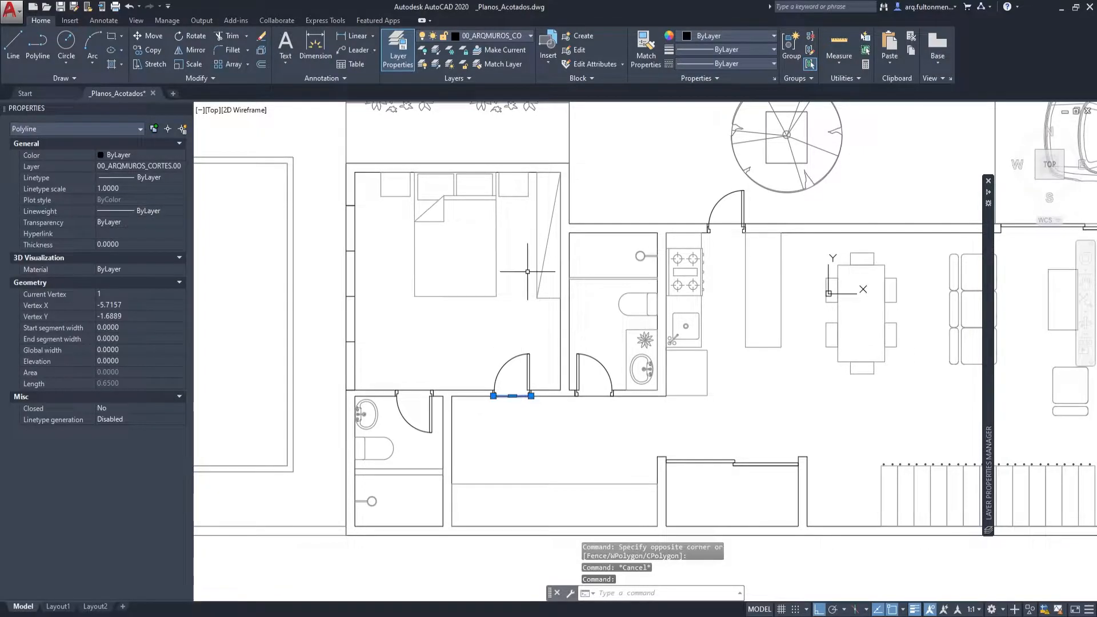
{"action": "left_click", "coordinate": [503, 35]}
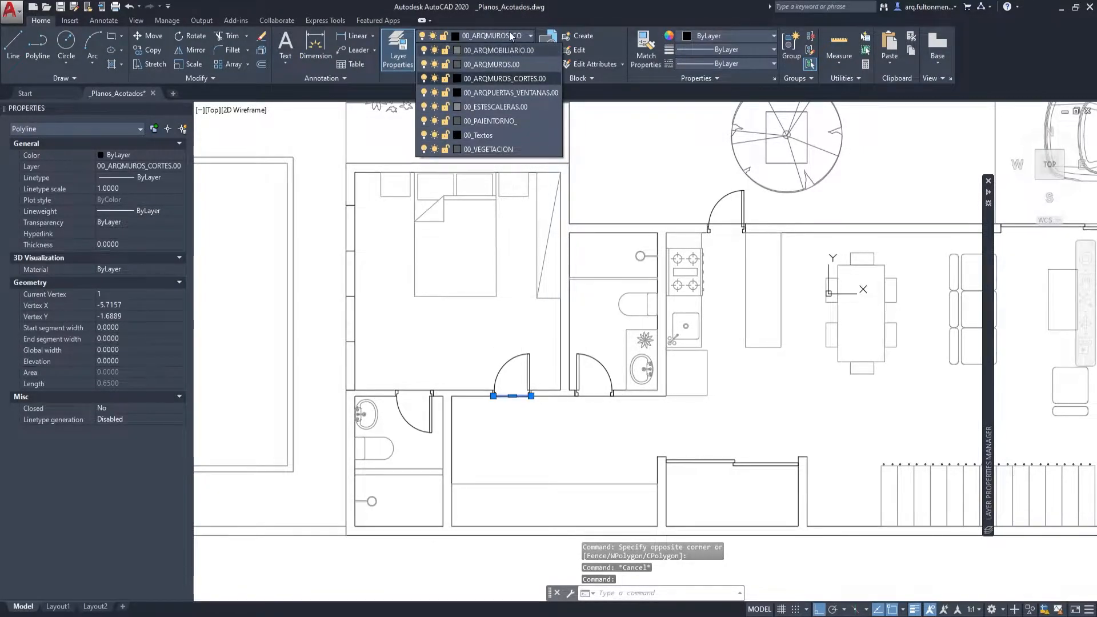
{"action": "left_click", "coordinate": [504, 78]}
{"action": "key", "text": "Escape"}
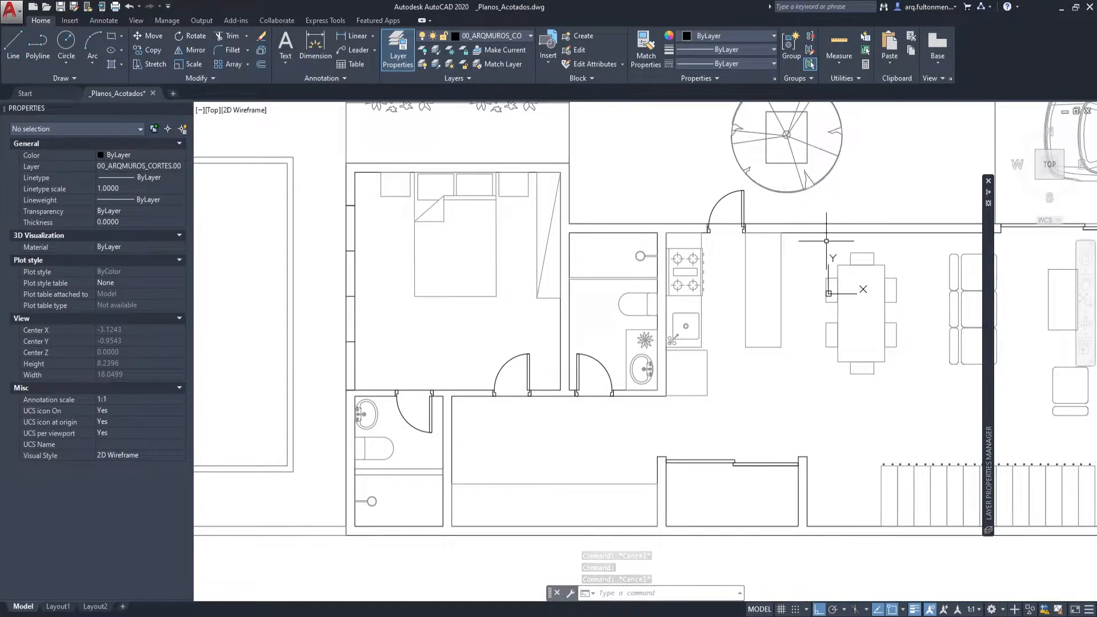
Copy the exterior door block beside the kitchen straight down to the empty area below the plan.
{"action": "scroll", "coordinate": [827, 241], "scroll_direction": "down", "scroll_amount": 2}
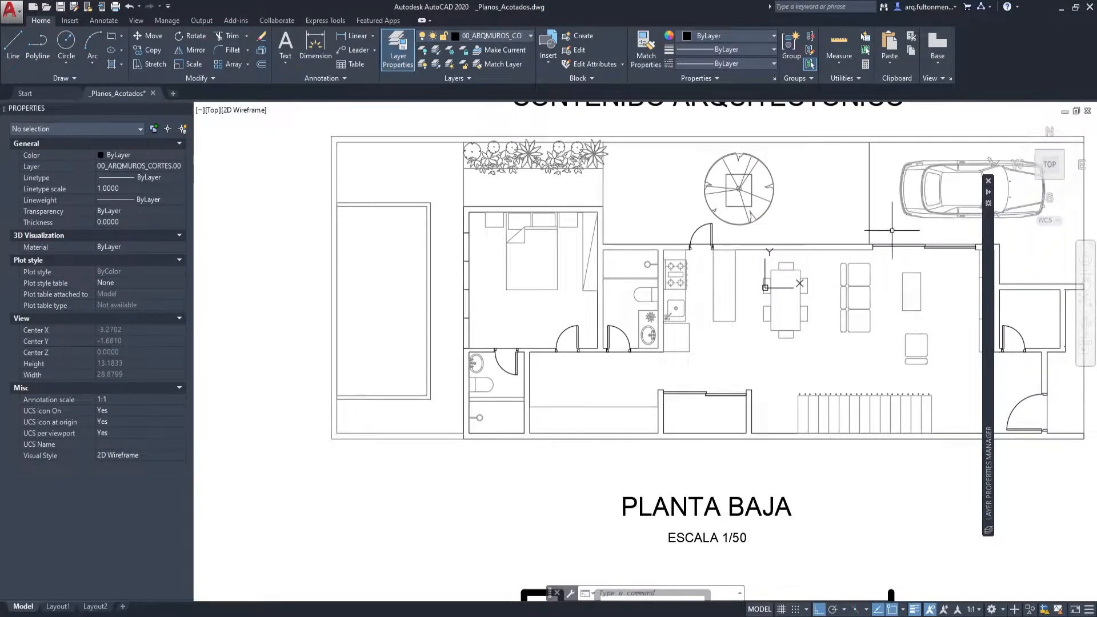
{"action": "scroll", "coordinate": [716, 229], "scroll_direction": "up", "scroll_amount": 2}
{"action": "left_click", "coordinate": [681, 221]}
{"action": "type", "text": "c"}
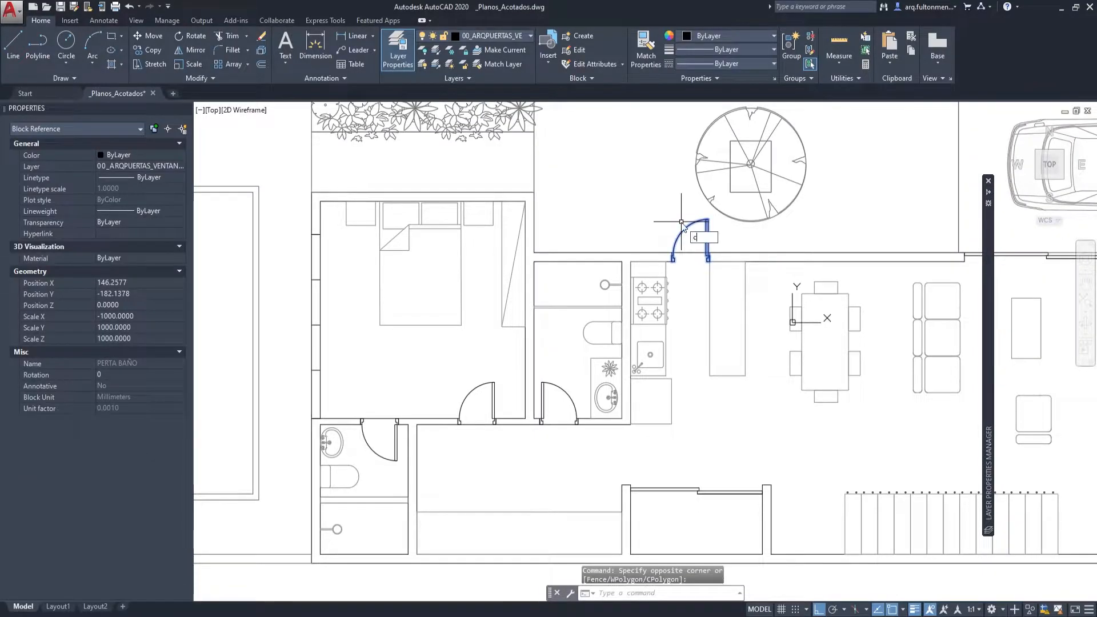
{"action": "type", "text": "pp"}
{"action": "key", "text": "Return"}
{"action": "left_click", "coordinate": [681, 291]}
{"action": "left_click_drag", "start_coordinate": [655, 508], "coordinate": [588, 207]}
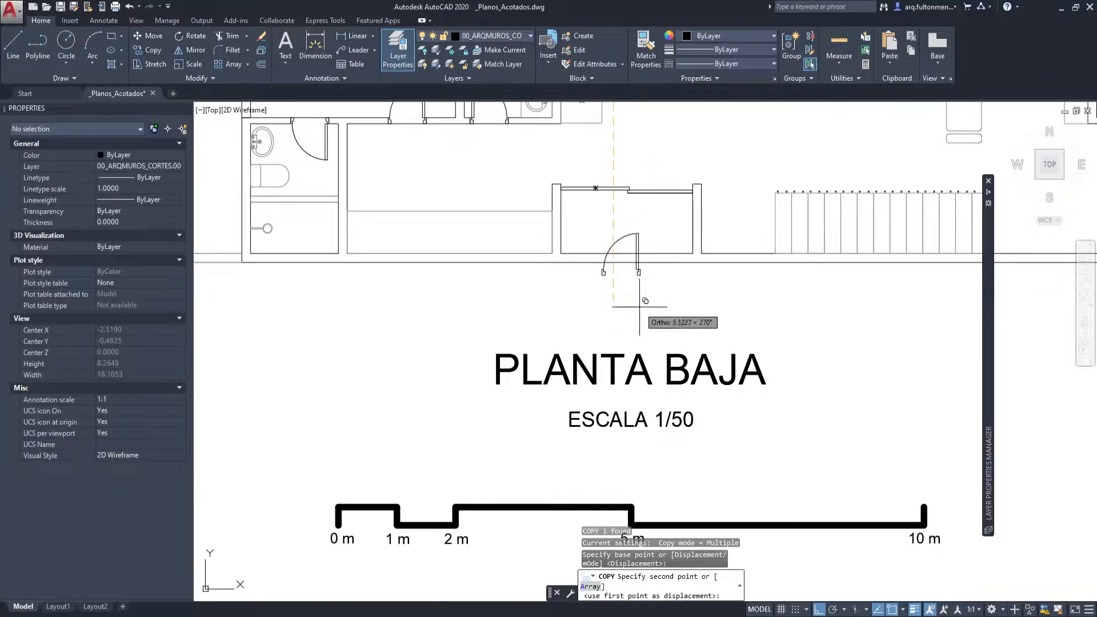
{"action": "left_click", "coordinate": [637, 332]}
{"action": "scroll", "coordinate": [600, 301], "scroll_direction": "up", "scroll_amount": 8}
{"action": "scroll", "coordinate": [602, 303], "scroll_direction": "up", "scroll_amount": 4}
{"action": "key", "text": "Escape"}
Examine the frame outline of the copied door below the plan and delete the copy.
{"action": "left_click_drag", "start_coordinate": [603, 234], "coordinate": [571, 281]}
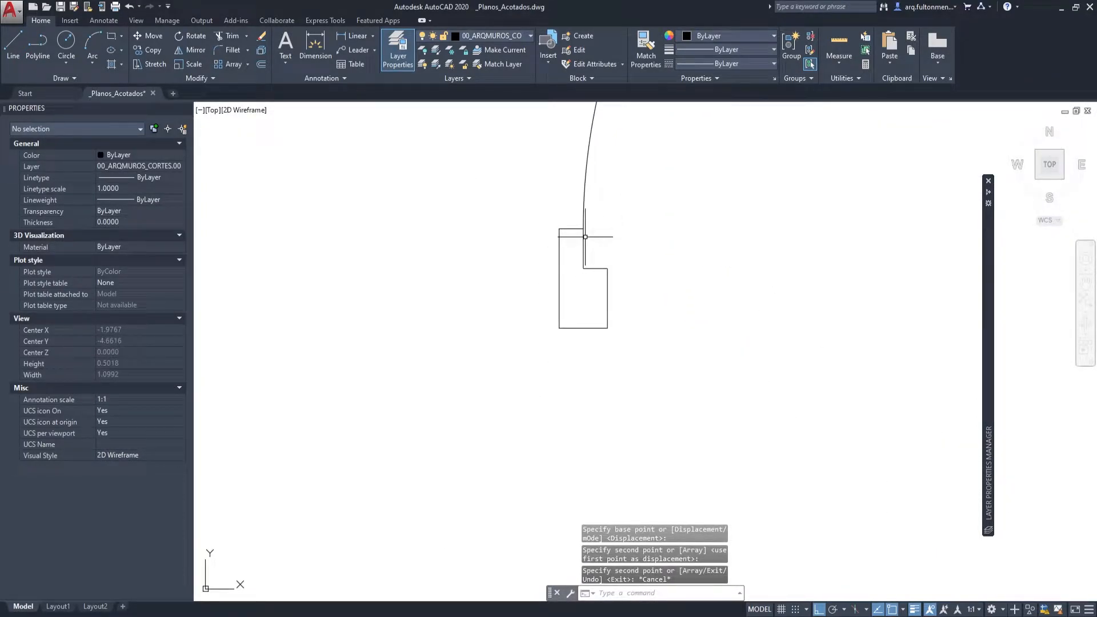
{"action": "scroll", "coordinate": [568, 245], "scroll_direction": "down", "scroll_amount": 6}
{"action": "left_click_drag", "start_coordinate": [564, 271], "coordinate": [501, 397]}
{"action": "left_click", "coordinate": [725, 360]}
{"action": "left_click", "coordinate": [448, 308]}
{"action": "key", "text": "Delete"}
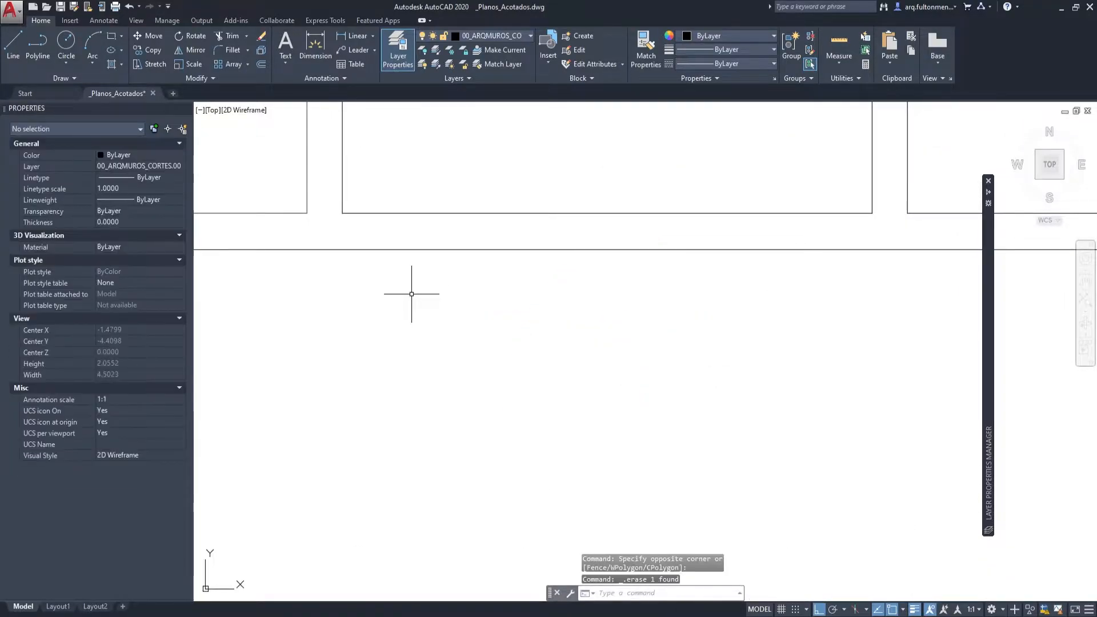
{"action": "scroll", "coordinate": [639, 383], "scroll_direction": "down", "scroll_amount": 4}
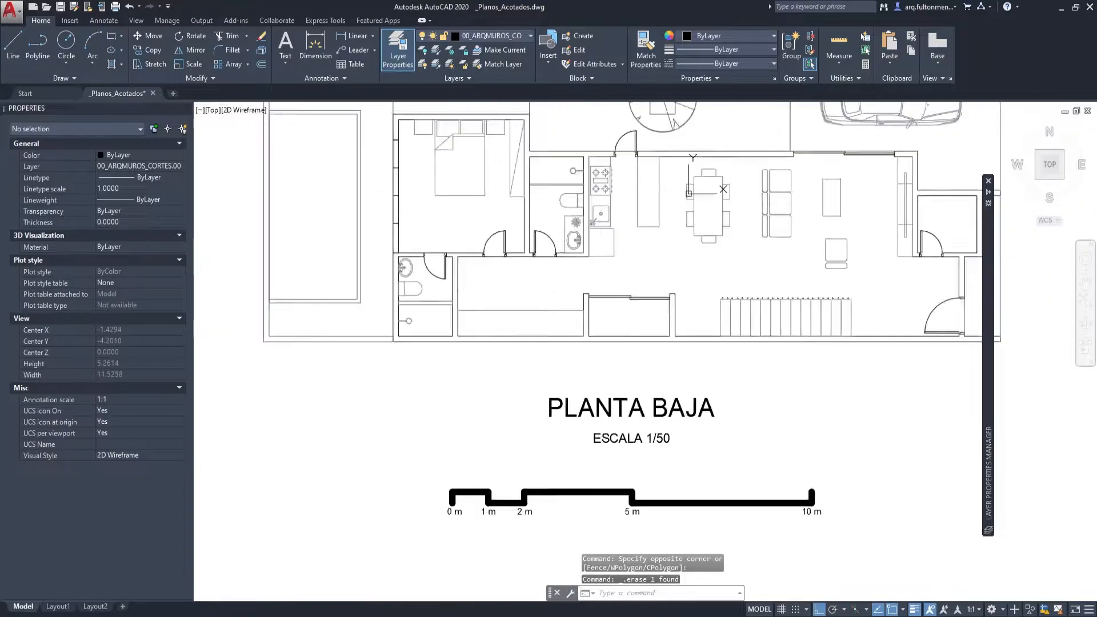
Review the whole ground floor sheet in model space and open Layout1.
{"action": "scroll", "coordinate": [535, 428], "scroll_direction": "down", "scroll_amount": 2}
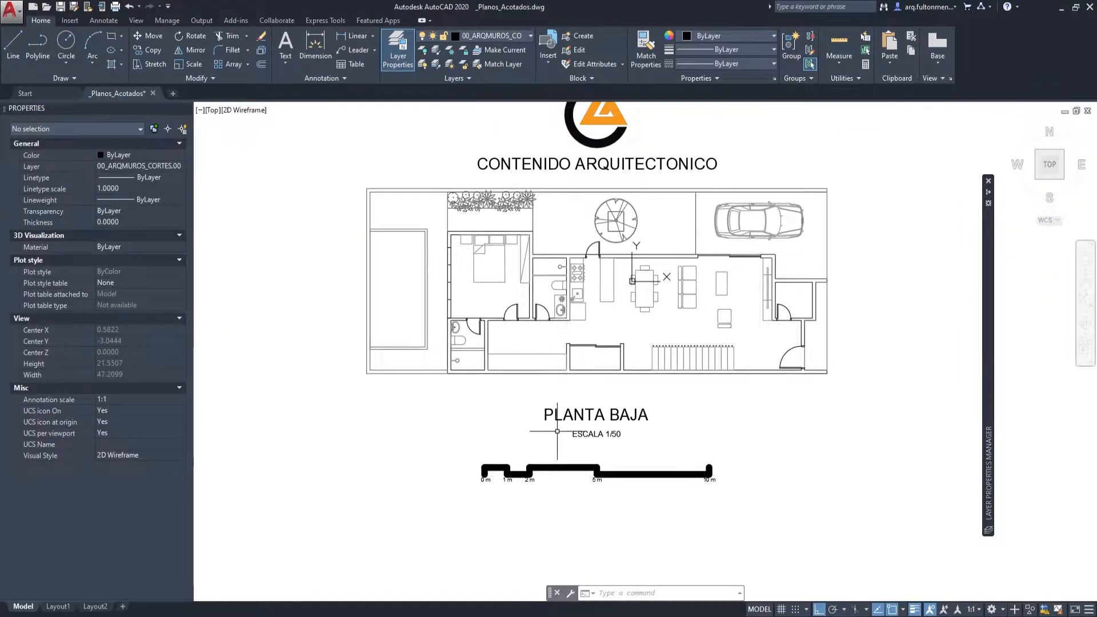
{"action": "left_click_drag", "start_coordinate": [556, 432], "coordinate": [540, 473]}
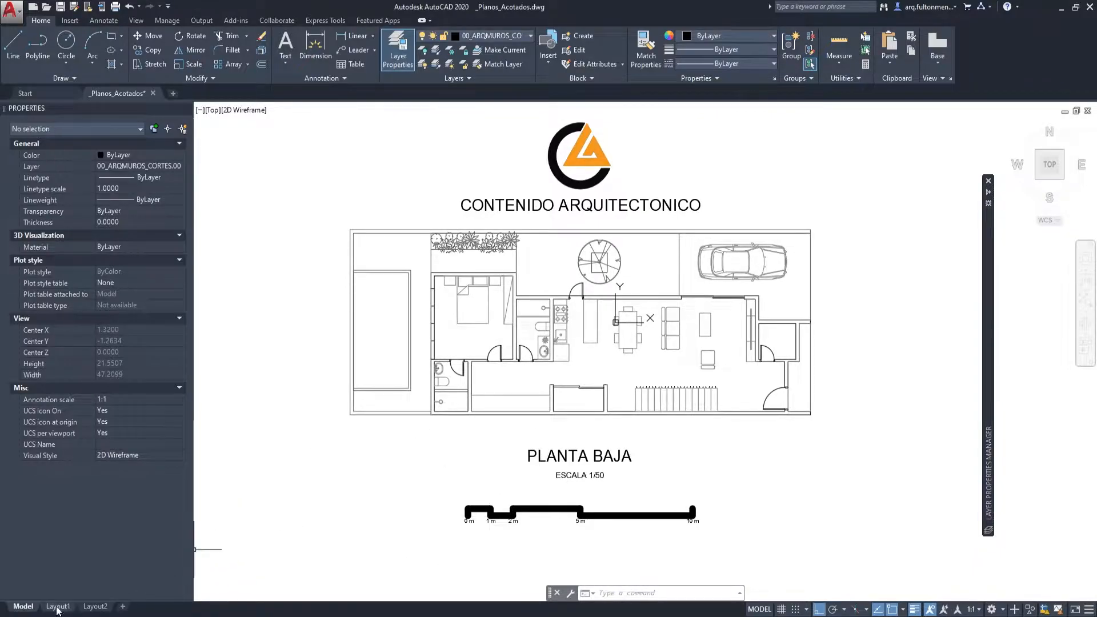
{"action": "scroll", "coordinate": [604, 402], "scroll_direction": "down", "scroll_amount": 4}
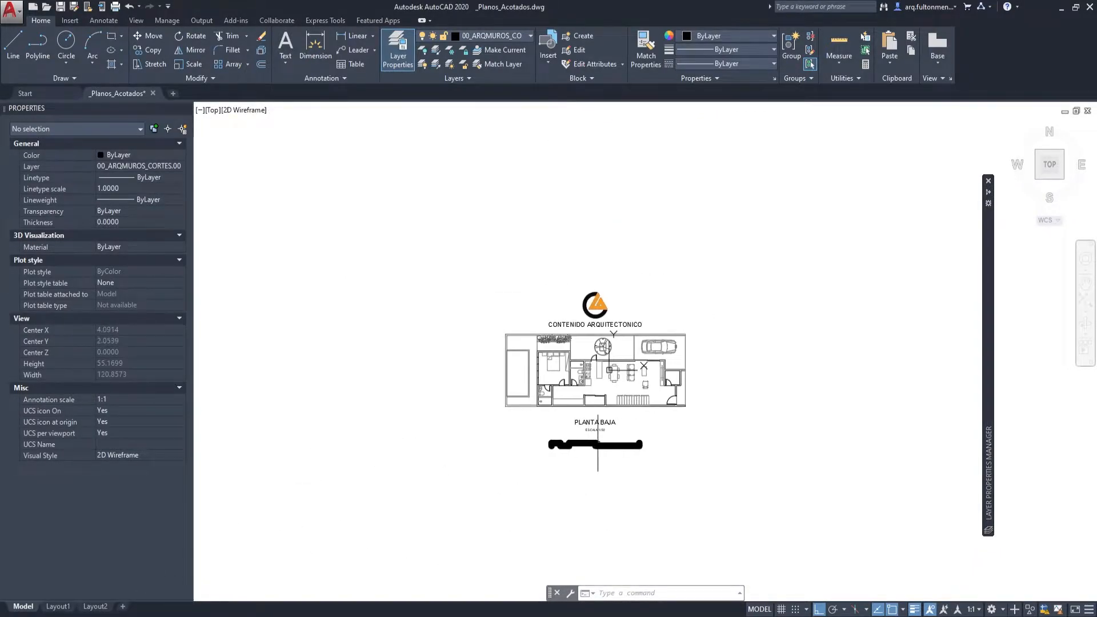
{"action": "scroll", "coordinate": [597, 444], "scroll_direction": "up", "scroll_amount": 2}
{"action": "left_click", "coordinate": [63, 607]}
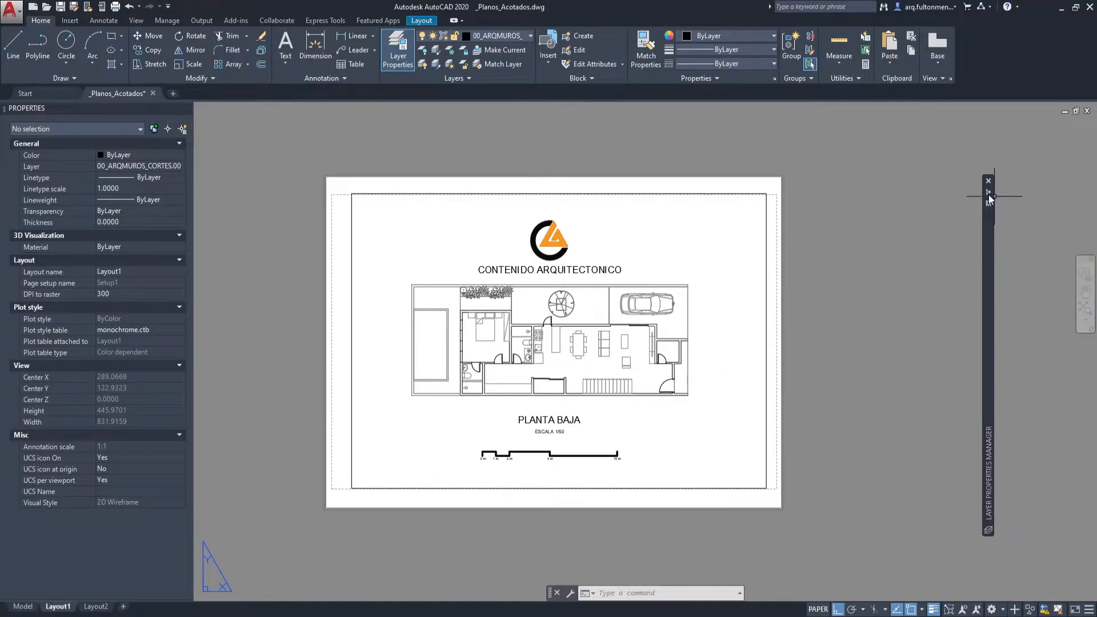
Turn off every layer in the Exportar filter except 00_VEGETACION so Layout1 shows only the vegetation.
{"action": "mouse_move", "coordinate": [990, 199]}
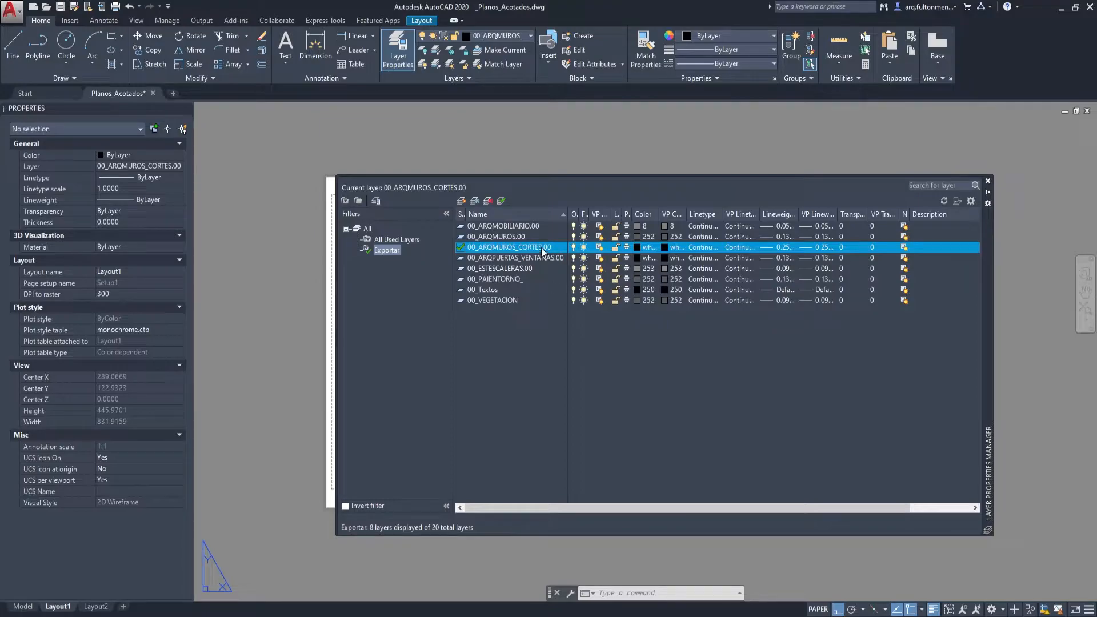
{"action": "left_click", "coordinate": [521, 236]}
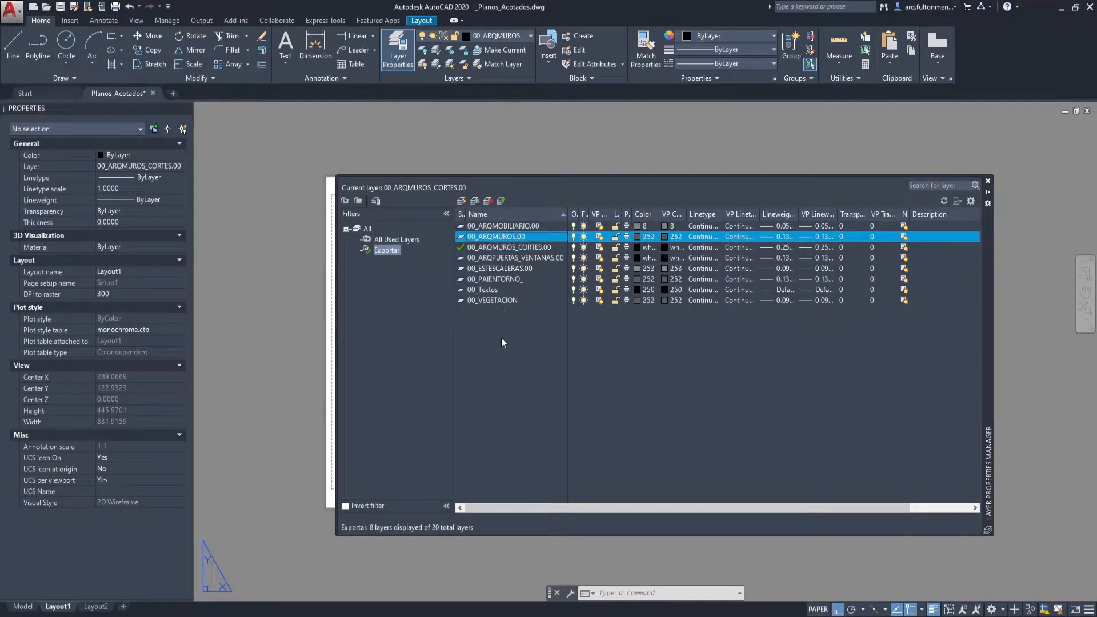
{"action": "left_click", "coordinate": [506, 225]}
{"action": "left_click", "coordinate": [502, 289], "text": "shift"}
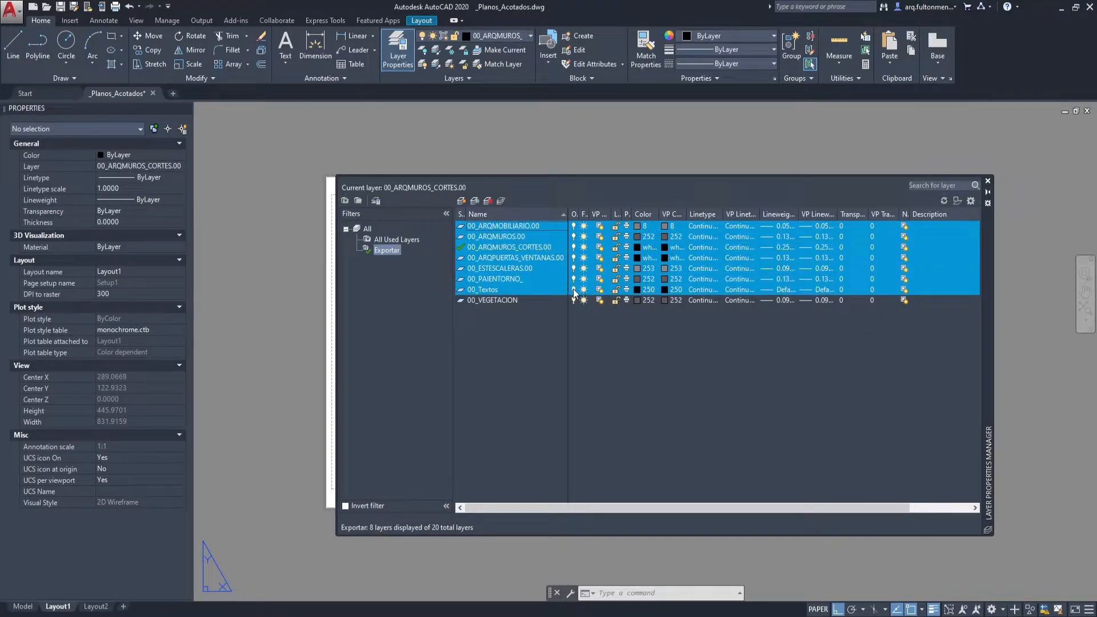
{"action": "left_click", "coordinate": [574, 291]}
{"action": "left_click", "coordinate": [523, 308]}
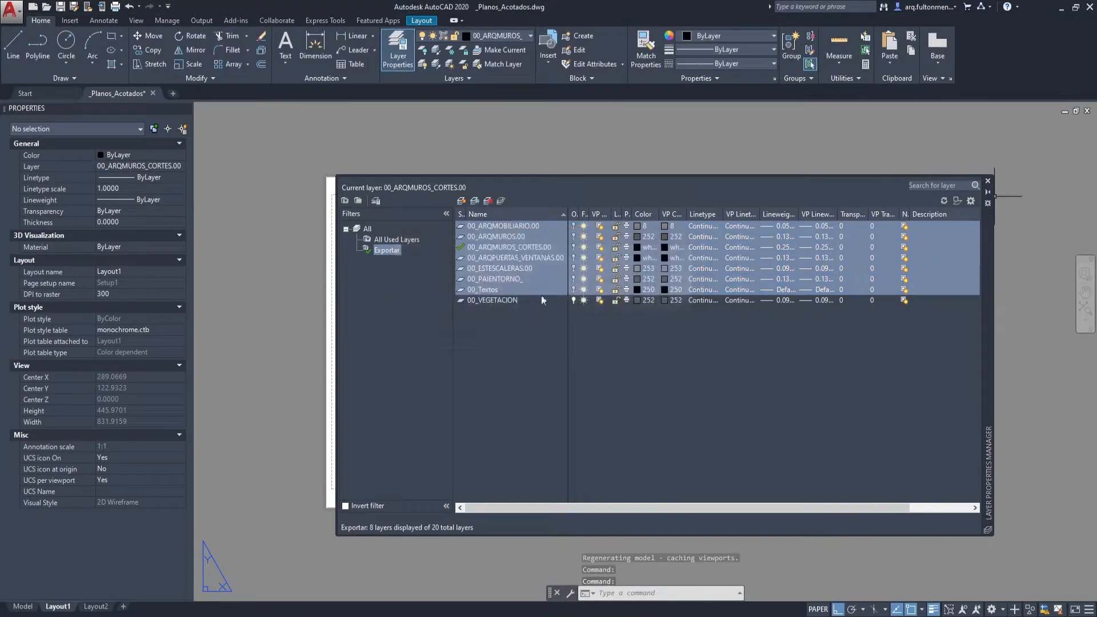
{"action": "left_click", "coordinate": [502, 300]}
{"action": "left_click", "coordinate": [987, 194]}
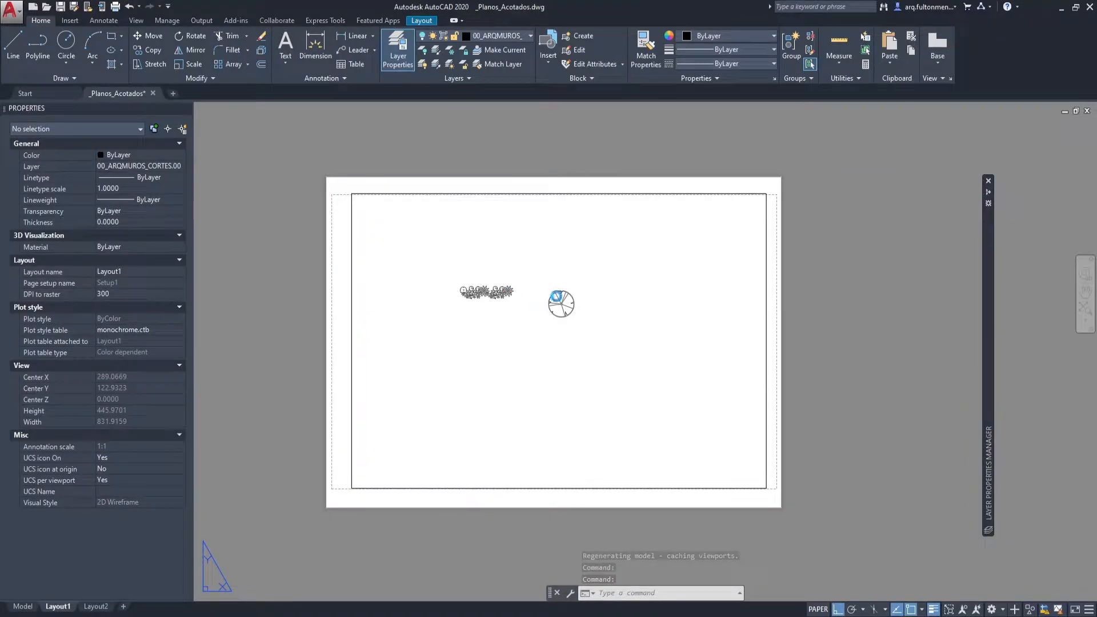
Plot Layout1 to PDF as vegetacion.pdf in the _TUTO_GRAB folder, overwriting the existing file.
{"action": "key", "text": "ctrl+p"}
{"action": "left_click", "coordinate": [616, 457]}
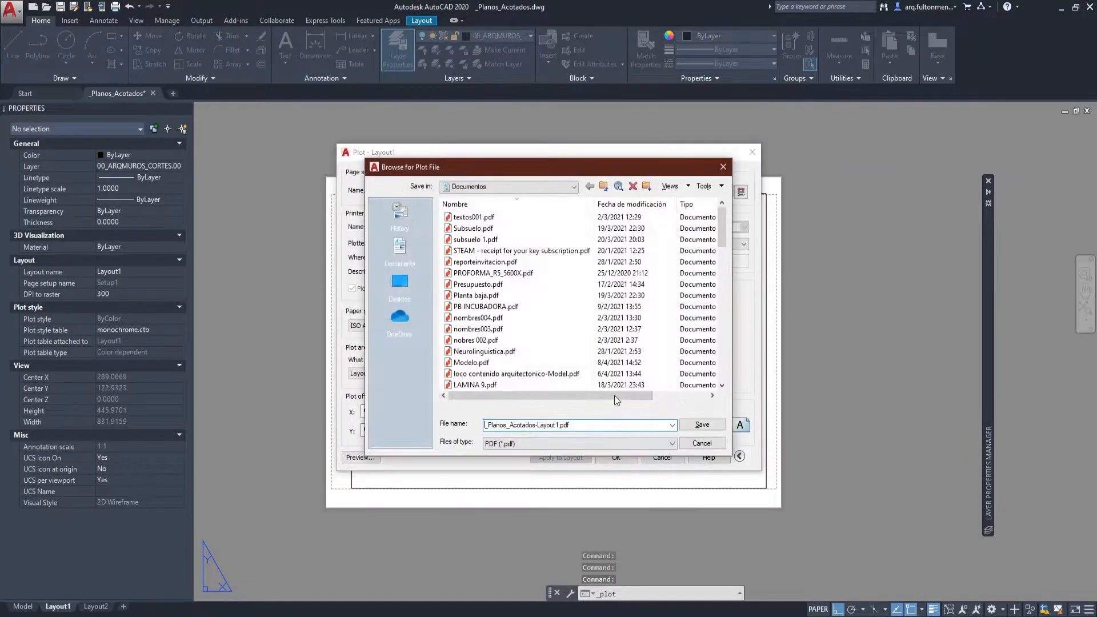
{"action": "left_click", "coordinate": [508, 186]}
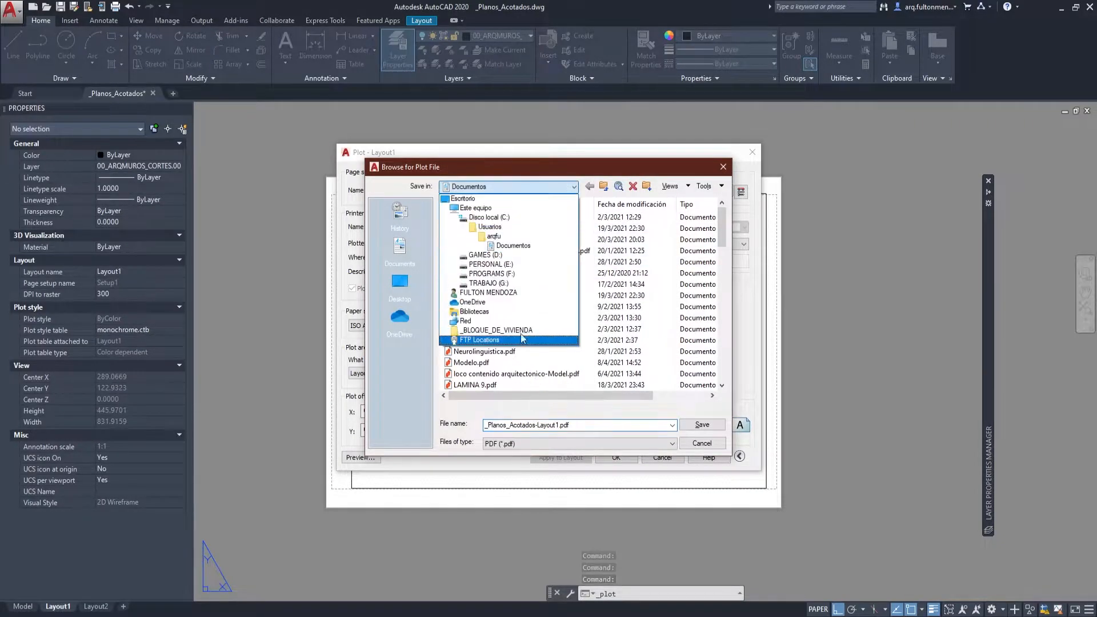
{"action": "left_click", "coordinate": [589, 188]}
{"action": "left_click", "coordinate": [589, 188]}
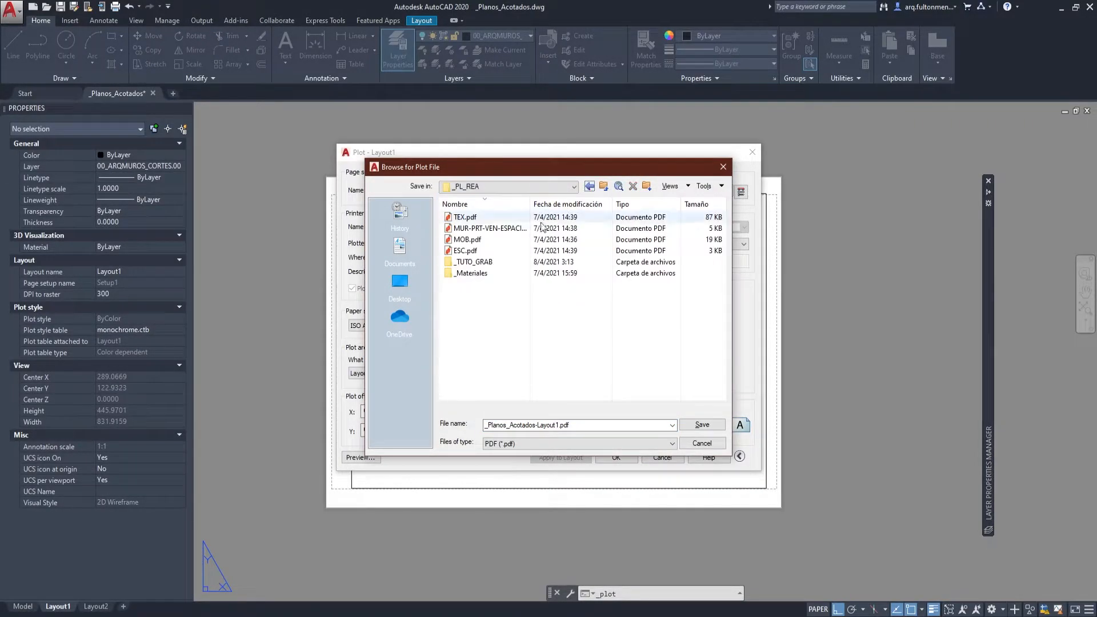
{"action": "double_click", "coordinate": [483, 263]}
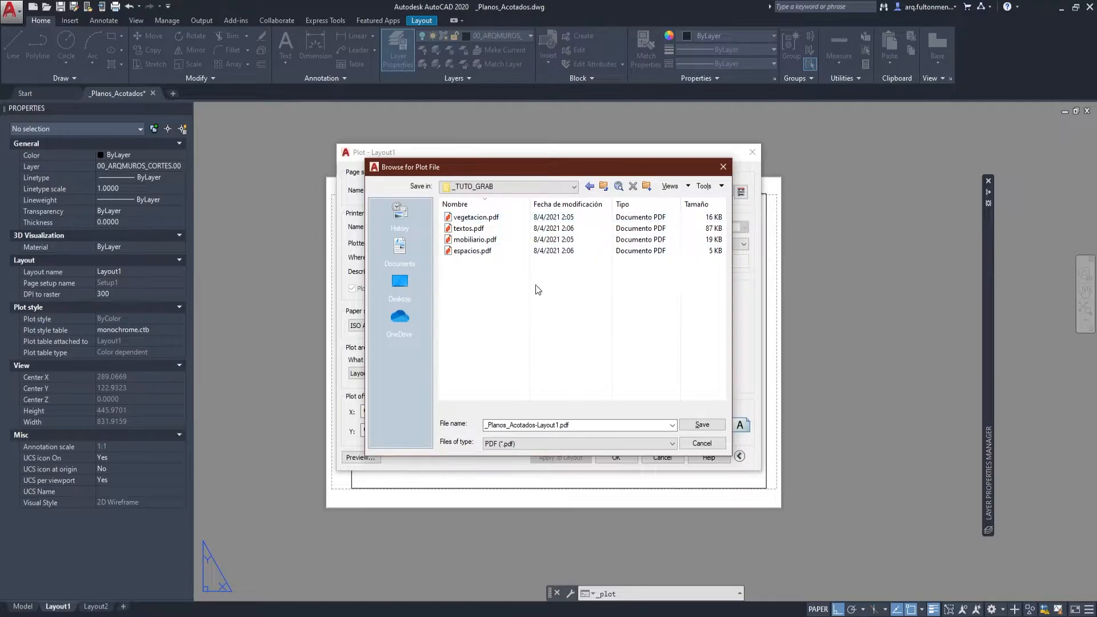
{"action": "left_click", "coordinate": [701, 425]}
{"action": "left_click", "coordinate": [577, 324]}
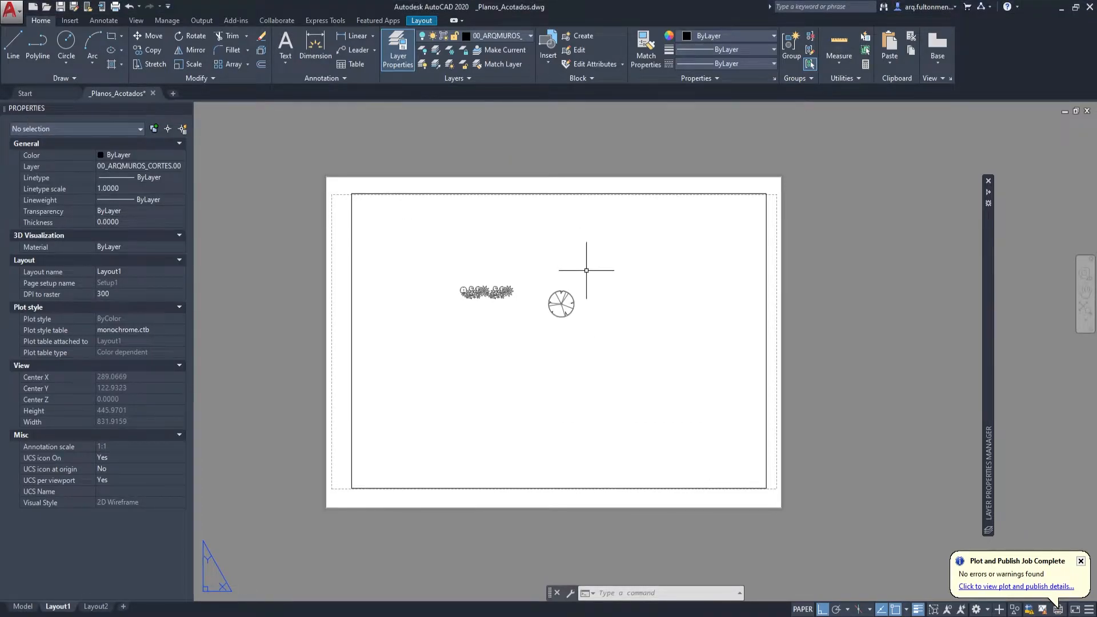
Turn off the 00_VEGETACION layer and turn on 00_ARQMOBILIARIO.00 so only the furniture is shown.
{"action": "key", "text": "ctrl+p"}
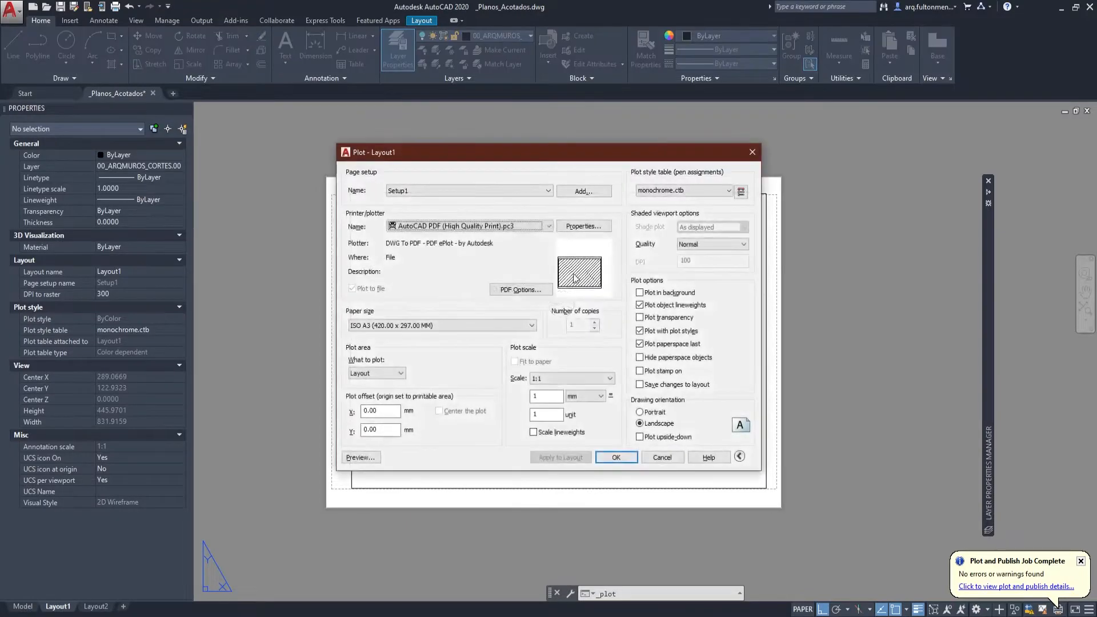
{"action": "key", "text": "Escape"}
{"action": "mouse_move", "coordinate": [988, 457]}
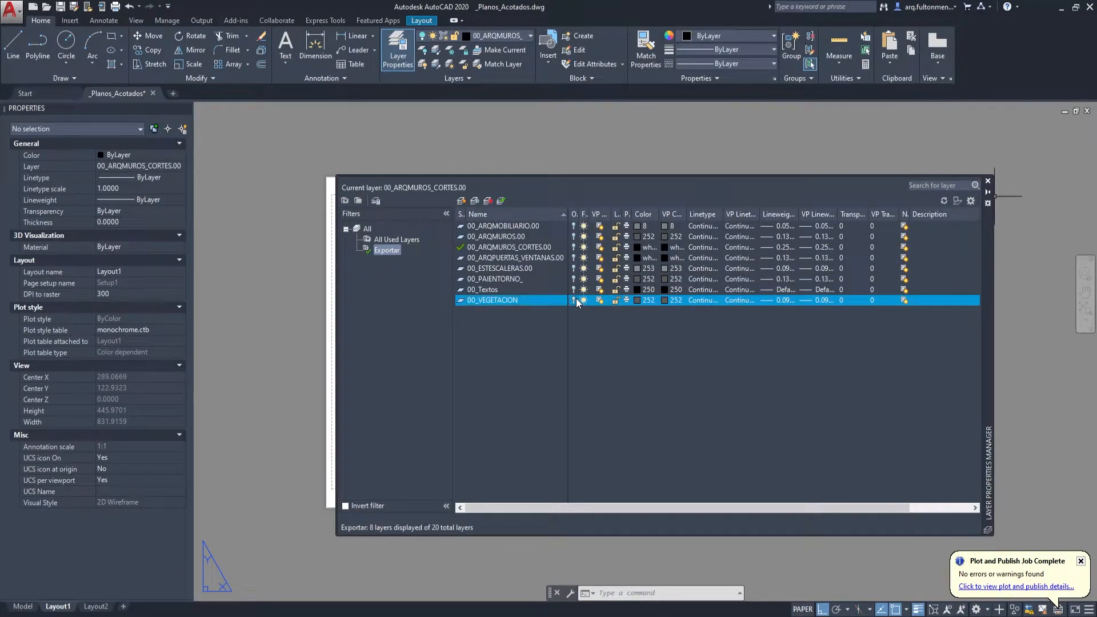
{"action": "left_click", "coordinate": [578, 227]}
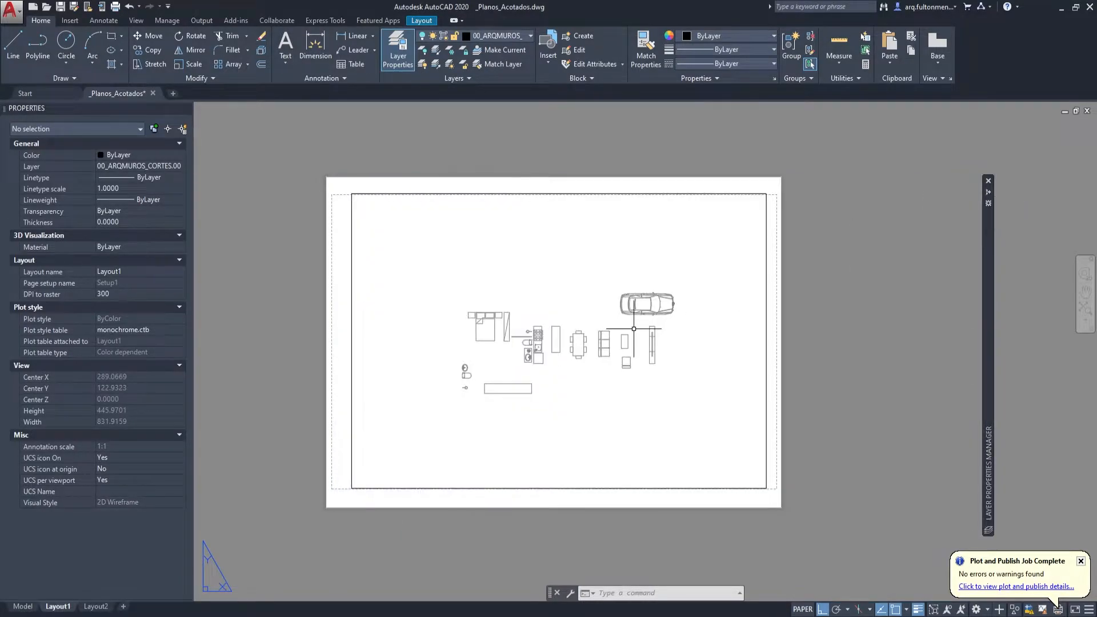
Plot the furniture view of Layout1 to PDF as mobiliario.pdf, overwriting the existing file.
{"action": "key", "text": "ctrl+p"}
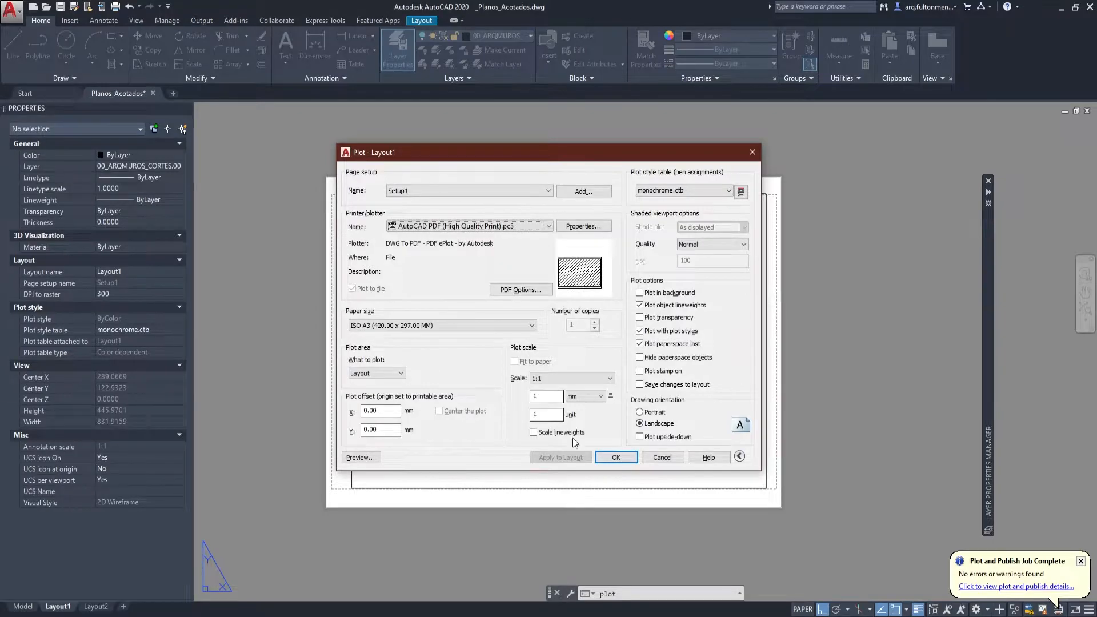
{"action": "left_click", "coordinate": [614, 456]}
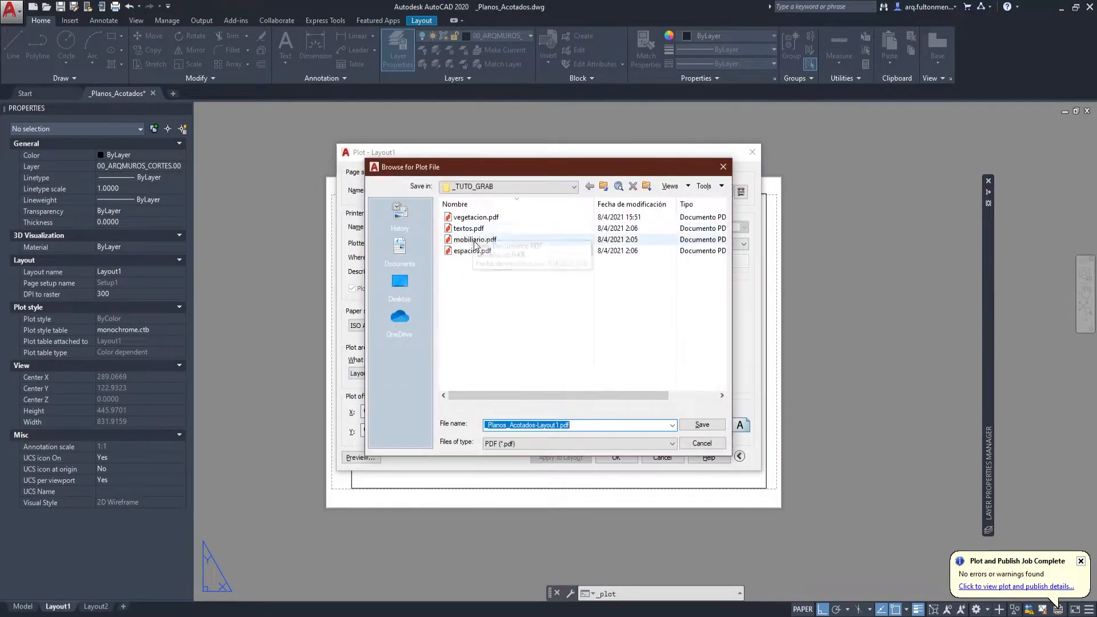
{"action": "left_click", "coordinate": [474, 241]}
{"action": "left_click", "coordinate": [702, 425]}
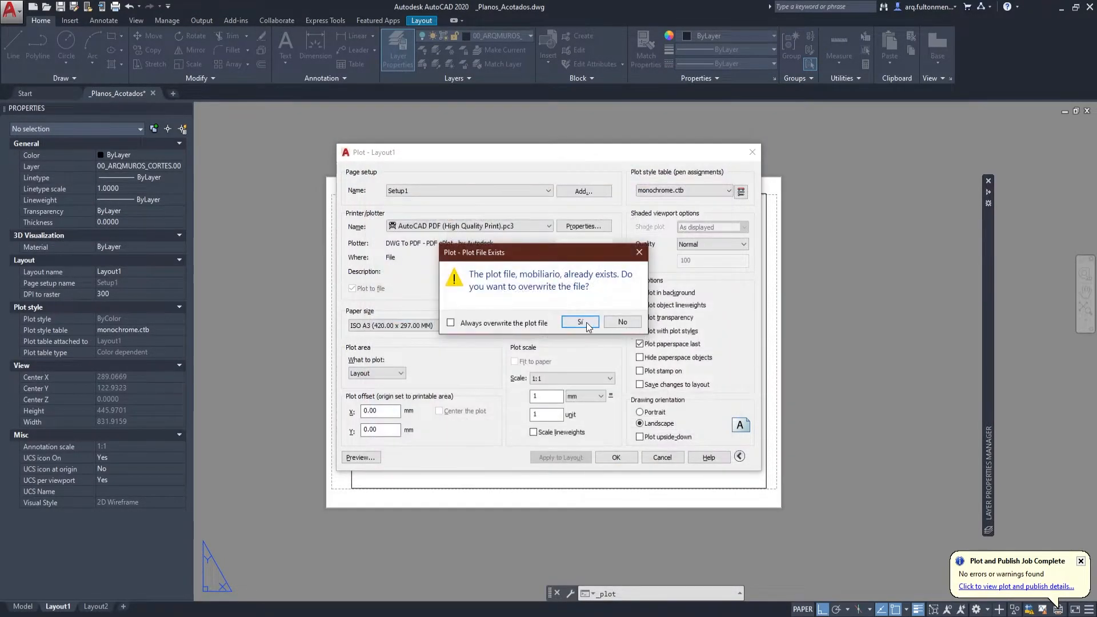
{"action": "left_click", "coordinate": [579, 322]}
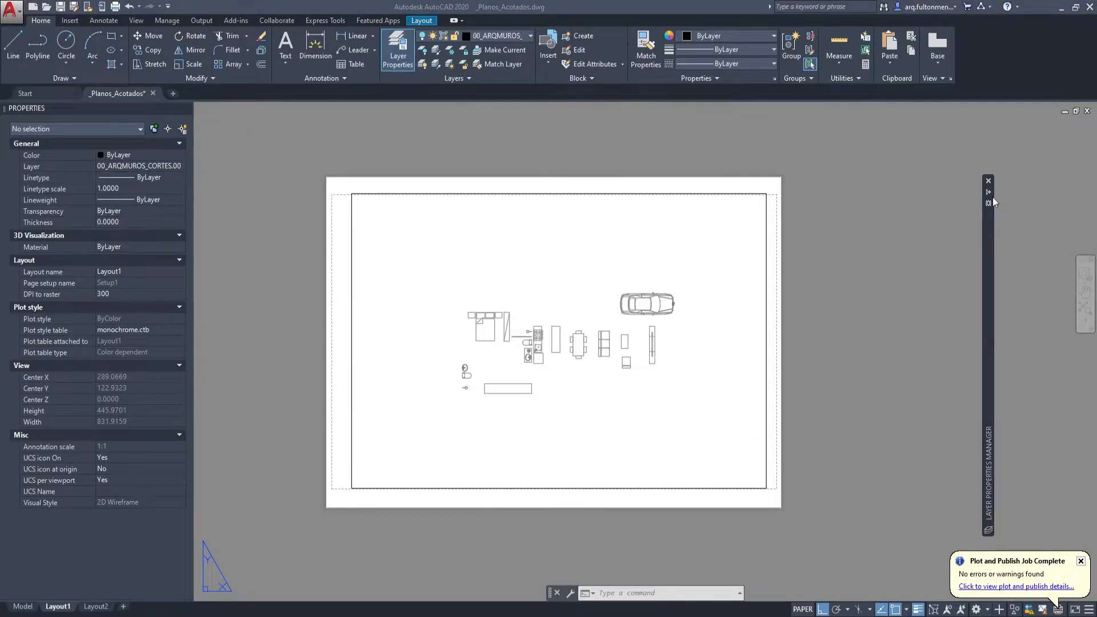
Leave only the 00_Textos layer on and plot Layout1 to PDF as textos.pdf, overwriting the existing file.
{"action": "mouse_move", "coordinate": [989, 190]}
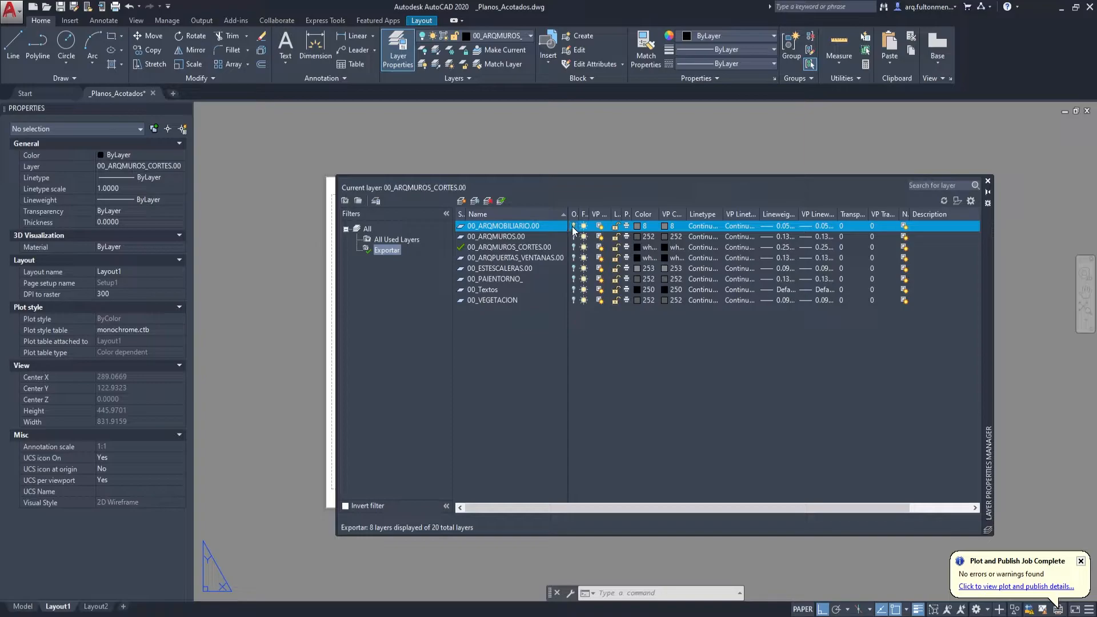
{"action": "left_click", "coordinate": [581, 290]}
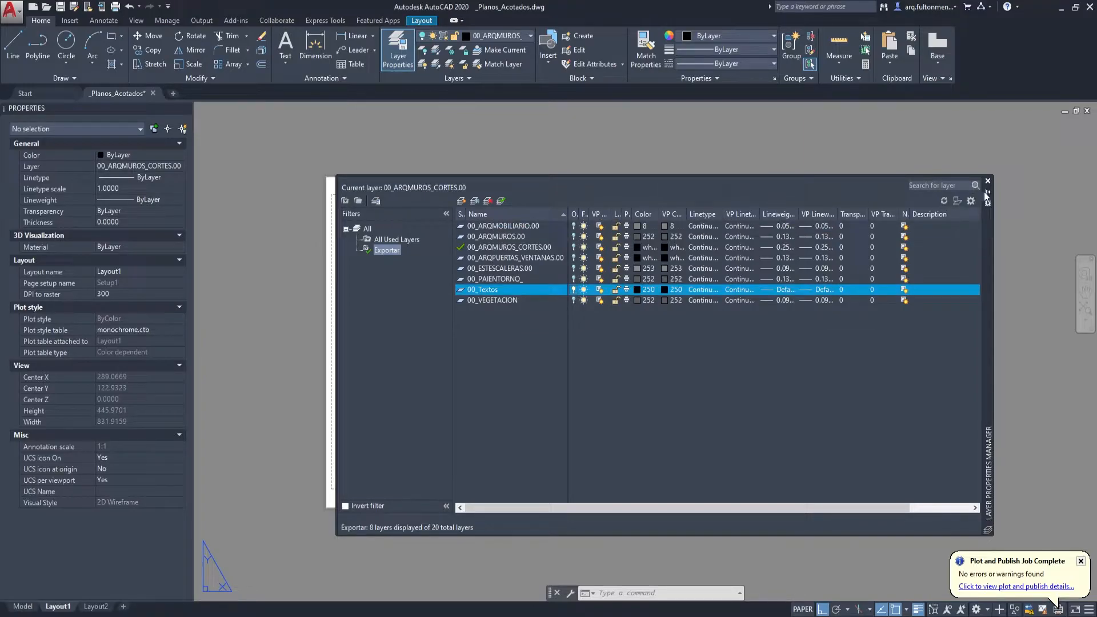
{"action": "key", "text": "ctrl+p"}
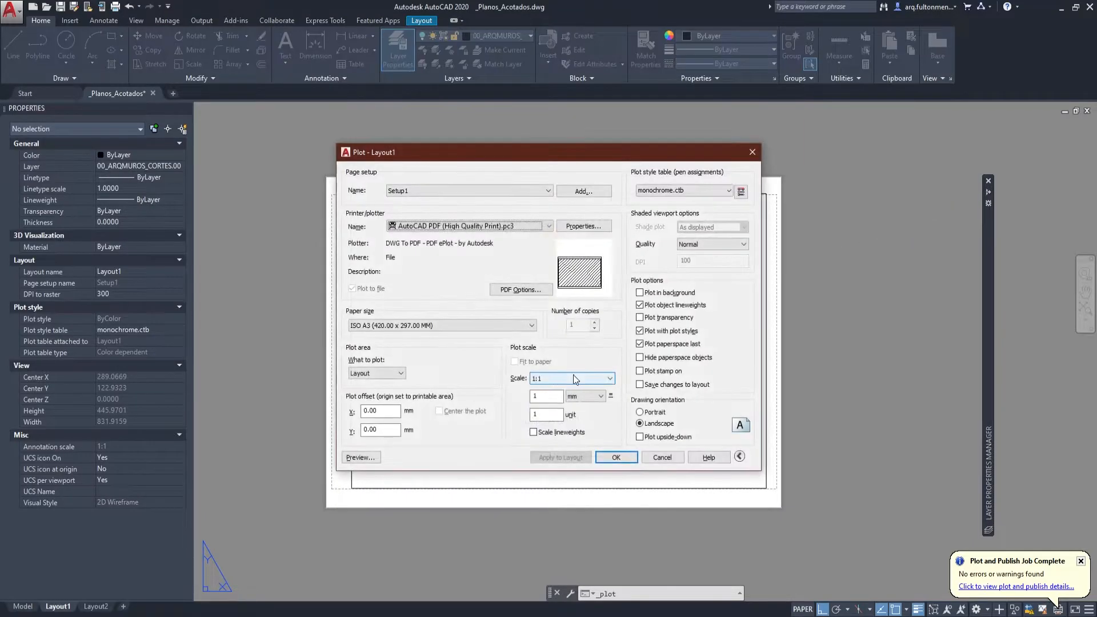
{"action": "left_click", "coordinate": [616, 457]}
{"action": "left_click", "coordinate": [474, 228]}
{"action": "left_click", "coordinate": [703, 424]}
{"action": "left_click", "coordinate": [585, 323]}
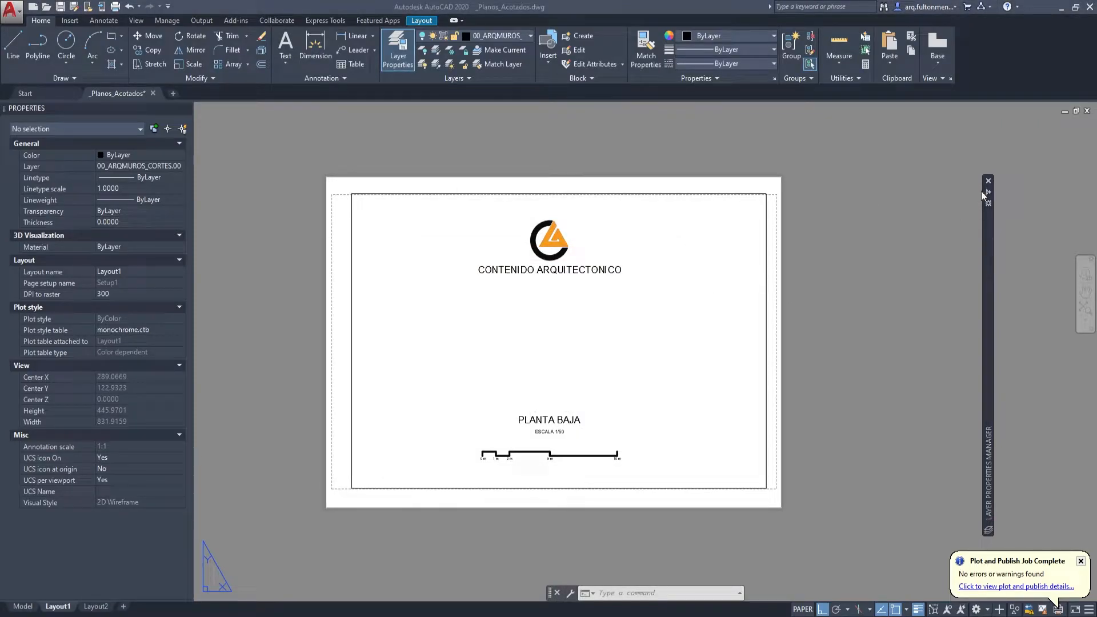
Turn off 00_Textos and turn on the wall, cut wall, door and window, stair and 00_PAIENTORNO_ layers together.
{"action": "mouse_move", "coordinate": [986, 194]}
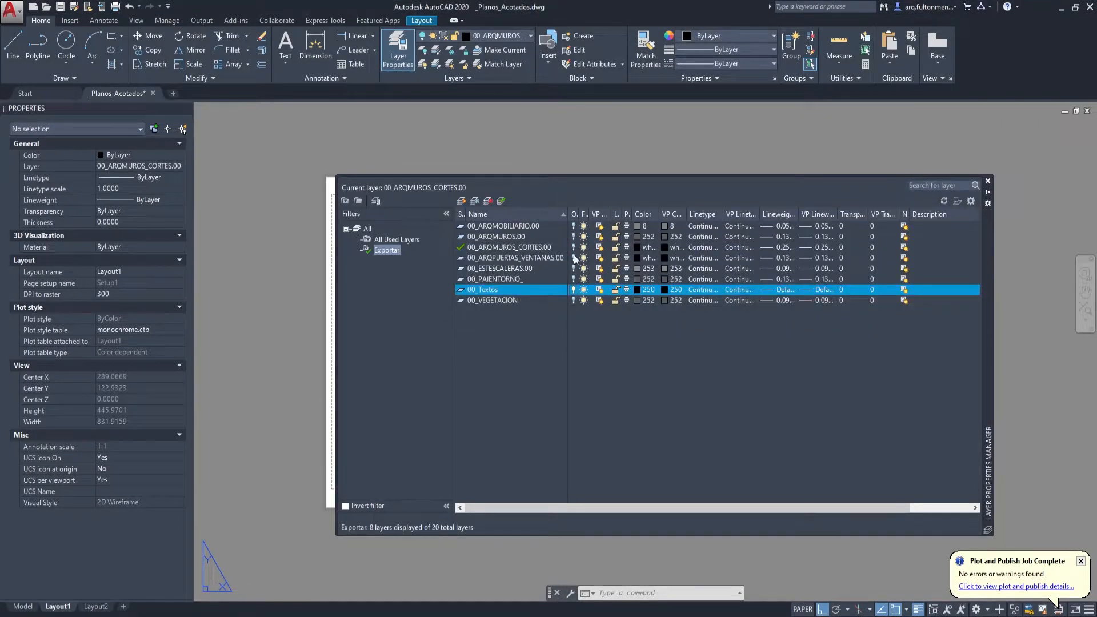
{"action": "left_click", "coordinate": [529, 278]}
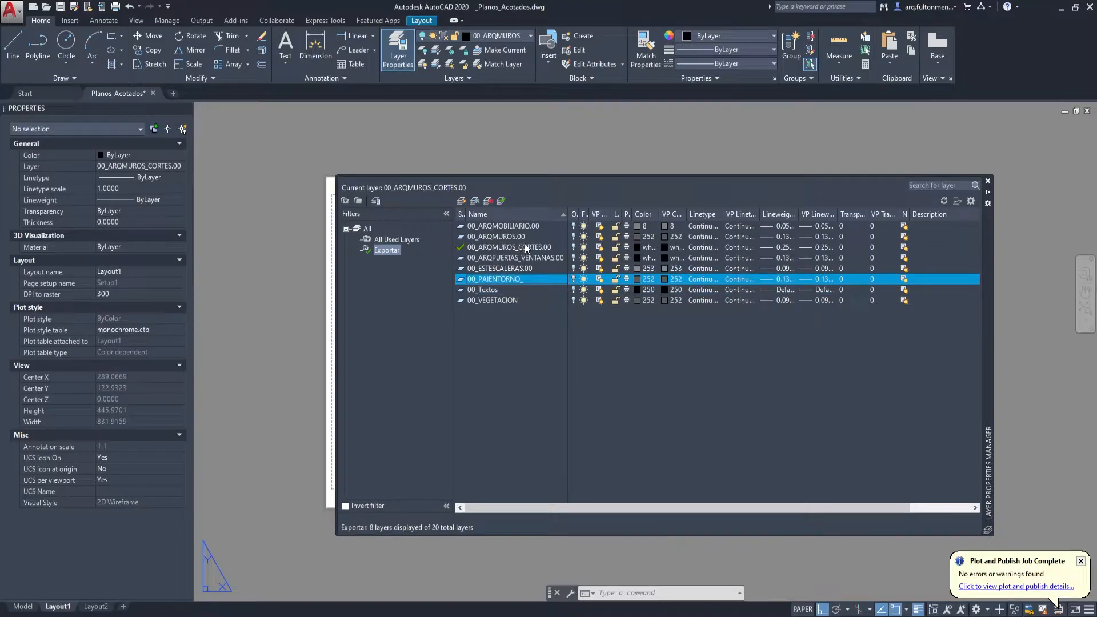
{"action": "left_click", "coordinate": [560, 236], "text": "shift"}
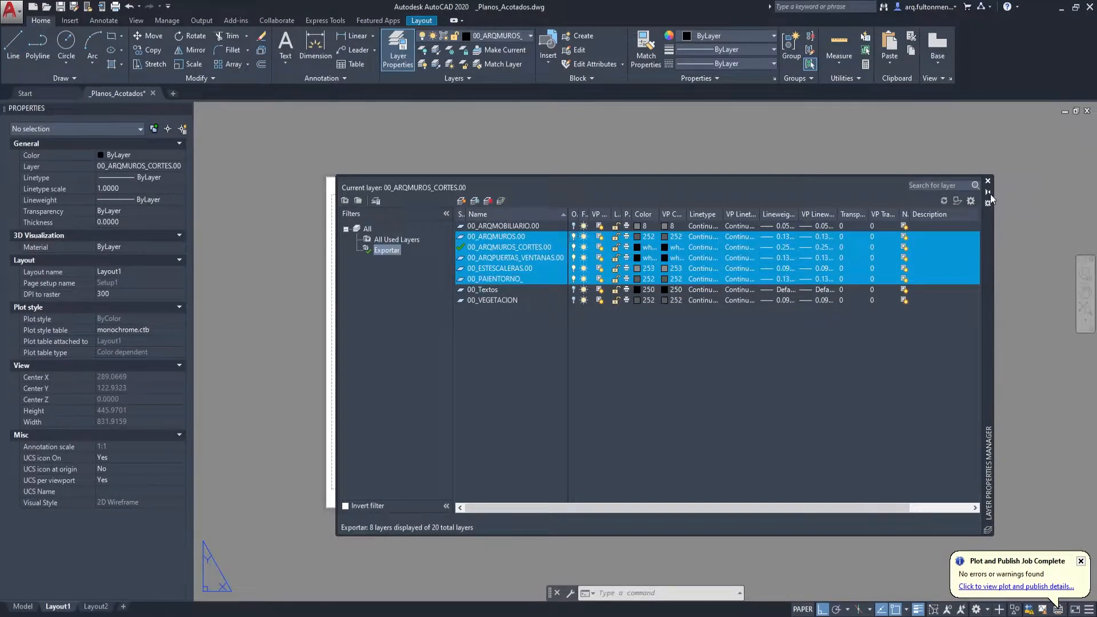
Examine the walls, door openings and room outlines of the plan in Layout1 for closed spaces.
{"action": "scroll", "coordinate": [514, 352], "scroll_direction": "up", "scroll_amount": 5}
{"action": "scroll", "coordinate": [497, 304], "scroll_direction": "down", "scroll_amount": 4}
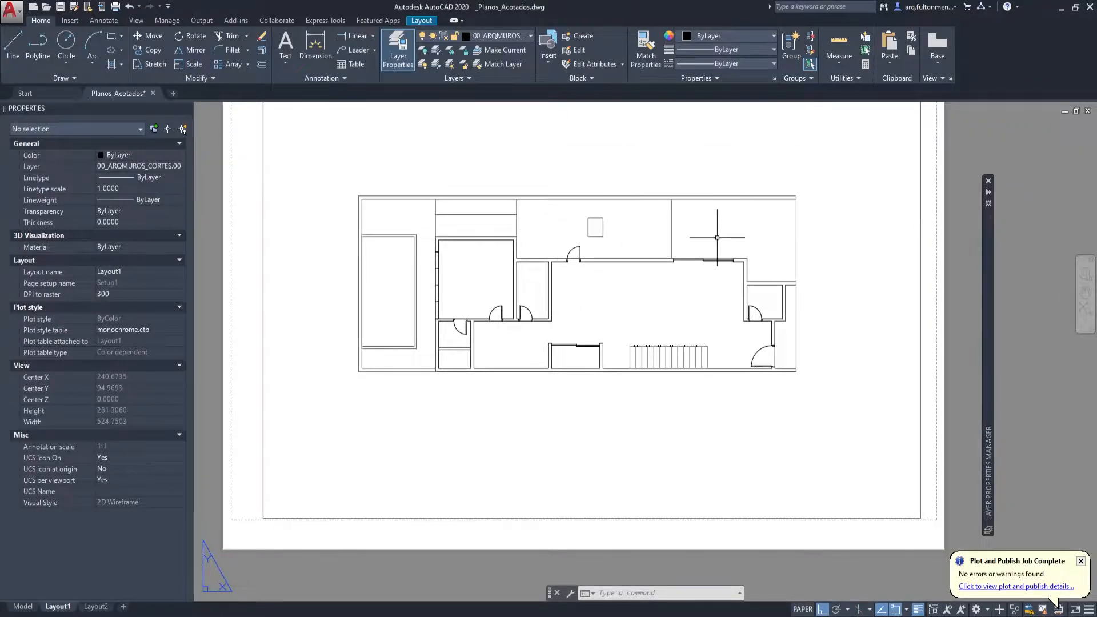
{"action": "scroll", "coordinate": [565, 325], "scroll_direction": "up", "scroll_amount": 8}
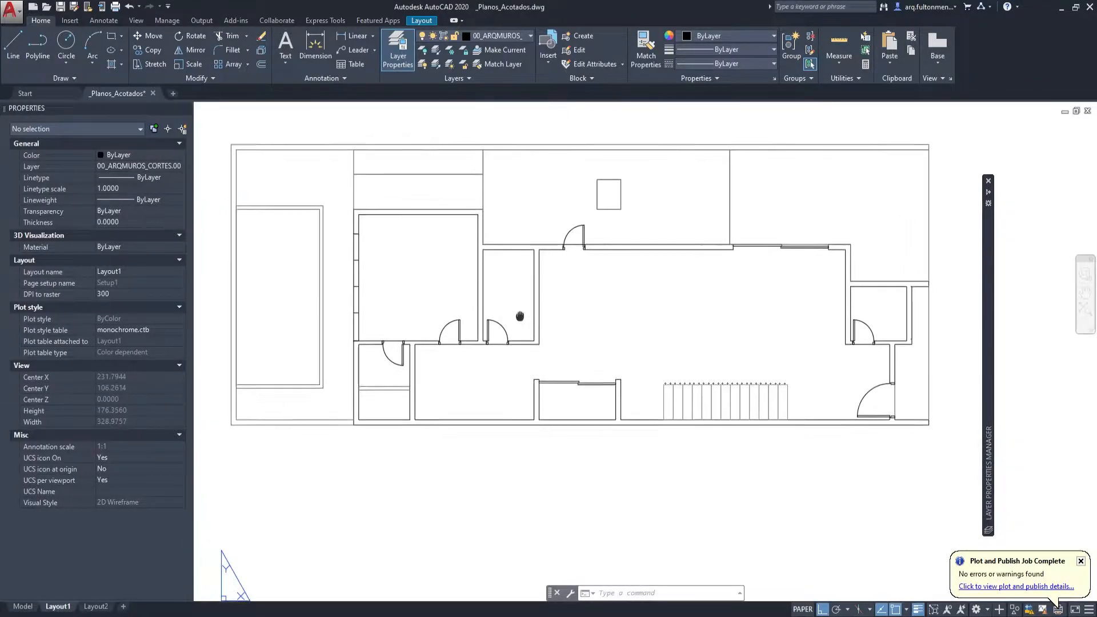
{"action": "scroll", "coordinate": [600, 326], "scroll_direction": "down", "scroll_amount": 6}
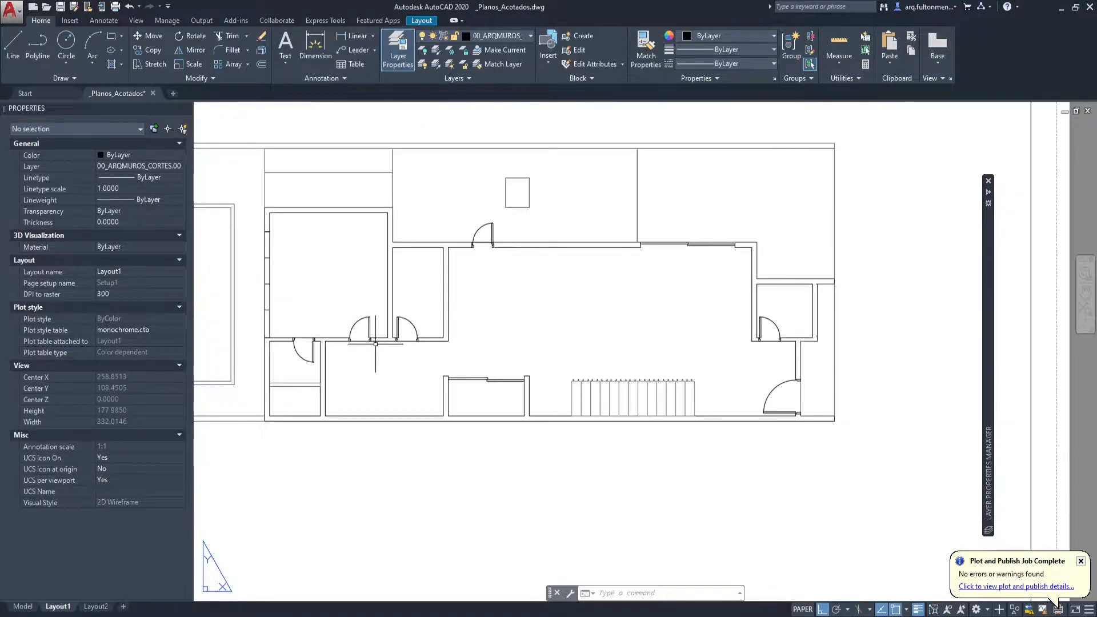
{"action": "scroll", "coordinate": [457, 365], "scroll_direction": "up", "scroll_amount": 6}
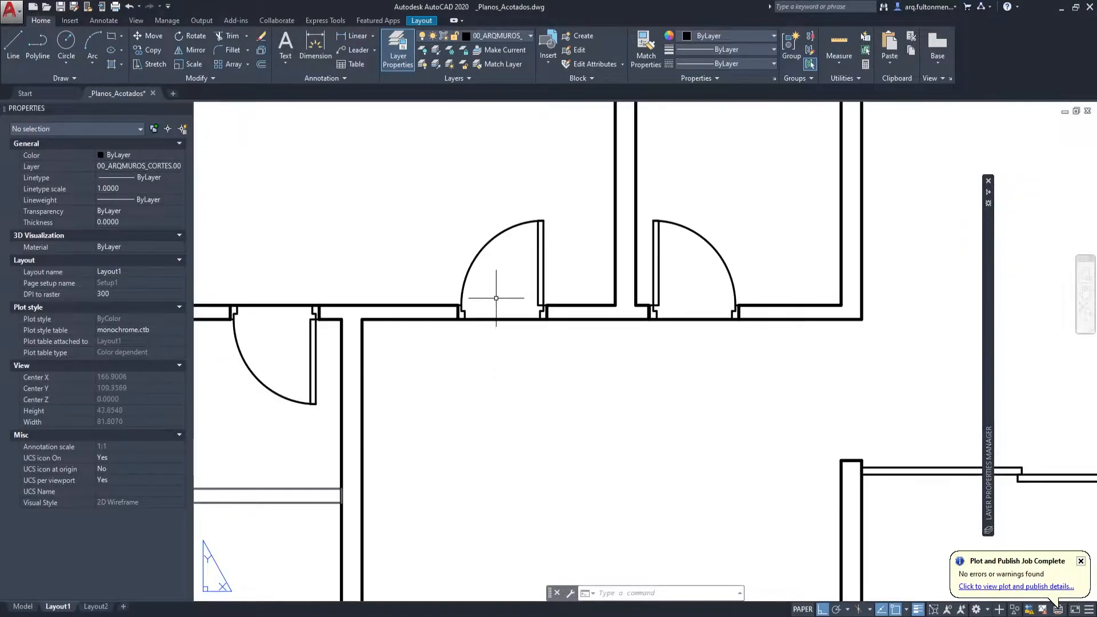
{"action": "scroll", "coordinate": [493, 323], "scroll_direction": "down", "scroll_amount": 3}
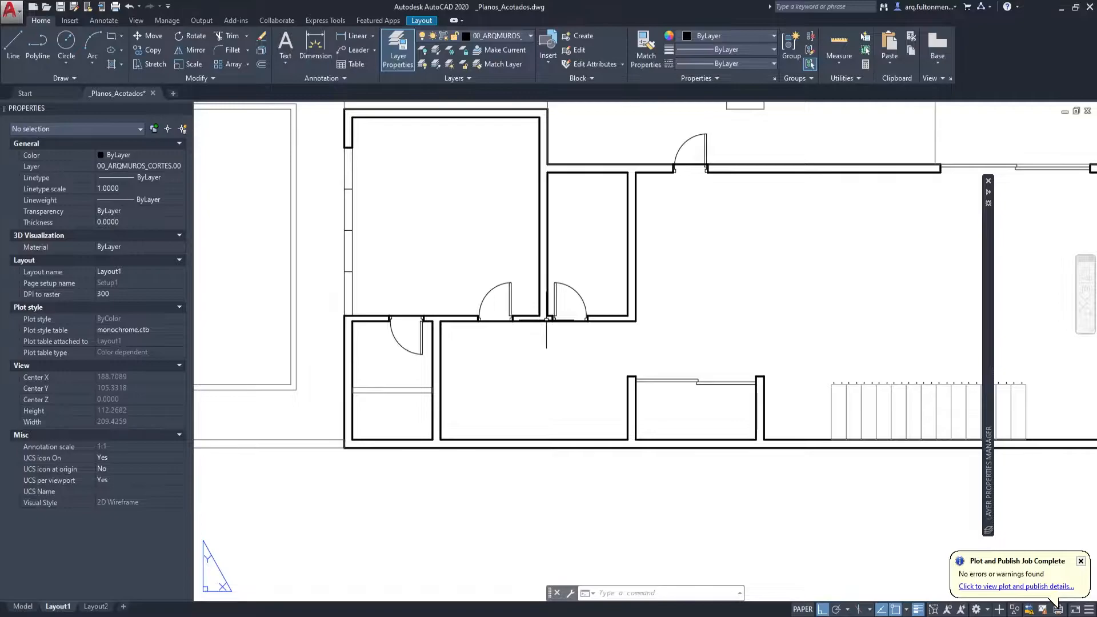
{"action": "scroll", "coordinate": [588, 335], "scroll_direction": "down", "scroll_amount": 5}
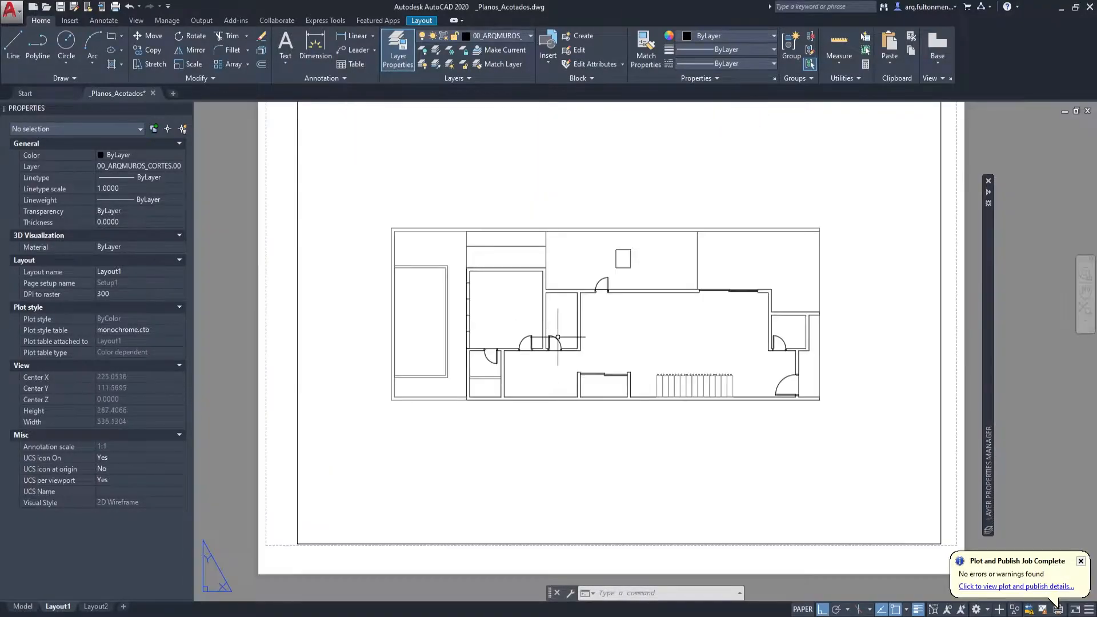
{"action": "right_click", "coordinate": [714, 338]}
{"action": "key", "text": "Escape"}
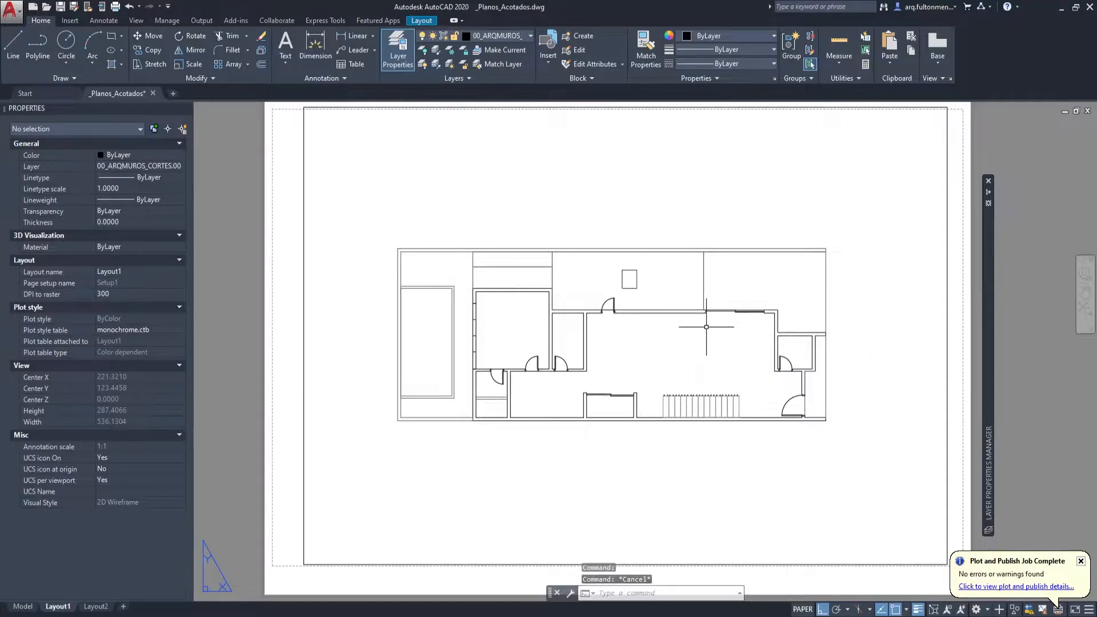
Plot the walls, doors and stairs view of Layout1 to PDF as espacios.pdf, overwriting the existing file.
{"action": "key", "text": "ctrl+p"}
{"action": "left_click", "coordinate": [613, 456]}
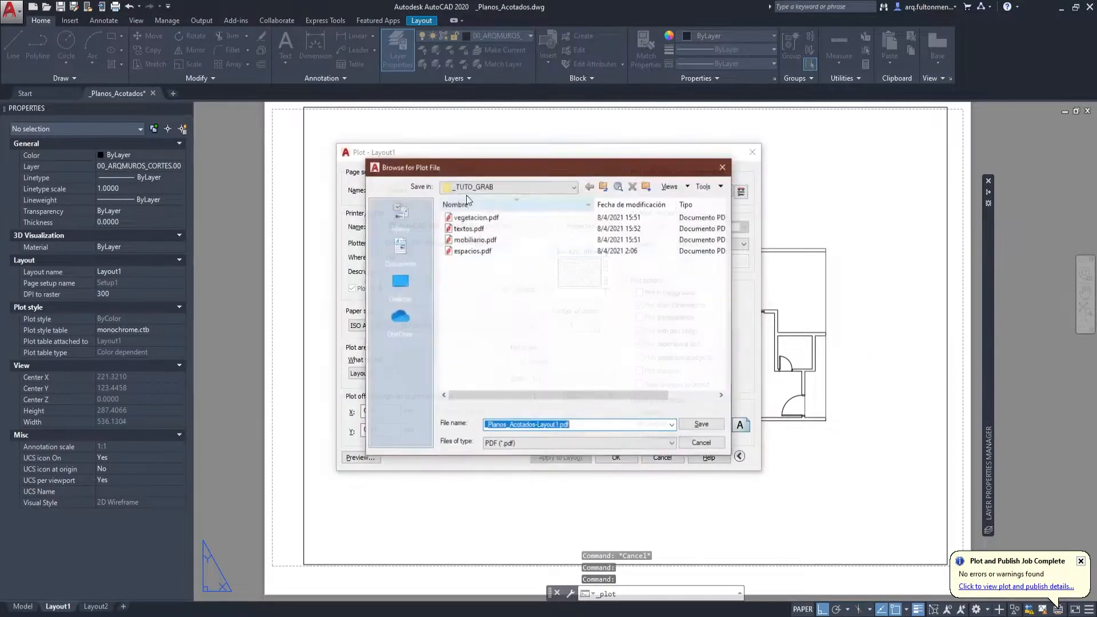
{"action": "left_click", "coordinate": [473, 251]}
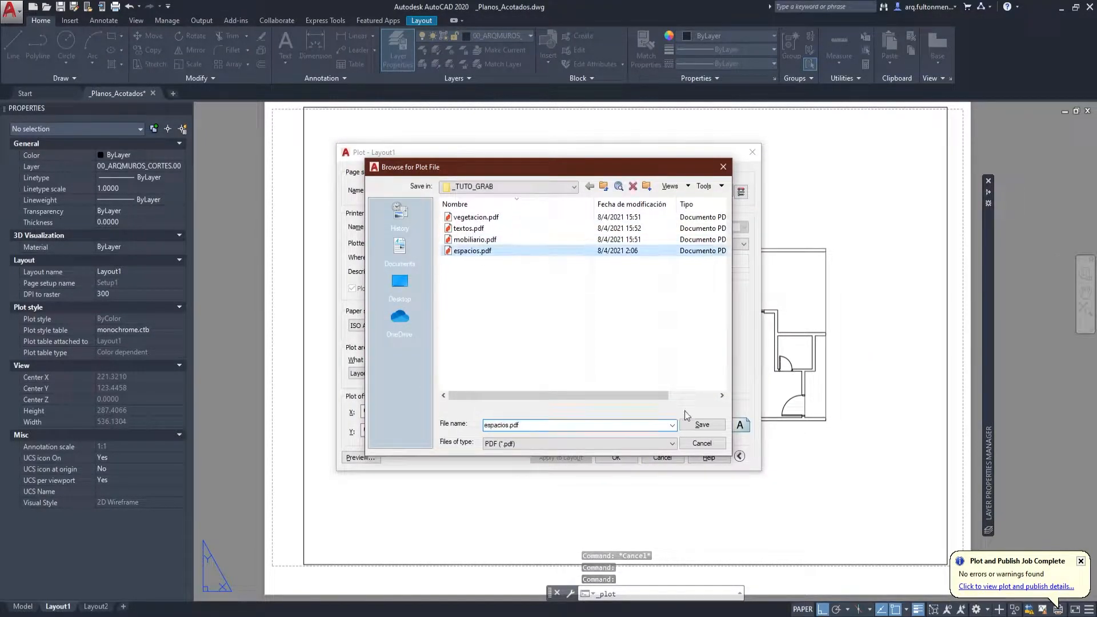
{"action": "left_click", "coordinate": [707, 426]}
{"action": "left_click", "coordinate": [584, 321]}
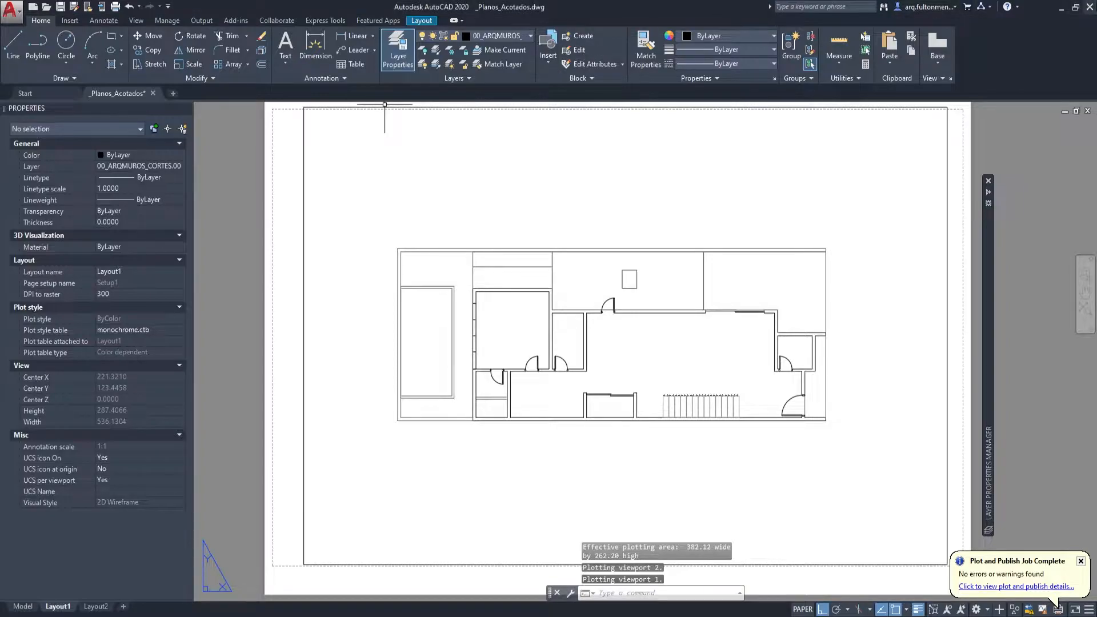
Leave AutoCAD and switch to the Photoshop home screen.
{"action": "key", "text": "ctrl+q"}
{"action": "key", "text": "Return"}
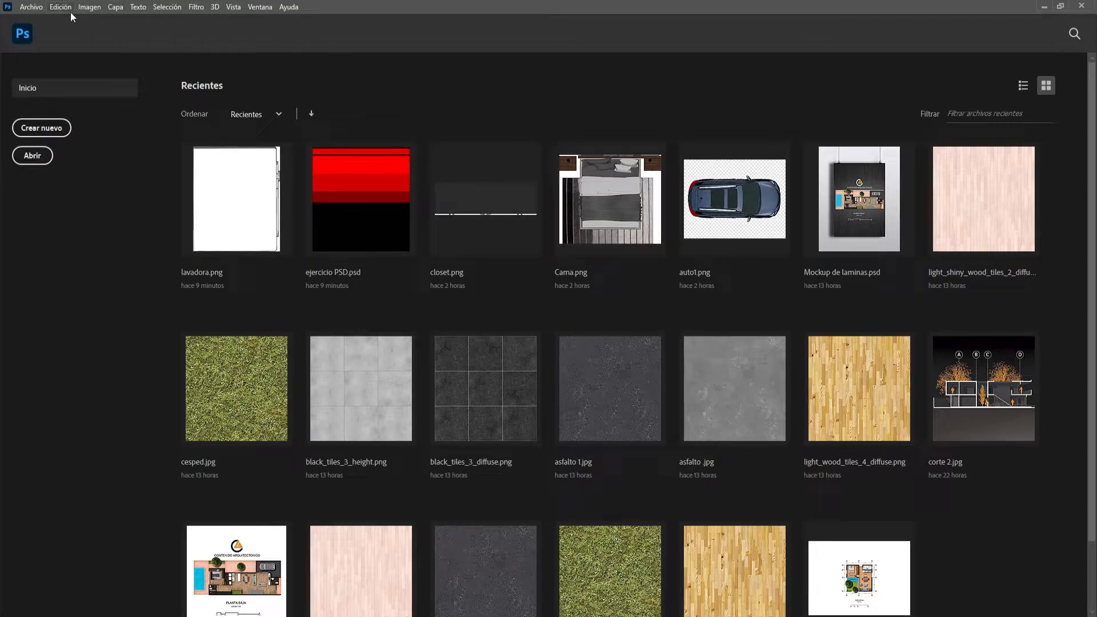
Start a new document based on the A3 print preset.
{"action": "left_click", "coordinate": [58, 129]}
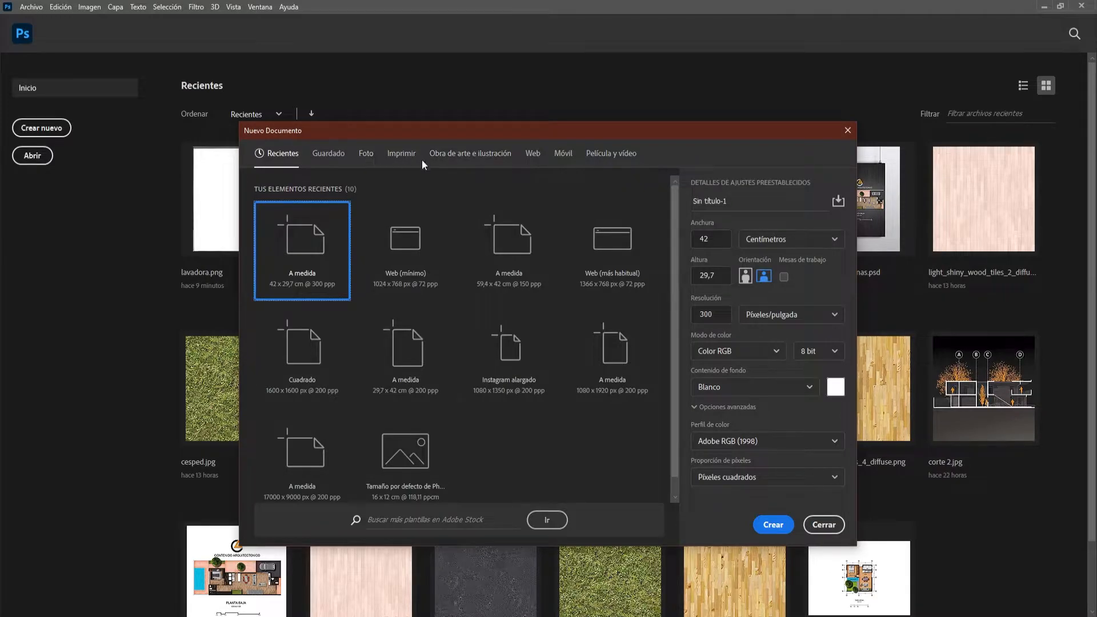
{"action": "left_click", "coordinate": [403, 154]}
{"action": "scroll", "coordinate": [476, 325], "scroll_direction": "down", "scroll_amount": 2}
{"action": "scroll", "coordinate": [477, 325], "scroll_direction": "up", "scroll_amount": 1}
{"action": "left_click", "coordinate": [531, 300]}
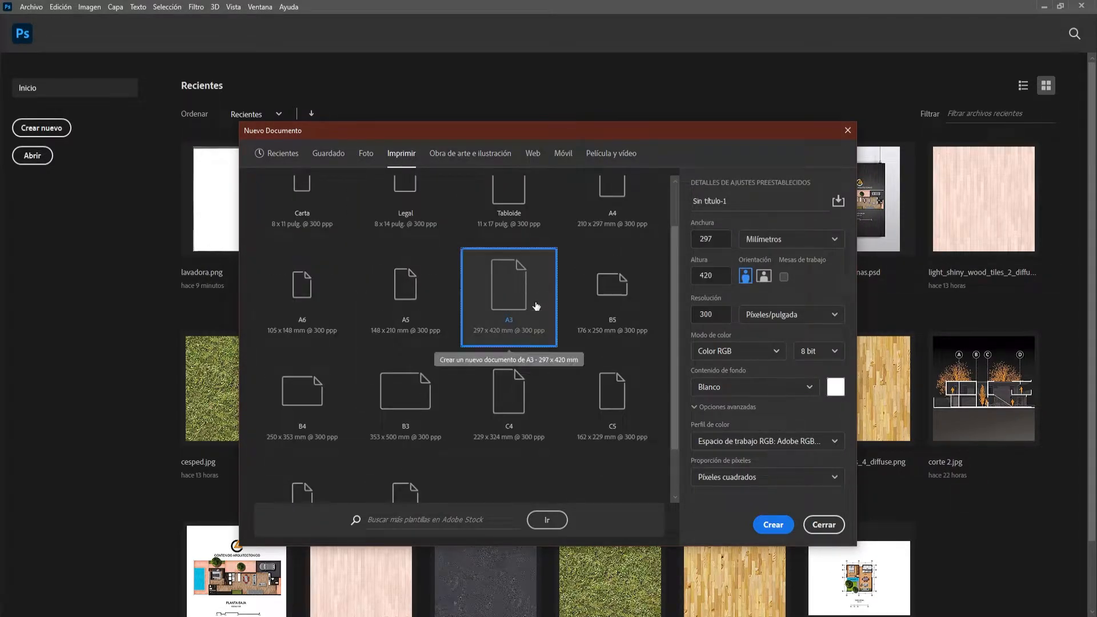
Create the A3 document in centimetres with landscape orientation, 42 x 29.7 cm at 300 pixels per inch.
{"action": "left_click", "coordinate": [754, 240]}
{"action": "left_click", "coordinate": [782, 240]}
{"action": "left_click", "coordinate": [781, 250]}
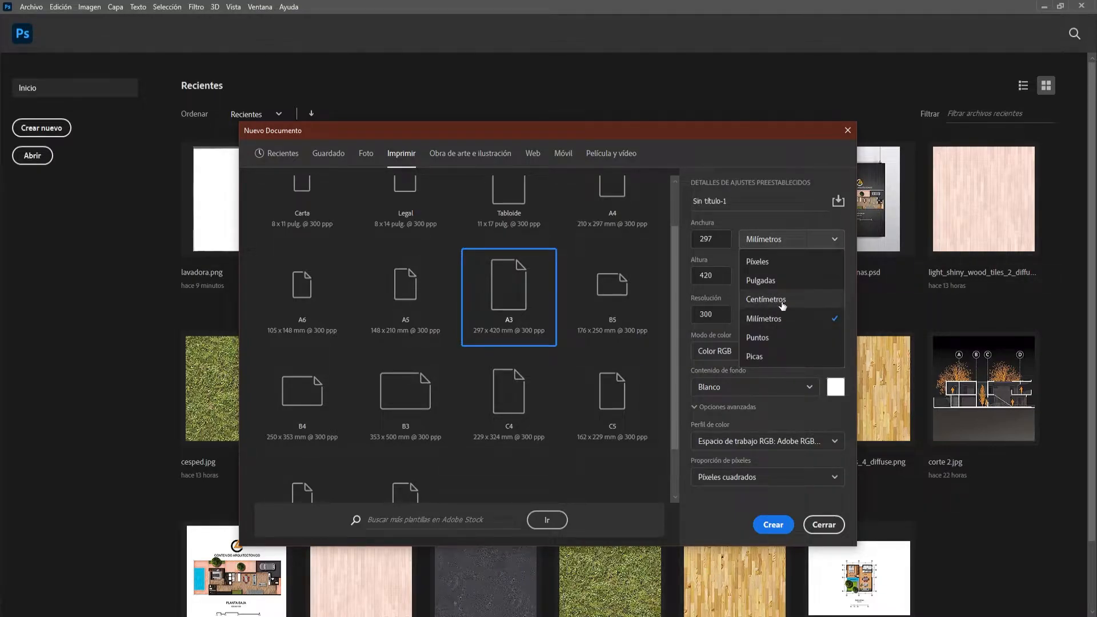
{"action": "left_click", "coordinate": [775, 300]}
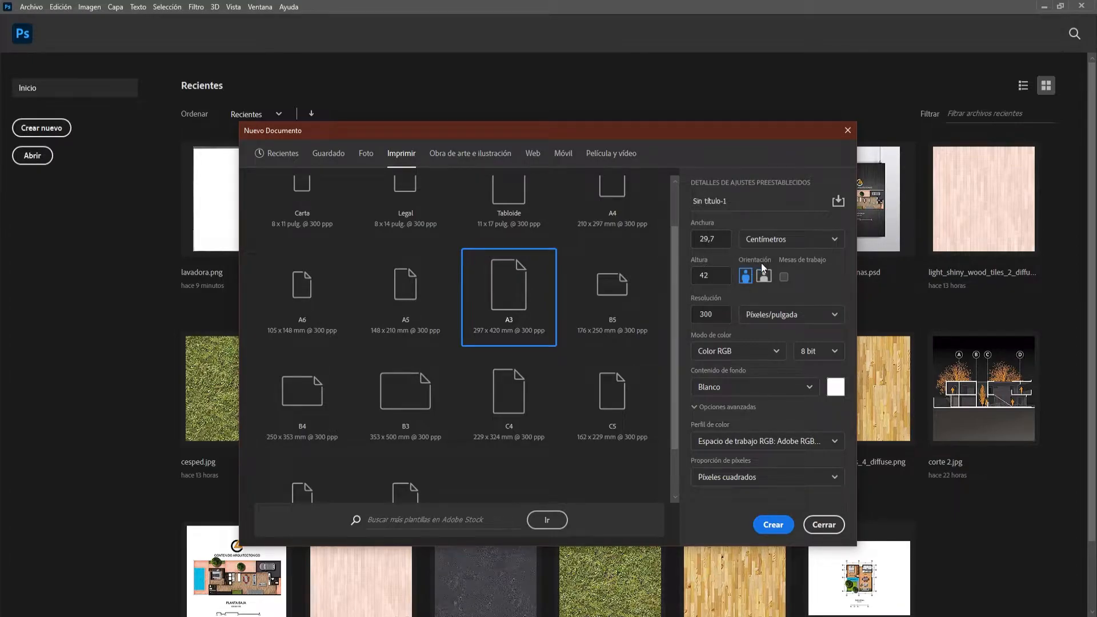
{"action": "left_click", "coordinate": [764, 277]}
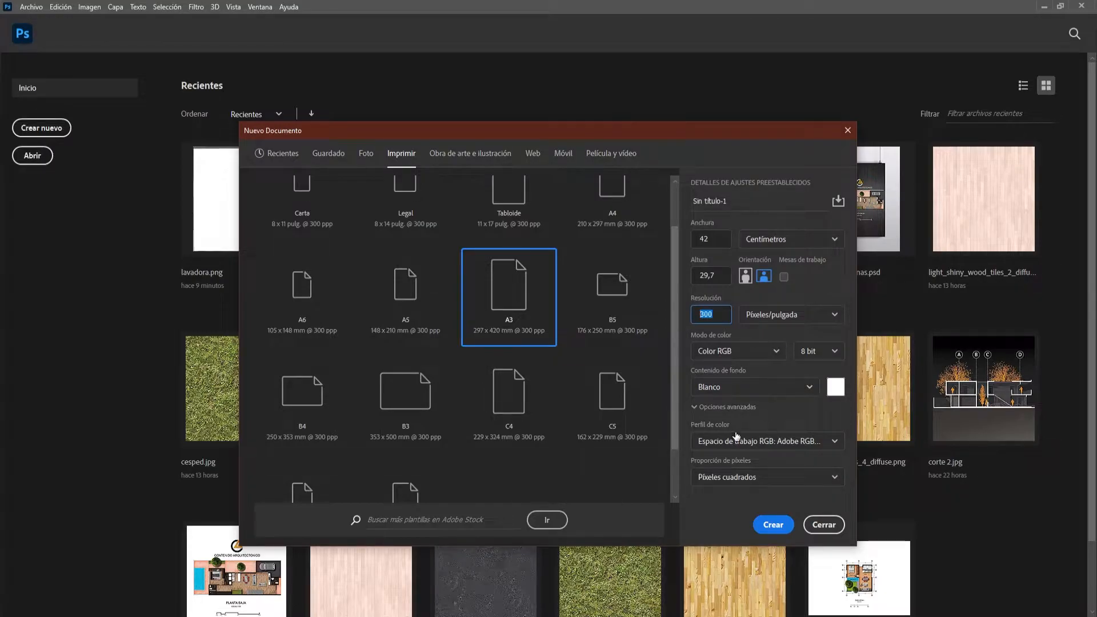
{"action": "left_click", "coordinate": [772, 525]}
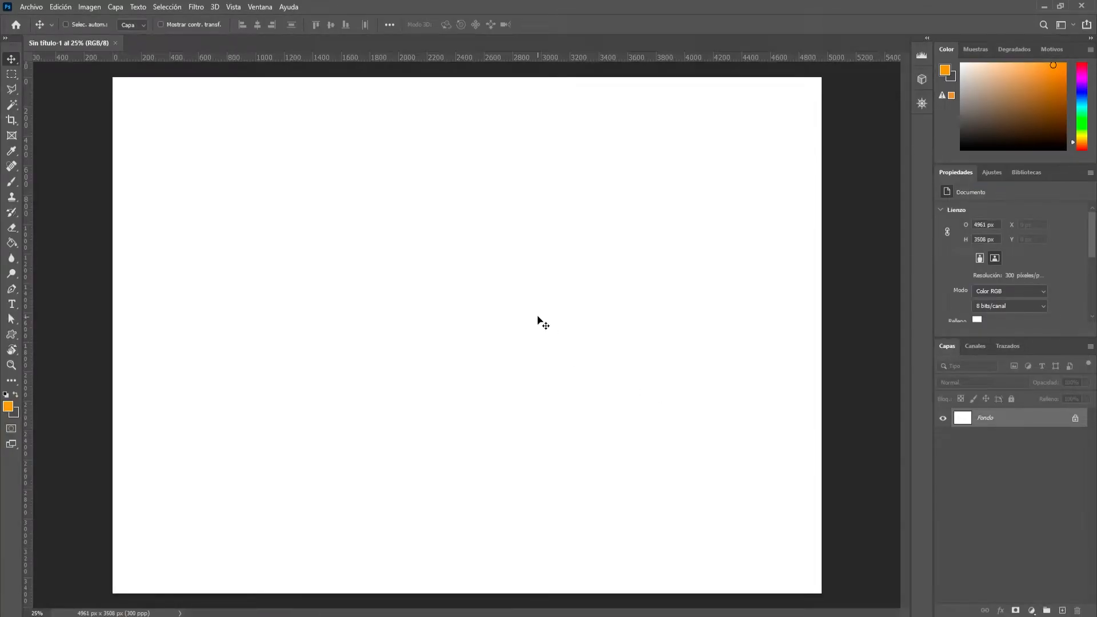
Switch to the _TUTO_GRAB folder in File Explorer and sort its files by type.
{"action": "key", "text": "alt+Tab"}
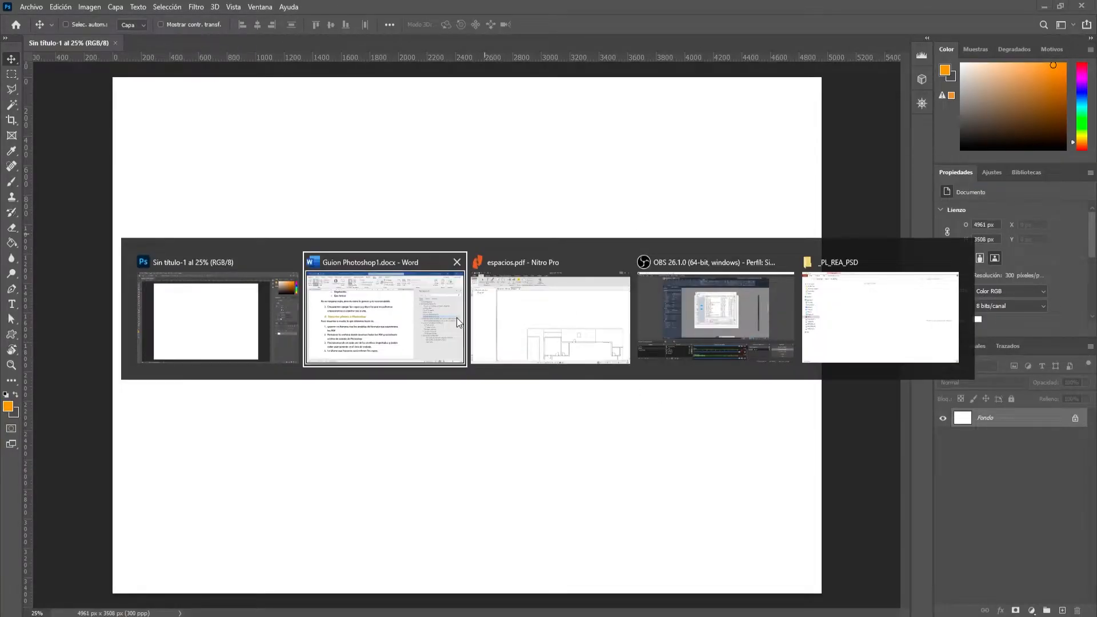
{"action": "key", "text": "Escape"}
{"action": "key", "text": "alt+Tab"}
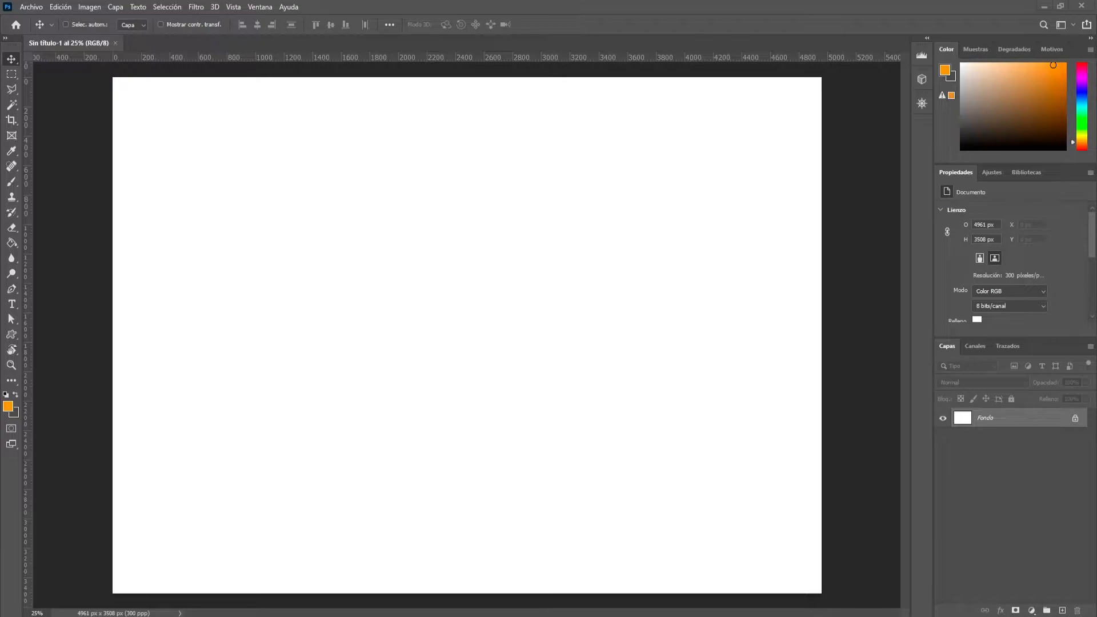
{"action": "left_click_drag", "start_coordinate": [0, 230], "coordinate": [617, 105]}
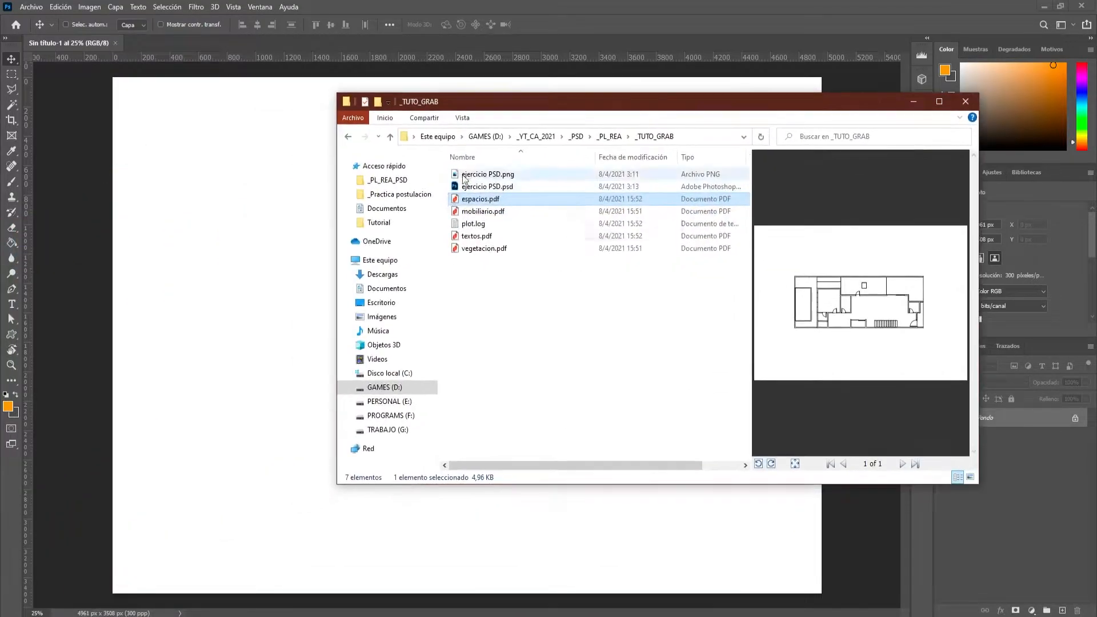
{"action": "right_click", "coordinate": [522, 297]}
{"action": "mouse_move", "coordinate": [557, 334]}
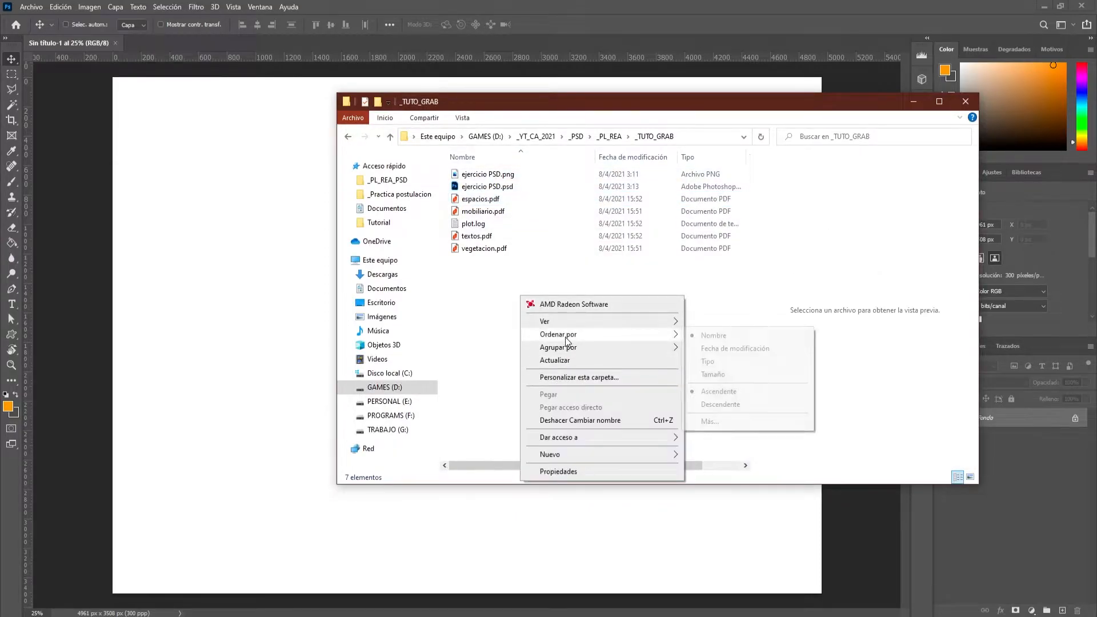
{"action": "left_click", "coordinate": [714, 361]}
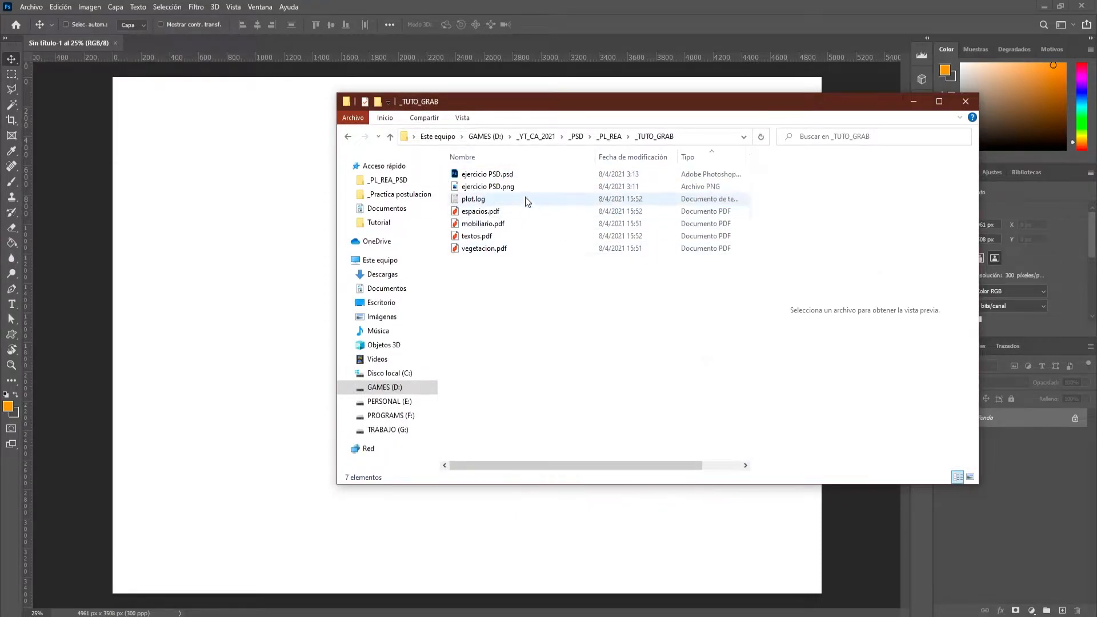
Bring espacios.pdf, mobiliario.pdf, textos.pdf and vegetacion.pdf together from the folder into the blank Photoshop document.
{"action": "left_click_drag", "start_coordinate": [532, 317], "coordinate": [483, 205]}
{"action": "left_click_drag", "start_coordinate": [539, 109], "coordinate": [656, 98]}
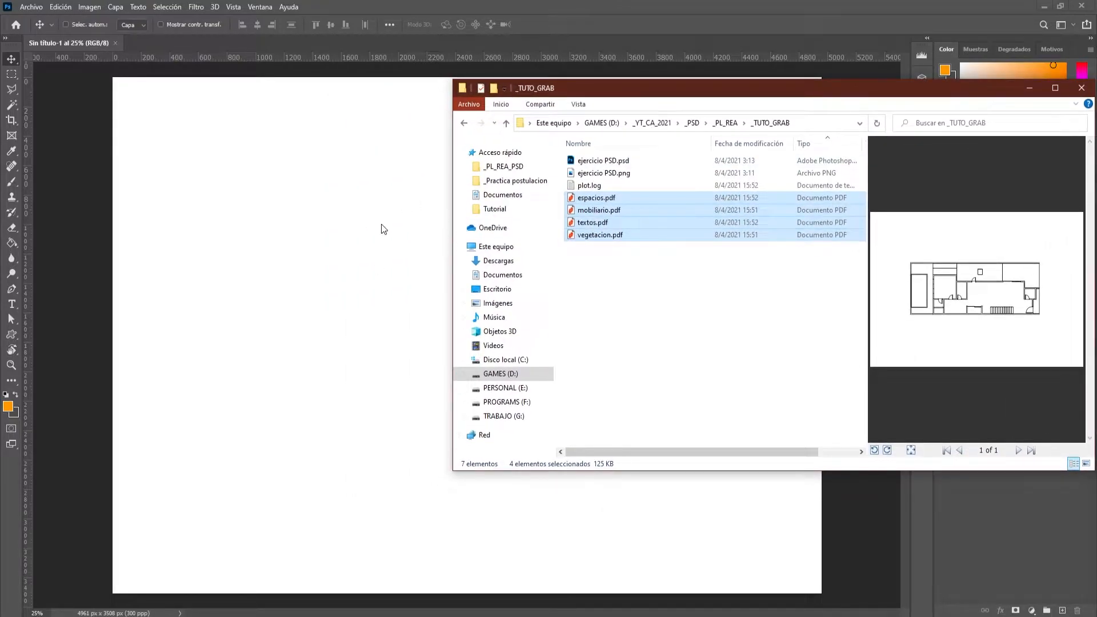
{"action": "left_click_drag", "start_coordinate": [597, 218], "coordinate": [336, 288]}
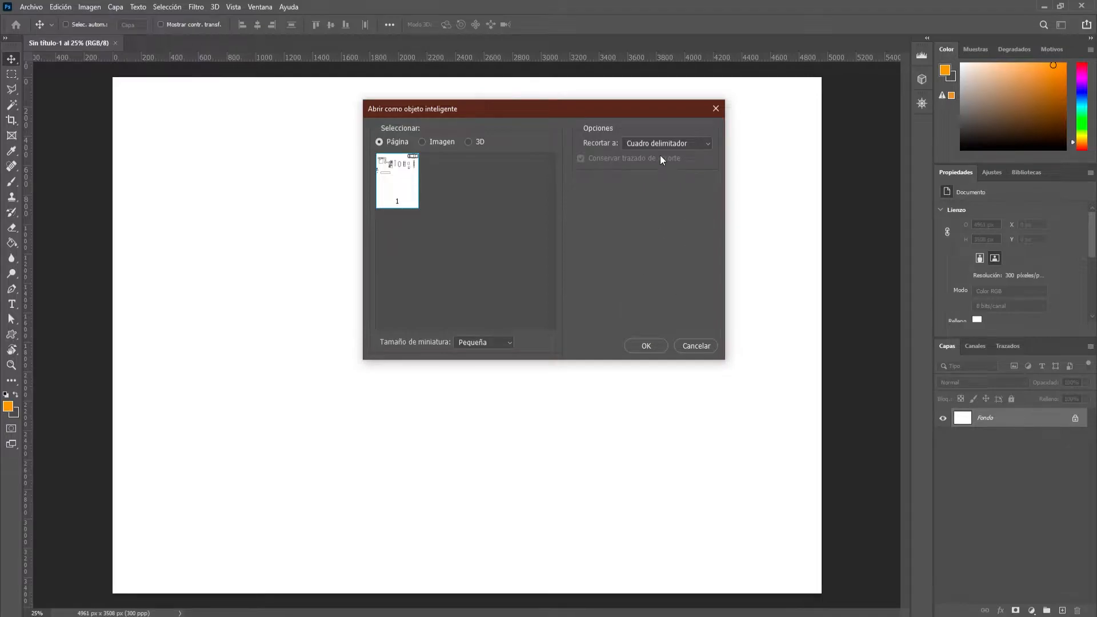
Place mobiliario.pdf as a smart object cropped to Rectángulo de diseño.
{"action": "left_click", "coordinate": [635, 143]}
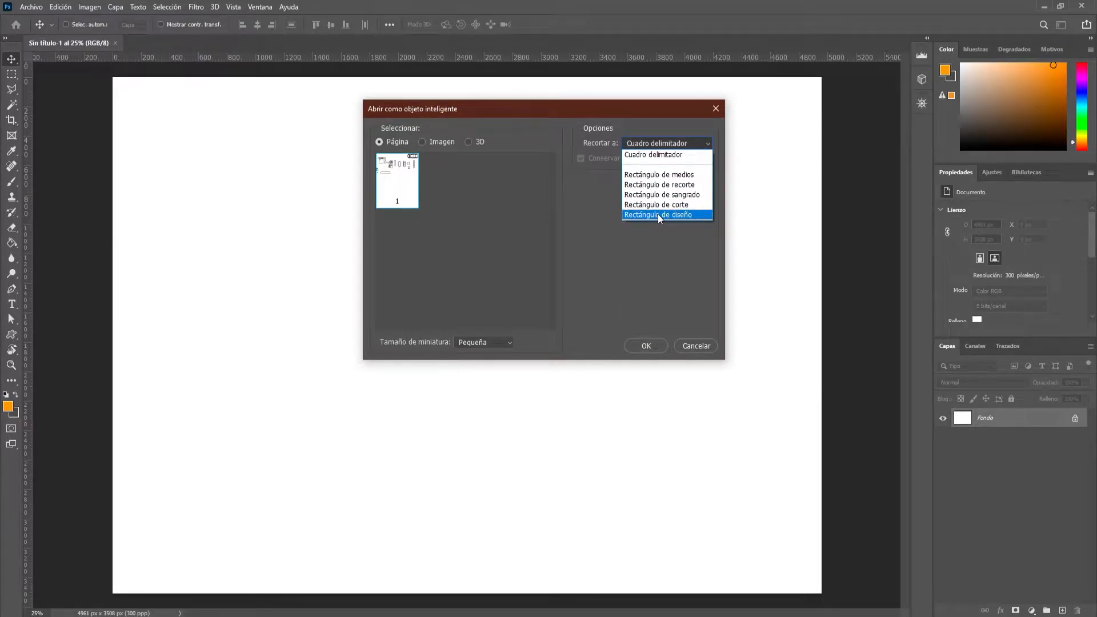
{"action": "left_click", "coordinate": [658, 214]}
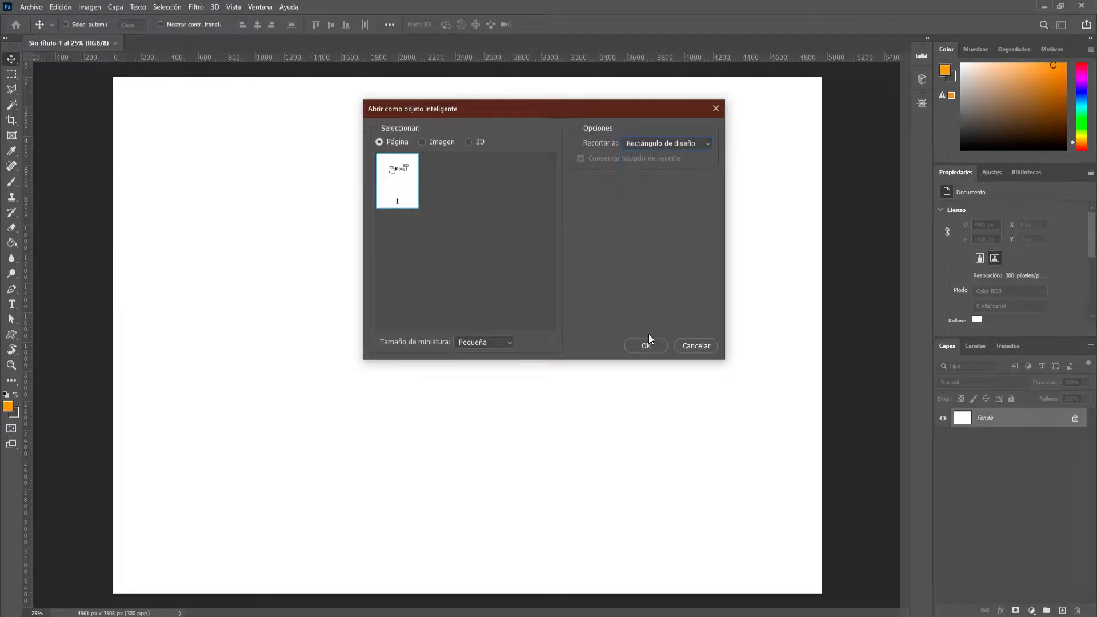
{"action": "left_click", "coordinate": [654, 345]}
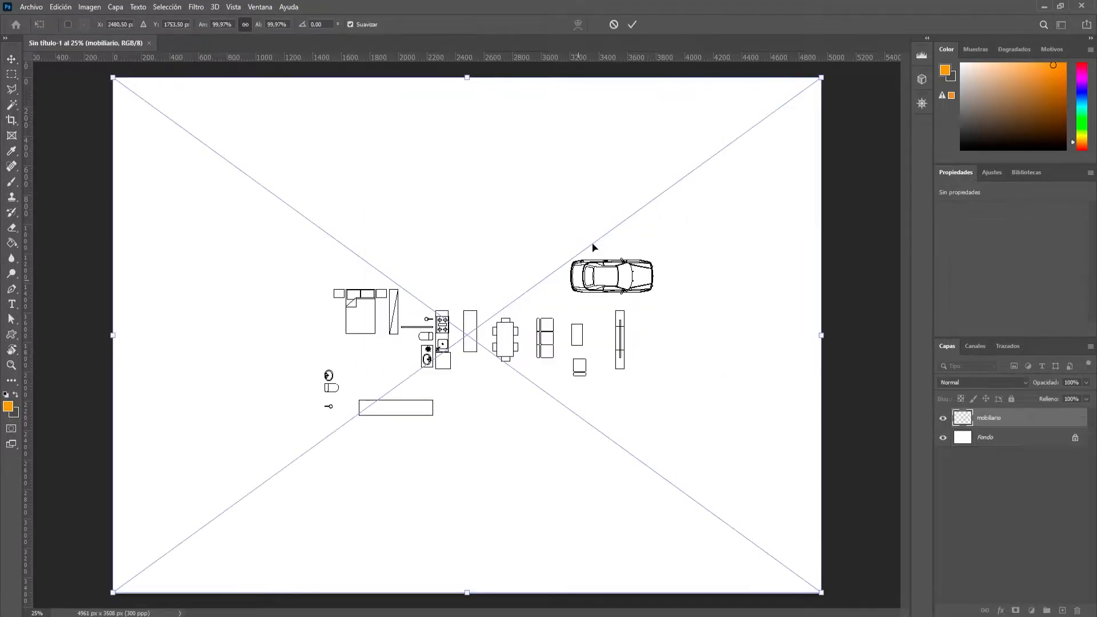
{"action": "left_click", "coordinate": [632, 24]}
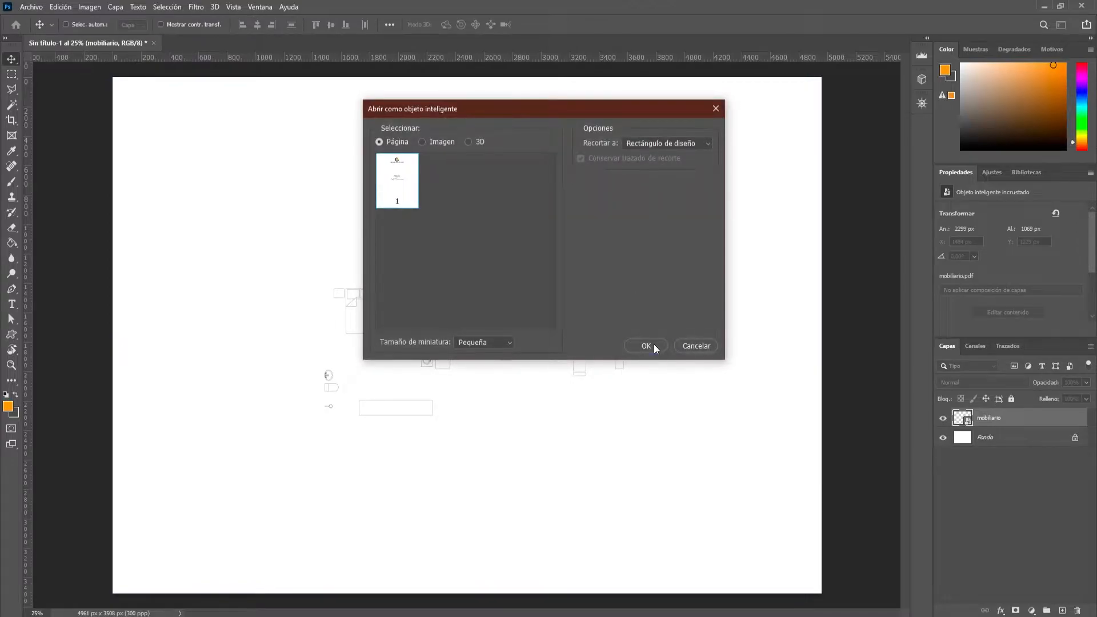
Place the textos, vegetacion and espacios PDFs as smart objects with the same Rectángulo de diseño crop.
{"action": "left_click", "coordinate": [653, 344]}
{"action": "left_click", "coordinate": [632, 24]}
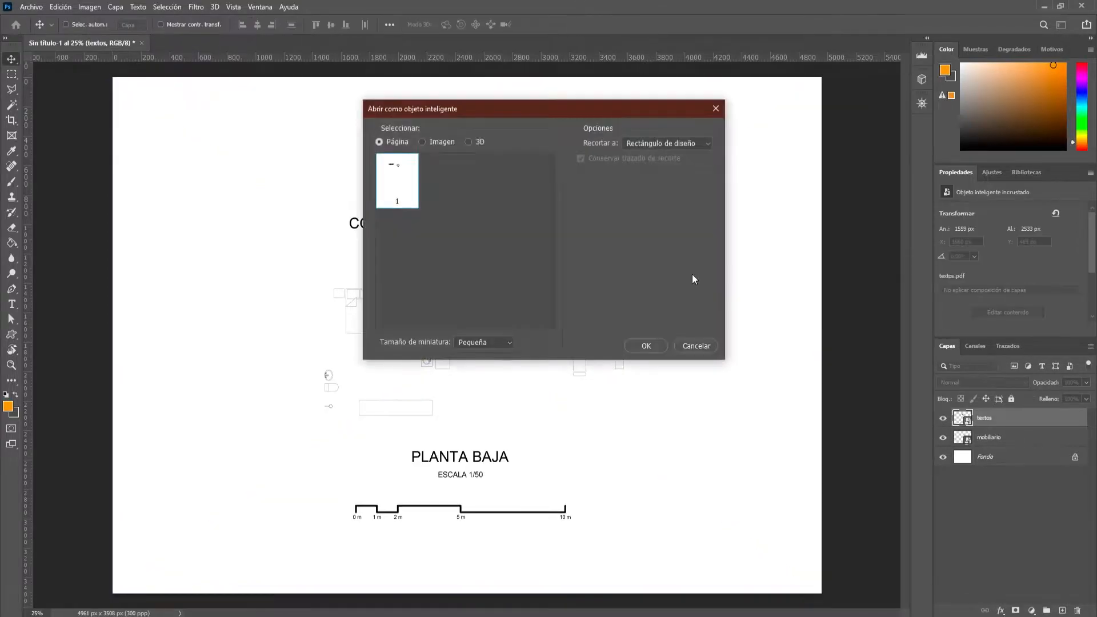
{"action": "left_click", "coordinate": [654, 345]}
{"action": "left_click", "coordinate": [633, 24]}
{"action": "left_click", "coordinate": [652, 343]}
{"action": "left_click", "coordinate": [633, 24]}
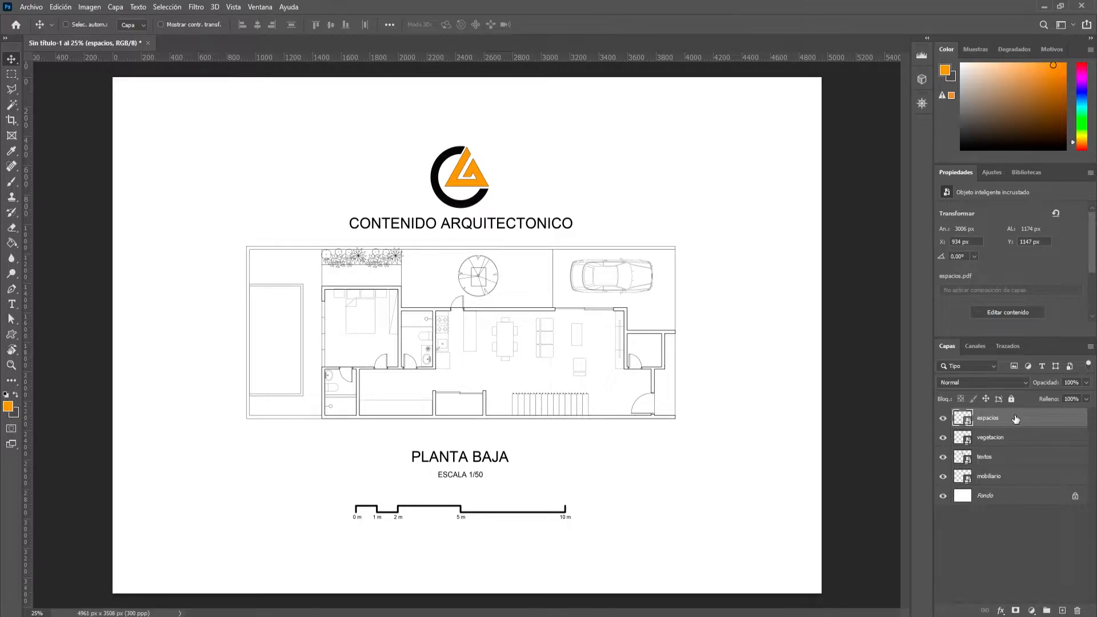
Group the espacios, vegetacion, textos and mobiliario layers and name the group CAD.
{"action": "left_click", "coordinate": [1010, 482], "text": "shift"}
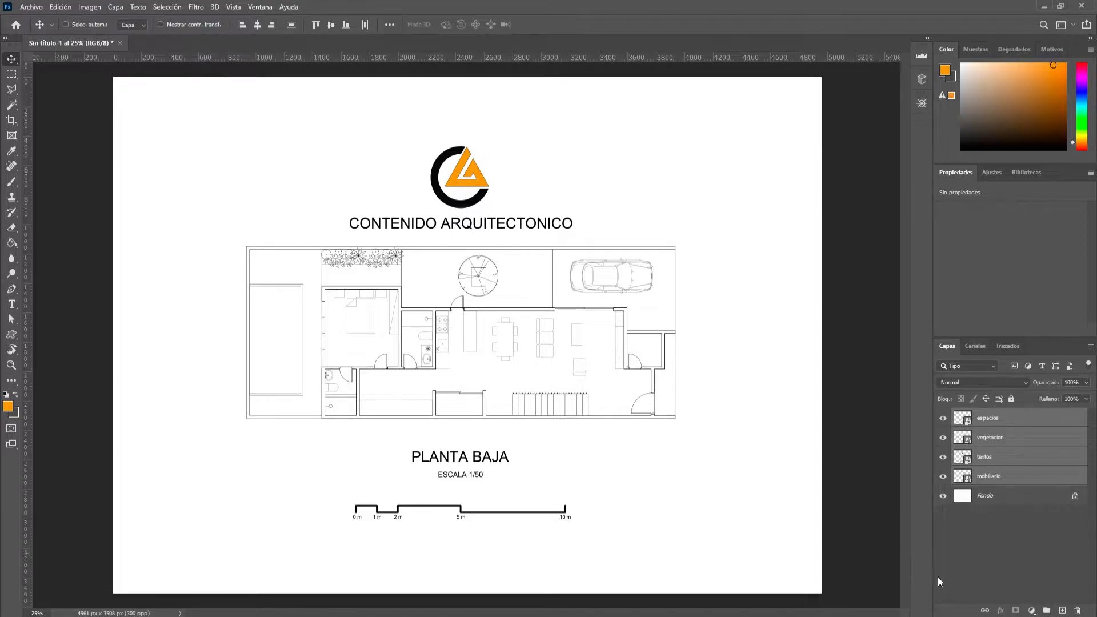
{"action": "left_click", "coordinate": [1047, 611]}
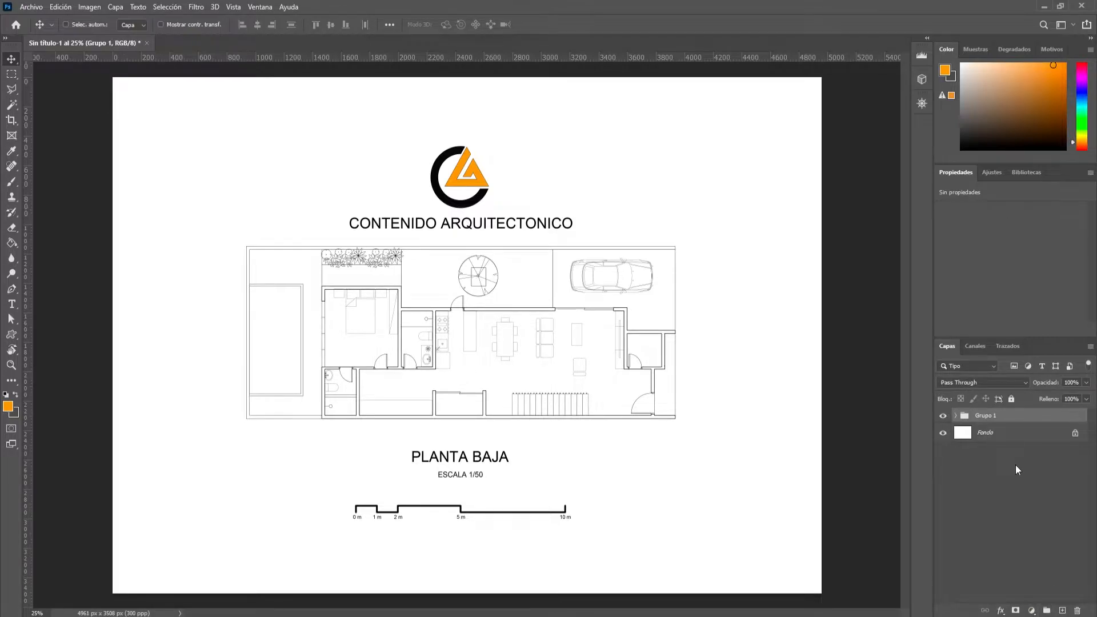
{"action": "double_click", "coordinate": [988, 416]}
{"action": "type", "text": "C"}
{"action": "key", "text": "Return"}
Label the CAD group with the colour Rojo, check its contents and leave it collapsed.
{"action": "right_click", "coordinate": [947, 421]}
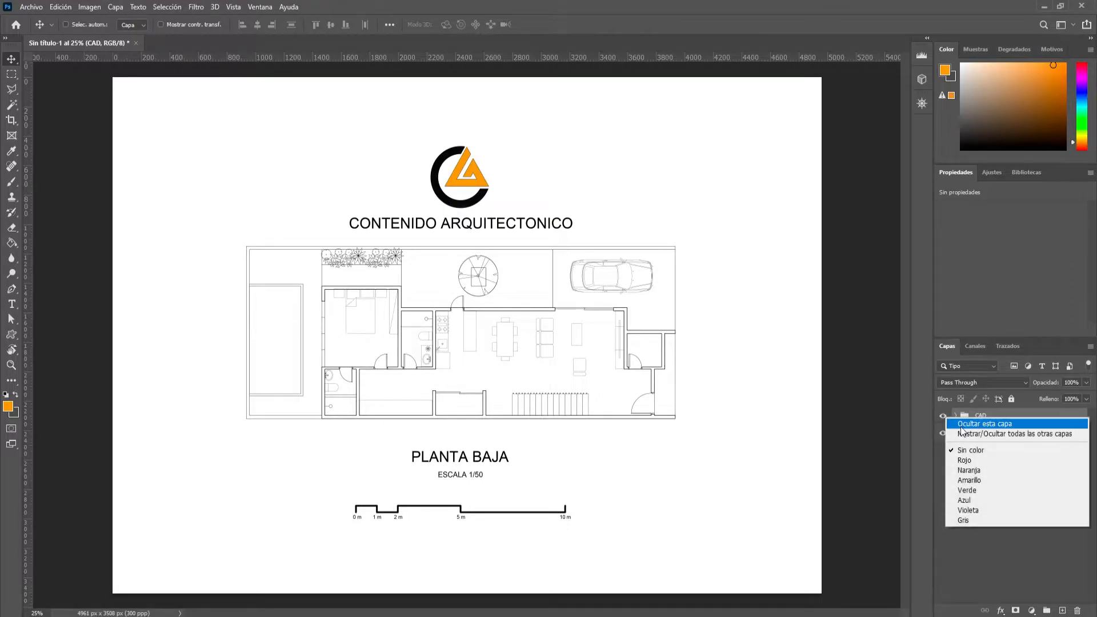
{"action": "left_click", "coordinate": [964, 462]}
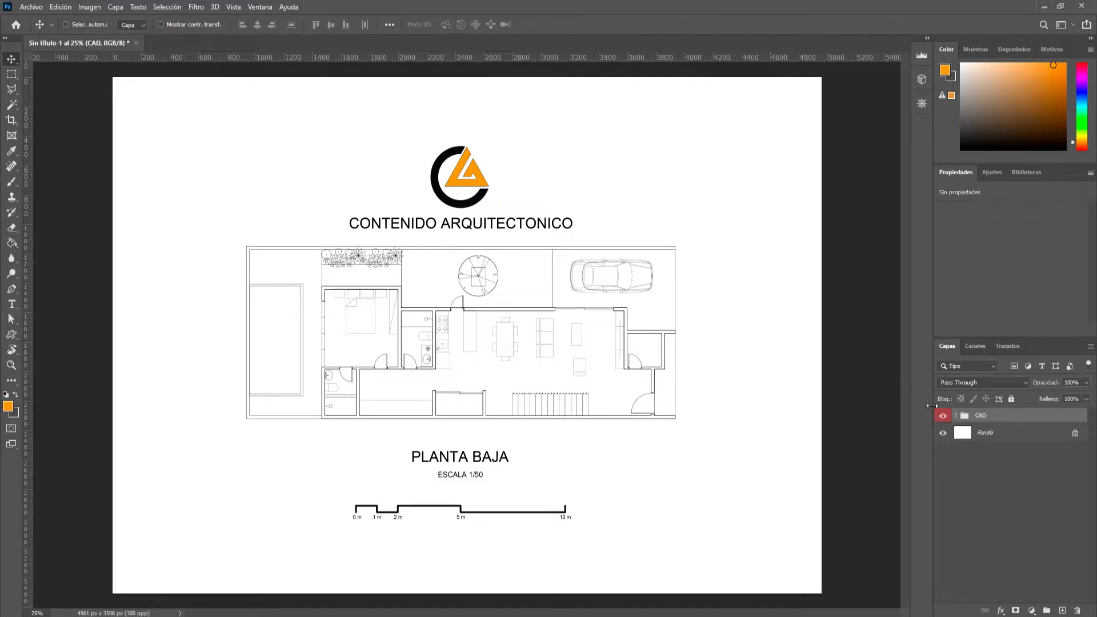
{"action": "left_click", "coordinate": [955, 417]}
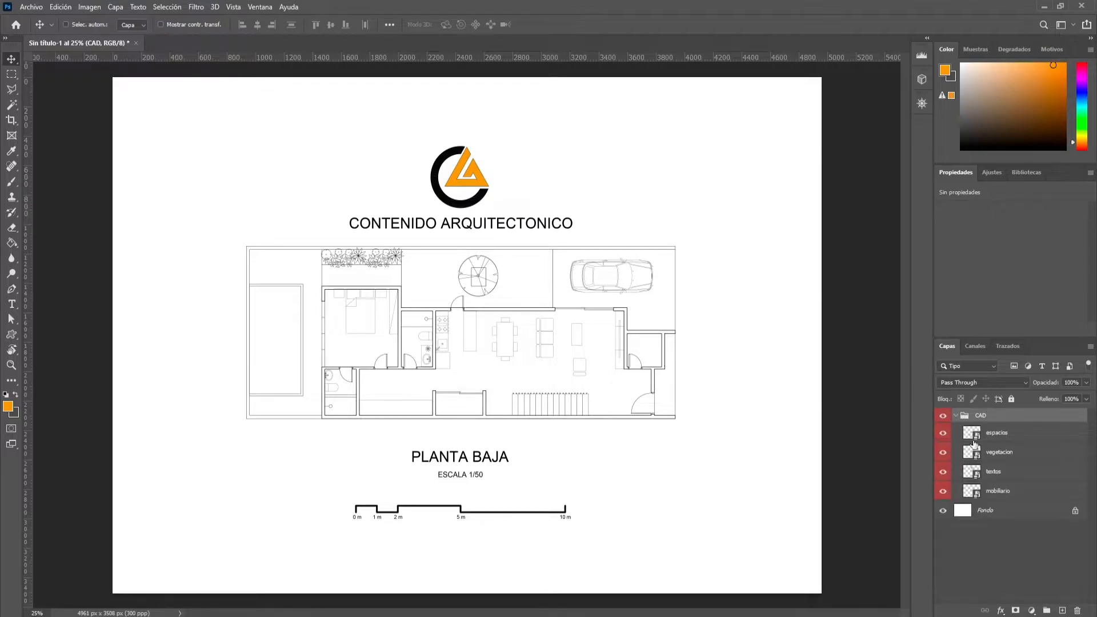
{"action": "left_click", "coordinate": [956, 416]}
{"action": "left_click", "coordinate": [955, 416]}
{"action": "left_click", "coordinate": [955, 416]}
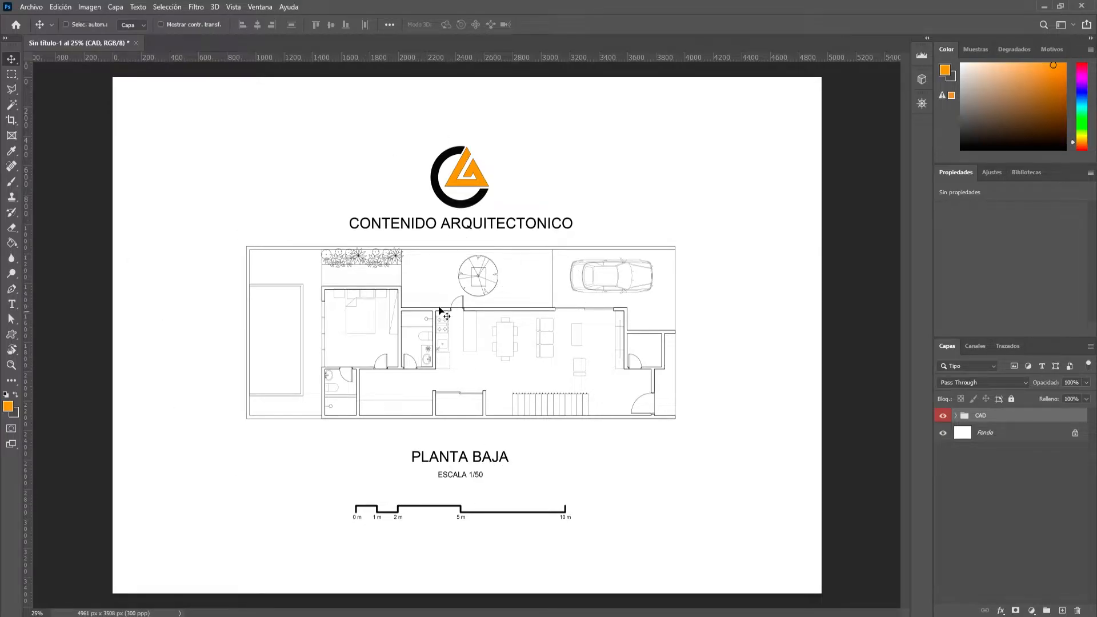
Hide the vegetacion, textos and mobiliario layers in the CAD group, keeping only espacios shown.
{"action": "scroll", "coordinate": [447, 352], "scroll_direction": "up", "scroll_amount": 1}
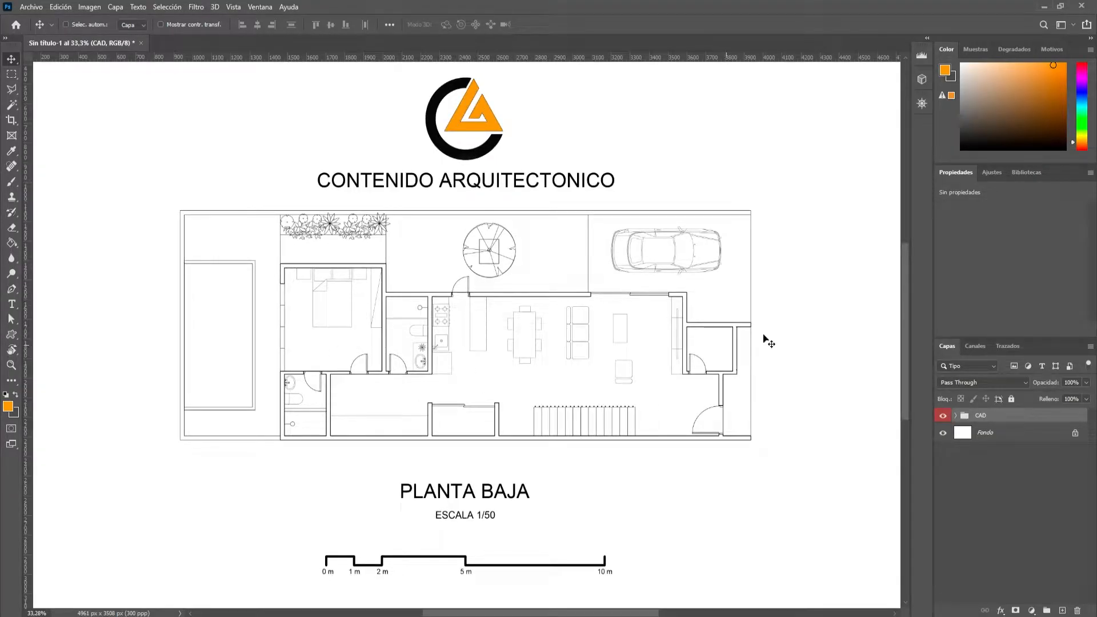
{"action": "left_click", "coordinate": [957, 417]}
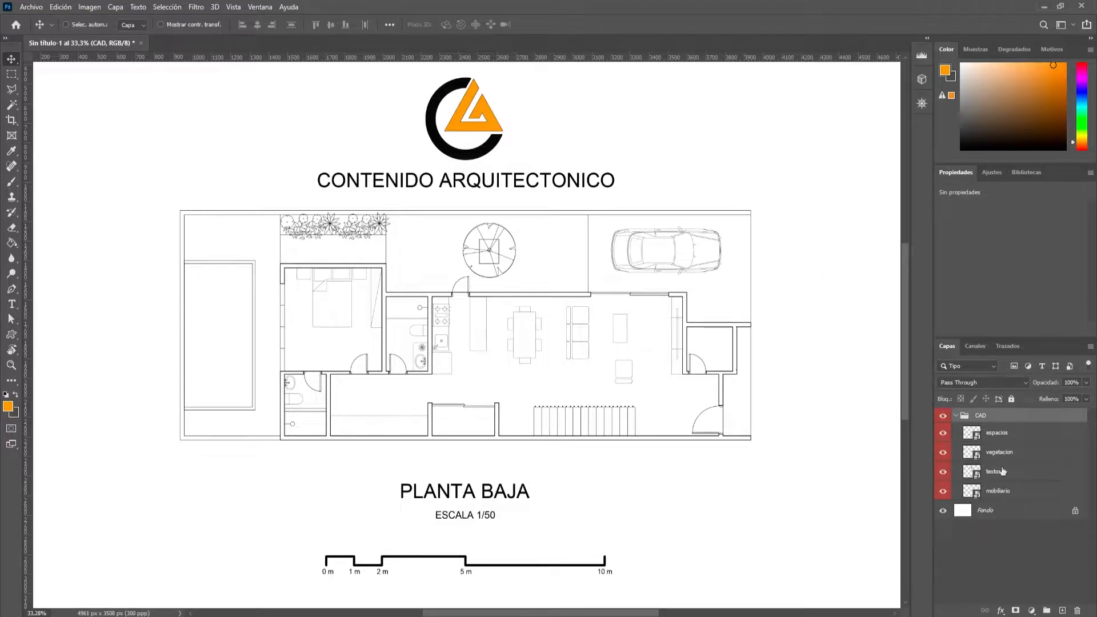
{"action": "left_click", "coordinate": [944, 453]}
{"action": "left_click", "coordinate": [945, 473]}
{"action": "left_click", "coordinate": [943, 491]}
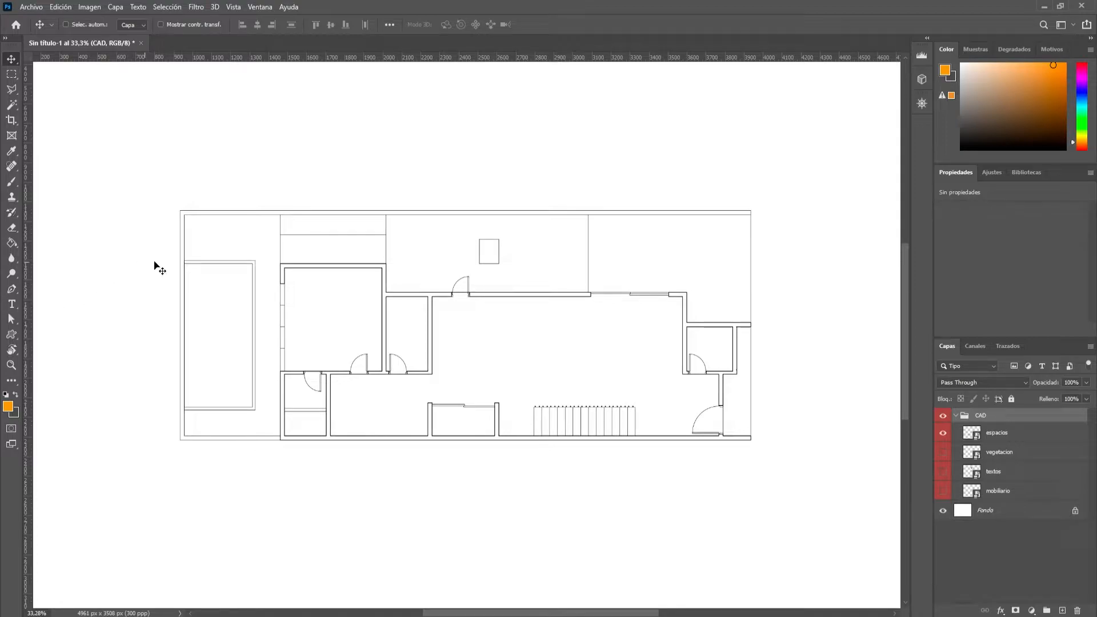
Set the Magic Wand to sample all layers and select the connected walls around the square room and adjoining narrow room.
{"action": "left_click", "coordinate": [13, 108]}
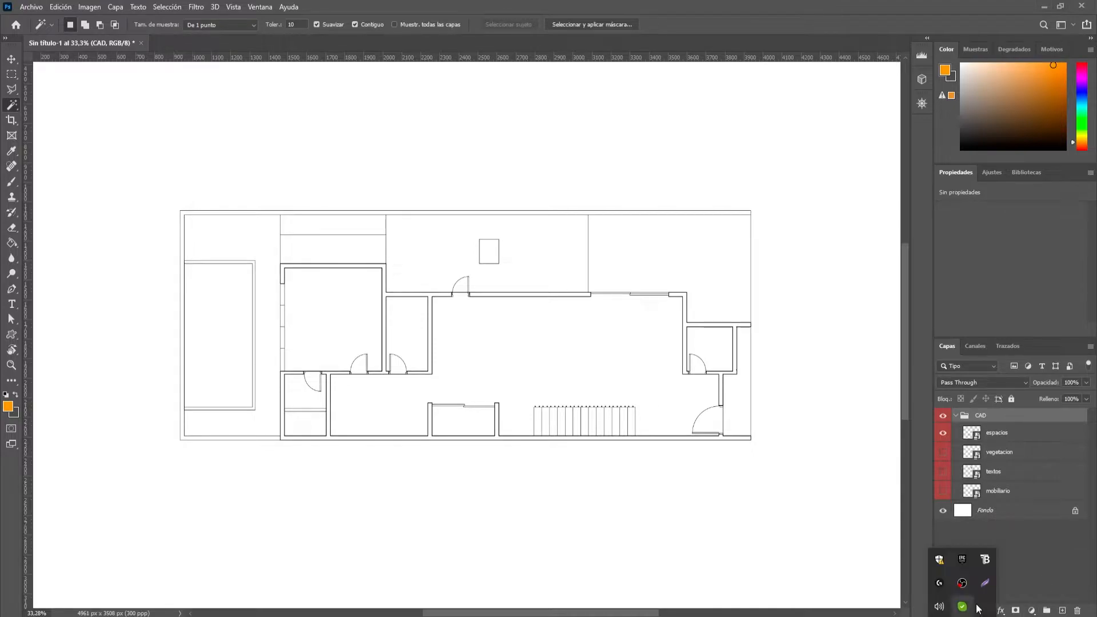
{"action": "left_click", "coordinate": [394, 24]}
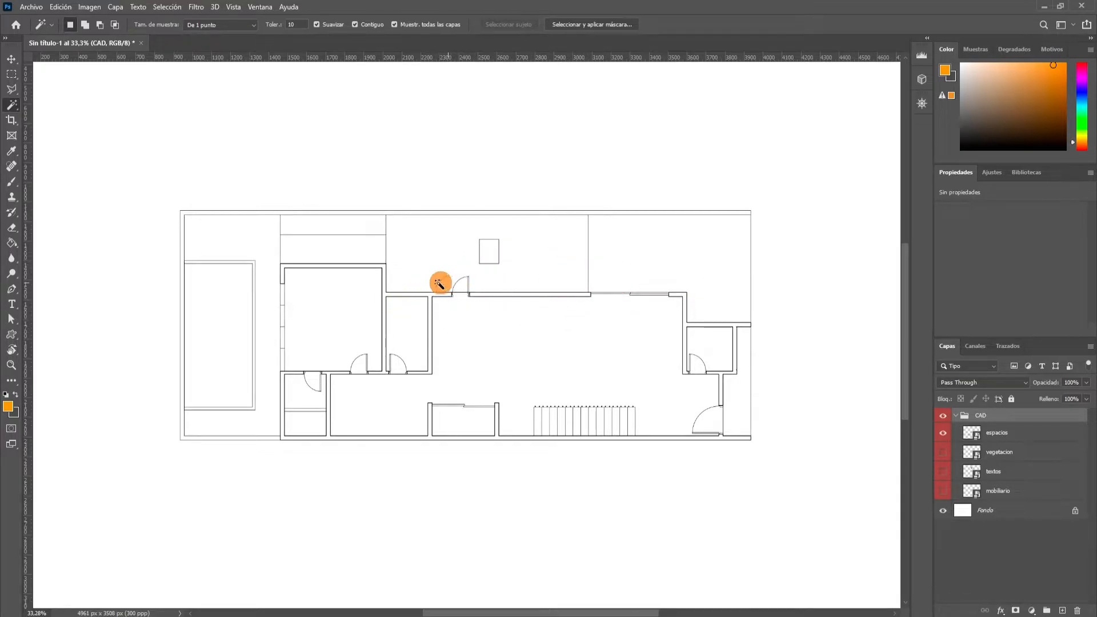
{"action": "scroll", "coordinate": [436, 320], "scroll_direction": "up", "scroll_amount": 4}
{"action": "scroll", "coordinate": [436, 320], "scroll_direction": "down", "scroll_amount": 4}
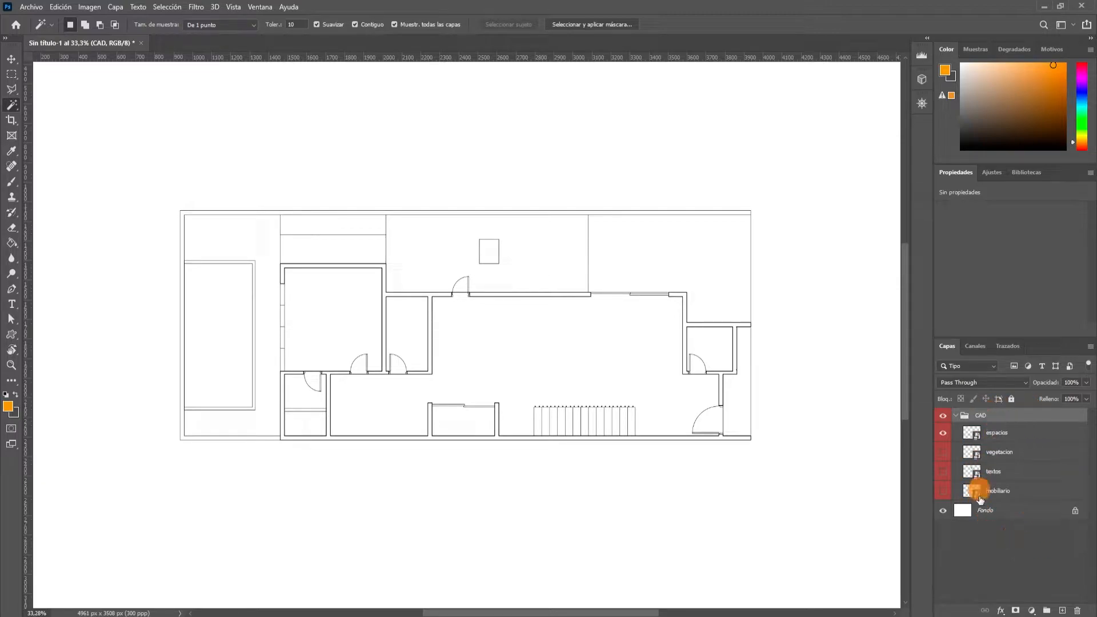
{"action": "scroll", "coordinate": [572, 331], "scroll_direction": "up", "scroll_amount": 4}
{"action": "scroll", "coordinate": [563, 301], "scroll_direction": "down", "scroll_amount": 3}
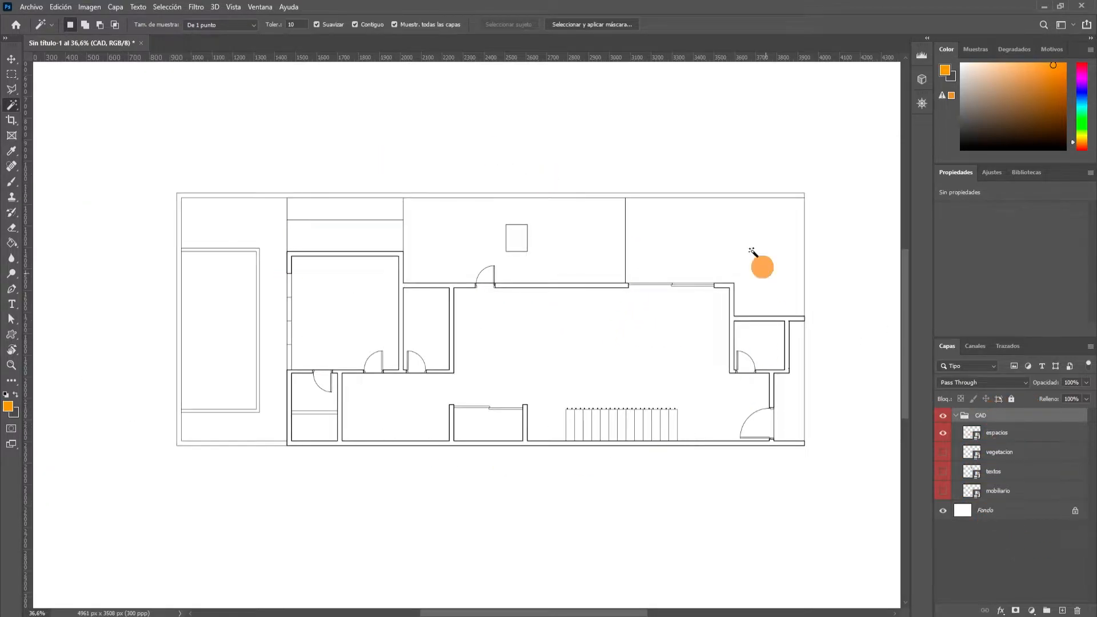
{"action": "scroll", "coordinate": [794, 434], "scroll_direction": "up", "scroll_amount": 2}
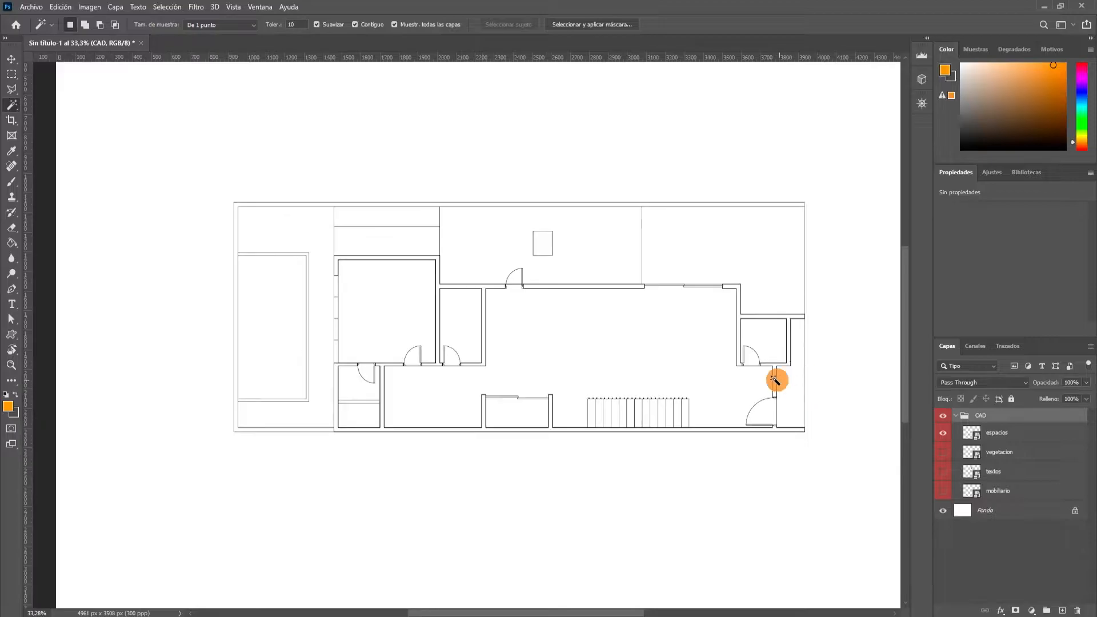
{"action": "scroll", "coordinate": [392, 251], "scroll_direction": "up", "scroll_amount": 5}
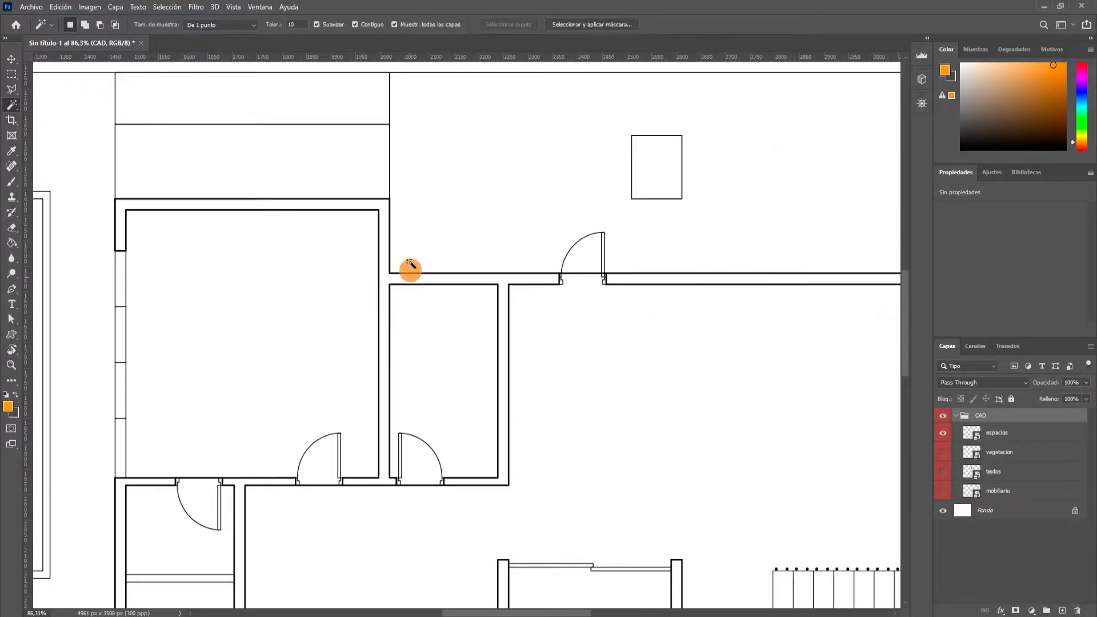
{"action": "scroll", "coordinate": [384, 277], "scroll_direction": "up", "scroll_amount": 1}
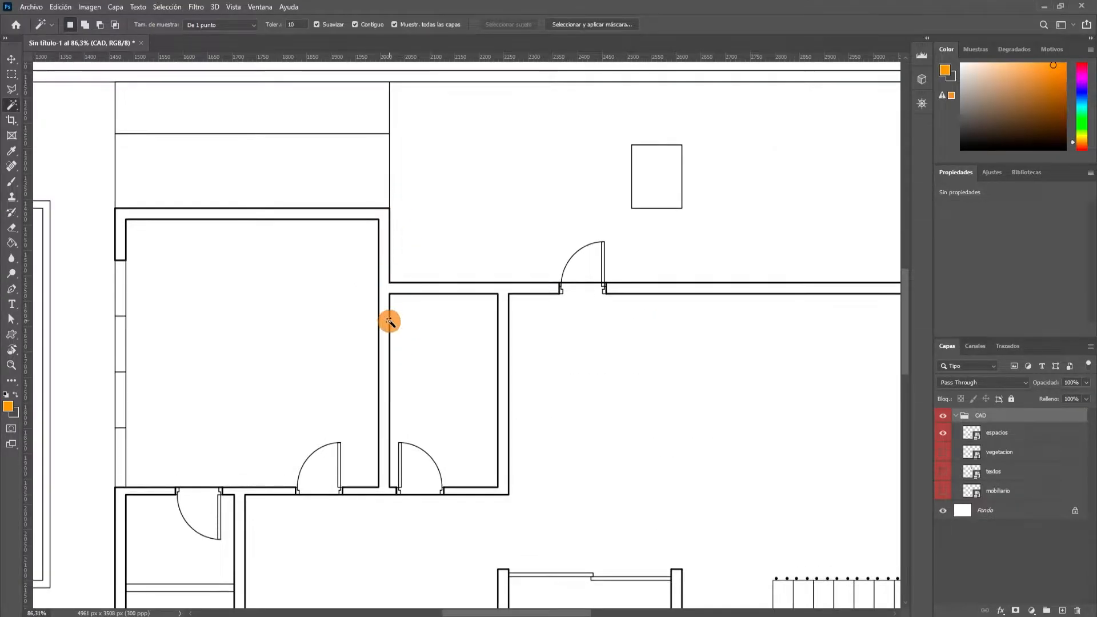
{"action": "scroll", "coordinate": [387, 311], "scroll_direction": "up", "scroll_amount": 2}
{"action": "left_click", "coordinate": [383, 280]}
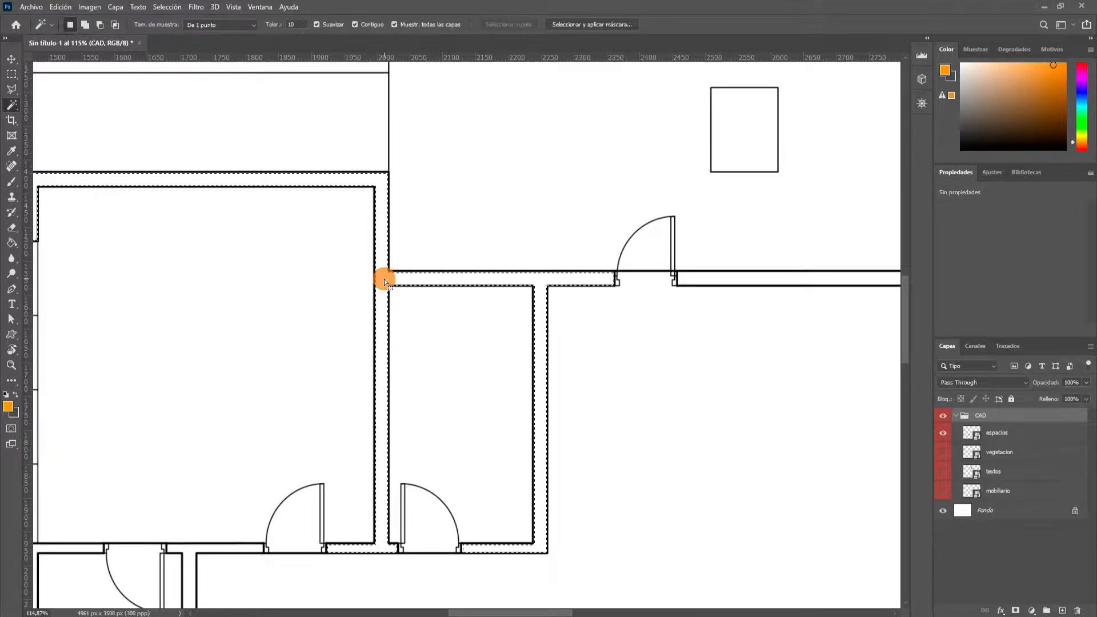
Select the long wall right of the upper door on its own, and reselect the connected walls left of it.
{"action": "scroll", "coordinate": [384, 279], "scroll_direction": "down", "scroll_amount": 4}
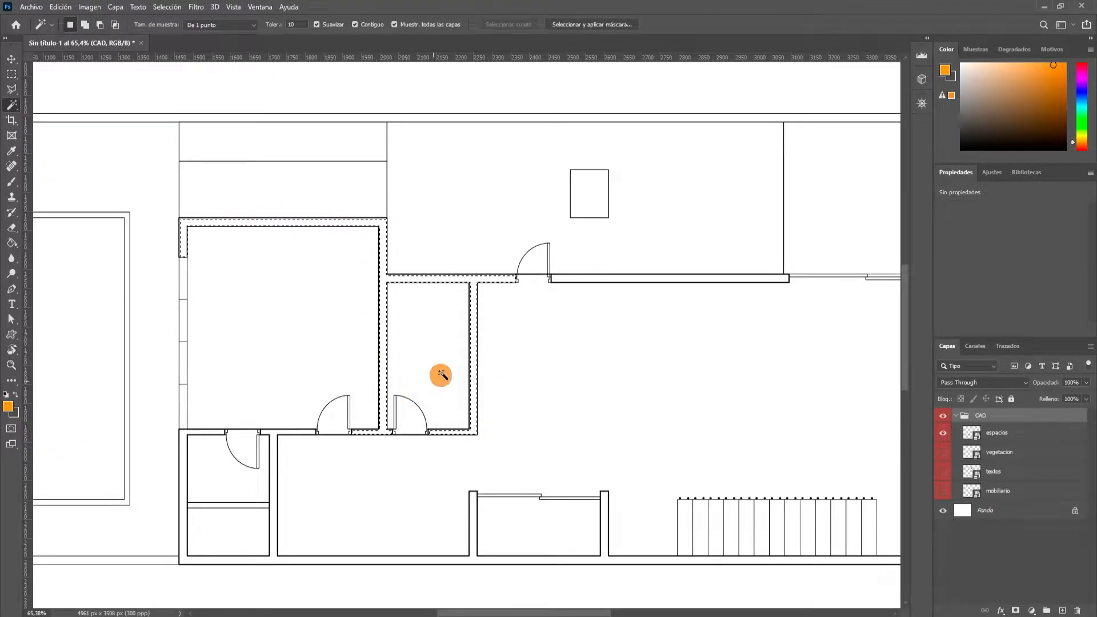
{"action": "scroll", "coordinate": [553, 277], "scroll_direction": "up", "scroll_amount": 5}
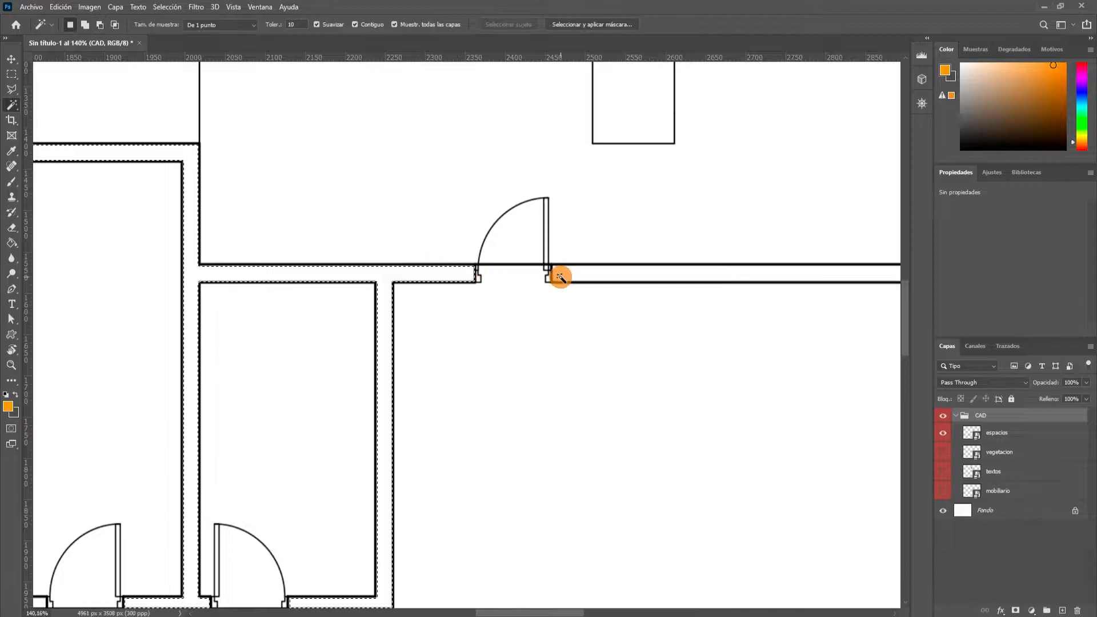
{"action": "left_click", "coordinate": [569, 277]}
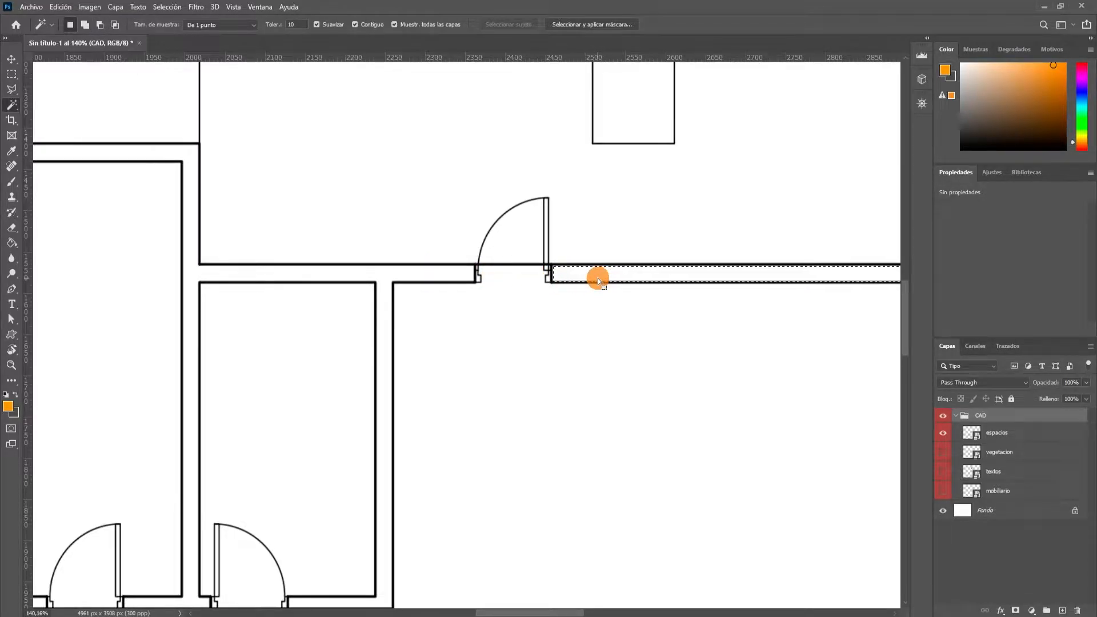
{"action": "scroll", "coordinate": [446, 270], "scroll_direction": "down", "scroll_amount": 2}
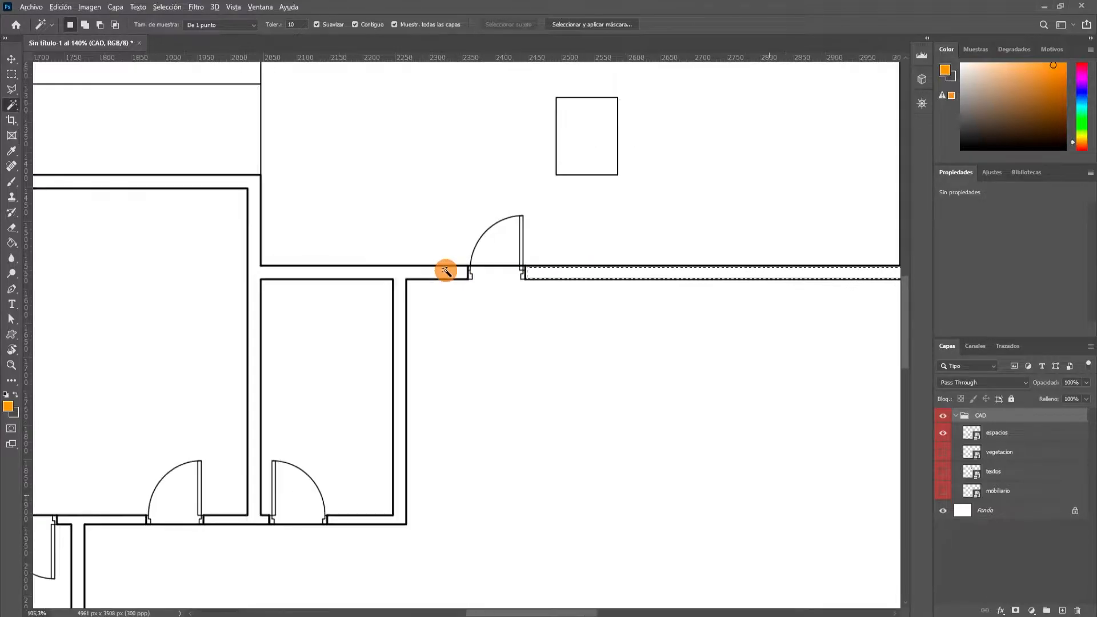
{"action": "left_click", "coordinate": [440, 275]}
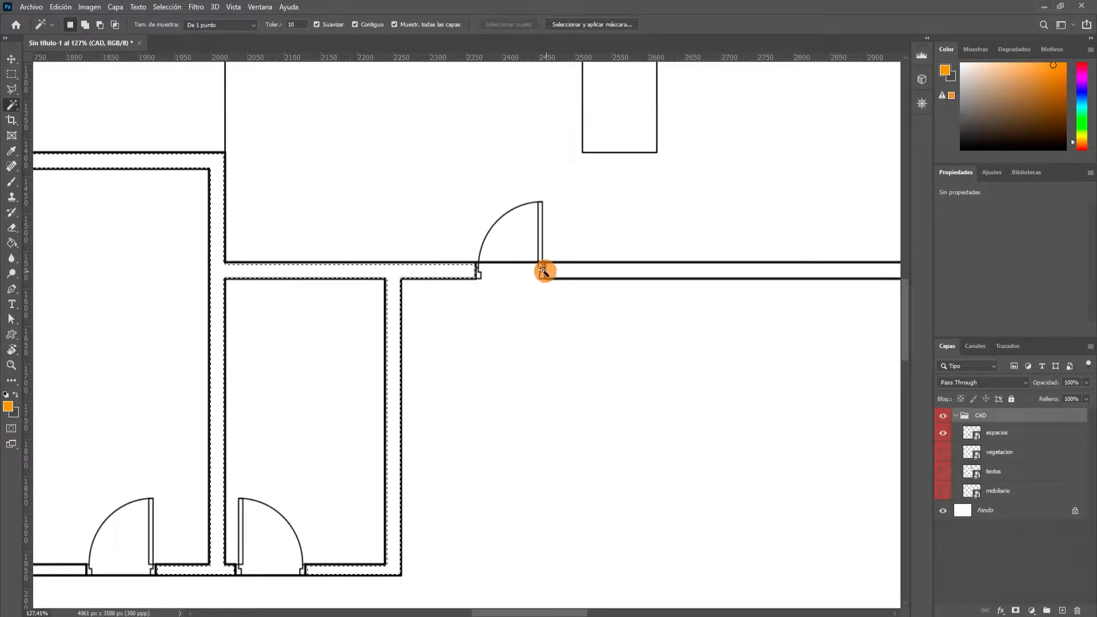
{"action": "scroll", "coordinate": [399, 271], "scroll_direction": "down", "scroll_amount": 8}
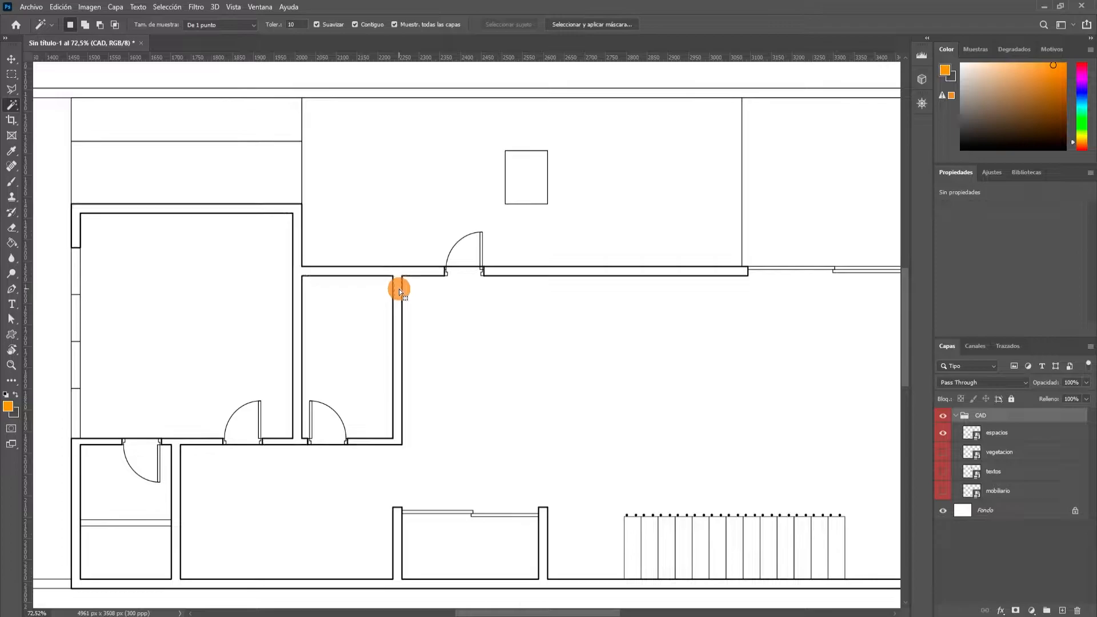
Add the long wall segment right of the upper door to the current wall selection.
{"action": "scroll", "coordinate": [518, 270], "scroll_direction": "up", "scroll_amount": 9}
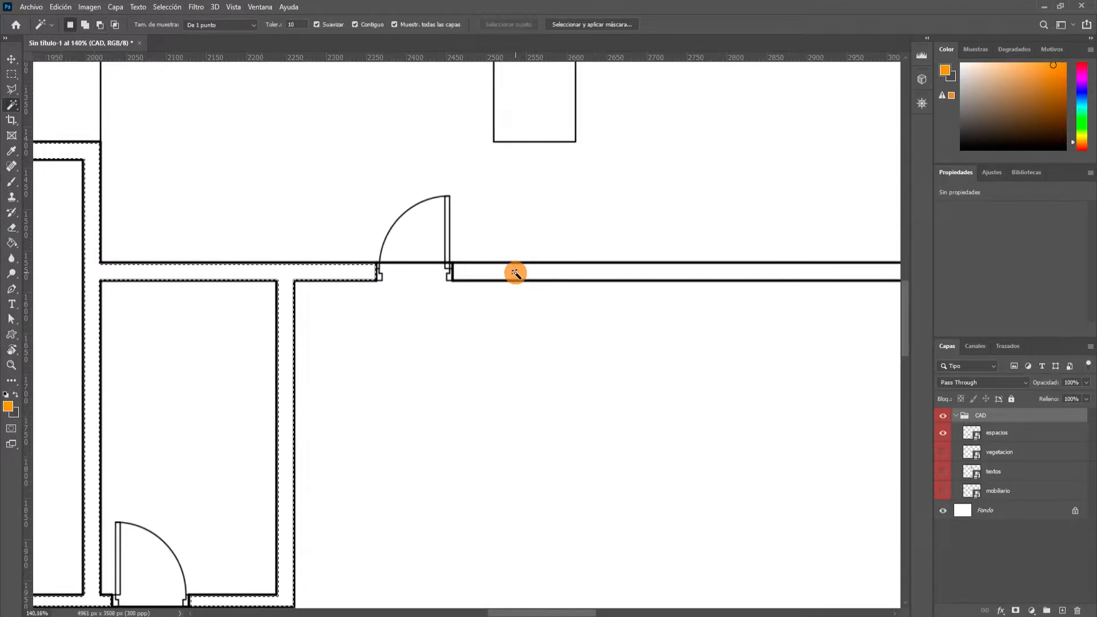
{"action": "key", "text": "shift"}
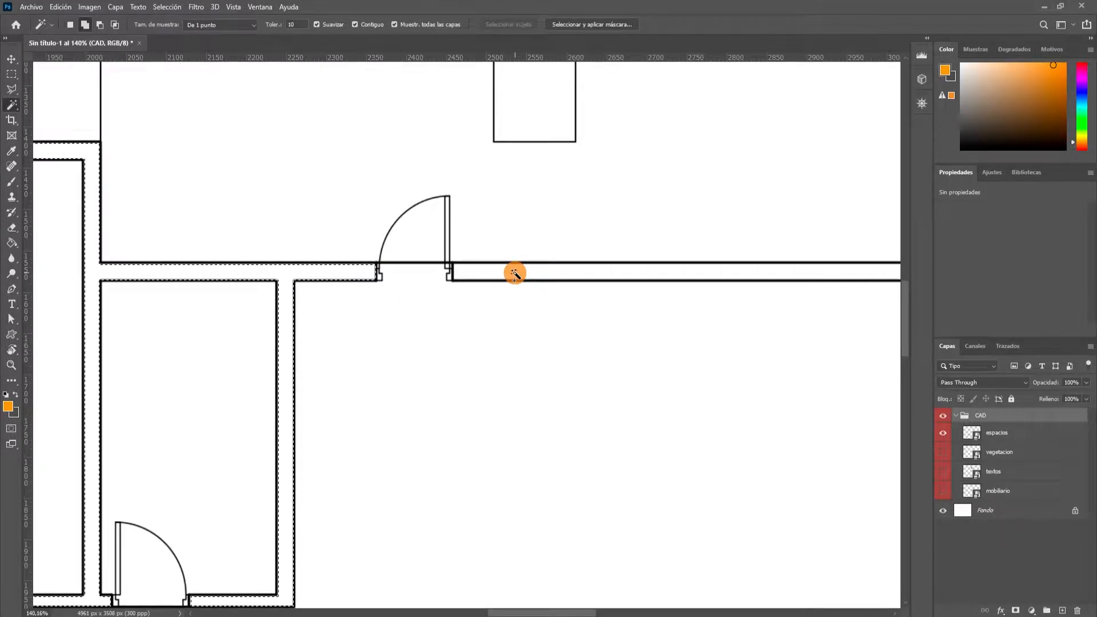
{"action": "left_click", "coordinate": [486, 273], "text": "shift"}
{"action": "scroll", "coordinate": [485, 272], "scroll_direction": "down", "scroll_amount": 5}
{"action": "scroll", "coordinate": [773, 289], "scroll_direction": "up", "scroll_amount": 5}
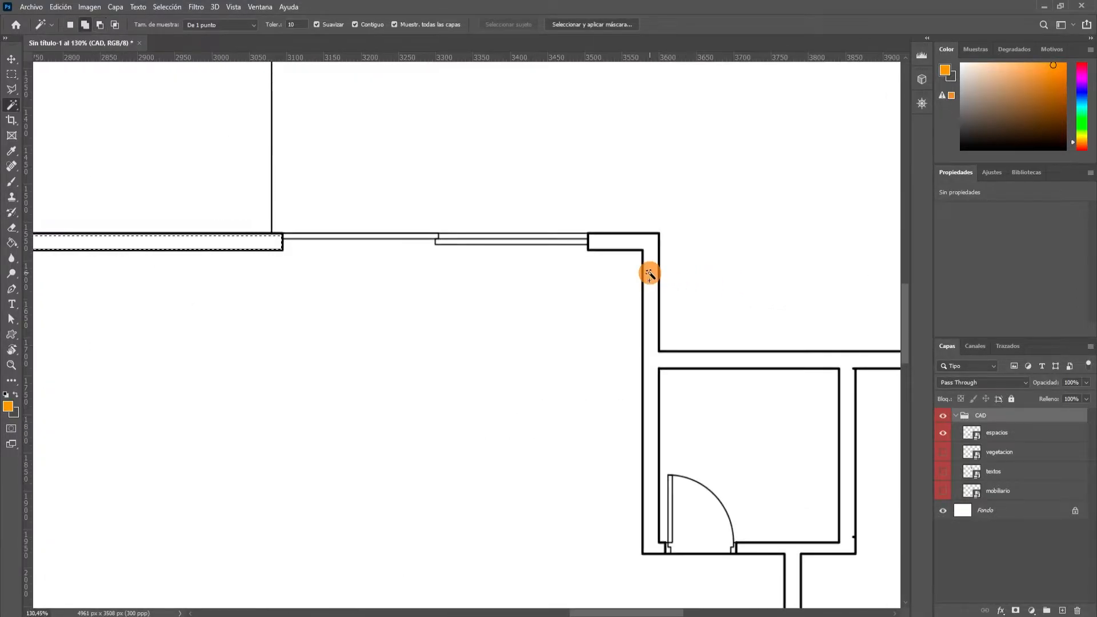
Add the remaining thick walls at the plan's right end, along its lower edge and around the small rooms to the selection.
{"action": "left_click", "coordinate": [648, 279], "text": "shift"}
{"action": "scroll", "coordinate": [648, 280], "scroll_direction": "down", "scroll_amount": 5}
{"action": "scroll", "coordinate": [690, 443], "scroll_direction": "up", "scroll_amount": 5}
{"action": "left_click", "coordinate": [637, 506], "text": "shift"}
{"action": "scroll", "coordinate": [614, 376], "scroll_direction": "down", "scroll_amount": 5}
{"action": "scroll", "coordinate": [269, 375], "scroll_direction": "up", "scroll_amount": 4}
{"action": "scroll", "coordinate": [502, 326], "scroll_direction": "down", "scroll_amount": 2}
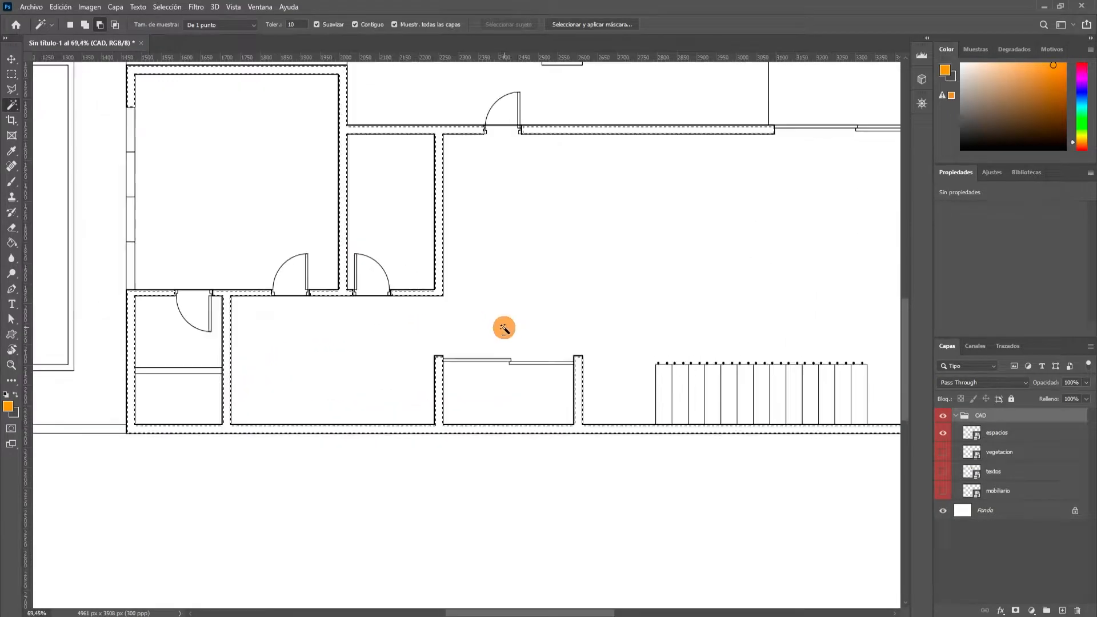
{"action": "scroll", "coordinate": [487, 313], "scroll_direction": "down", "scroll_amount": 2}
{"action": "scroll", "coordinate": [588, 238], "scroll_direction": "down", "scroll_amount": 3}
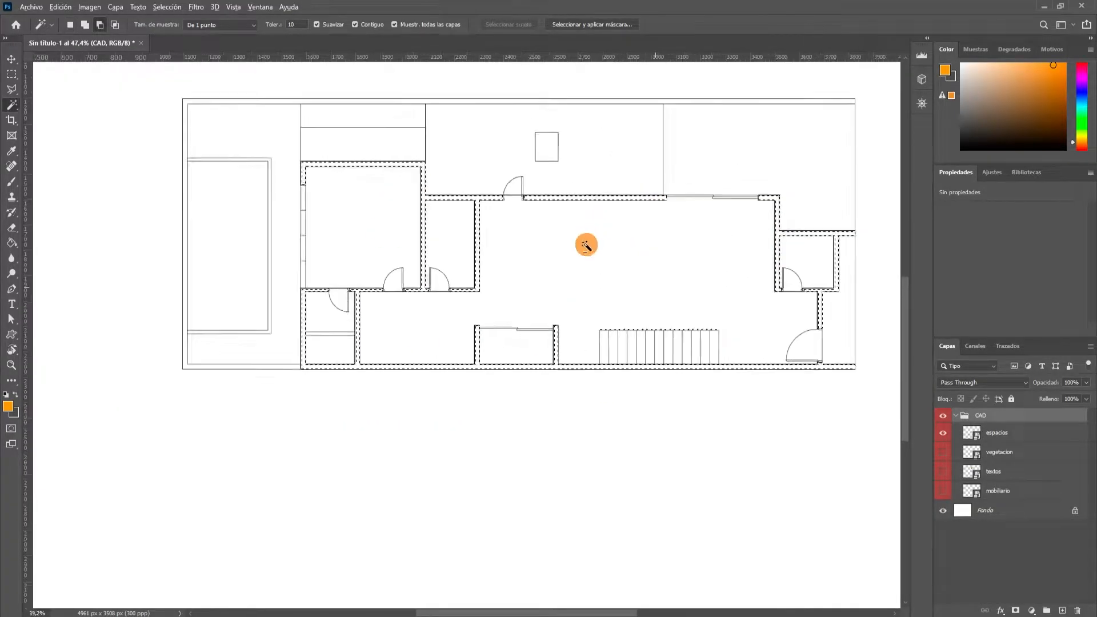
{"action": "scroll", "coordinate": [463, 292], "scroll_direction": "up", "scroll_amount": 2}
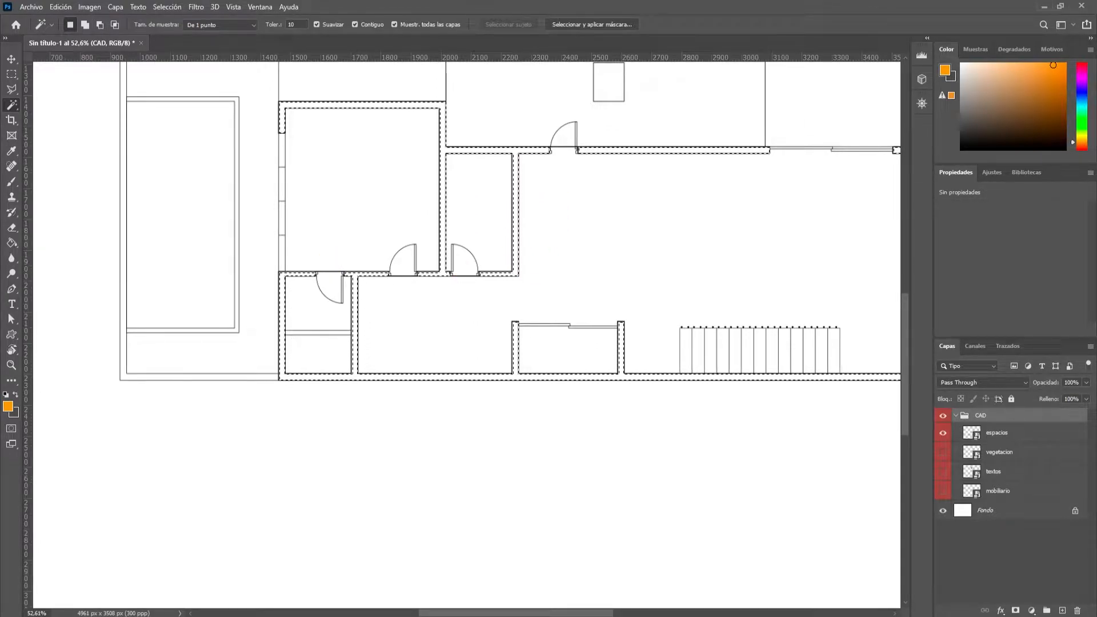
Fill the selected walls with a black (#000000) Color uniforme fill layer.
{"action": "left_click", "coordinate": [1032, 611]}
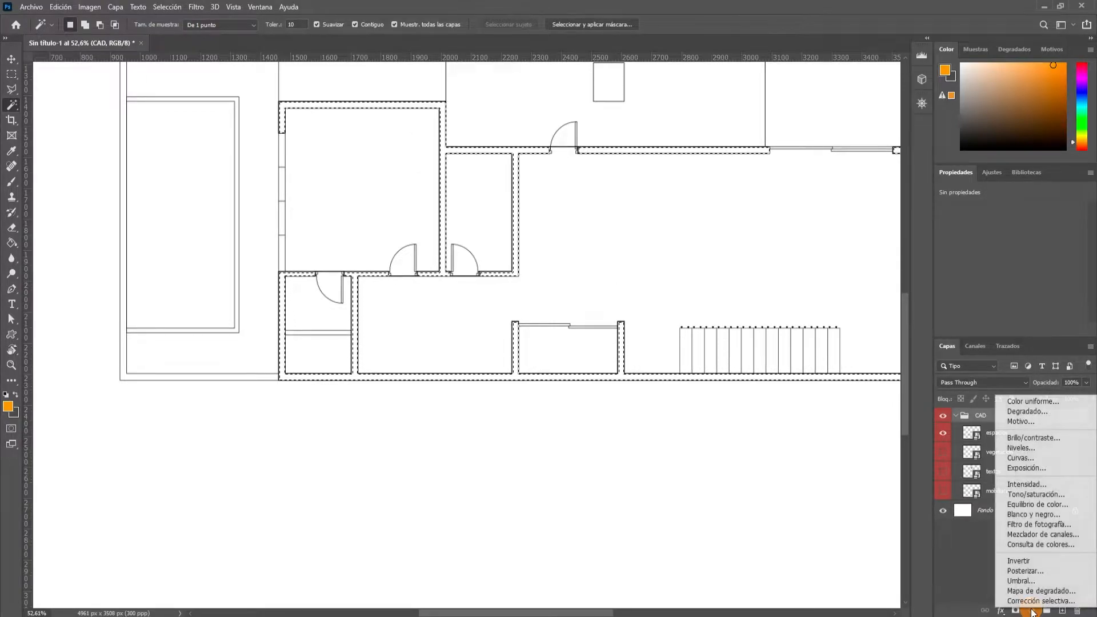
{"action": "left_click", "coordinate": [1029, 406]}
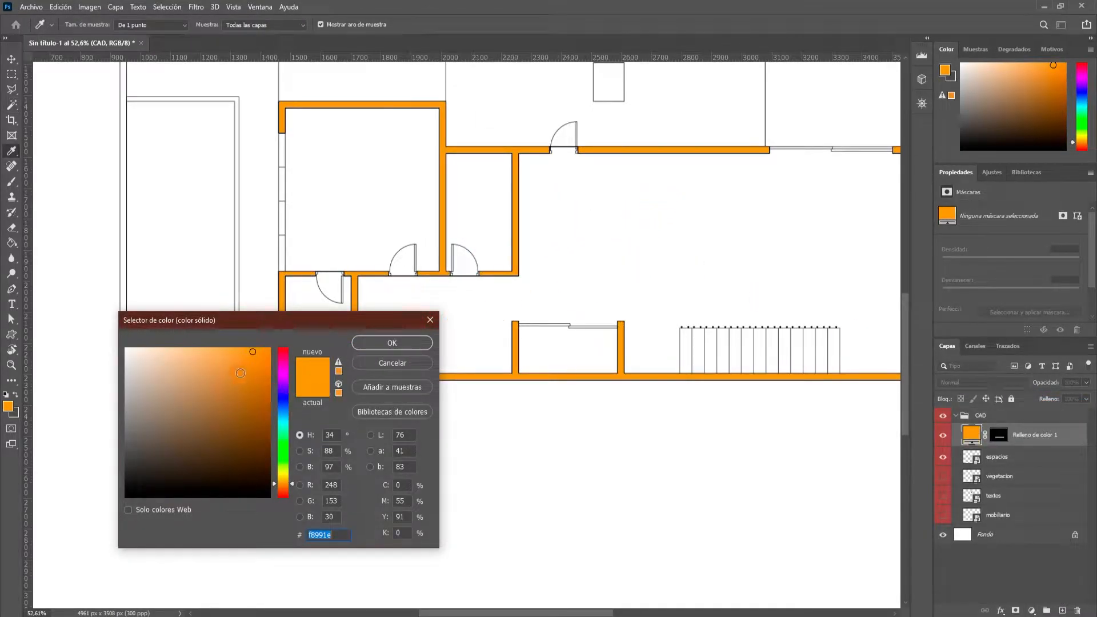
{"action": "left_click_drag", "start_coordinate": [241, 372], "coordinate": [125, 497]}
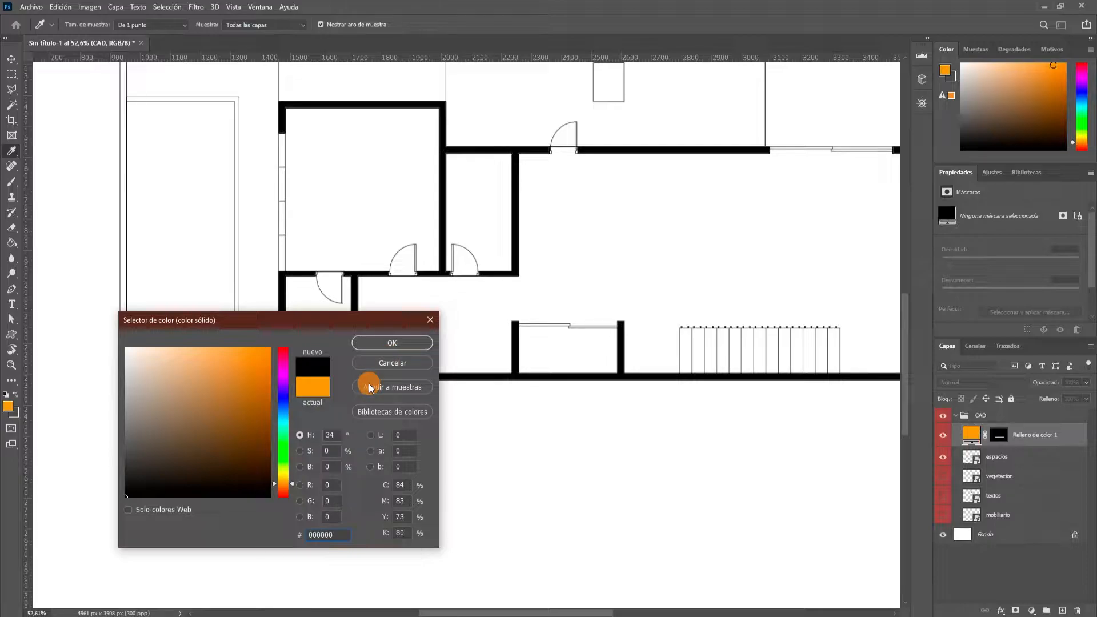
{"action": "left_click", "coordinate": [392, 343]}
{"action": "key", "text": "w"}
{"action": "scroll", "coordinate": [570, 422], "scroll_direction": "down", "scroll_amount": 5}
{"action": "scroll", "coordinate": [450, 358], "scroll_direction": "up", "scroll_amount": 4}
{"action": "scroll", "coordinate": [453, 353], "scroll_direction": "down", "scroll_amount": 2}
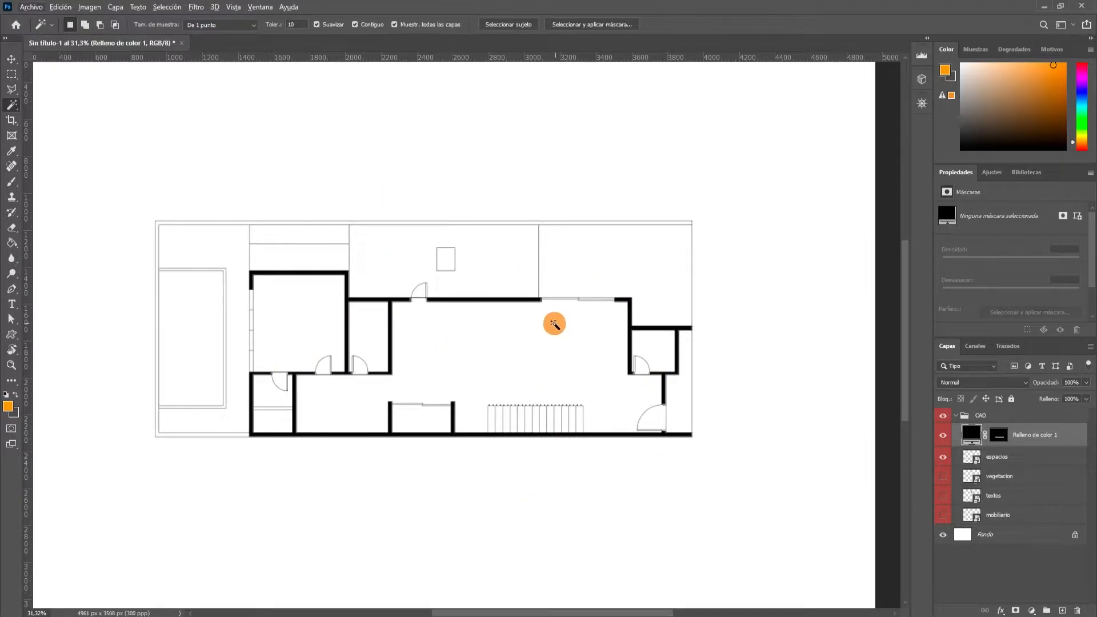
{"action": "scroll", "coordinate": [355, 379], "scroll_direction": "up", "scroll_amount": 2}
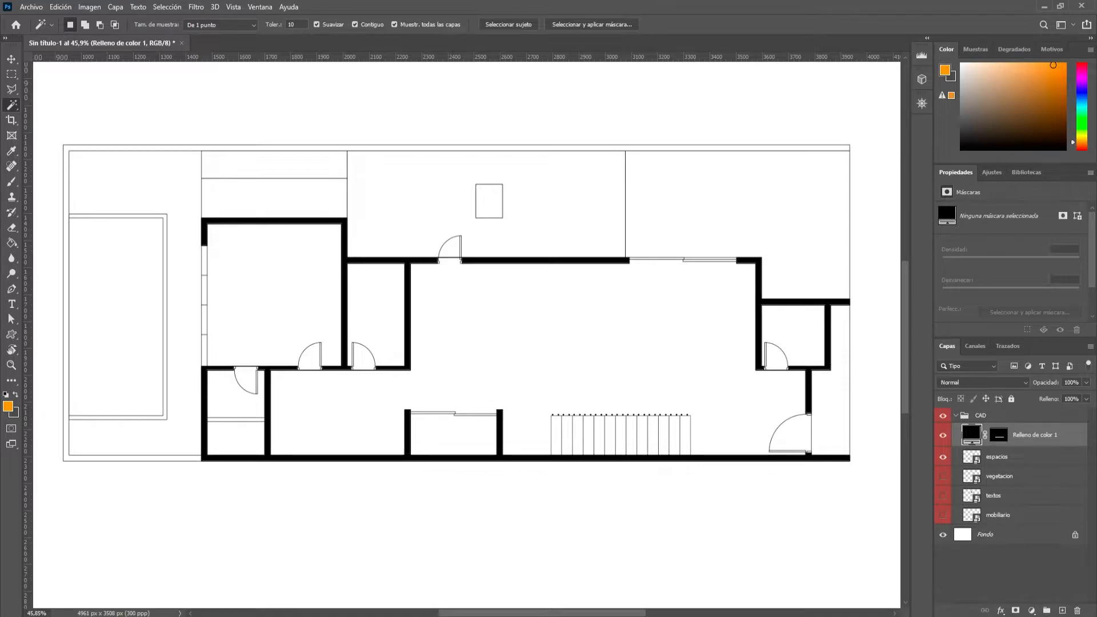
{"action": "scroll", "coordinate": [423, 369], "scroll_direction": "down", "scroll_amount": 1}
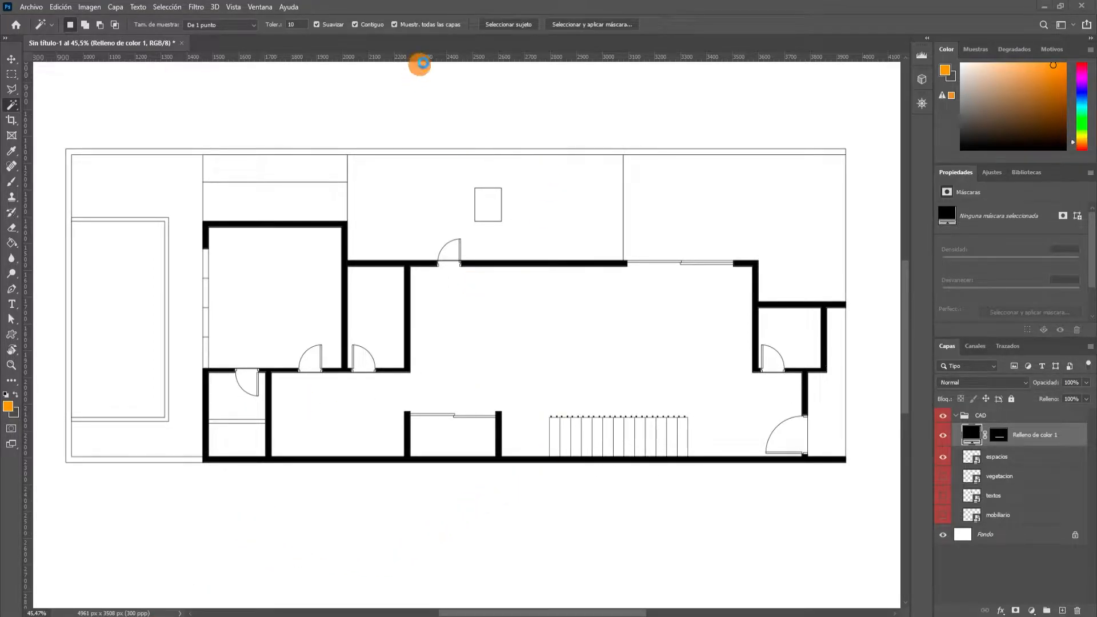
{"action": "type", "text": "texture"}
{"action": "key", "text": "BackSpace"}
{"action": "type", "text": ".com"}
{"action": "key", "text": "Return"}
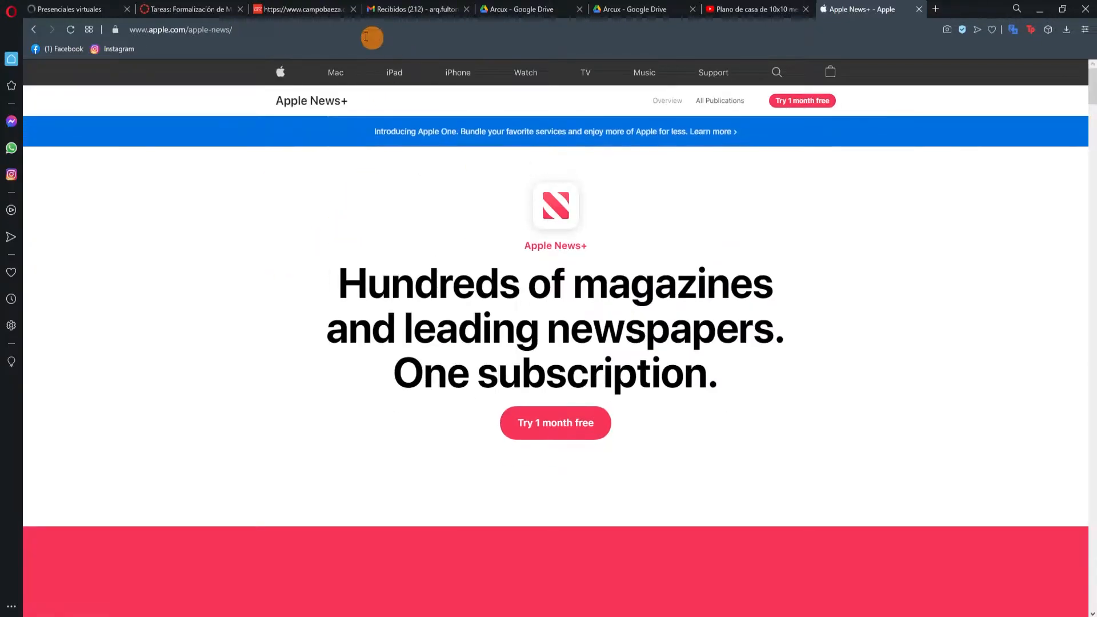
Open textures.com in the Opera browser and browse its PBR Materials category.
{"action": "left_click", "coordinate": [355, 29]}
{"action": "type", "text": "textures.com"}
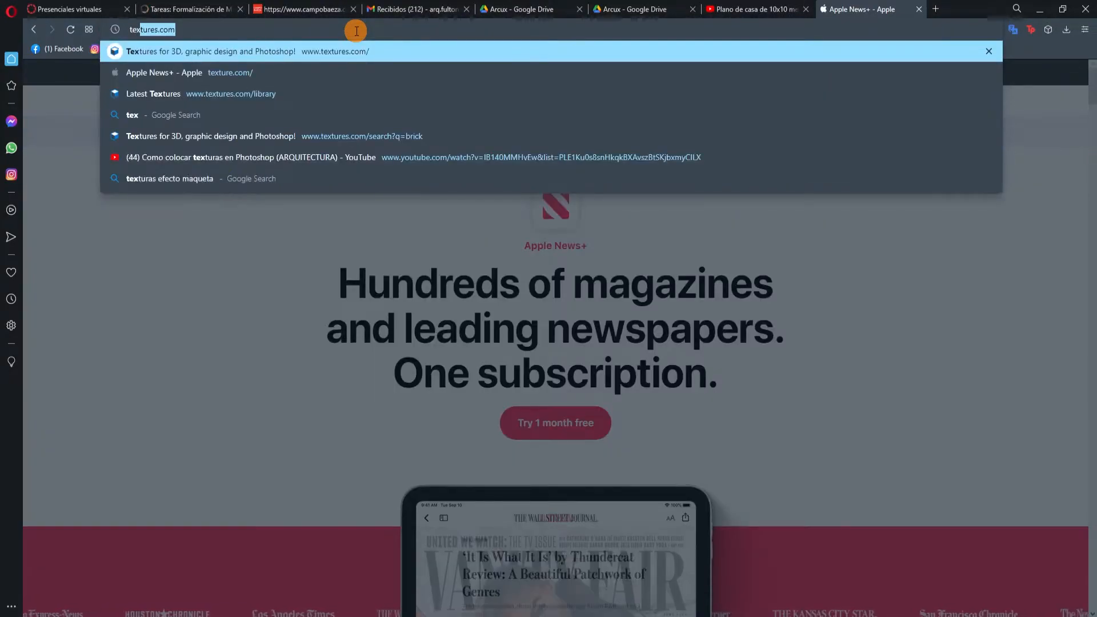
{"action": "key", "text": "Return"}
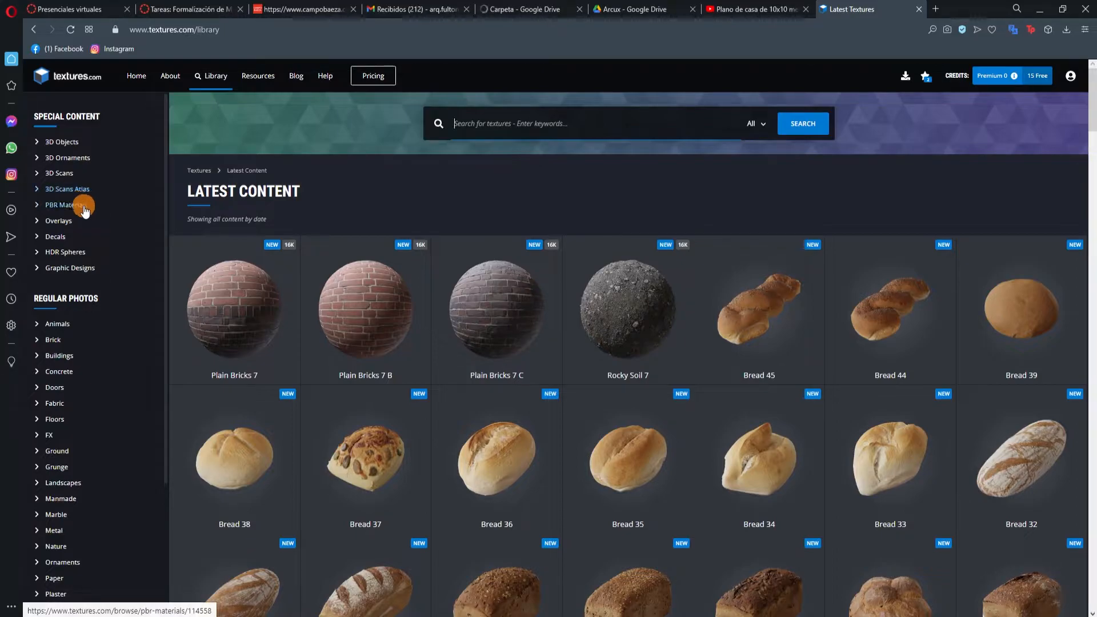
{"action": "left_click", "coordinate": [74, 205]}
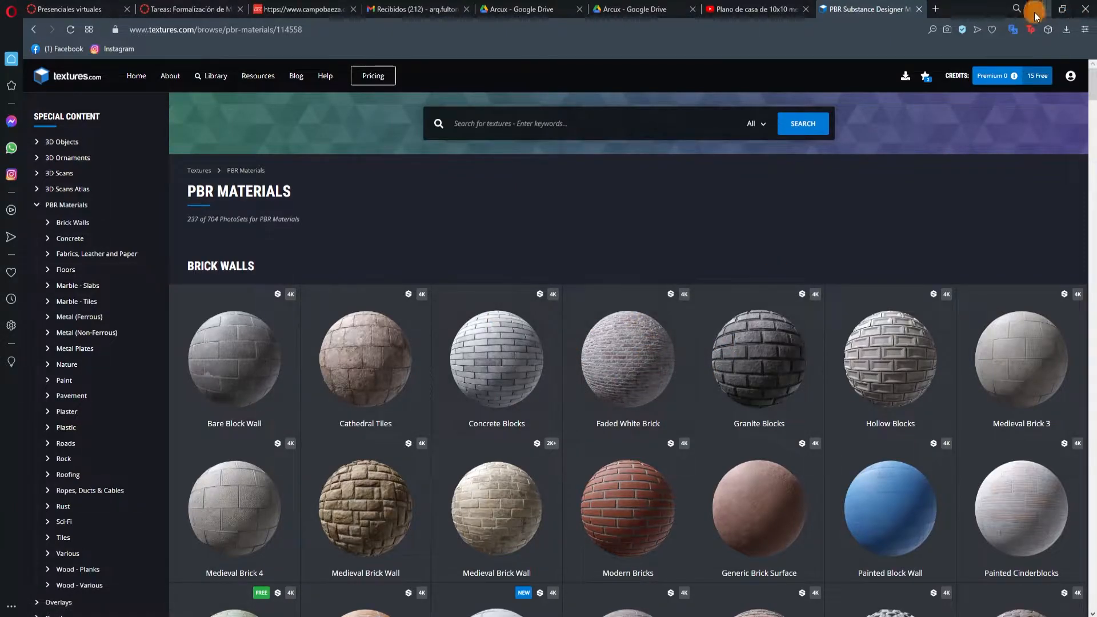
Quit Opera with all its tabs and return to the floor plan in Photoshop.
{"action": "left_click", "coordinate": [1083, 9]}
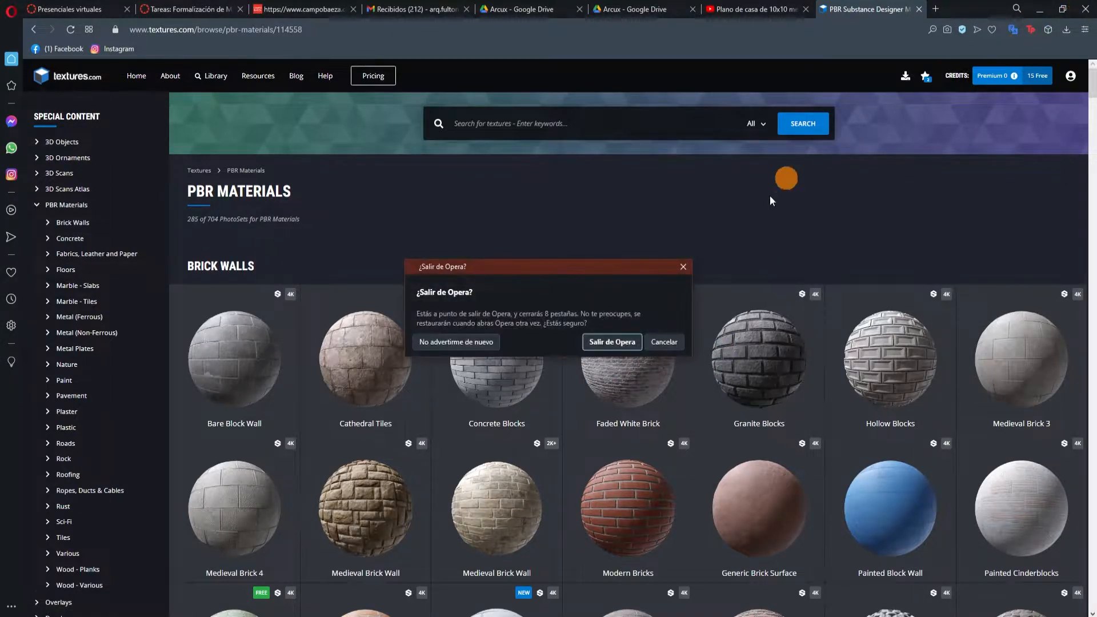
{"action": "left_click", "coordinate": [622, 343]}
{"action": "scroll", "coordinate": [541, 317], "scroll_direction": "down", "scroll_amount": 3}
{"action": "scroll", "coordinate": [541, 317], "scroll_direction": "up", "scroll_amount": 3}
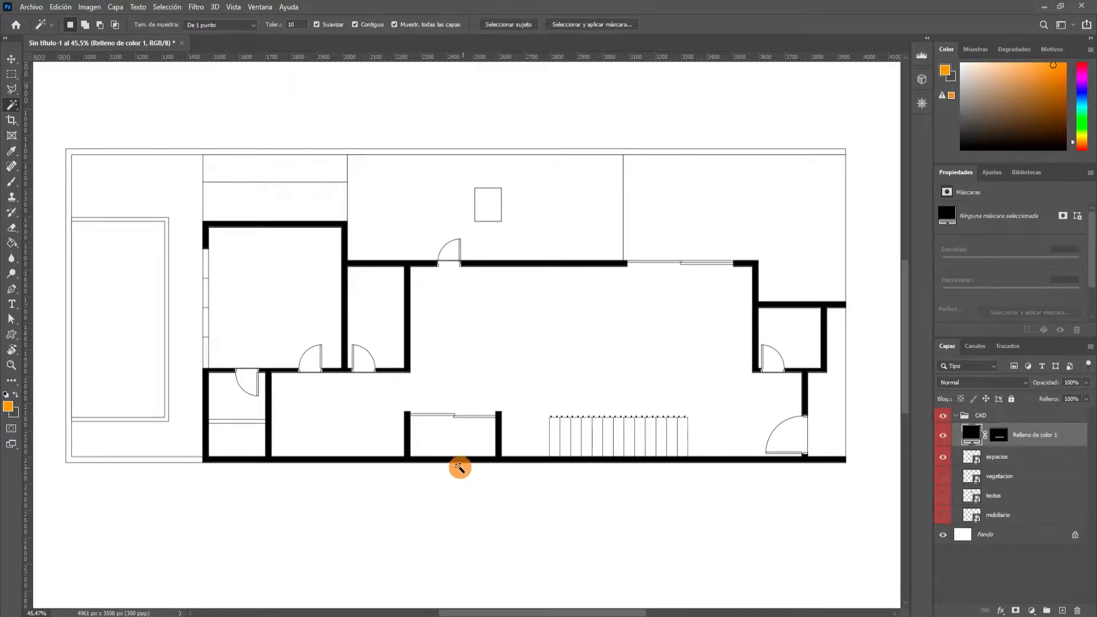
Switch to the file explorer and open the TEX folder inside _PL_REA\_Materiales.
{"action": "key", "text": "alt+Tab"}
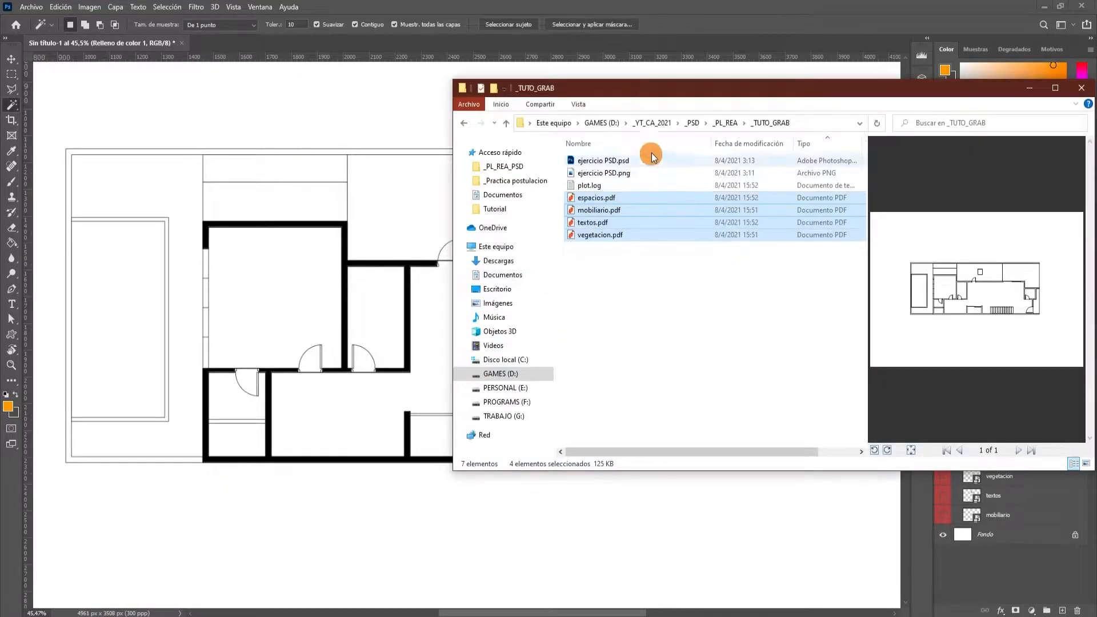
{"action": "left_click", "coordinate": [727, 123]}
{"action": "double_click", "coordinate": [631, 226]}
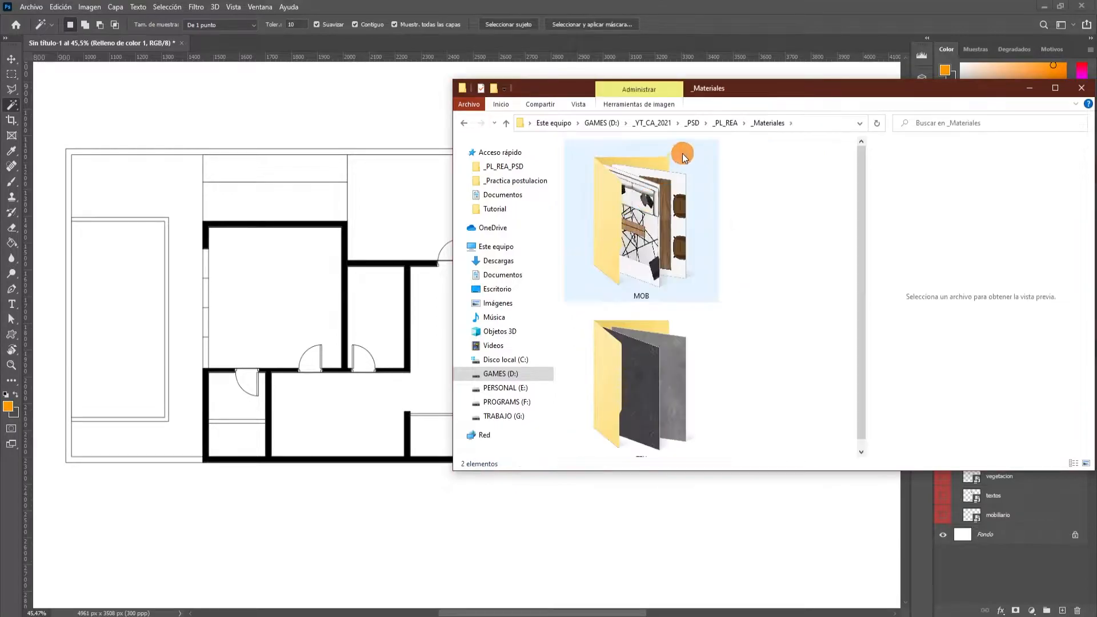
{"action": "double_click", "coordinate": [639, 362]}
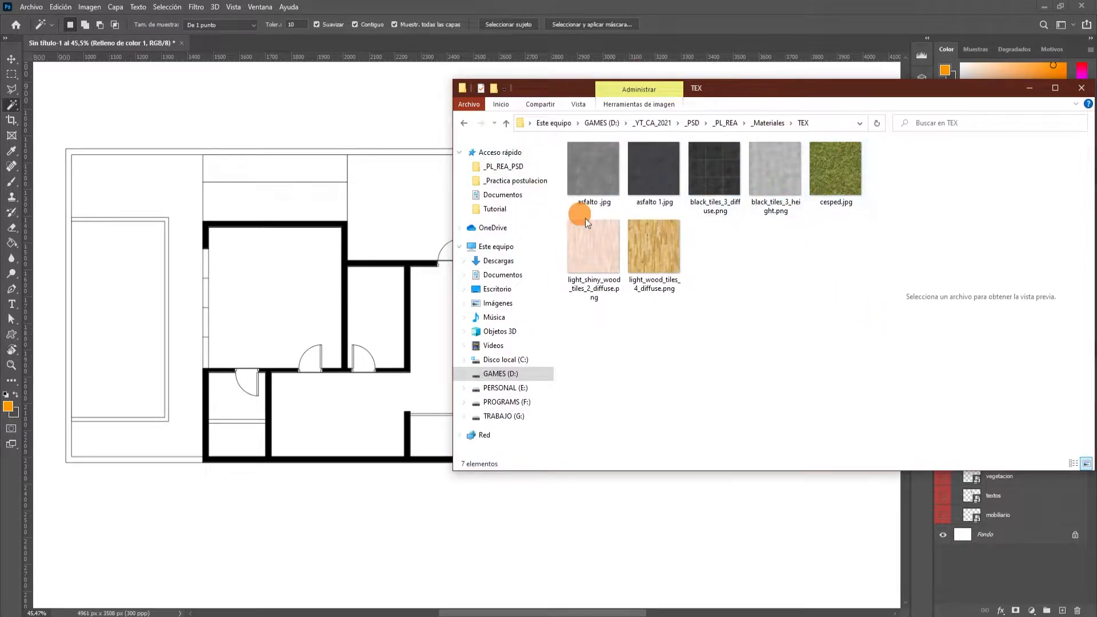
Open all seven texture images from the TEX folder as separate Photoshop documents, keeping their embedded colour profiles.
{"action": "left_click_drag", "start_coordinate": [855, 335], "coordinate": [570, 143]}
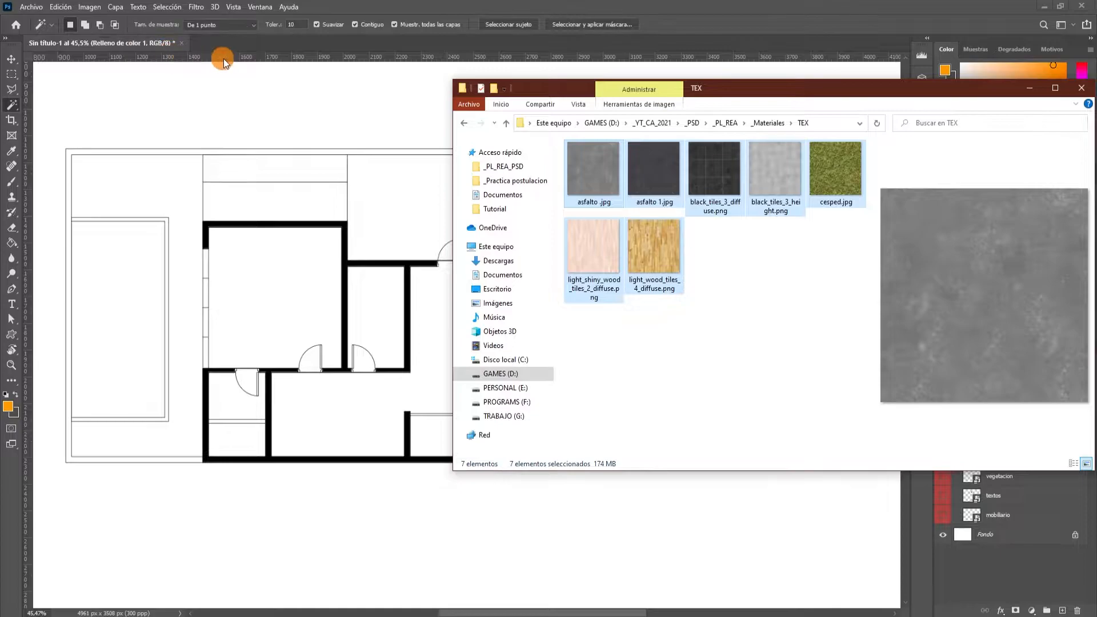
{"action": "left_click_drag", "start_coordinate": [258, 75], "coordinate": [214, 46]}
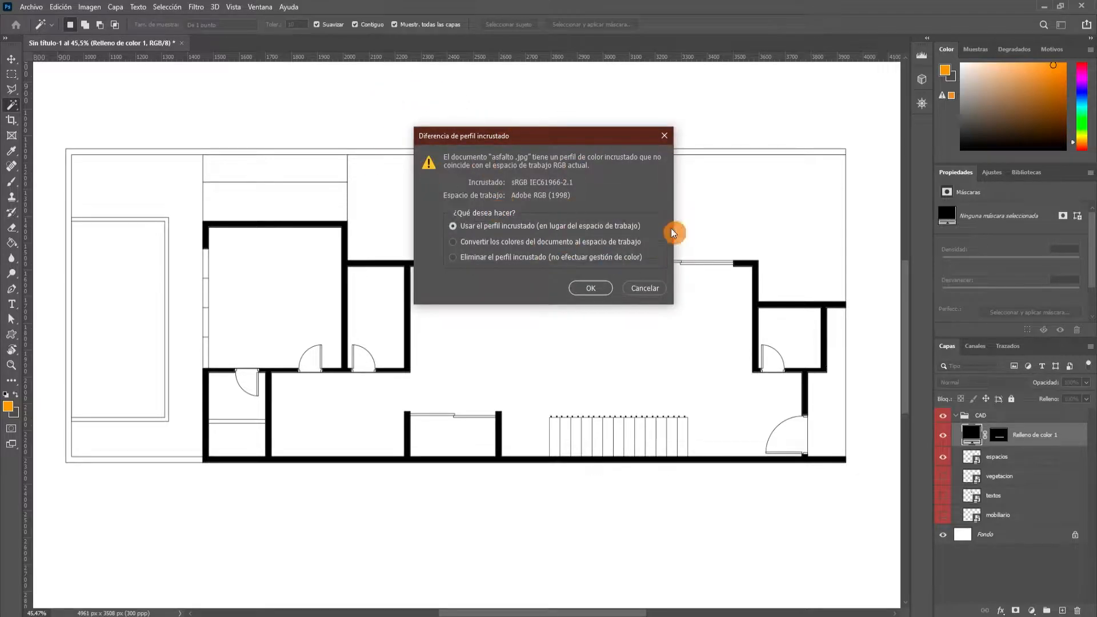
{"action": "left_click", "coordinate": [591, 288]}
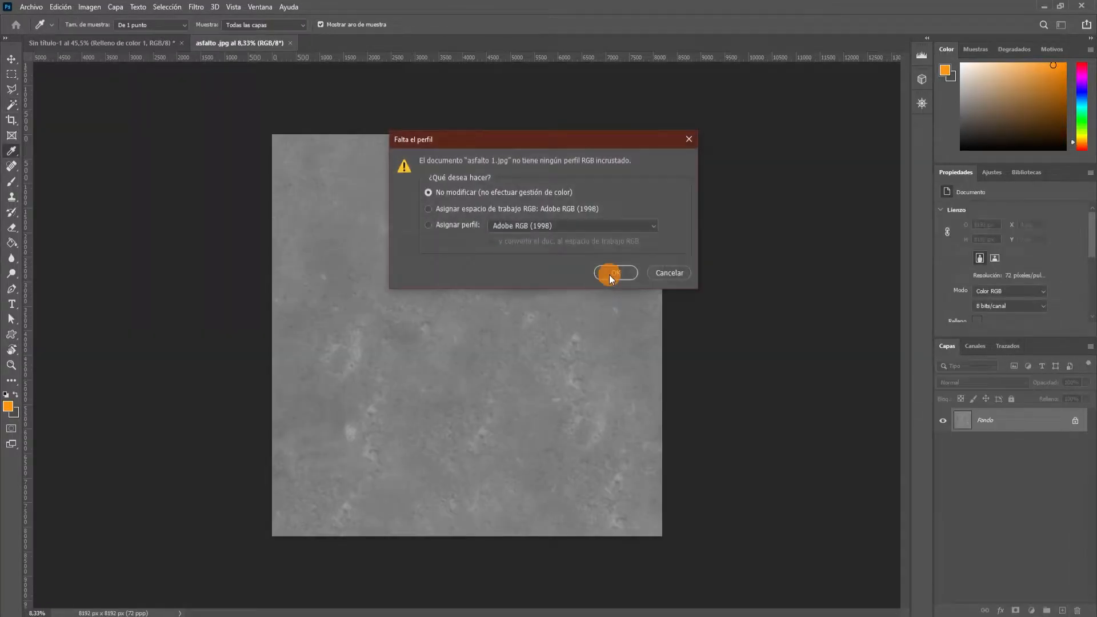
{"action": "left_click", "coordinate": [606, 272]}
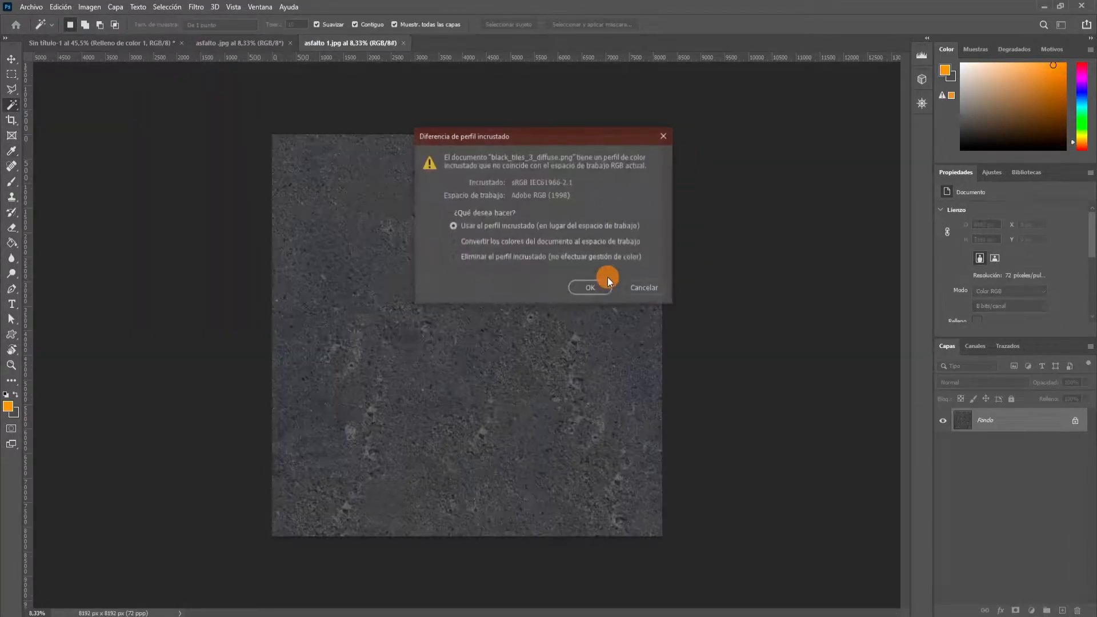
{"action": "left_click", "coordinate": [608, 285]}
{"action": "left_click", "coordinate": [604, 289]}
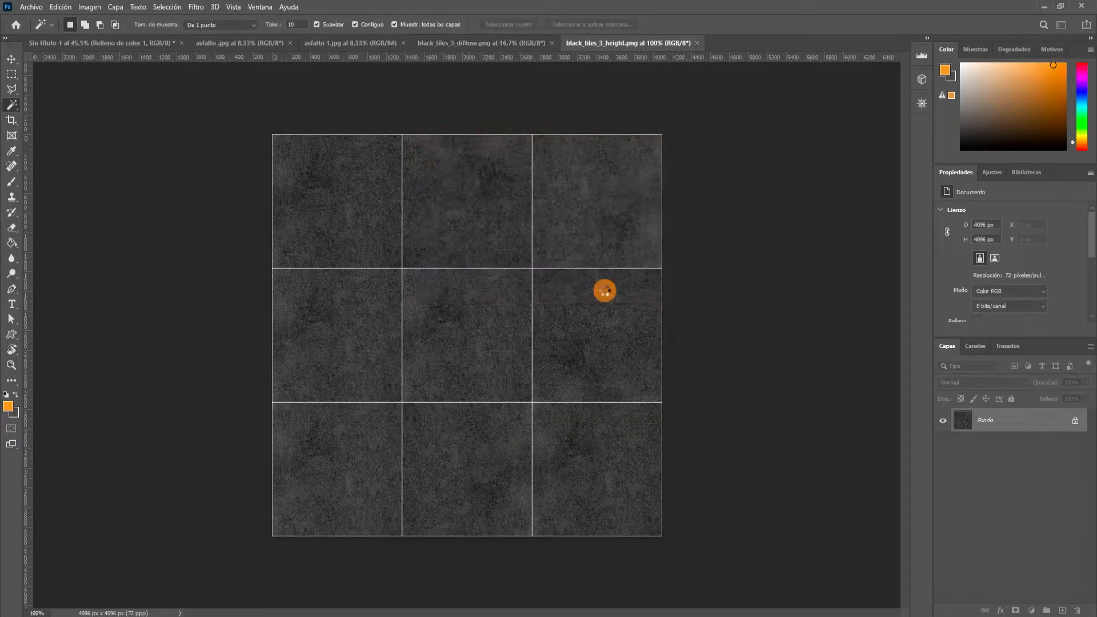
{"action": "left_click", "coordinate": [610, 273]}
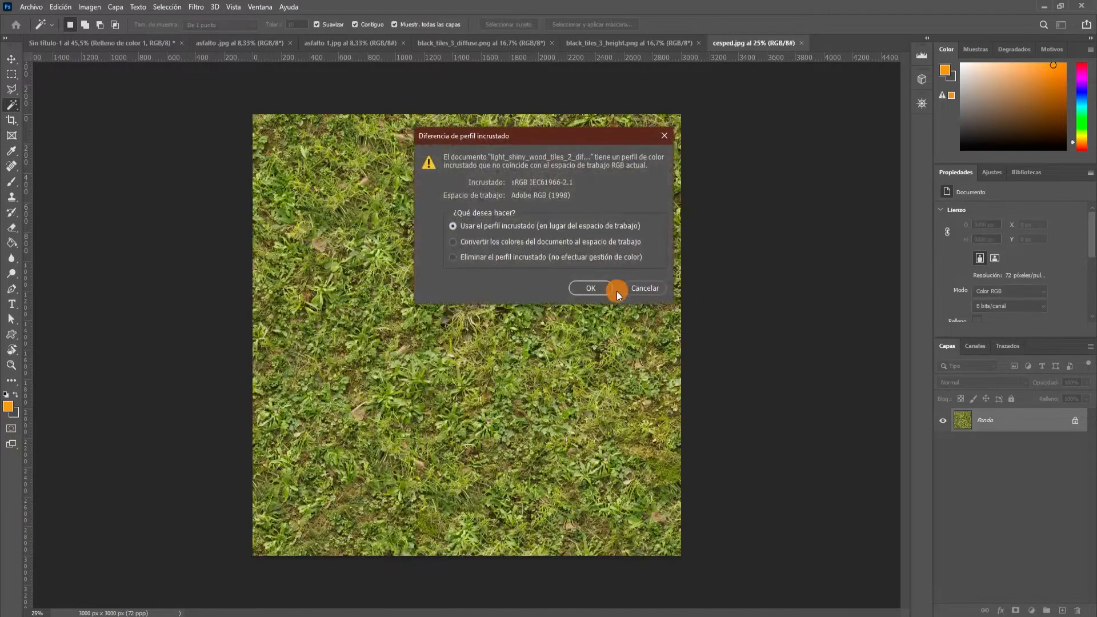
{"action": "left_click", "coordinate": [611, 290]}
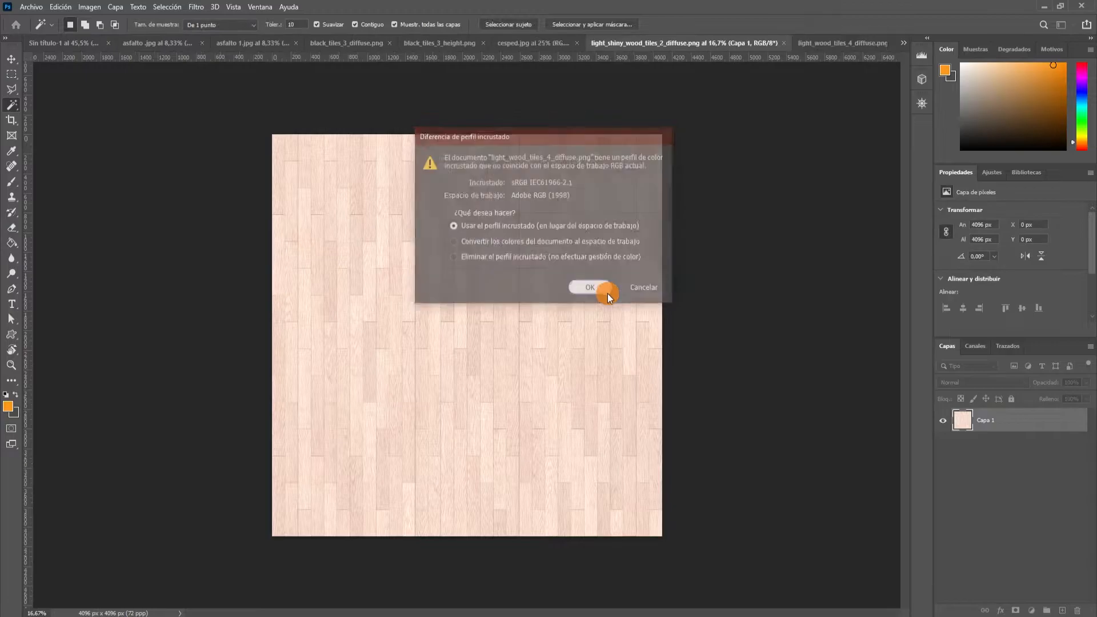
{"action": "left_click", "coordinate": [591, 288]}
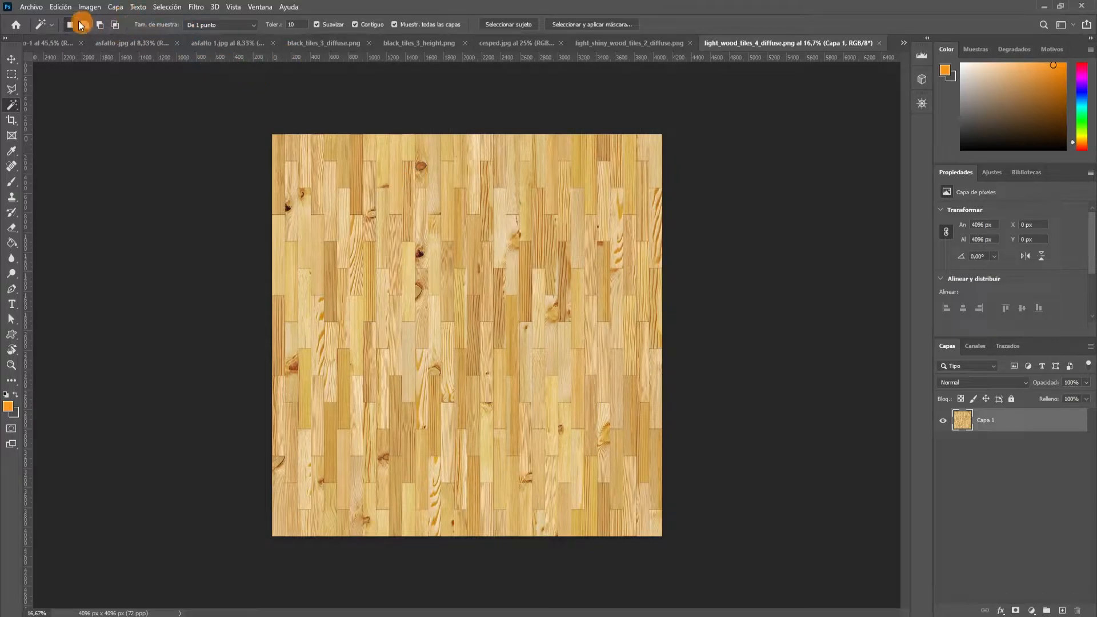
Define the light_wood_tiles_4_diffuse.png texture as a pattern named "ma".
{"action": "left_click", "coordinate": [60, 8]}
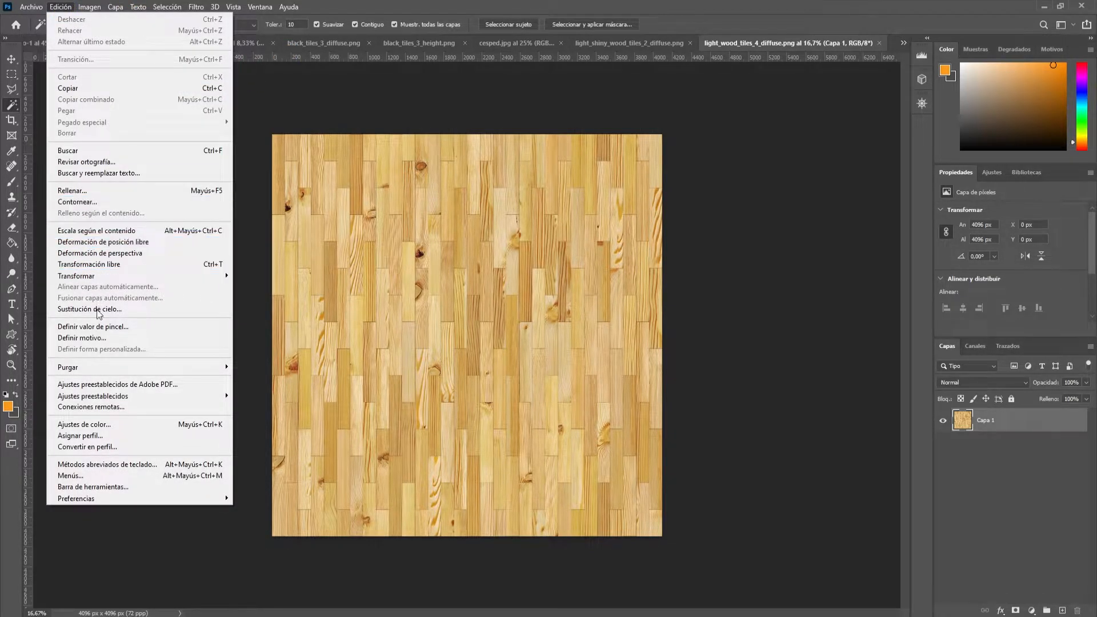
{"action": "left_click", "coordinate": [123, 338]}
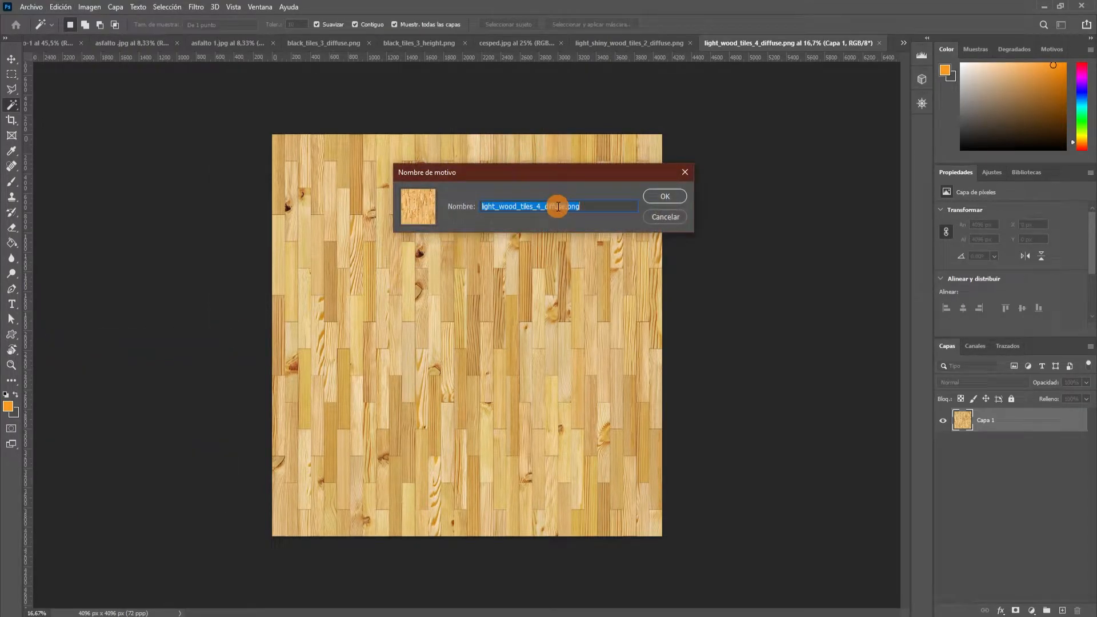
{"action": "type", "text": "madera1"}
{"action": "key", "text": "Return"}
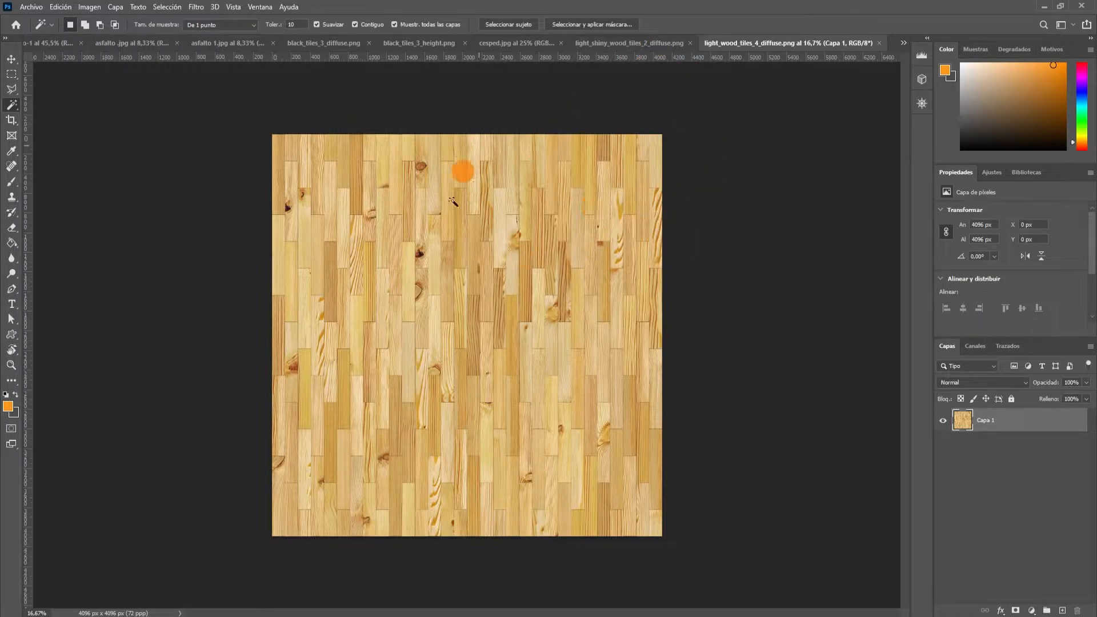
Define the light_shiny_wood_tiles_2_diffuse.png texture as a pattern named "made".
{"action": "left_click", "coordinate": [613, 46]}
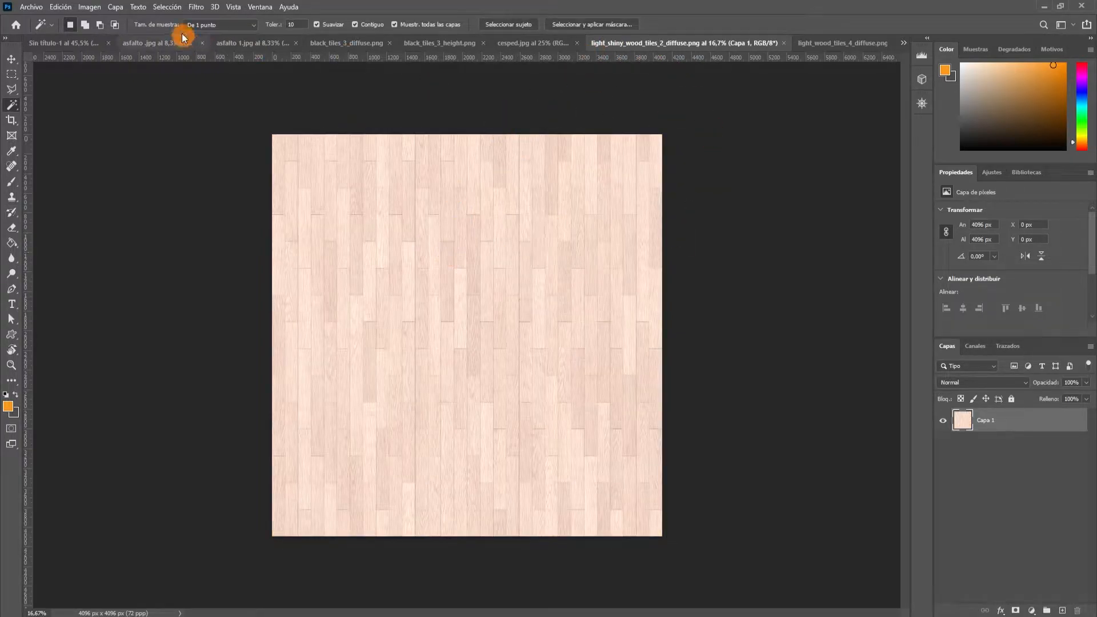
{"action": "left_click", "coordinate": [61, 7]}
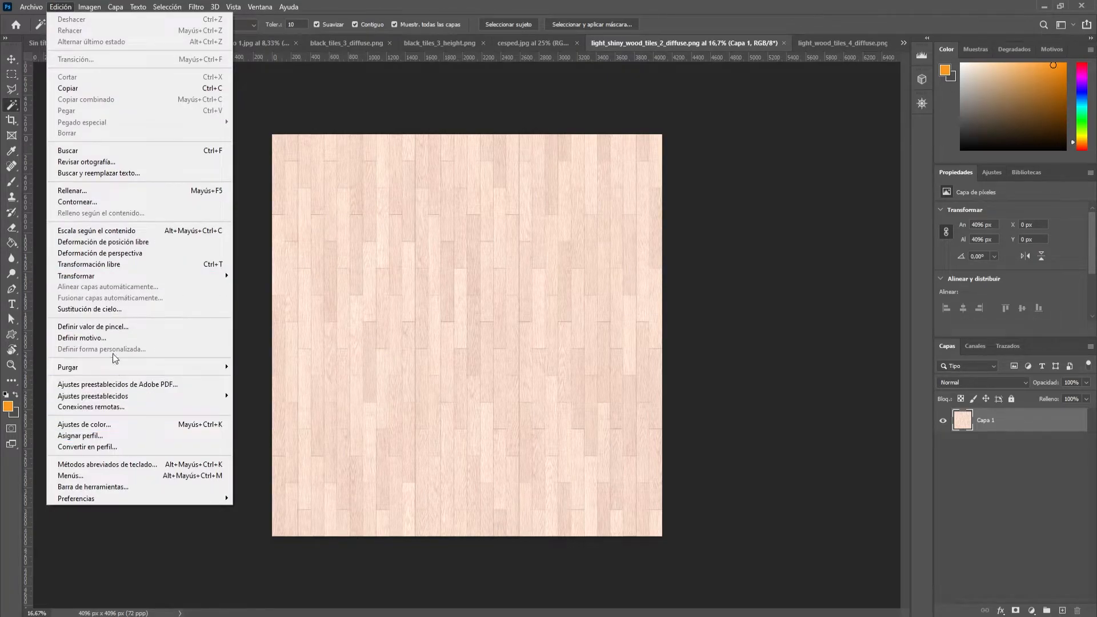
{"action": "left_click", "coordinate": [111, 336]}
{"action": "type", "text": "made"}
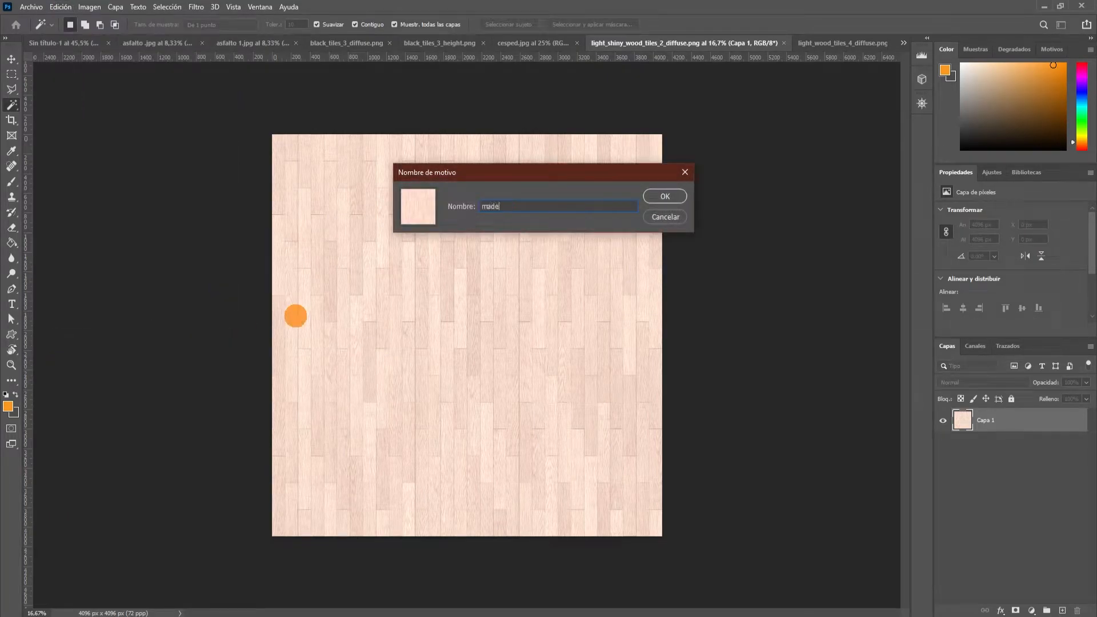
{"action": "key", "text": "Return"}
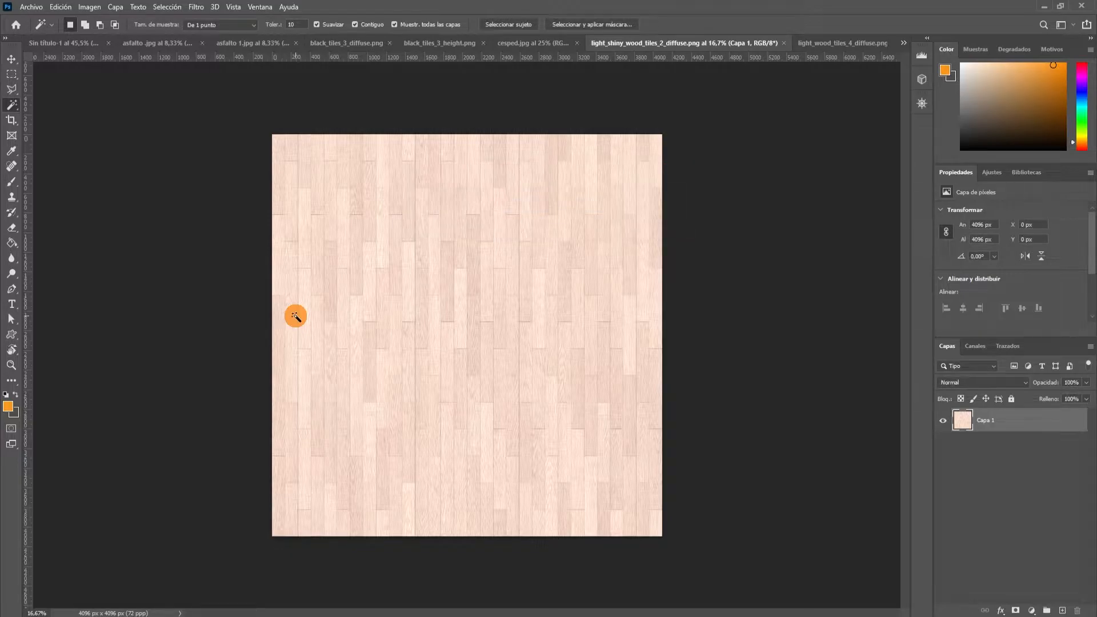
Define the grass texture cesped.jpg as a pattern, keeping its file name as the pattern name.
{"action": "left_click", "coordinate": [529, 43]}
{"action": "left_click", "coordinate": [60, 7]}
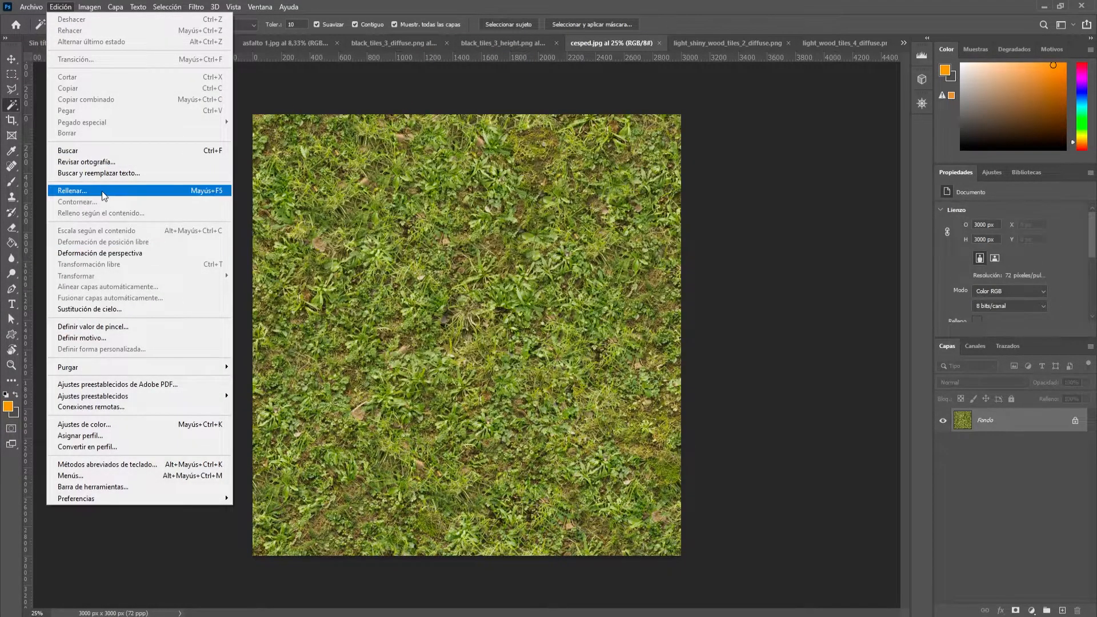
{"action": "left_click", "coordinate": [103, 338]}
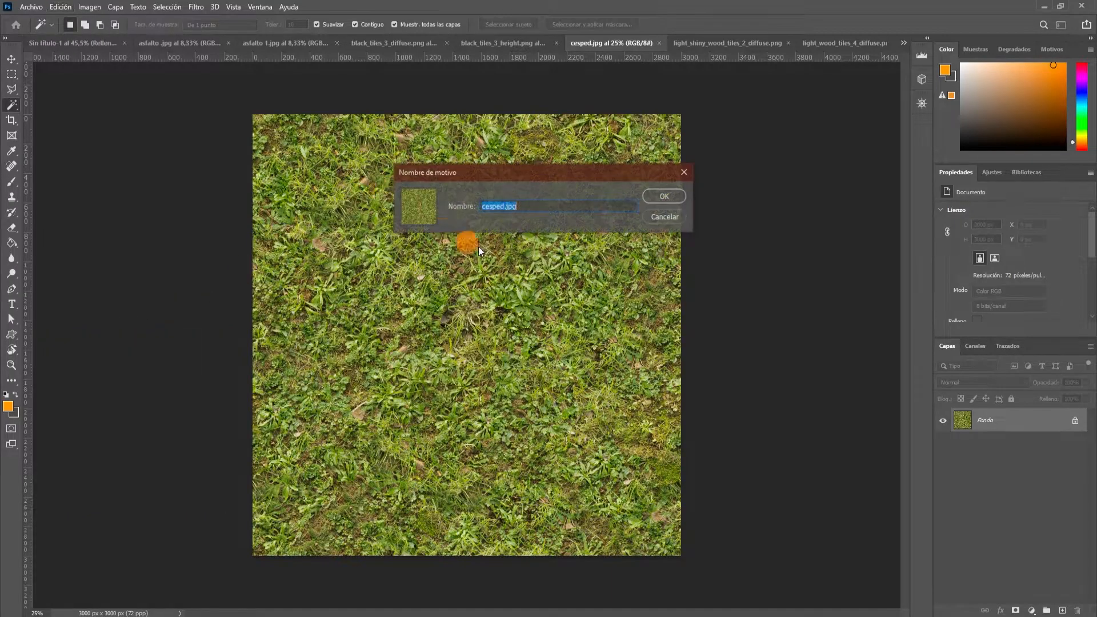
{"action": "left_click", "coordinate": [651, 200]}
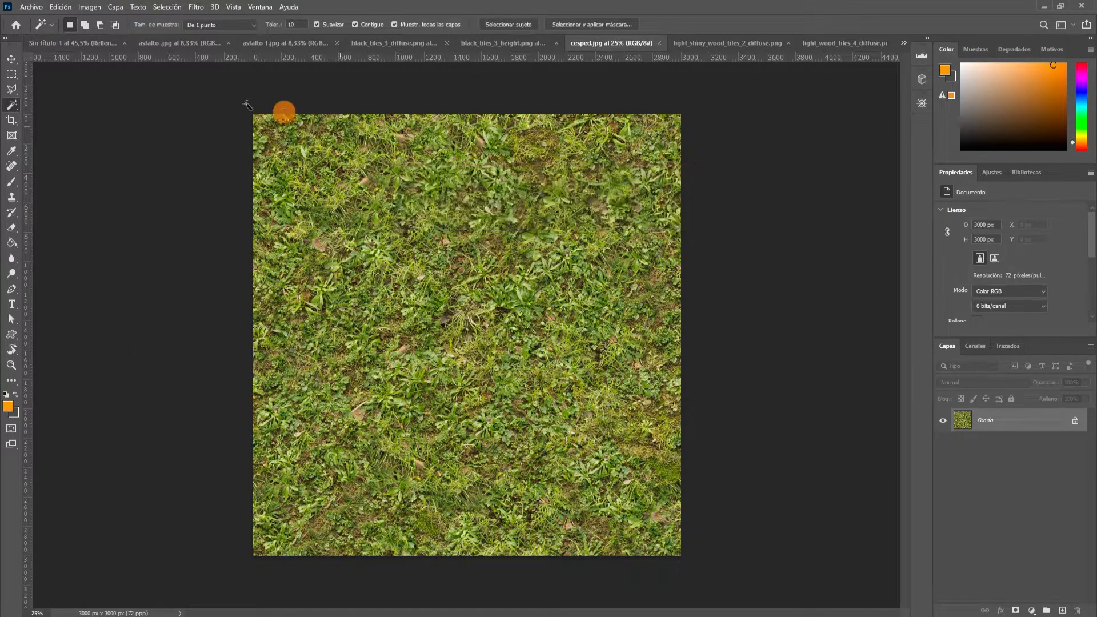
Define the dark tile texture black_tiles_3_diffuse.png as a pattern under its file name.
{"action": "left_click", "coordinate": [485, 43]}
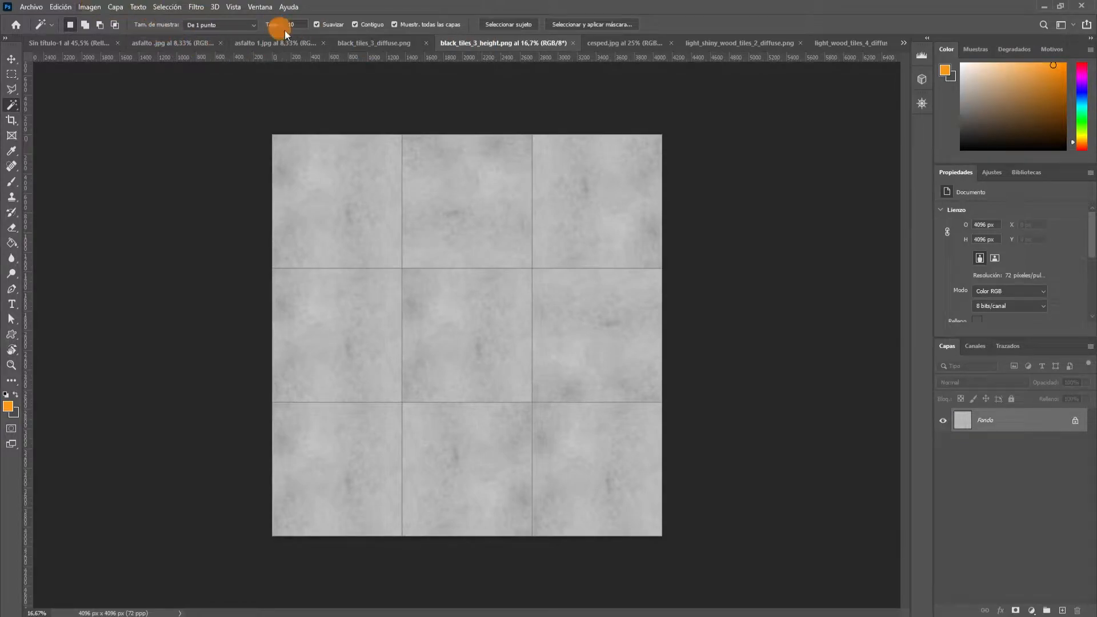
{"action": "left_click", "coordinate": [352, 43]}
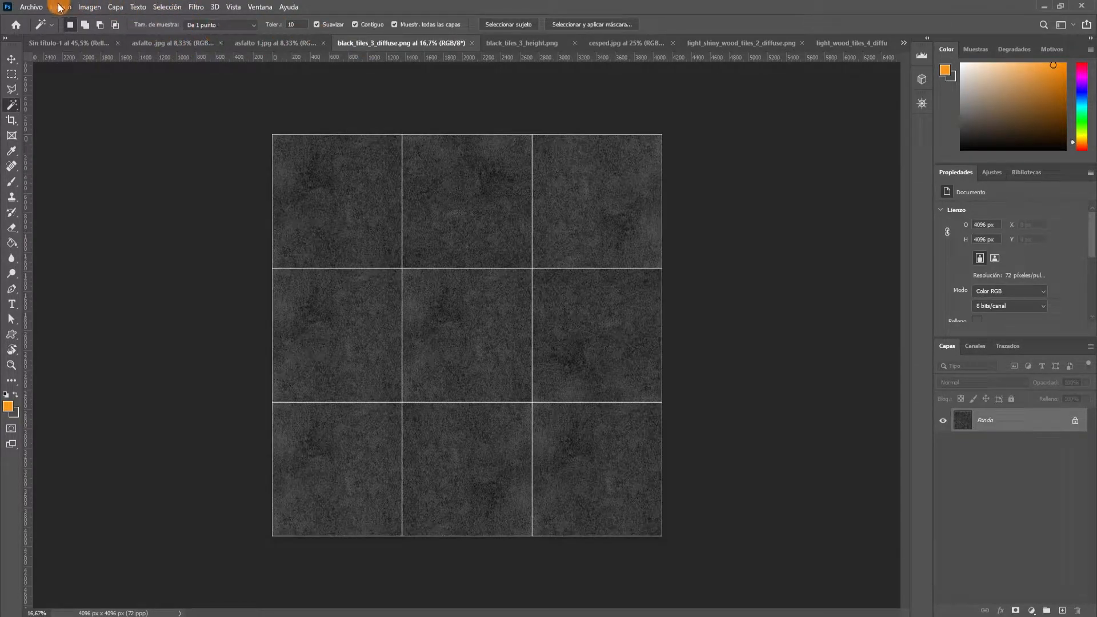
{"action": "left_click", "coordinate": [62, 6]}
{"action": "left_click", "coordinate": [82, 338]}
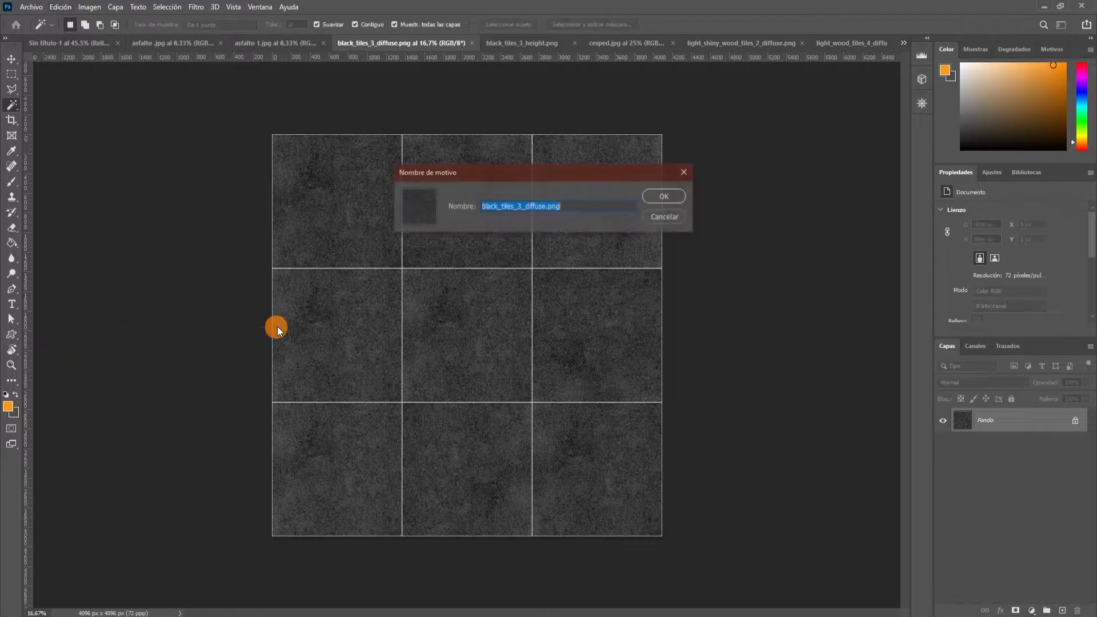
{"action": "left_click", "coordinate": [665, 196]}
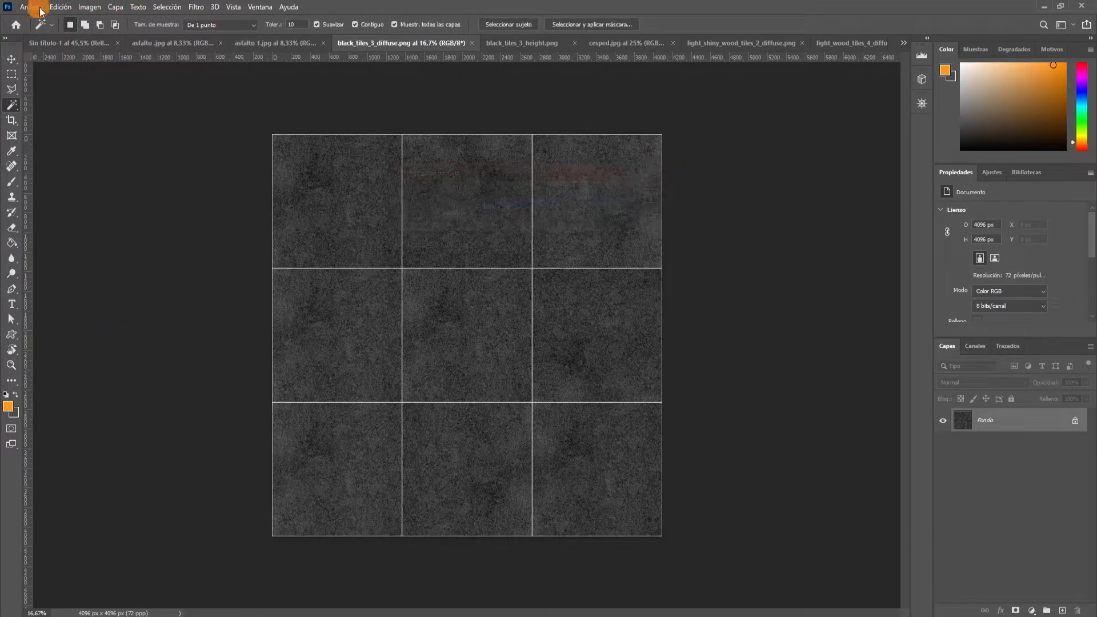
Define the dark asphalt texture asfalto 1.jpg as a pattern under its file name.
{"action": "left_click", "coordinate": [280, 43]}
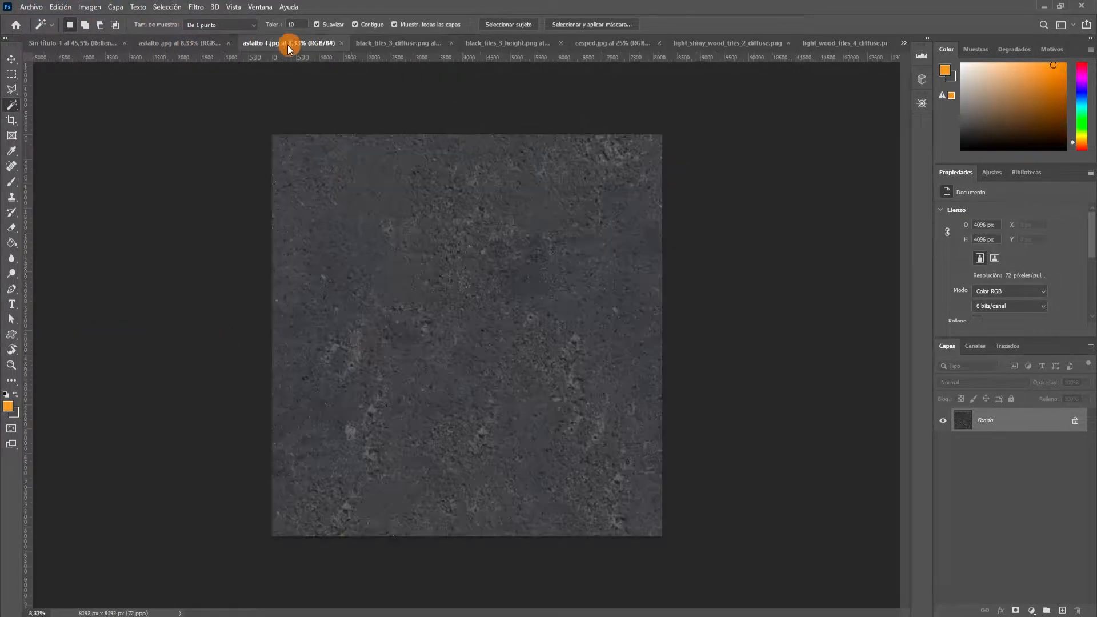
{"action": "left_click", "coordinate": [61, 6]}
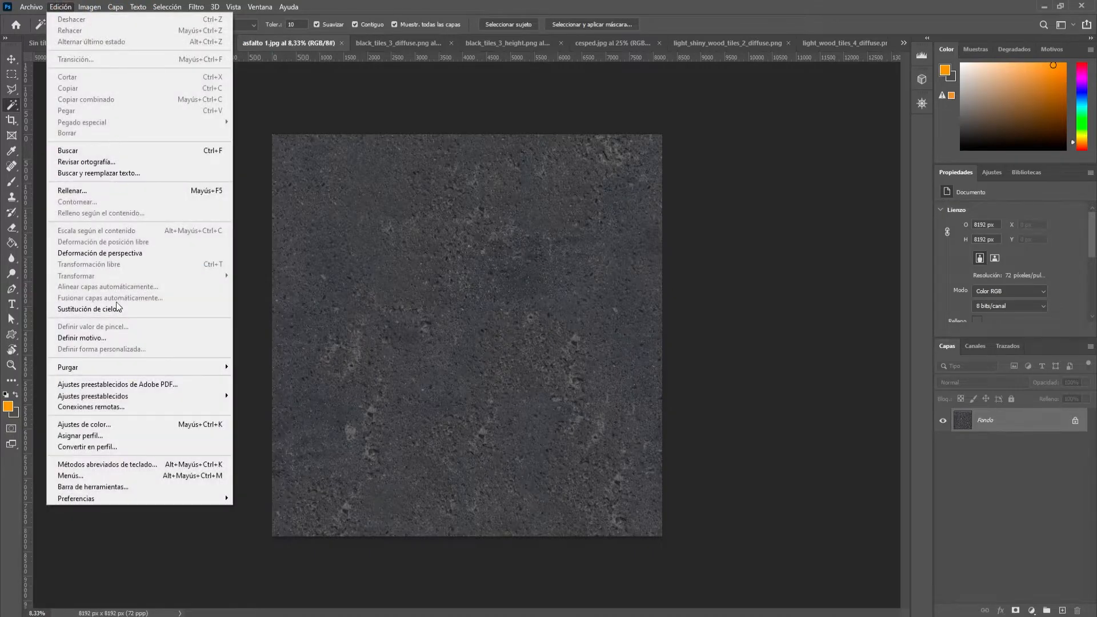
{"action": "left_click", "coordinate": [114, 339]}
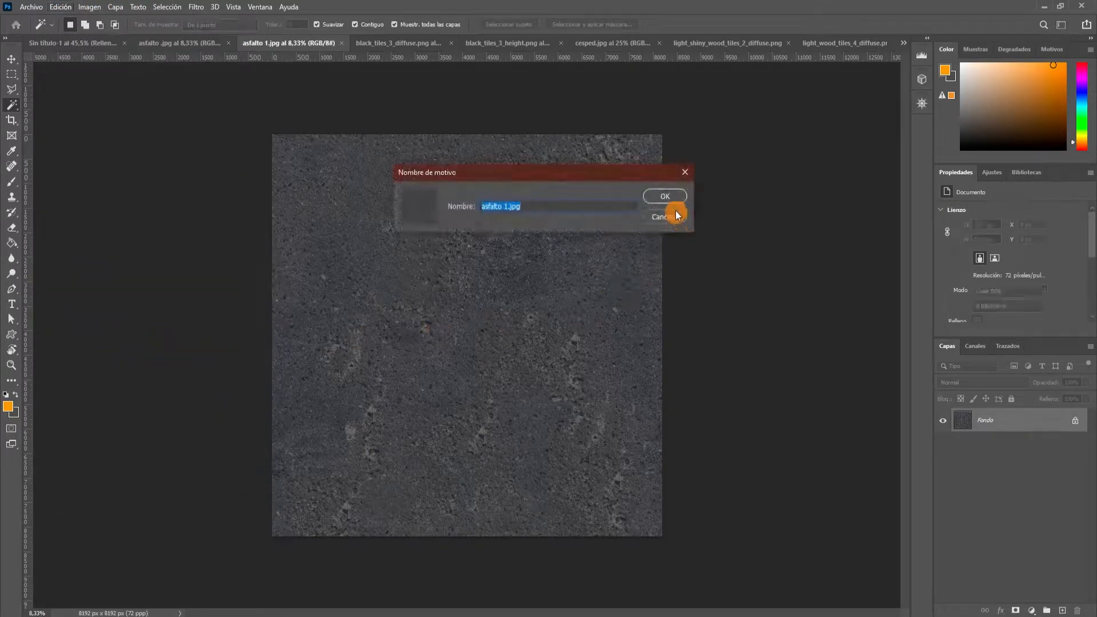
{"action": "left_click", "coordinate": [671, 198]}
Define the light grey asphalt texture asfalto .jpg as a pattern with its default name.
{"action": "left_click", "coordinate": [159, 42]}
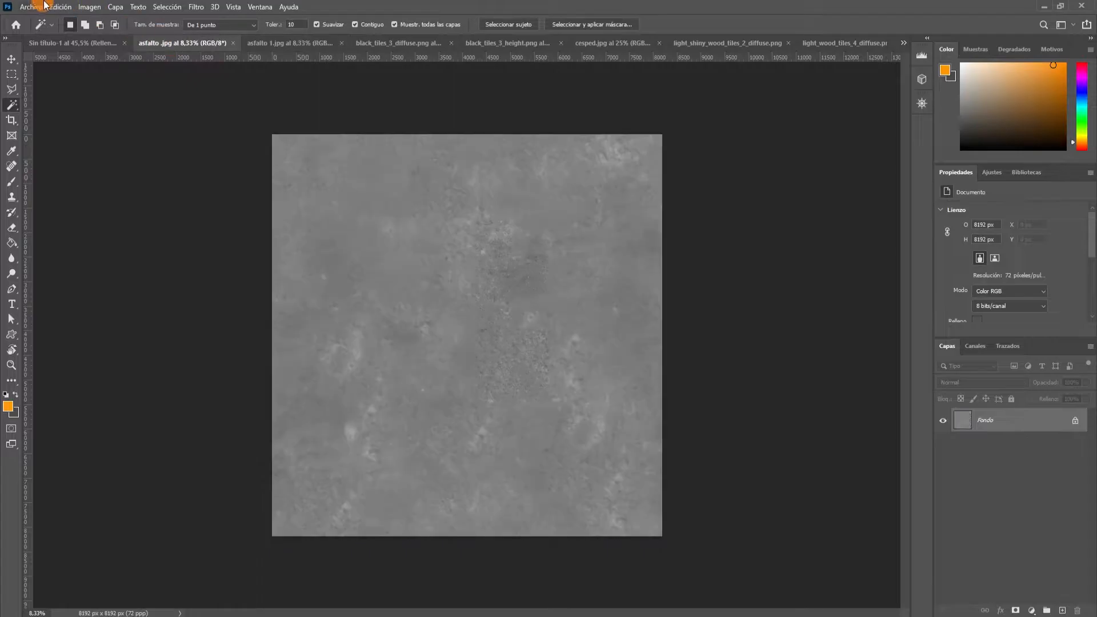
{"action": "left_click", "coordinate": [60, 7]}
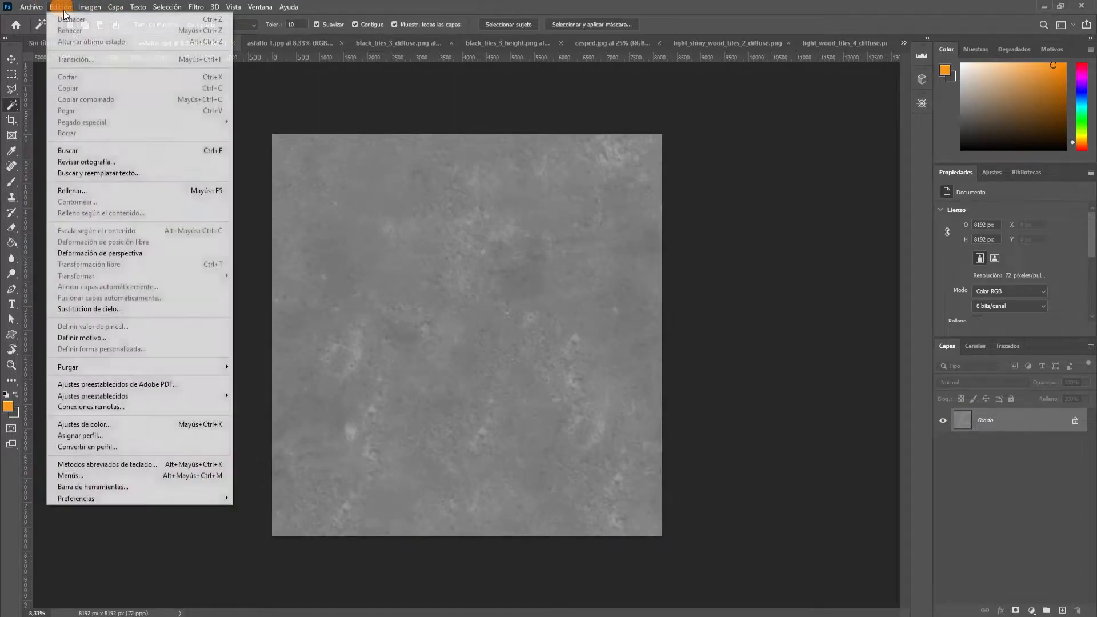
{"action": "left_click", "coordinate": [95, 337]}
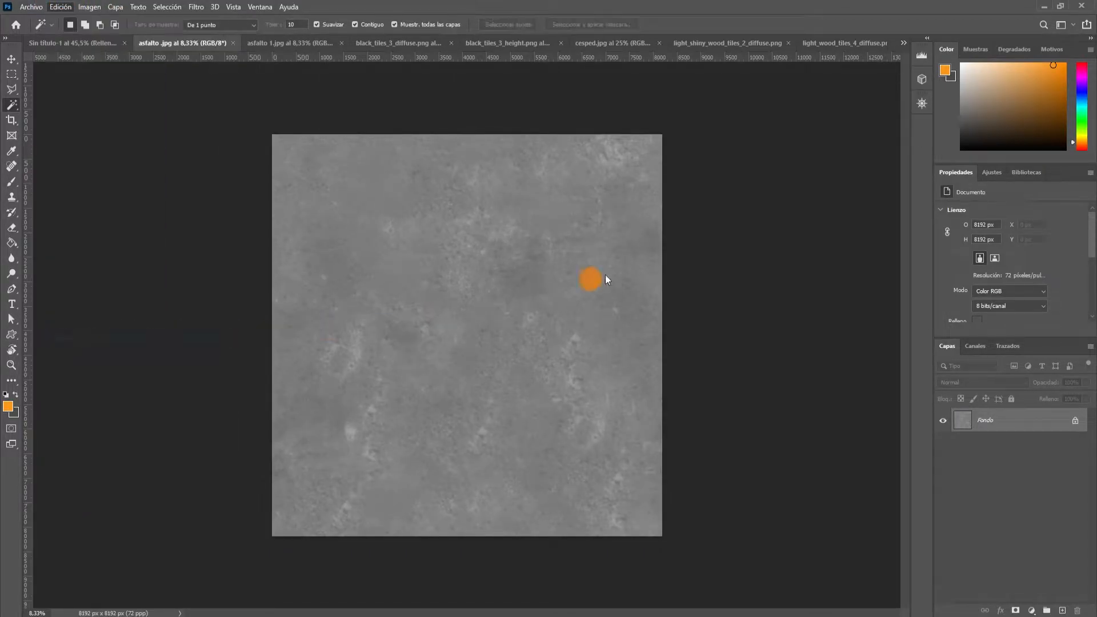
{"action": "left_click", "coordinate": [662, 200]}
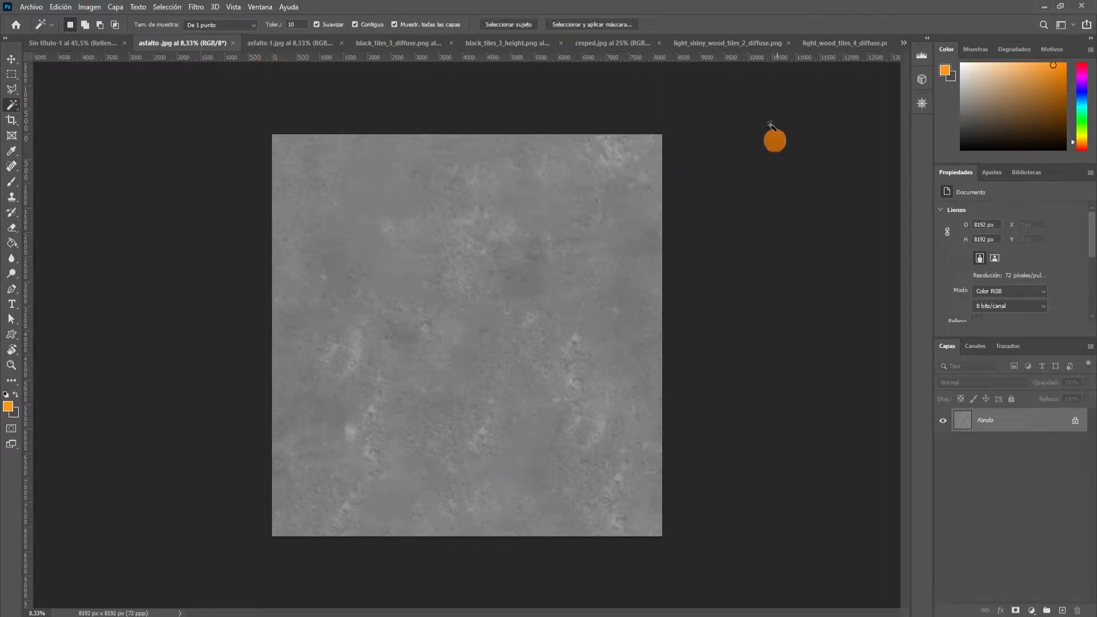
Close all the open texture documents and return to the floor plan document.
{"action": "left_click", "coordinate": [232, 43]}
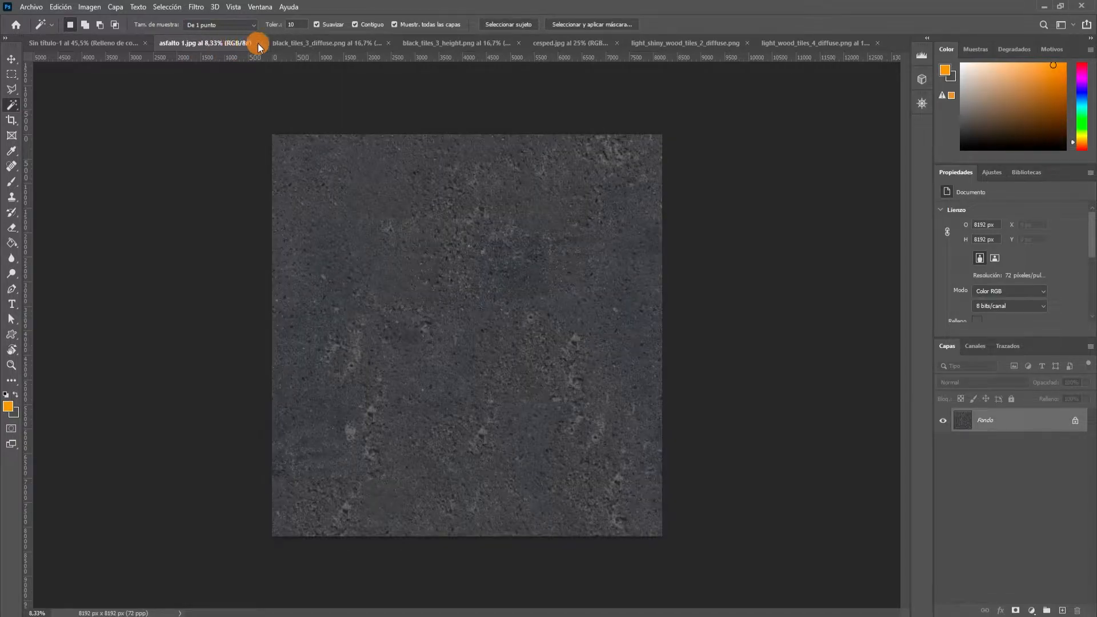
{"action": "left_click", "coordinate": [258, 43]}
{"action": "left_click", "coordinate": [332, 42]}
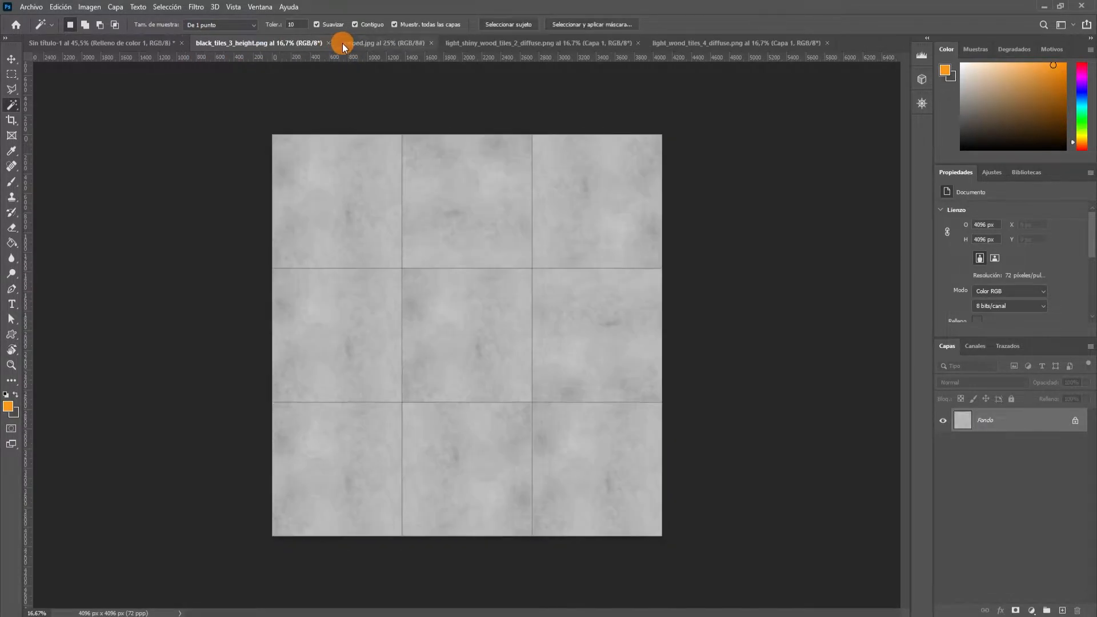
{"action": "left_click", "coordinate": [328, 43]}
{"action": "left_click", "coordinate": [285, 43]}
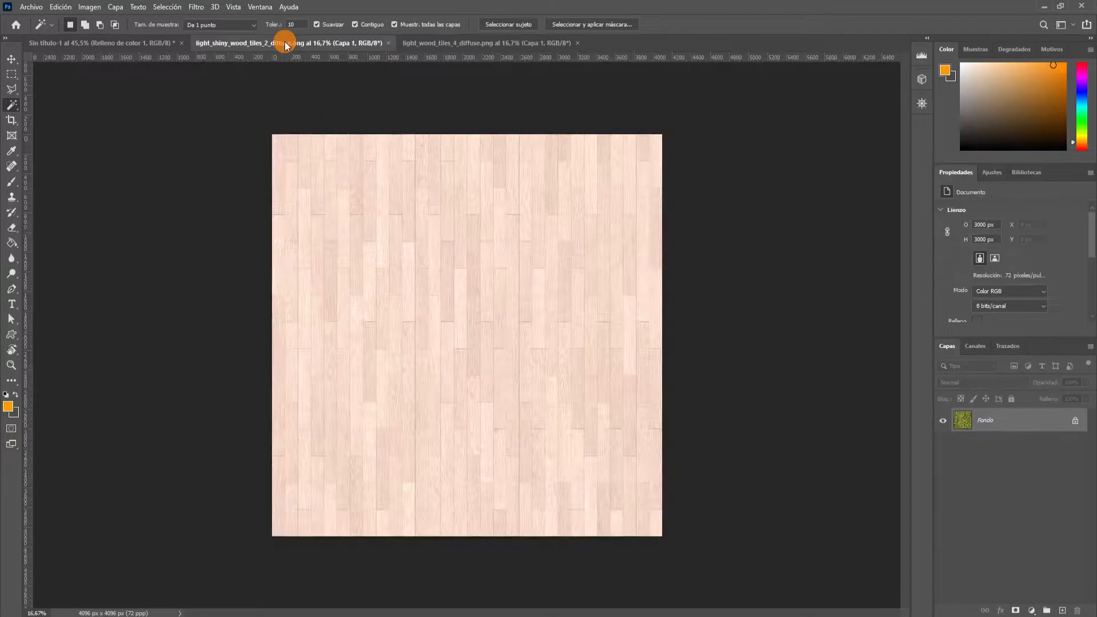
{"action": "left_click", "coordinate": [388, 43]}
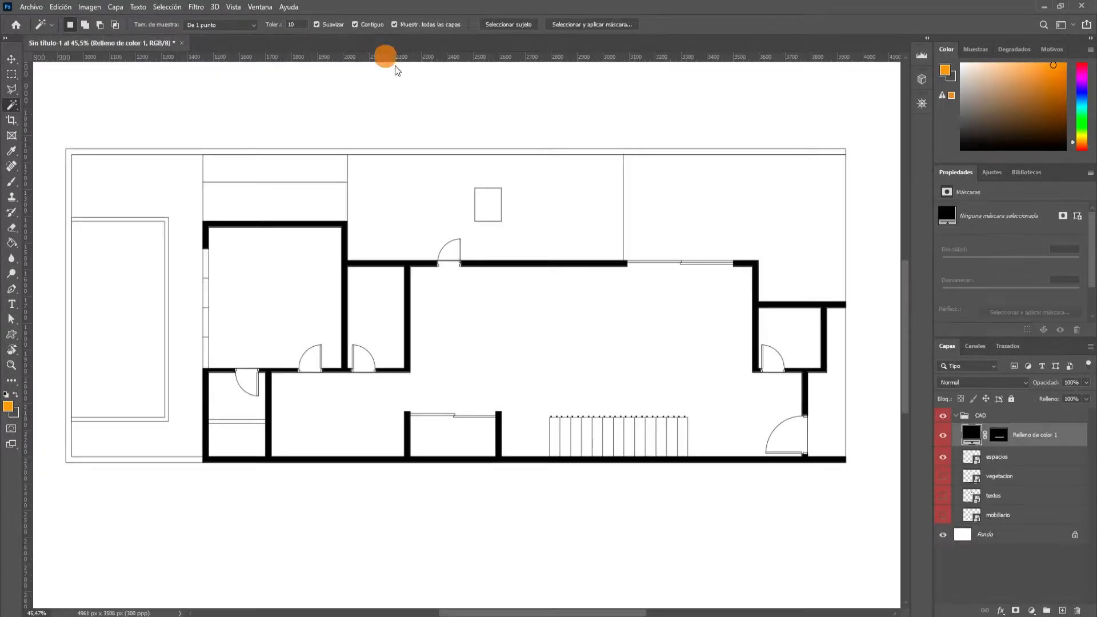
{"action": "left_click", "coordinate": [369, 43]}
{"action": "scroll", "coordinate": [300, 411], "scroll_direction": "down", "scroll_amount": 1}
{"action": "scroll", "coordinate": [424, 340], "scroll_direction": "down", "scroll_amount": 2}
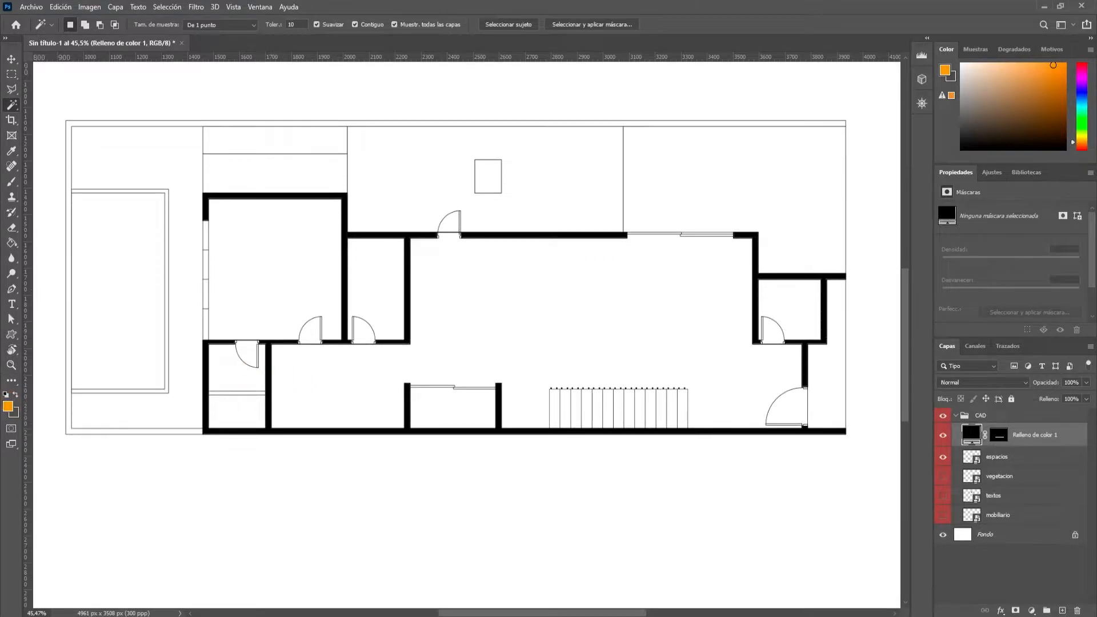
Rename the black wall fill layer R:muros and place it in a new group named Rellenos below the CAD group.
{"action": "scroll", "coordinate": [374, 398], "scroll_direction": "up", "scroll_amount": 8}
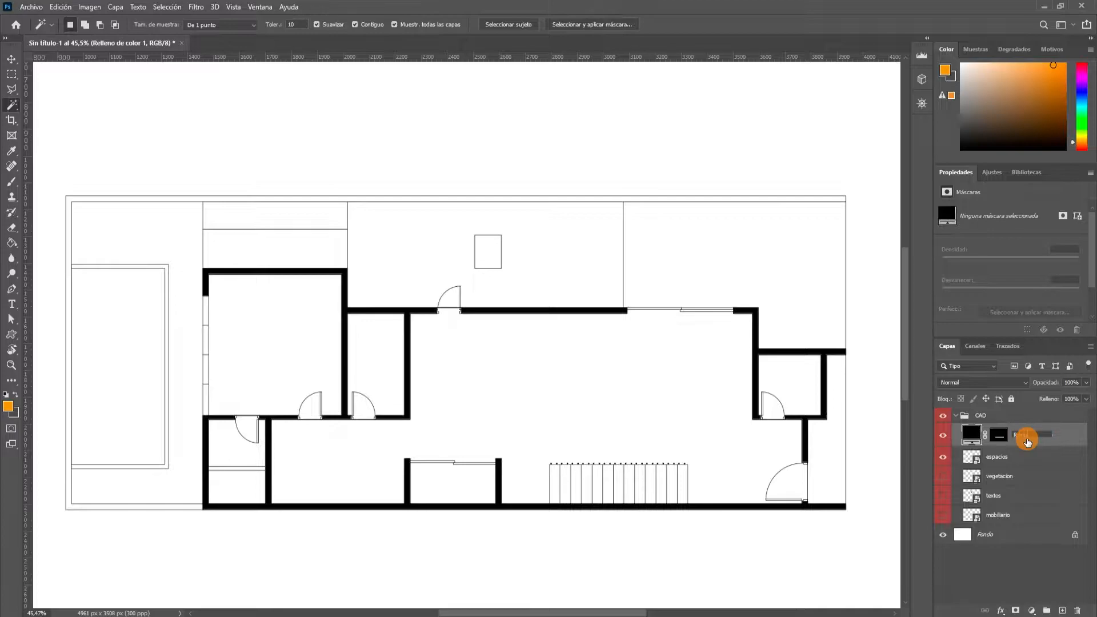
{"action": "key", "text": "Return"}
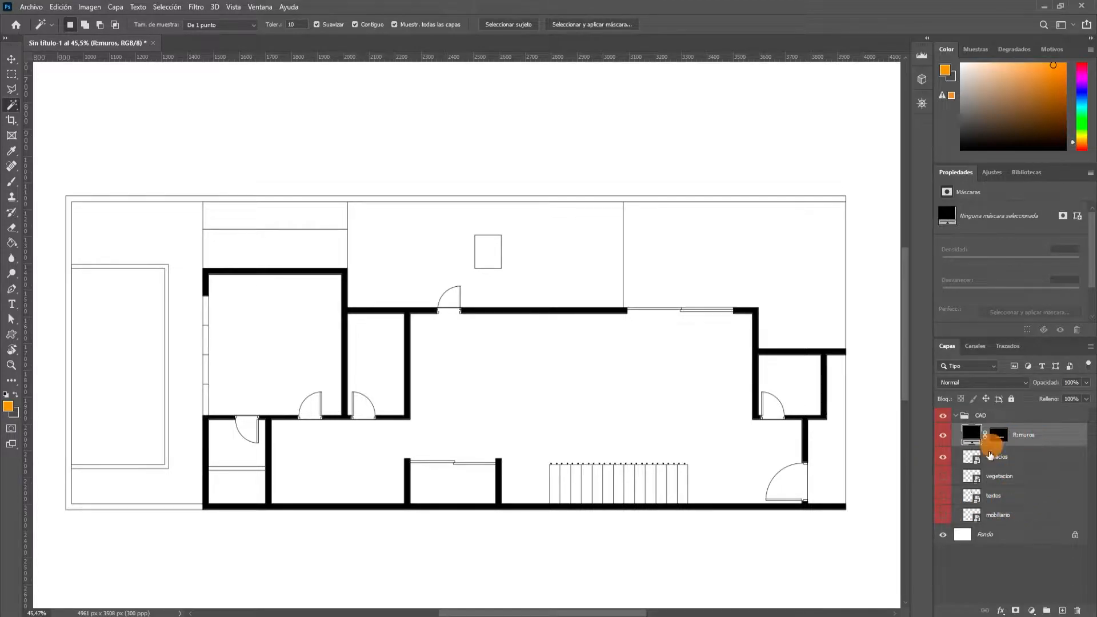
{"action": "left_click_drag", "start_coordinate": [1009, 455], "coordinate": [1010, 524]}
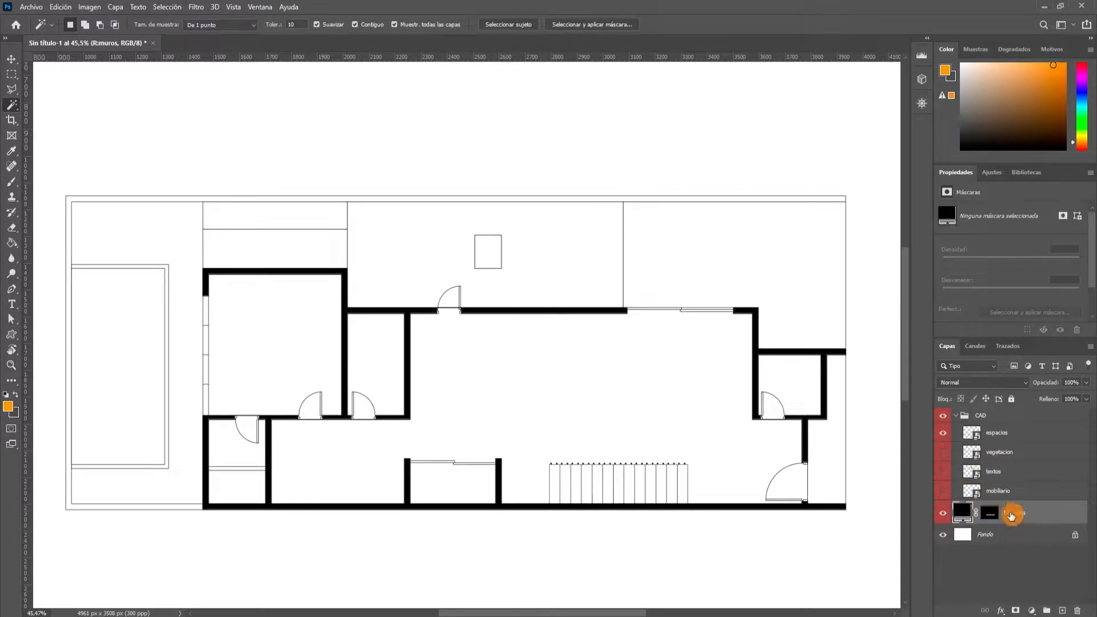
{"action": "left_click", "coordinate": [1047, 611]}
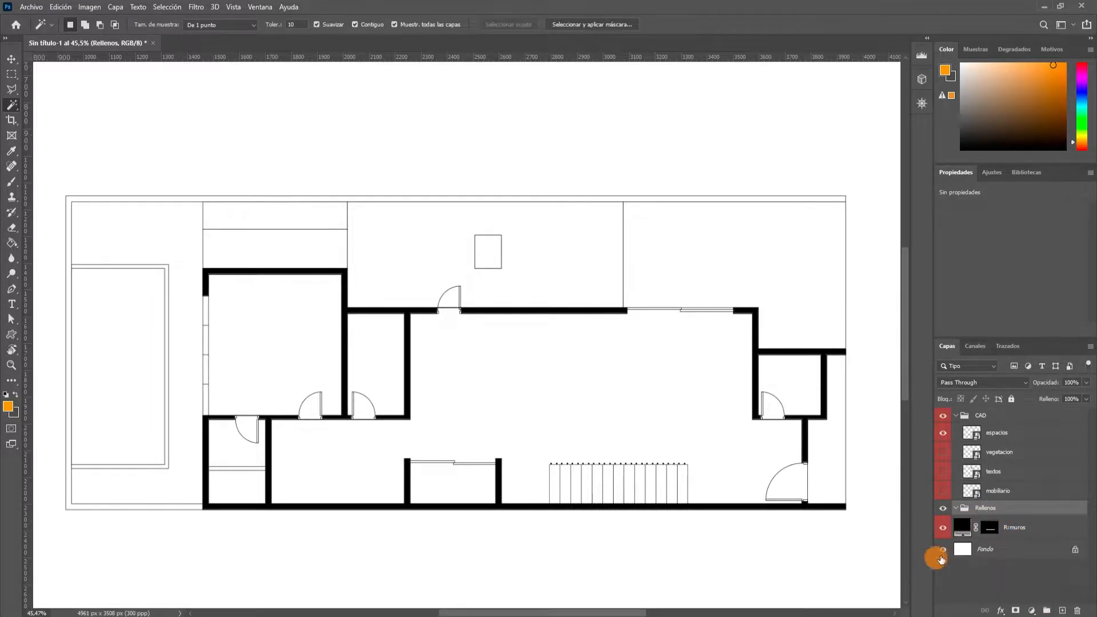
{"action": "left_click_drag", "start_coordinate": [1032, 538], "coordinate": [1023, 510]}
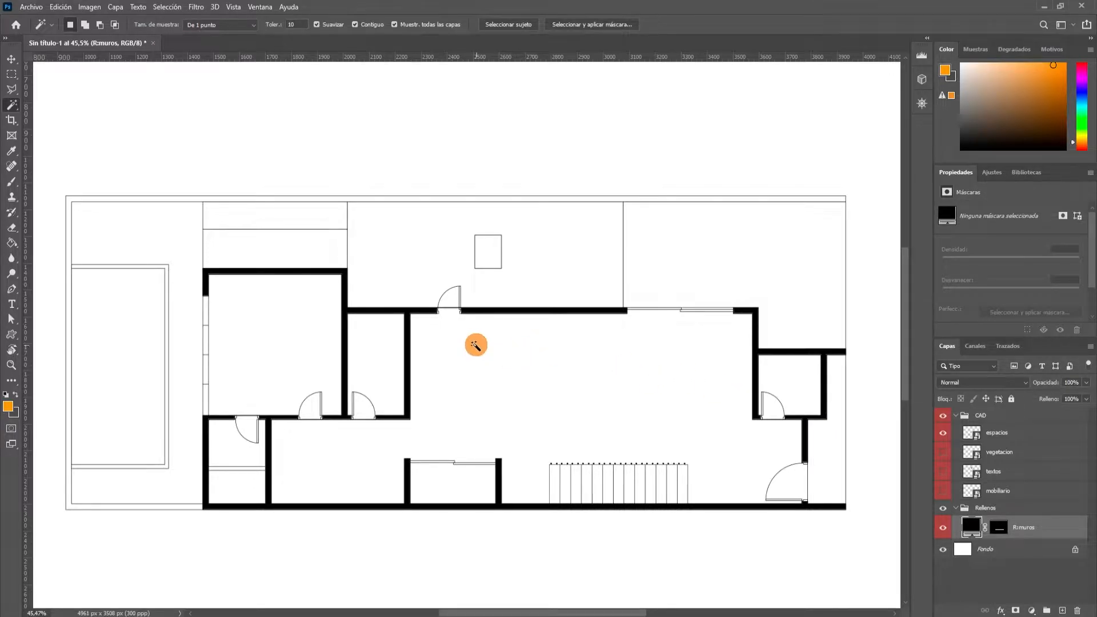
Select the large living area with the Magic Wand and add the entrance door swing to the selection.
{"action": "scroll", "coordinate": [474, 360], "scroll_direction": "down", "scroll_amount": 2}
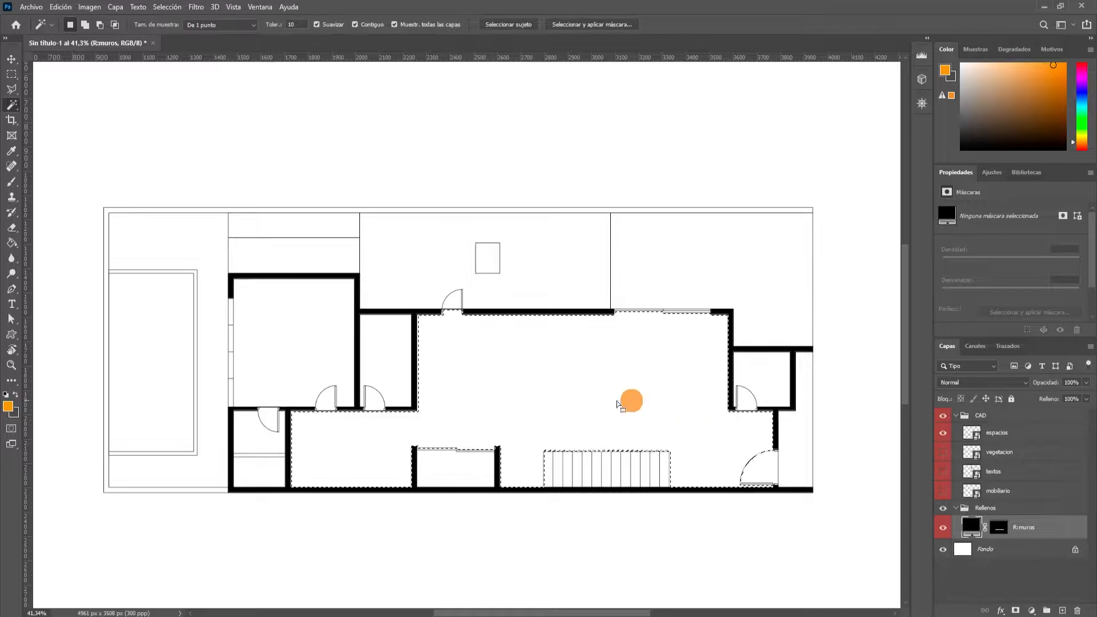
{"action": "left_click", "coordinate": [567, 409]}
{"action": "scroll", "coordinate": [566, 408], "scroll_direction": "up", "scroll_amount": 1}
{"action": "scroll", "coordinate": [567, 409], "scroll_direction": "down", "scroll_amount": 1}
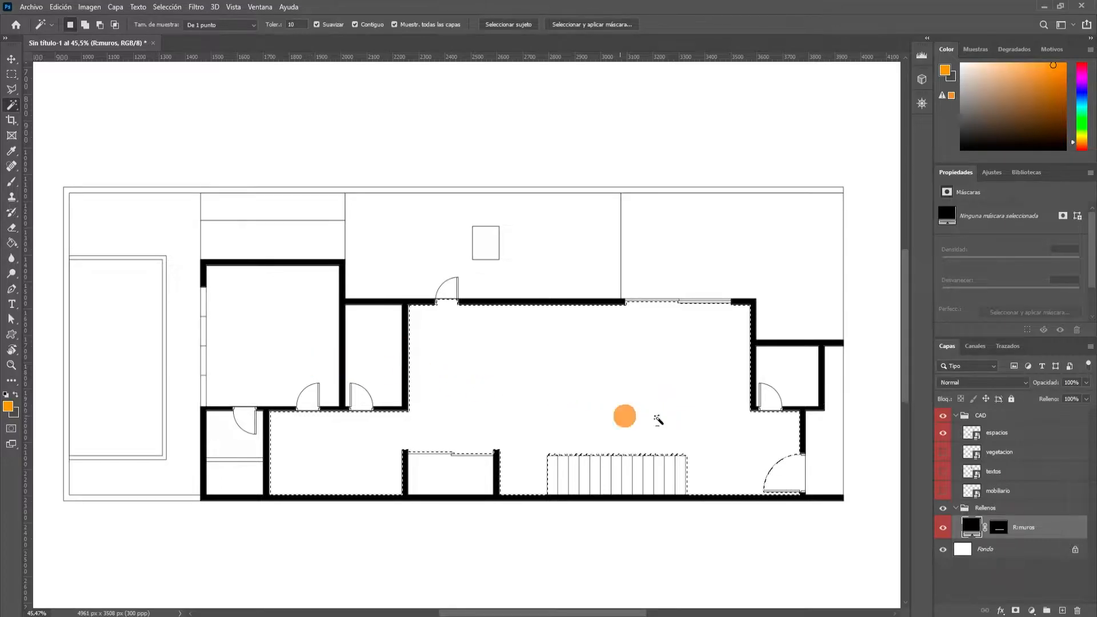
{"action": "scroll", "coordinate": [782, 488], "scroll_direction": "up", "scroll_amount": 3}
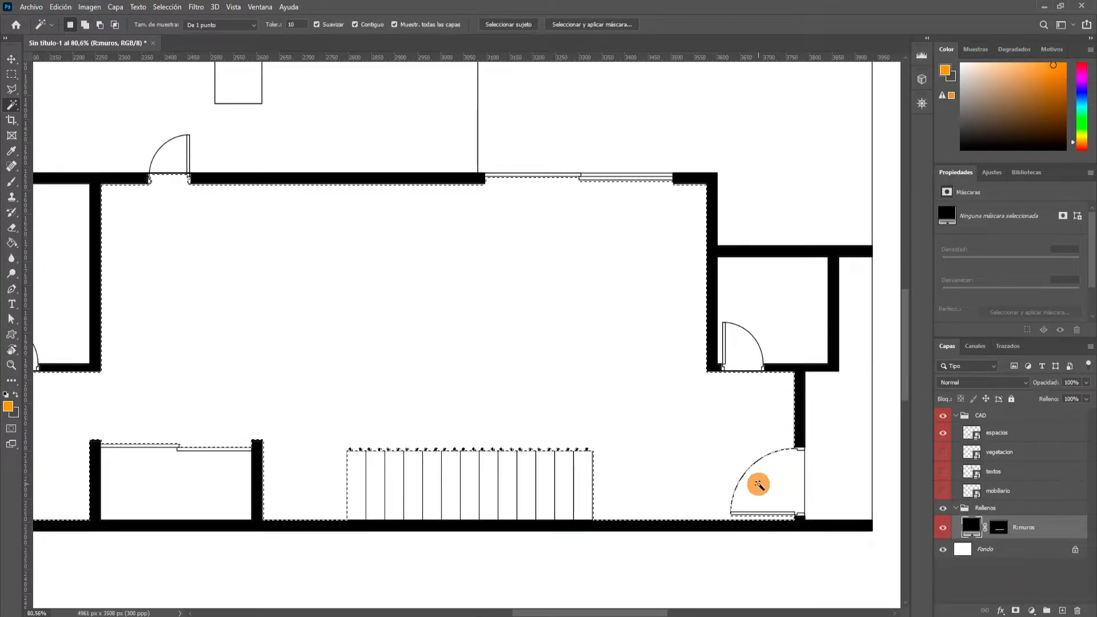
{"action": "left_click", "coordinate": [771, 490], "text": "shift"}
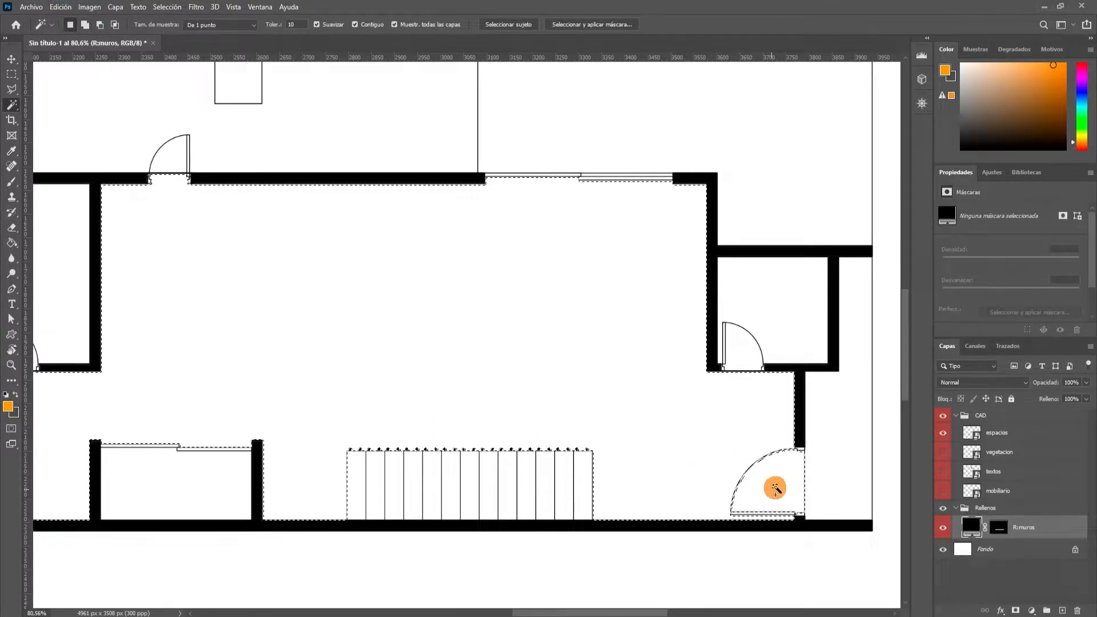
Add the large room at the plan's upper left and its door swing to the selection.
{"action": "scroll", "coordinate": [791, 455], "scroll_direction": "down", "scroll_amount": 4}
{"action": "scroll", "coordinate": [318, 393], "scroll_direction": "up", "scroll_amount": 2}
{"action": "scroll", "coordinate": [318, 393], "scroll_direction": "up", "scroll_amount": 3}
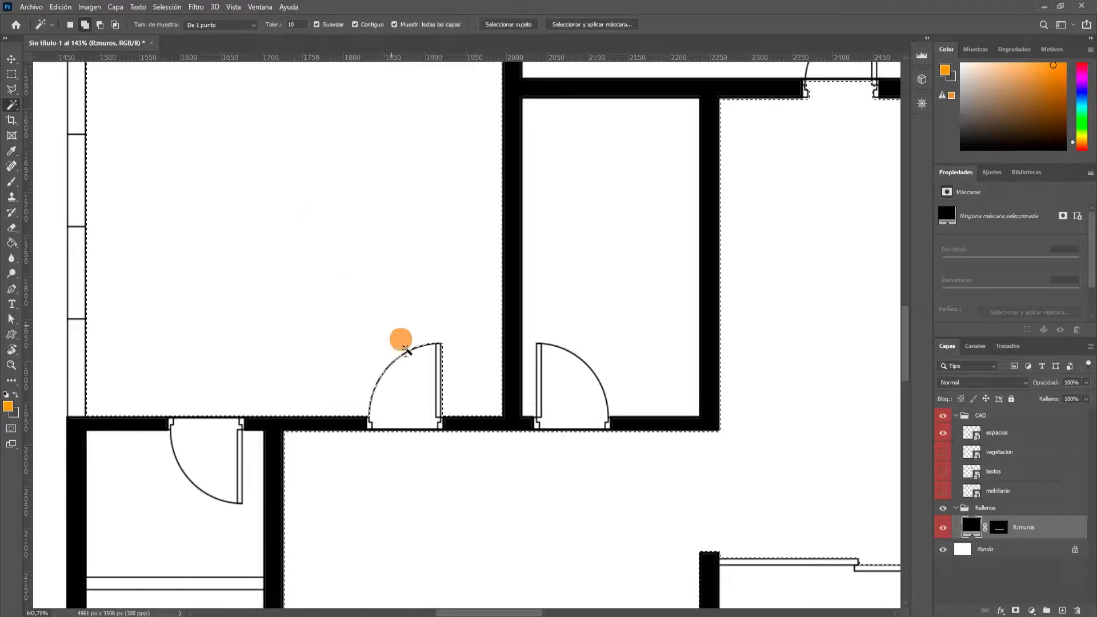
{"action": "left_click", "coordinate": [417, 391]}
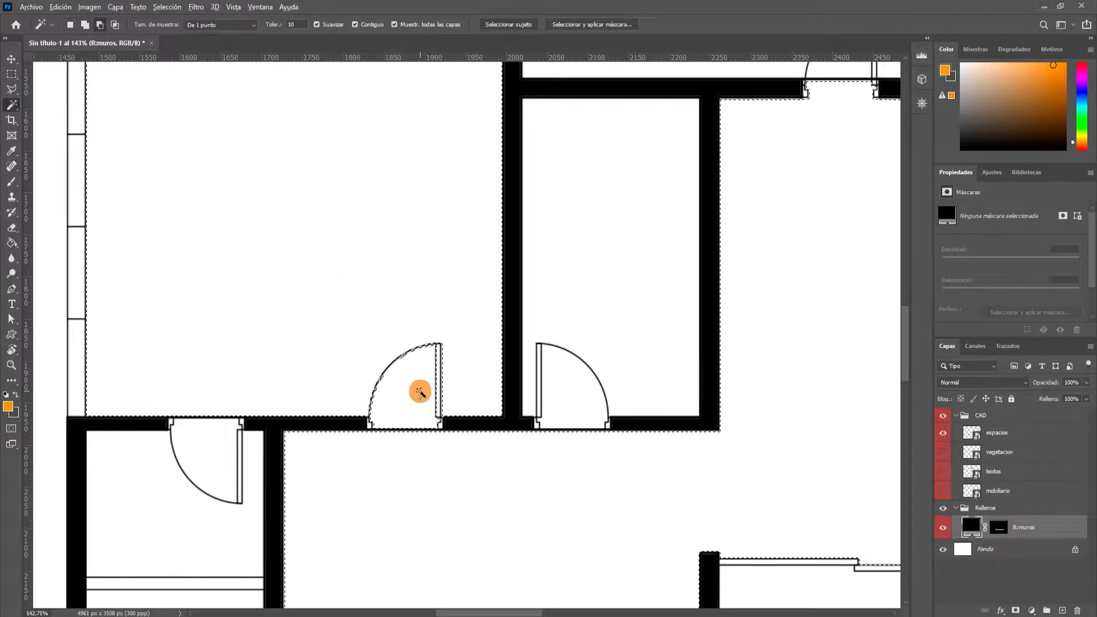
{"action": "scroll", "coordinate": [417, 388], "scroll_direction": "down", "scroll_amount": 5}
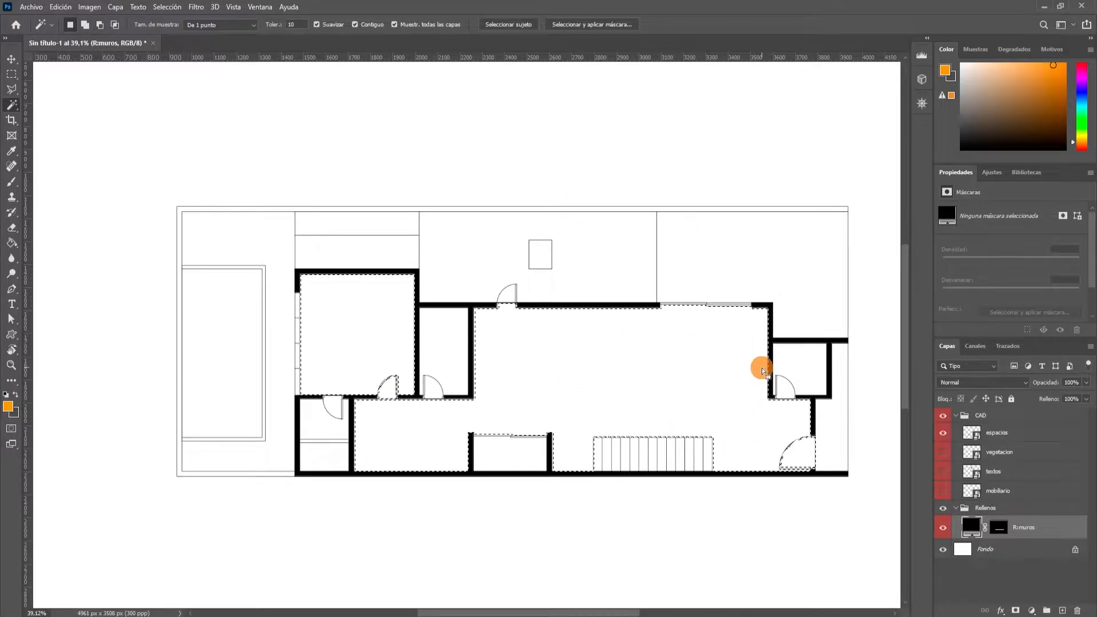
Create a pattern fill layer over the selected rooms using the wood plank pattern from Arcux_patrones_practica 3 at 8% scale.
{"action": "left_click", "coordinate": [1032, 612]}
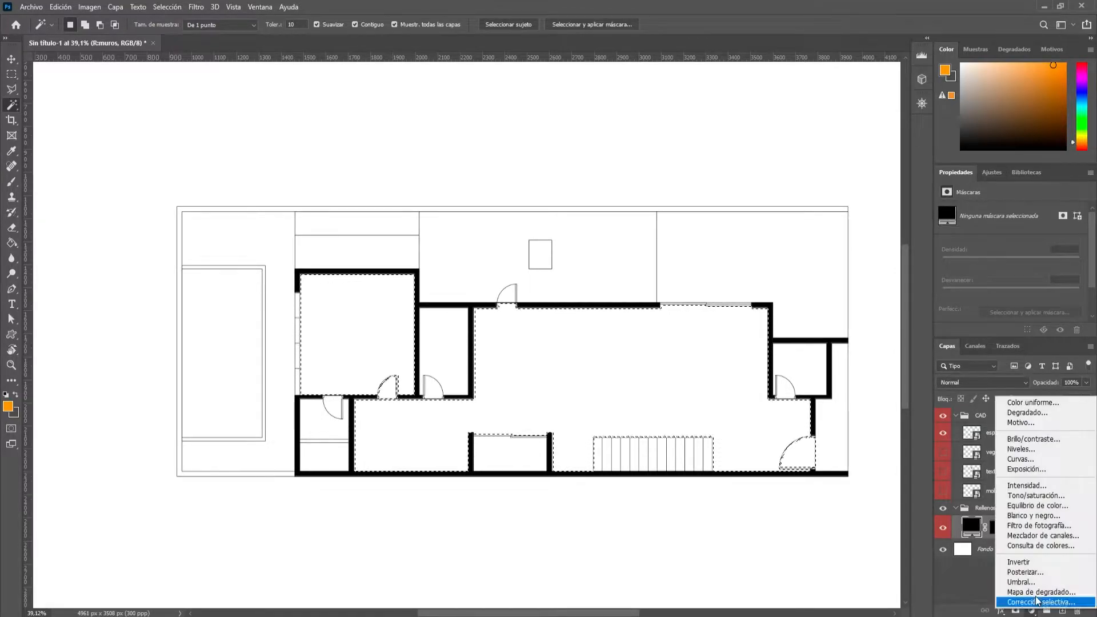
{"action": "left_click", "coordinate": [1050, 424]}
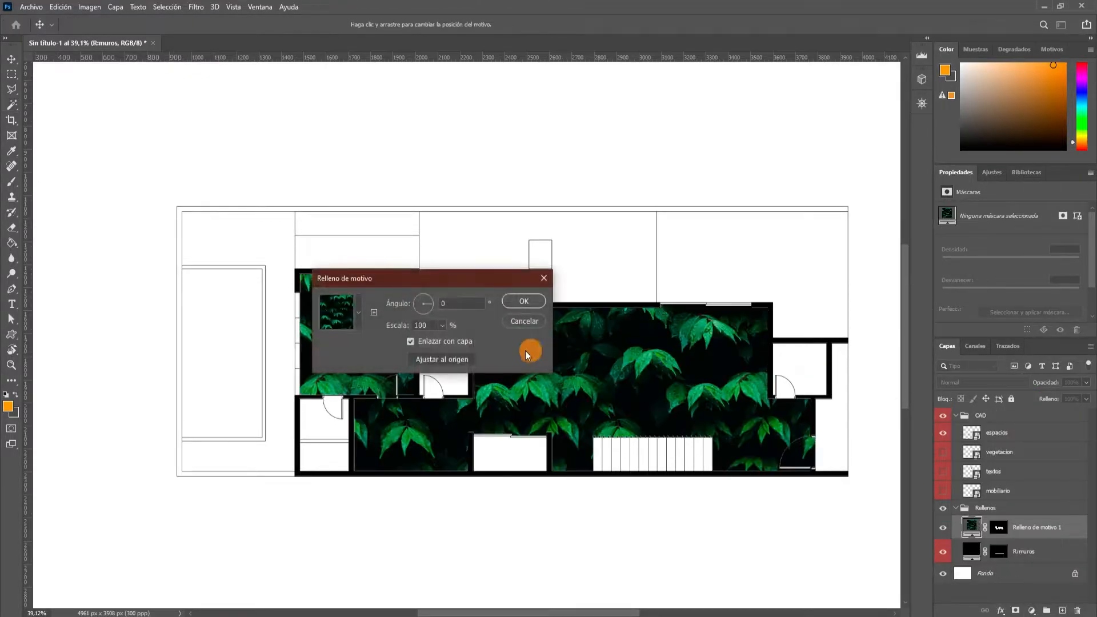
{"action": "left_click", "coordinate": [358, 315]}
{"action": "scroll", "coordinate": [346, 371], "scroll_direction": "down", "scroll_amount": 6}
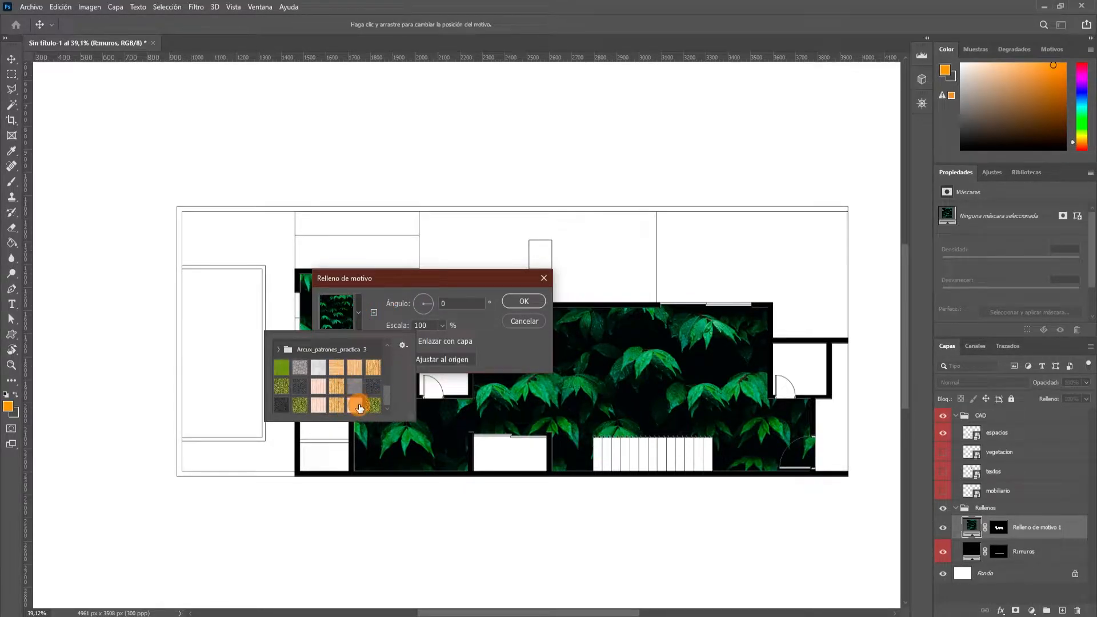
{"action": "left_click", "coordinate": [337, 386]}
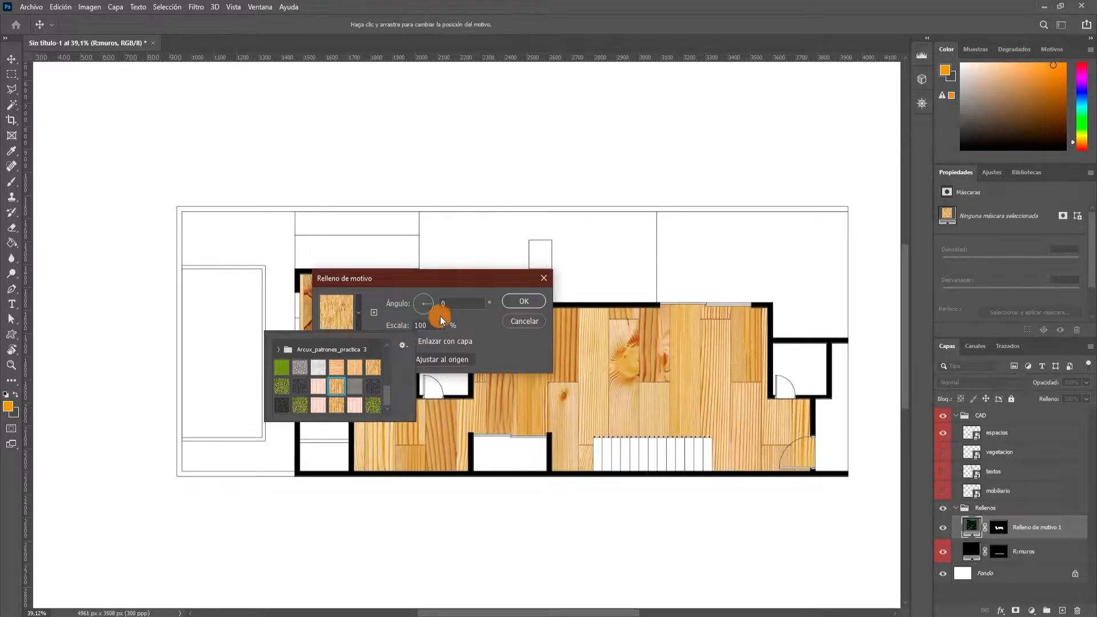
{"action": "left_click", "coordinate": [440, 323]}
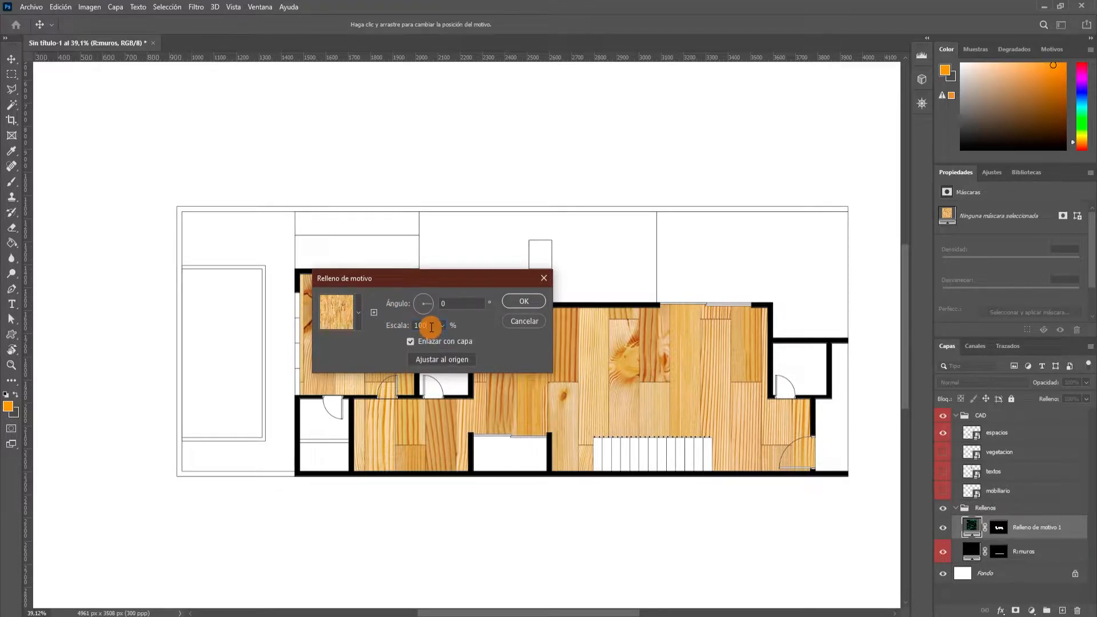
{"action": "left_click_drag", "start_coordinate": [432, 327], "coordinate": [403, 330]}
{"action": "type", "text": "8"}
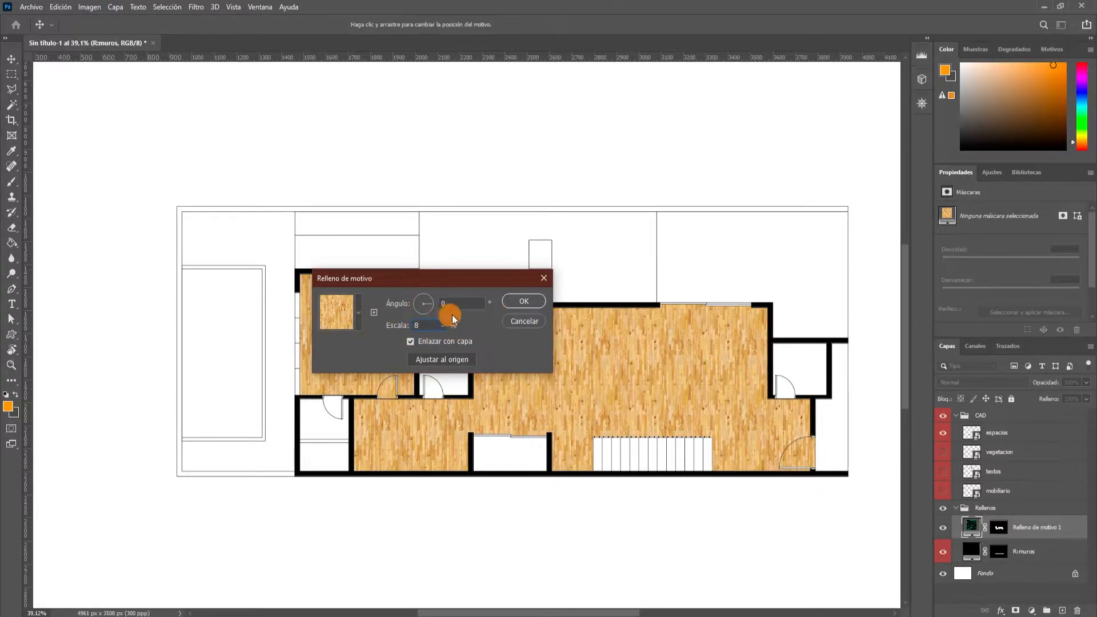
Try a 90° angle for the wood pattern and set it back to 0°.
{"action": "left_click_drag", "start_coordinate": [461, 304], "coordinate": [435, 310]}
{"action": "type", "text": "90"}
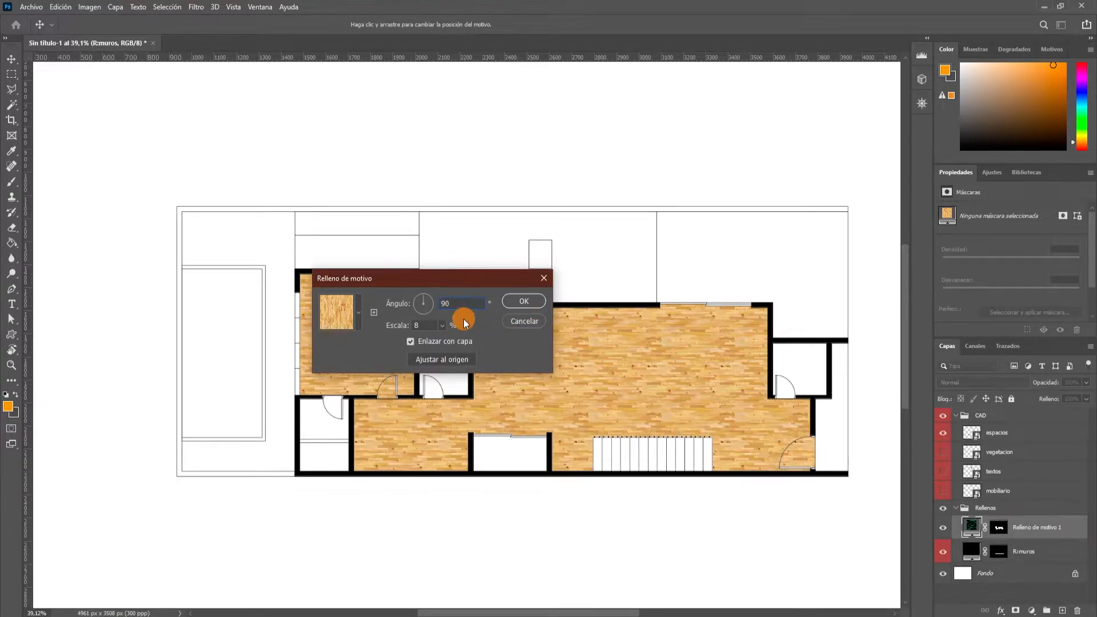
{"action": "left_click_drag", "start_coordinate": [468, 303], "coordinate": [428, 303]}
{"action": "type", "text": "0"}
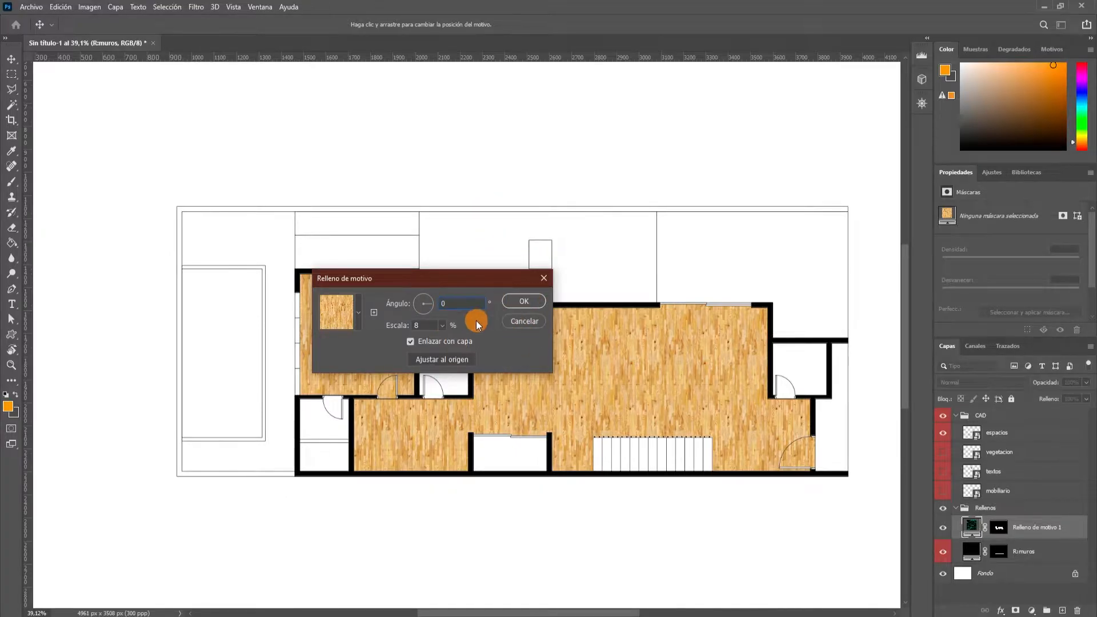
Apply the wood pattern fill to the selected rooms.
{"action": "left_click", "coordinate": [520, 308]}
{"action": "key", "text": "w"}
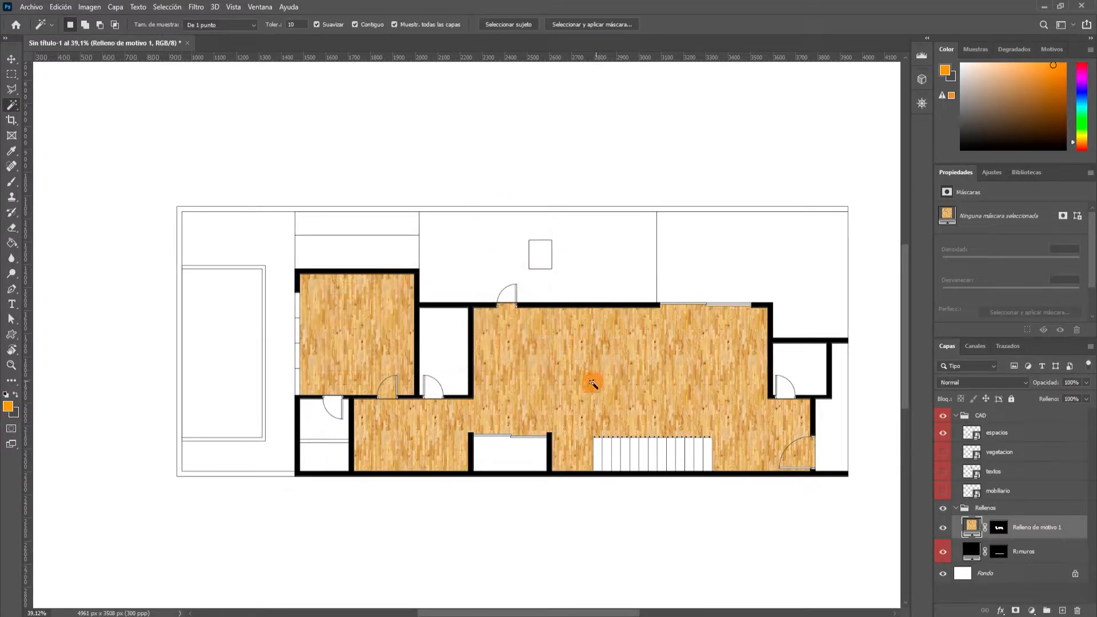
{"action": "scroll", "coordinate": [502, 391], "scroll_direction": "up", "scroll_amount": 5}
{"action": "scroll", "coordinate": [500, 387], "scroll_direction": "down", "scroll_amount": 5}
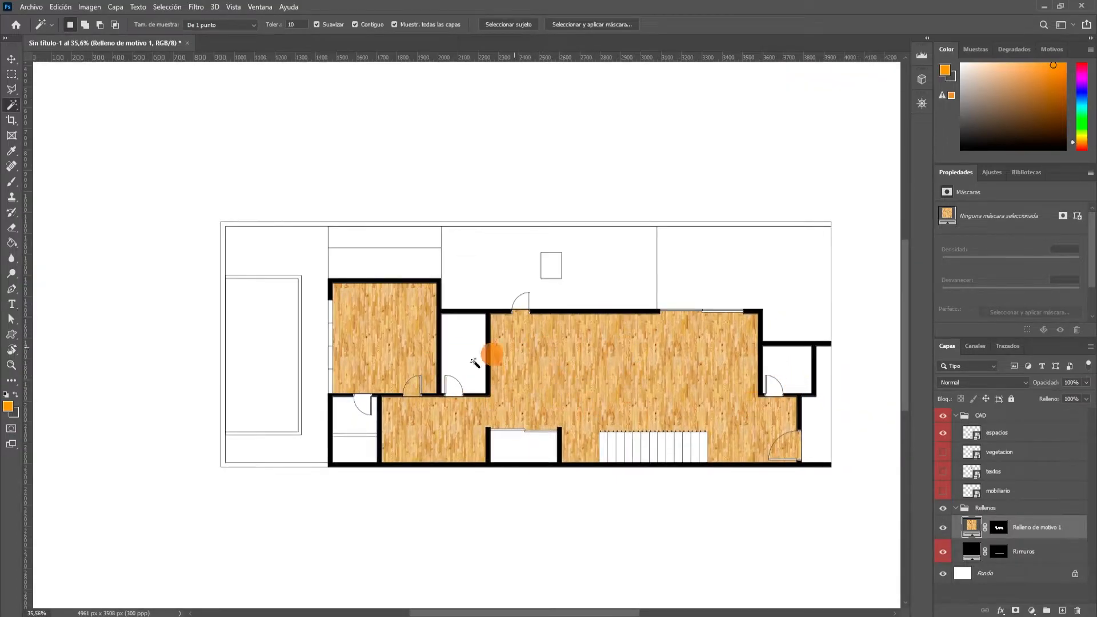
{"action": "scroll", "coordinate": [540, 348], "scroll_direction": "down", "scroll_amount": 1}
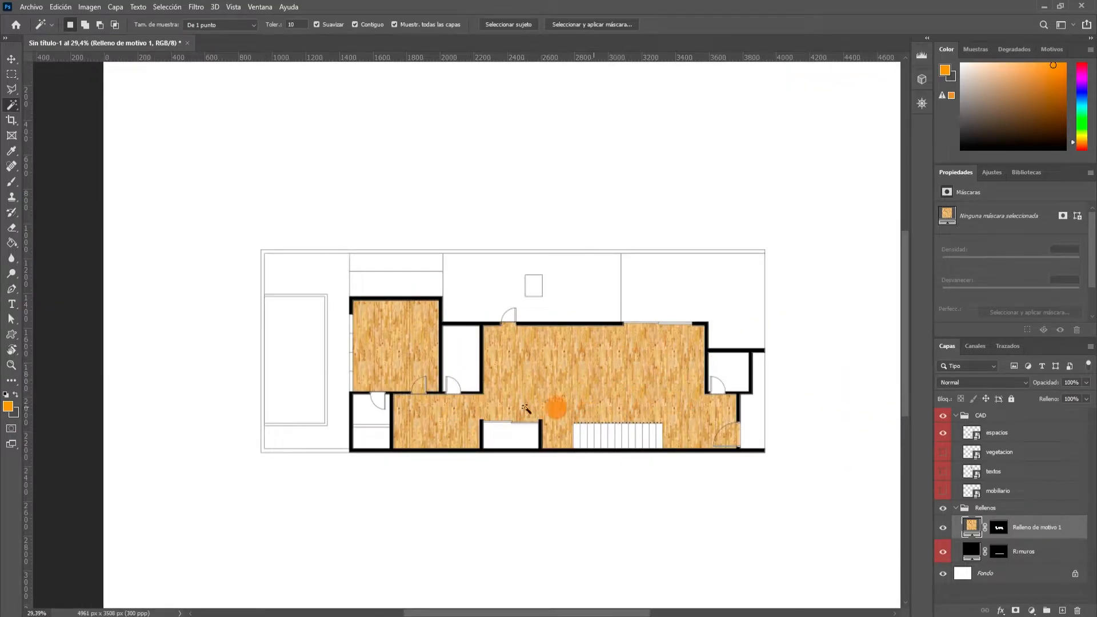
Select both parts of the small lower-left room and add the narrow room between the wood-floored rooms, including the door swings.
{"action": "scroll", "coordinate": [554, 407], "scroll_direction": "up", "scroll_amount": 2}
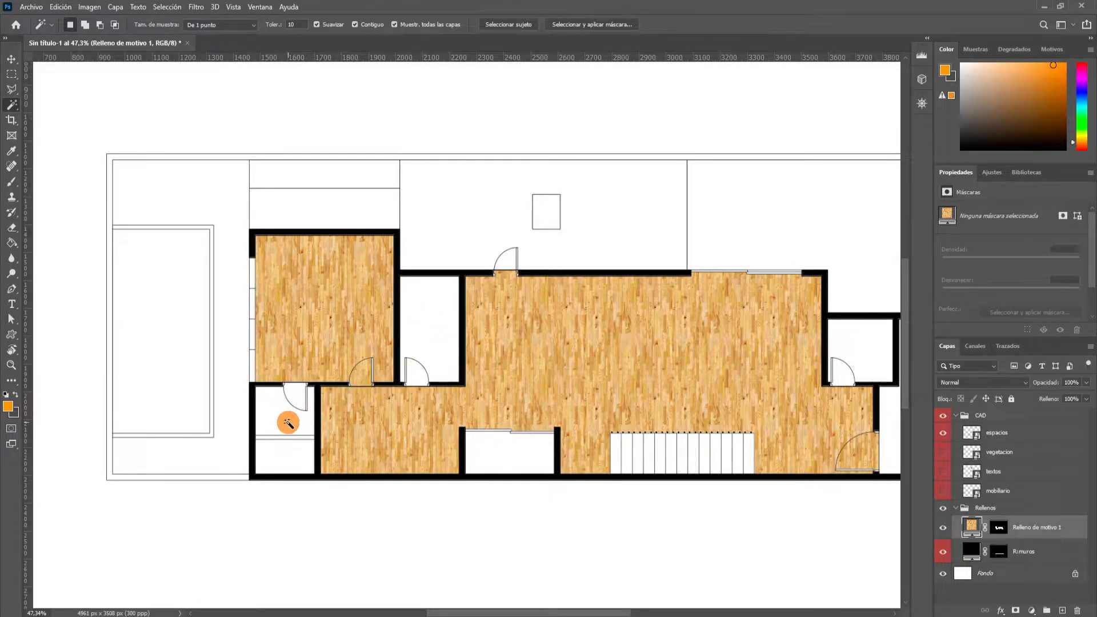
{"action": "scroll", "coordinate": [286, 455], "scroll_direction": "up", "scroll_amount": 3}
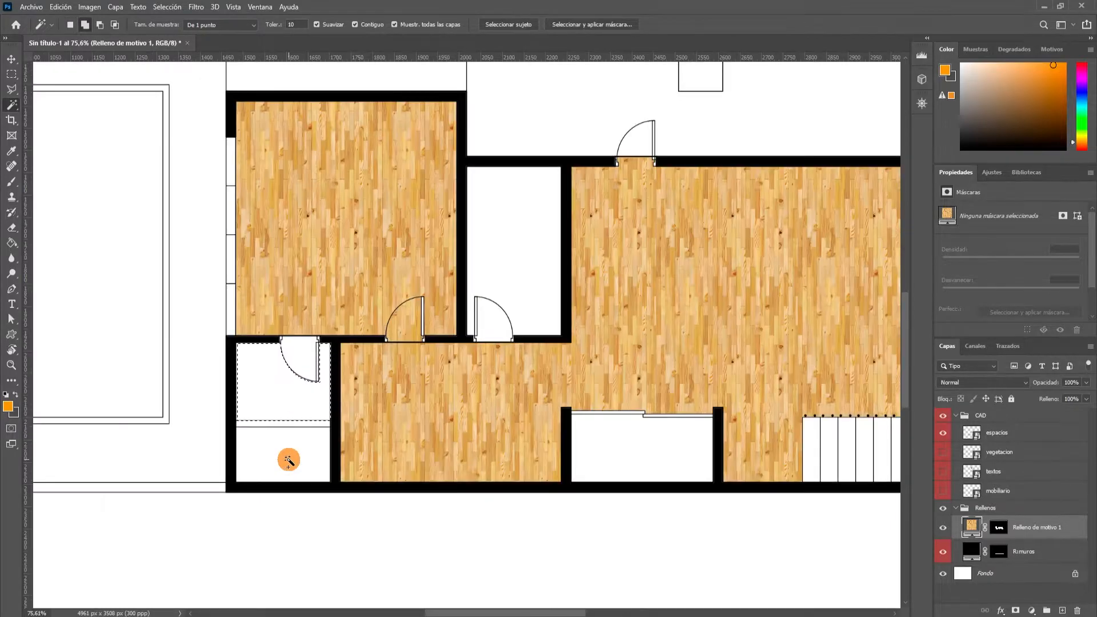
{"action": "left_click", "coordinate": [289, 428]}
{"action": "left_click", "coordinate": [490, 314]}
{"action": "left_click", "coordinate": [501, 289]}
Add the small room above the entrance on the plan's right side, including its door swing, to the selection.
{"action": "scroll", "coordinate": [501, 290], "scroll_direction": "down", "scroll_amount": 3}
{"action": "scroll", "coordinate": [666, 311], "scroll_direction": "down", "scroll_amount": 2}
{"action": "scroll", "coordinate": [619, 372], "scroll_direction": "up", "scroll_amount": 5}
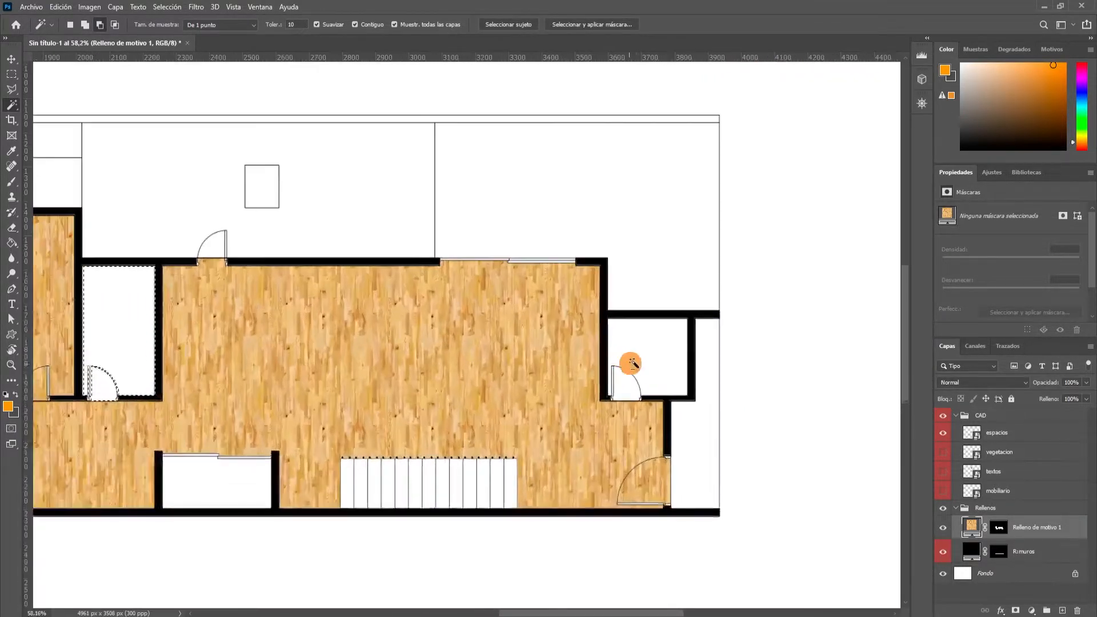
{"action": "scroll", "coordinate": [611, 397], "scroll_direction": "down", "scroll_amount": 4}
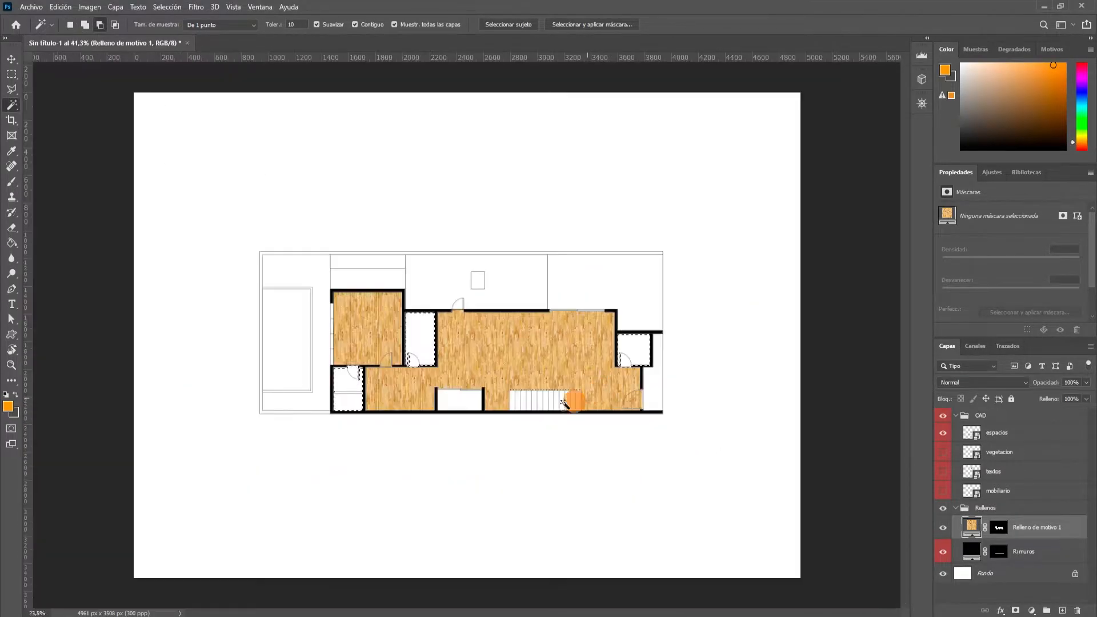
{"action": "scroll", "coordinate": [671, 313], "scroll_direction": "up", "scroll_amount": 2}
{"action": "scroll", "coordinate": [502, 371], "scroll_direction": "up", "scroll_amount": 1}
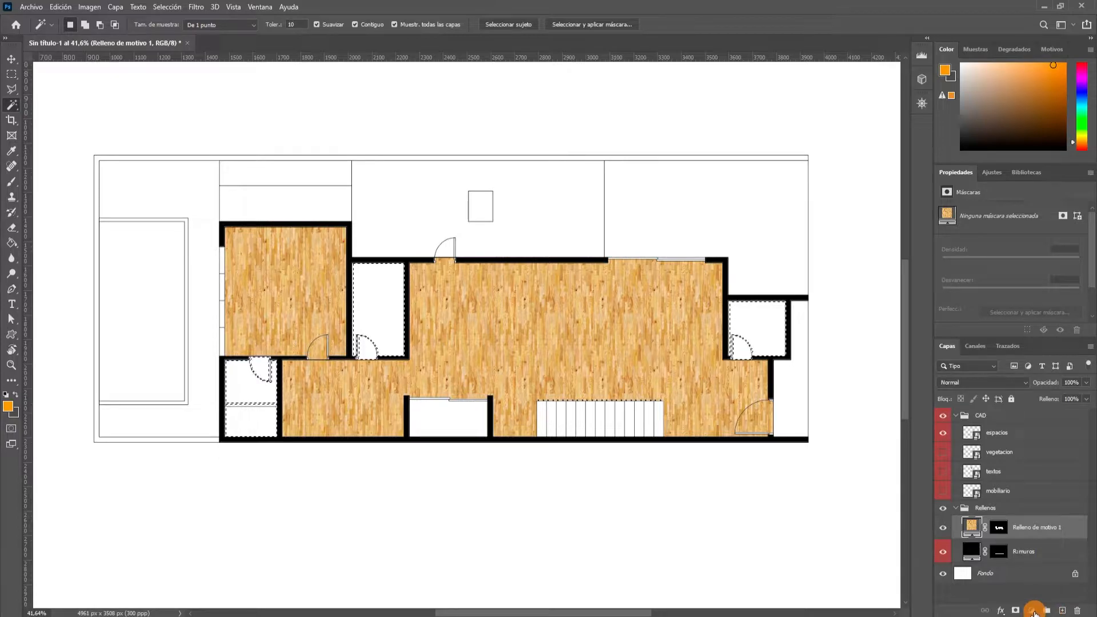
Create a pattern fill layer over the selected small rooms using the dark tile pattern at 10% scale.
{"action": "left_click", "coordinate": [1032, 610]}
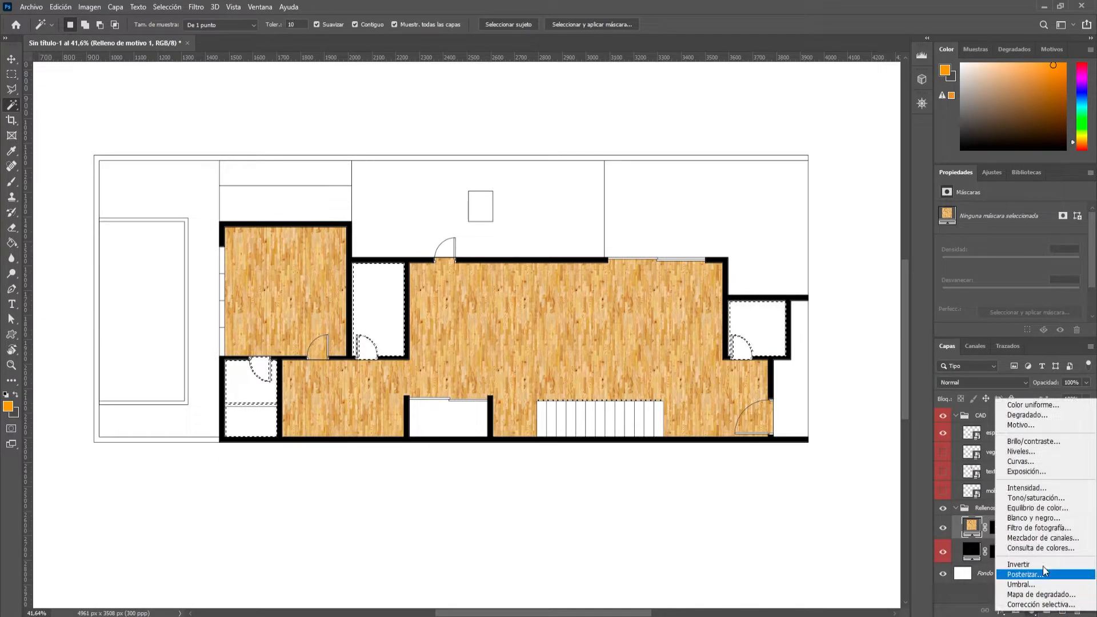
{"action": "left_click", "coordinate": [1036, 424]}
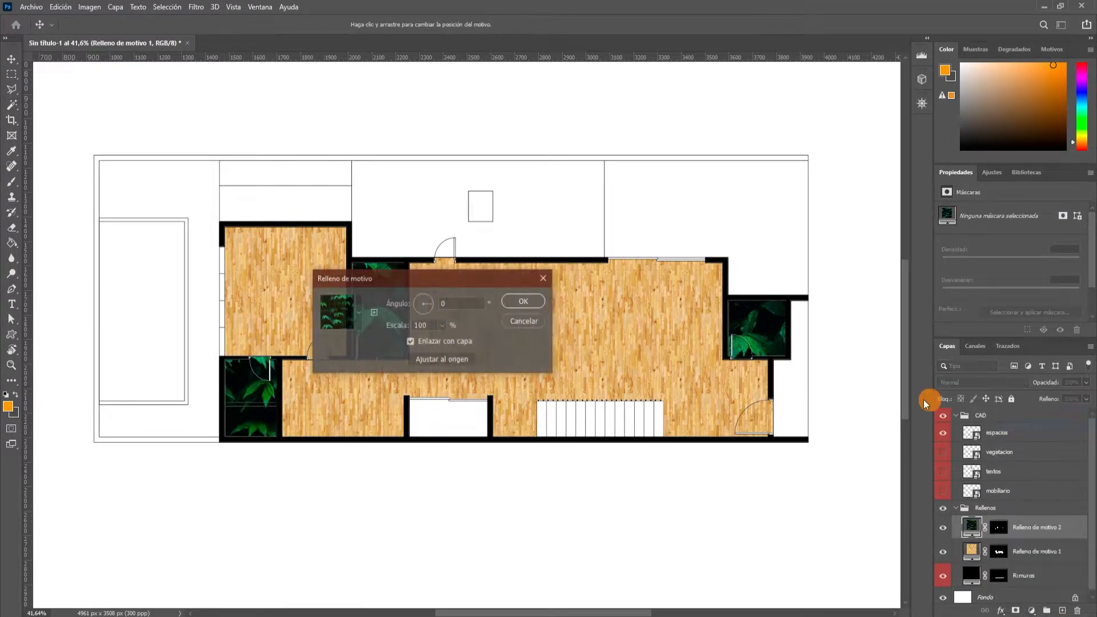
{"action": "left_click", "coordinate": [360, 317]}
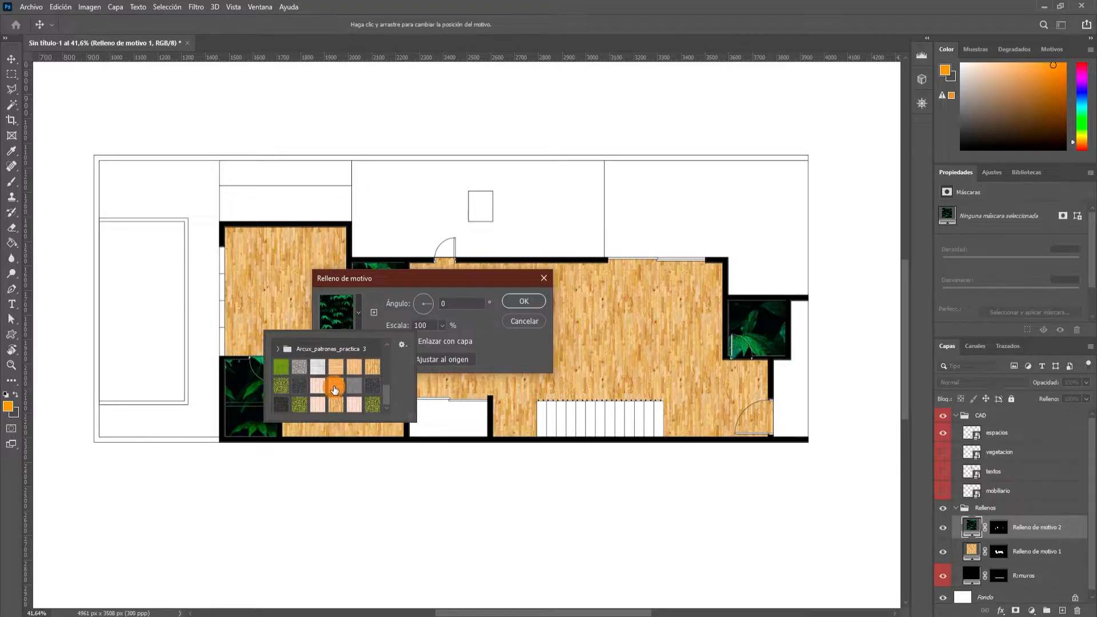
{"action": "scroll", "coordinate": [365, 381], "scroll_direction": "up", "scroll_amount": 5}
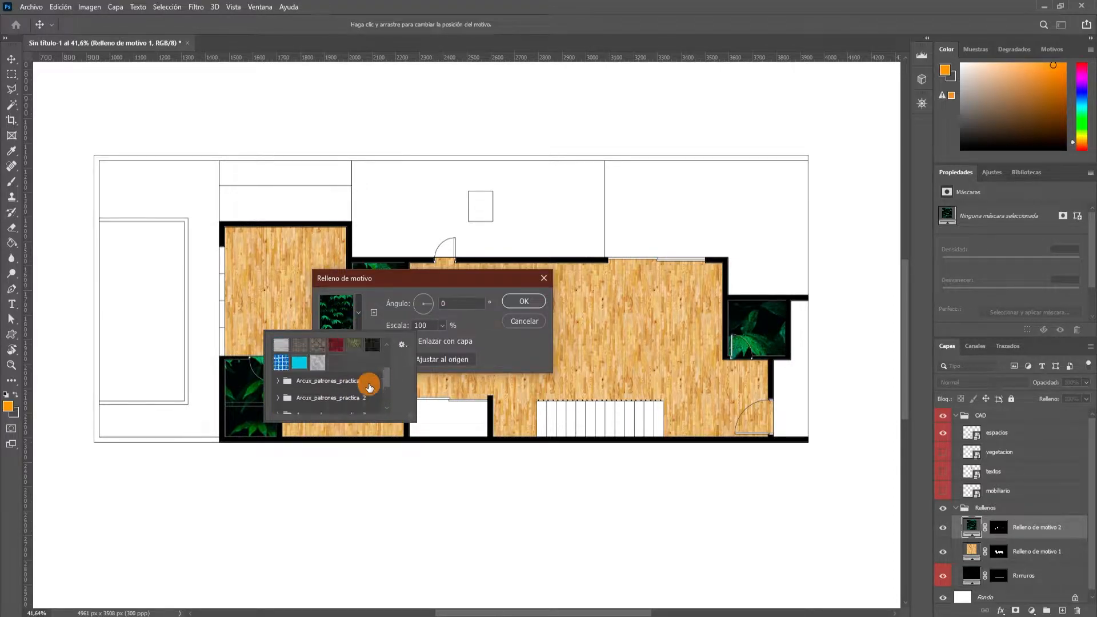
{"action": "left_click", "coordinate": [372, 345]}
{"action": "left_click", "coordinate": [359, 319]}
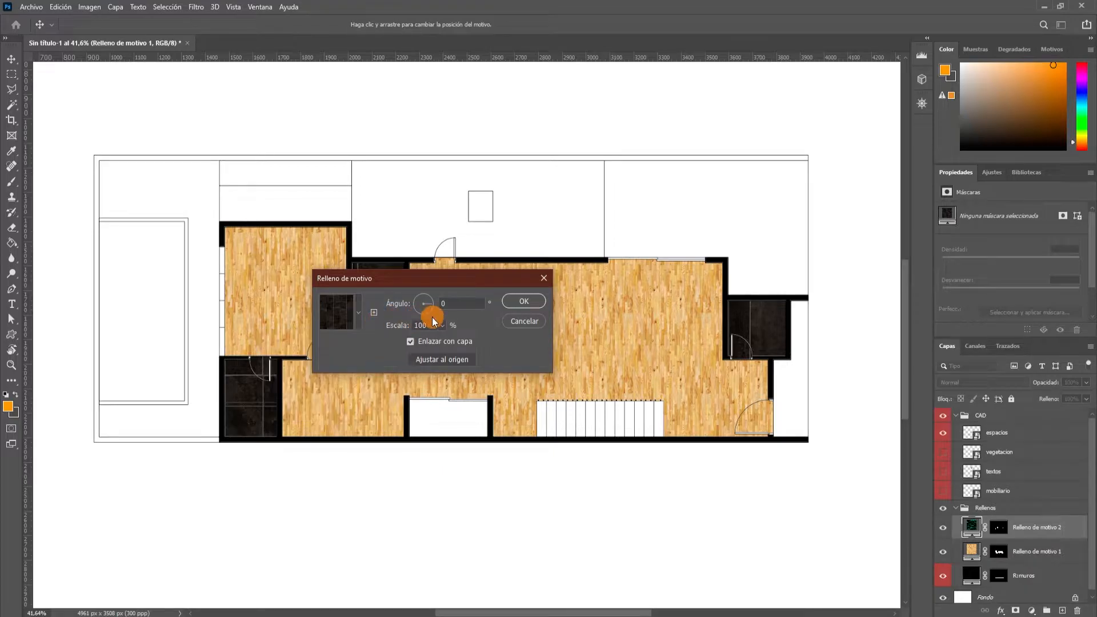
{"action": "type", "text": "0"}
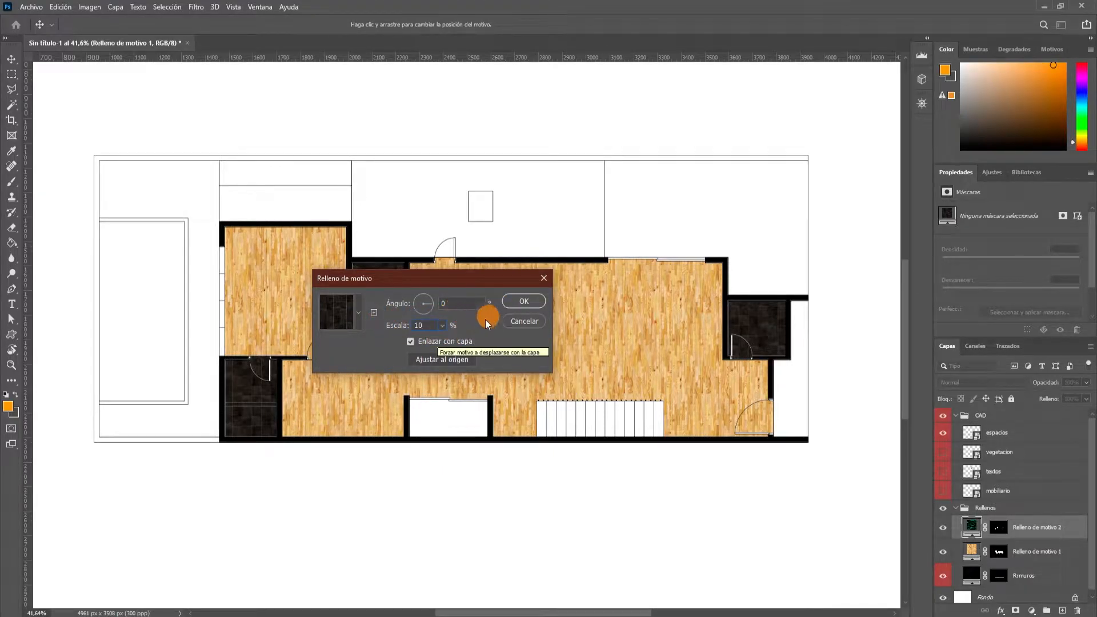
{"action": "left_click", "coordinate": [520, 301]}
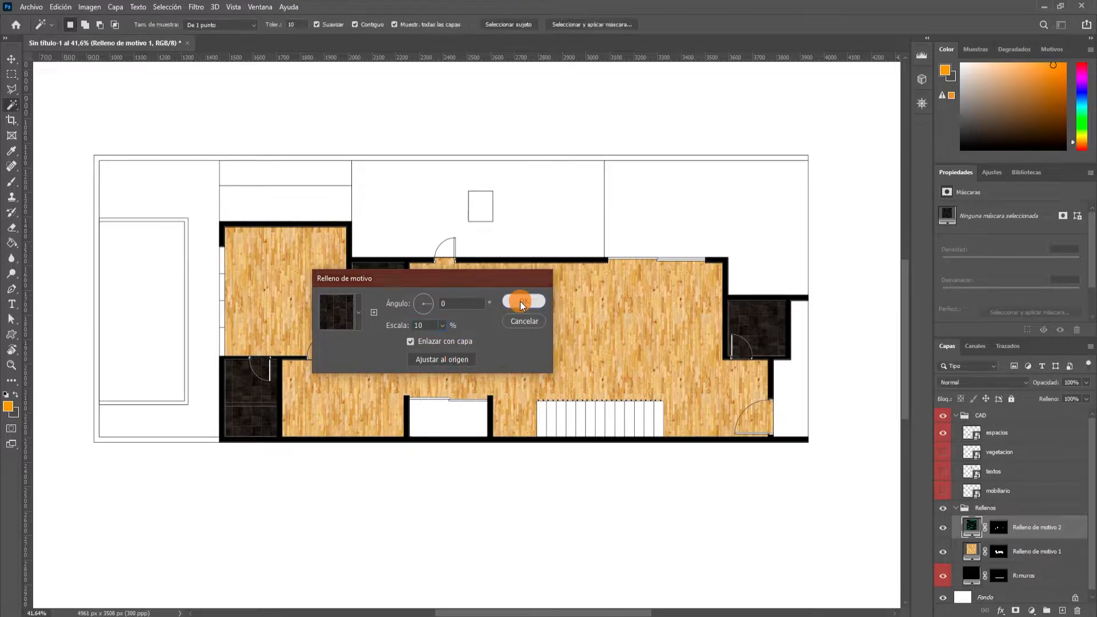
Select the planter strip above the upper-left room, the small square planter, and the small patio along the lower wall.
{"action": "scroll", "coordinate": [352, 347], "scroll_direction": "down", "scroll_amount": 5}
{"action": "scroll", "coordinate": [345, 351], "scroll_direction": "up", "scroll_amount": 6}
{"action": "scroll", "coordinate": [343, 358], "scroll_direction": "down", "scroll_amount": 4}
{"action": "scroll", "coordinate": [452, 389], "scroll_direction": "up", "scroll_amount": 3}
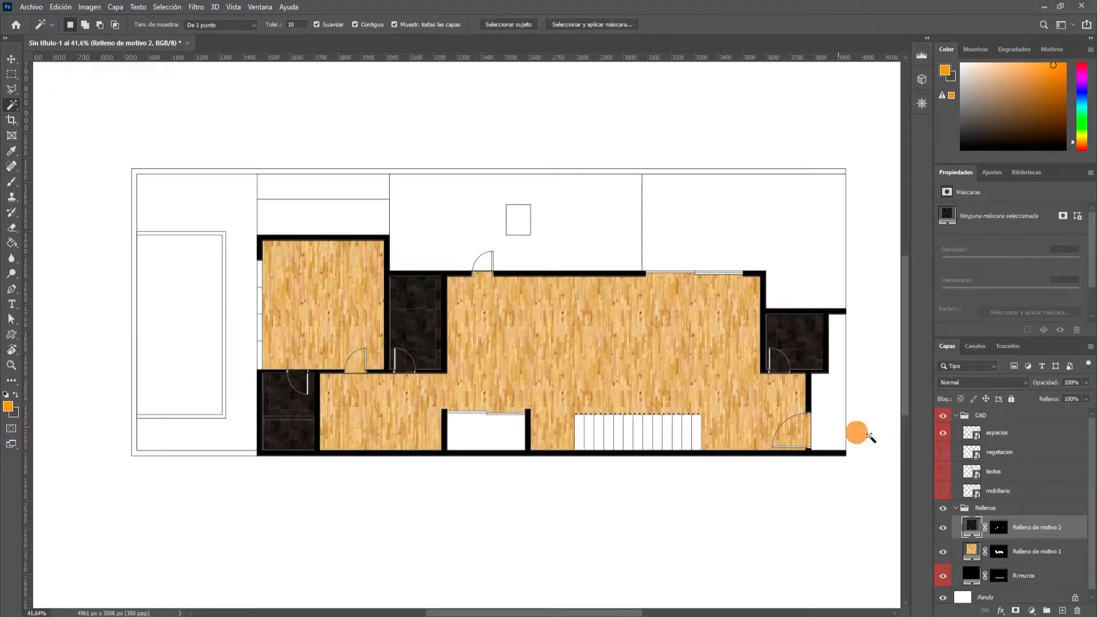
{"action": "scroll", "coordinate": [485, 445], "scroll_direction": "up", "scroll_amount": 2}
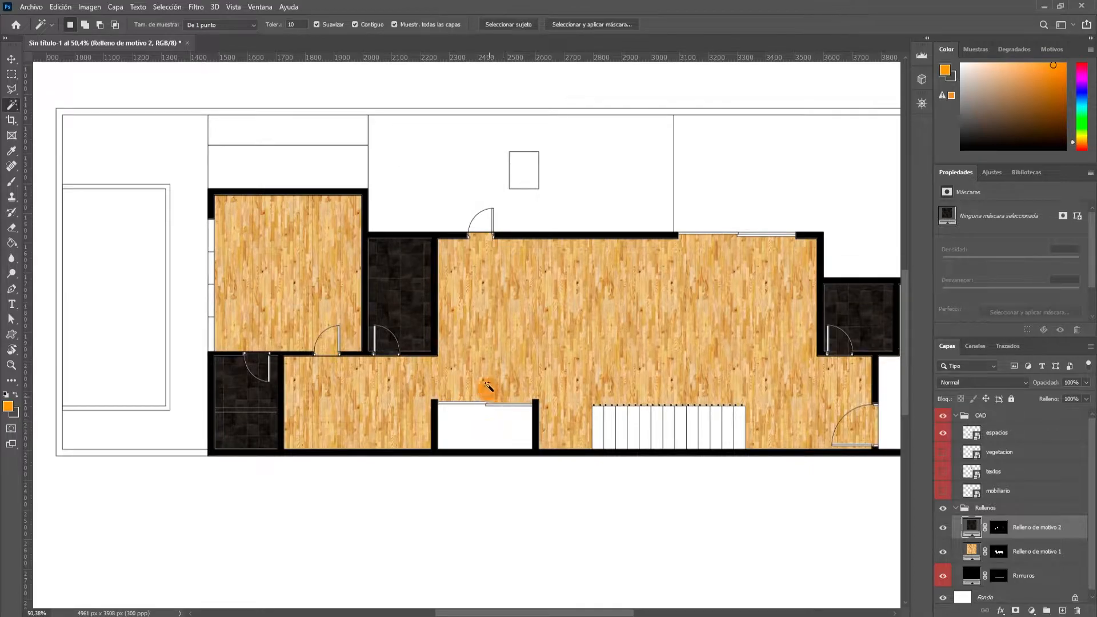
{"action": "left_click", "coordinate": [331, 137]}
{"action": "left_click", "coordinate": [523, 185], "text": "shift"}
{"action": "left_click", "coordinate": [490, 428], "text": "shift"}
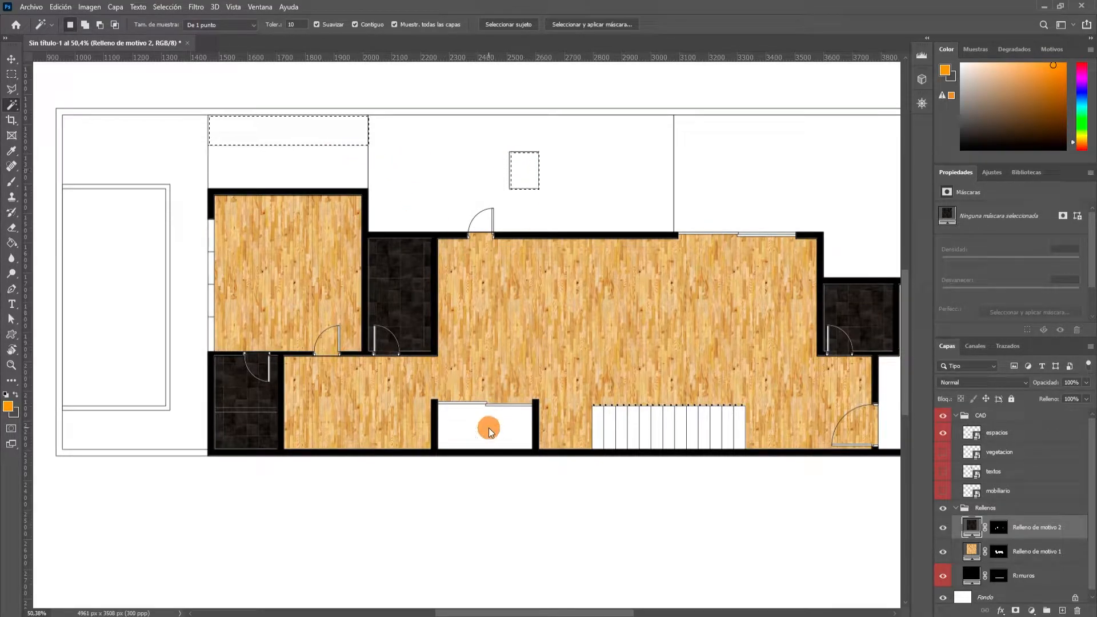
Create a pattern fill layer over the selected planters and patio using the grass pattern at 10% scale.
{"action": "left_click", "coordinate": [1032, 610]}
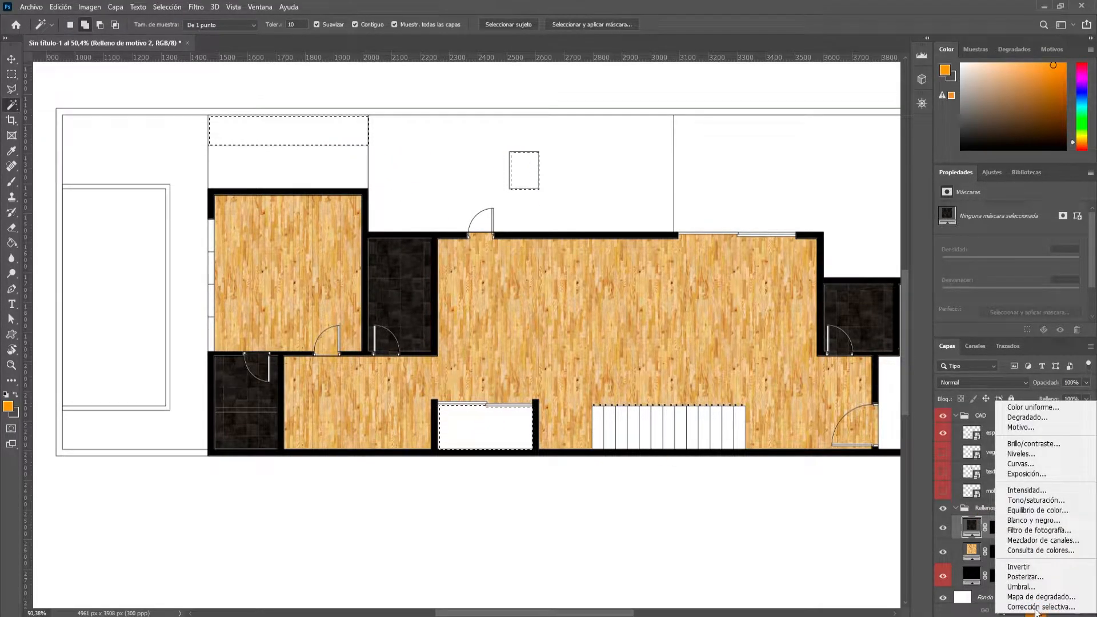
{"action": "left_click", "coordinate": [1021, 427]}
{"action": "left_click", "coordinate": [360, 313]}
{"action": "scroll", "coordinate": [356, 360], "scroll_direction": "down", "scroll_amount": 5}
{"action": "scroll", "coordinate": [367, 374], "scroll_direction": "down", "scroll_amount": 3}
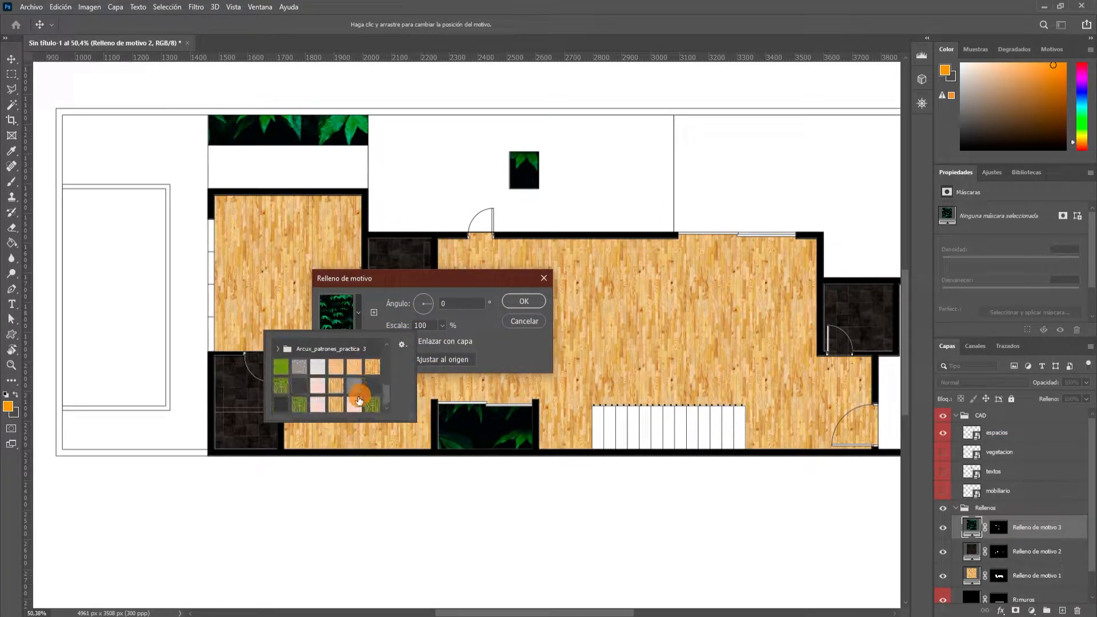
{"action": "left_click", "coordinate": [372, 404]}
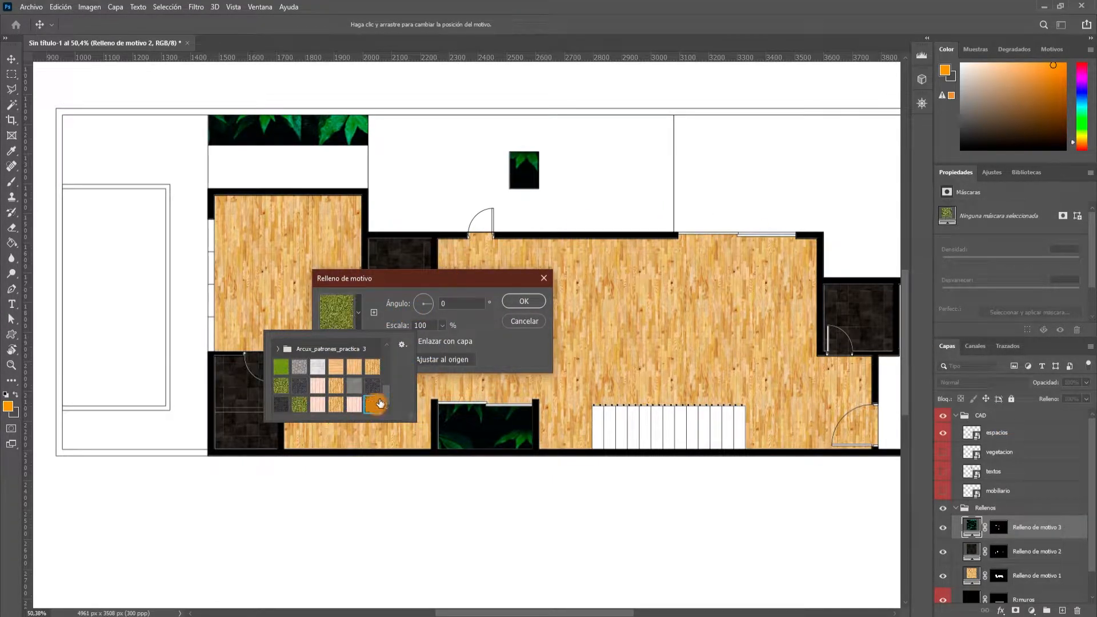
{"action": "left_click", "coordinate": [440, 313]}
{"action": "left_click", "coordinate": [407, 327]}
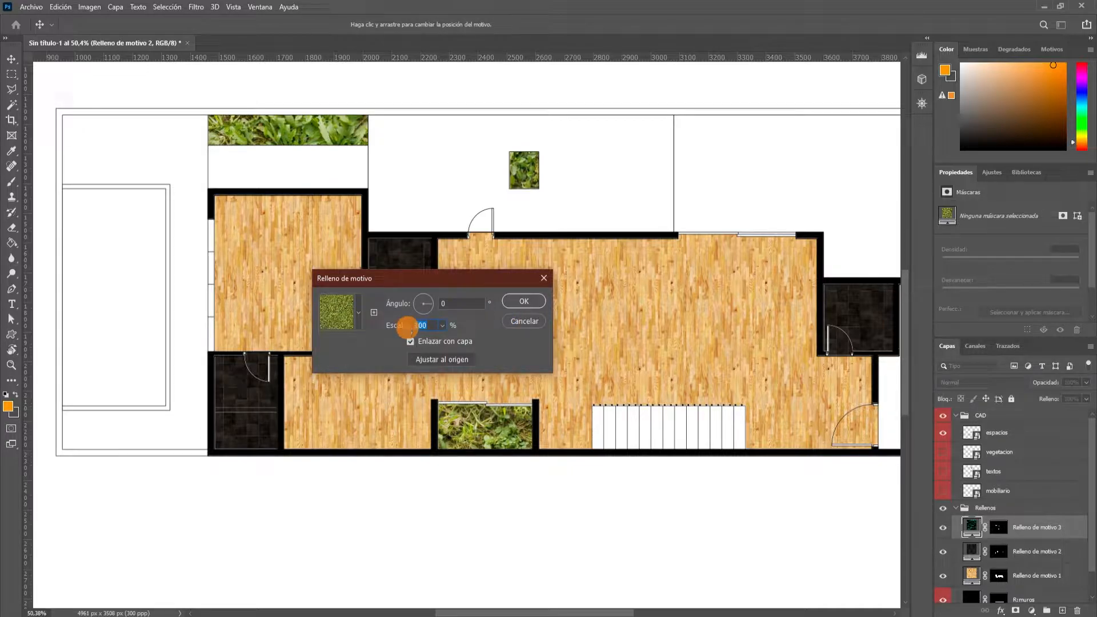
{"action": "type", "text": "10"}
{"action": "left_click", "coordinate": [519, 305]}
Select the exterior paved areas around the pool and along the upper side, plus the entrance area on the plan's right side.
{"action": "key", "text": "w"}
{"action": "scroll", "coordinate": [519, 318], "scroll_direction": "down", "scroll_amount": 3}
{"action": "scroll", "coordinate": [595, 257], "scroll_direction": "up", "scroll_amount": 3}
{"action": "scroll", "coordinate": [288, 308], "scroll_direction": "down", "scroll_amount": 3}
{"action": "scroll", "coordinate": [190, 441], "scroll_direction": "up", "scroll_amount": 3}
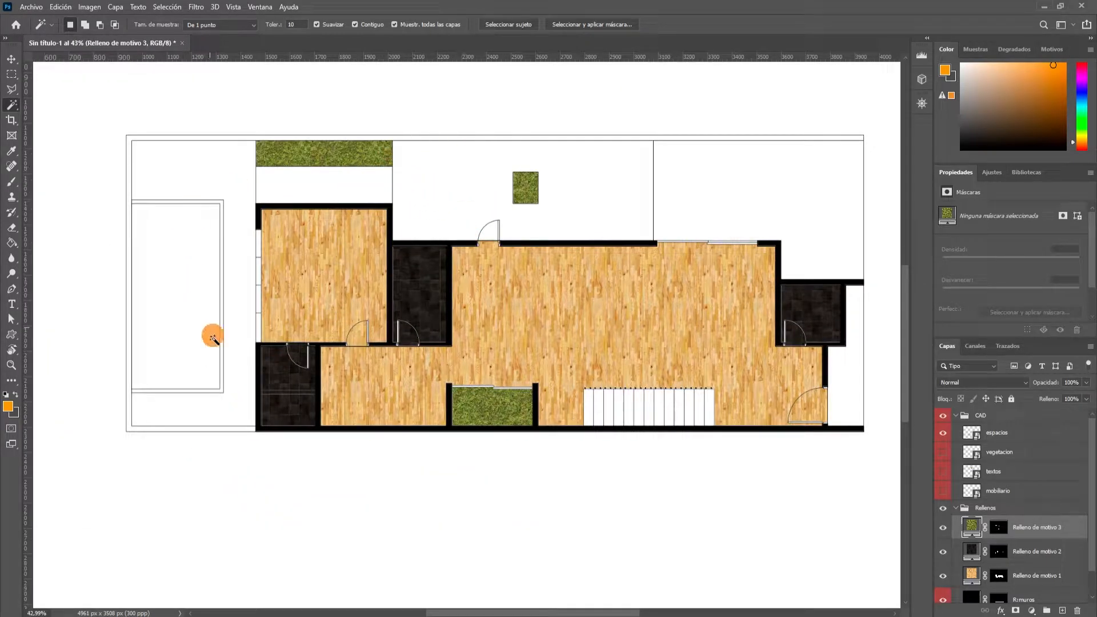
{"action": "left_click", "coordinate": [233, 179]}
{"action": "left_click", "coordinate": [277, 183], "text": "shift"}
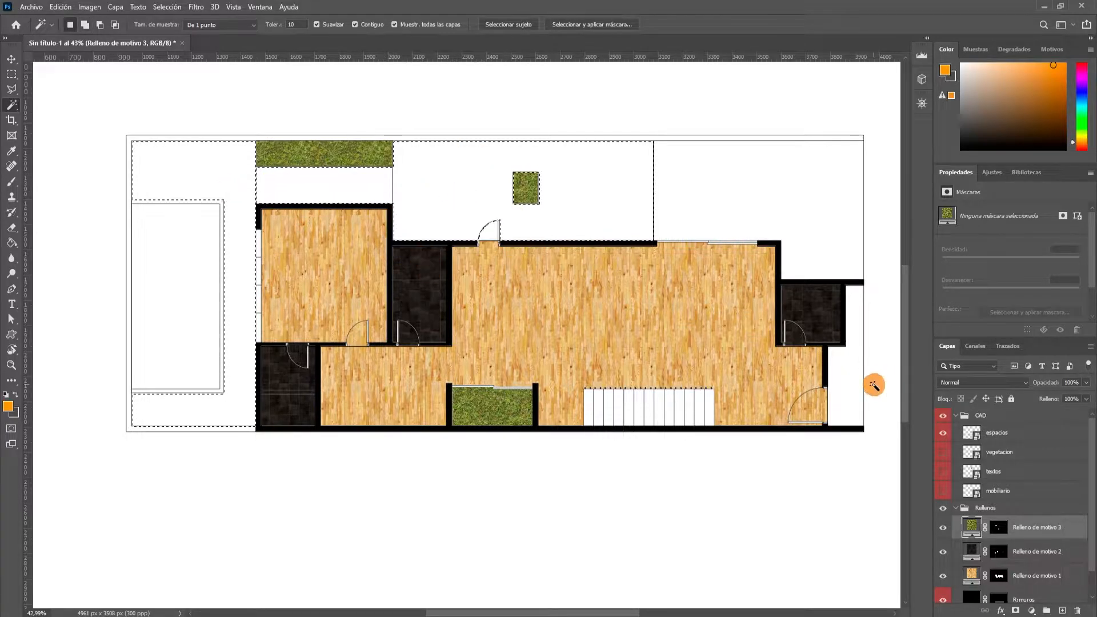
{"action": "scroll", "coordinate": [869, 378], "scroll_direction": "up", "scroll_amount": 5}
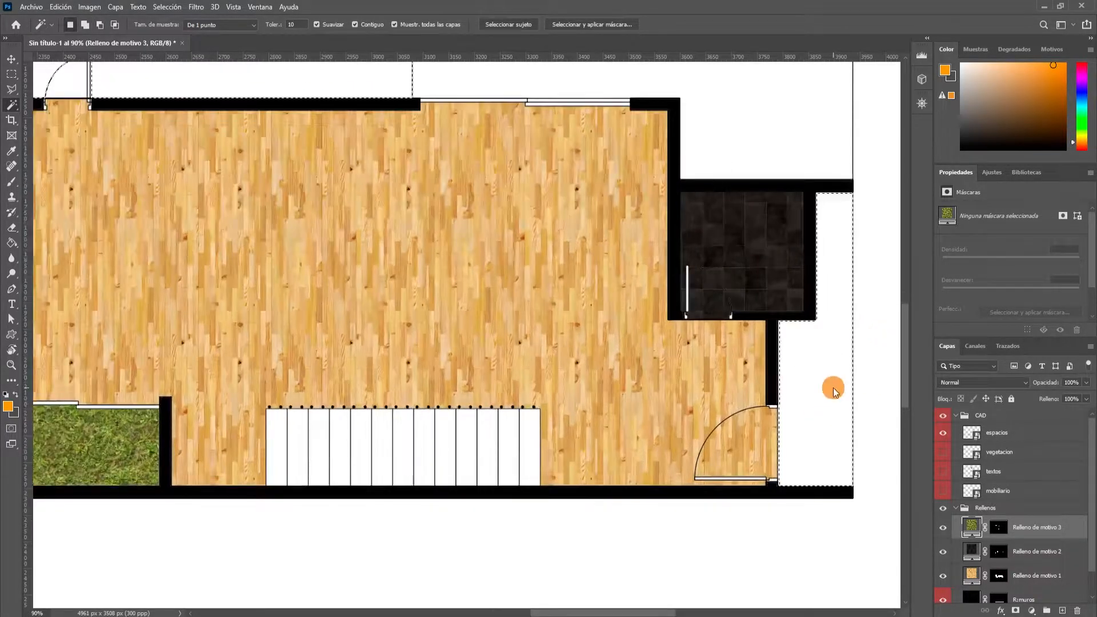
{"action": "scroll", "coordinate": [832, 386], "scroll_direction": "down", "scroll_amount": 5}
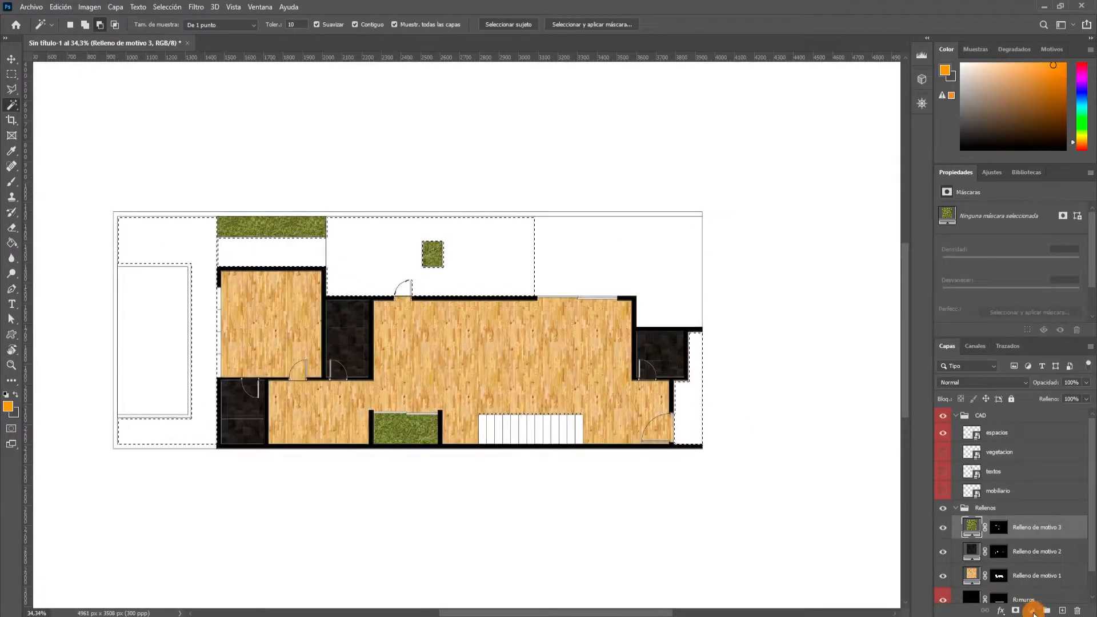
Create a pattern fill layer over the selected exterior areas using the pale pink plank pattern at 10% scale and a 90° angle.
{"action": "left_click", "coordinate": [1032, 610]}
{"action": "left_click", "coordinate": [1020, 426]}
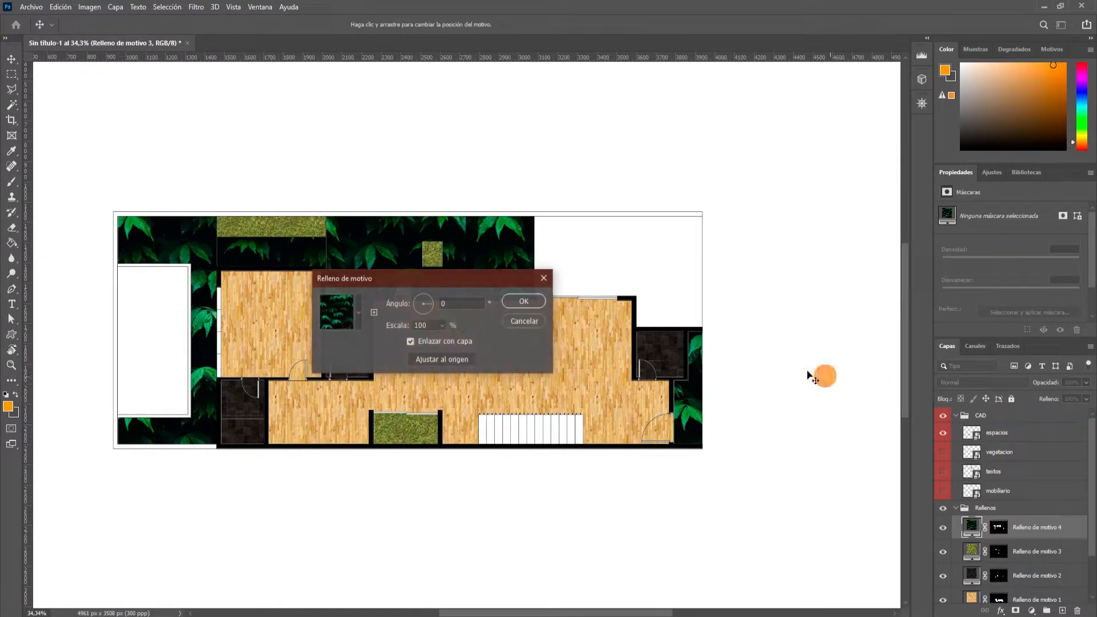
{"action": "left_click", "coordinate": [358, 314]}
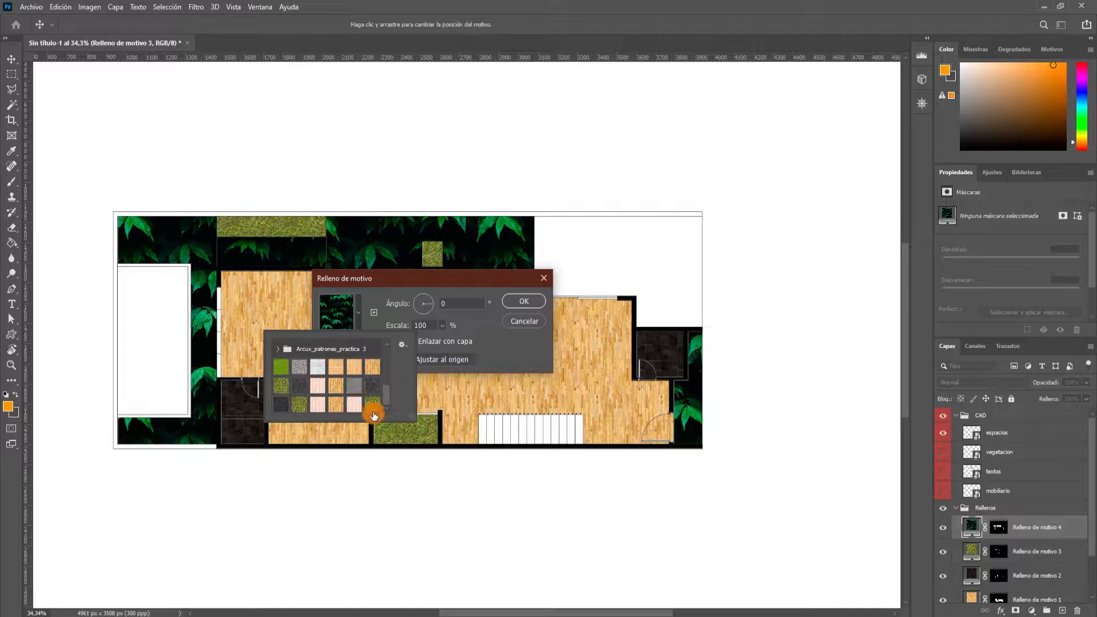
{"action": "left_click", "coordinate": [319, 388]}
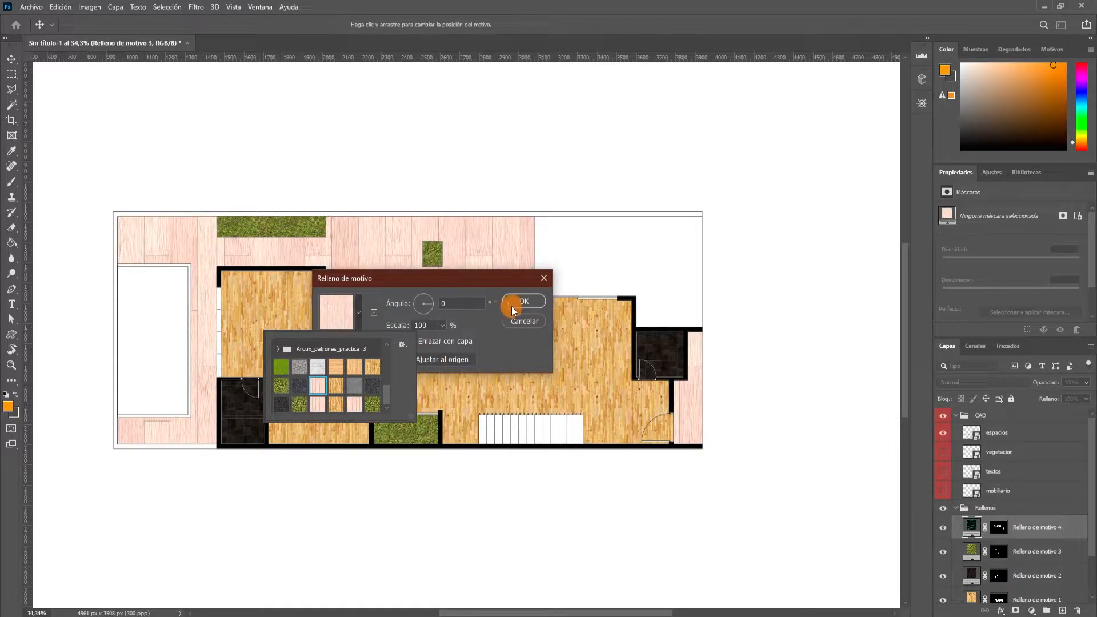
{"action": "left_click", "coordinate": [428, 326]}
{"action": "type", "text": "10"}
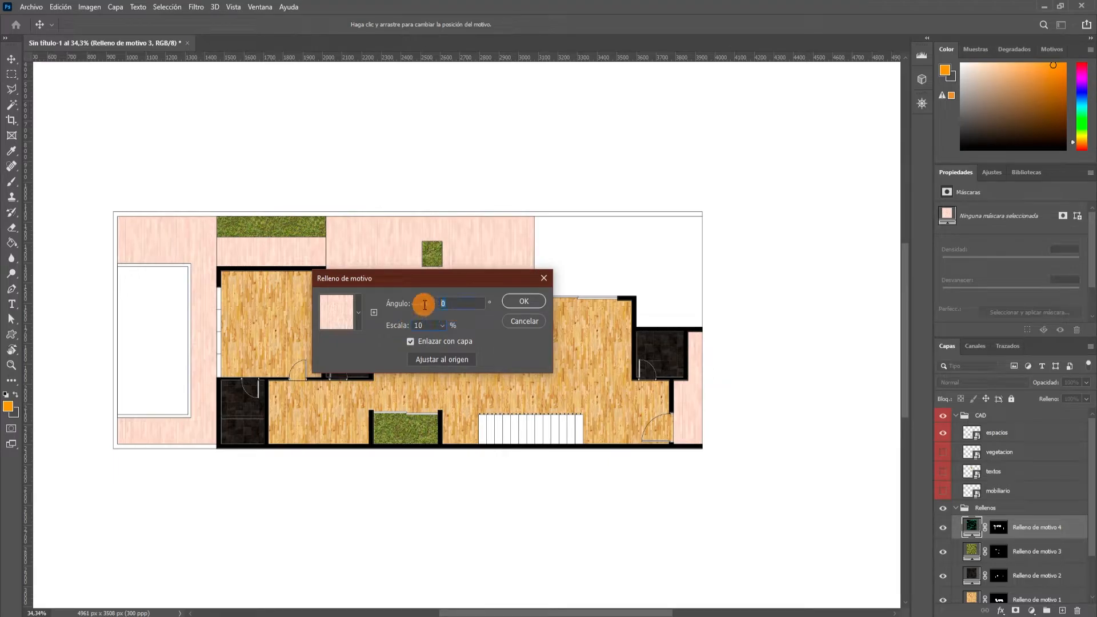
{"action": "type", "text": "90"}
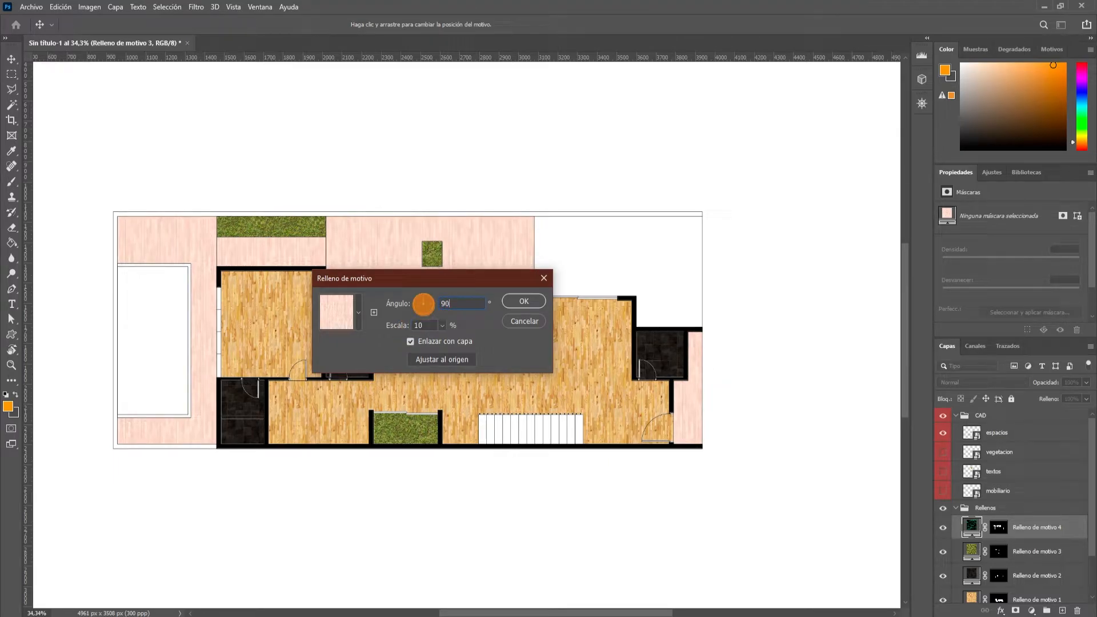
{"action": "left_click", "coordinate": [522, 301]}
Select the unfilled terrace door swing and paint it white on the plank fill's layer mask, then clear the selection.
{"action": "scroll", "coordinate": [414, 286], "scroll_direction": "up", "scroll_amount": 5}
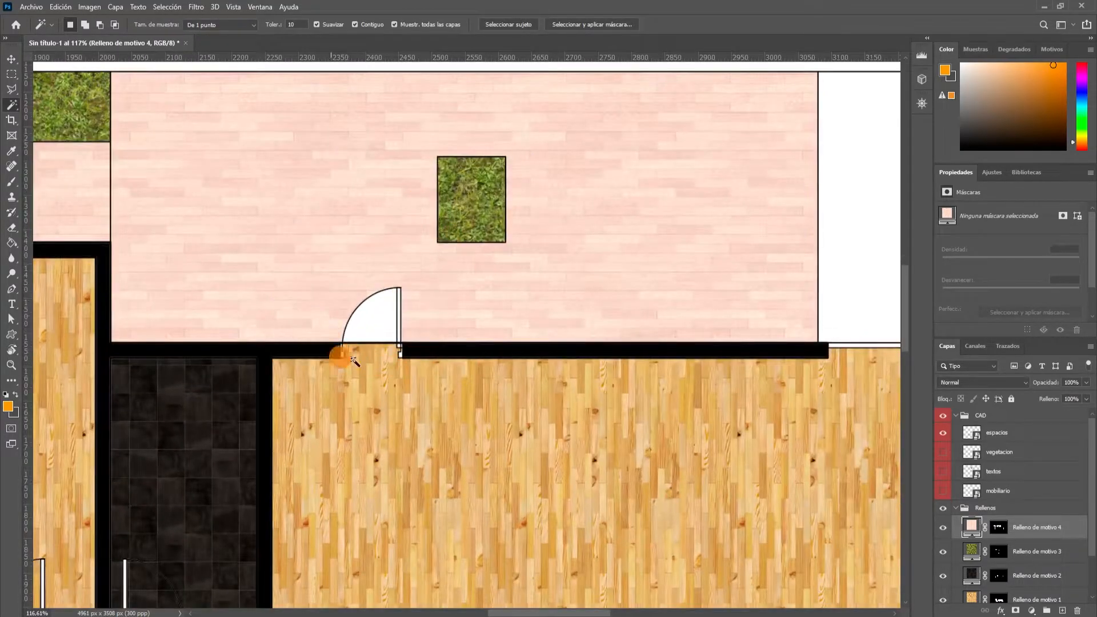
{"action": "scroll", "coordinate": [343, 334], "scroll_direction": "down", "scroll_amount": 3}
{"action": "scroll", "coordinate": [343, 334], "scroll_direction": "up", "scroll_amount": 4}
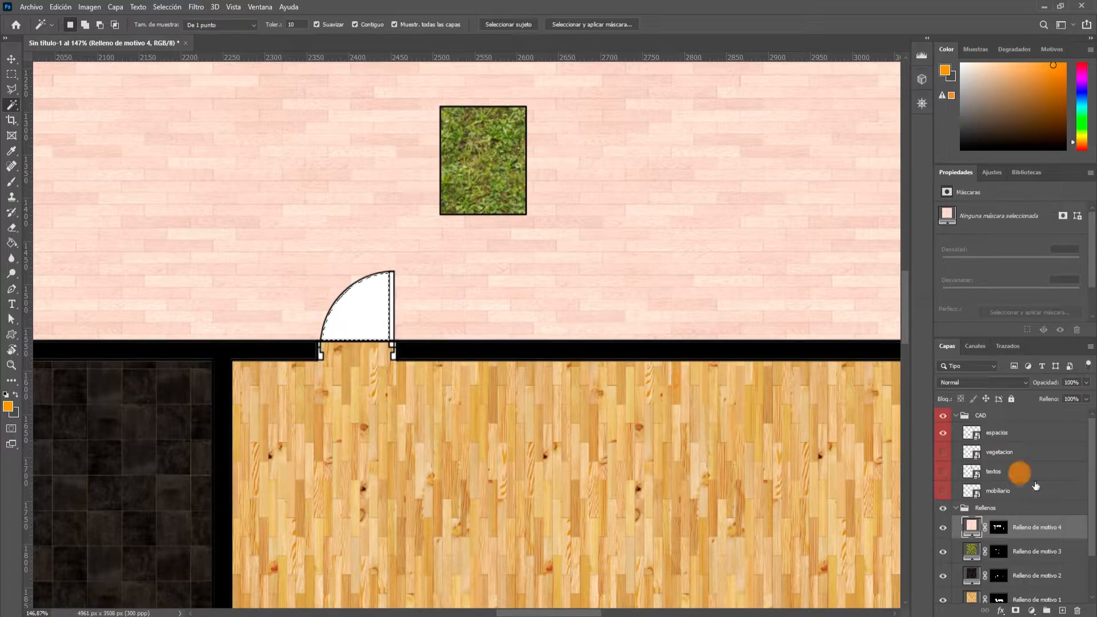
{"action": "left_click", "coordinate": [995, 532]}
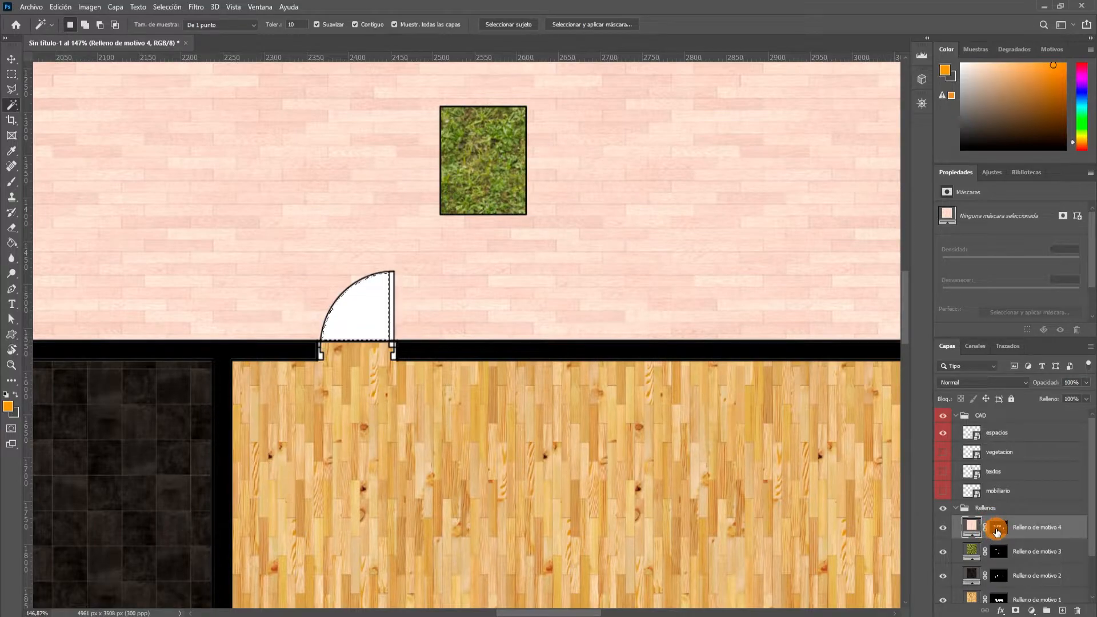
{"action": "left_click", "coordinate": [996, 531]}
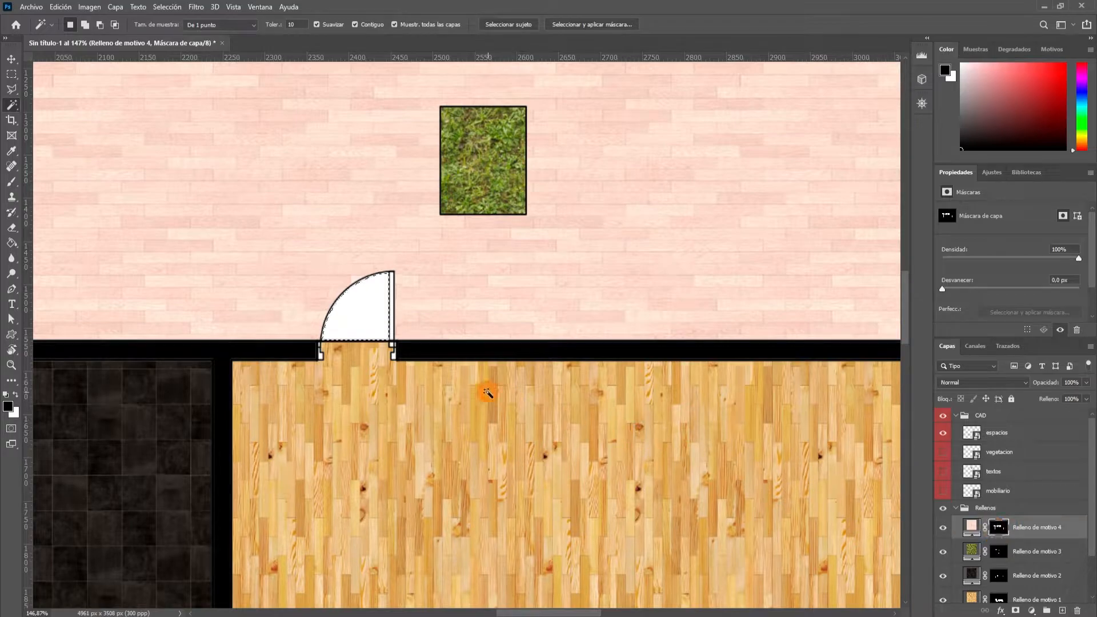
{"action": "key", "text": "b"}
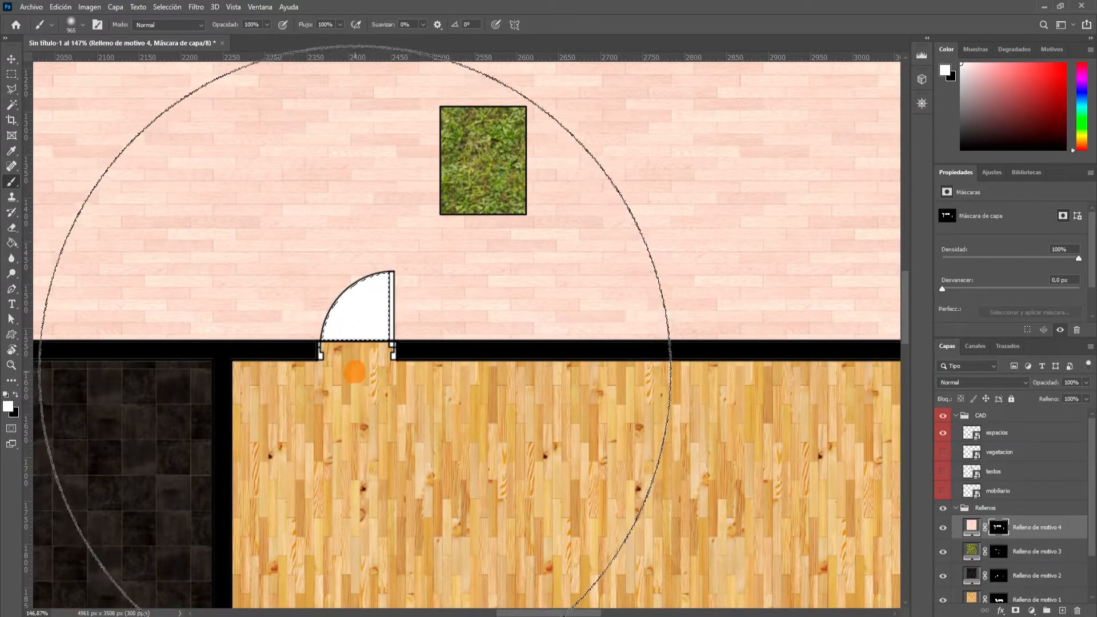
{"action": "key", "text": "x"}
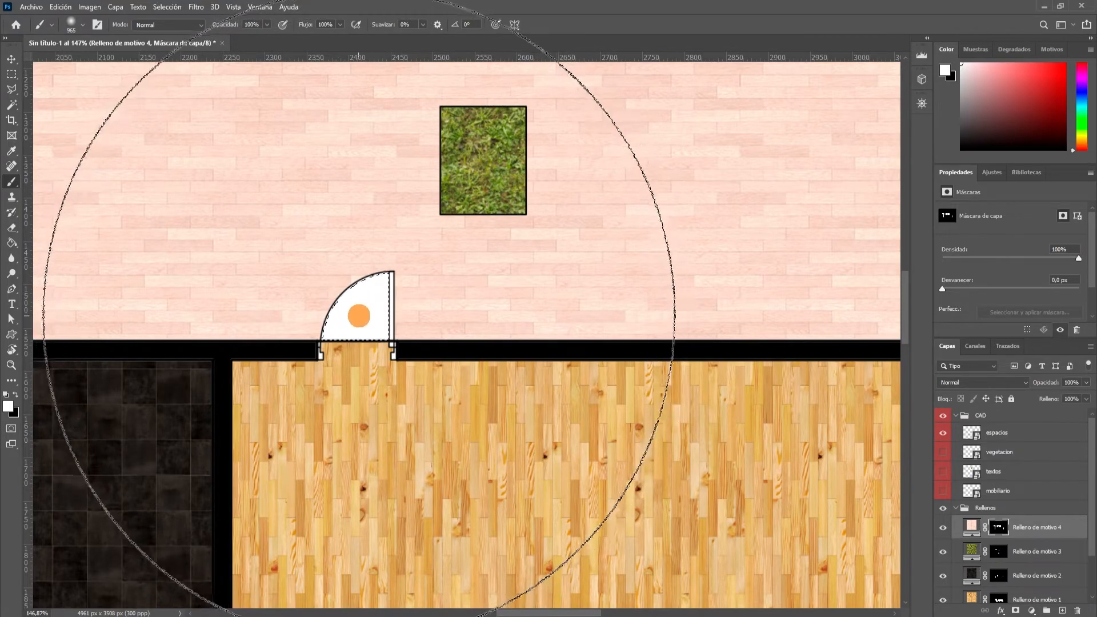
{"action": "left_click", "coordinate": [360, 314]}
{"action": "key", "text": "w"}
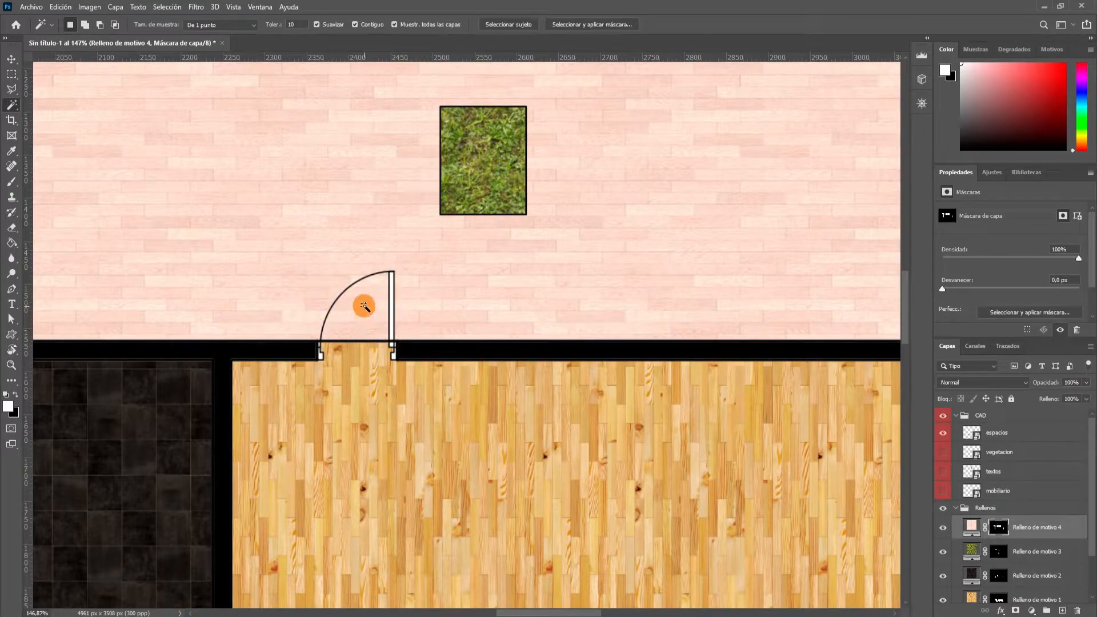
Select the large blank exterior area at the plan's upper right.
{"action": "scroll", "coordinate": [359, 305], "scroll_direction": "down", "scroll_amount": 2}
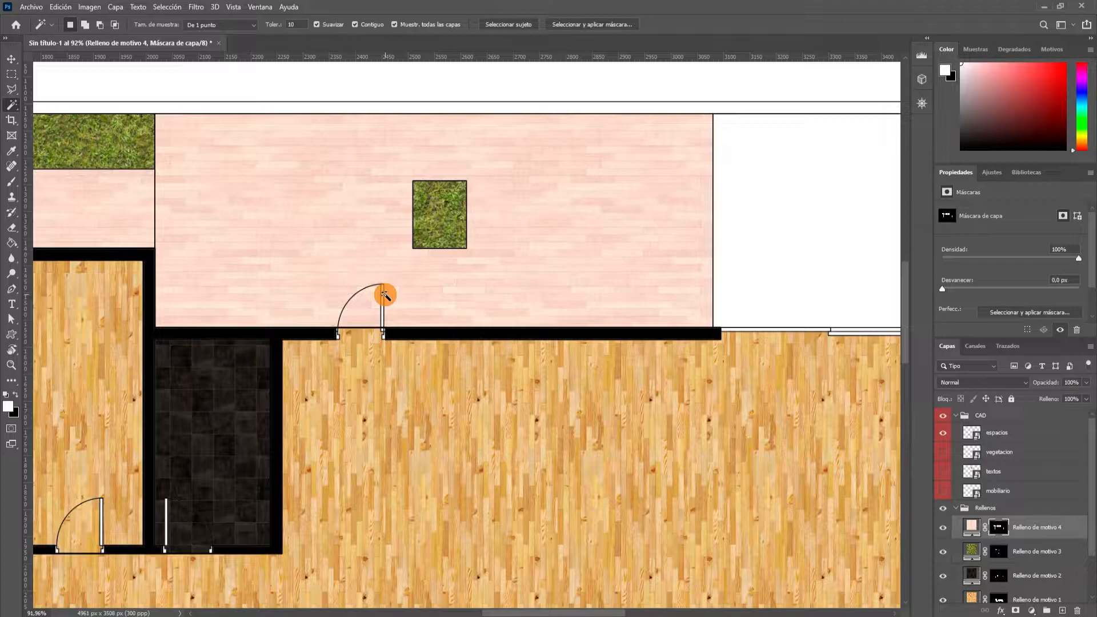
{"action": "scroll", "coordinate": [423, 301], "scroll_direction": "down", "scroll_amount": 3}
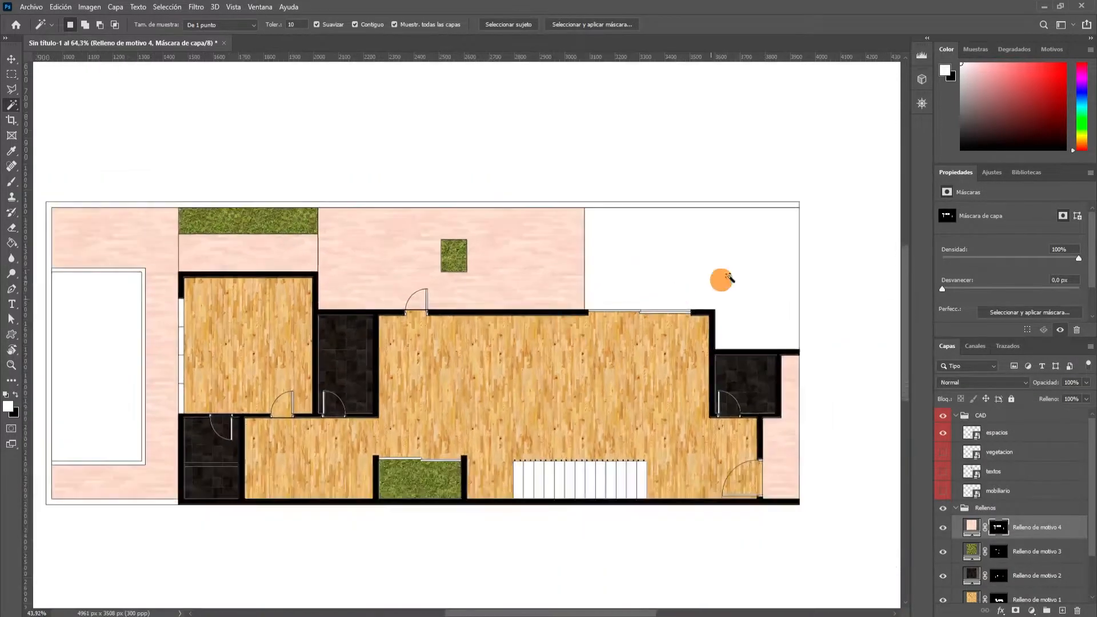
{"action": "scroll", "coordinate": [687, 280], "scroll_direction": "up", "scroll_amount": 1}
{"action": "left_click", "coordinate": [717, 290]}
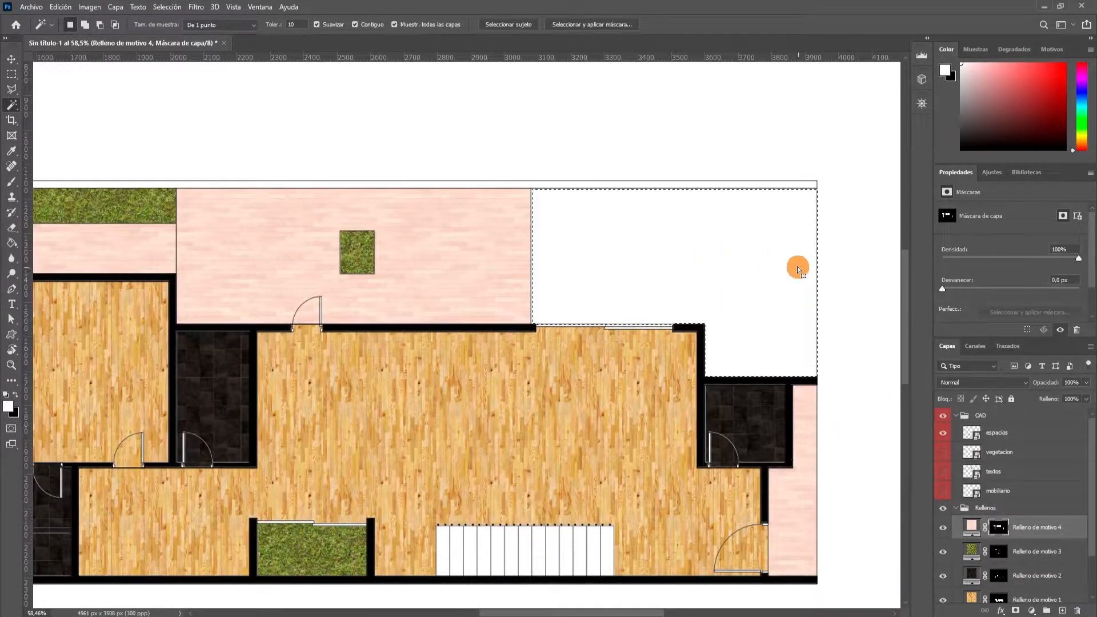
Create a pattern fill layer over the selected exterior area using the dark asphalt pattern at 8% scale.
{"action": "left_click", "coordinate": [1033, 610]}
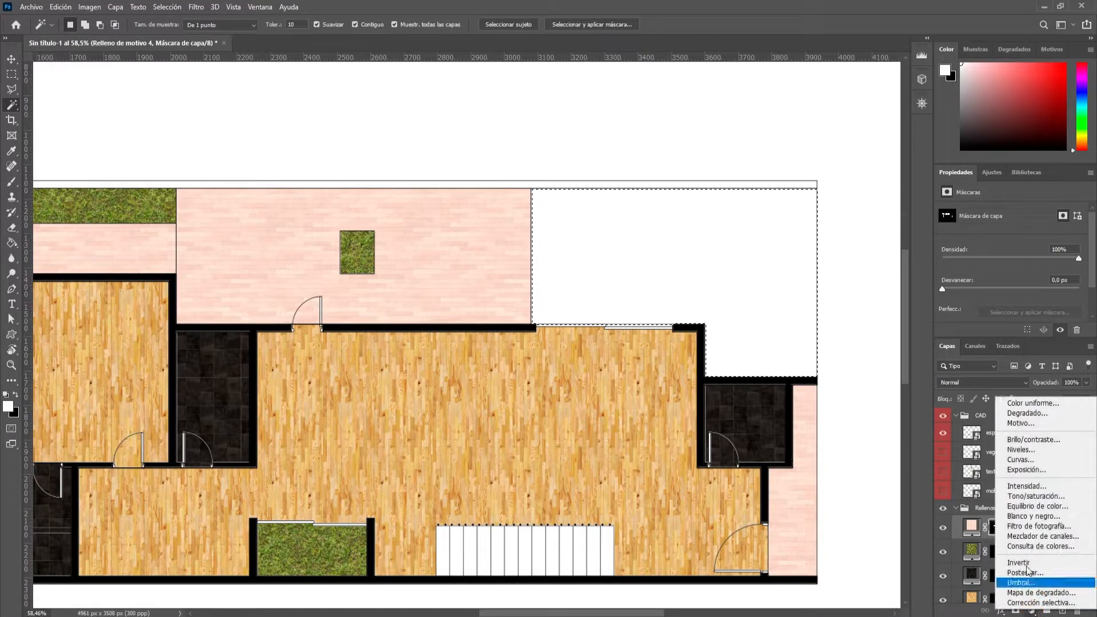
{"action": "left_click", "coordinate": [1047, 431]}
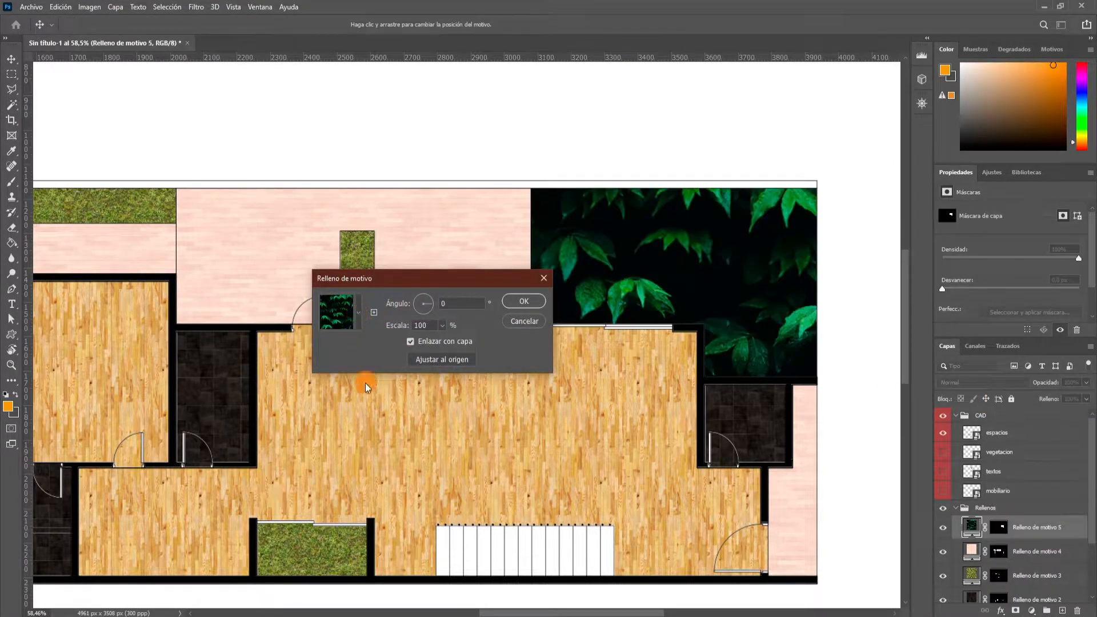
{"action": "left_click", "coordinate": [359, 313]}
{"action": "left_click", "coordinate": [371, 387]}
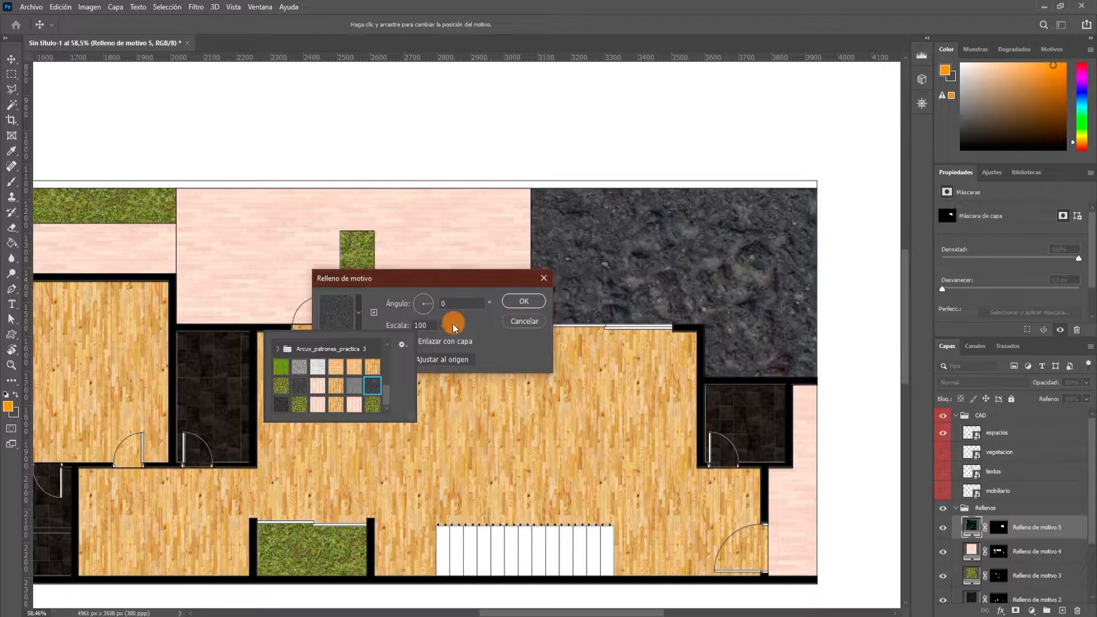
{"action": "left_click", "coordinate": [426, 325]}
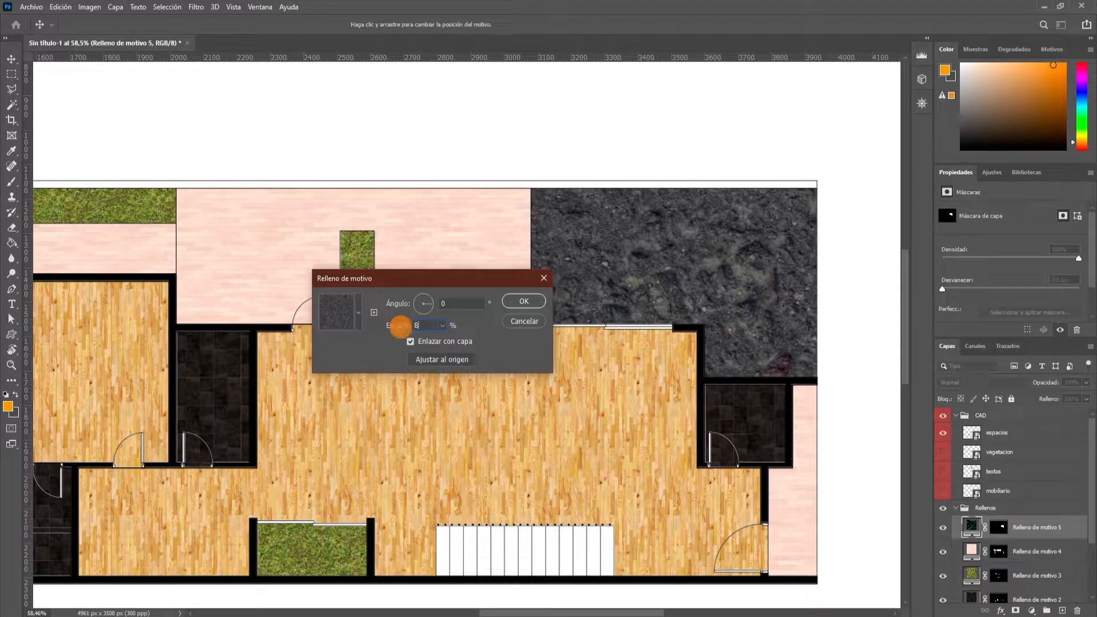
{"action": "type", "text": "8"}
{"action": "left_click", "coordinate": [523, 301]}
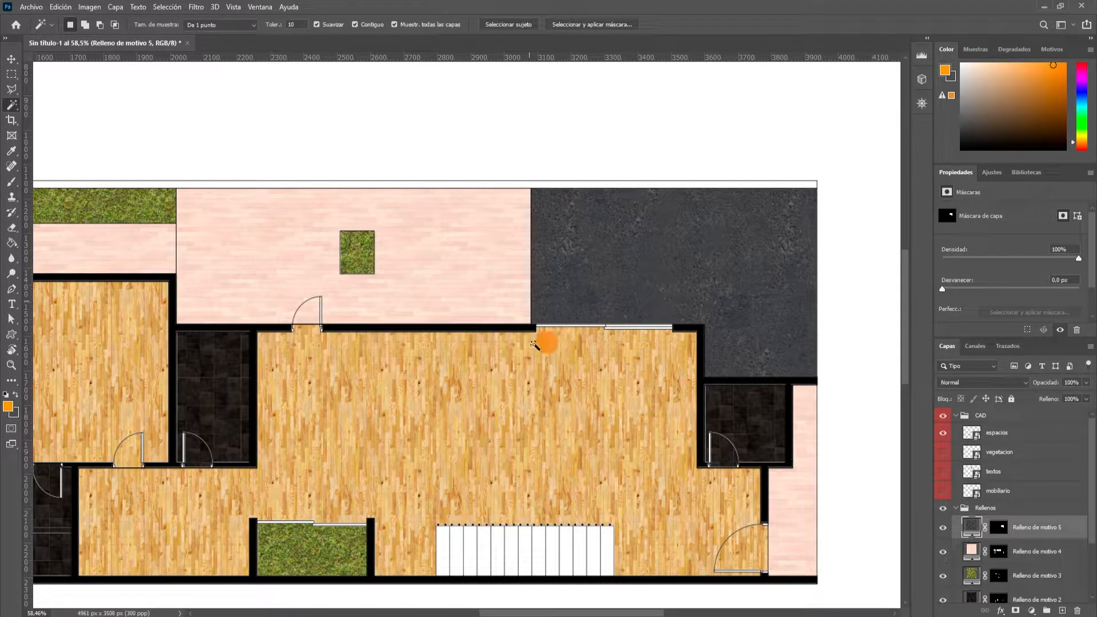
Select the blank pool interior and create a pattern fill layer over it using the blue mosaic tile pattern at 8% scale.
{"action": "scroll", "coordinate": [554, 340], "scroll_direction": "down", "scroll_amount": 3}
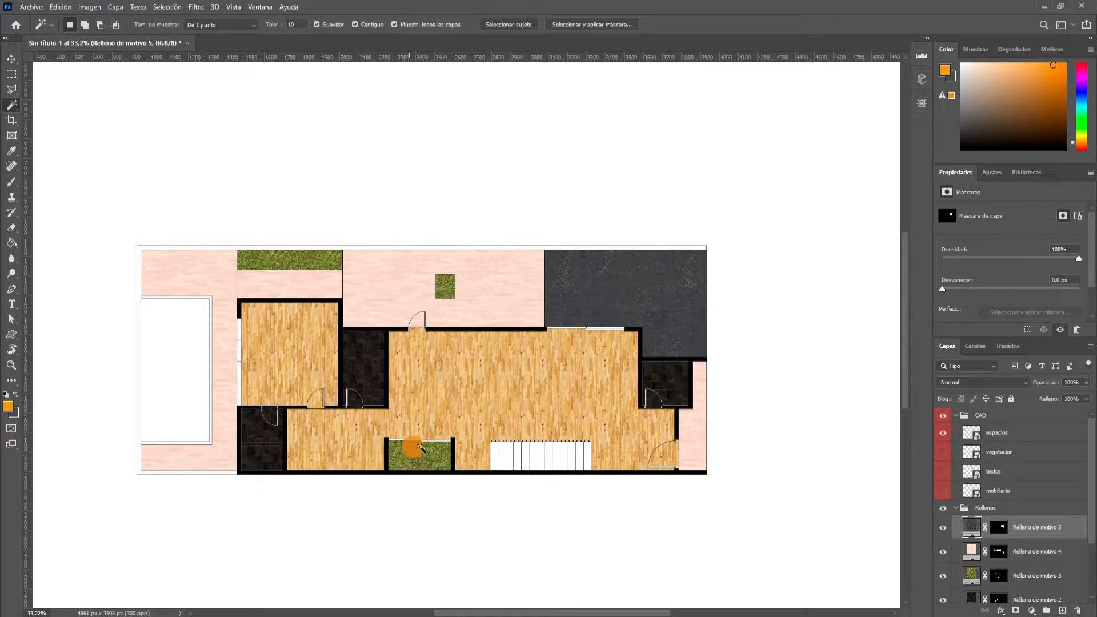
{"action": "scroll", "coordinate": [374, 437], "scroll_direction": "down", "scroll_amount": 2}
{"action": "scroll", "coordinate": [368, 421], "scroll_direction": "up", "scroll_amount": 3}
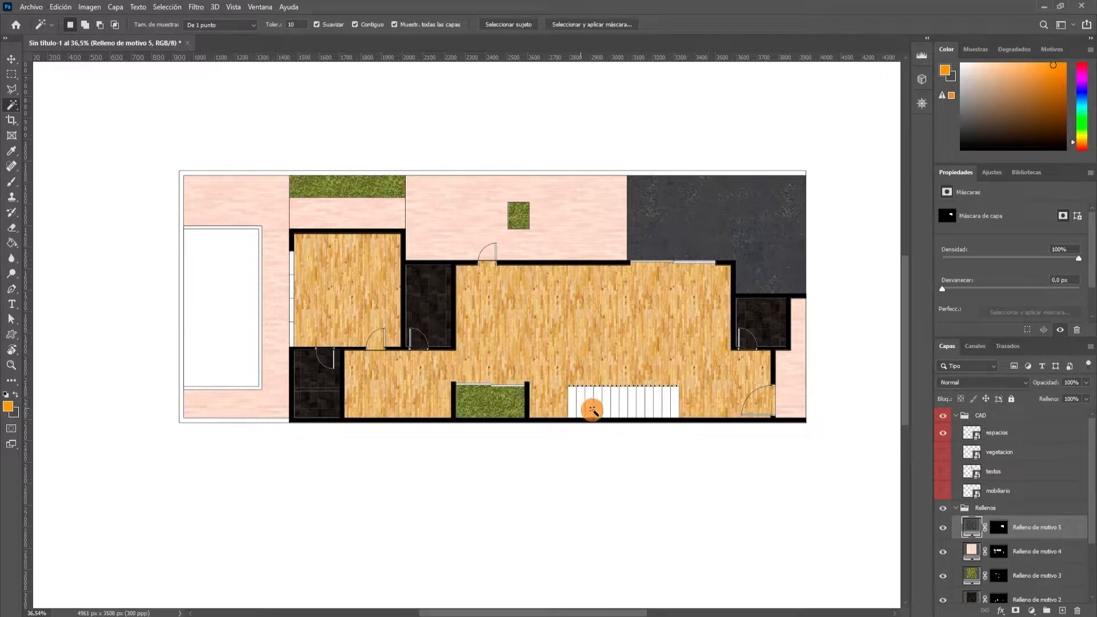
{"action": "scroll", "coordinate": [237, 326], "scroll_direction": "up", "scroll_amount": 3}
{"action": "left_click", "coordinate": [251, 232]}
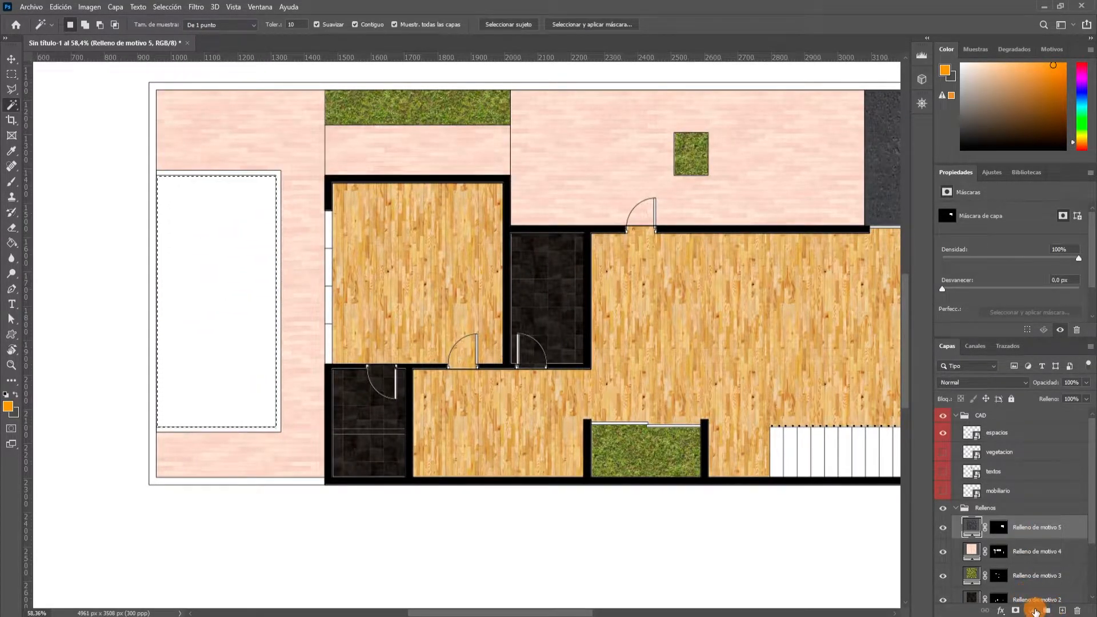
{"action": "left_click", "coordinate": [1031, 610]}
{"action": "left_click", "coordinate": [1022, 422]}
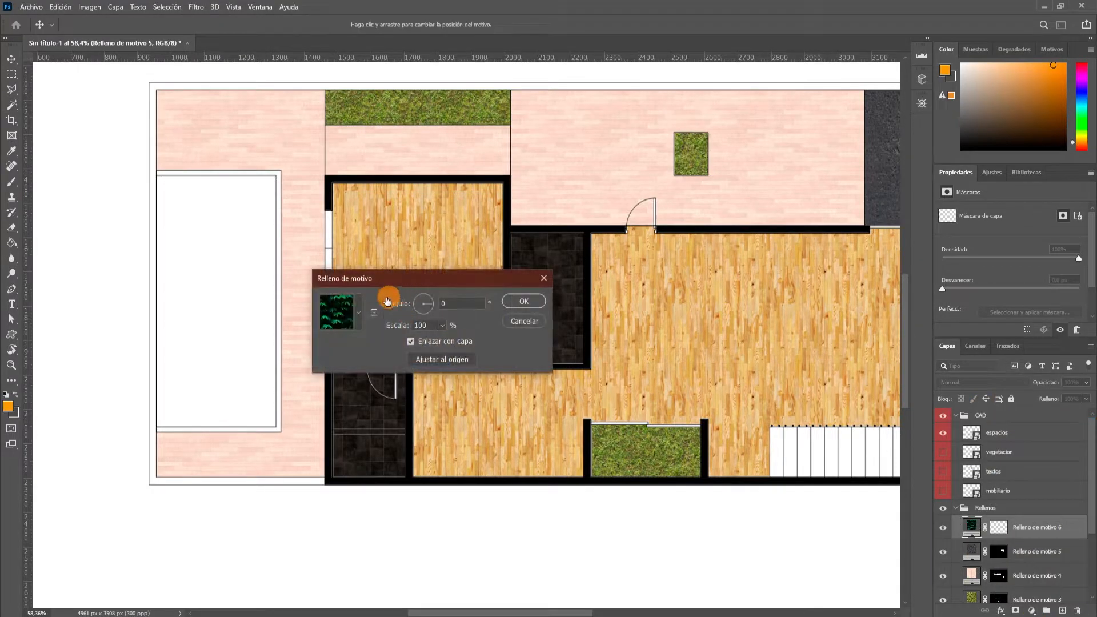
{"action": "left_click", "coordinate": [359, 313]}
{"action": "scroll", "coordinate": [337, 388], "scroll_direction": "up", "scroll_amount": 2}
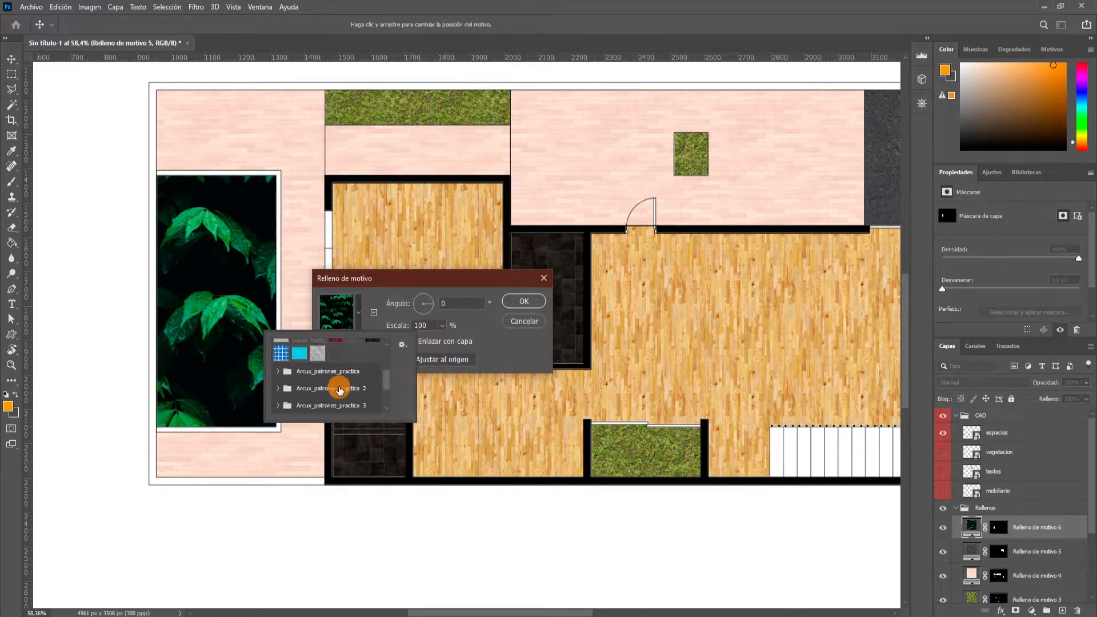
{"action": "left_click", "coordinate": [280, 354]}
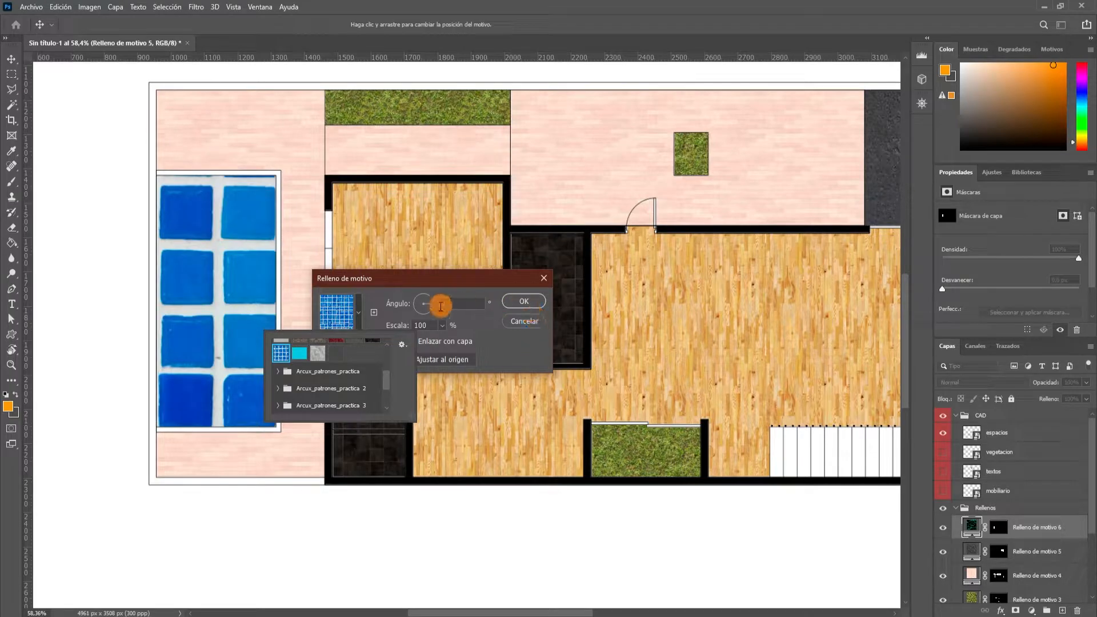
{"action": "left_click", "coordinate": [408, 325]}
{"action": "type", "text": "8"}
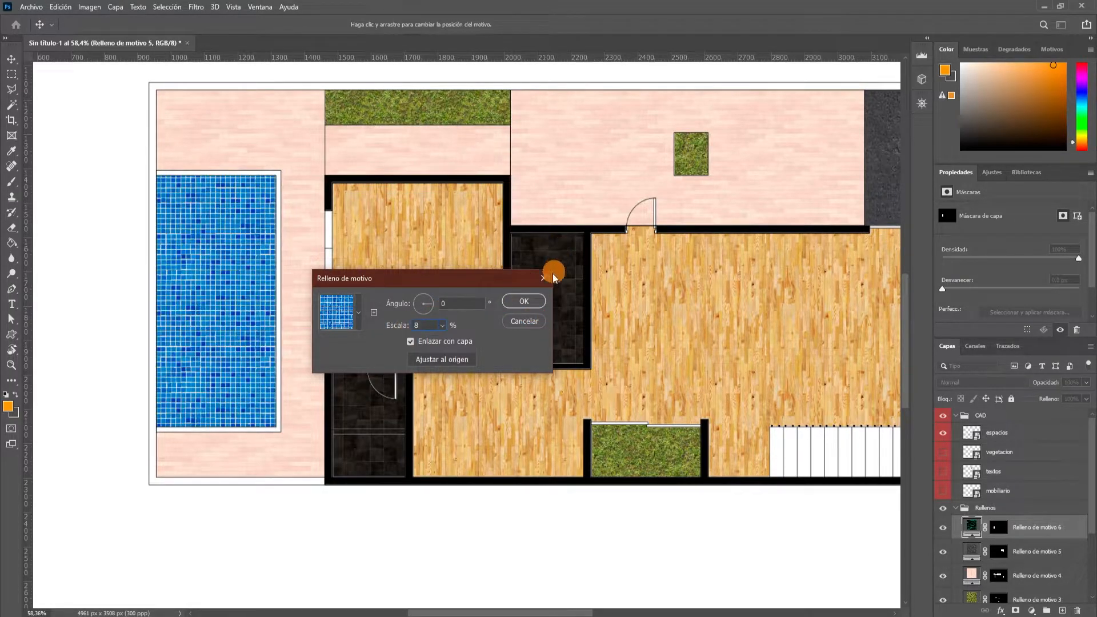
{"action": "left_click", "coordinate": [524, 301]}
{"action": "key", "text": "w"}
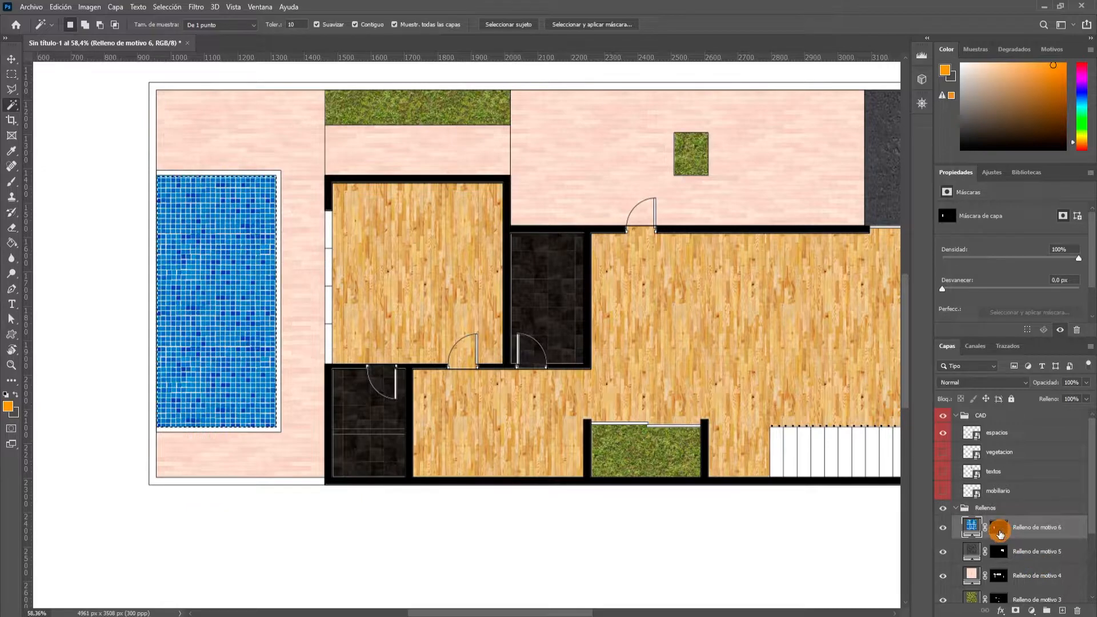
Create a second pattern fill layer over the selected pool interior using the turquoise water pattern.
{"action": "left_click", "coordinate": [942, 527]}
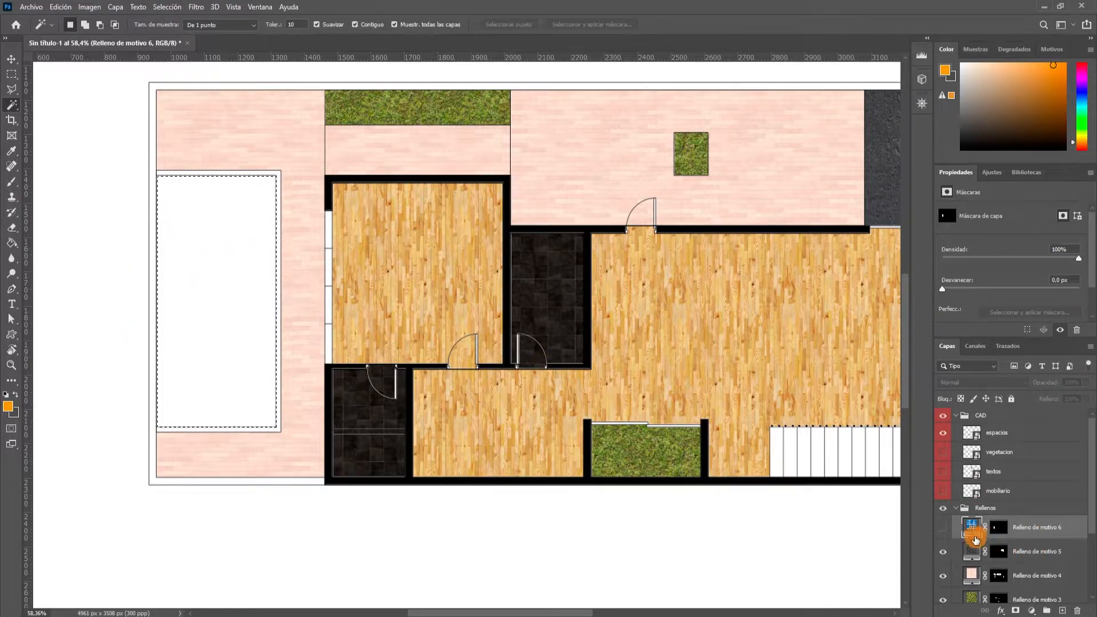
{"action": "left_click", "coordinate": [943, 527]}
{"action": "left_click", "coordinate": [1032, 611]}
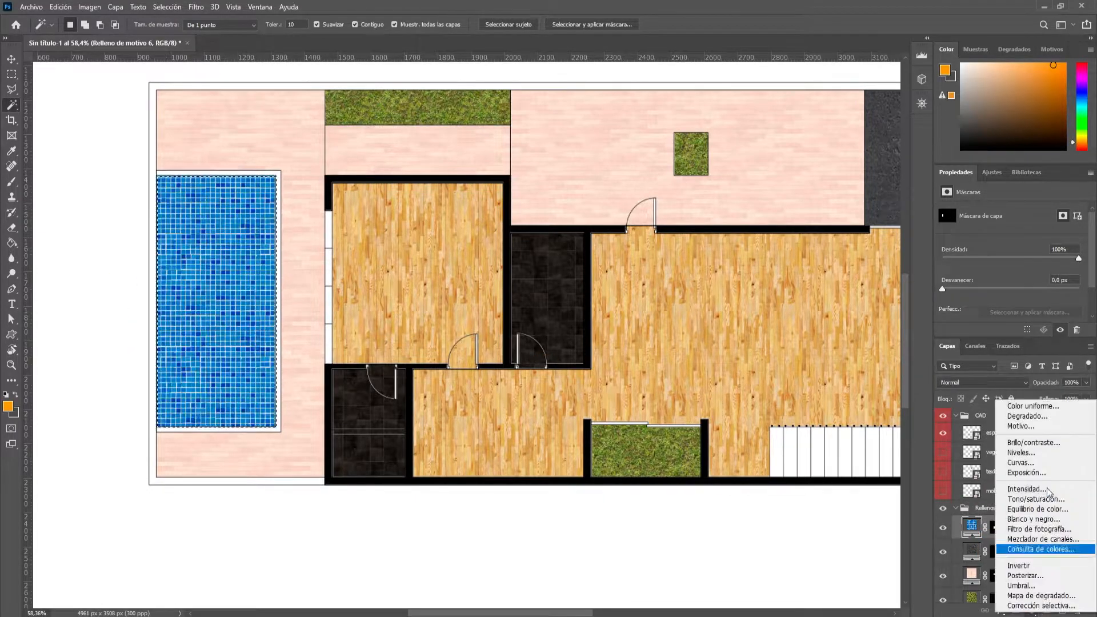
{"action": "left_click", "coordinate": [1032, 430]}
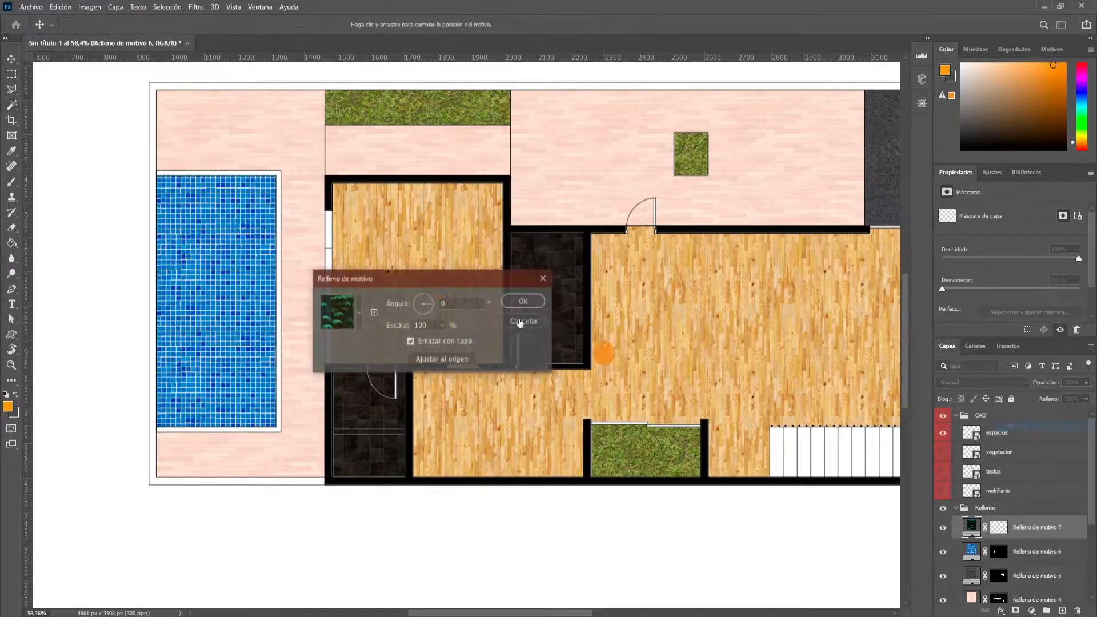
{"action": "left_click", "coordinate": [358, 312]}
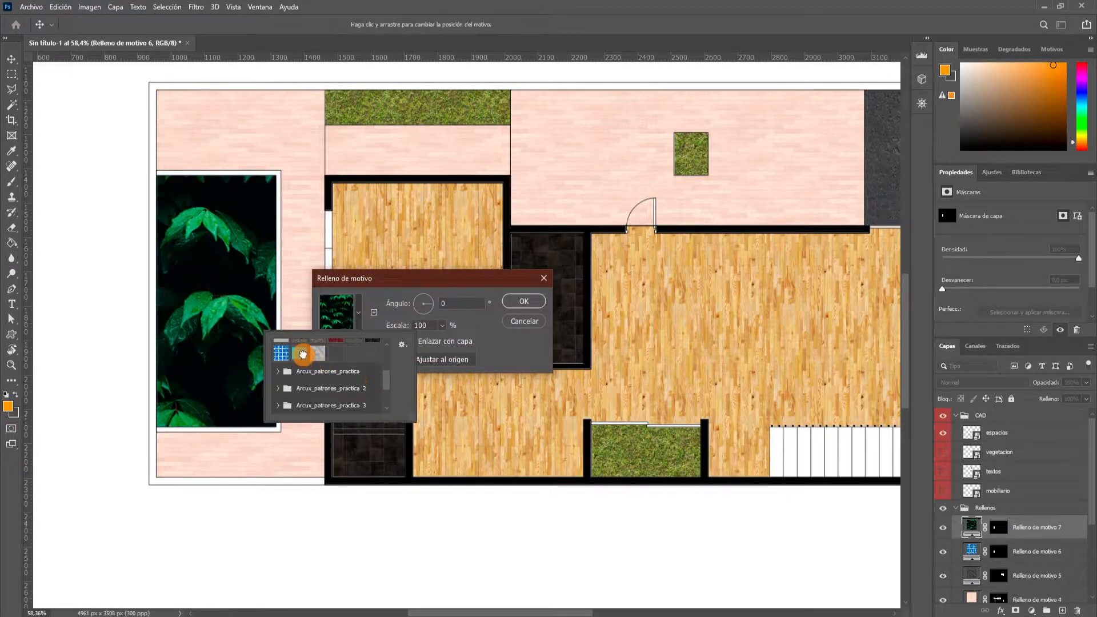
{"action": "left_click", "coordinate": [302, 354]}
{"action": "left_click", "coordinate": [524, 301]}
{"action": "key", "text": "w"}
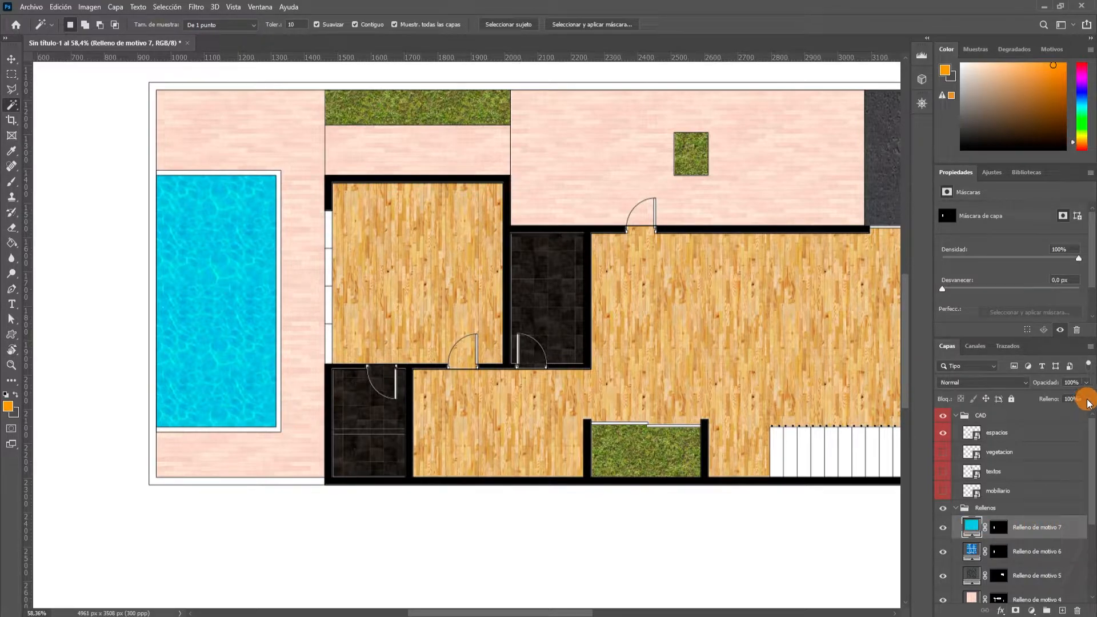
Set the water pattern layer's fill to 75% so the pool tiles show through.
{"action": "left_click_drag", "start_coordinate": [1076, 415], "coordinate": [1074, 415]}
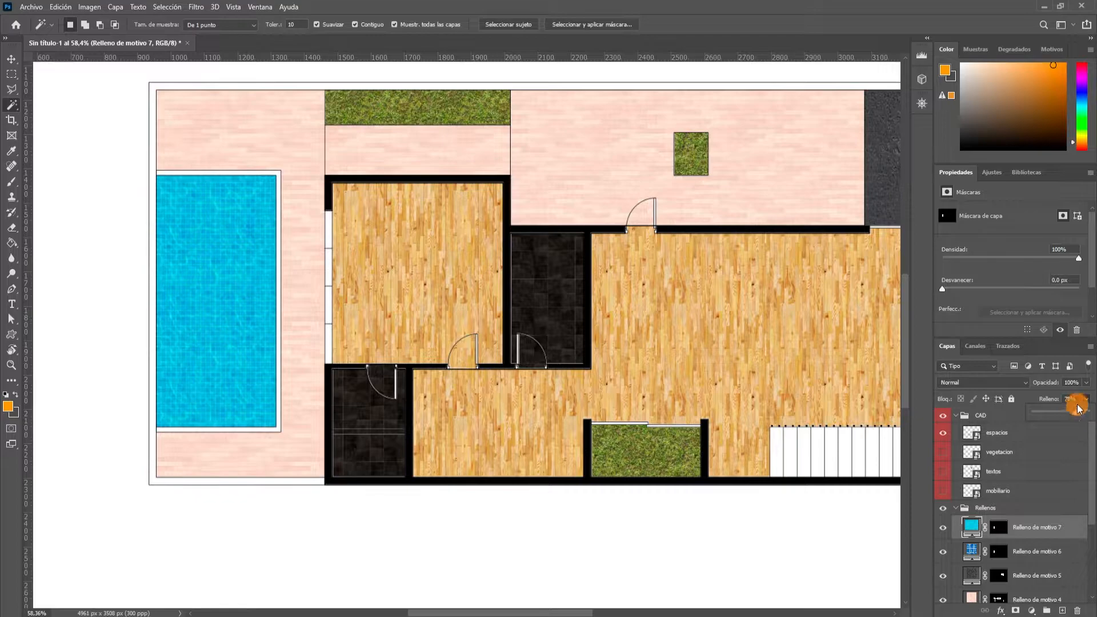
{"action": "left_click", "coordinate": [1081, 398]}
{"action": "type", "text": "75"}
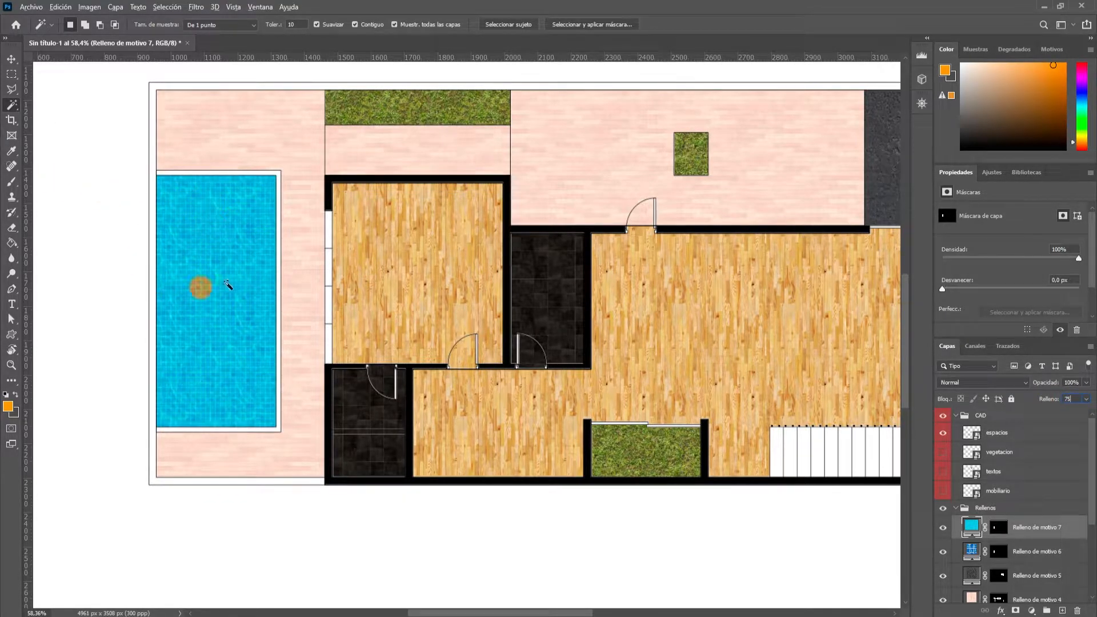
{"action": "left_click", "coordinate": [1086, 399]}
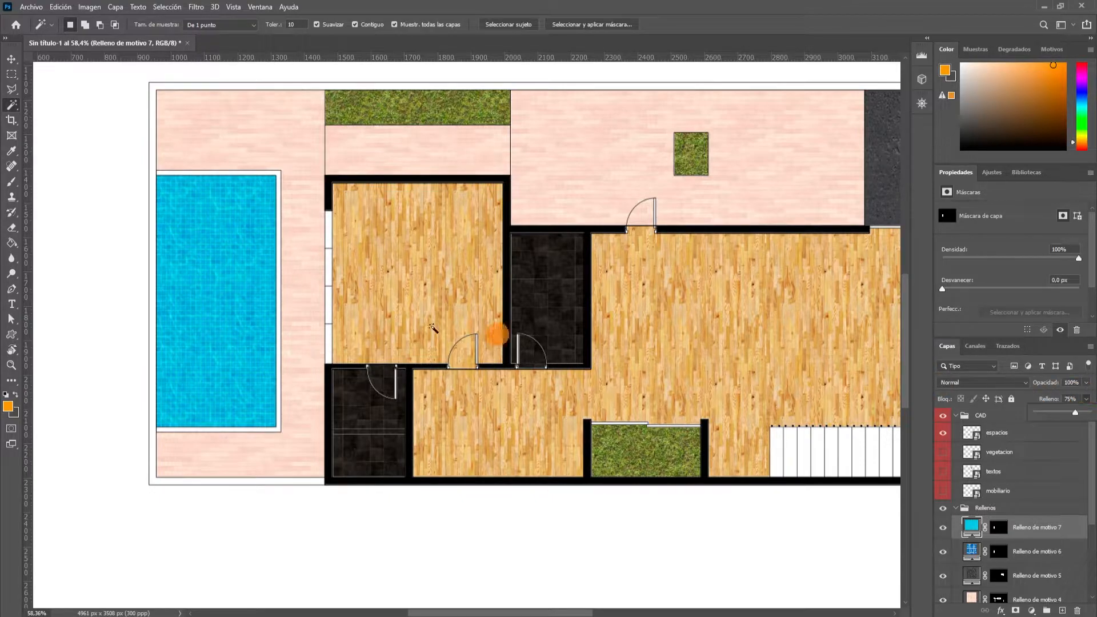
Inspect the pool's water effect and the pattern fills across the whole plan.
{"action": "scroll", "coordinate": [192, 297], "scroll_direction": "up", "scroll_amount": 3}
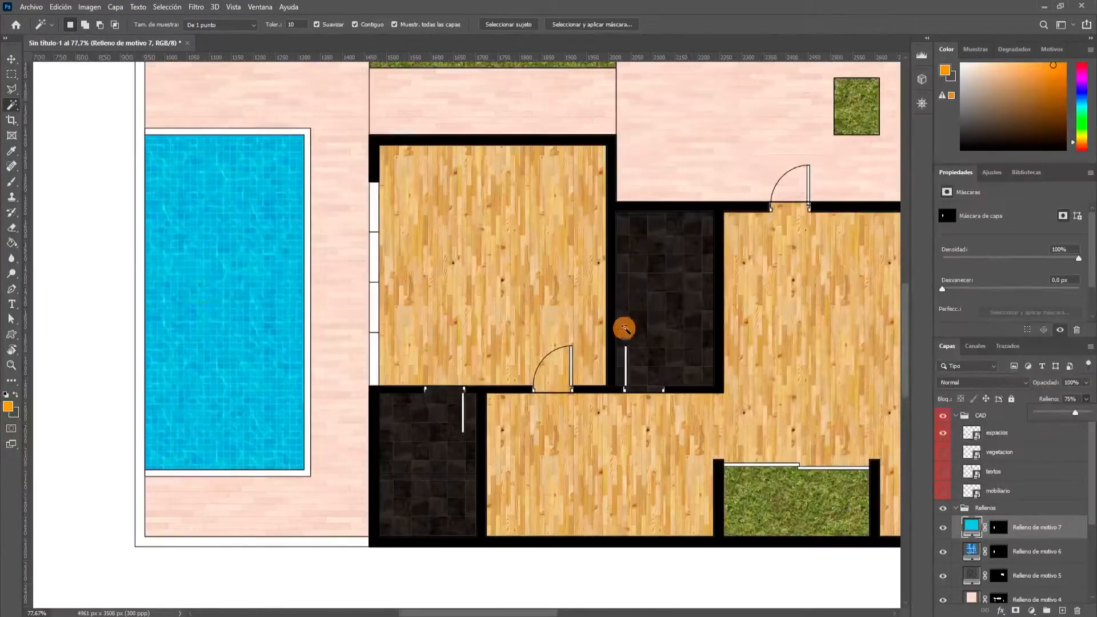
{"action": "scroll", "coordinate": [191, 337], "scroll_direction": "down", "scroll_amount": 3}
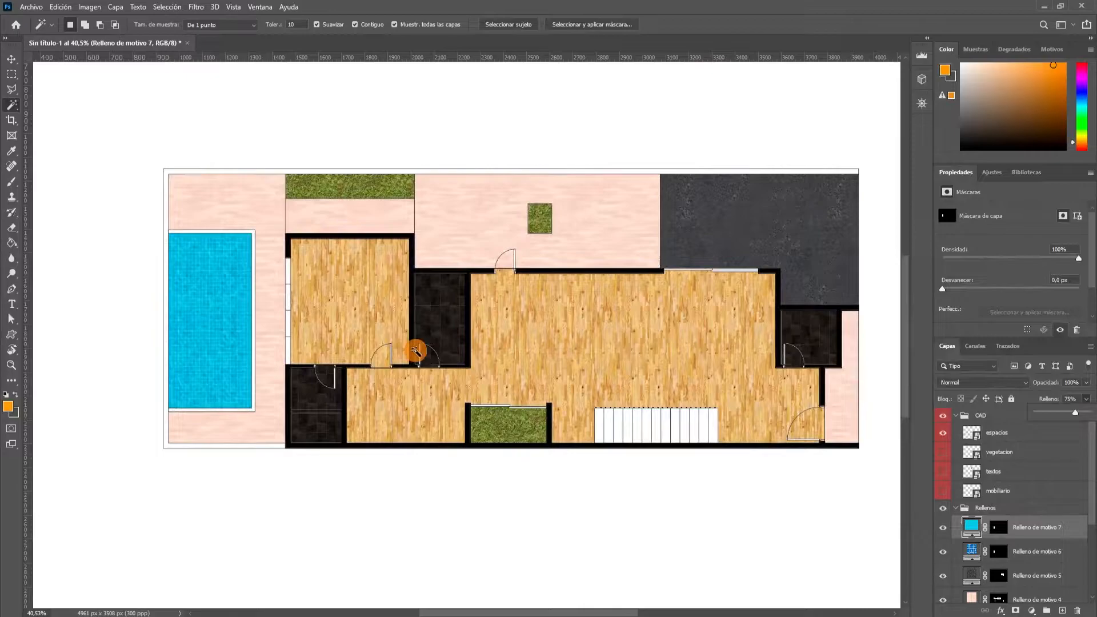
{"action": "scroll", "coordinate": [451, 357], "scroll_direction": "down", "scroll_amount": 3}
{"action": "scroll", "coordinate": [465, 367], "scroll_direction": "up", "scroll_amount": 2}
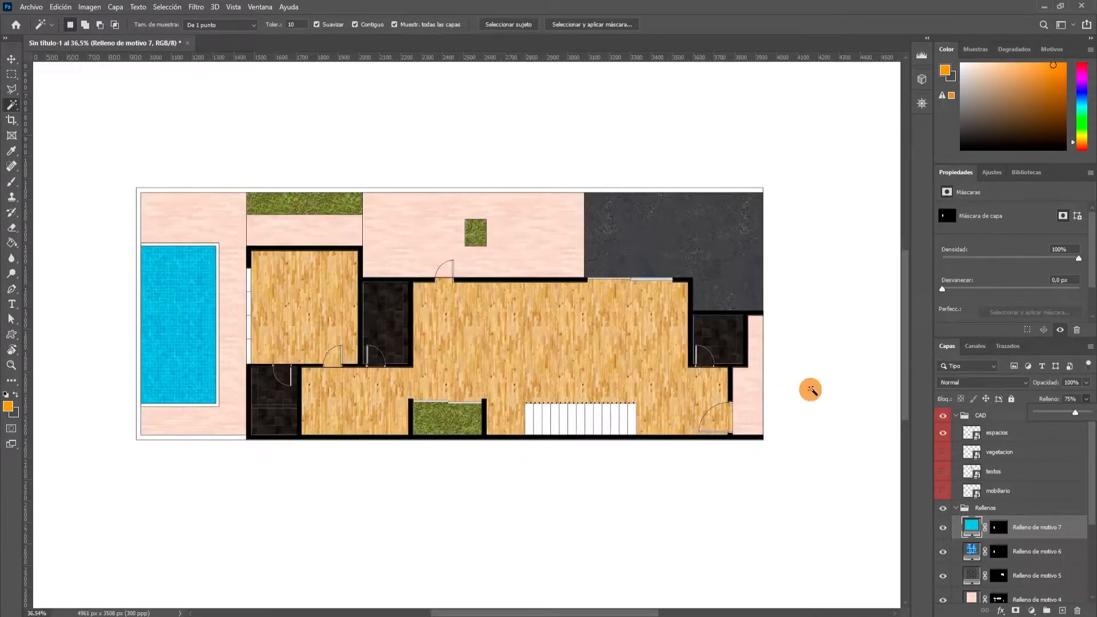
{"action": "scroll", "coordinate": [402, 398], "scroll_direction": "down", "scroll_amount": 2}
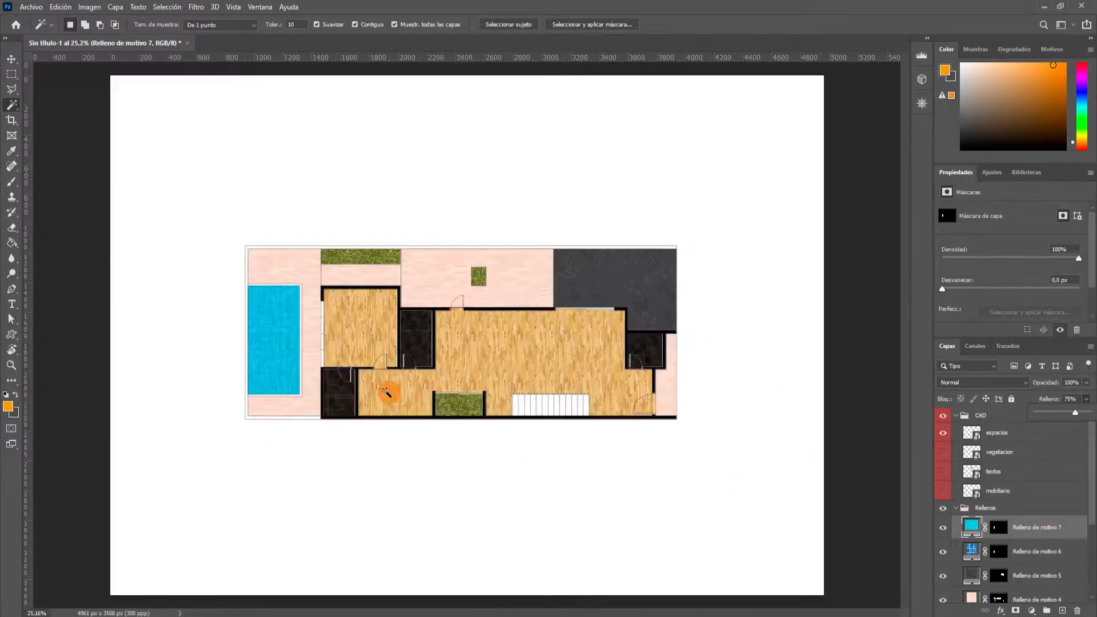
{"action": "scroll", "coordinate": [392, 379], "scroll_direction": "up", "scroll_amount": 4}
{"action": "scroll", "coordinate": [759, 326], "scroll_direction": "down", "scroll_amount": 5}
{"action": "scroll", "coordinate": [481, 355], "scroll_direction": "up", "scroll_amount": 2}
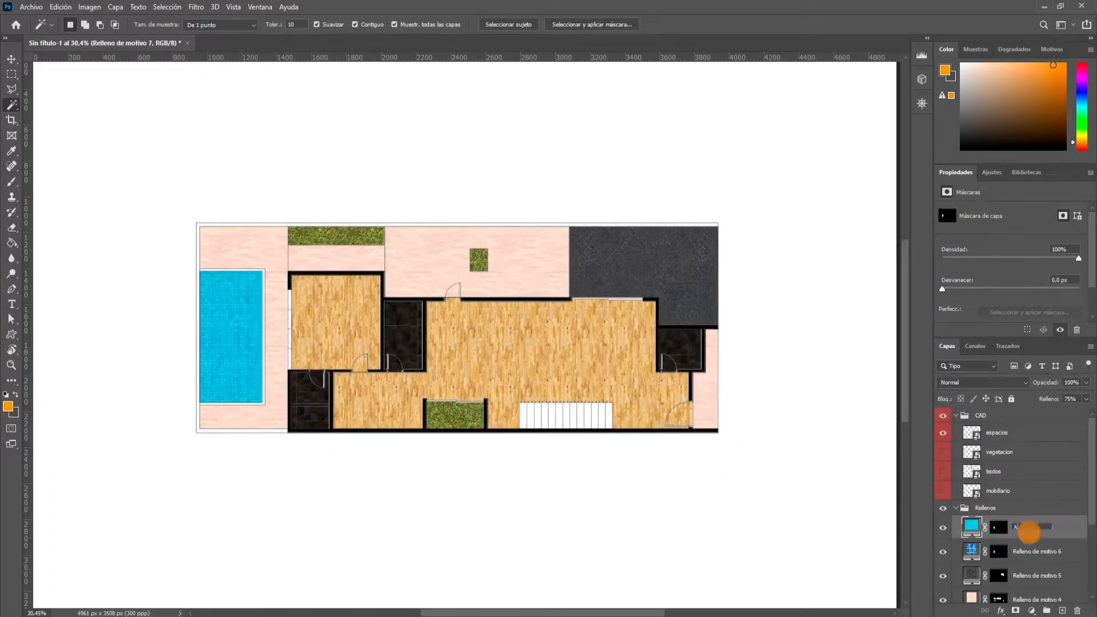
Rename the water, pool tile and asphalt fill layers as Agua, PISCINA and aSFALTO.
{"action": "key", "text": "Return"}
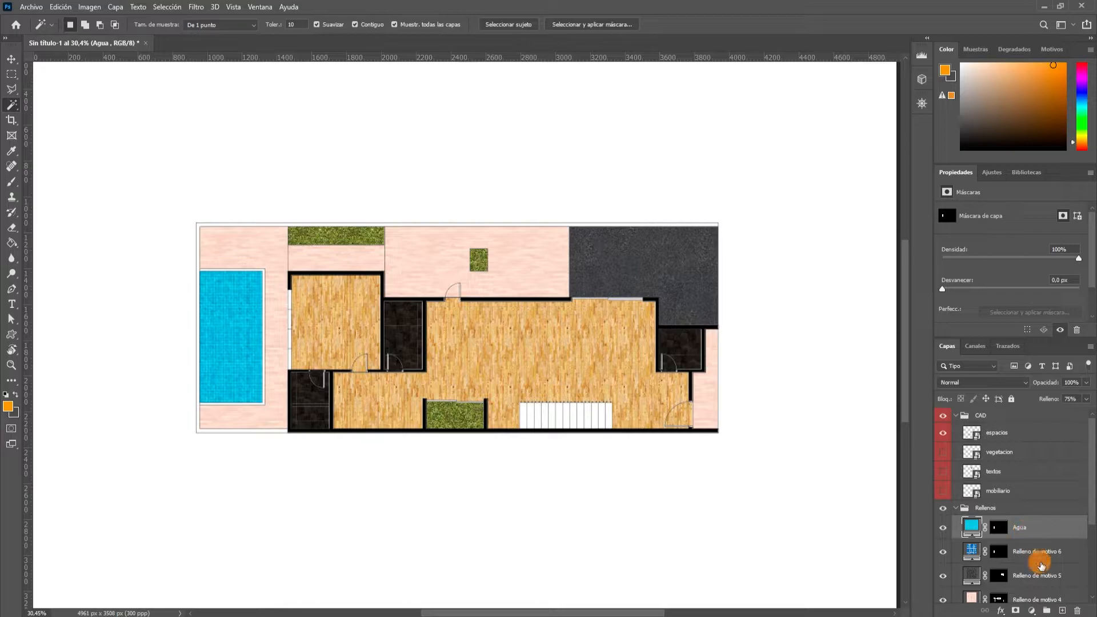
{"action": "double_click", "coordinate": [1035, 552]}
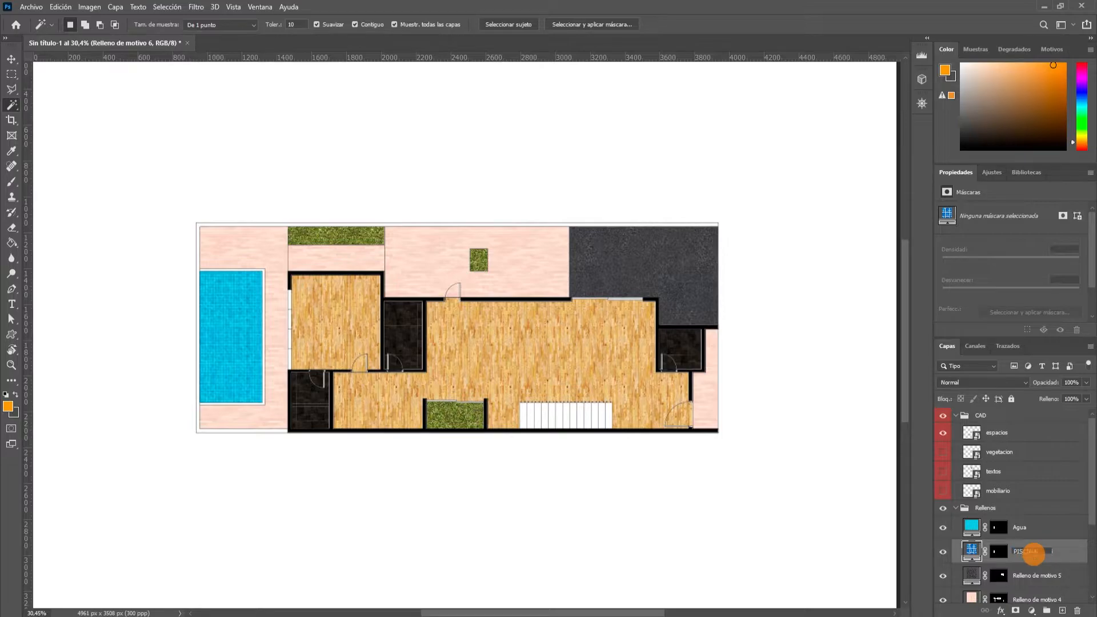
{"action": "key", "text": "Return"}
{"action": "double_click", "coordinate": [1026, 577]}
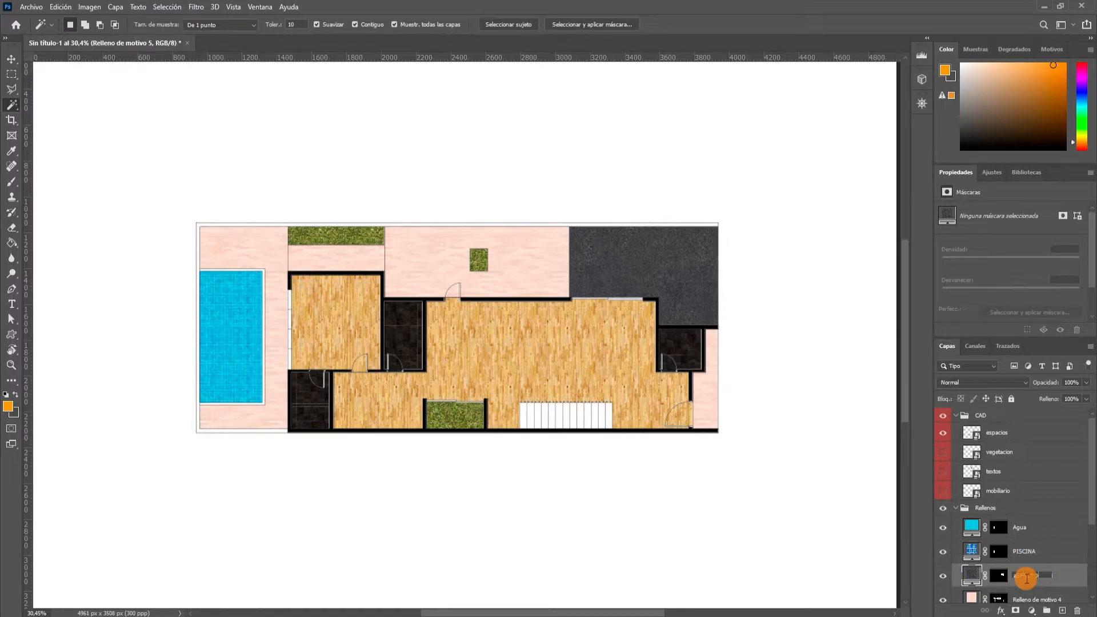
{"action": "key", "text": "Return"}
Rename the pale pink plank fill layer as Madera ext and the grass fill layer as Pasto.
{"action": "scroll", "coordinate": [1027, 577], "scroll_direction": "down", "scroll_amount": 1}
{"action": "double_click", "coordinate": [1035, 556]}
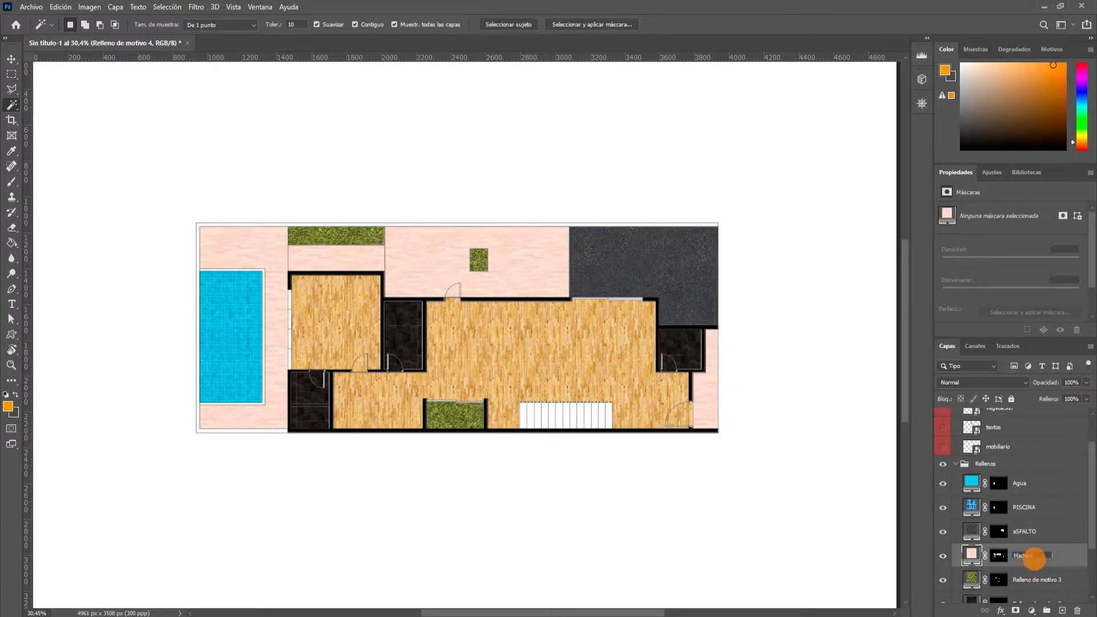
{"action": "key", "text": "Return"}
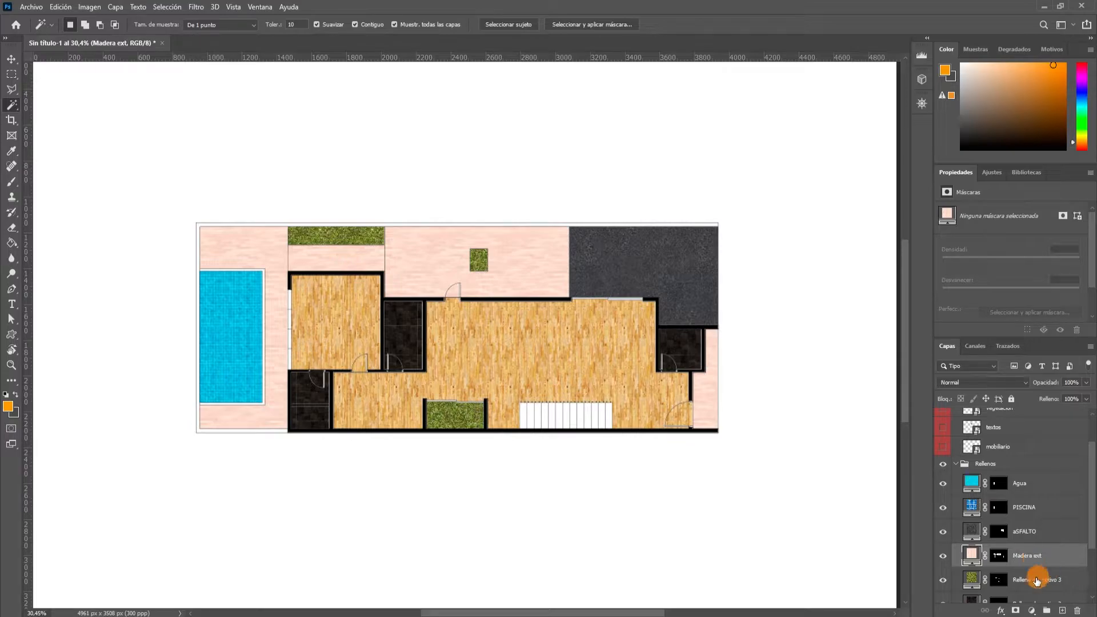
{"action": "double_click", "coordinate": [1031, 581]}
{"action": "type", "text": "Pasto"}
{"action": "left_click", "coordinate": [1039, 550]}
Identify the dark tile fill layer by toggling its visibility, and rename it as Servicios.
{"action": "scroll", "coordinate": [1037, 545], "scroll_direction": "down", "scroll_amount": 1}
{"action": "double_click", "coordinate": [1029, 532]}
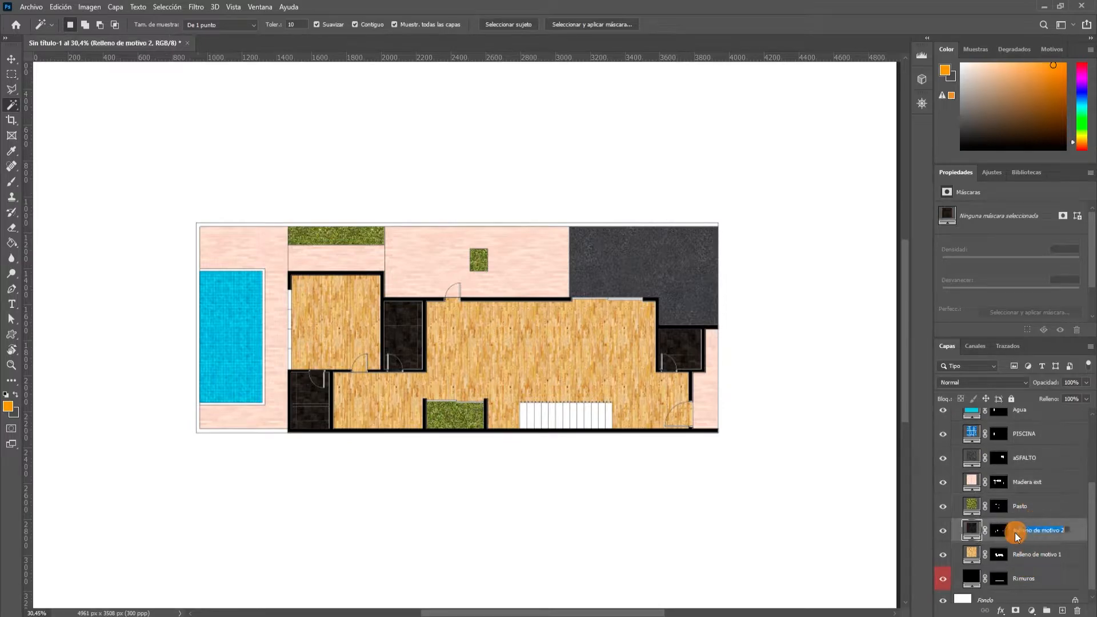
{"action": "left_click", "coordinate": [946, 533]}
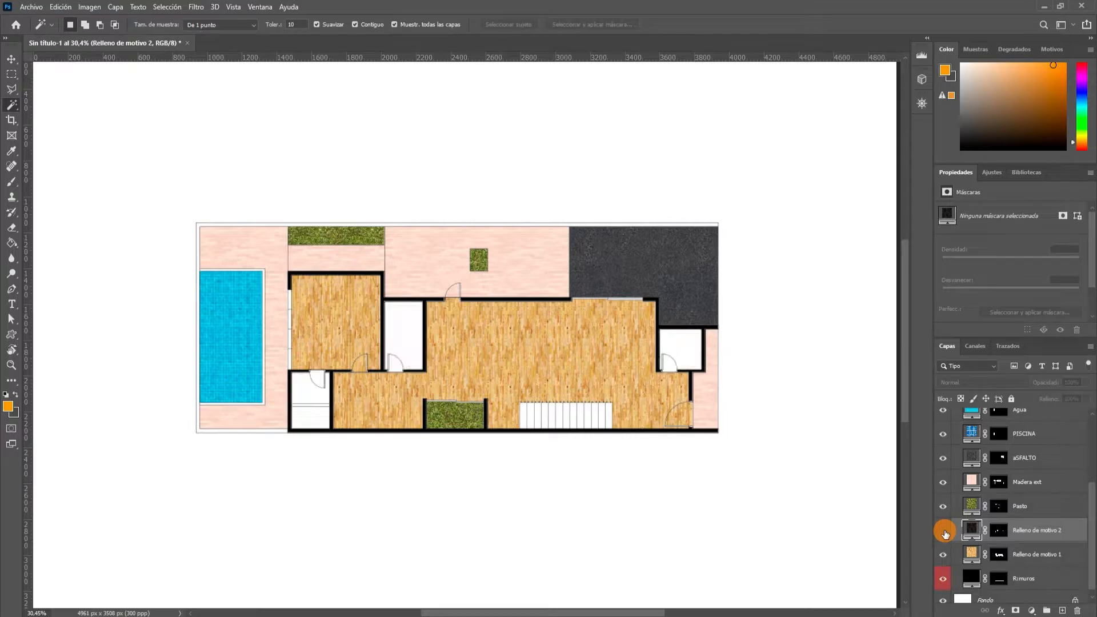
{"action": "left_click", "coordinate": [1016, 533]}
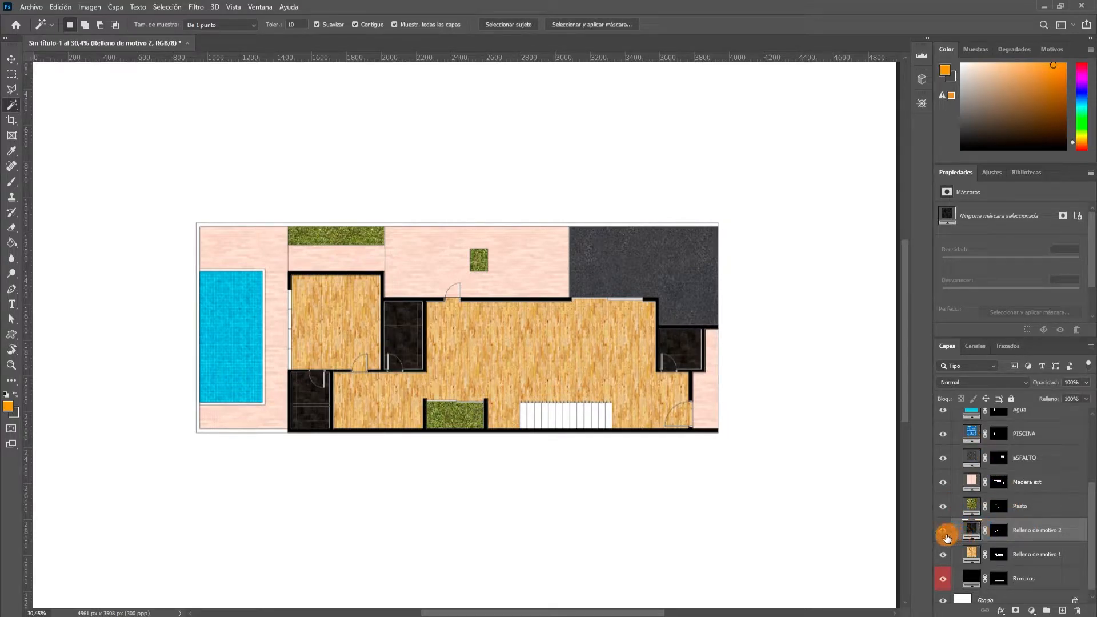
{"action": "left_click", "coordinate": [942, 533]}
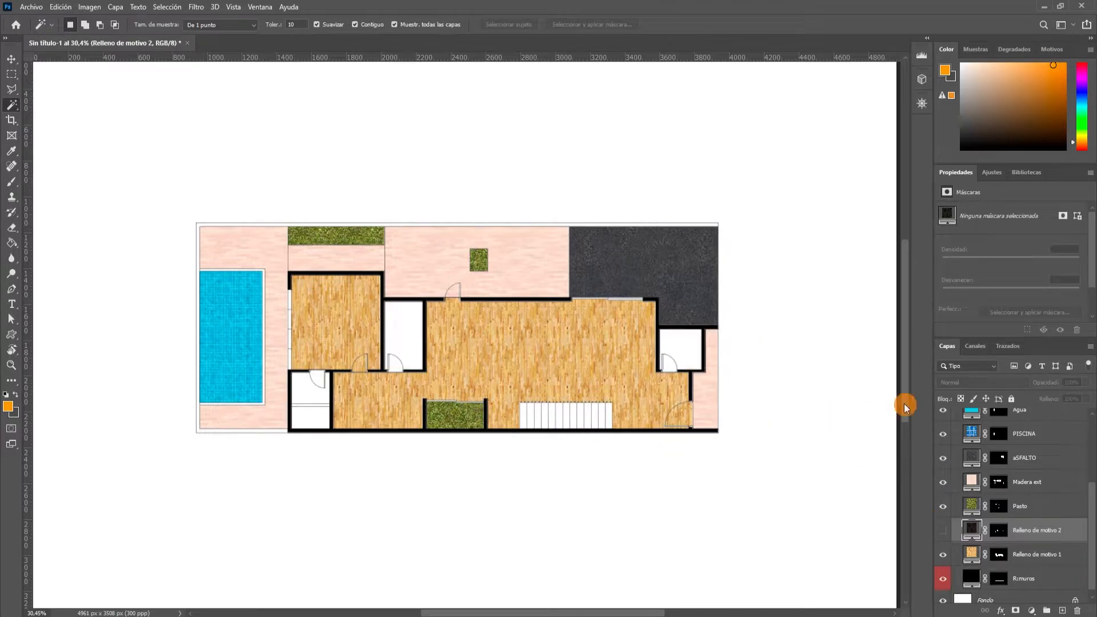
{"action": "left_click", "coordinate": [941, 532]}
{"action": "double_click", "coordinate": [1035, 531]}
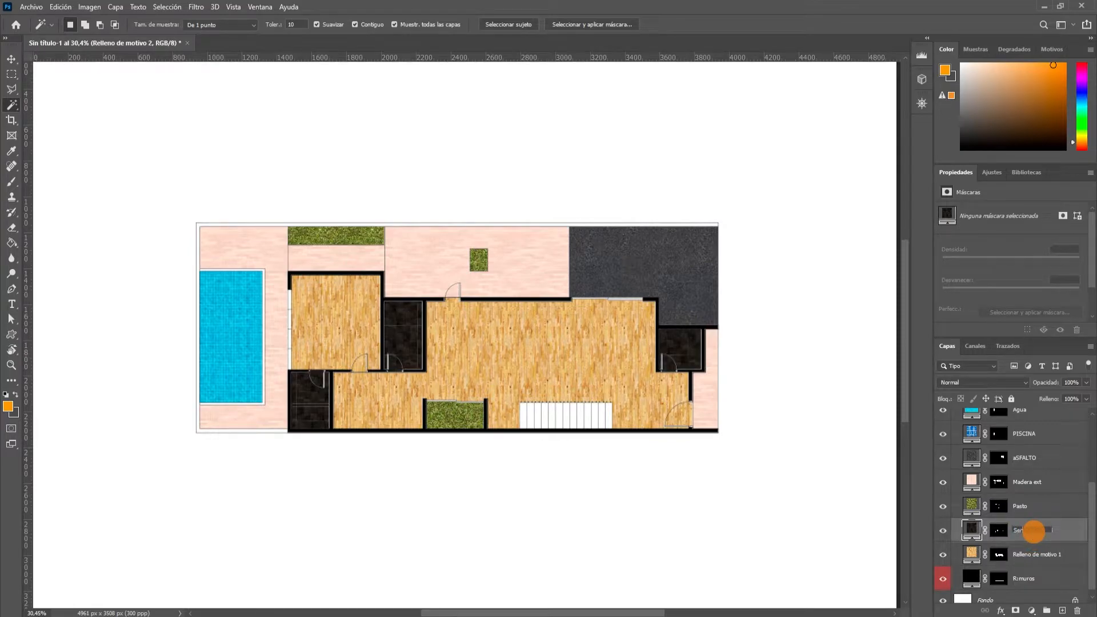
{"action": "type", "text": "Servicios"}
{"action": "key", "text": "Return"}
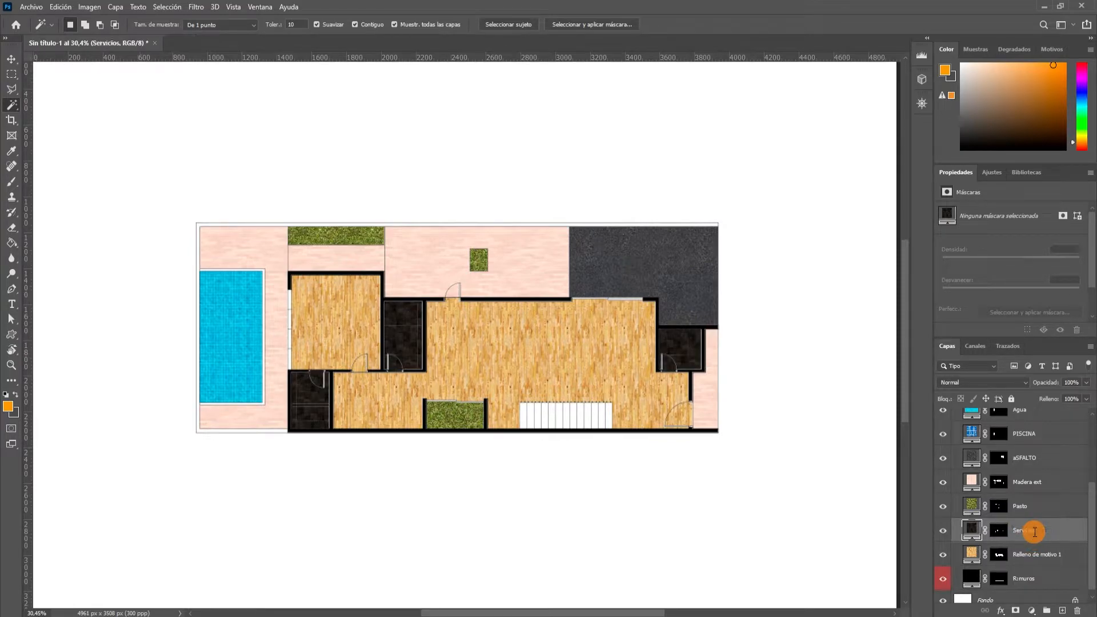
Rename the interior wood floor fill layer as Madera inte.
{"action": "left_click", "coordinate": [1028, 553]}
{"action": "double_click", "coordinate": [1028, 553]}
{"action": "type", "text": "Madera inte"}
{"action": "key", "text": "Return"}
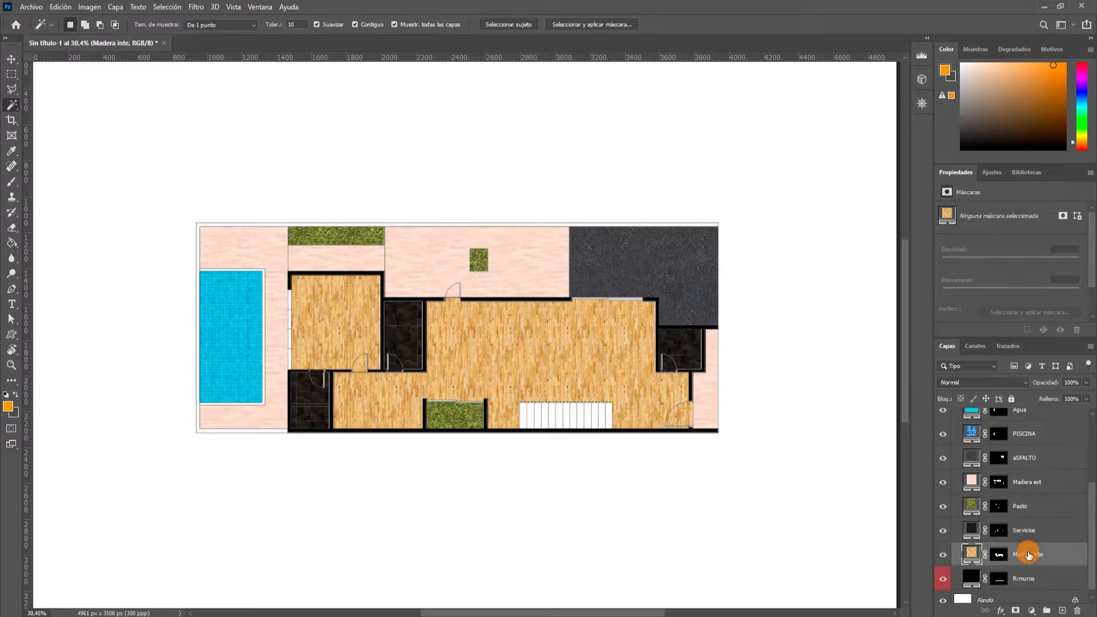
{"action": "scroll", "coordinate": [949, 460], "scroll_direction": "up", "scroll_amount": 2}
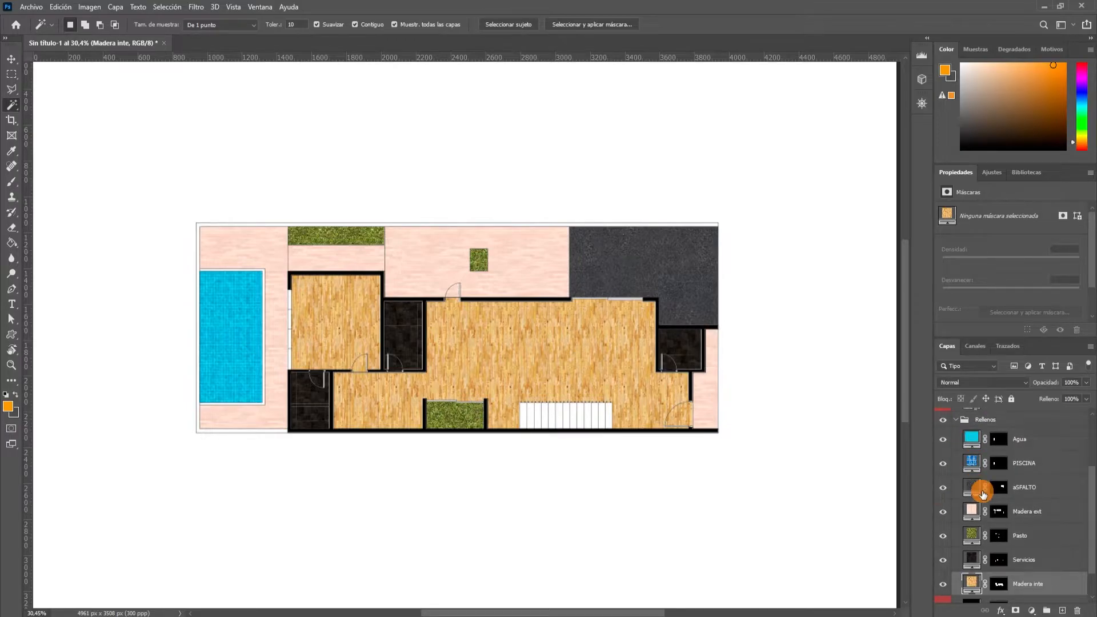
{"action": "scroll", "coordinate": [1000, 479], "scroll_direction": "up", "scroll_amount": 1}
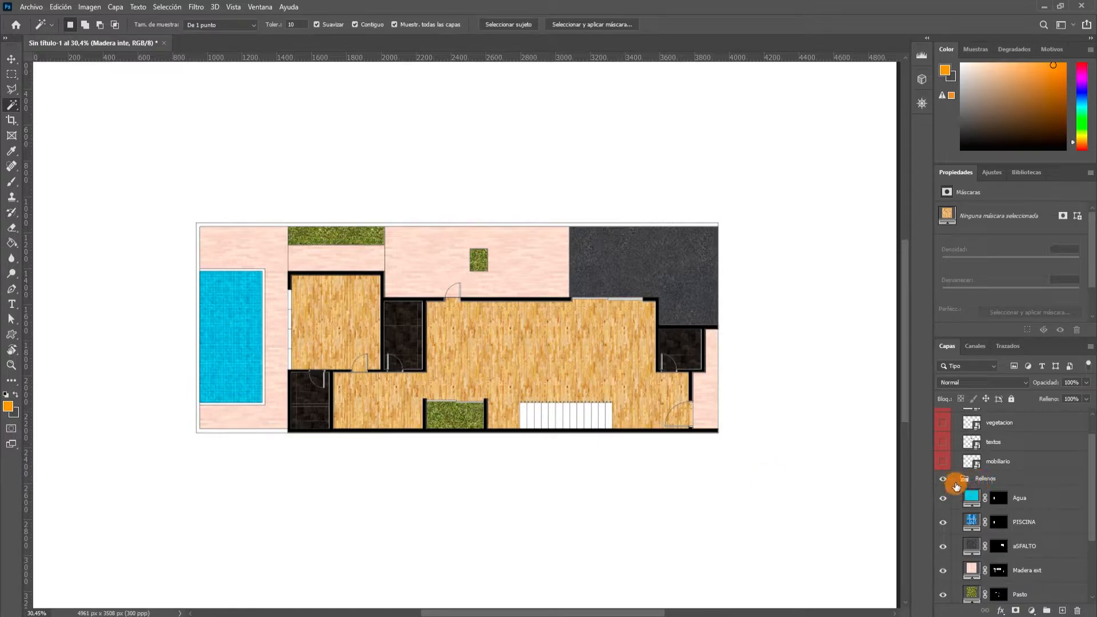
Collapse the Rellenos layer group and assign it the Azul colour label.
{"action": "left_click", "coordinate": [957, 481]}
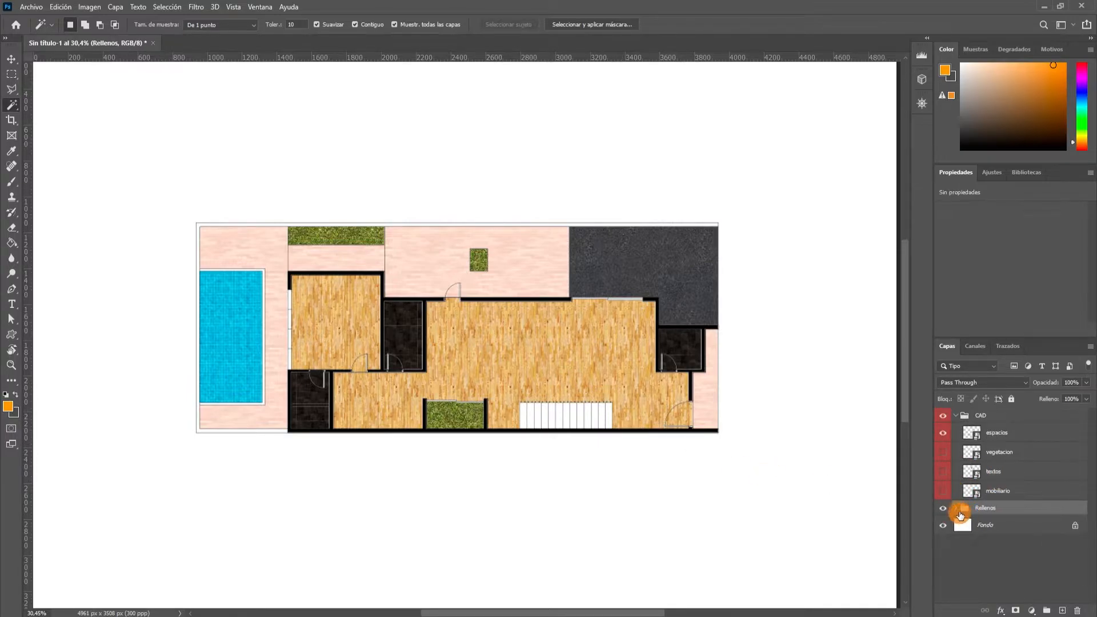
{"action": "left_click", "coordinate": [957, 509]}
{"action": "left_click", "coordinate": [955, 509]}
{"action": "right_click", "coordinate": [944, 510]}
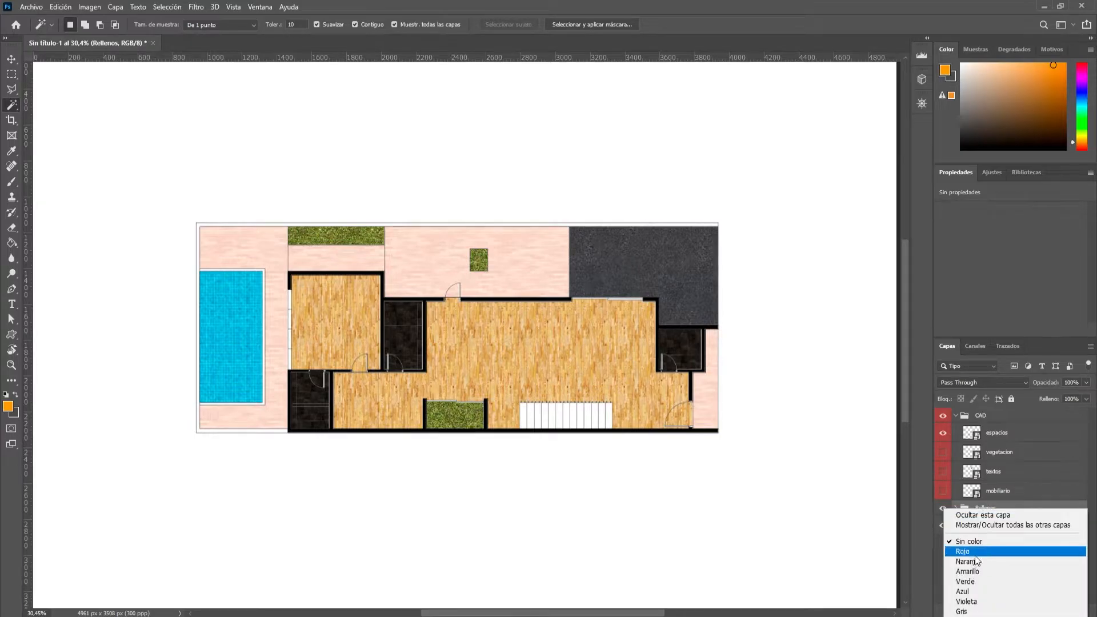
{"action": "left_click", "coordinate": [976, 592]}
Check the layers inside the Rellenos group, and collapse both the Rellenos and CAD groups.
{"action": "left_click", "coordinate": [958, 508]}
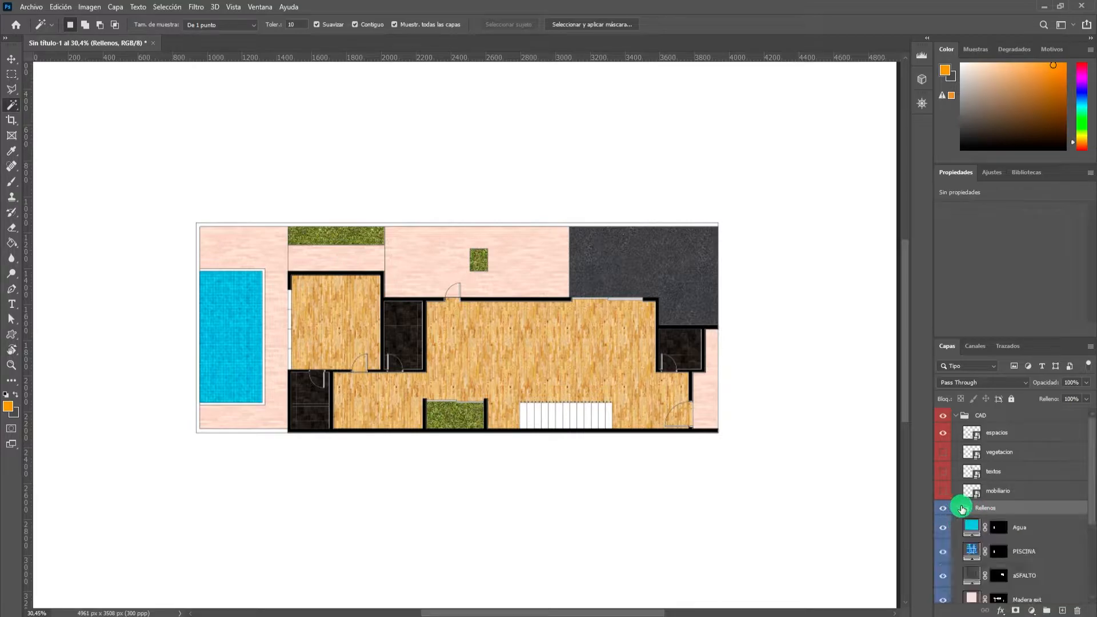
{"action": "scroll", "coordinate": [963, 512], "scroll_direction": "down", "scroll_amount": 5}
{"action": "scroll", "coordinate": [966, 521], "scroll_direction": "up", "scroll_amount": 5}
{"action": "left_click", "coordinate": [956, 510]}
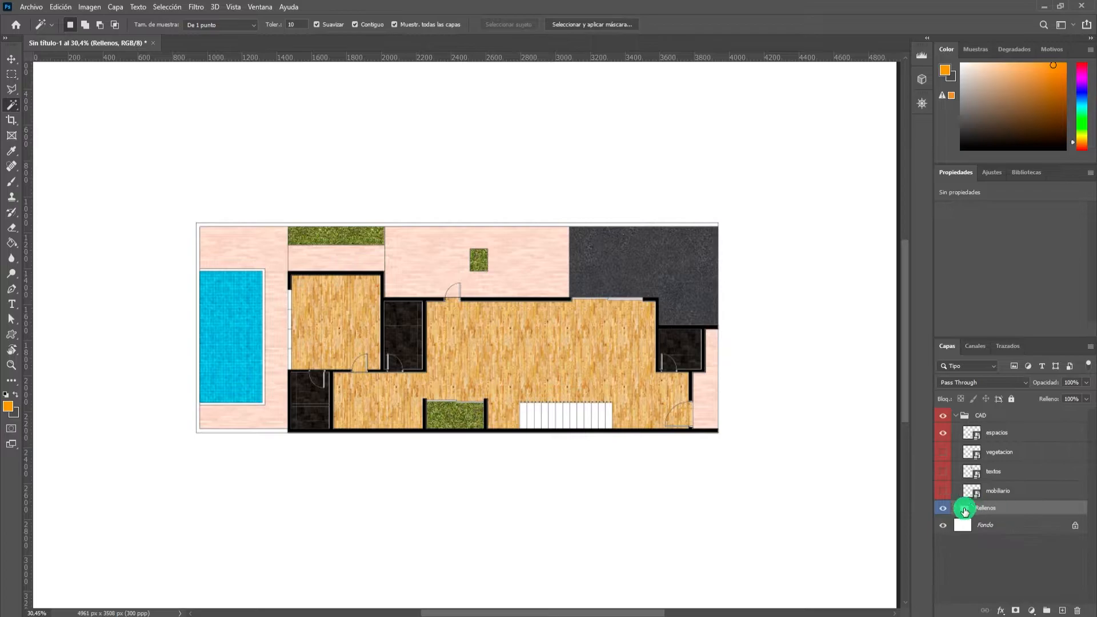
{"action": "left_click", "coordinate": [955, 417]}
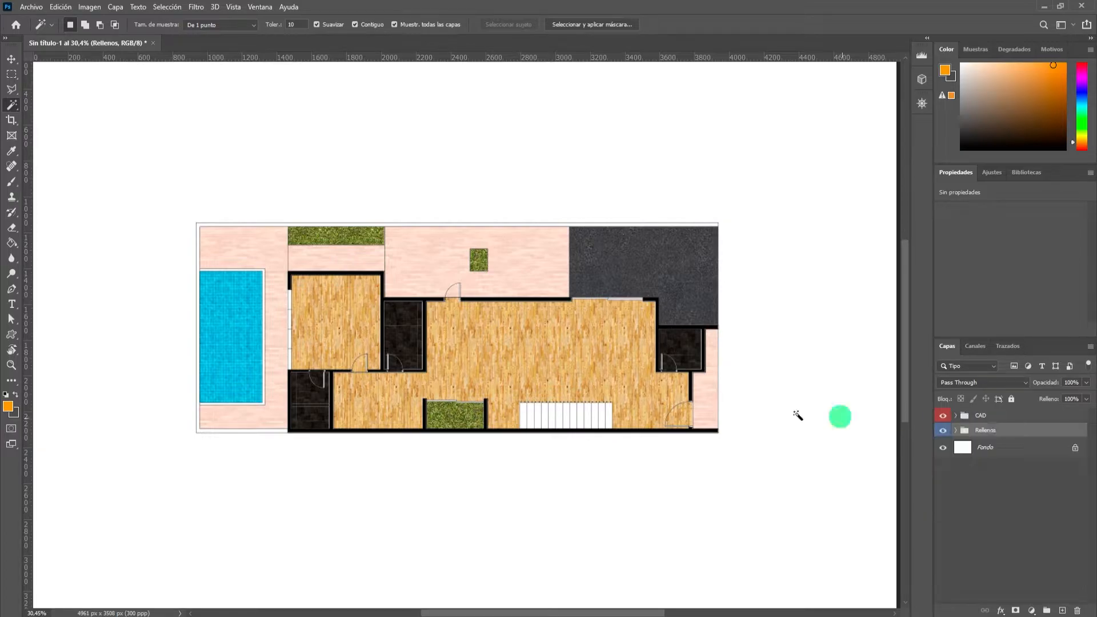
{"action": "scroll", "coordinate": [502, 392], "scroll_direction": "up", "scroll_amount": 1}
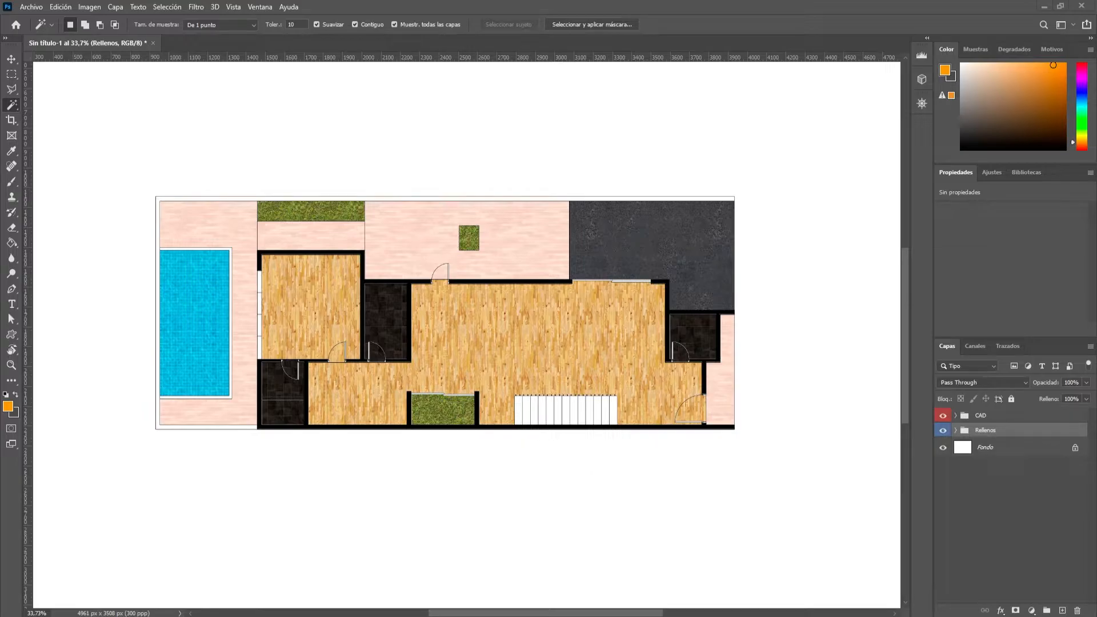
Switch to File Explorer and open the Tutorial folder inside the MOB folder of _Materiales.
{"action": "left_click", "coordinate": [188, 361]}
{"action": "key", "text": "alt+Tab"}
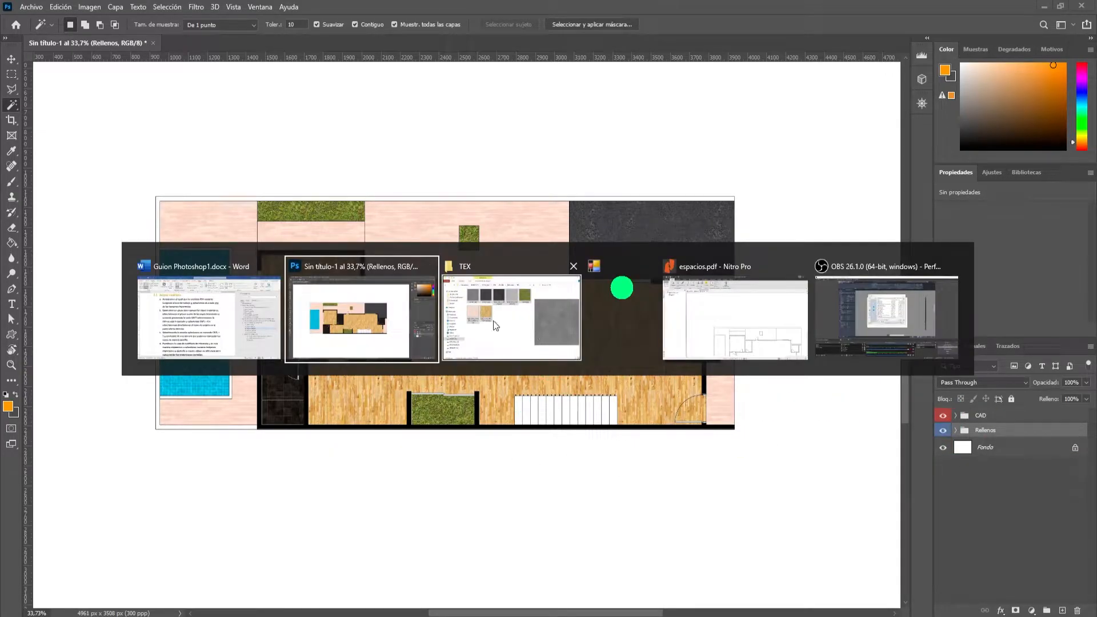
{"action": "left_click", "coordinate": [517, 327]}
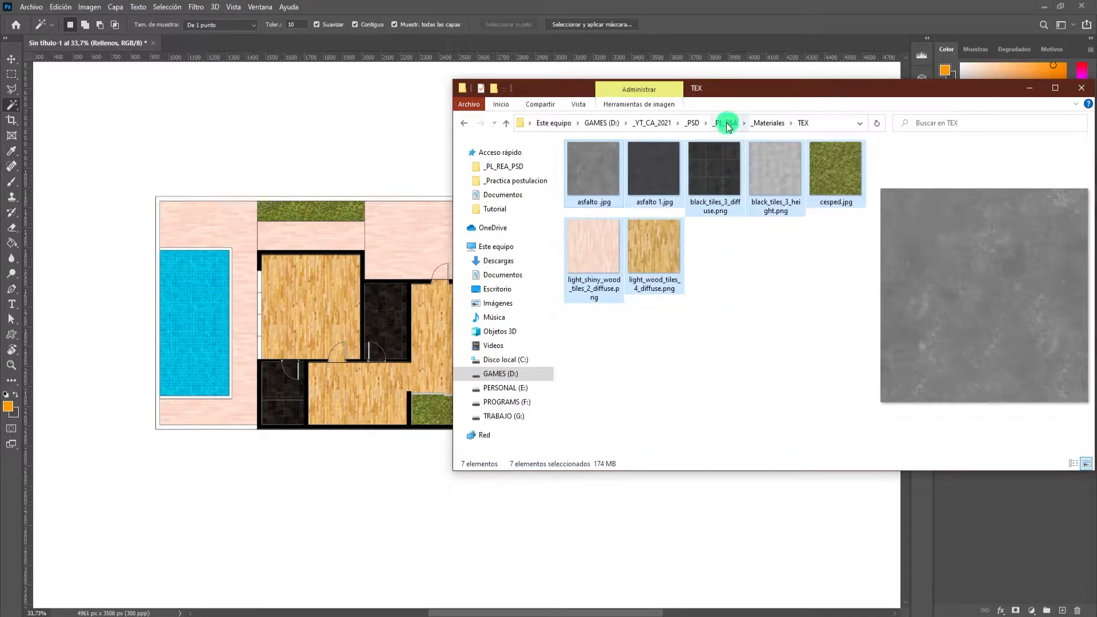
{"action": "left_click", "coordinate": [761, 123]}
{"action": "double_click", "coordinate": [646, 228]}
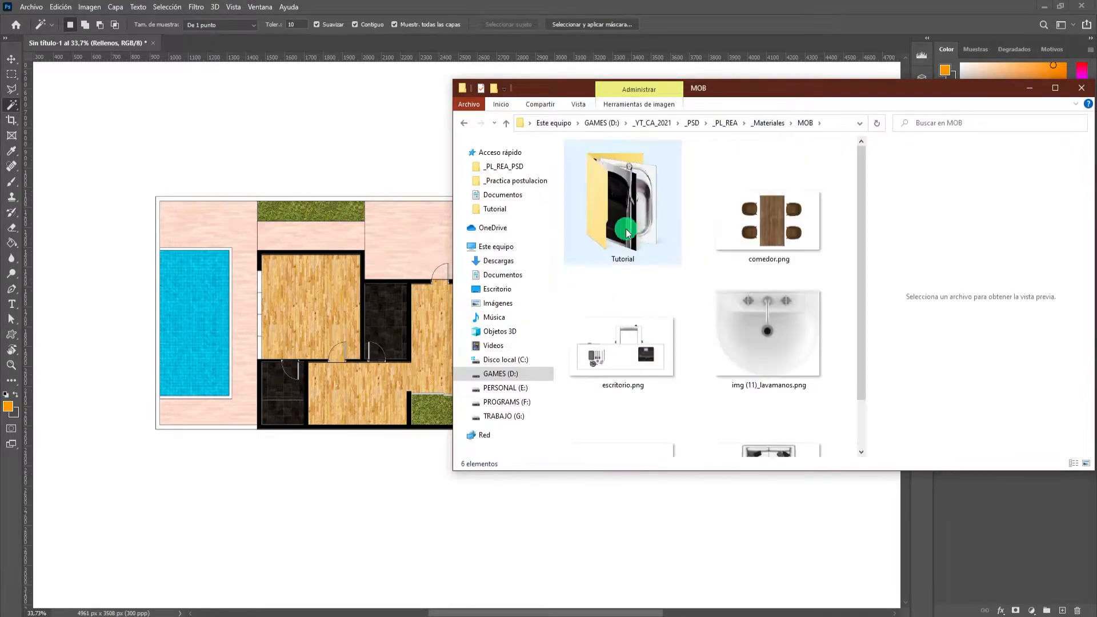
{"action": "scroll", "coordinate": [685, 279], "scroll_direction": "down", "scroll_amount": 1}
{"action": "scroll", "coordinate": [702, 296], "scroll_direction": "up", "scroll_amount": 1}
{"action": "scroll", "coordinate": [693, 330], "scroll_direction": "down", "scroll_amount": 1}
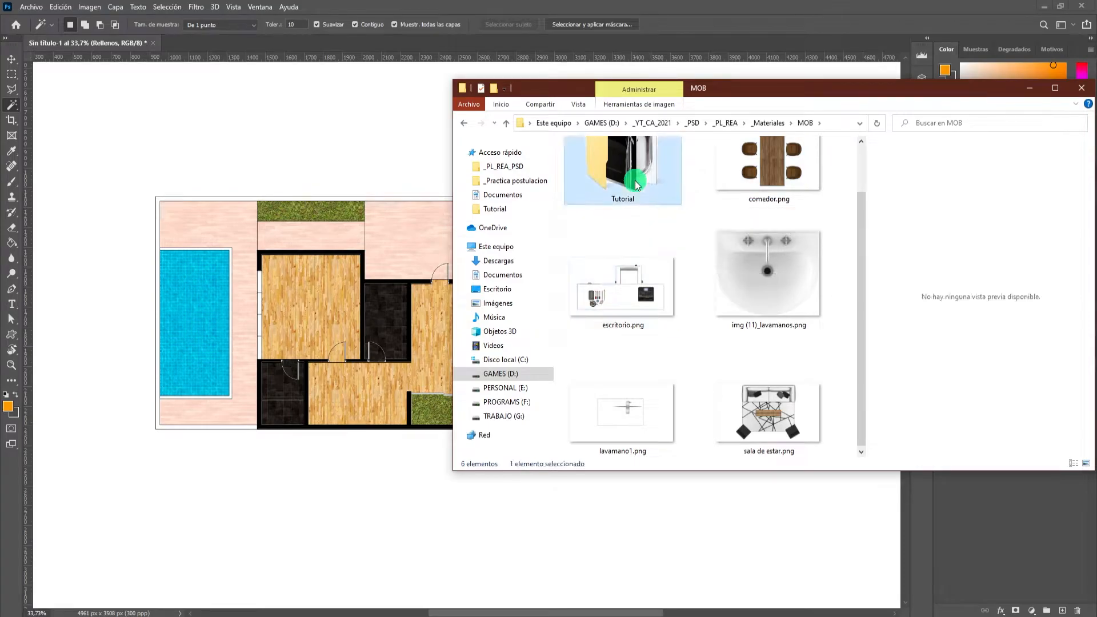
{"action": "double_click", "coordinate": [623, 169]}
Select all the furniture images in the Tutorial folder and bring them into the Photoshop floor plan document.
{"action": "scroll", "coordinate": [686, 274], "scroll_direction": "down", "scroll_amount": 8}
{"action": "mouse_move", "coordinate": [811, 436]}
{"action": "left_mouse_down"}
{"action": "mouse_move", "coordinate": [722, 141]}
{"action": "mouse_move", "coordinate": [675, 147]}
{"action": "left_mouse_up"}
{"action": "left_click_drag", "start_coordinate": [608, 152], "coordinate": [366, 285]}
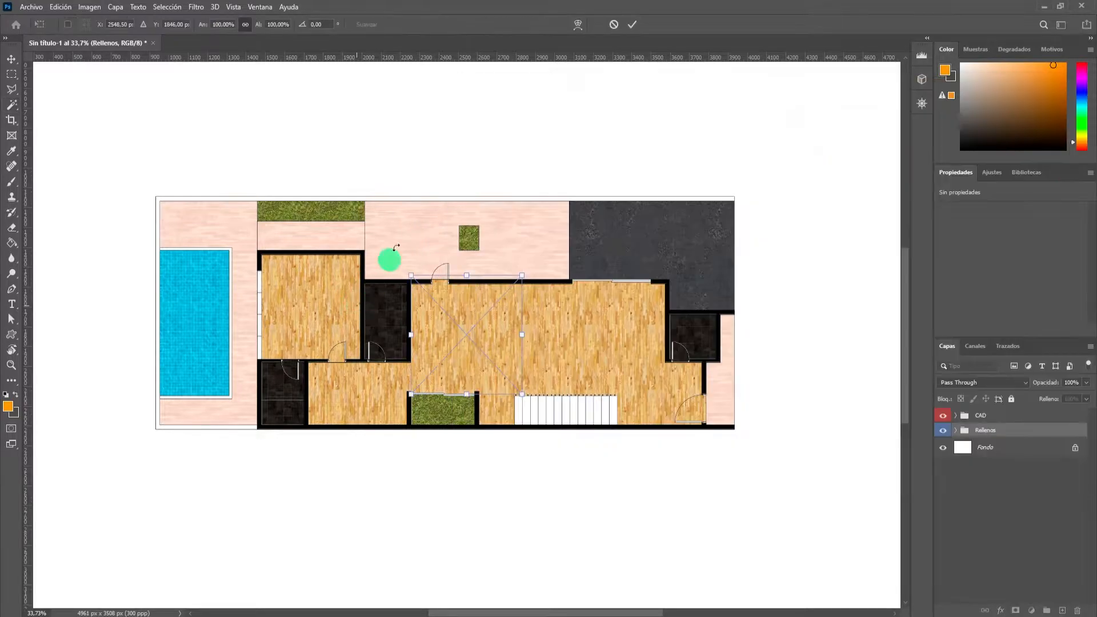
Accept the placement of each imported image at its default size and position, including the car, bed, closet, sofas, fixtures and trees.
{"action": "left_click", "coordinate": [638, 31]}
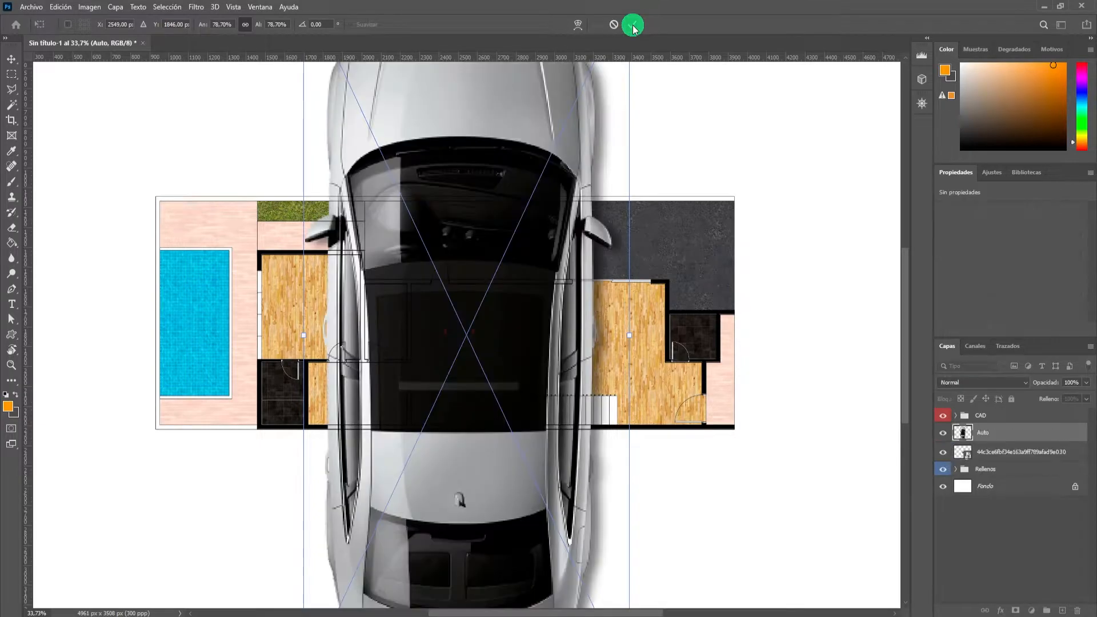
{"action": "left_click", "coordinate": [633, 25]}
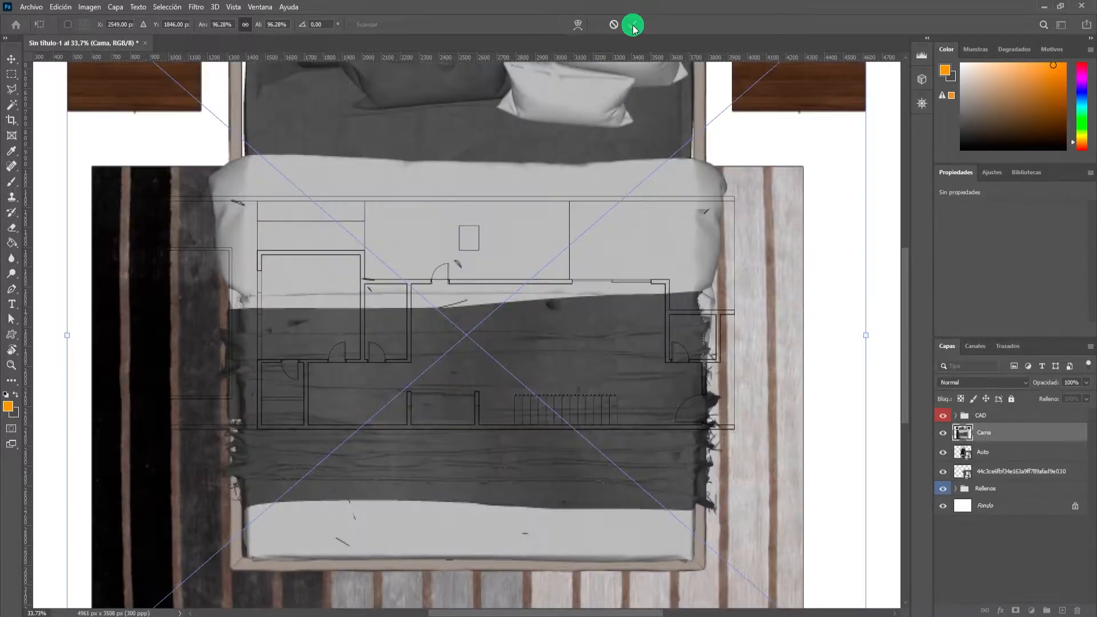
{"action": "left_click", "coordinate": [632, 25]}
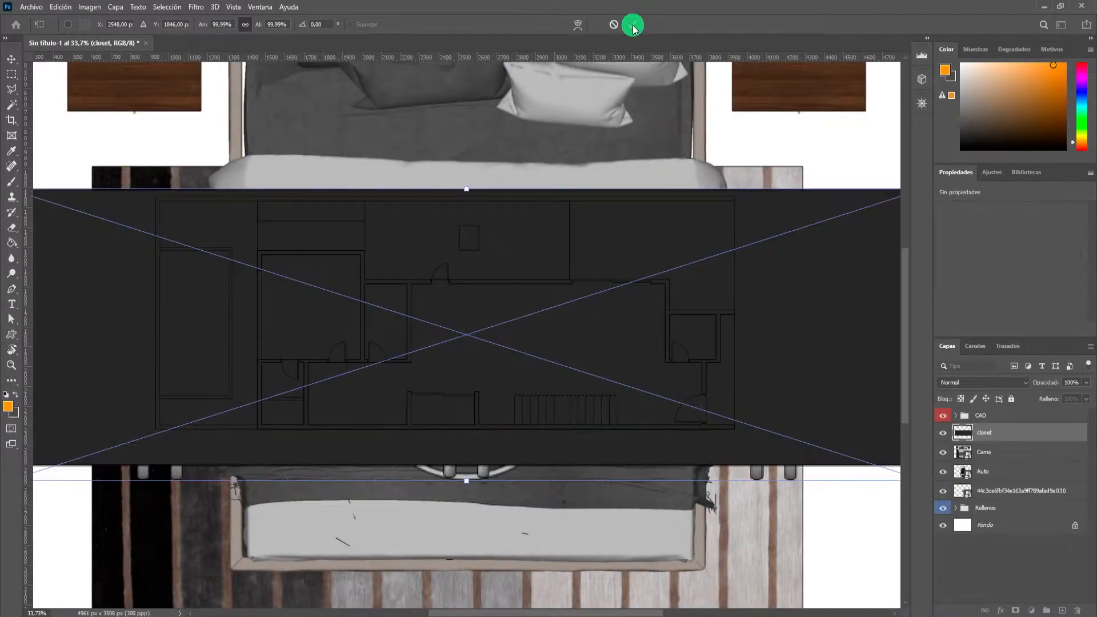
{"action": "left_click", "coordinate": [633, 24]}
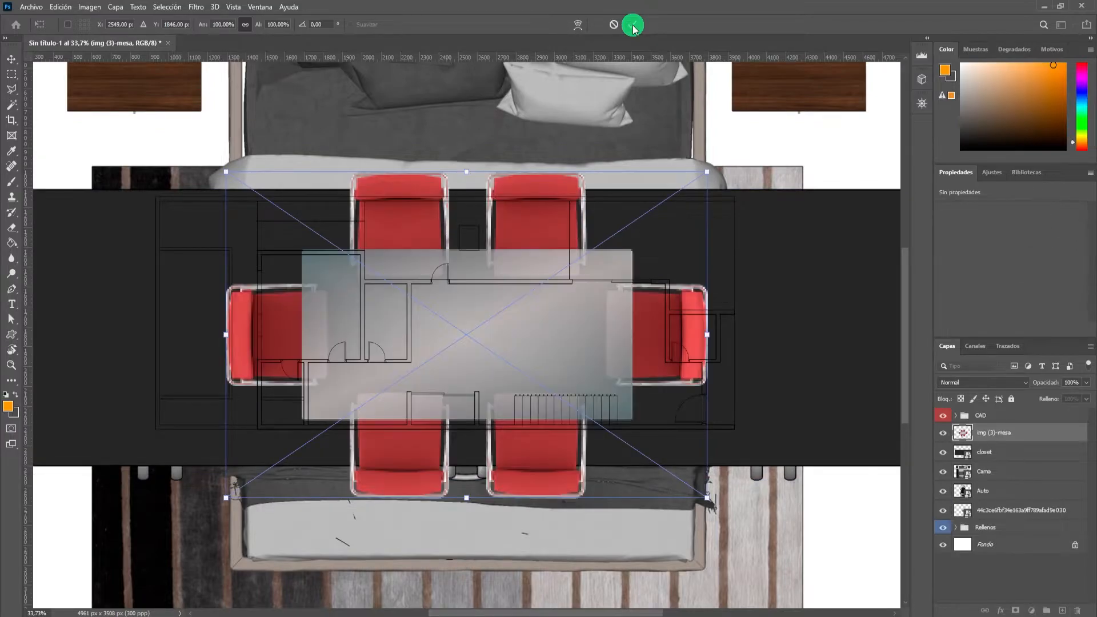
{"action": "left_click", "coordinate": [633, 25]}
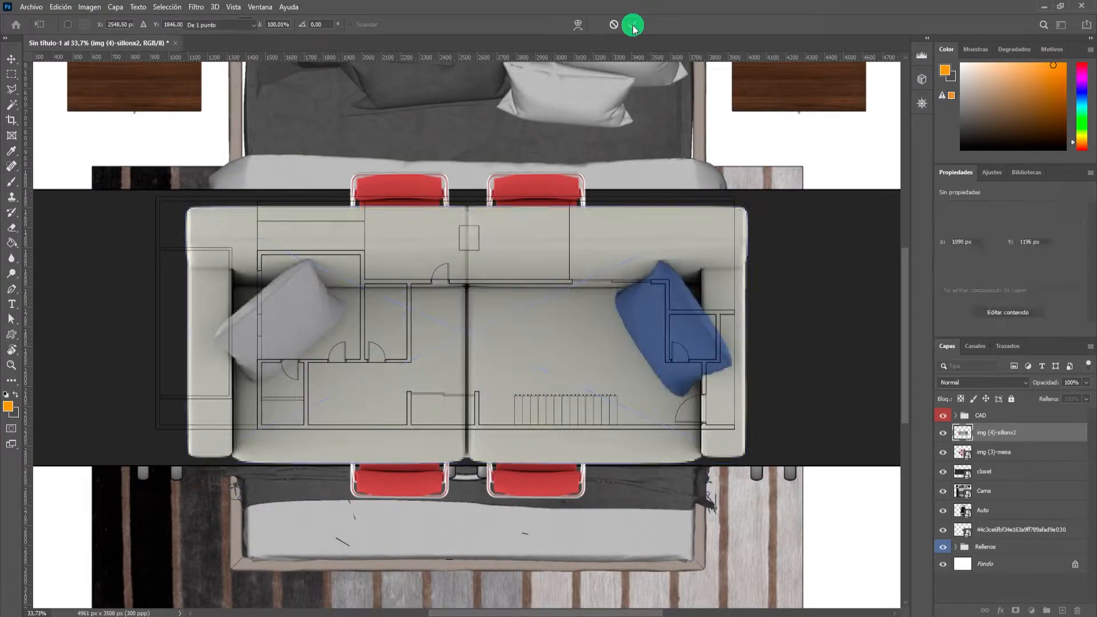
{"action": "left_click", "coordinate": [632, 25]}
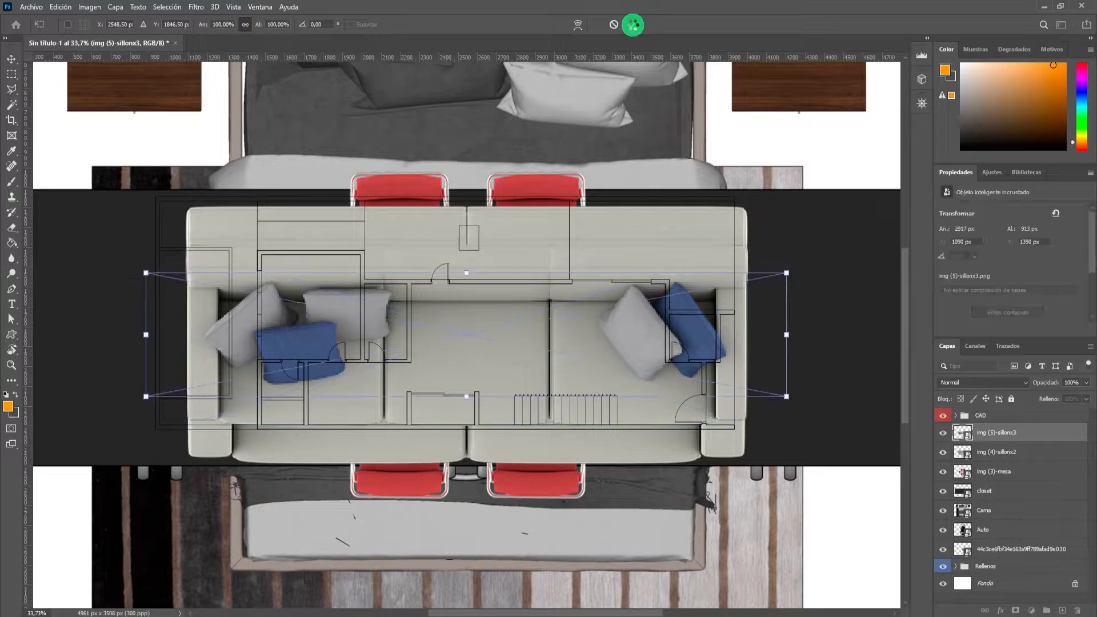
{"action": "left_click", "coordinate": [632, 25]}
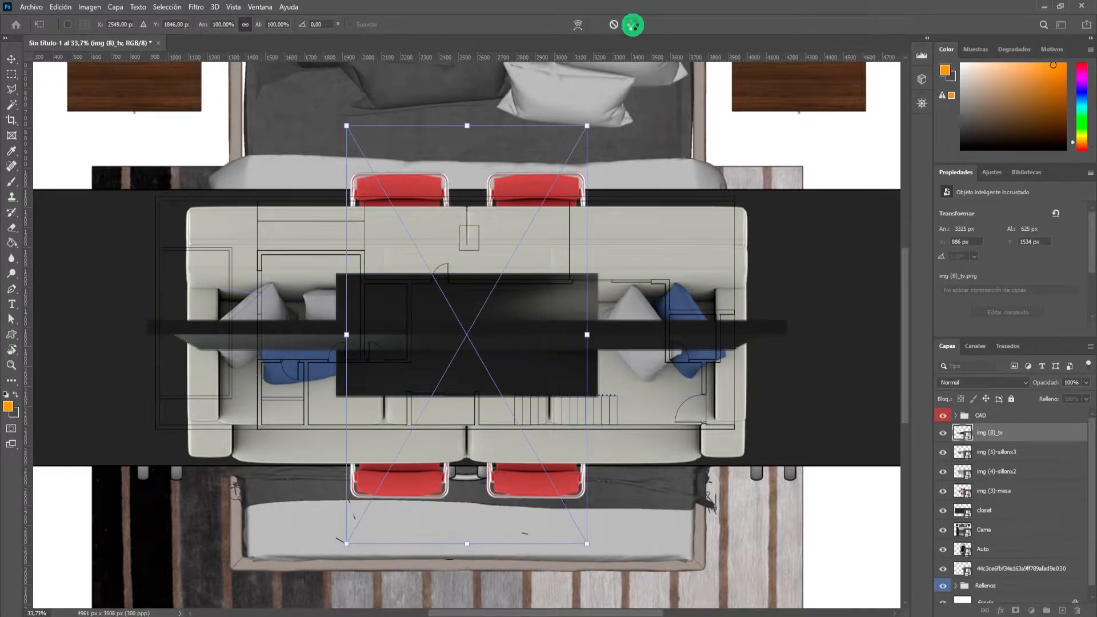
{"action": "left_click", "coordinate": [632, 25]}
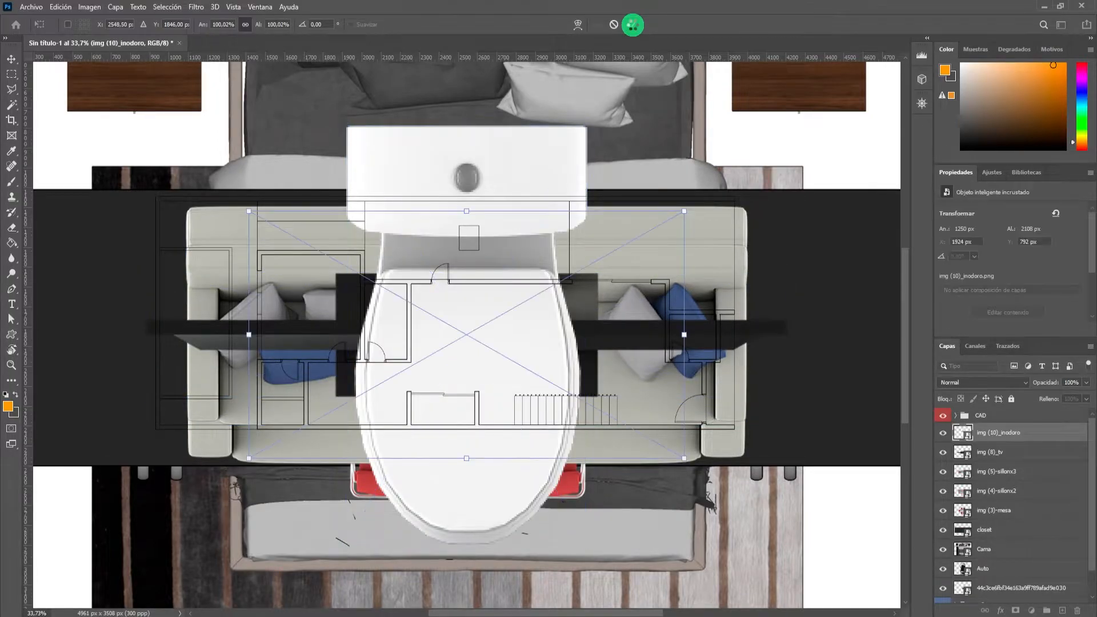
{"action": "left_click", "coordinate": [633, 25]}
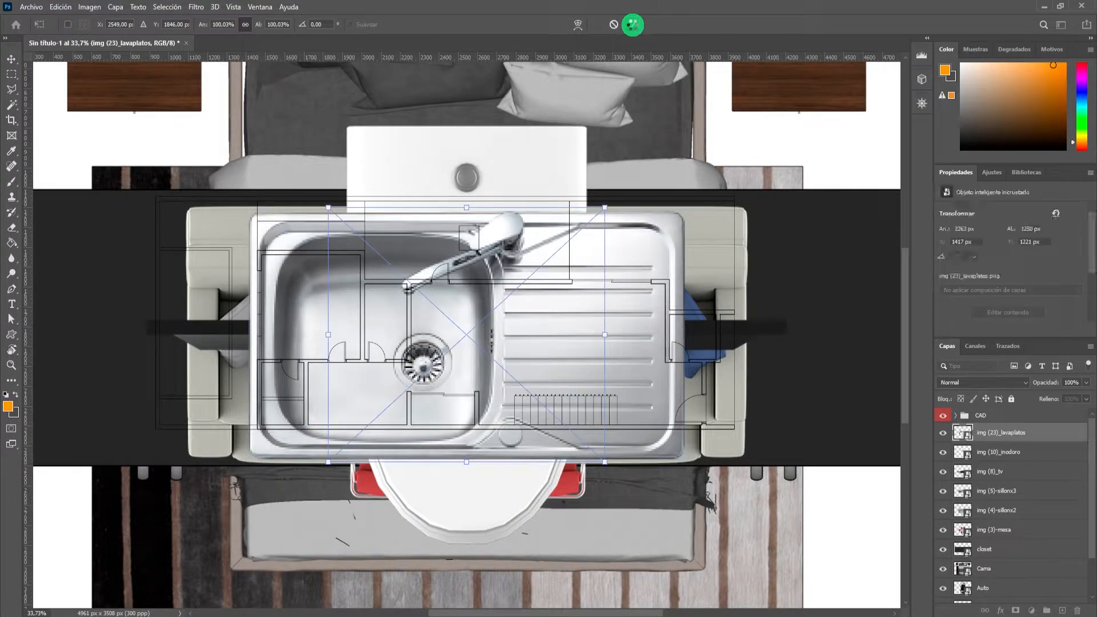
{"action": "left_click", "coordinate": [632, 24]}
{"action": "left_click", "coordinate": [632, 25]}
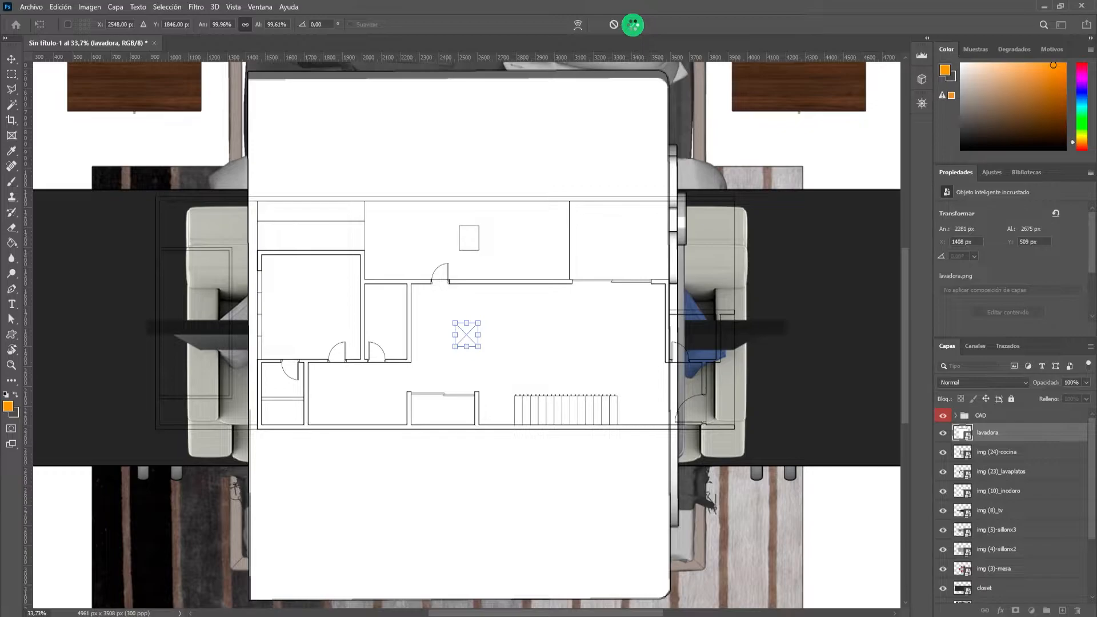
{"action": "left_click", "coordinate": [632, 25]}
{"action": "left_click", "coordinate": [633, 25]}
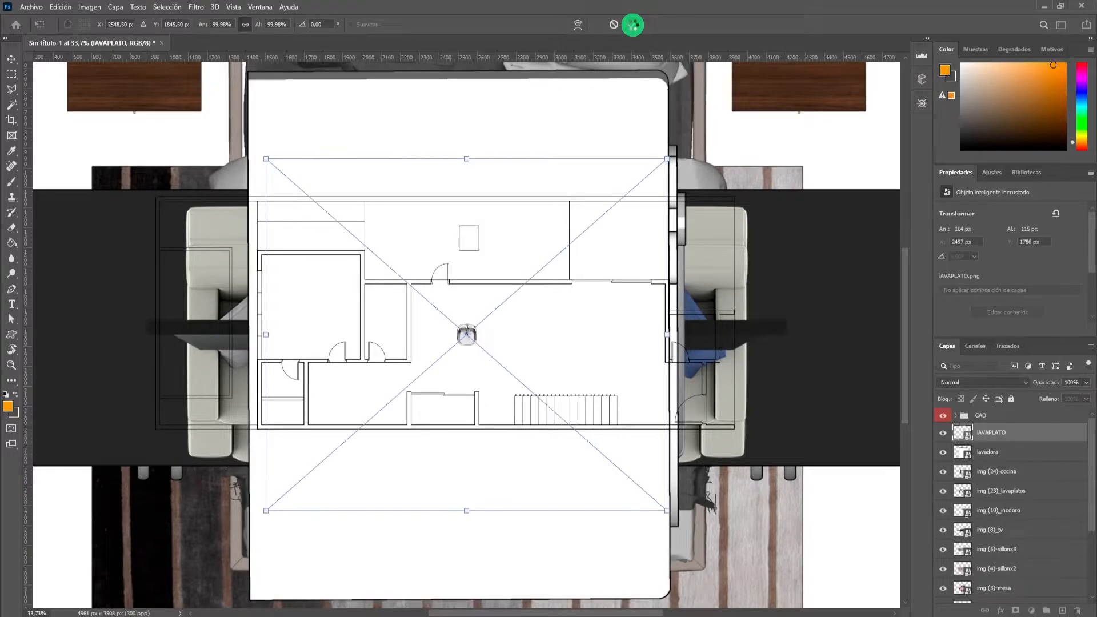
{"action": "left_click", "coordinate": [633, 25]}
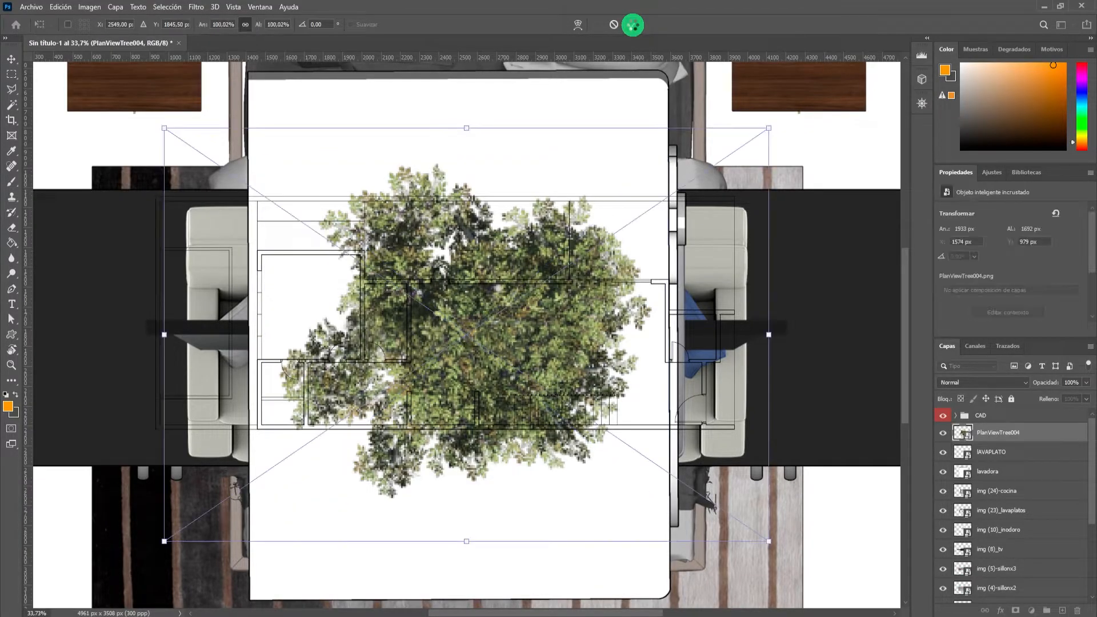
{"action": "left_click", "coordinate": [633, 25]}
{"action": "left_click", "coordinate": [633, 25]}
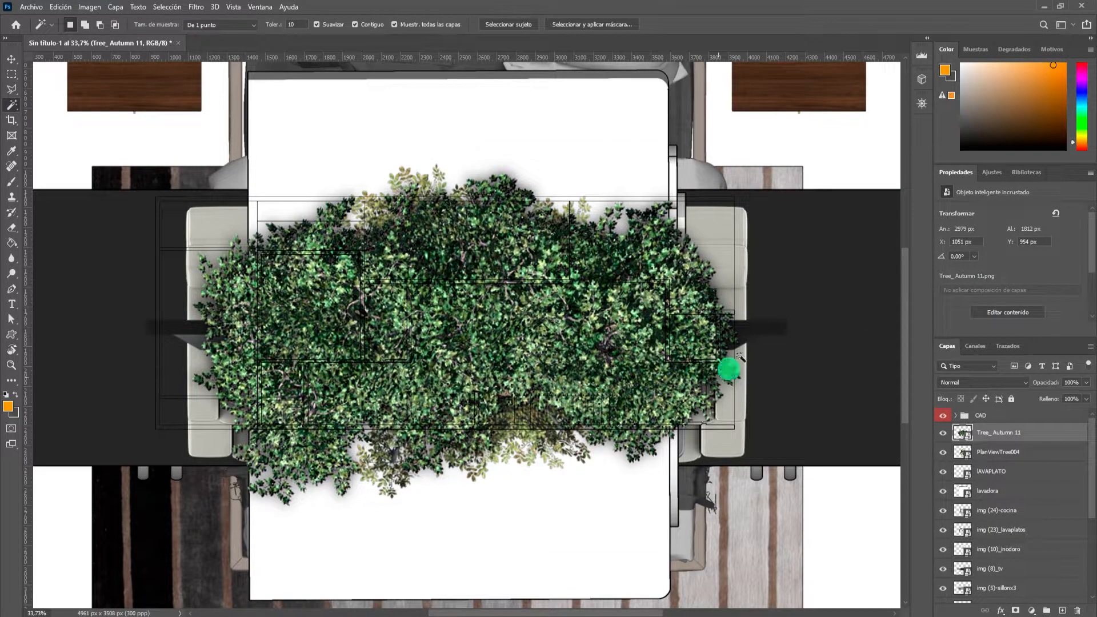
Check the extents of the cocina, lavaplatos, inodoro, tv and sillonx3 layers with Free Transform.
{"action": "left_click", "coordinate": [1011, 490]}
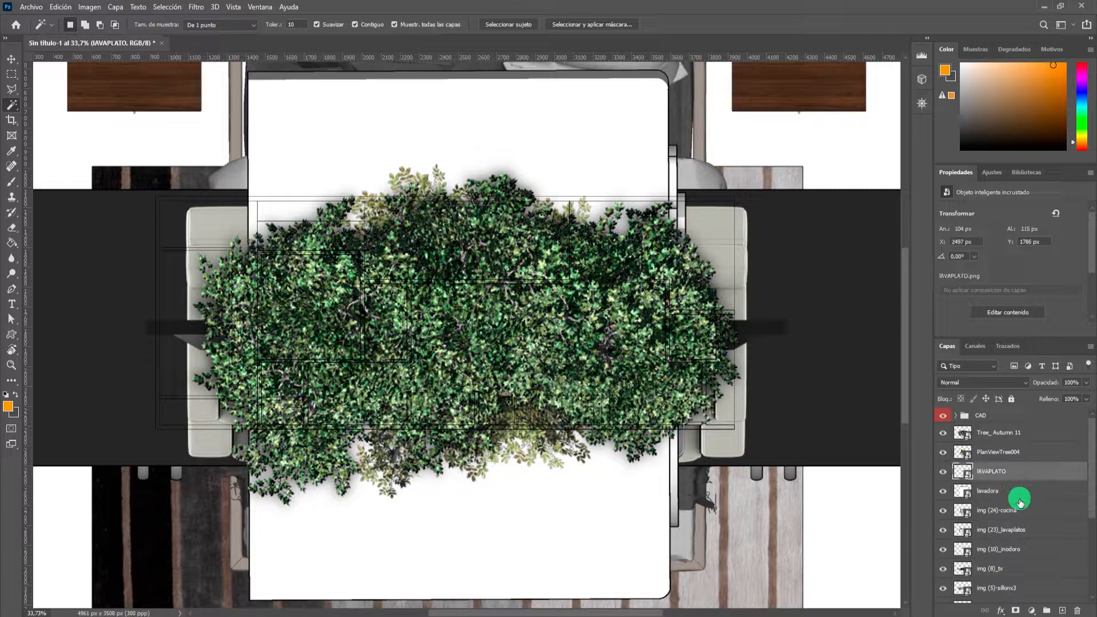
{"action": "left_click", "coordinate": [1006, 508]}
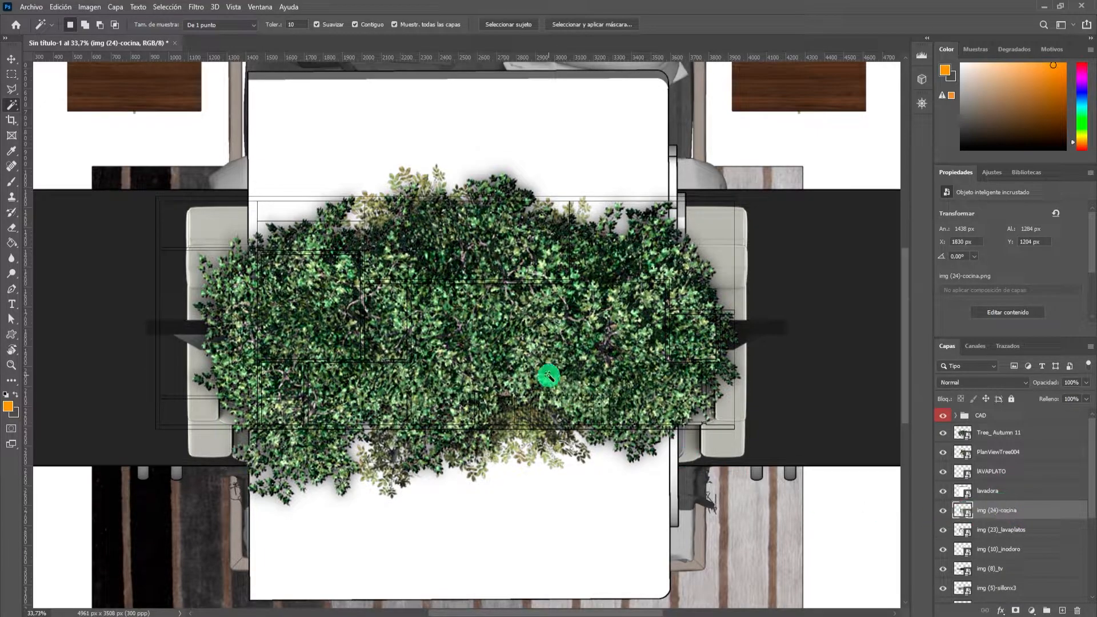
{"action": "scroll", "coordinate": [458, 339], "scroll_direction": "down", "scroll_amount": 1}
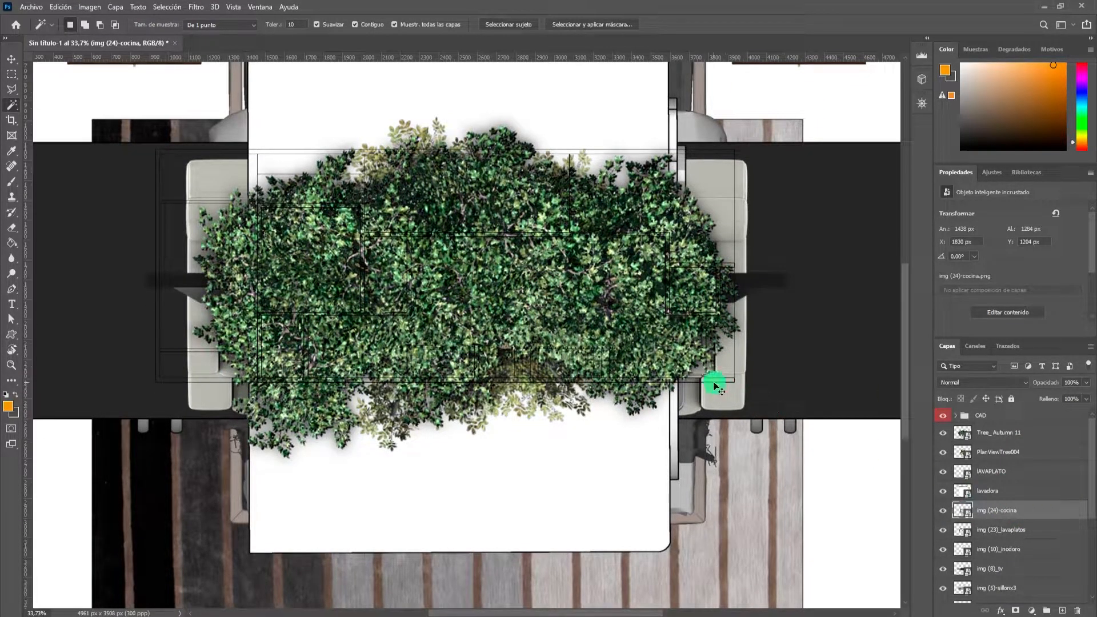
{"action": "key", "text": "ctrl+t"}
{"action": "key", "text": "Escape"}
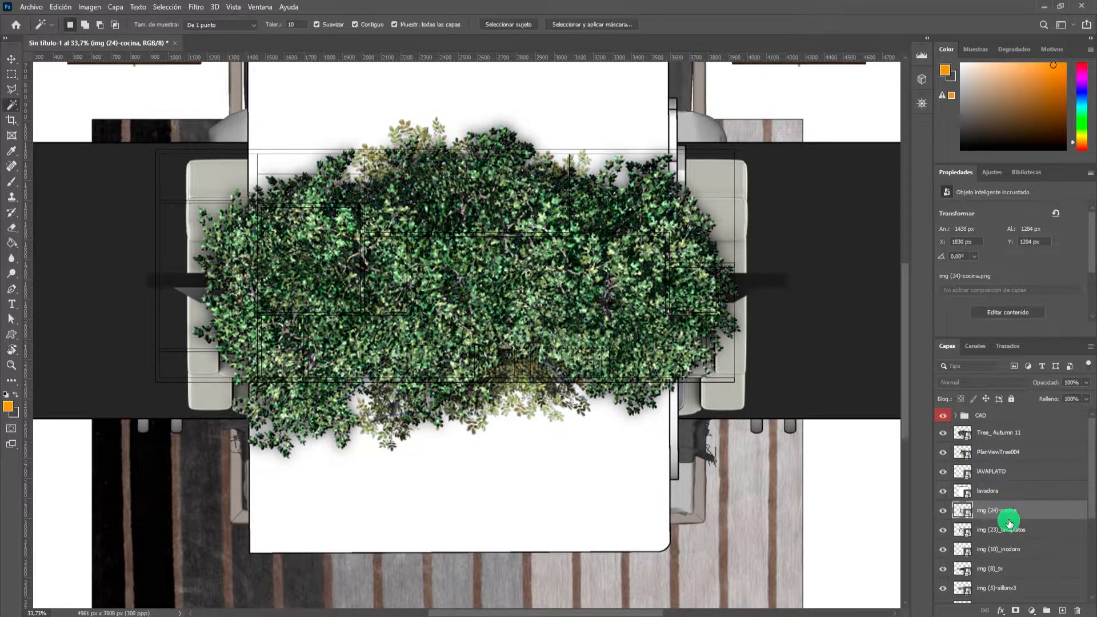
{"action": "left_click", "coordinate": [1020, 532]}
{"action": "key", "text": "ctrl+t"}
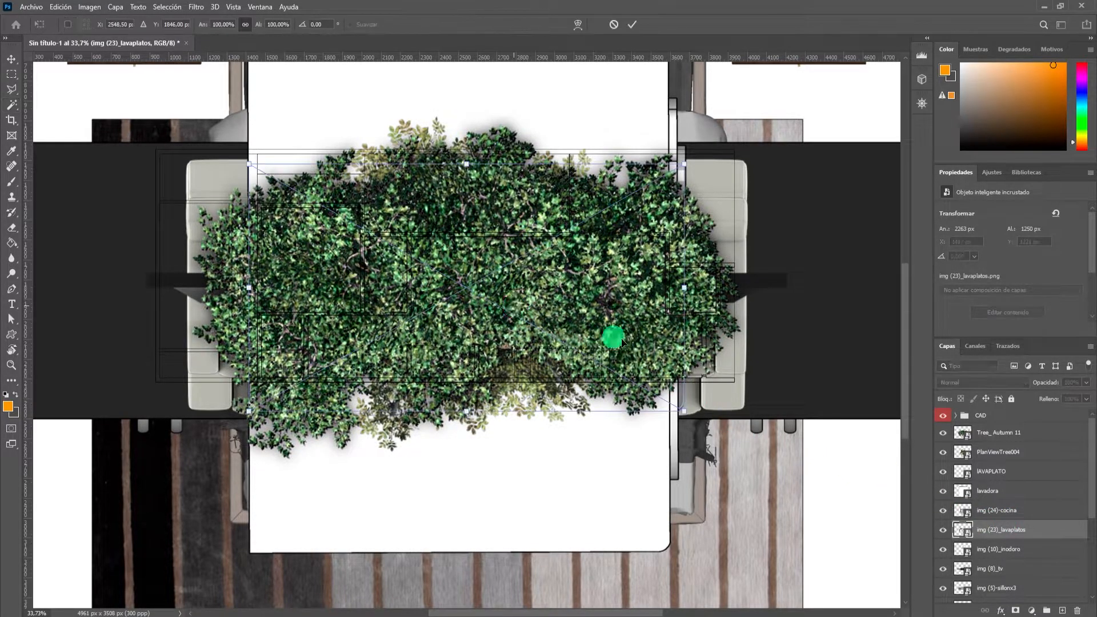
{"action": "left_click", "coordinate": [1031, 550]}
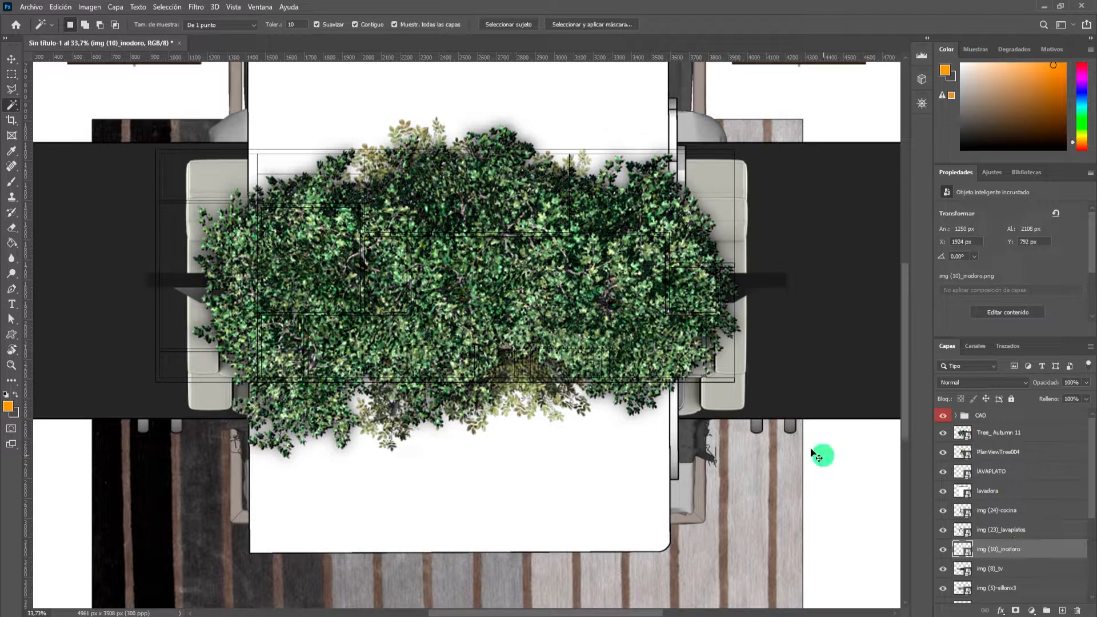
{"action": "key", "text": "ctrl+t"}
{"action": "left_click", "coordinate": [1026, 574]}
{"action": "left_click", "coordinate": [1017, 589]}
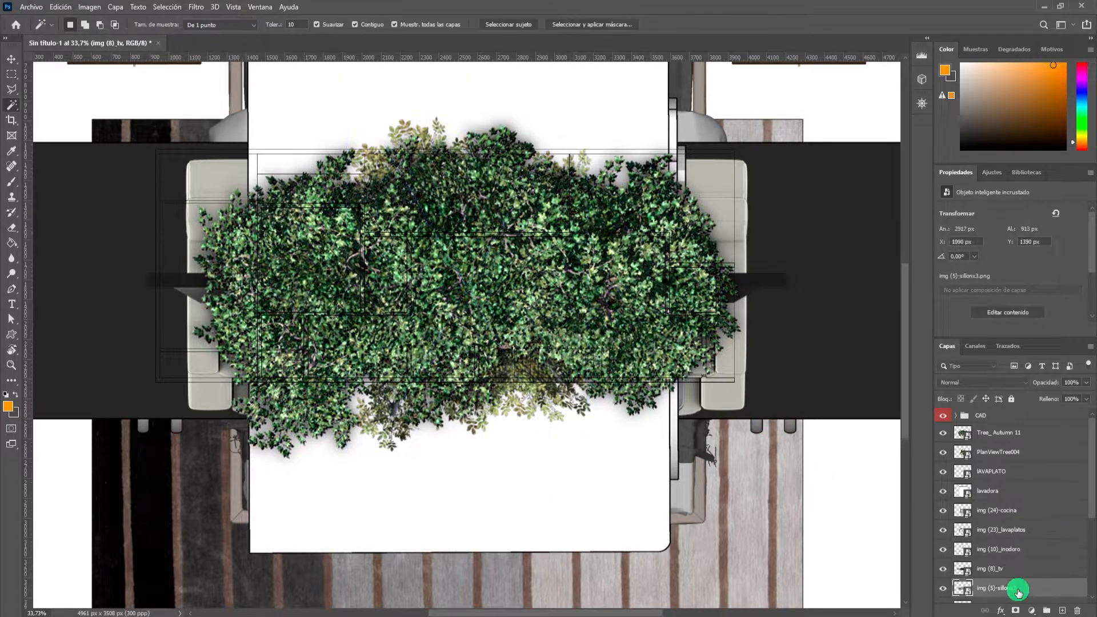
{"action": "key", "text": "ctrl+t"}
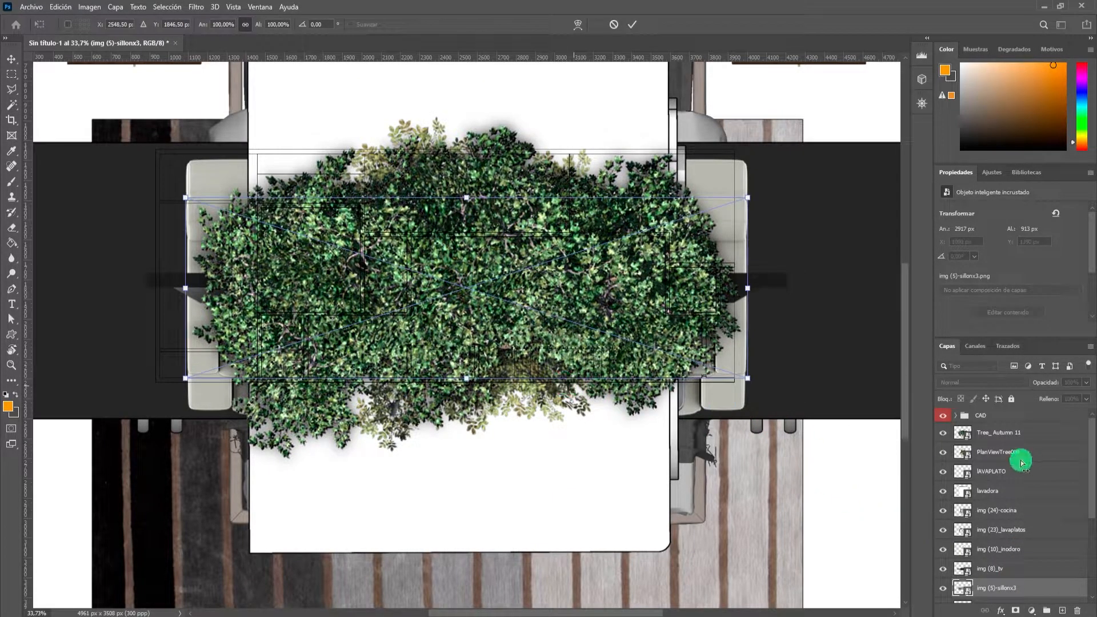
Enlarge the lAVAPLATO layer with Free Transform to about 686 × 756 px.
{"action": "left_click", "coordinate": [1016, 453]}
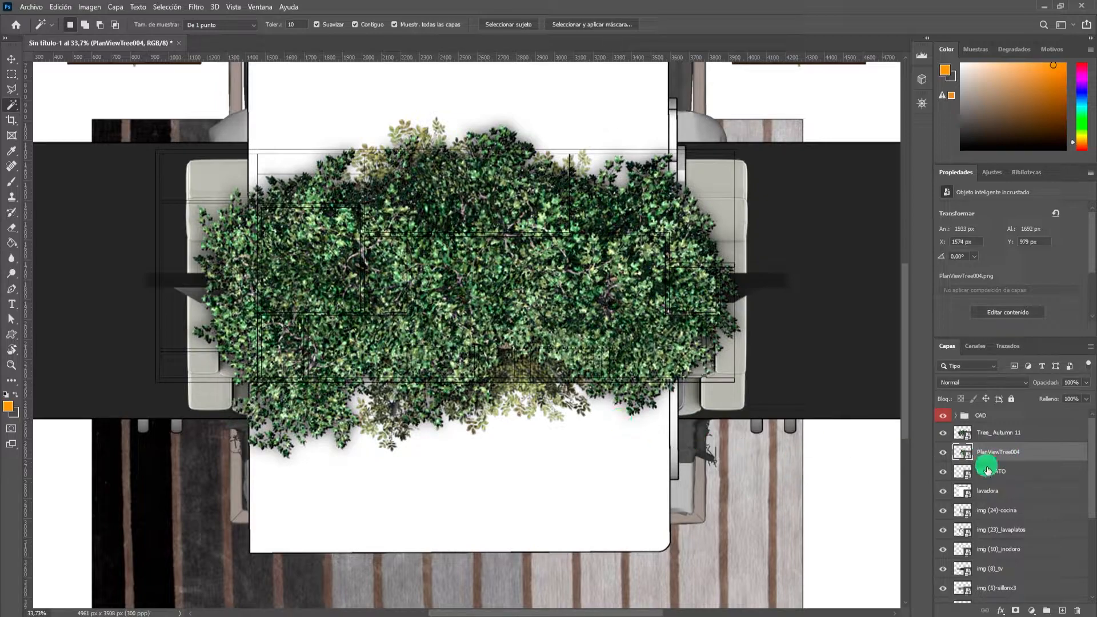
{"action": "left_click", "coordinate": [962, 467]}
{"action": "key", "text": "ctrl+t"}
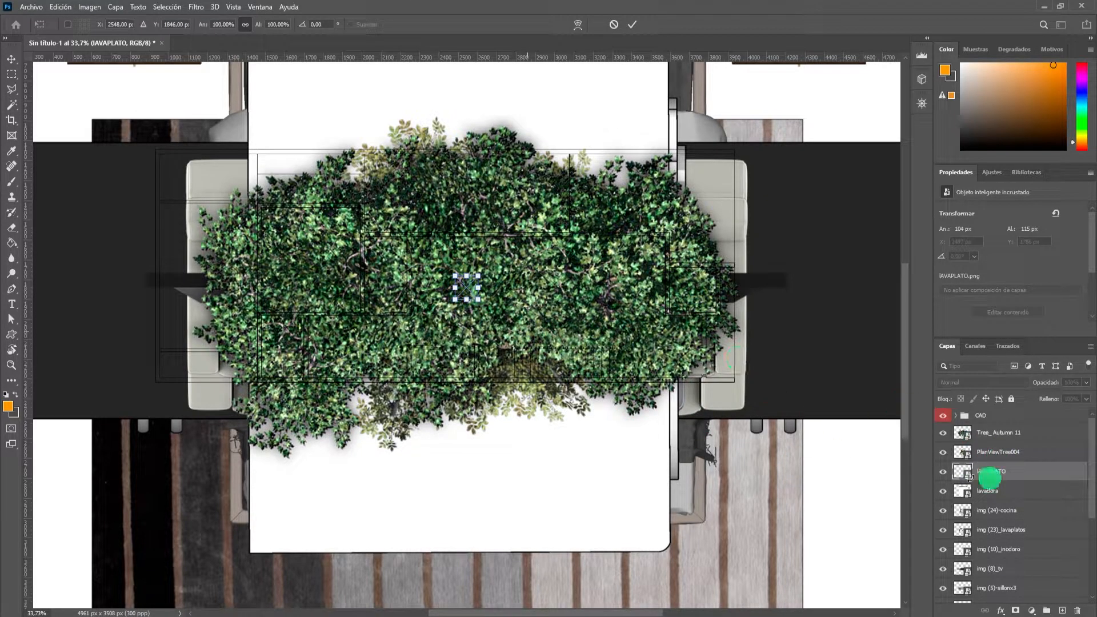
{"action": "left_click_drag", "start_coordinate": [478, 279], "coordinate": [628, 153]}
{"action": "left_click", "coordinate": [632, 24]}
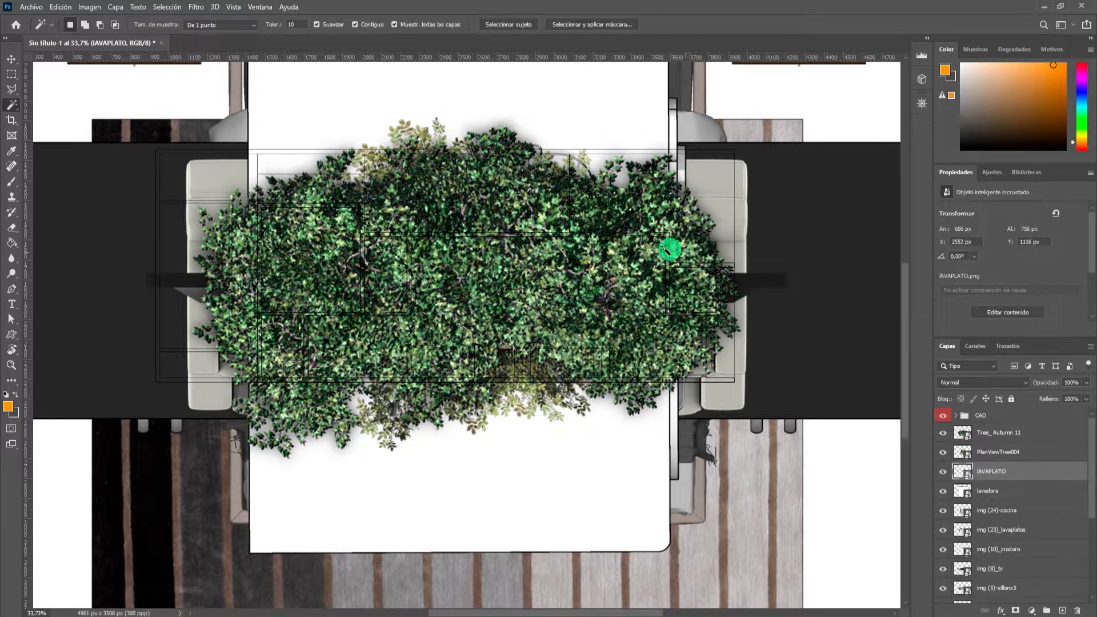
Review the list of placed furniture layers and view the whole sheet.
{"action": "scroll", "coordinate": [584, 232], "scroll_direction": "down", "scroll_amount": 1}
{"action": "scroll", "coordinate": [587, 232], "scroll_direction": "down", "scroll_amount": 1}
{"action": "scroll", "coordinate": [1022, 475], "scroll_direction": "down", "scroll_amount": 2}
{"action": "scroll", "coordinate": [1020, 470], "scroll_direction": "up", "scroll_amount": 2}
{"action": "scroll", "coordinate": [1001, 479], "scroll_direction": "down", "scroll_amount": 5}
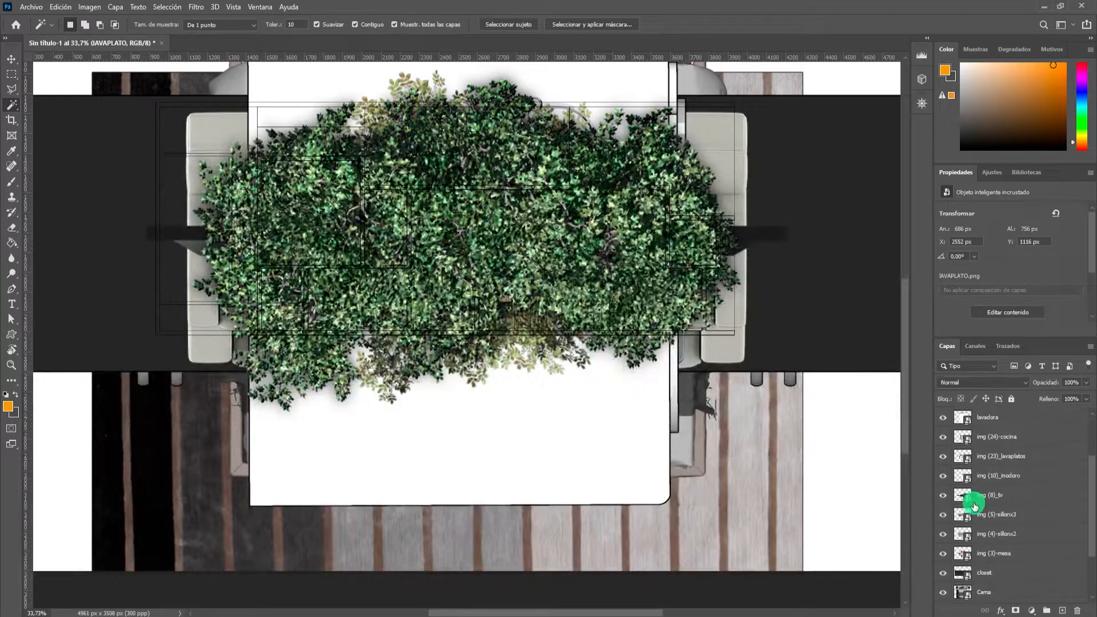
{"action": "scroll", "coordinate": [617, 348], "scroll_direction": "up", "scroll_amount": 1}
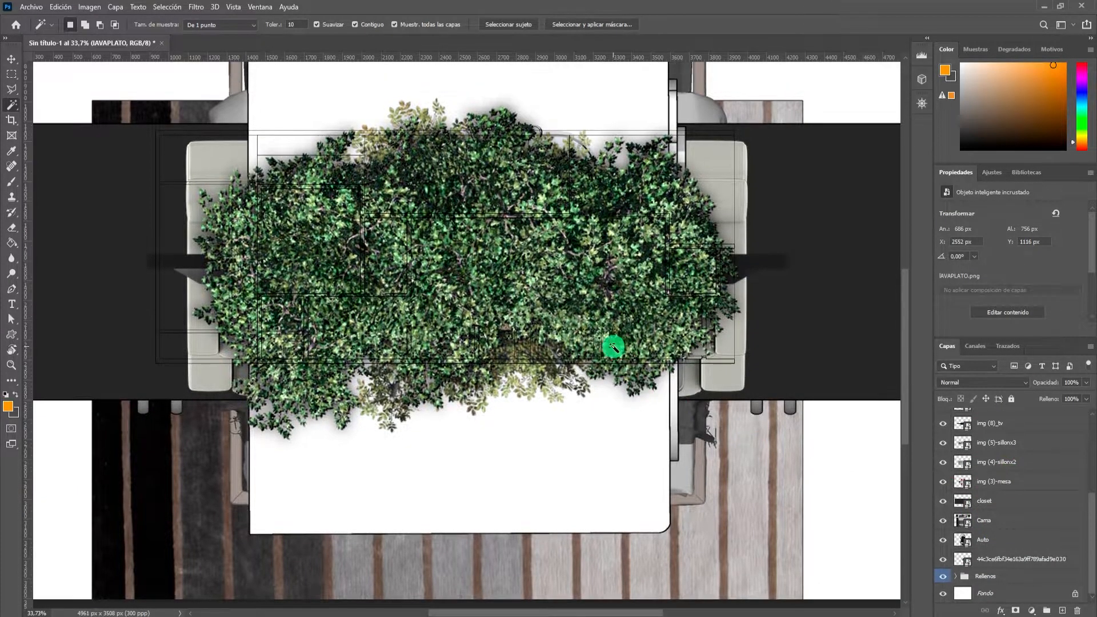
{"action": "scroll", "coordinate": [605, 347], "scroll_direction": "down", "scroll_amount": 2}
{"action": "scroll", "coordinate": [604, 347], "scroll_direction": "down", "scroll_amount": 1}
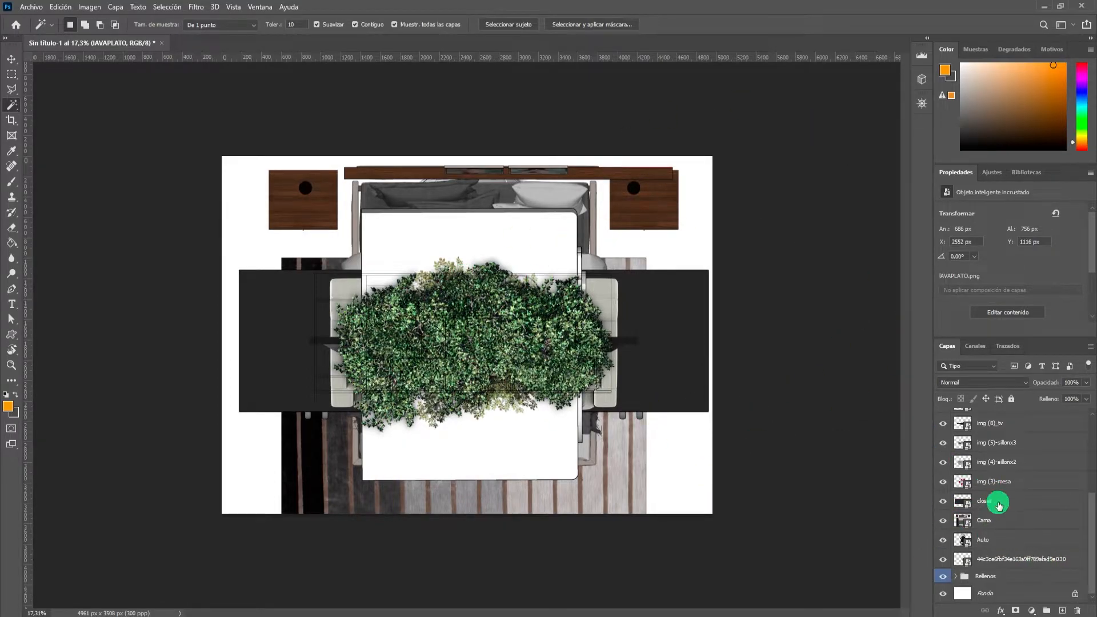
Group all the placed image layers, from Tree_ Autumn 11 down to the one above Rellenos, as Mobiliario with a green label.
{"action": "scroll", "coordinate": [1000, 505], "scroll_direction": "up", "scroll_amount": 1}
{"action": "scroll", "coordinate": [1001, 510], "scroll_direction": "up", "scroll_amount": 2}
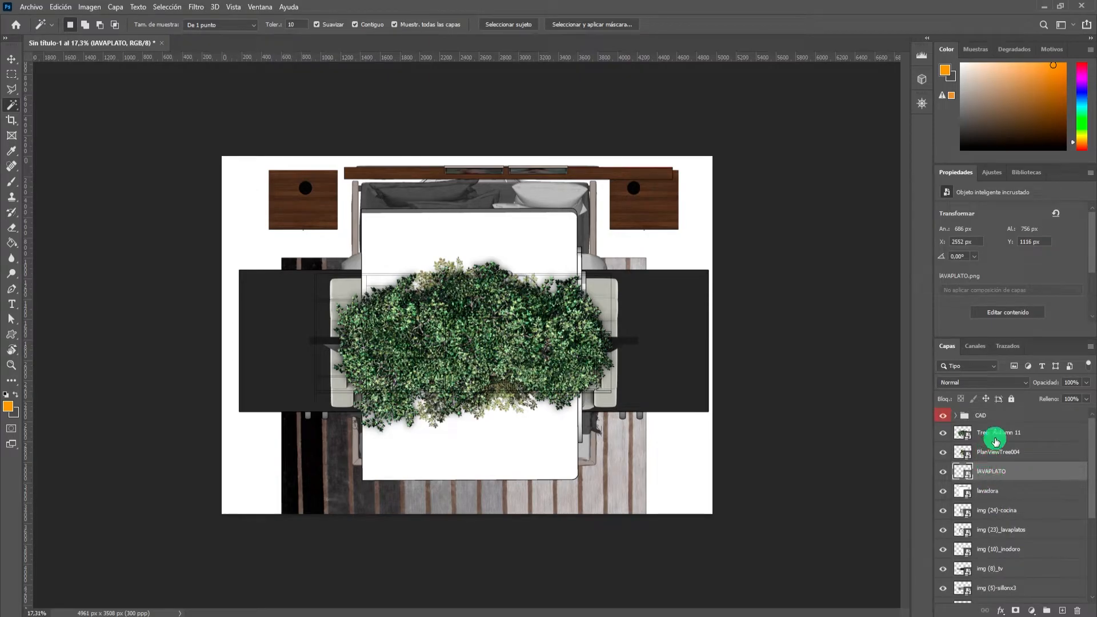
{"action": "left_click", "coordinate": [974, 438]}
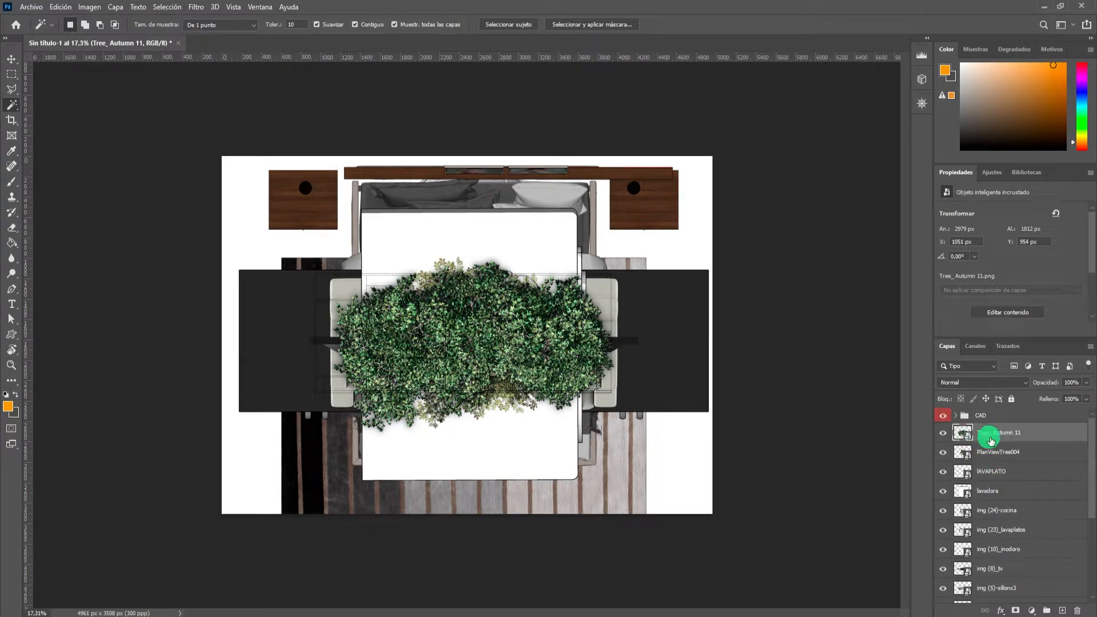
{"action": "scroll", "coordinate": [1008, 451], "scroll_direction": "down", "scroll_amount": 5}
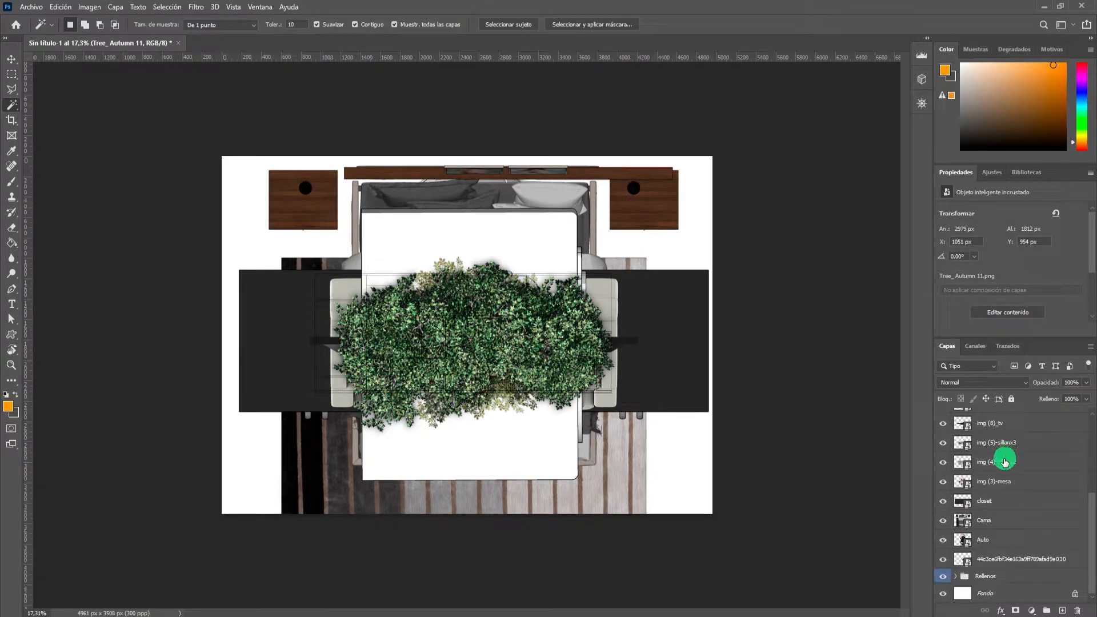
{"action": "left_click", "coordinate": [1002, 563], "text": "shift"}
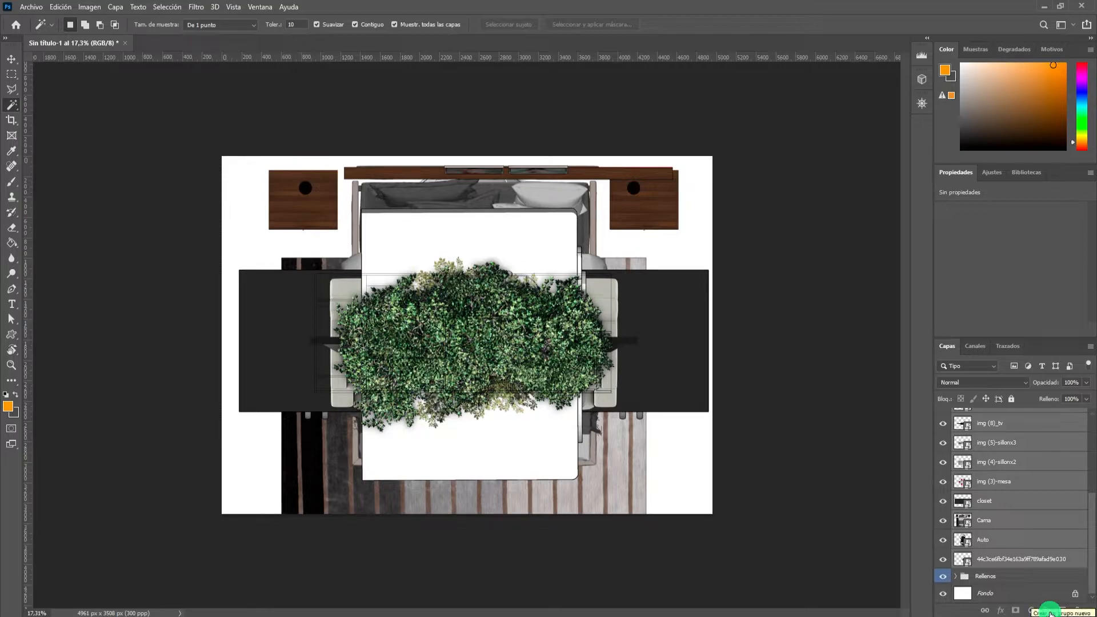
{"action": "left_click", "coordinate": [1051, 611]}
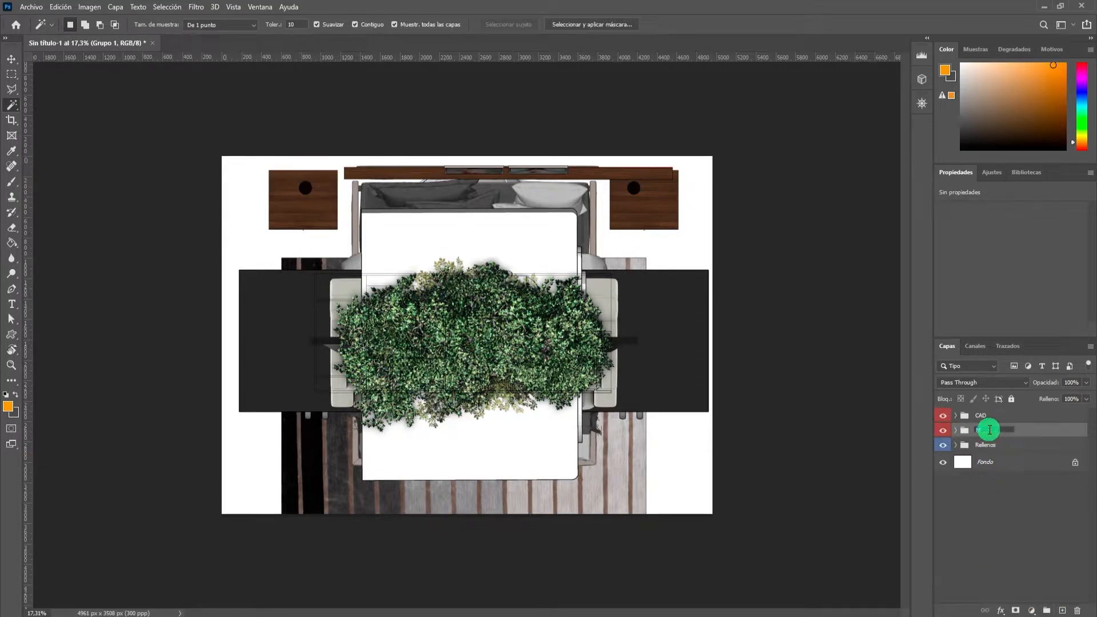
{"action": "key", "text": "Return"}
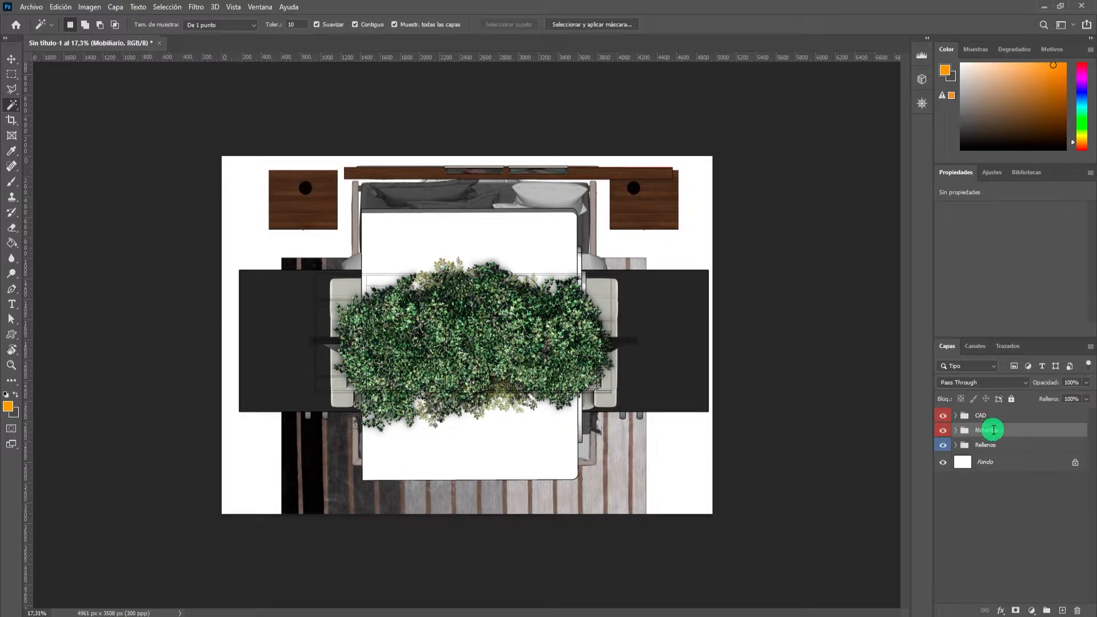
{"action": "right_click", "coordinate": [943, 434]}
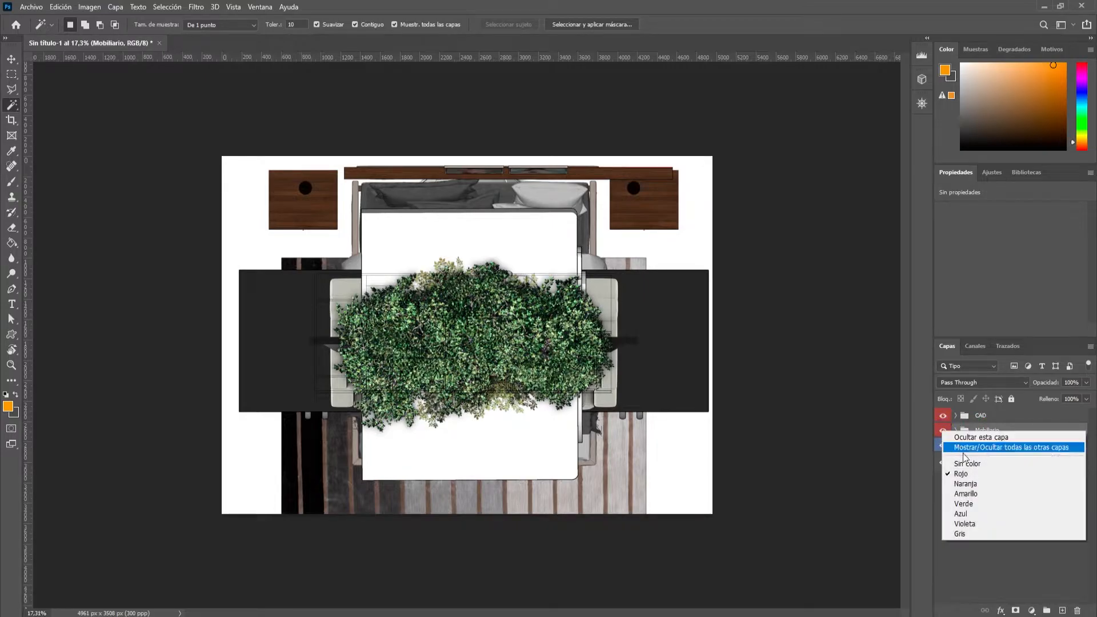
{"action": "left_click", "coordinate": [973, 503]}
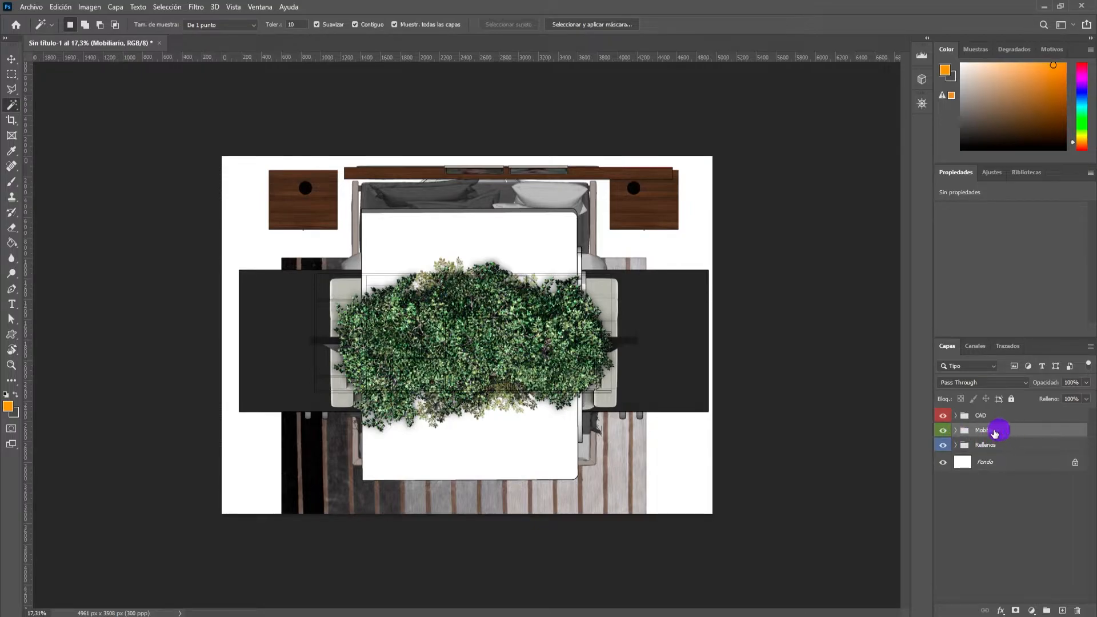
{"action": "left_click_drag", "start_coordinate": [997, 433], "coordinate": [958, 446]}
{"action": "left_click", "coordinate": [955, 430]}
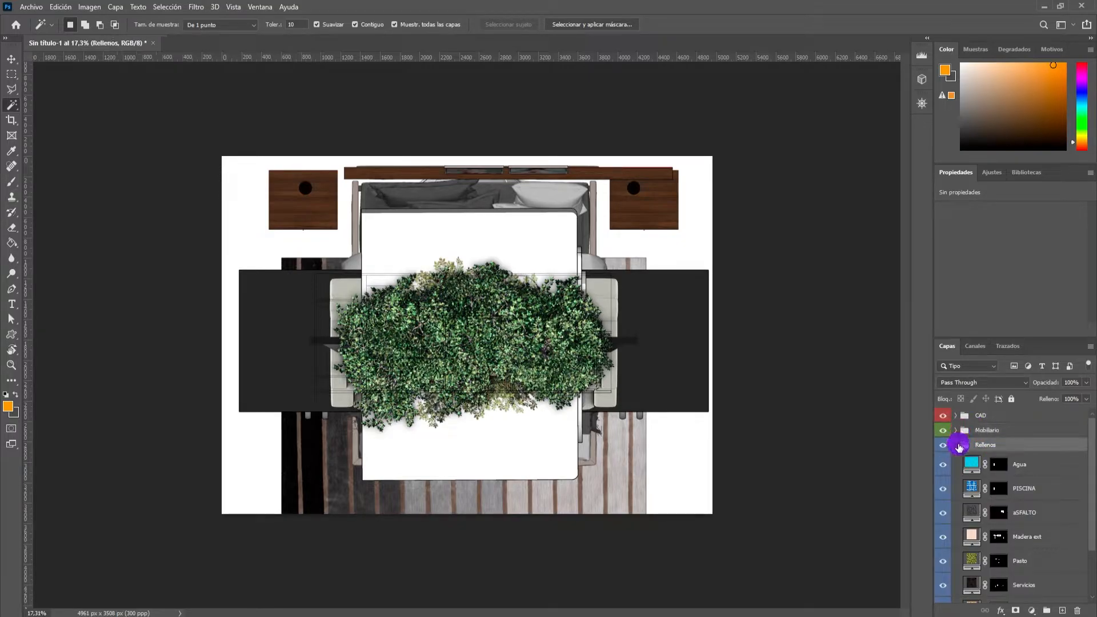
{"action": "left_click", "coordinate": [958, 445]}
{"action": "left_click", "coordinate": [956, 431]}
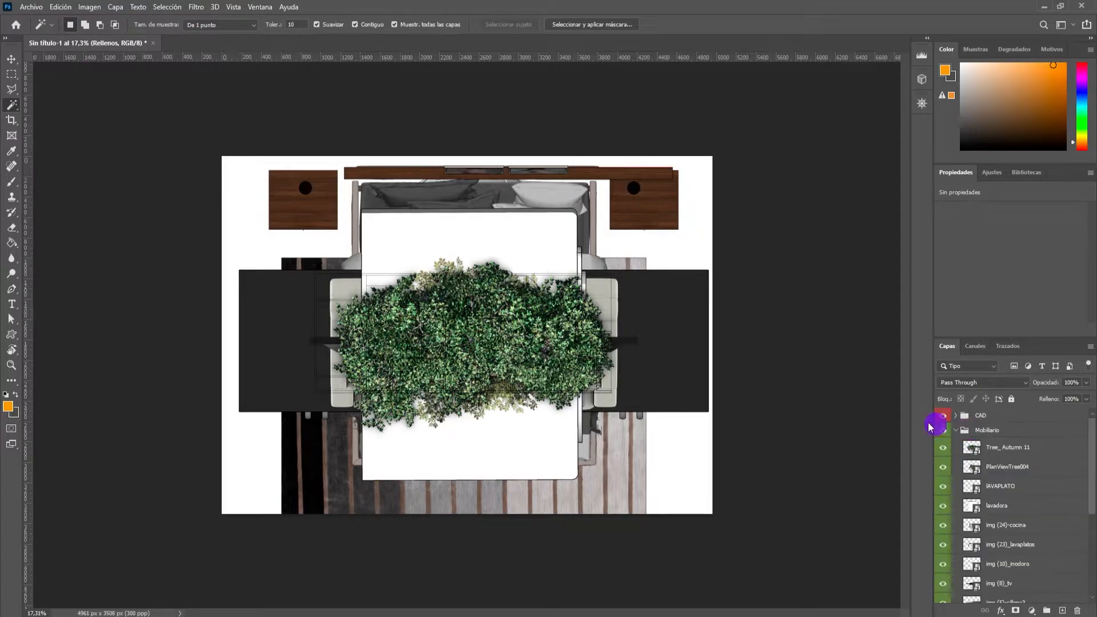
{"action": "left_click", "coordinate": [955, 431]}
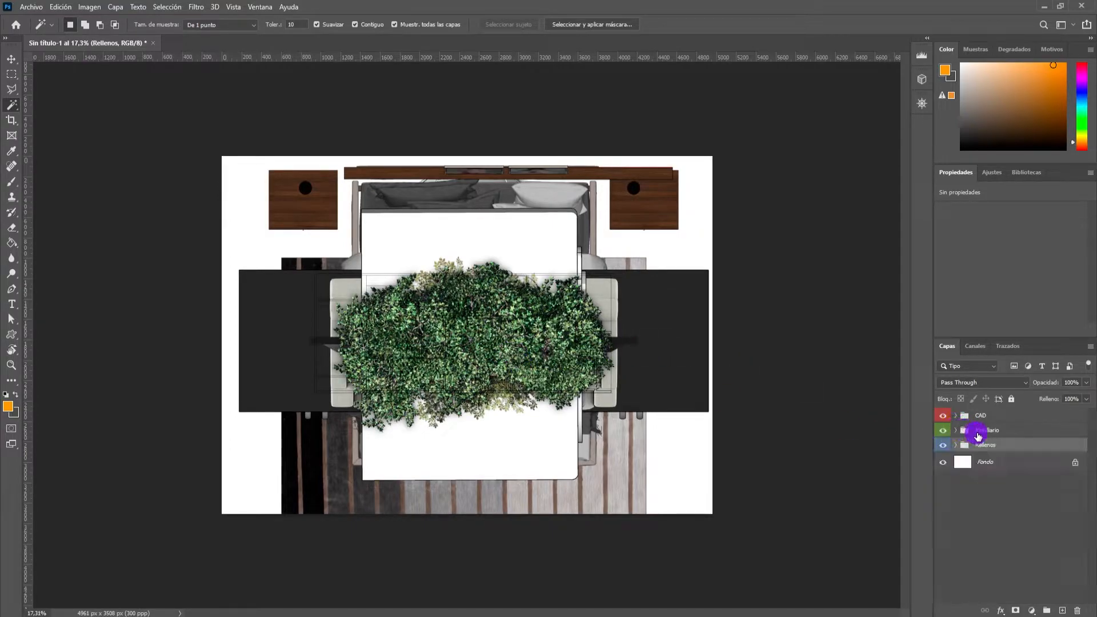
Scale the whole Mobiliario group about its centre to 23.81% with Free Transform.
{"action": "left_click", "coordinate": [1003, 433]}
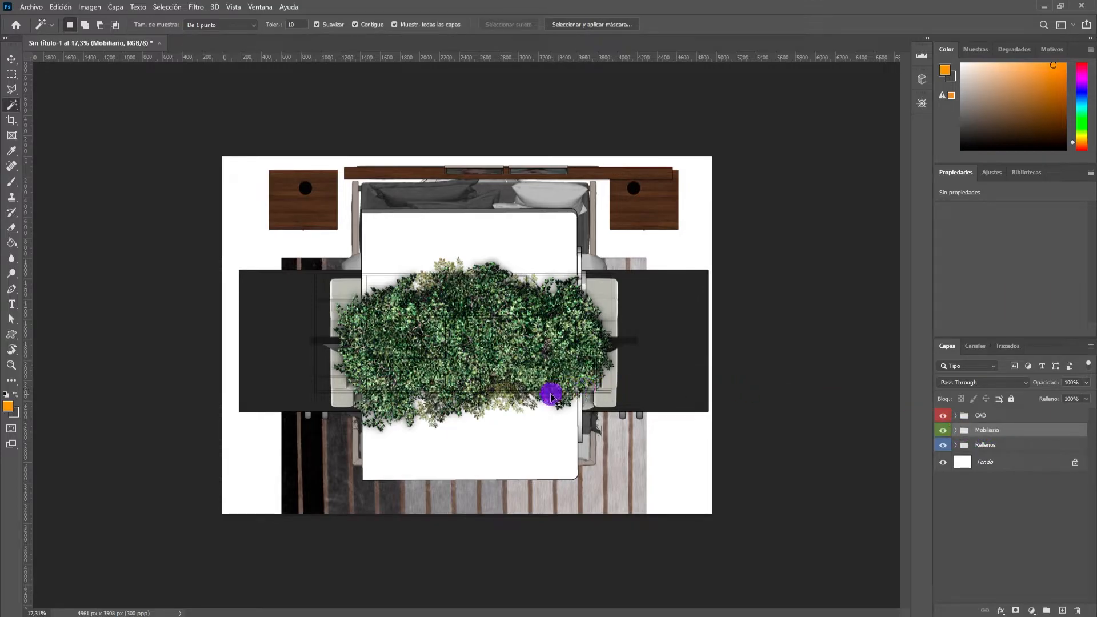
{"action": "key", "text": "ctrl+t"}
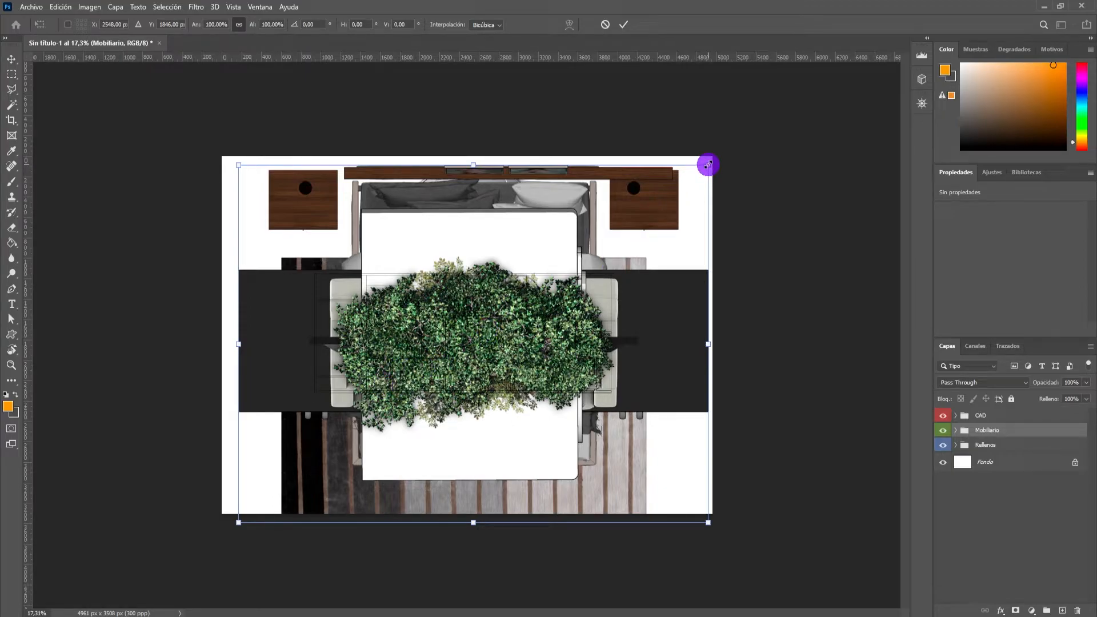
{"action": "left_click_drag", "start_coordinate": [707, 166], "coordinate": [526, 286]}
{"action": "mouse_move", "coordinate": [524, 288]}
{"action": "left_mouse_down"}
{"action": "mouse_move", "coordinate": [514, 301]}
{"action": "mouse_move", "coordinate": [539, 284]}
{"action": "mouse_move", "coordinate": [499, 312]}
{"action": "mouse_move", "coordinate": [523, 292]}
{"action": "left_mouse_up"}
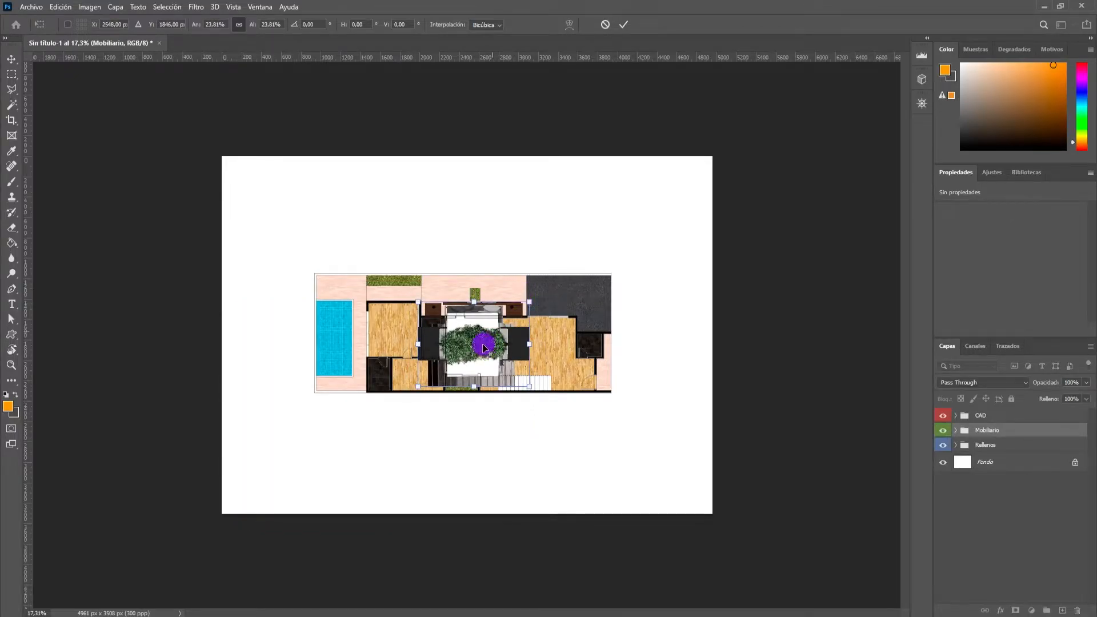
{"action": "left_click", "coordinate": [625, 26]}
Move the Mobiliario group off the plan into the blank upper-left area of the sheet with the Move tool.
{"action": "key", "text": "w"}
{"action": "key", "text": "v"}
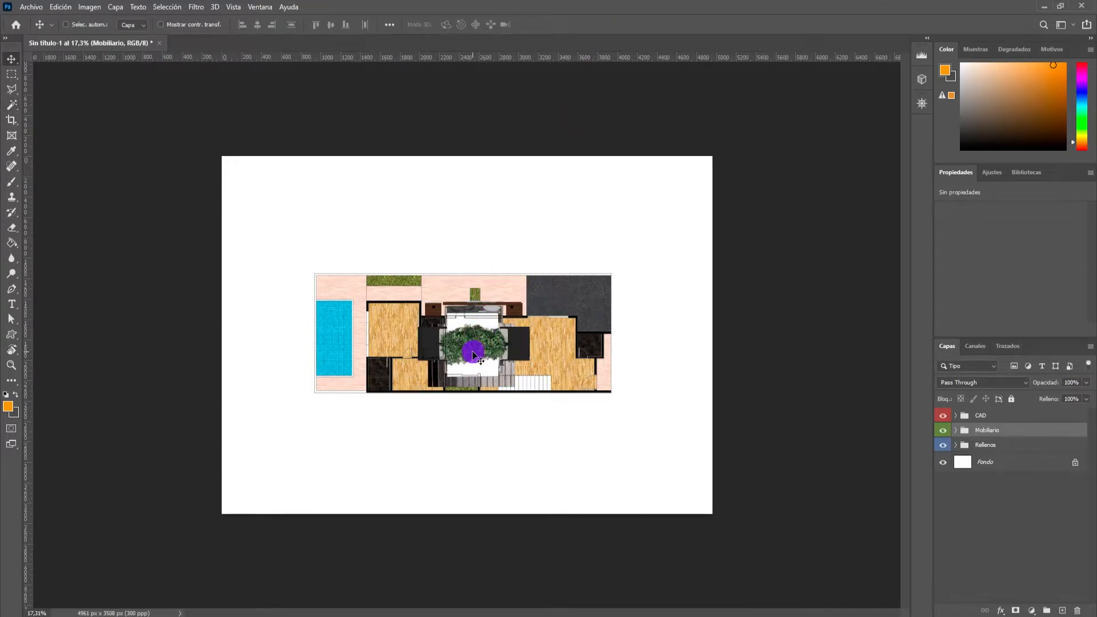
{"action": "left_click_drag", "start_coordinate": [470, 357], "coordinate": [307, 229]}
{"action": "scroll", "coordinate": [307, 230], "scroll_direction": "up", "scroll_amount": 5}
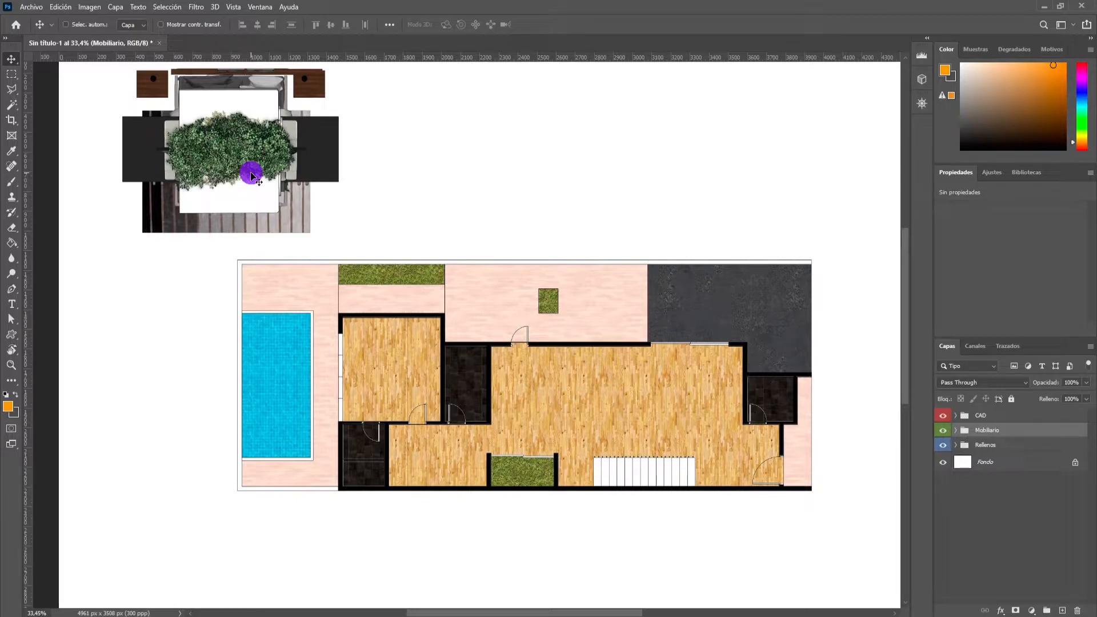
Expand the Mobiliario group and go through its layers from Tree_ Autumn 11 to img (23)_lavaplatos.
{"action": "left_click", "coordinate": [957, 431]}
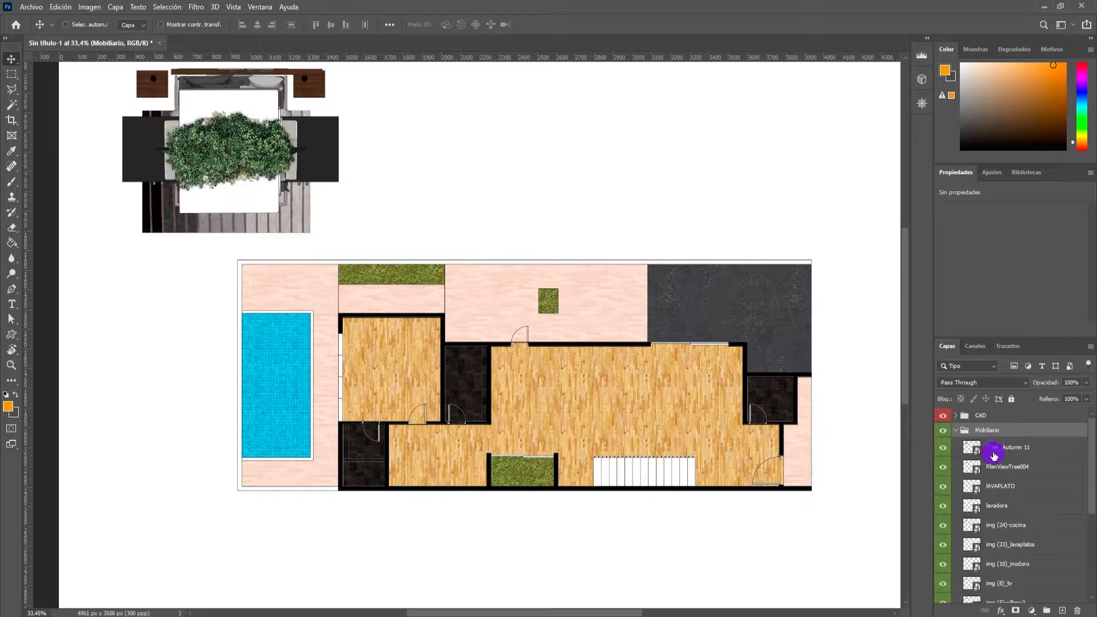
{"action": "left_click", "coordinate": [994, 454]}
{"action": "left_click", "coordinate": [995, 470]}
{"action": "left_click", "coordinate": [994, 489]}
{"action": "left_click", "coordinate": [993, 509]}
{"action": "left_click", "coordinate": [993, 547]}
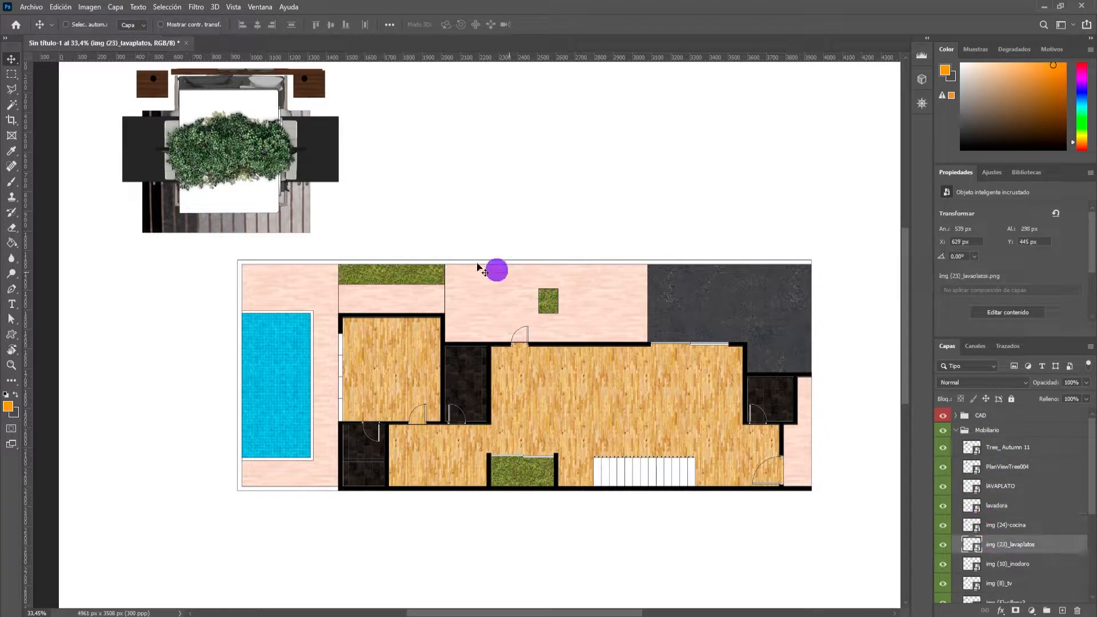
Auto-select the Madera inte floor layer directly from the canvas, and collapse the Rellenos group.
{"action": "scroll", "coordinate": [245, 166], "scroll_direction": "up", "scroll_amount": 3}
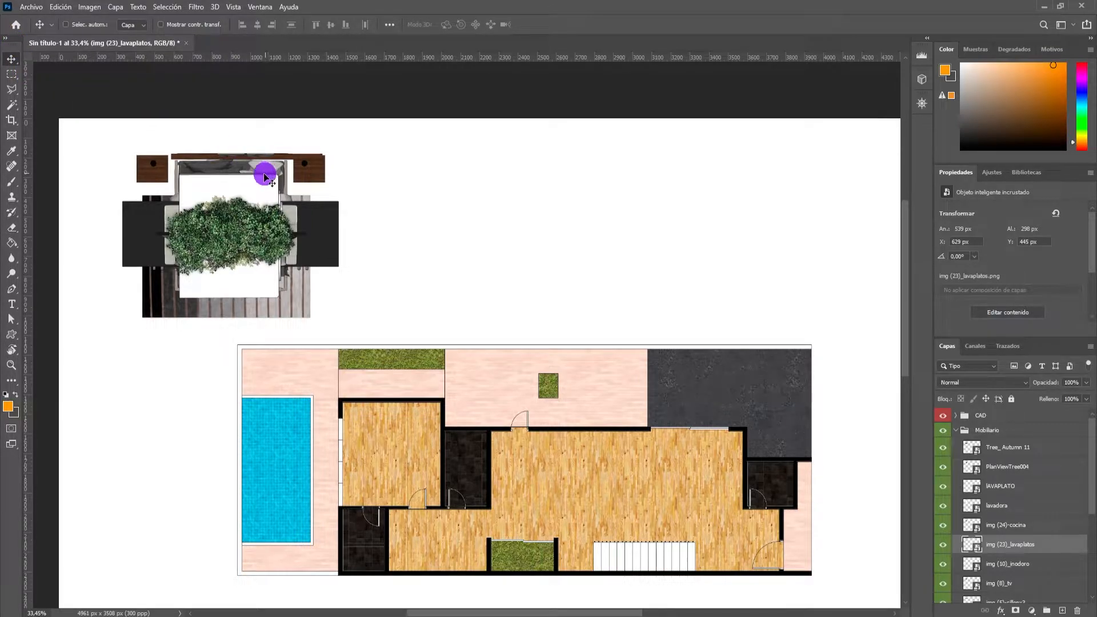
{"action": "key", "text": "ctrl"}
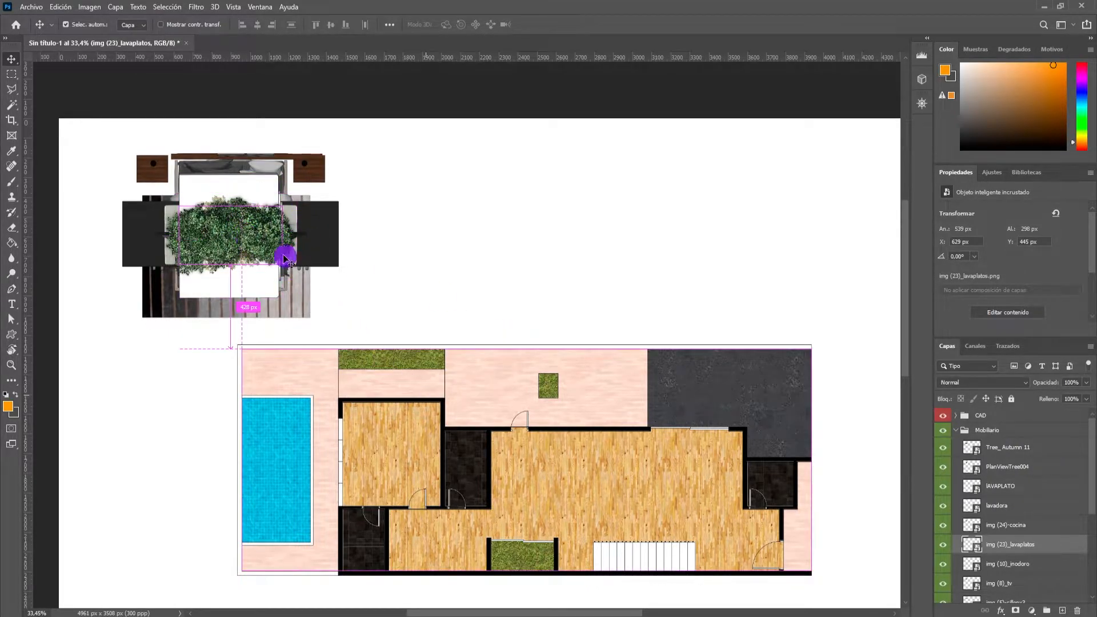
{"action": "left_click", "coordinate": [553, 472]}
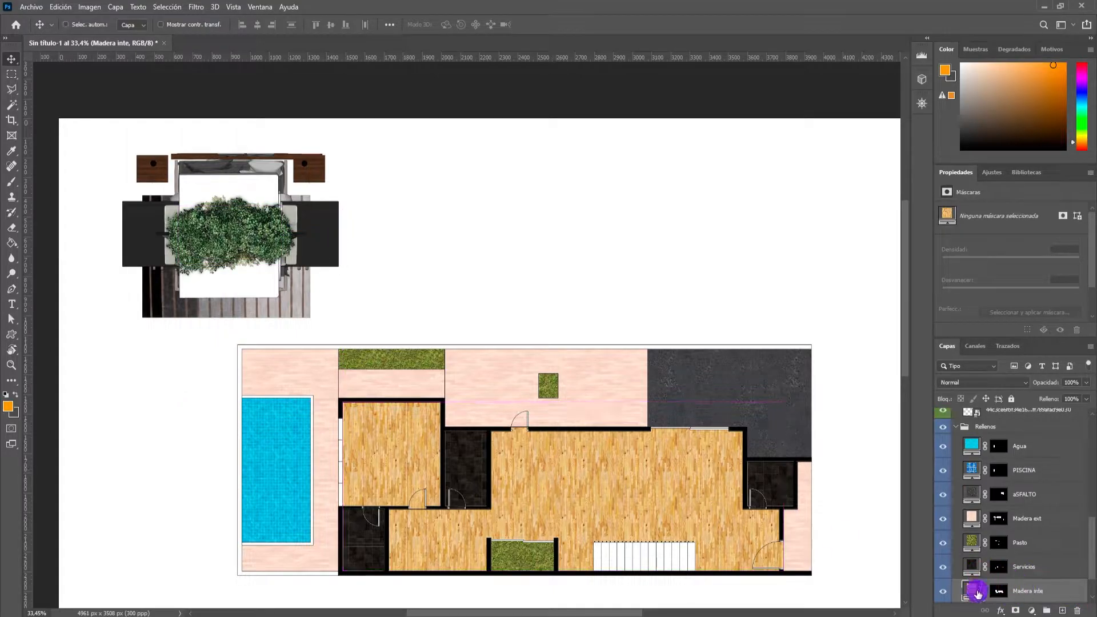
{"action": "left_click", "coordinate": [960, 431]}
{"action": "left_click", "coordinate": [955, 429]}
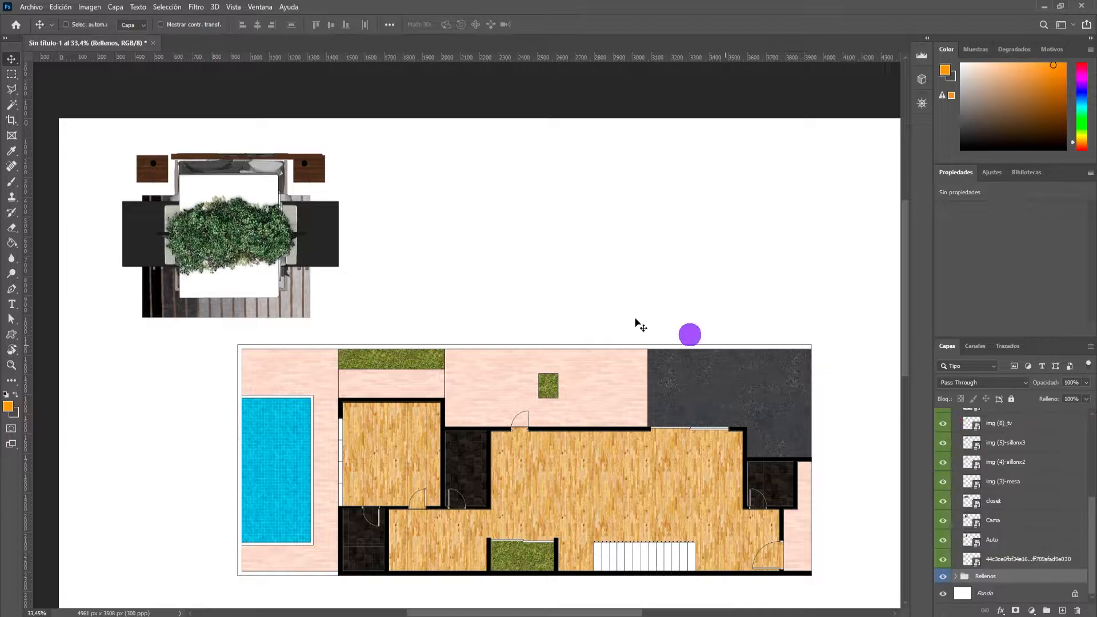
Spread the trees, both sinks and the stove over the blank area above the plan, and the washing machine beside the pool.
{"action": "scroll", "coordinate": [311, 246], "scroll_direction": "up", "scroll_amount": 1}
{"action": "left_click", "coordinate": [232, 271], "text": "ctrl"}
{"action": "left_click_drag", "start_coordinate": [283, 284], "coordinate": [740, 230]}
{"action": "left_click", "coordinate": [243, 276]}
{"action": "left_click_drag", "start_coordinate": [243, 276], "coordinate": [630, 296]}
{"action": "left_click_drag", "start_coordinate": [245, 244], "coordinate": [138, 463]}
{"action": "left_click_drag", "start_coordinate": [225, 311], "coordinate": [513, 332]}
{"action": "left_click_drag", "start_coordinate": [248, 255], "coordinate": [794, 316]}
Move the toilet, the TV and the two-seat and three-seat sofas out of the pile to the blank area below the plan.
{"action": "scroll", "coordinate": [514, 240], "scroll_direction": "down", "scroll_amount": 3}
{"action": "left_click", "coordinate": [238, 137], "text": "ctrl"}
{"action": "left_click_drag", "start_coordinate": [400, 382], "coordinate": [350, 554]}
{"action": "left_click_drag", "start_coordinate": [251, 137], "coordinate": [769, 532]}
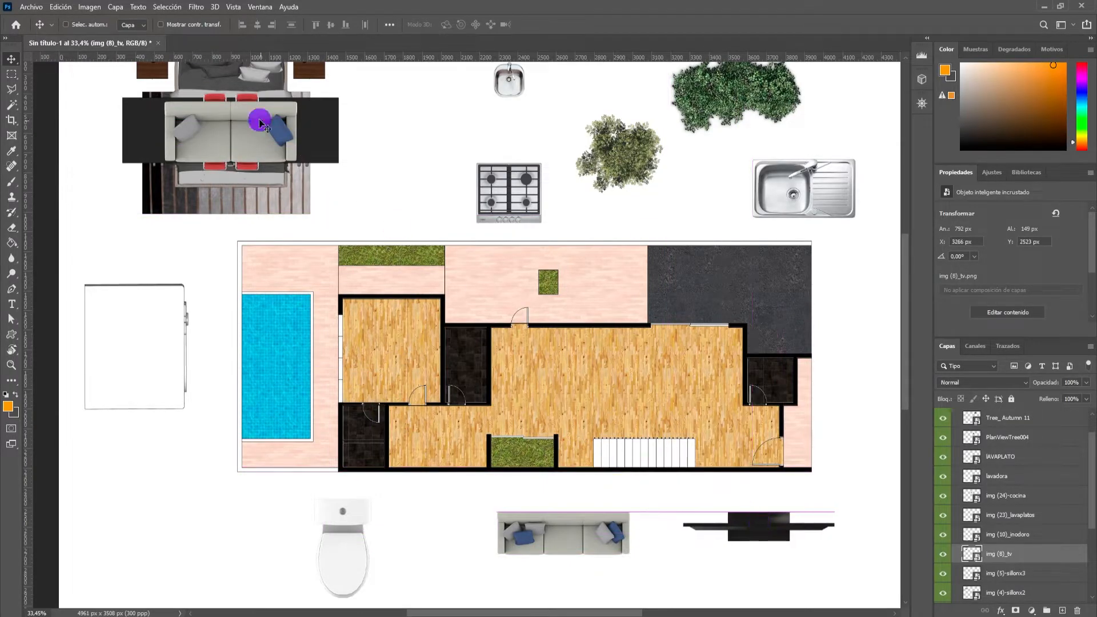
{"action": "left_click", "coordinate": [245, 151], "text": "ctrl"}
{"action": "left_click_drag", "start_coordinate": [245, 150], "coordinate": [180, 550]}
Move the dining table to the blank space beside the bed, and shift the closet down toward the foot of the bed.
{"action": "left_click_drag", "start_coordinate": [221, 118], "coordinate": [403, 112]}
{"action": "left_click_drag", "start_coordinate": [258, 117], "coordinate": [216, 207]}
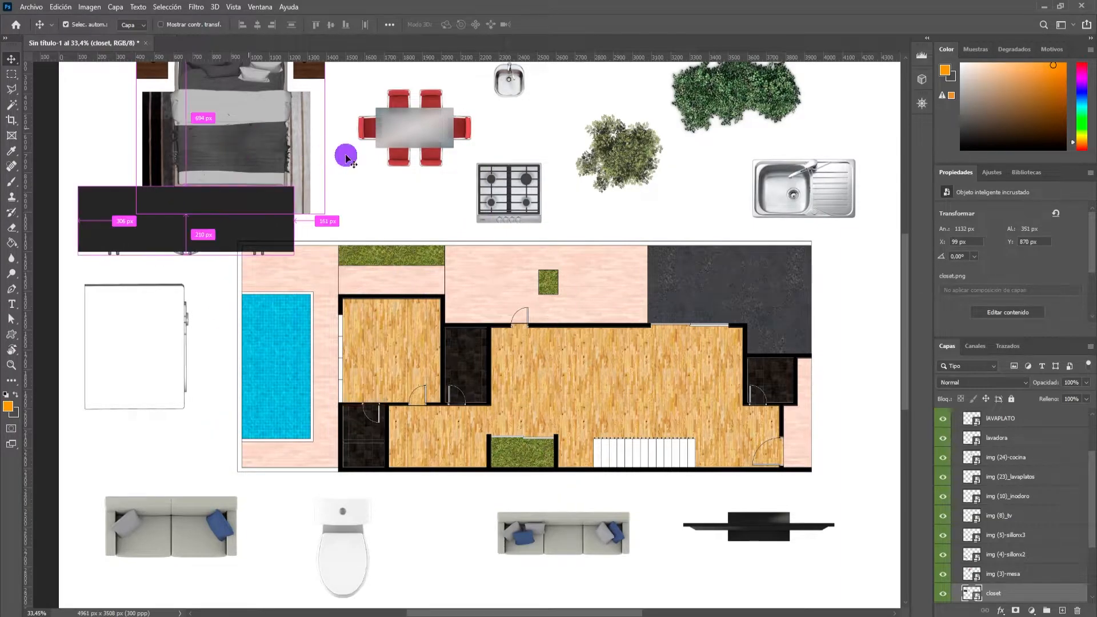
{"action": "scroll", "coordinate": [393, 186], "scroll_direction": "up", "scroll_amount": 2}
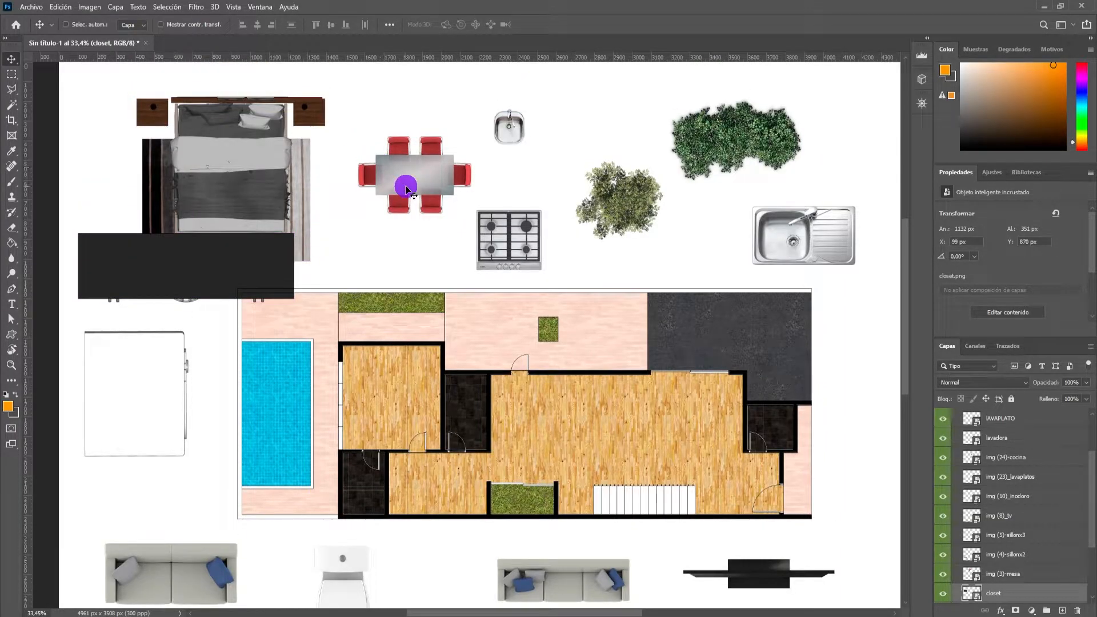
Expand the CAD group and show its mobiliario layer so the furniture outlines guide the placement.
{"action": "scroll", "coordinate": [991, 434], "scroll_direction": "up", "scroll_amount": 3}
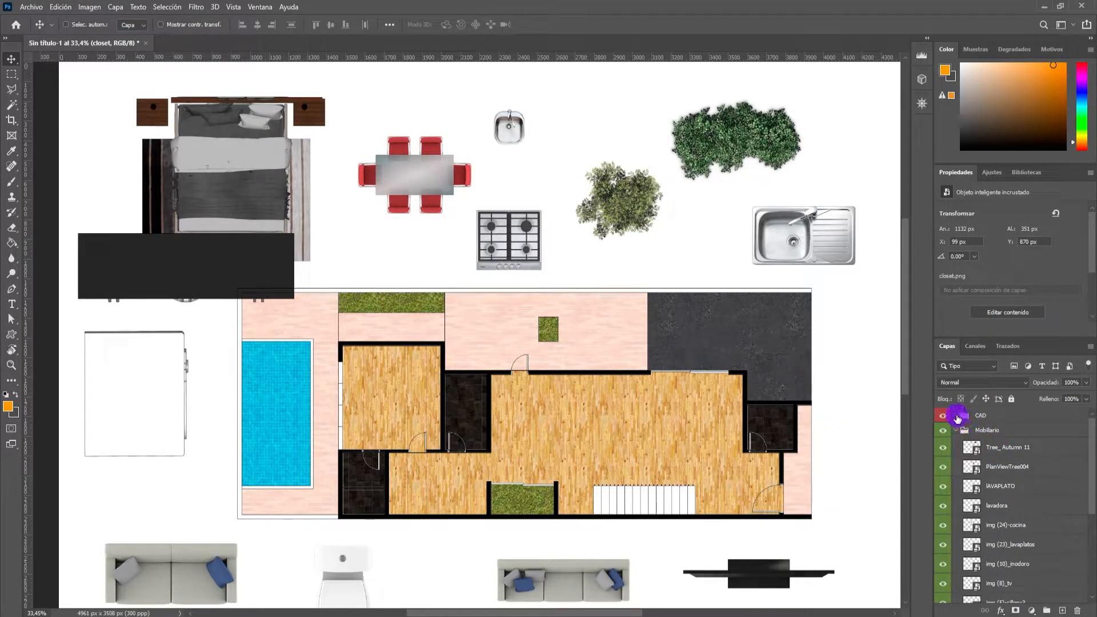
{"action": "left_click", "coordinate": [957, 417]}
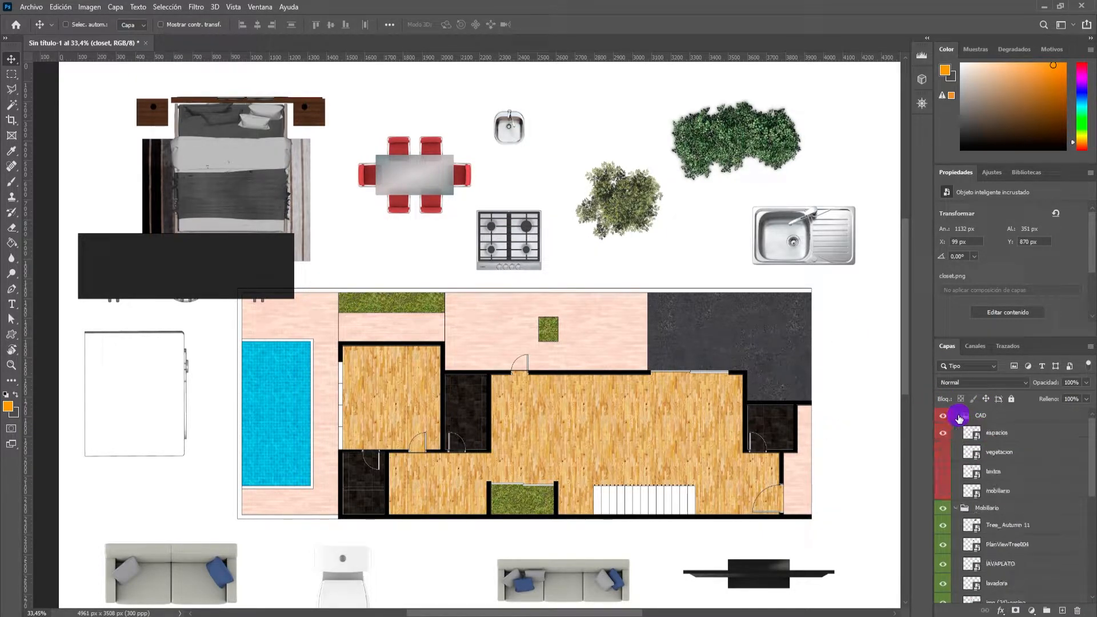
{"action": "left_click", "coordinate": [943, 491]}
{"action": "scroll", "coordinate": [502, 367], "scroll_direction": "down", "scroll_amount": 2}
{"action": "scroll", "coordinate": [492, 330], "scroll_direction": "up", "scroll_amount": 2}
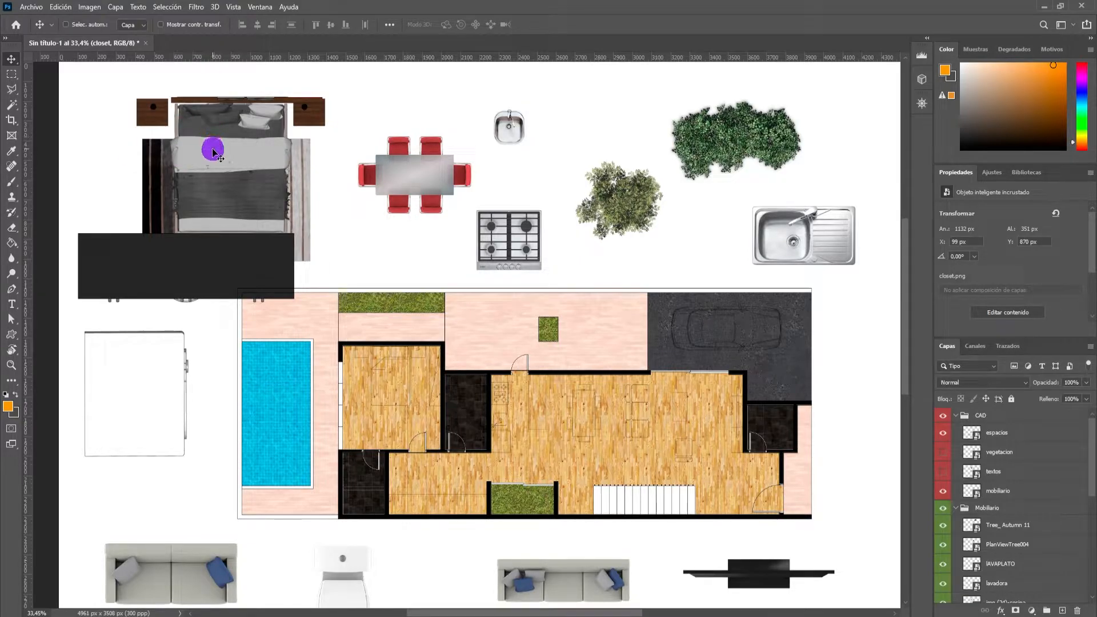
Select the Cama layer from the canvas and move the bed over the bedroom beside the pool.
{"action": "key", "text": "ctrl"}
{"action": "left_click", "coordinate": [247, 190], "text": "ctrl"}
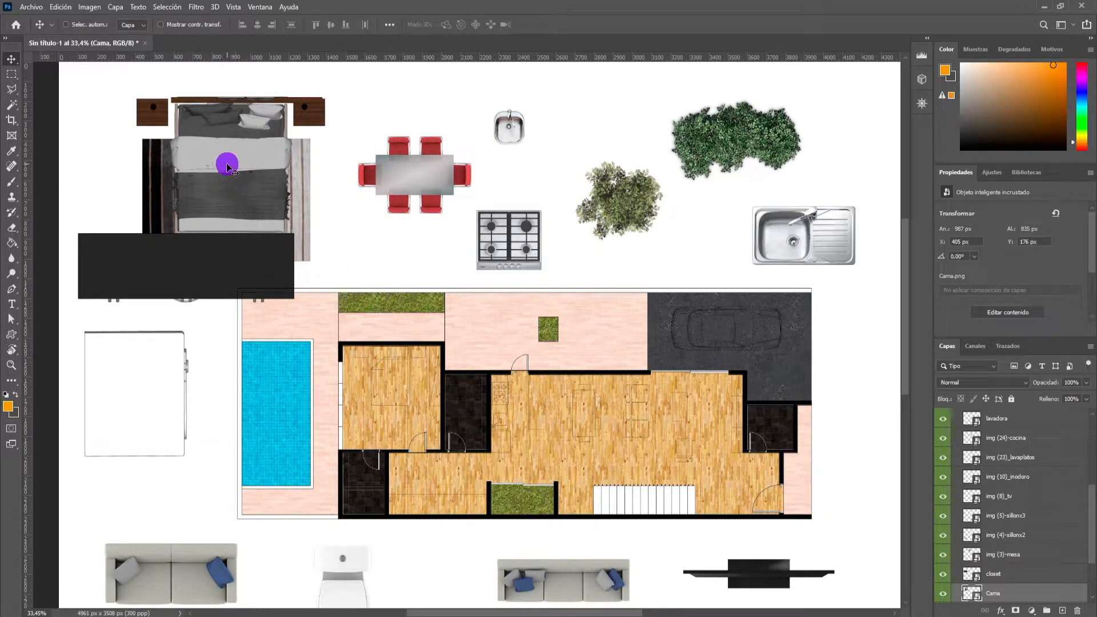
{"action": "left_click_drag", "start_coordinate": [234, 167], "coordinate": [399, 417]}
{"action": "scroll", "coordinate": [392, 387], "scroll_direction": "up", "scroll_amount": 4}
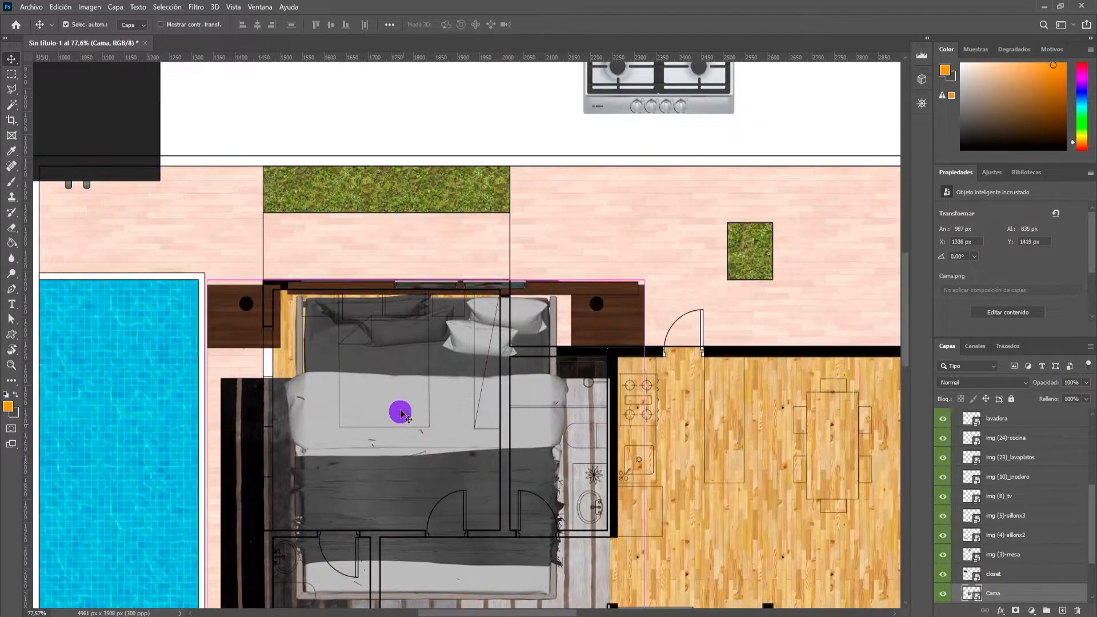
Scale the bed proportionally to about 8.39% with Free Transform and place its headboard against the bedroom's upper wall.
{"action": "key", "text": "ctrl+t"}
{"action": "scroll", "coordinate": [471, 358], "scroll_direction": "down", "scroll_amount": 2}
{"action": "scroll", "coordinate": [472, 359], "scroll_direction": "down", "scroll_amount": 2}
{"action": "left_click_drag", "start_coordinate": [644, 520], "coordinate": [359, 311]}
{"action": "left_click_drag", "start_coordinate": [273, 238], "coordinate": [360, 250]}
{"action": "left_click_drag", "start_coordinate": [465, 311], "coordinate": [455, 303]}
{"action": "scroll", "coordinate": [412, 211], "scroll_direction": "up", "scroll_amount": 3}
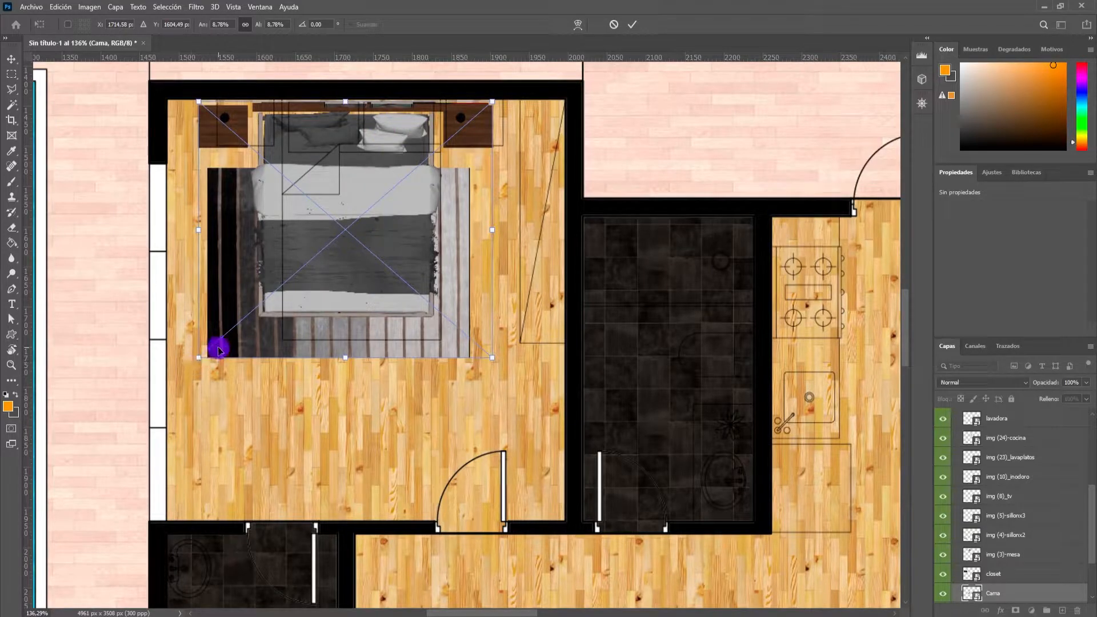
{"action": "left_click_drag", "start_coordinate": [197, 357], "coordinate": [212, 347]}
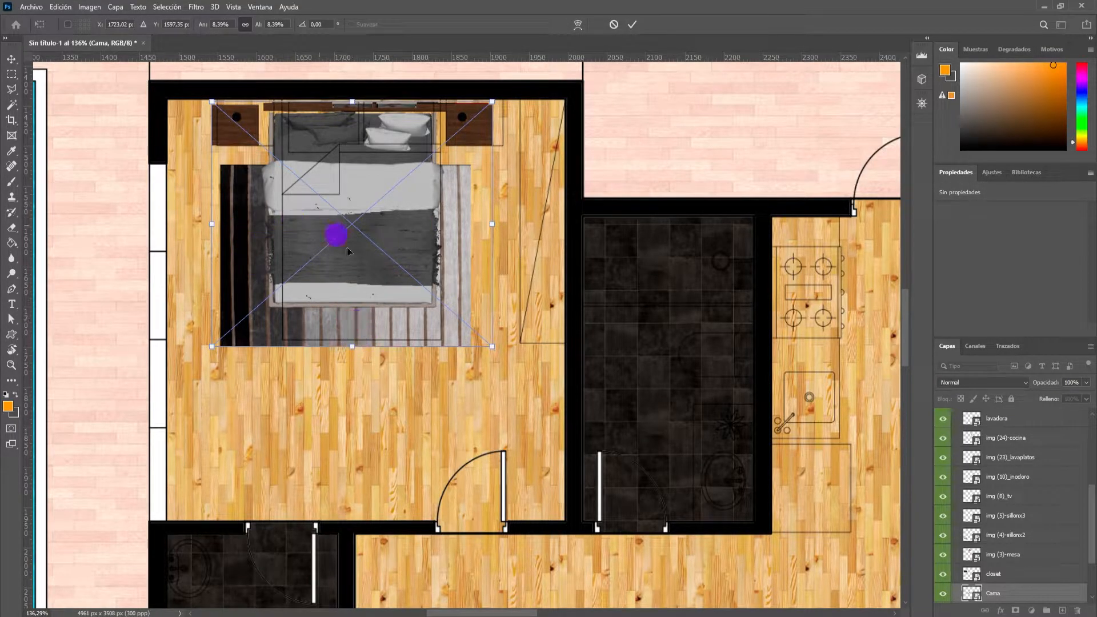
Stretch the bed non-proportionally to about 364 × 358 px to match its CAD outline, and apply the transform.
{"action": "left_click_drag", "start_coordinate": [354, 347], "coordinate": [355, 389]}
{"action": "left_click_drag", "start_coordinate": [495, 246], "coordinate": [502, 245]}
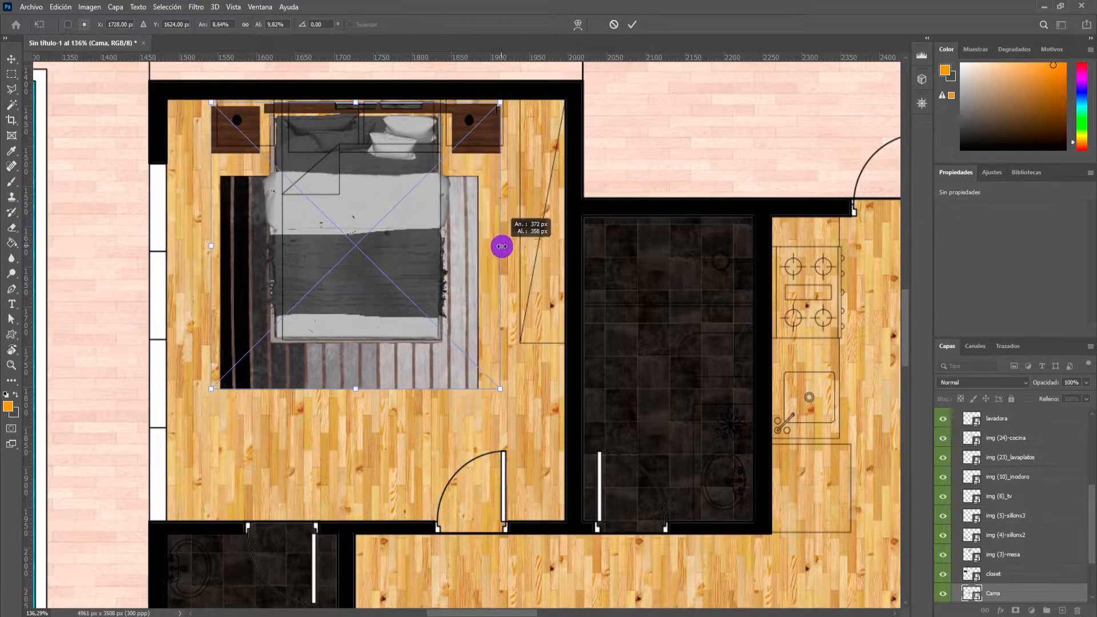
{"action": "left_click_drag", "start_coordinate": [211, 247], "coordinate": [217, 245]}
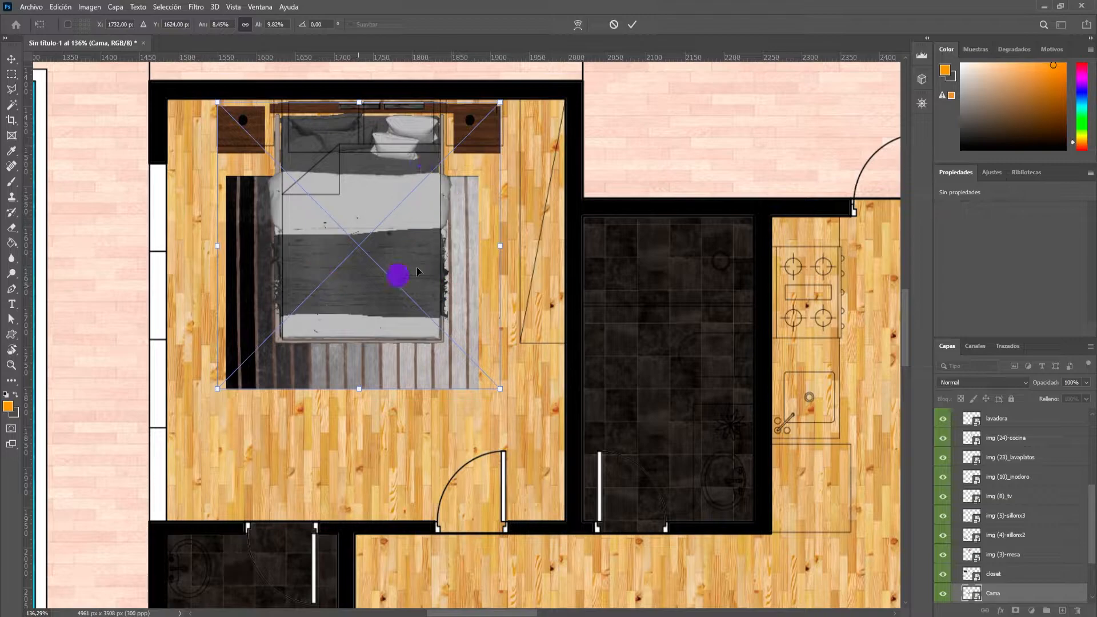
{"action": "left_click", "coordinate": [631, 25]}
{"action": "scroll", "coordinate": [541, 137], "scroll_direction": "down", "scroll_amount": 5}
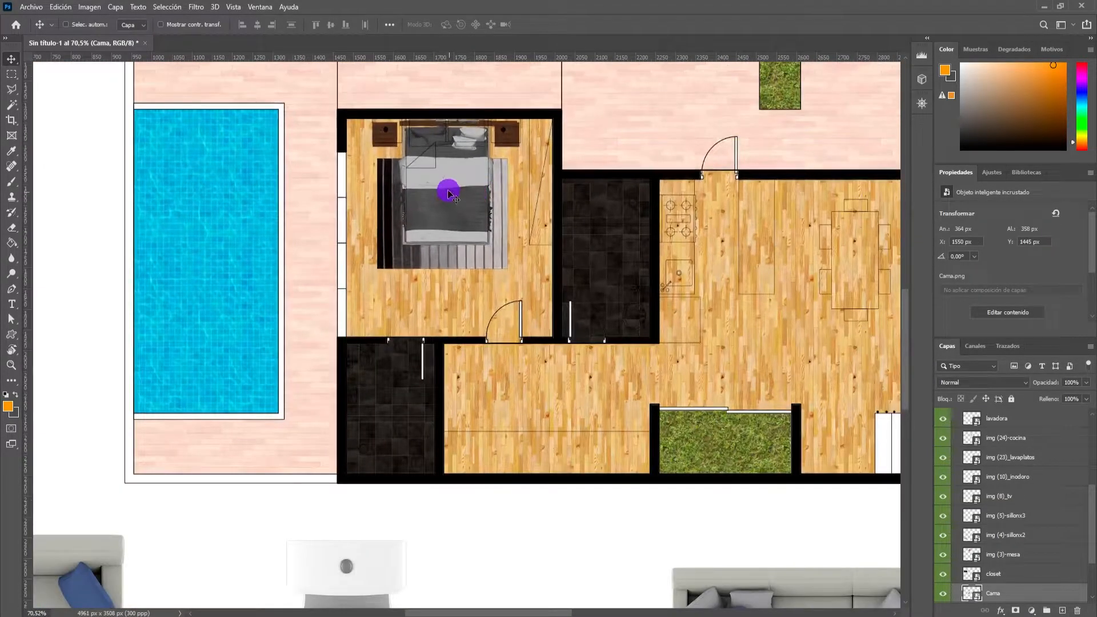
Fine-tune the bed's position to X 1549 px, Y 1443 px so its headboard meets the bedroom's upper wall.
{"action": "left_click_drag", "start_coordinate": [448, 191], "coordinate": [445, 192]}
{"action": "scroll", "coordinate": [399, 125], "scroll_direction": "up", "scroll_amount": 6}
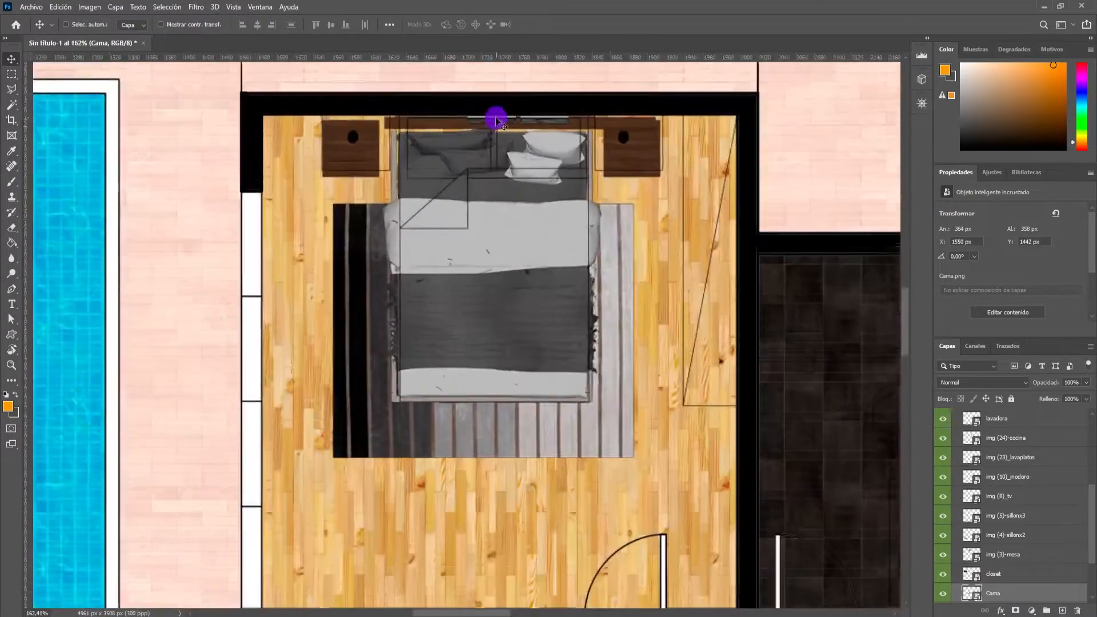
{"action": "key", "text": "Left"}
{"action": "key", "text": "Down"}
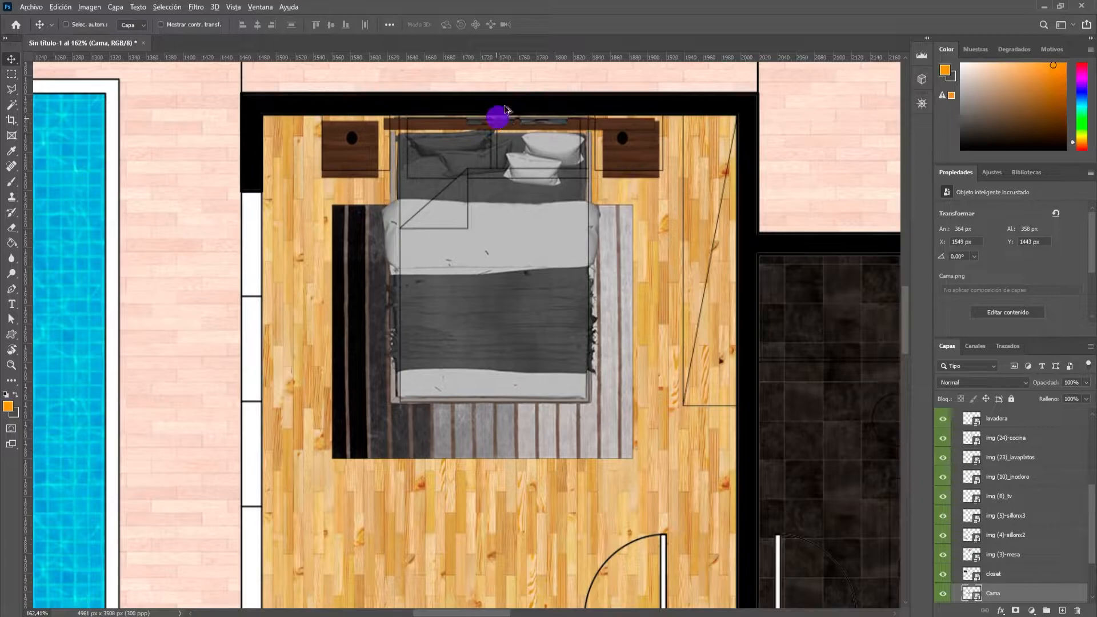
Move the dark closet image over the bedroom and rotate it 90° with Free Transform.
{"action": "scroll", "coordinate": [552, 247], "scroll_direction": "down", "scroll_amount": 10}
{"action": "scroll", "coordinate": [480, 211], "scroll_direction": "down", "scroll_amount": 4}
{"action": "scroll", "coordinate": [413, 255], "scroll_direction": "up", "scroll_amount": 5}
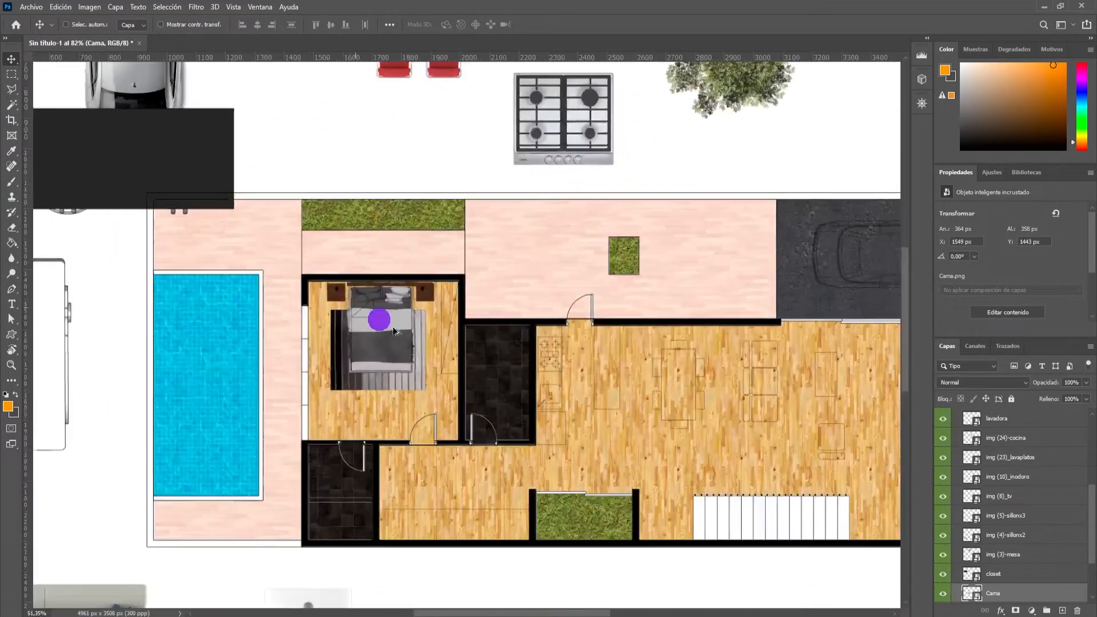
{"action": "left_click_drag", "start_coordinate": [195, 149], "coordinate": [500, 271]}
{"action": "key", "text": "ctrl+t"}
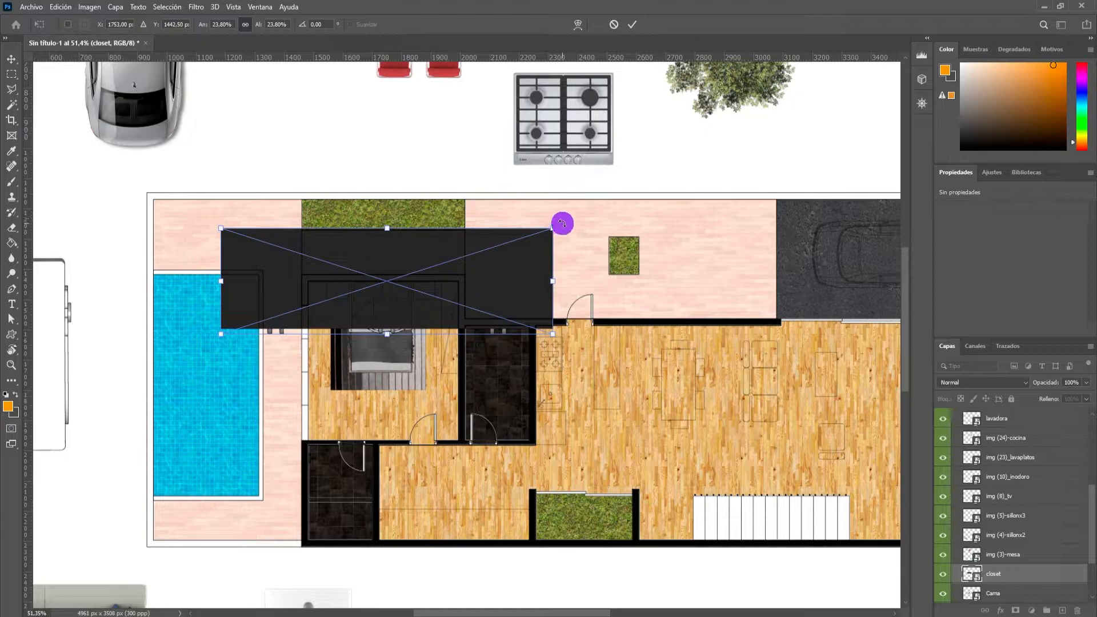
{"action": "scroll", "coordinate": [561, 224], "scroll_direction": "up", "scroll_amount": 1}
{"action": "scroll", "coordinate": [559, 262], "scroll_direction": "up", "scroll_amount": 3}
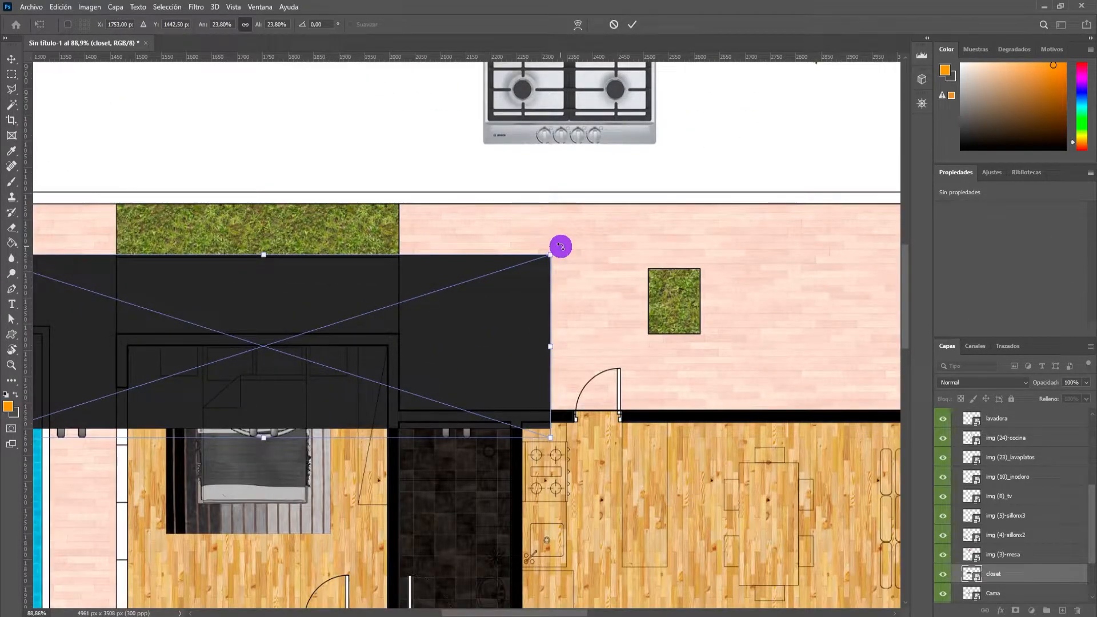
{"action": "scroll", "coordinate": [561, 246], "scroll_direction": "down", "scroll_amount": 1}
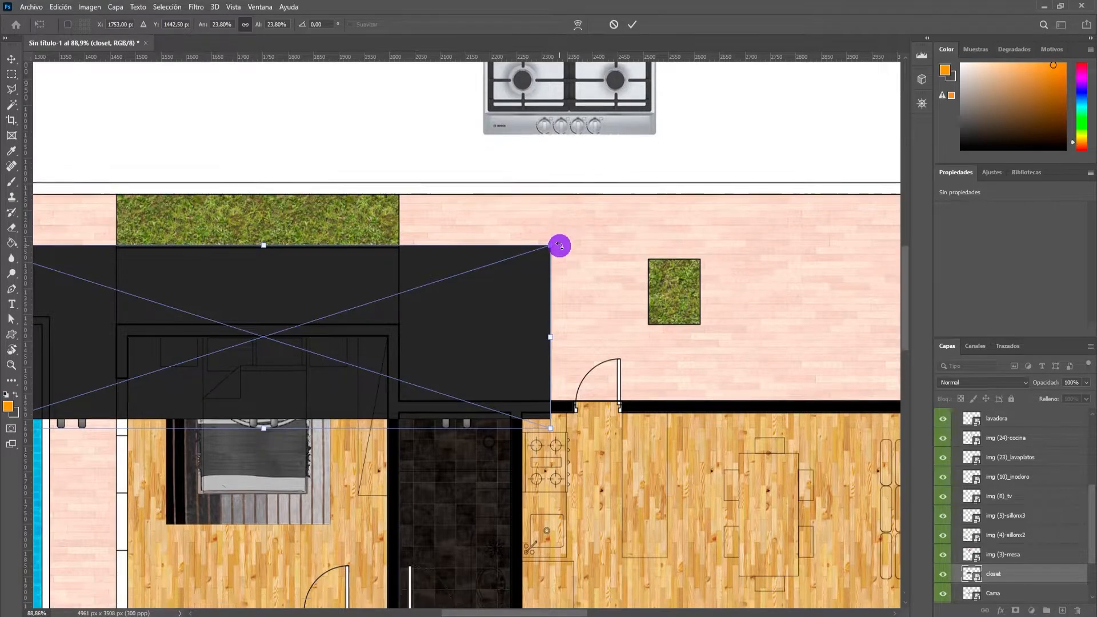
{"action": "left_click_drag", "start_coordinate": [565, 220], "coordinate": [313, 463]}
{"action": "scroll", "coordinate": [314, 422], "scroll_direction": "down", "scroll_amount": 4}
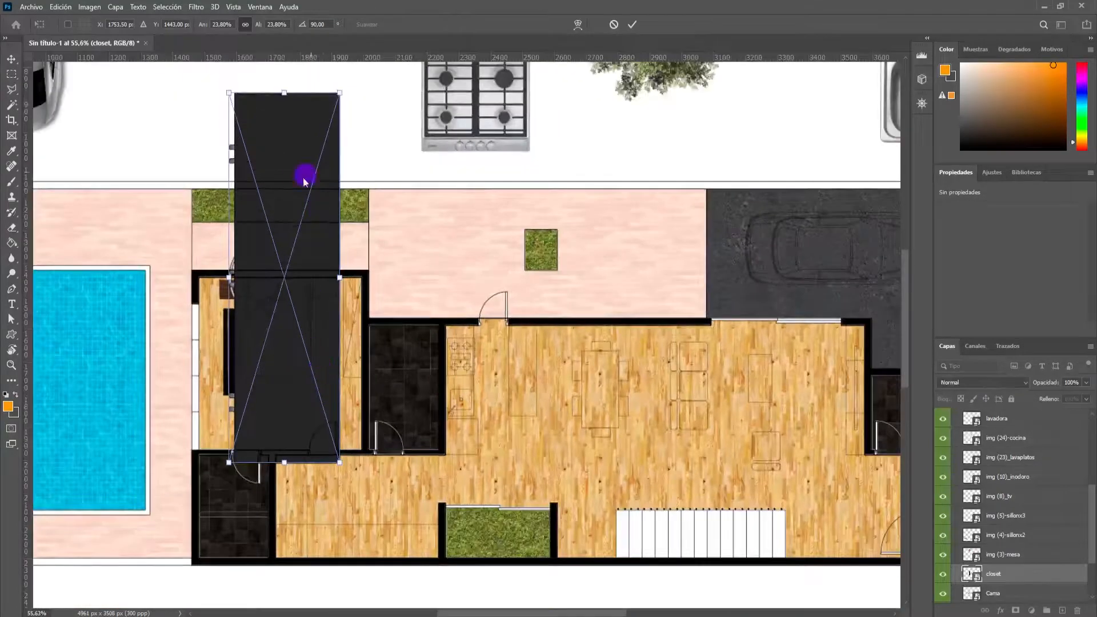
Scale the closet proportionally to about 4.16% and fit its width to the CAD outline in the bedroom's upper-right corner.
{"action": "left_click_drag", "start_coordinate": [303, 260], "coordinate": [404, 428]}
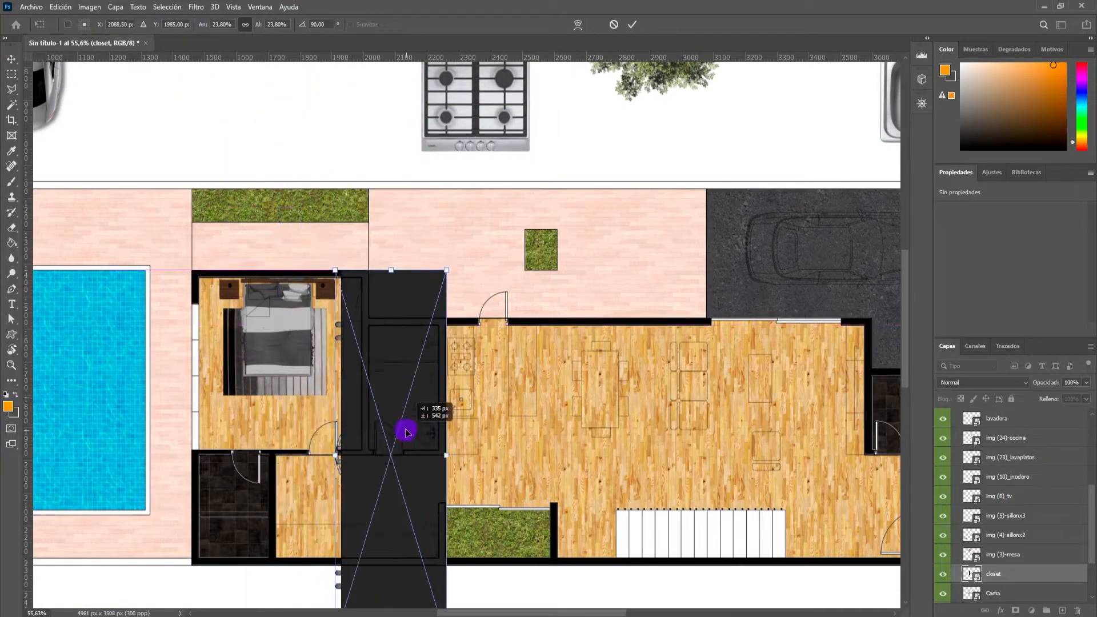
{"action": "scroll", "coordinate": [434, 520], "scroll_direction": "down", "scroll_amount": 2}
{"action": "left_click_drag", "start_coordinate": [441, 573], "coordinate": [358, 308]}
{"action": "scroll", "coordinate": [357, 308], "scroll_direction": "up", "scroll_amount": 2}
{"action": "scroll", "coordinate": [350, 289], "scroll_direction": "up", "scroll_amount": 2}
{"action": "left_click_drag", "start_coordinate": [343, 263], "coordinate": [355, 306]}
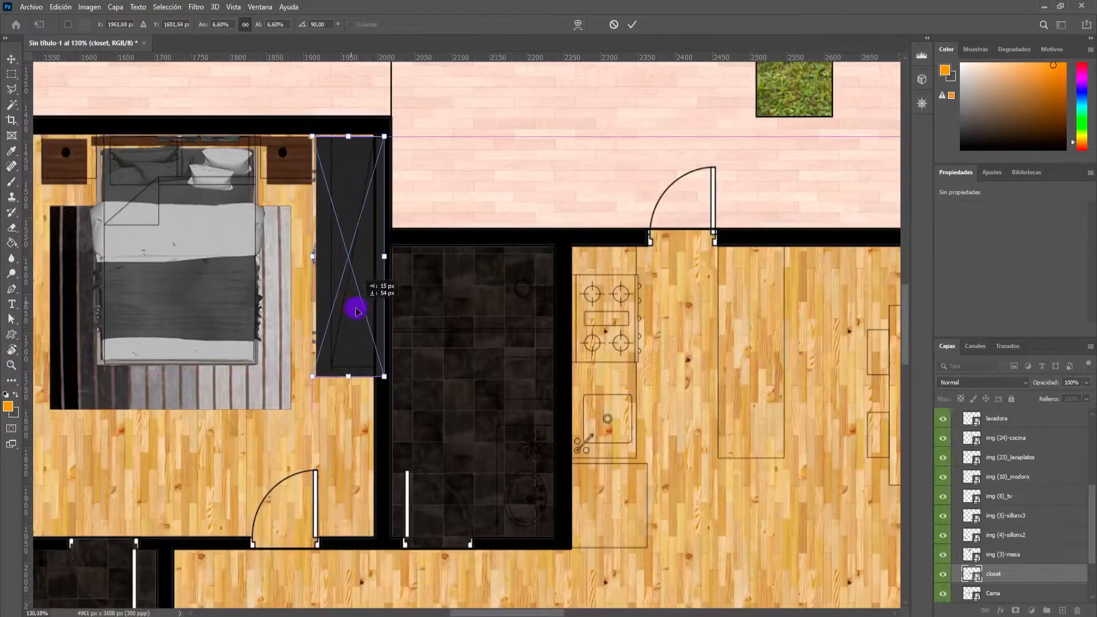
{"action": "left_click_drag", "start_coordinate": [317, 373], "coordinate": [348, 337]}
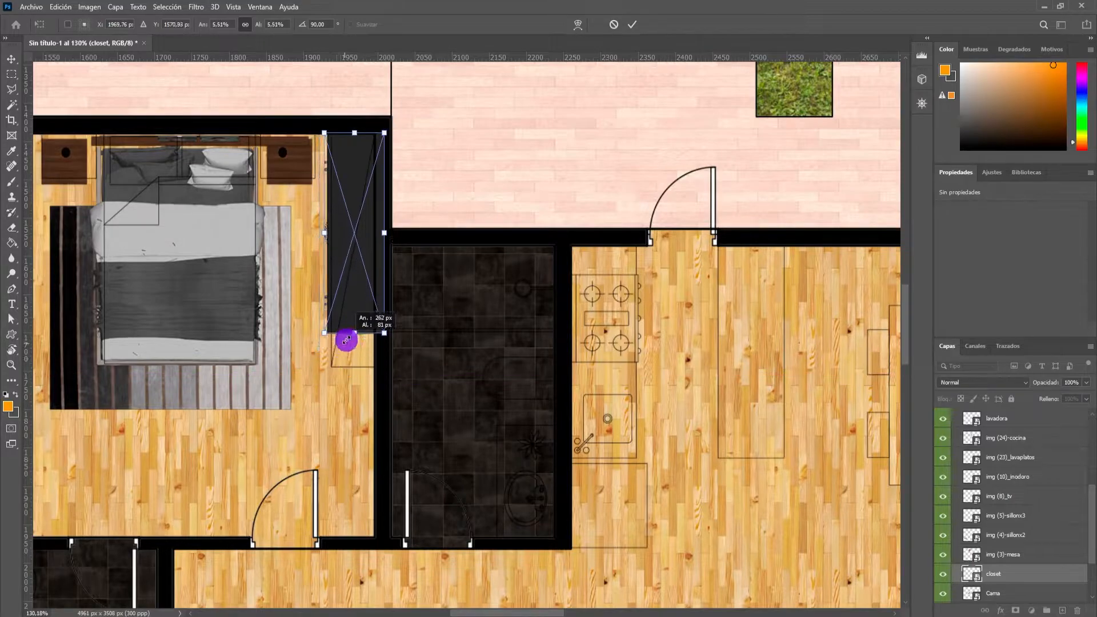
{"action": "left_click_drag", "start_coordinate": [355, 281], "coordinate": [359, 286]}
{"action": "left_click_drag", "start_coordinate": [387, 333], "coordinate": [353, 292]}
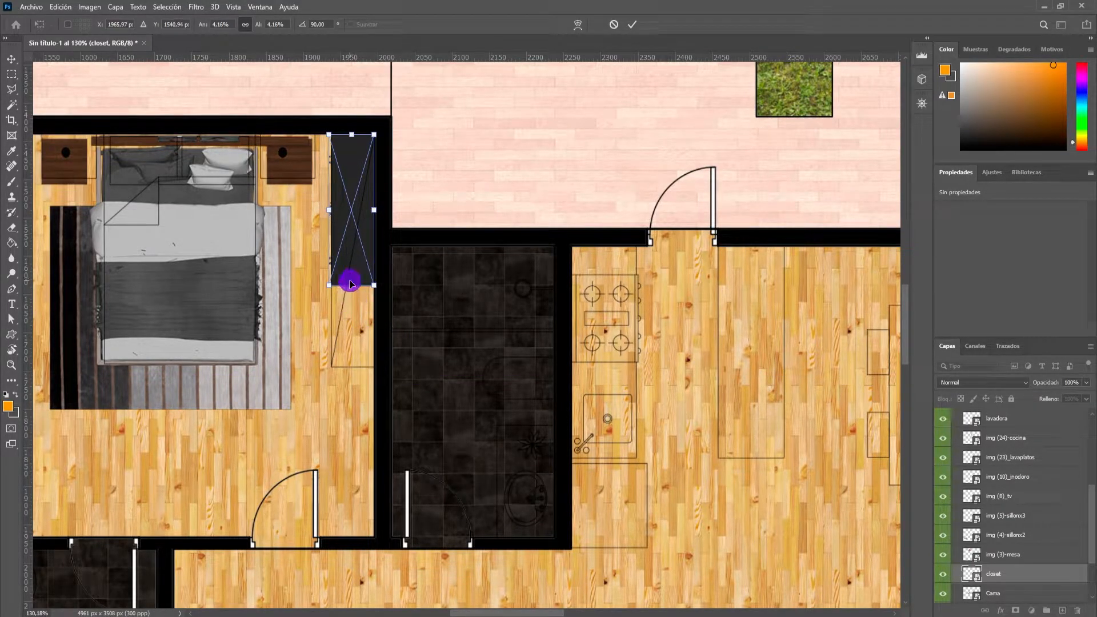
Stretch the closet lengthwise to about 61 × 304 px to fill its CAD outline, and apply the transform.
{"action": "left_click_drag", "start_coordinate": [350, 291], "coordinate": [352, 366]}
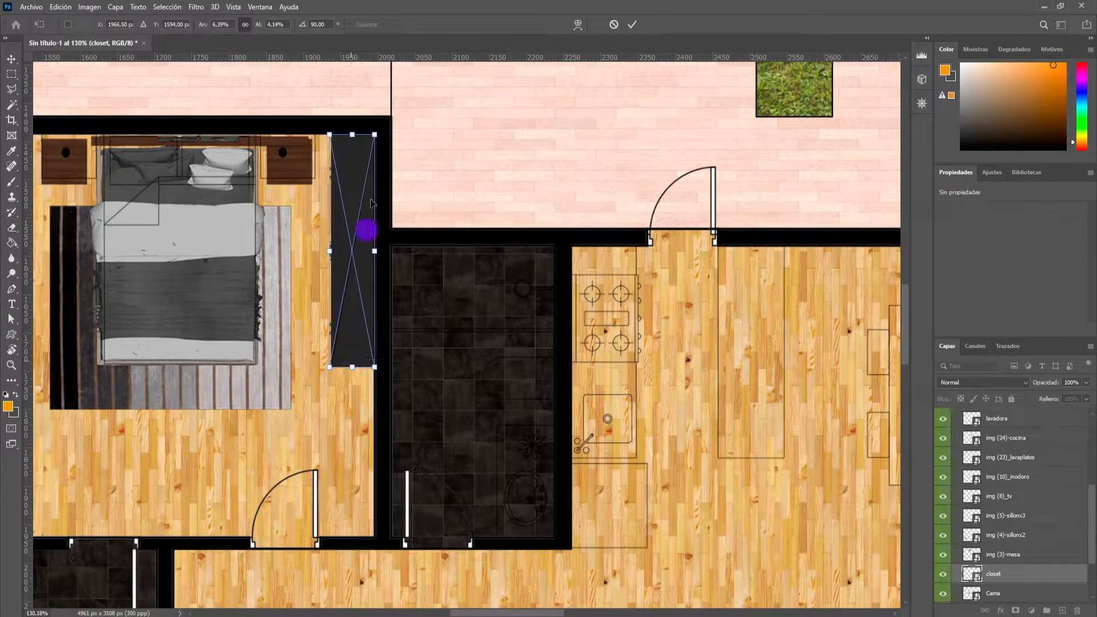
{"action": "scroll", "coordinate": [358, 202], "scroll_direction": "up", "scroll_amount": 6}
{"action": "scroll", "coordinate": [356, 214], "scroll_direction": "down", "scroll_amount": 4}
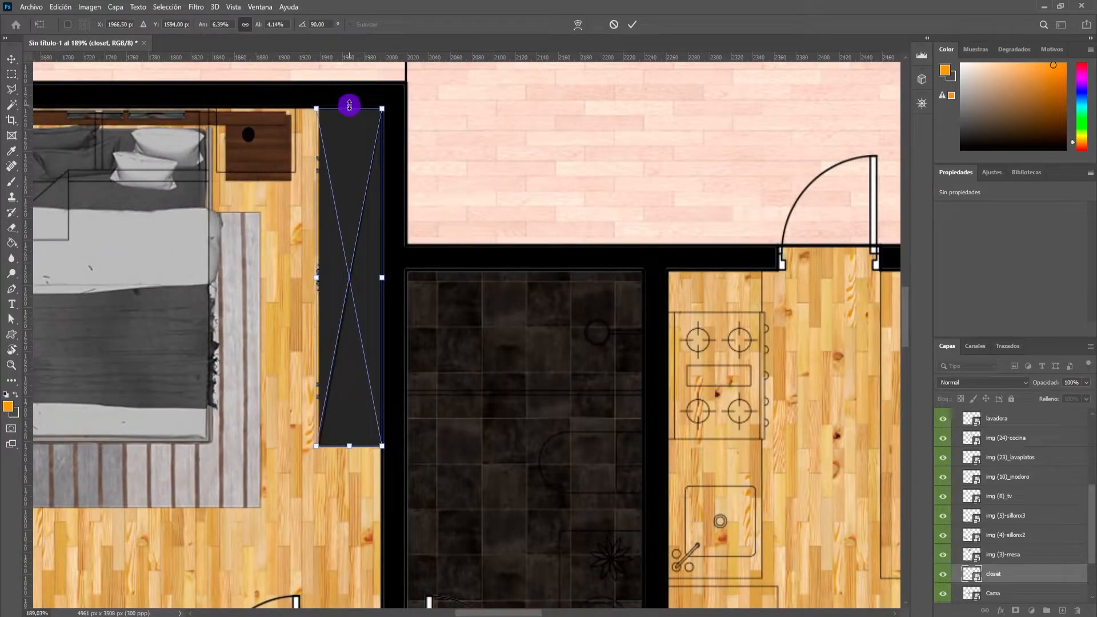
{"action": "left_click", "coordinate": [633, 23]}
Duplicate the bedroom closet and place the copy in the hallway area below the bedroom.
{"action": "scroll", "coordinate": [375, 193], "scroll_direction": "down", "scroll_amount": 5}
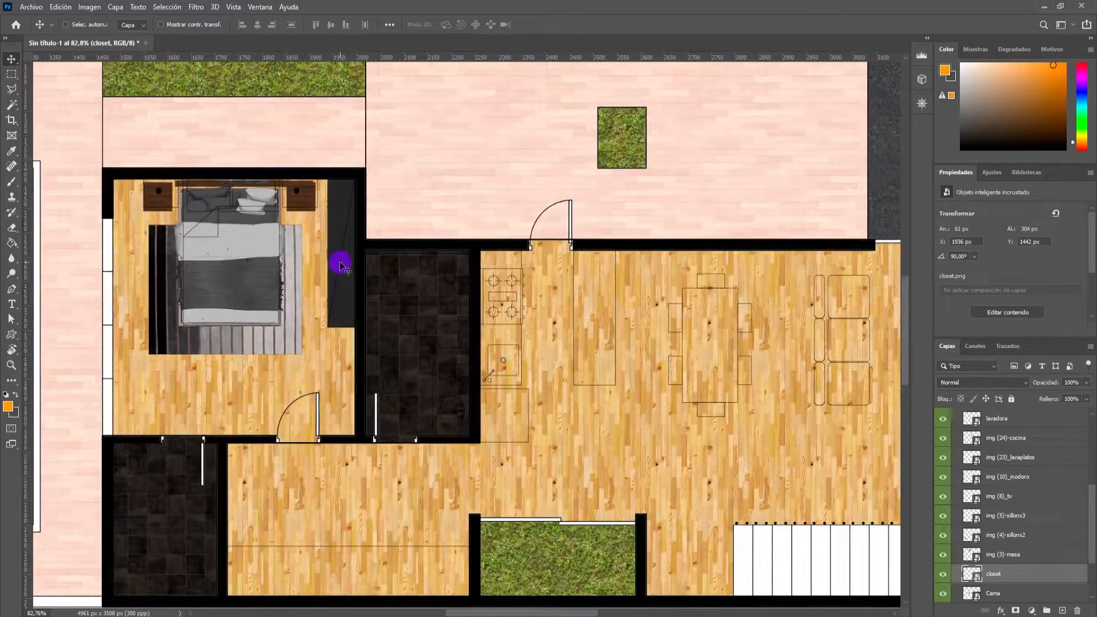
{"action": "scroll", "coordinate": [416, 215], "scroll_direction": "down", "scroll_amount": 4}
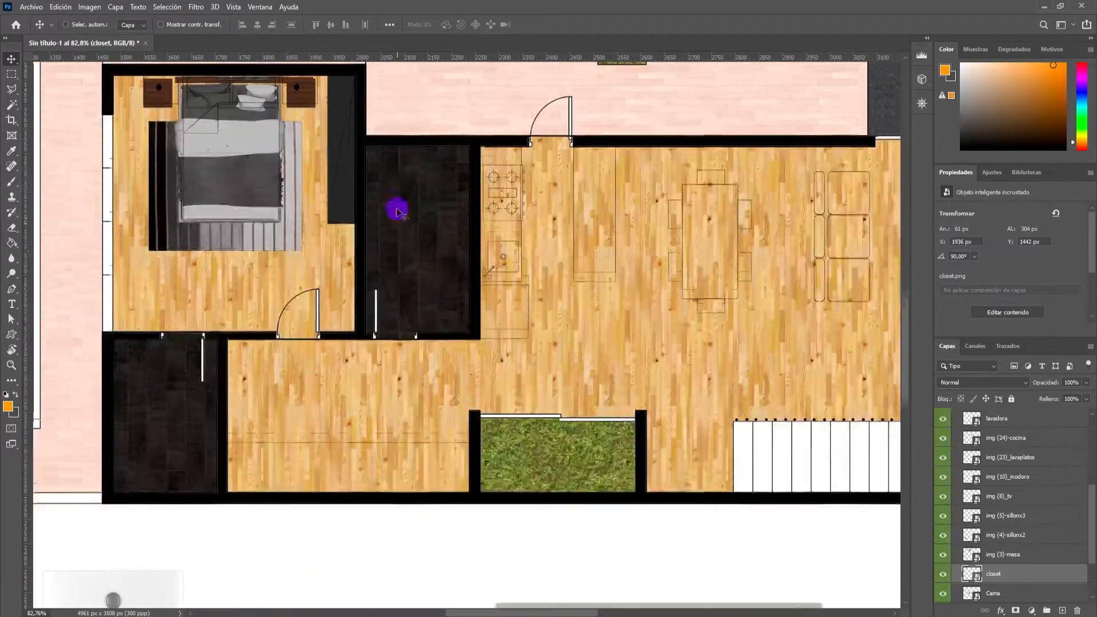
{"action": "scroll", "coordinate": [398, 212], "scroll_direction": "down", "scroll_amount": 3}
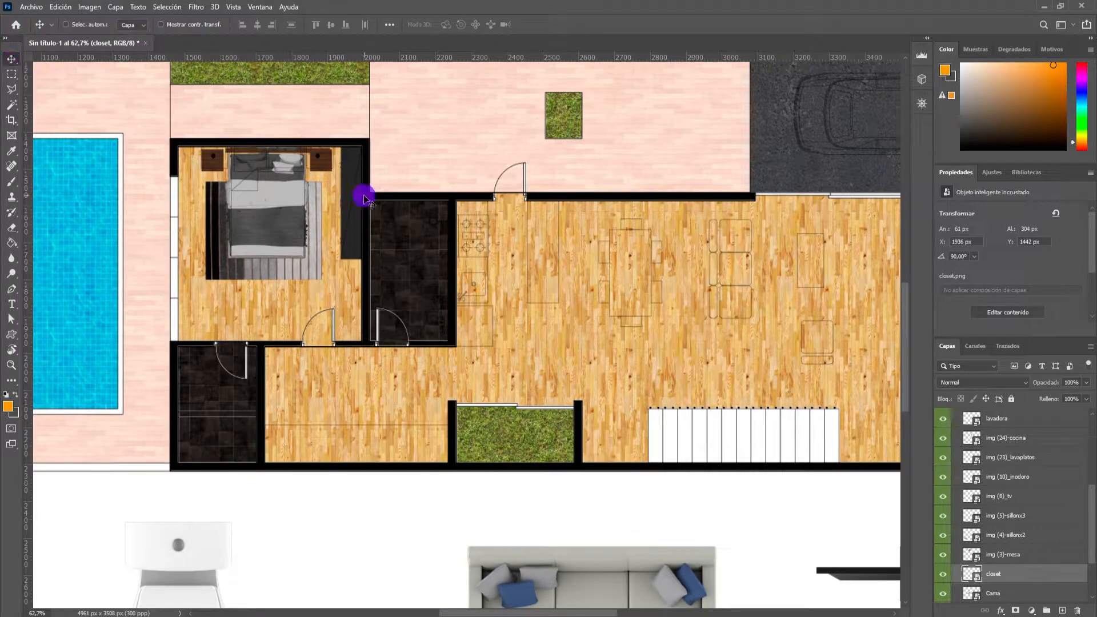
{"action": "scroll", "coordinate": [353, 224], "scroll_direction": "up", "scroll_amount": 2}
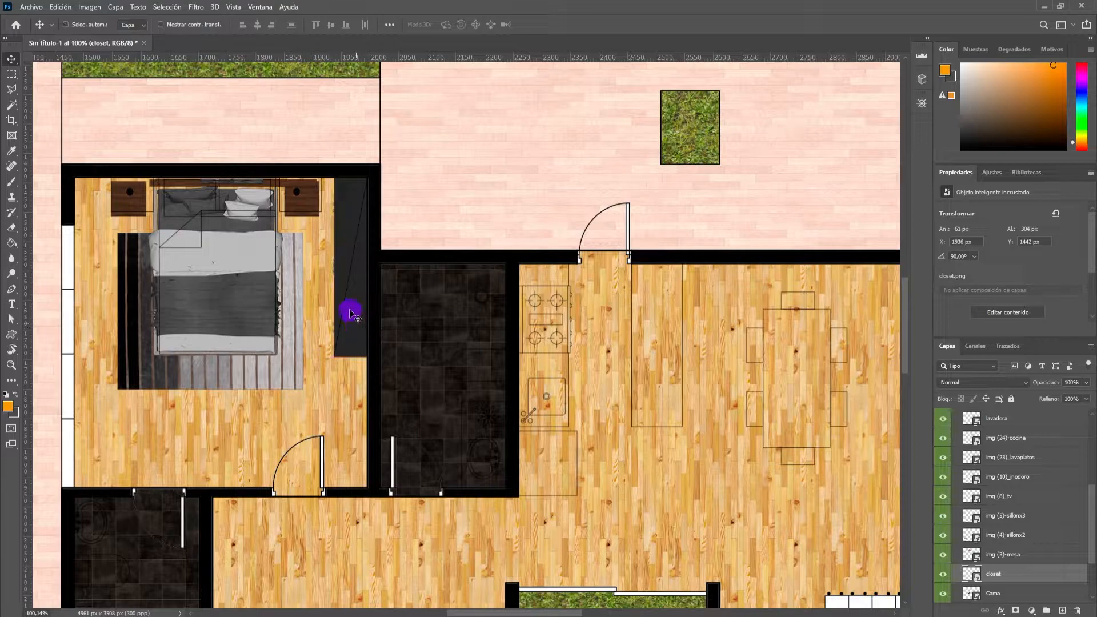
{"action": "scroll", "coordinate": [349, 317], "scroll_direction": "up", "scroll_amount": 2}
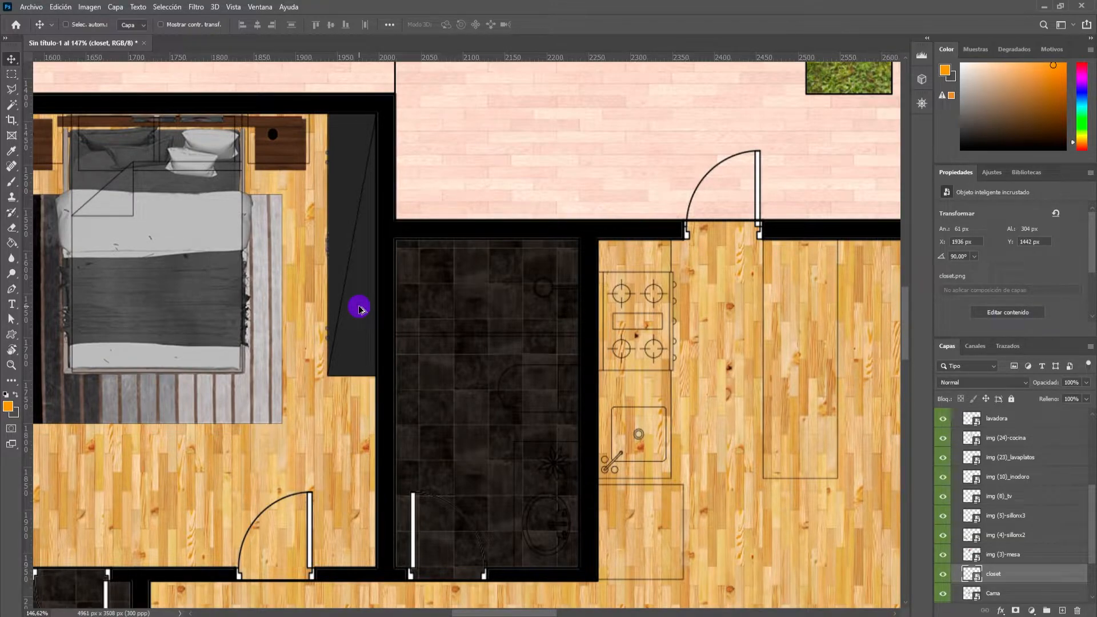
{"action": "left_click_drag", "start_coordinate": [359, 309], "coordinate": [732, 505]}
{"action": "scroll", "coordinate": [743, 462], "scroll_direction": "down", "scroll_amount": 4}
{"action": "scroll", "coordinate": [735, 429], "scroll_direction": "down", "scroll_amount": 5}
{"action": "left_click_drag", "start_coordinate": [739, 338], "coordinate": [472, 428]}
Rotate the closet copy horizontally, scale it to about 521 × 105 px along the hallway's lower wall outline, and apply.
{"action": "key", "text": "ctrl+t"}
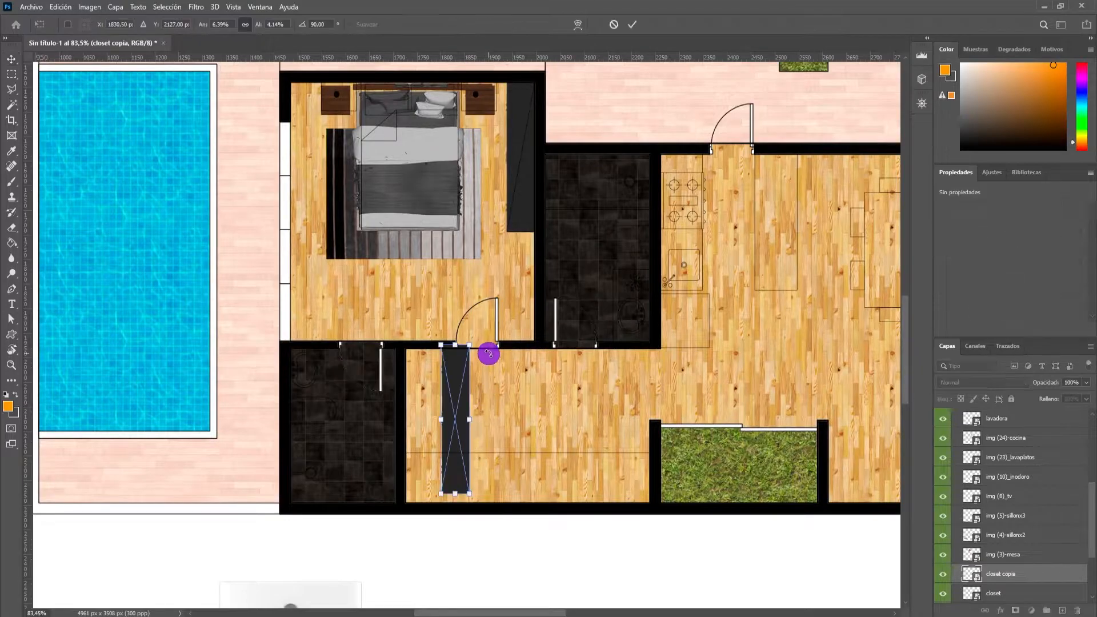
{"action": "left_click_drag", "start_coordinate": [504, 353], "coordinate": [584, 459]}
{"action": "left_click_drag", "start_coordinate": [487, 425], "coordinate": [506, 490]}
{"action": "scroll", "coordinate": [505, 490], "scroll_direction": "up", "scroll_amount": 3}
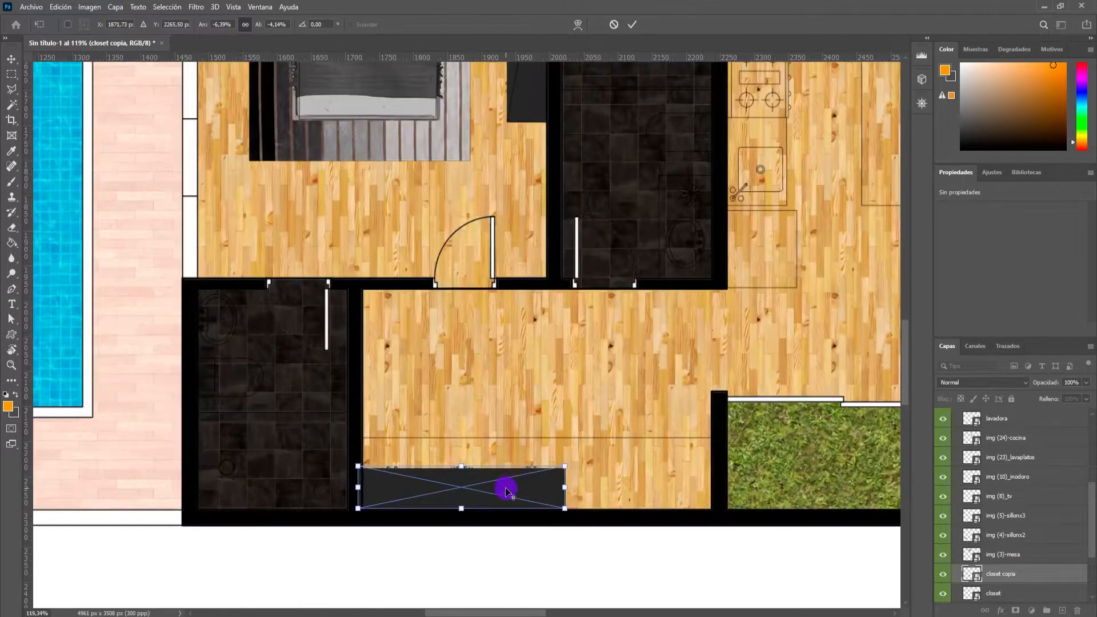
{"action": "left_click_drag", "start_coordinate": [571, 466], "coordinate": [718, 428]}
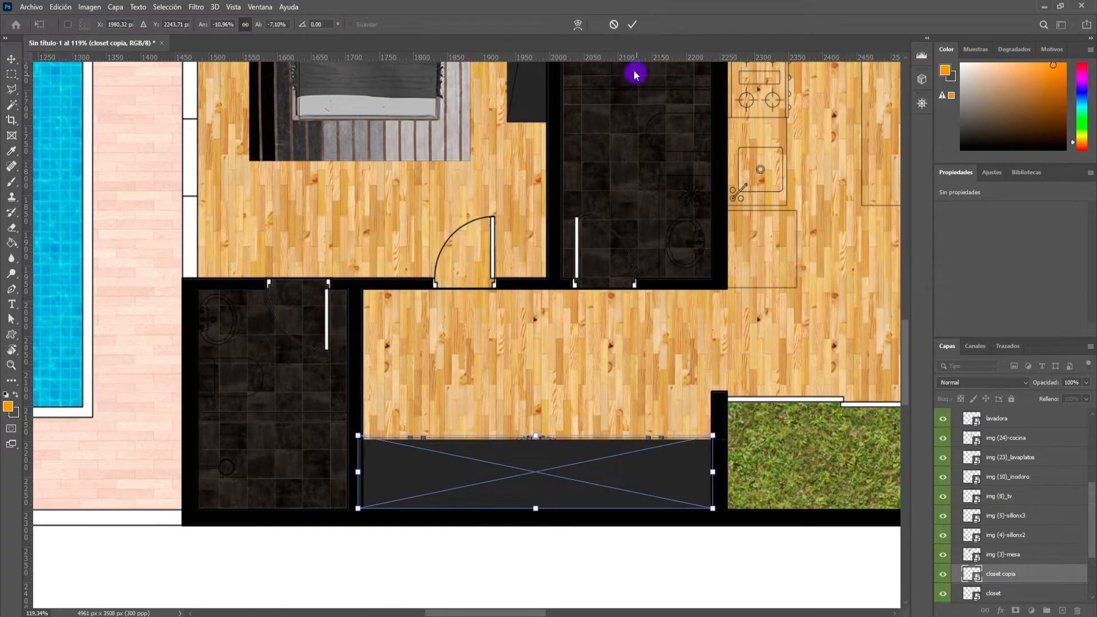
{"action": "left_click", "coordinate": [637, 24]}
Duplicate the bedroom closet onto the TV unit outline, aligning the copy with the upper corner of the living room's right wall.
{"action": "scroll", "coordinate": [627, 235], "scroll_direction": "down", "scroll_amount": 3}
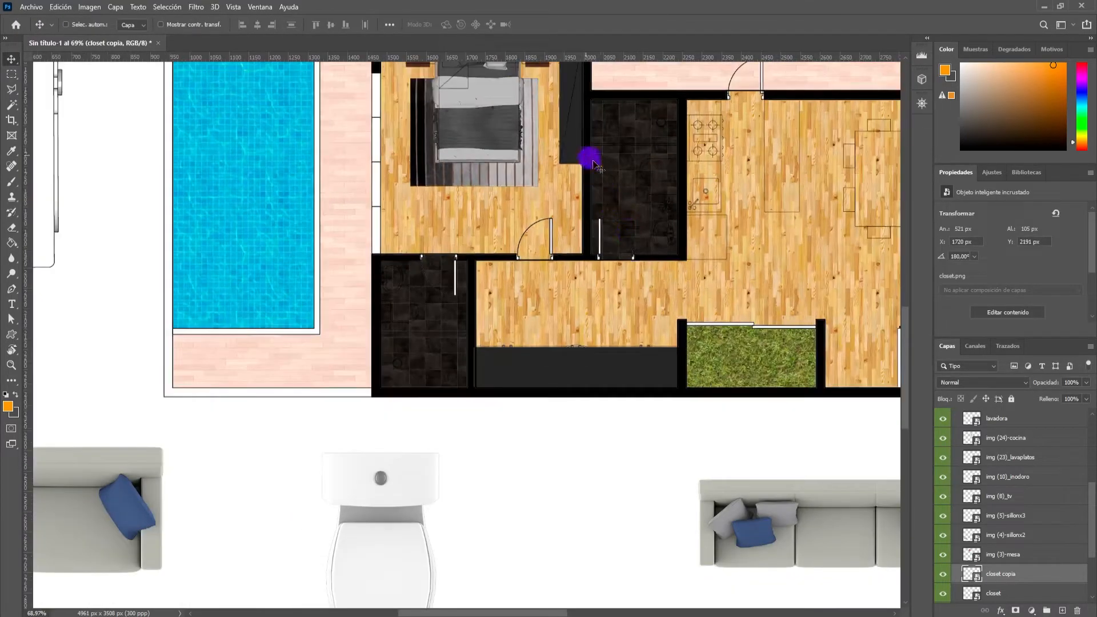
{"action": "scroll", "coordinate": [766, 239], "scroll_direction": "up", "scroll_amount": 3}
{"action": "scroll", "coordinate": [582, 188], "scroll_direction": "up", "scroll_amount": 1}
{"action": "key", "text": "super"}
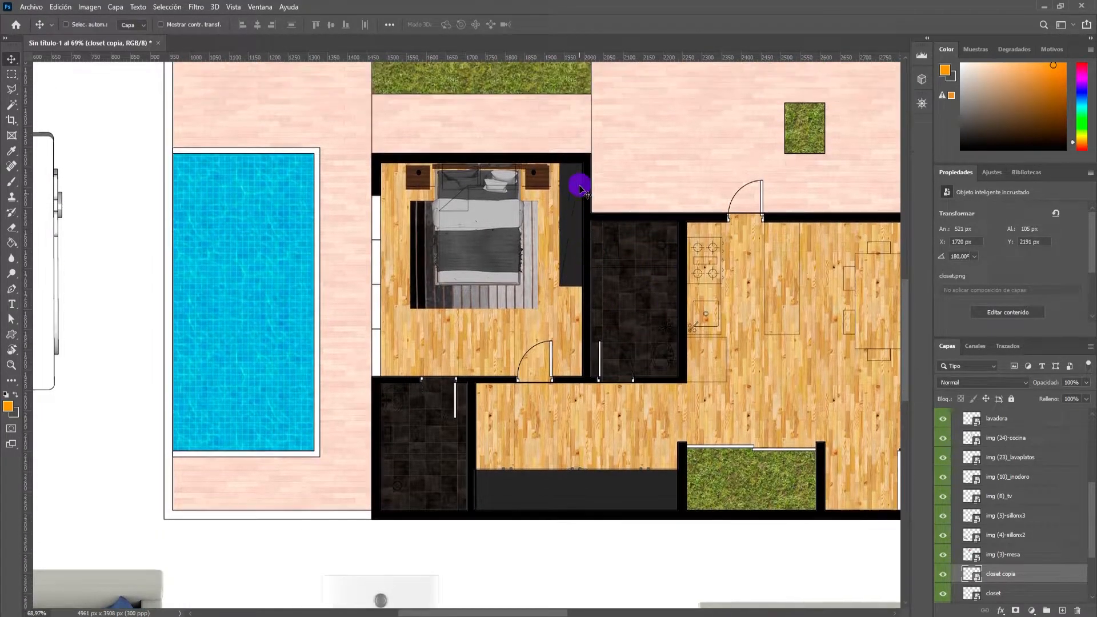
{"action": "key", "text": "super"}
{"action": "scroll", "coordinate": [576, 251], "scroll_direction": "up", "scroll_amount": 3}
{"action": "scroll", "coordinate": [577, 252], "scroll_direction": "up", "scroll_amount": 2}
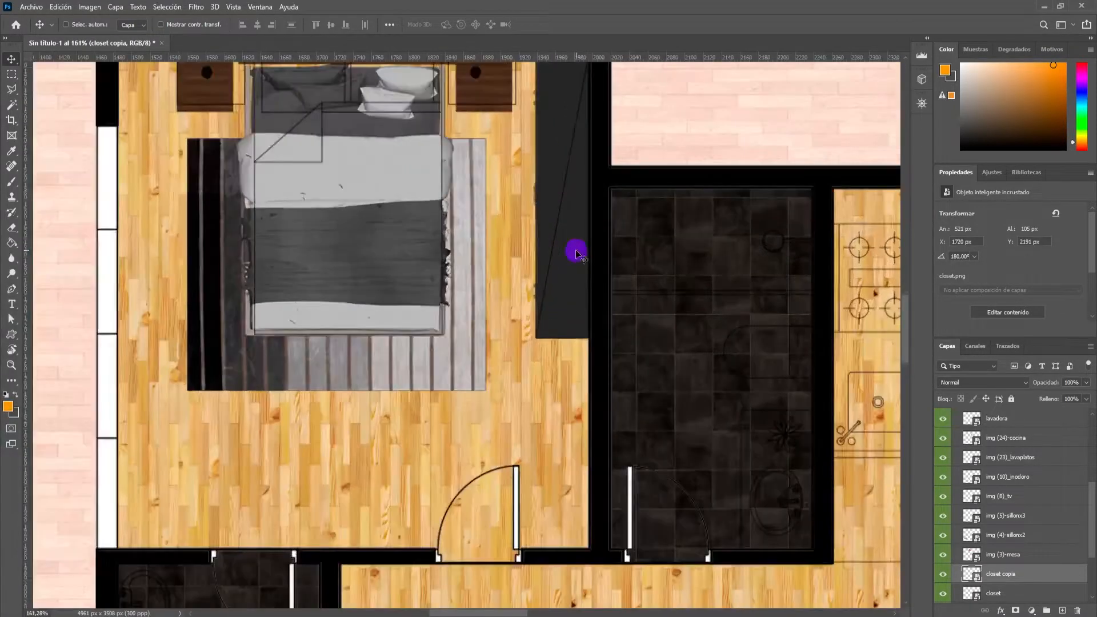
{"action": "key", "text": "ctrl"}
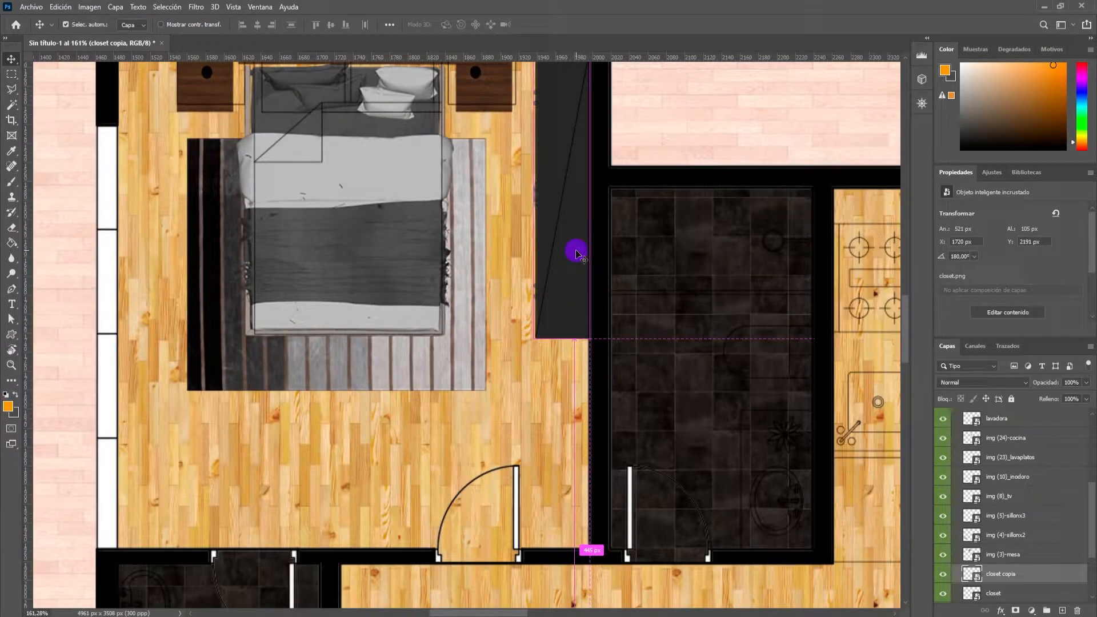
{"action": "left_click", "coordinate": [577, 252]}
{"action": "scroll", "coordinate": [626, 341], "scroll_direction": "down", "scroll_amount": 3}
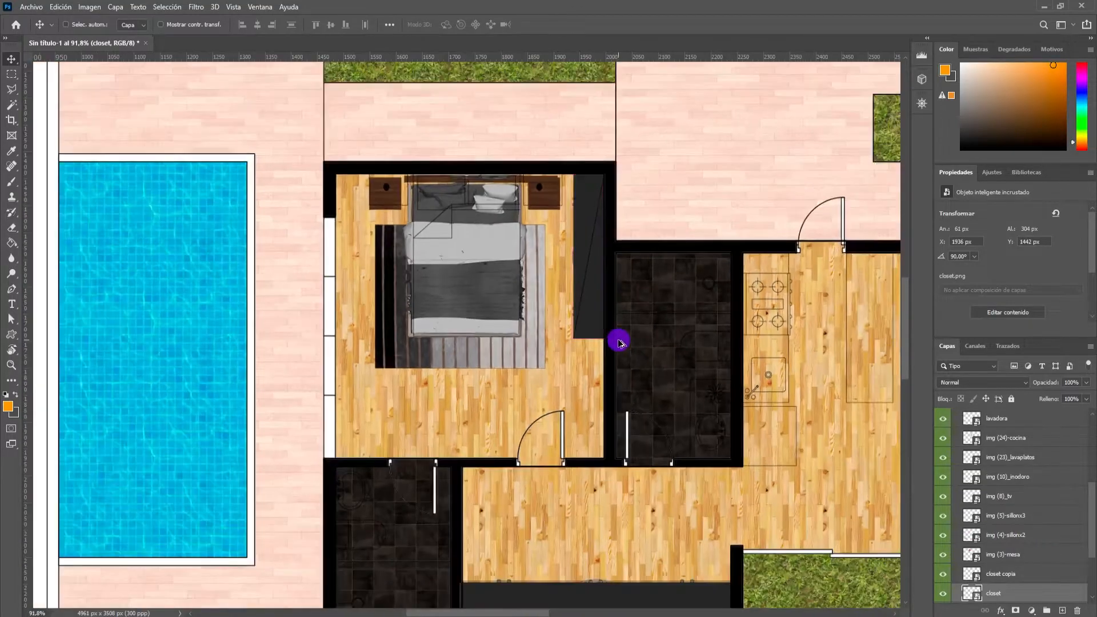
{"action": "scroll", "coordinate": [581, 345], "scroll_direction": "down", "scroll_amount": 5}
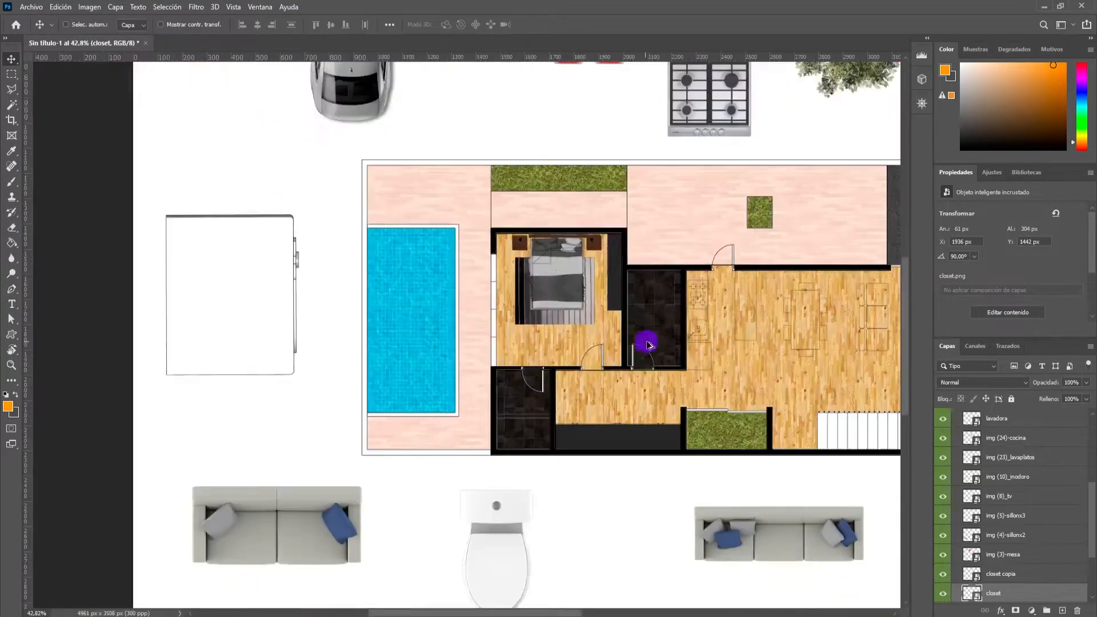
{"action": "scroll", "coordinate": [703, 349], "scroll_direction": "down", "scroll_amount": 2}
{"action": "scroll", "coordinate": [663, 360], "scroll_direction": "up", "scroll_amount": 4}
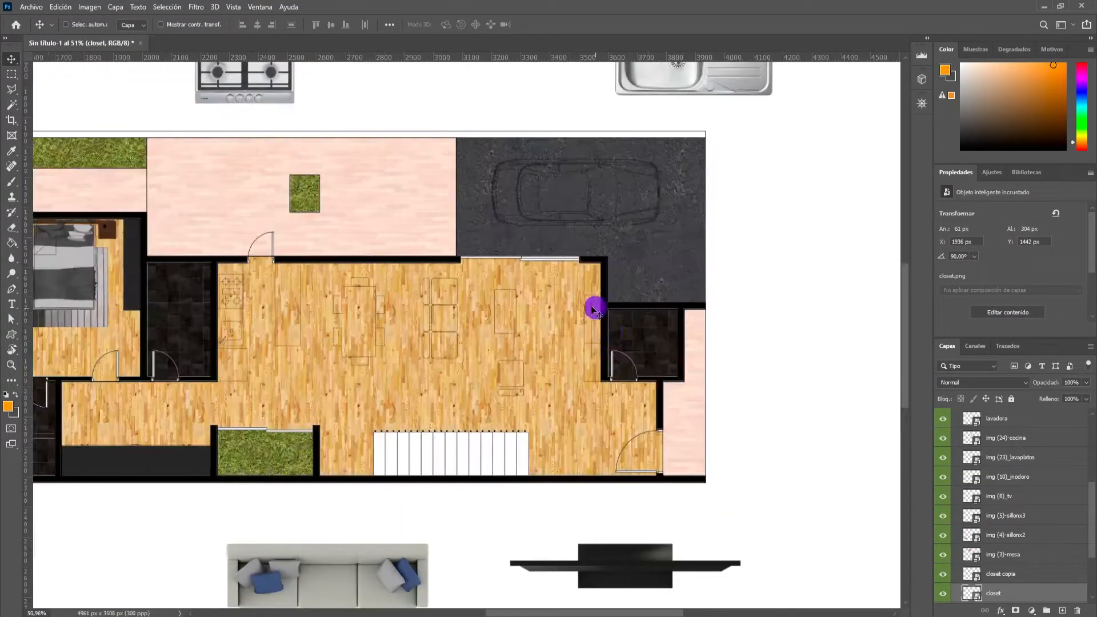
{"action": "left_click_drag", "start_coordinate": [135, 272], "coordinate": [596, 313]}
{"action": "scroll", "coordinate": [596, 310], "scroll_direction": "up", "scroll_amount": 8}
{"action": "left_click_drag", "start_coordinate": [606, 257], "coordinate": [587, 249]}
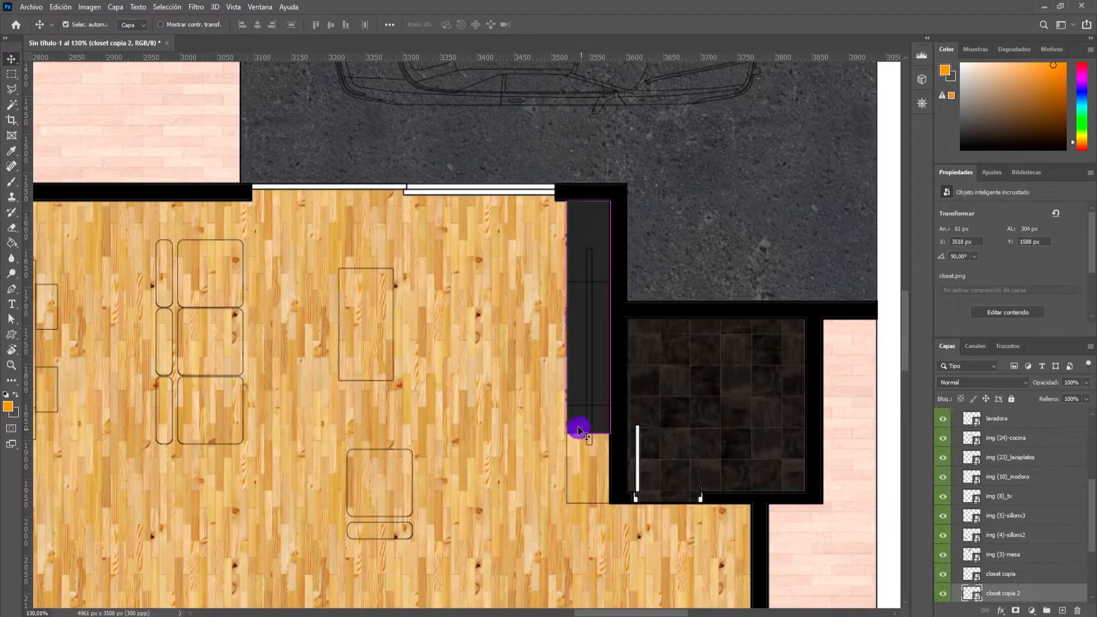
Stretch the living room closet copy to about 61 × 395 px to fill the TV unit outline, and apply the transform.
{"action": "key", "text": "ctrl+t"}
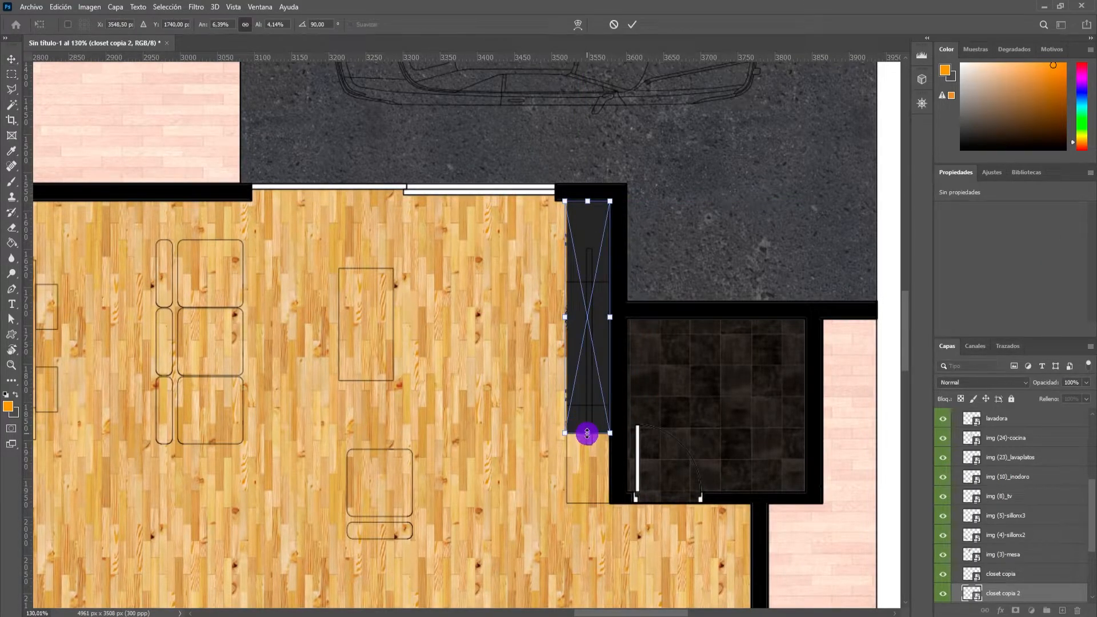
{"action": "left_click_drag", "start_coordinate": [587, 434], "coordinate": [586, 503]}
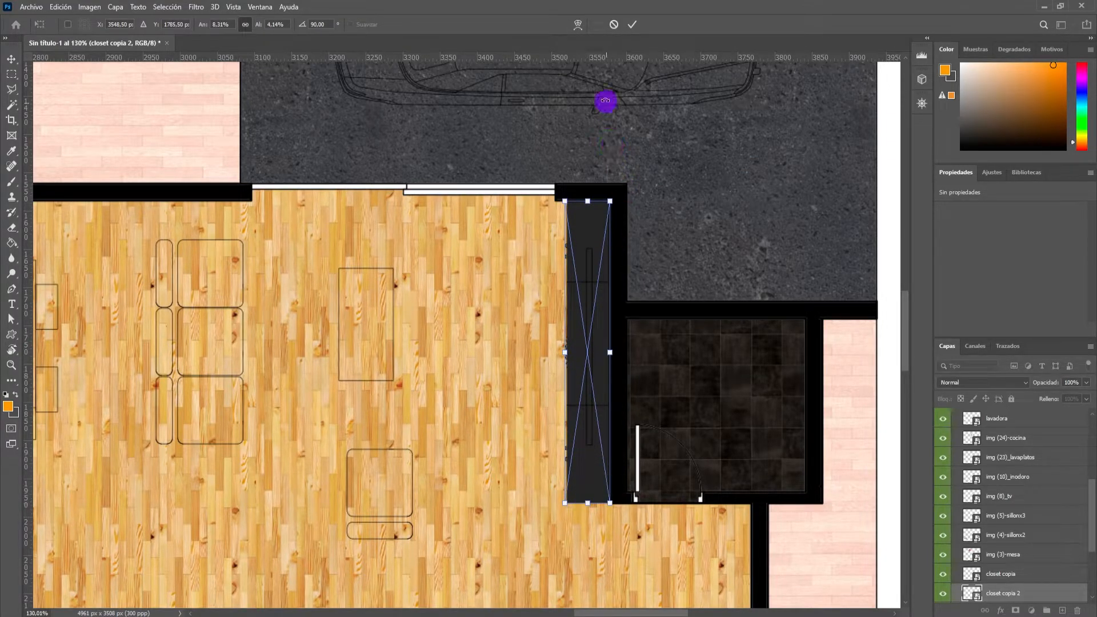
{"action": "left_click", "coordinate": [630, 26]}
Rotate the toilet −90°, scale it to about 99 × 59 px, fit it to the outline in the bathroom below the bedroom, and apply.
{"action": "scroll", "coordinate": [565, 217], "scroll_direction": "down", "scroll_amount": 6}
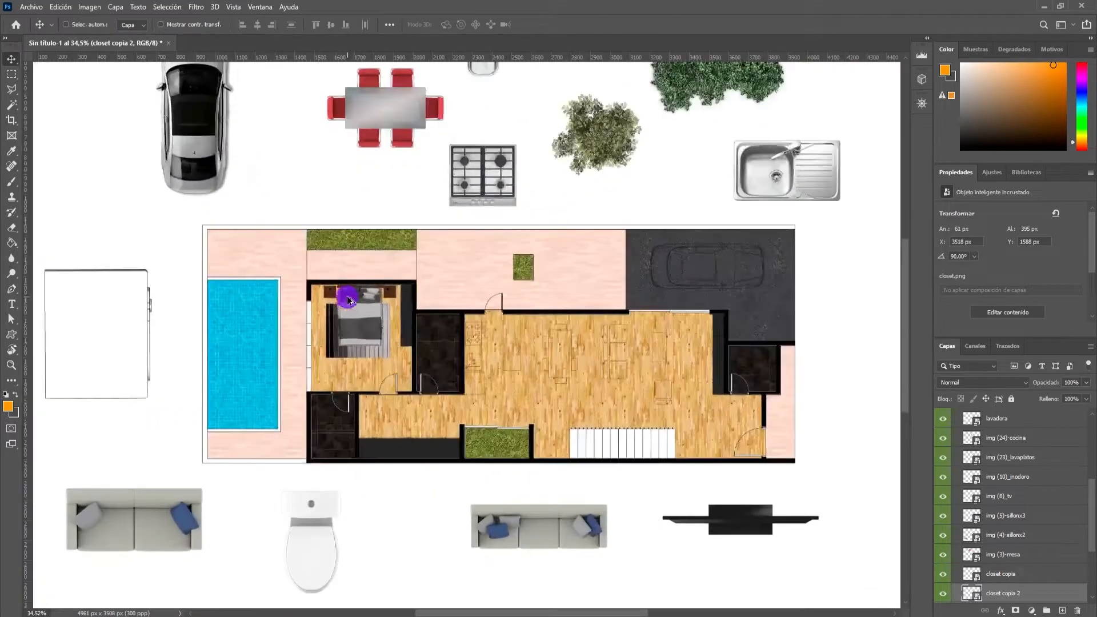
{"action": "scroll", "coordinate": [348, 300], "scroll_direction": "up", "scroll_amount": 3}
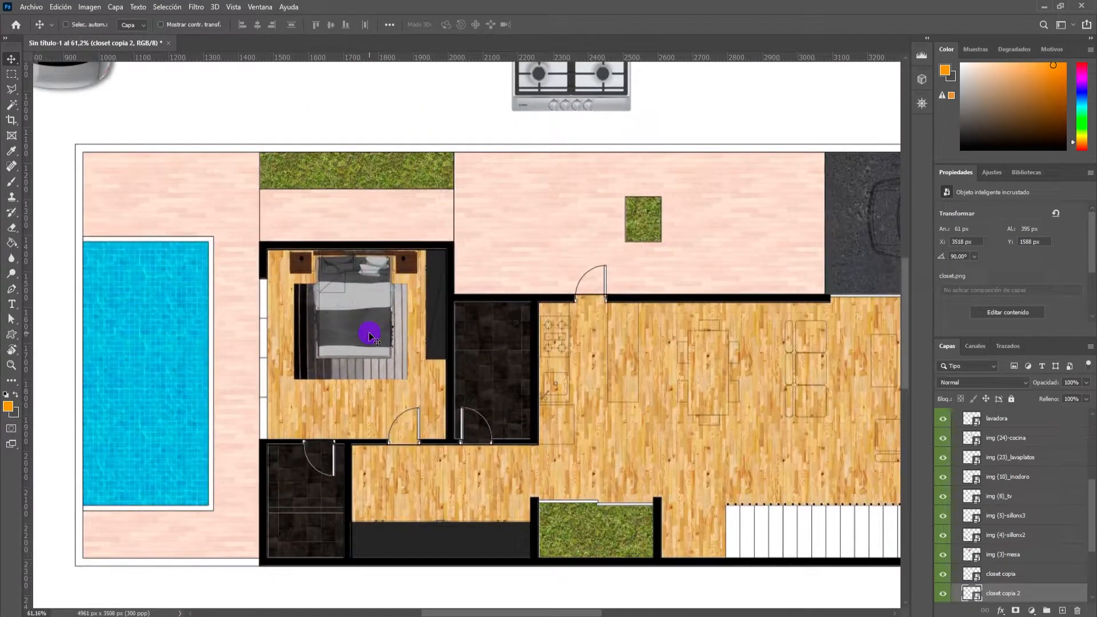
{"action": "scroll", "coordinate": [577, 299], "scroll_direction": "down", "scroll_amount": 5}
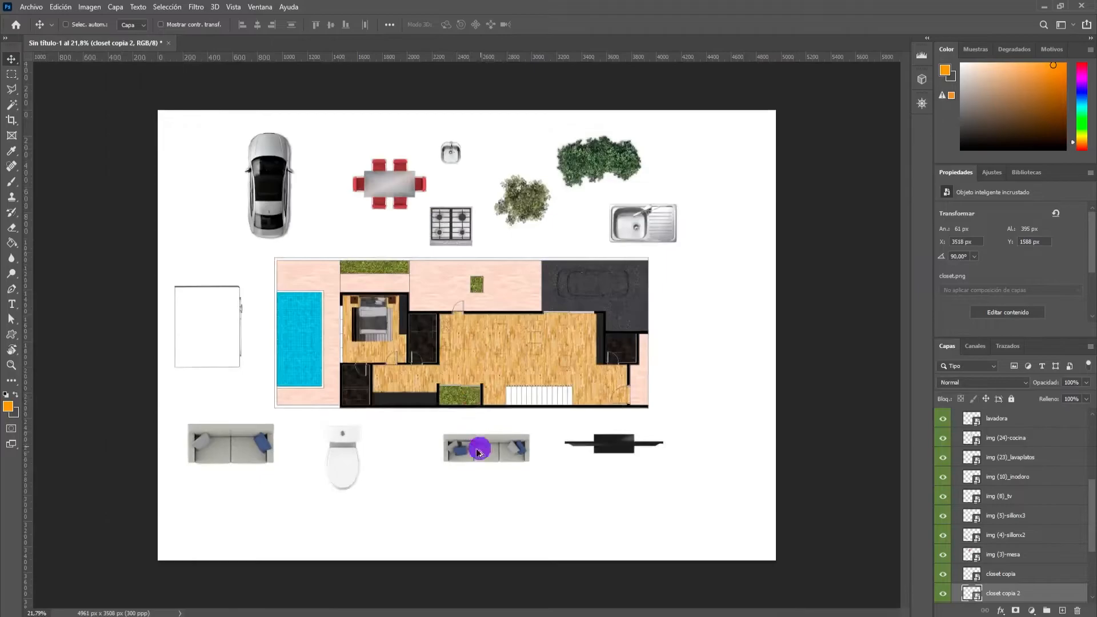
{"action": "scroll", "coordinate": [236, 464], "scroll_direction": "up", "scroll_amount": 4}
{"action": "scroll", "coordinate": [236, 464], "scroll_direction": "up", "scroll_amount": 2}
{"action": "left_click", "coordinate": [360, 515], "text": "ctrl"}
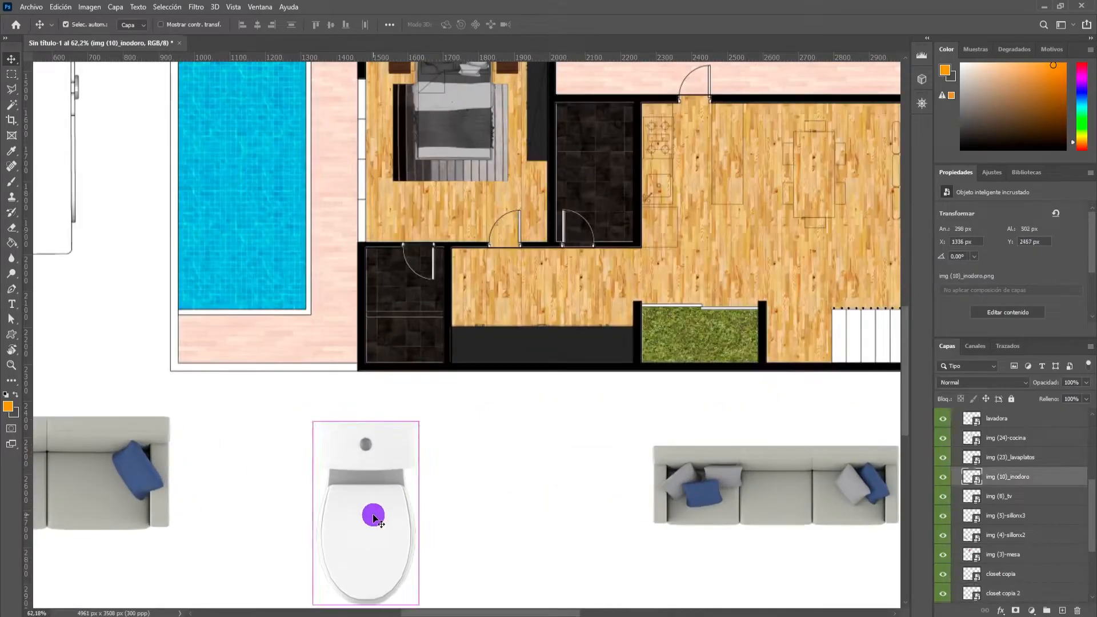
{"action": "key", "text": "ctrl+t"}
{"action": "scroll", "coordinate": [428, 575], "scroll_direction": "down", "scroll_amount": 1}
{"action": "scroll", "coordinate": [427, 543], "scroll_direction": "up", "scroll_amount": 2}
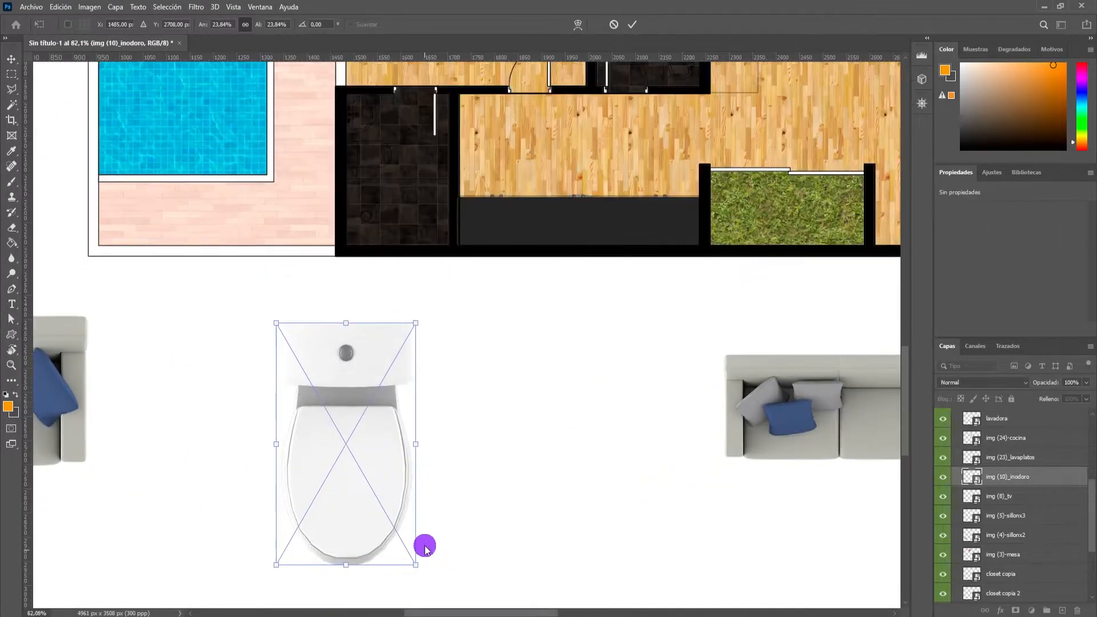
{"action": "left_click_drag", "start_coordinate": [427, 575], "coordinate": [379, 163]}
{"action": "scroll", "coordinate": [372, 164], "scroll_direction": "up", "scroll_amount": 4}
{"action": "left_click_drag", "start_coordinate": [432, 207], "coordinate": [423, 206]}
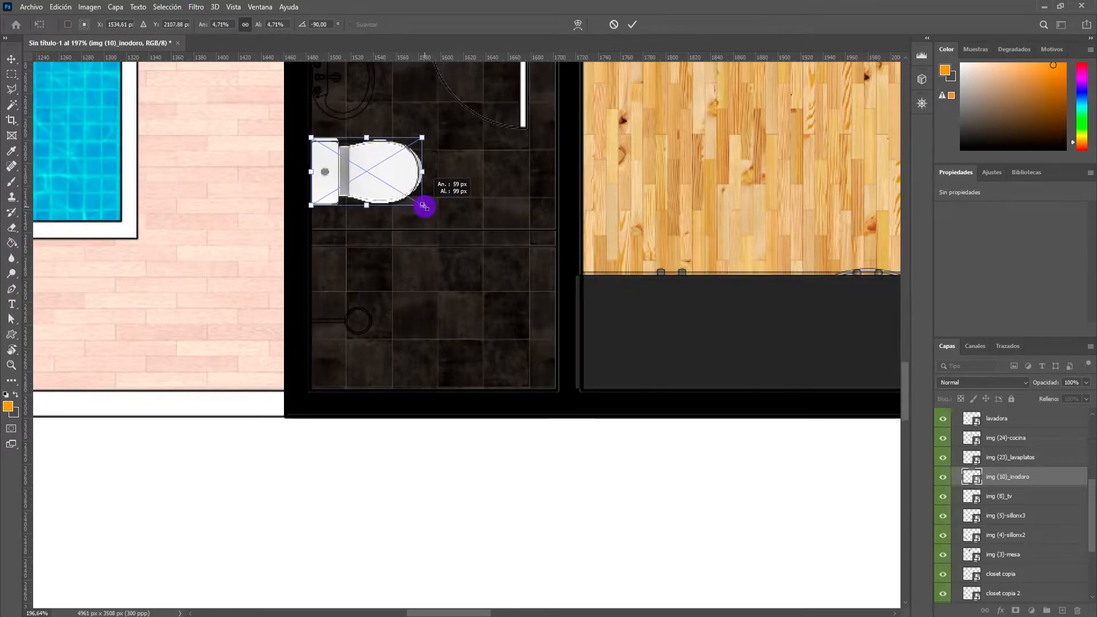
{"action": "scroll", "coordinate": [399, 207], "scroll_direction": "down", "scroll_amount": 5}
{"action": "left_click", "coordinate": [633, 30]}
Move the dining table with red chairs from above the plan into the dining area of the main room.
{"action": "scroll", "coordinate": [433, 228], "scroll_direction": "down", "scroll_amount": 4}
{"action": "scroll", "coordinate": [446, 206], "scroll_direction": "up", "scroll_amount": 3}
{"action": "scroll", "coordinate": [571, 220], "scroll_direction": "down", "scroll_amount": 3}
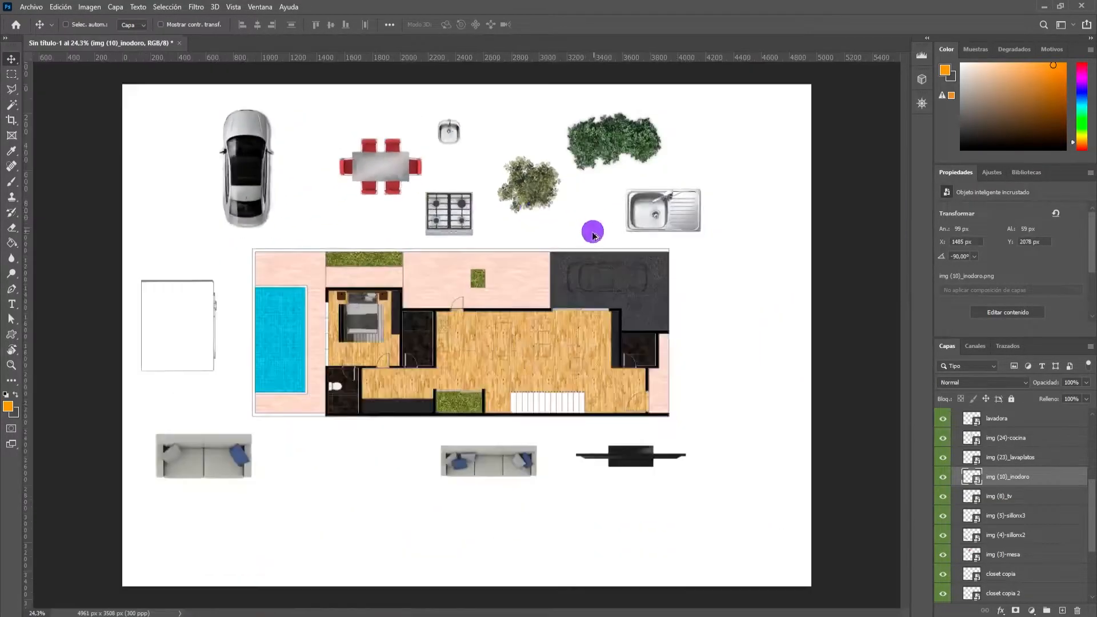
{"action": "scroll", "coordinate": [458, 200], "scroll_direction": "up", "scroll_amount": 2}
{"action": "scroll", "coordinate": [489, 208], "scroll_direction": "down", "scroll_amount": 3}
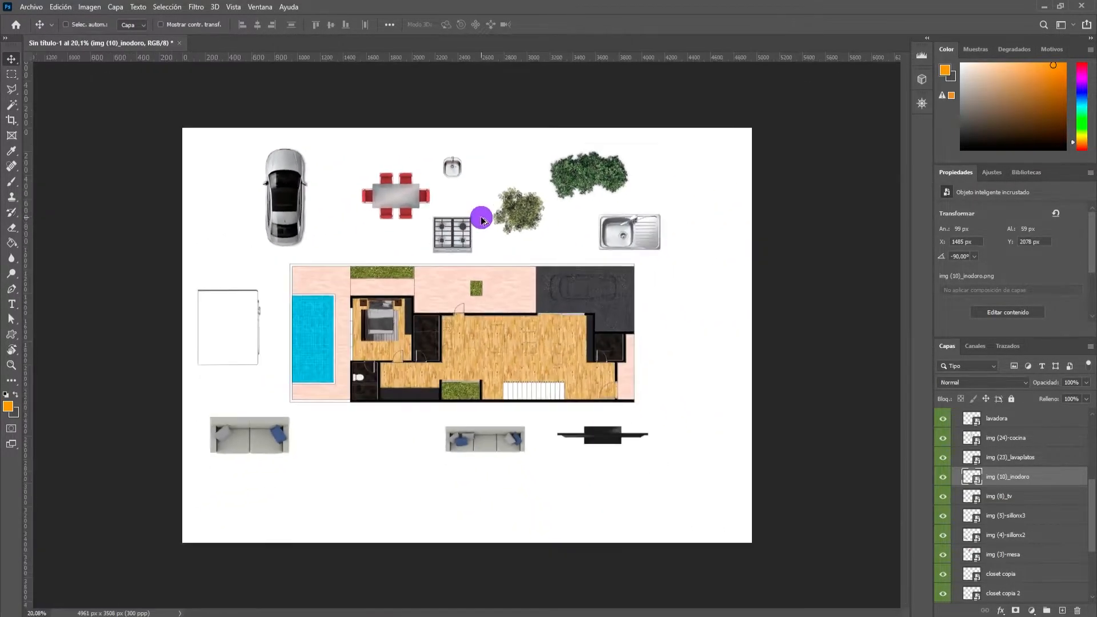
{"action": "scroll", "coordinate": [480, 215], "scroll_direction": "up", "scroll_amount": 2}
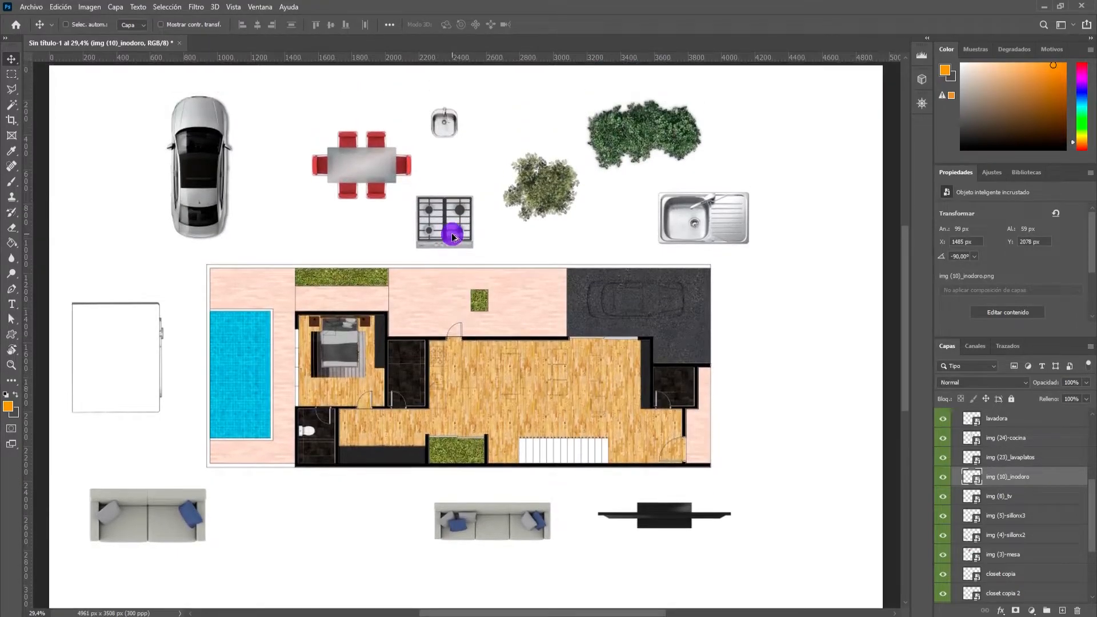
{"action": "scroll", "coordinate": [451, 232], "scroll_direction": "up", "scroll_amount": 3}
{"action": "left_click_drag", "start_coordinate": [341, 157], "coordinate": [476, 347]}
{"action": "scroll", "coordinate": [318, 140], "scroll_direction": "down", "scroll_amount": 5}
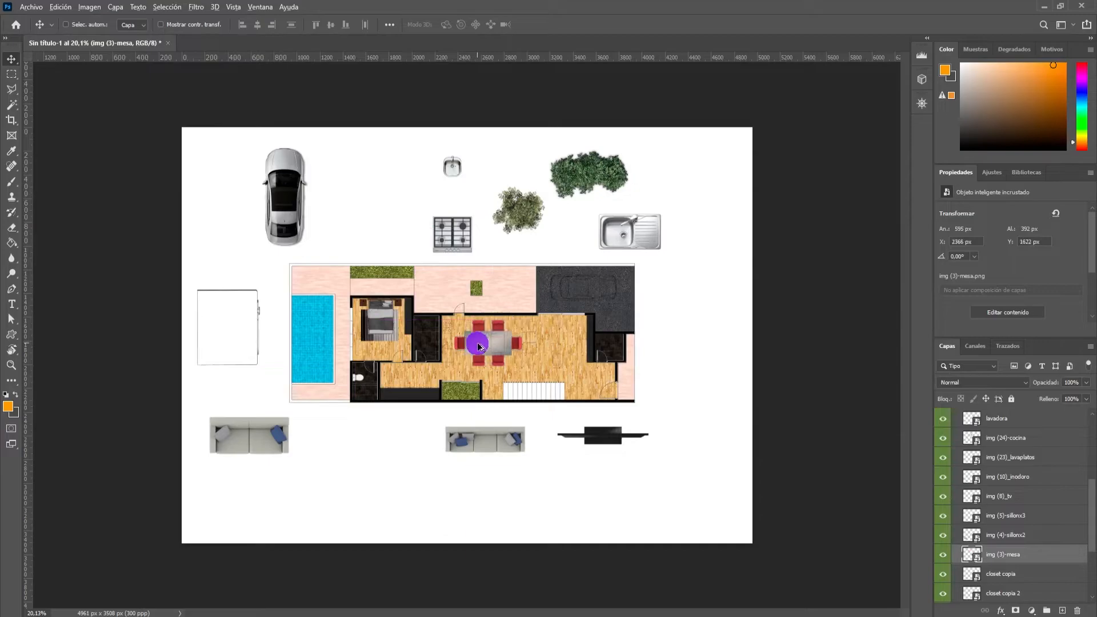
Rotate the dining table 90°, scale it to 13.60%, center it on the dining set outline, and apply the transform.
{"action": "scroll", "coordinate": [476, 347], "scroll_direction": "up", "scroll_amount": 4}
{"action": "key", "text": "ctrl+t"}
{"action": "left_click_drag", "start_coordinate": [622, 308], "coordinate": [514, 395]}
{"action": "left_click_drag", "start_coordinate": [491, 349], "coordinate": [519, 339]}
{"action": "left_click_drag", "start_coordinate": [555, 385], "coordinate": [554, 384]}
{"action": "left_click_drag", "start_coordinate": [527, 338], "coordinate": [524, 338]}
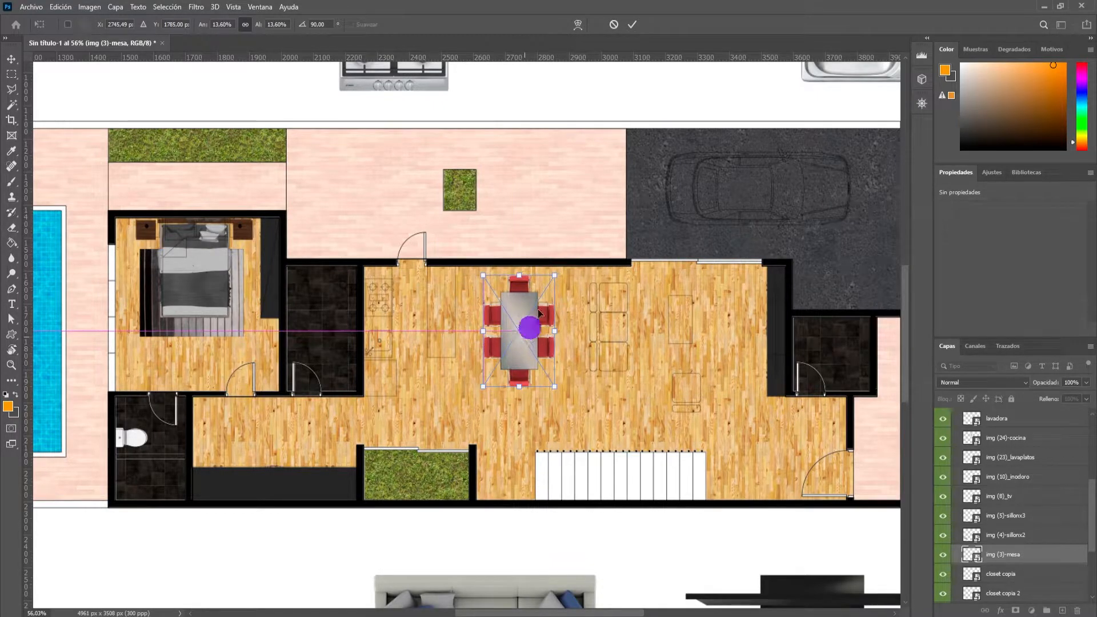
{"action": "left_click", "coordinate": [633, 28]}
Rotate the car −90°, place it on the garage car outline, scale it to about 606 × 292 px, and apply.
{"action": "scroll", "coordinate": [620, 93], "scroll_direction": "down", "scroll_amount": 5}
{"action": "left_click", "coordinate": [247, 191]}
{"action": "left_click", "coordinate": [263, 203]}
{"action": "key", "text": "ctrl+t"}
{"action": "left_click_drag", "start_coordinate": [297, 234], "coordinate": [361, 124]}
{"action": "left_click_drag", "start_coordinate": [305, 185], "coordinate": [626, 289]}
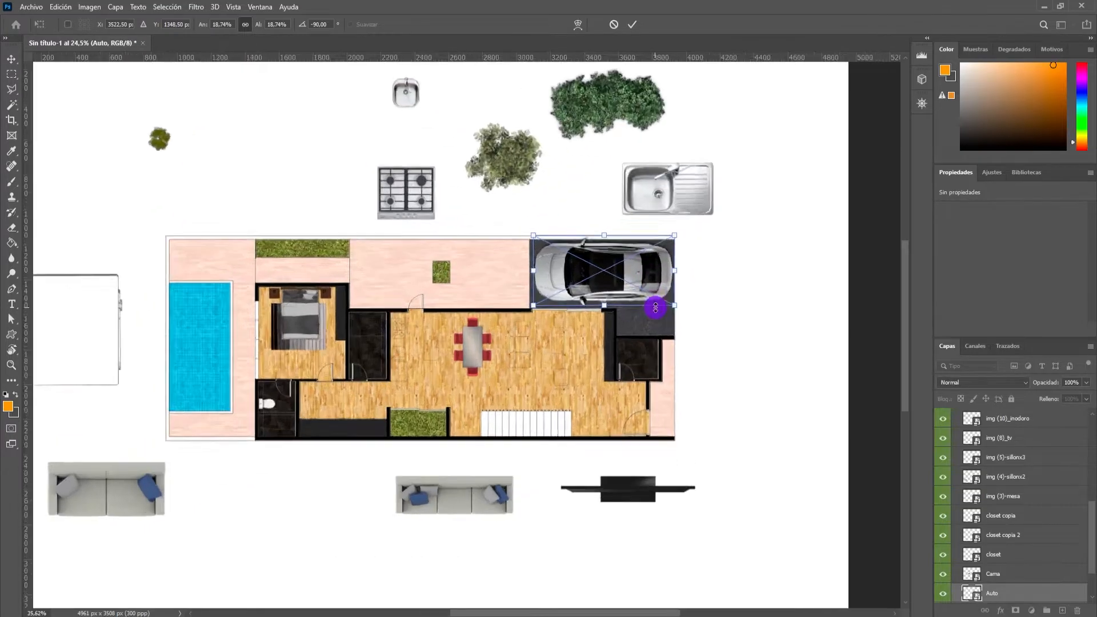
{"action": "scroll", "coordinate": [645, 293], "scroll_direction": "up", "scroll_amount": 3}
{"action": "left_click_drag", "start_coordinate": [688, 300], "coordinate": [655, 289]}
{"action": "mouse_move", "coordinate": [584, 241]}
{"action": "left_mouse_down"}
{"action": "mouse_move", "coordinate": [573, 236]}
{"action": "mouse_move", "coordinate": [586, 221]}
{"action": "left_mouse_up"}
{"action": "left_click", "coordinate": [635, 24]}
Rotate the stove −90°, scale it to 8.36%, and place it over the burner outline on the kitchen counter.
{"action": "scroll", "coordinate": [580, 177], "scroll_direction": "down", "scroll_amount": 3}
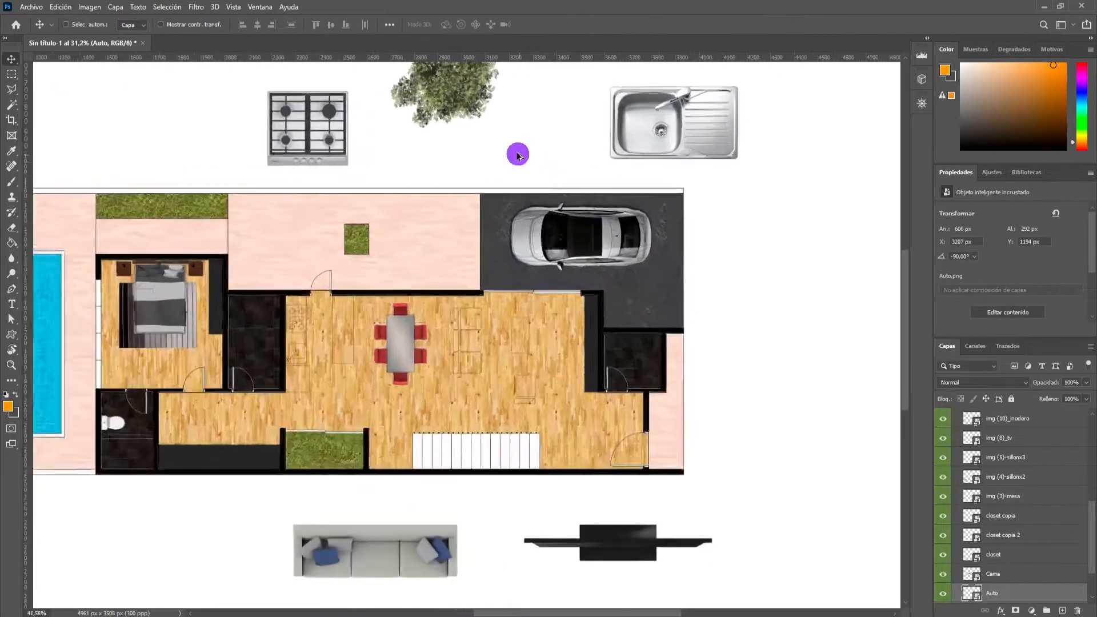
{"action": "scroll", "coordinate": [437, 210], "scroll_direction": "up", "scroll_amount": 2}
{"action": "left_click", "coordinate": [471, 197], "text": "ctrl"}
{"action": "key", "text": "ctrl+t"}
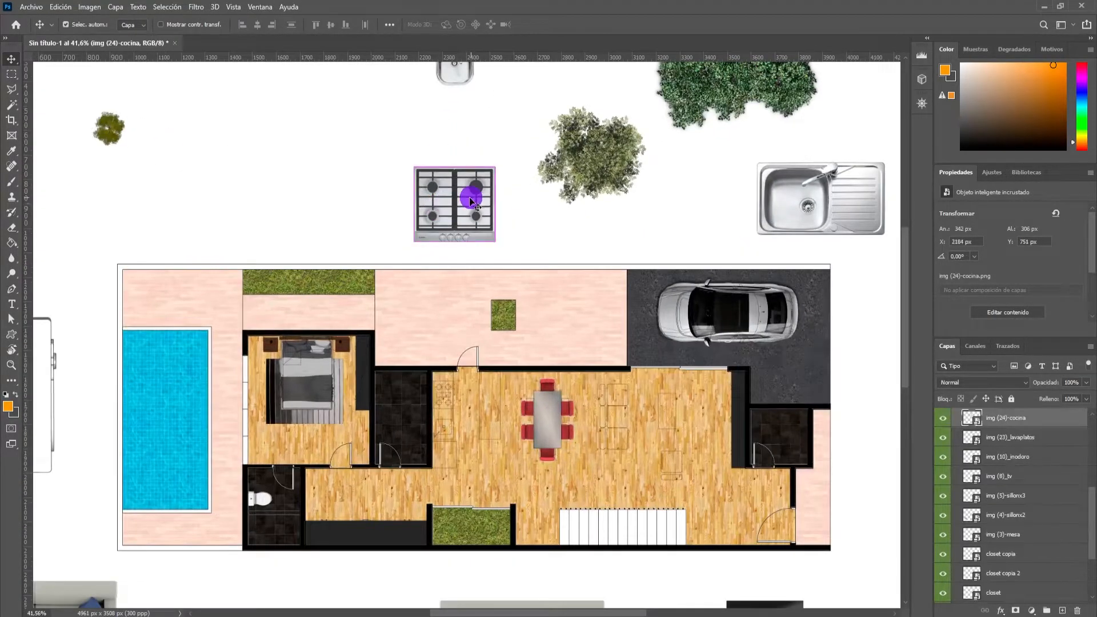
{"action": "left_click_drag", "start_coordinate": [504, 245], "coordinate": [504, 139]}
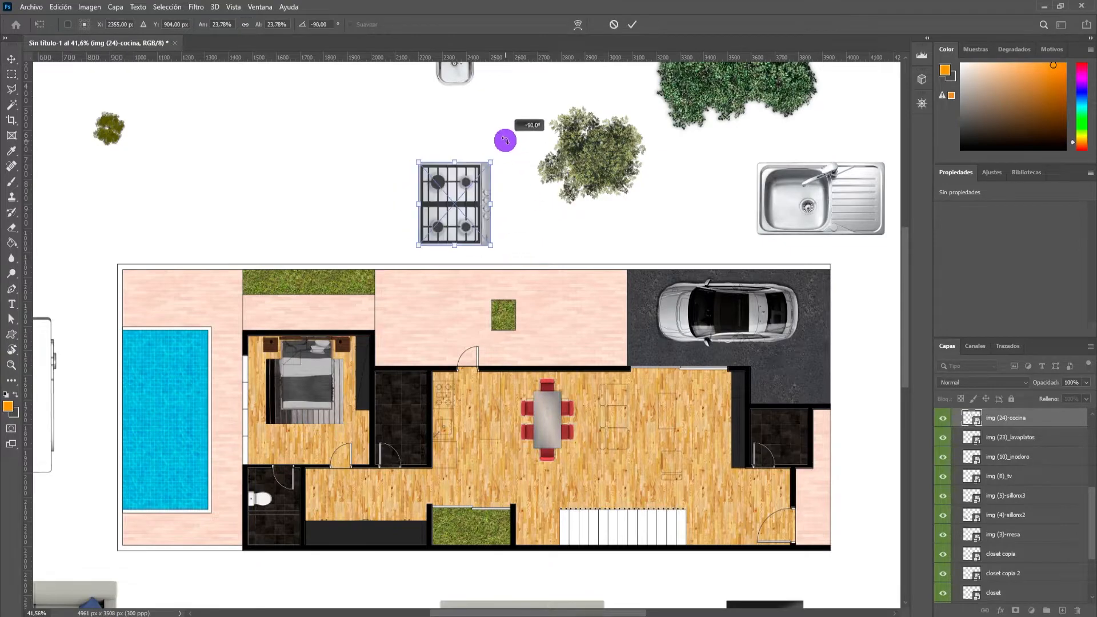
{"action": "left_click_drag", "start_coordinate": [480, 221], "coordinate": [484, 417]}
{"action": "scroll", "coordinate": [479, 413], "scroll_direction": "up", "scroll_amount": 2}
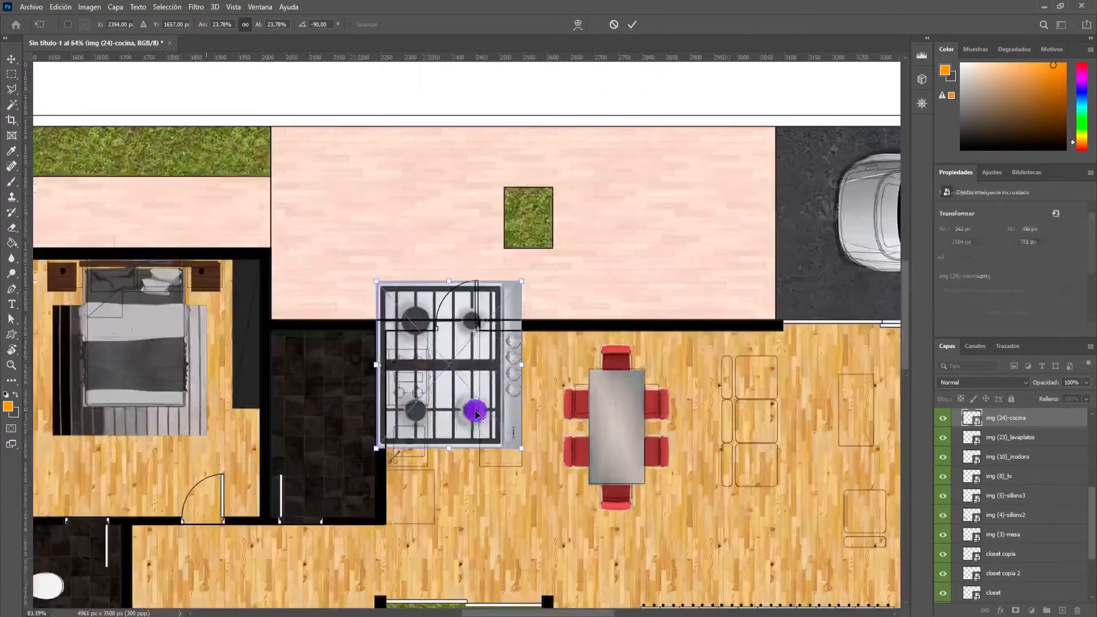
{"action": "left_click_drag", "start_coordinate": [524, 279], "coordinate": [480, 329]}
{"action": "left_click_drag", "start_coordinate": [448, 366], "coordinate": [422, 388]}
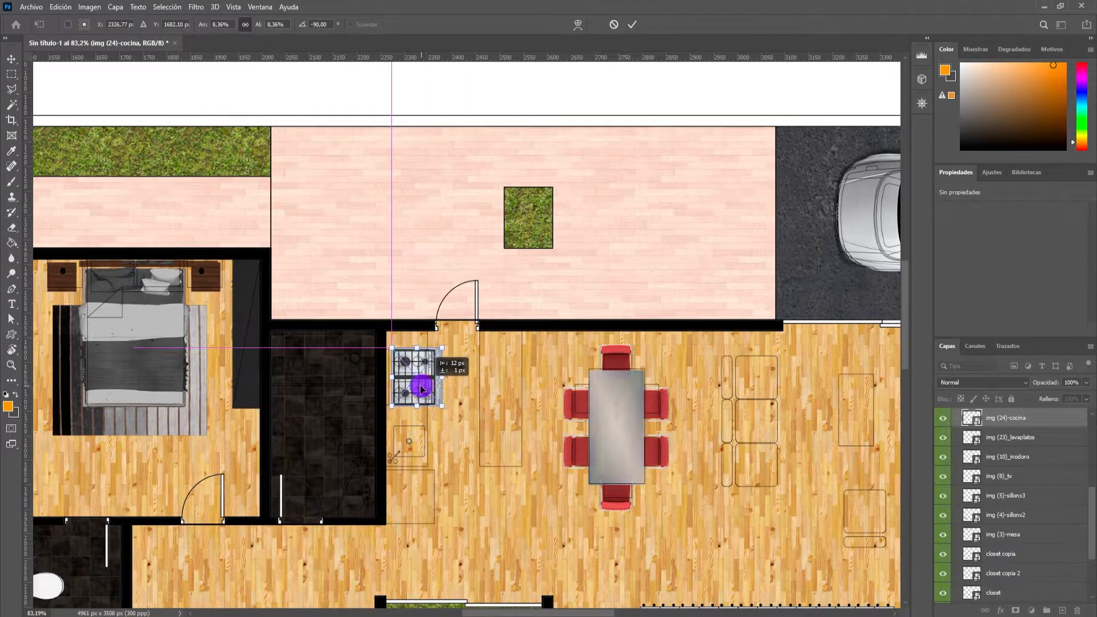
Nudge the stove against the kitchen wall, reduce it to 7.87% to fit the counter depth, and apply the transform.
{"action": "scroll", "coordinate": [420, 389], "scroll_direction": "up", "scroll_amount": 2}
{"action": "key", "text": "alt+space"}
{"action": "key", "text": "Escape"}
{"action": "key", "text": "alt+space"}
{"action": "key", "text": "Escape"}
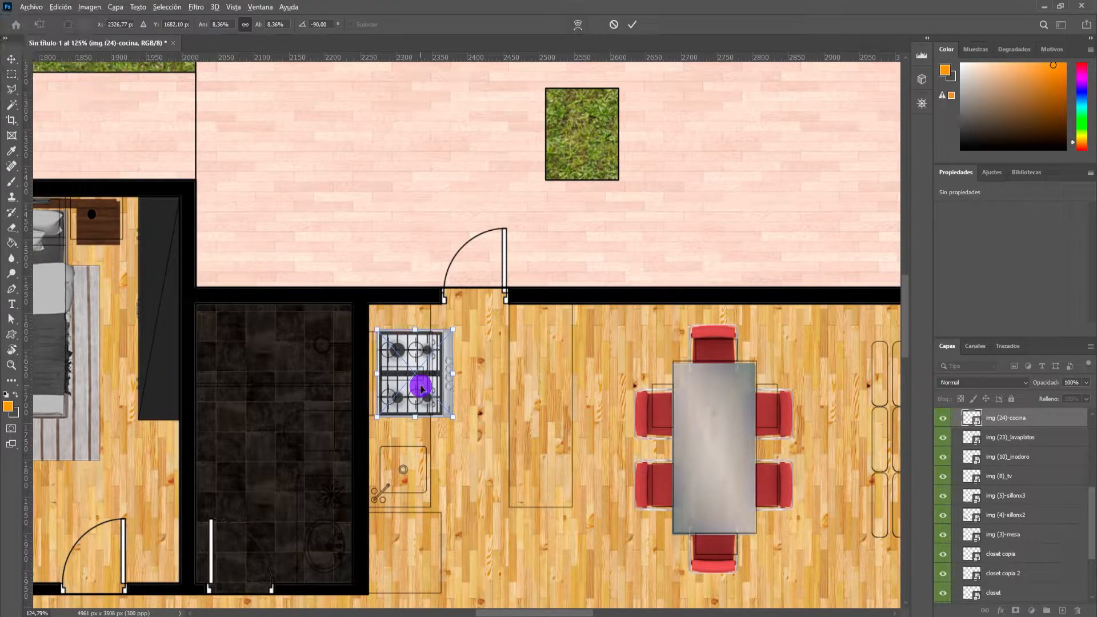
{"action": "key", "text": "Left"}
{"action": "key", "text": "Left"}
{"action": "key", "text": "Left"}
{"action": "key", "text": "Left"}
{"action": "key", "text": "Left"}
{"action": "key", "text": "Left"}
{"action": "key", "text": "Left"}
{"action": "key", "text": "Left"}
{"action": "key", "text": "Left"}
{"action": "key", "text": "Up"}
{"action": "key", "text": "Left"}
{"action": "left_click_drag", "start_coordinate": [450, 332], "coordinate": [444, 336]}
{"action": "key", "text": "Up"}
{"action": "key", "text": "Up"}
{"action": "key", "text": "Up"}
{"action": "key", "text": "Up"}
{"action": "key", "text": "Up"}
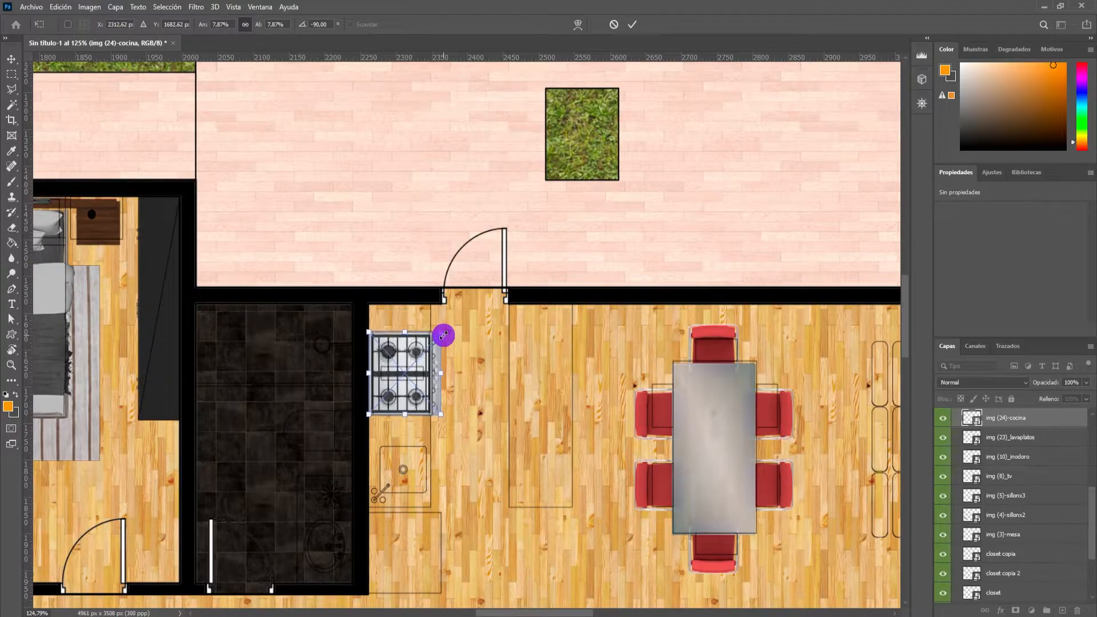
{"action": "left_click", "coordinate": [632, 24]}
Move the small single-bowl sink from above the plan onto the kitchen counter below the stove.
{"action": "scroll", "coordinate": [560, 186], "scroll_direction": "down", "scroll_amount": 6}
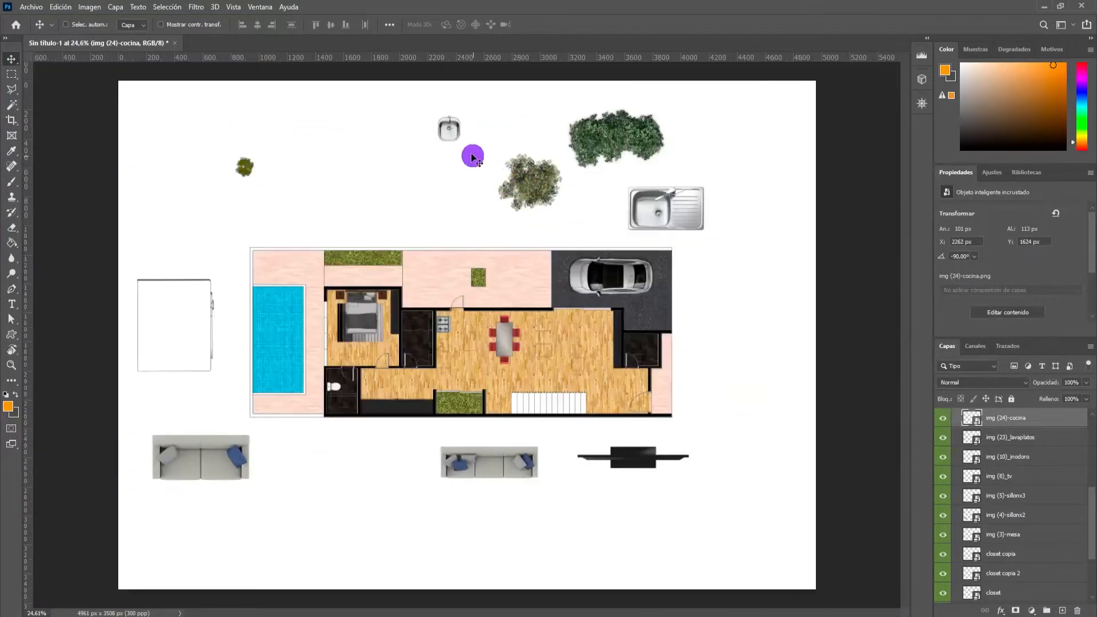
{"action": "left_click", "coordinate": [457, 136], "text": "ctrl"}
{"action": "left_click_drag", "start_coordinate": [452, 136], "coordinate": [447, 342]}
{"action": "scroll", "coordinate": [447, 341], "scroll_direction": "up", "scroll_amount": 5}
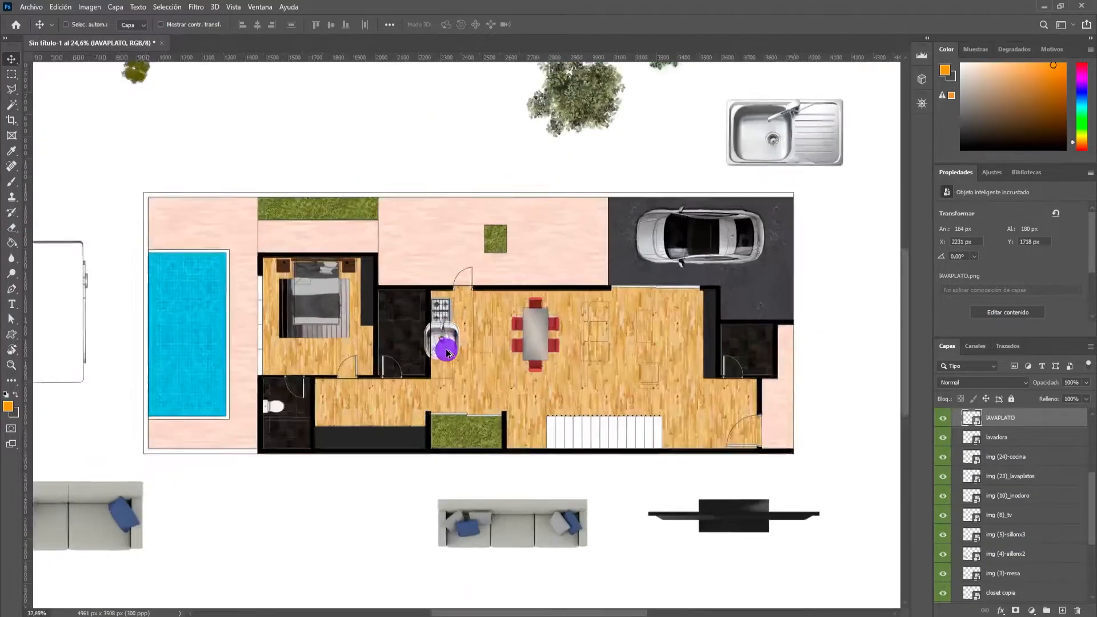
Rotate the small sink −90°, scale it to 65.37%, align it with the counter's sink outline, and apply.
{"action": "key", "text": "ctrl+t"}
{"action": "left_click_drag", "start_coordinate": [483, 289], "coordinate": [367, 266]}
{"action": "left_click_drag", "start_coordinate": [476, 374], "coordinate": [429, 338]}
{"action": "scroll", "coordinate": [442, 328], "scroll_direction": "up", "scroll_amount": 4}
{"action": "key", "text": "Right"}
{"action": "key", "text": "Right"}
{"action": "key", "text": "Right"}
{"action": "key", "text": "Right"}
{"action": "key", "text": "Right"}
{"action": "key", "text": "Right"}
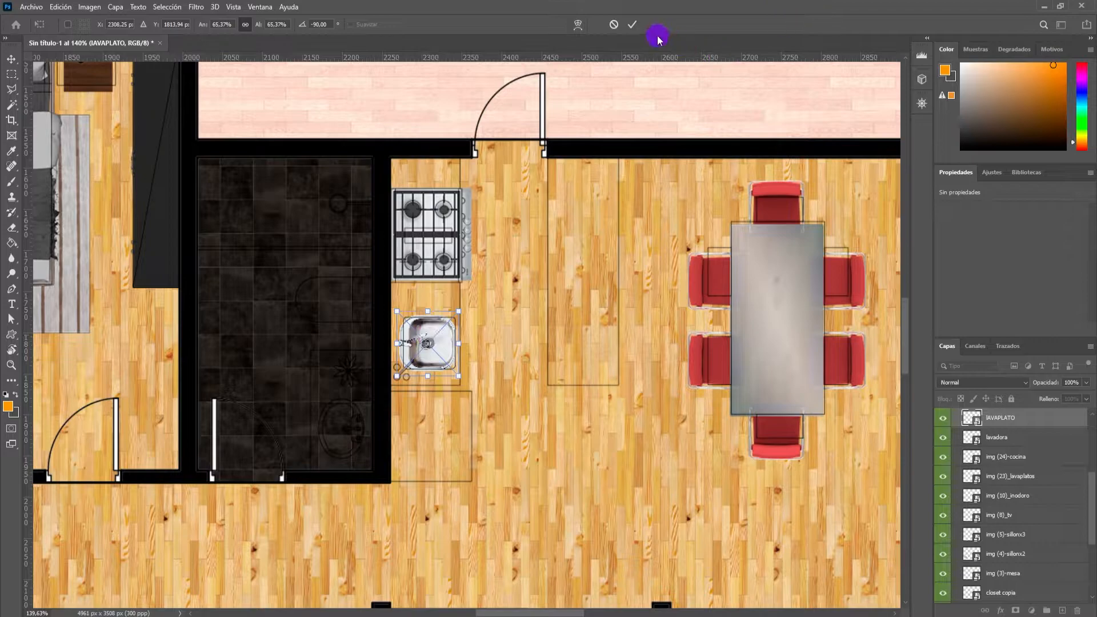
{"action": "left_click", "coordinate": [633, 26]}
Rotate the three-seat sofa −90° and move it over the long sofa outline in the living room.
{"action": "scroll", "coordinate": [624, 152], "scroll_direction": "down", "scroll_amount": 17}
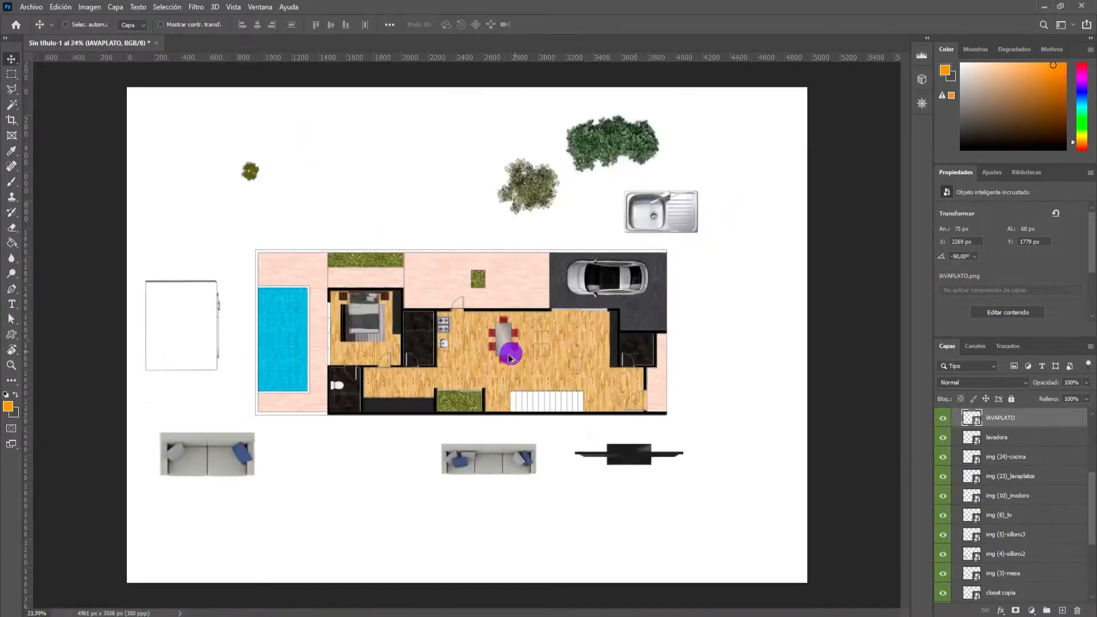
{"action": "scroll", "coordinate": [506, 355], "scroll_direction": "up", "scroll_amount": 3}
{"action": "left_click", "coordinate": [492, 499], "text": "ctrl"}
{"action": "key", "text": "ctrl+t"}
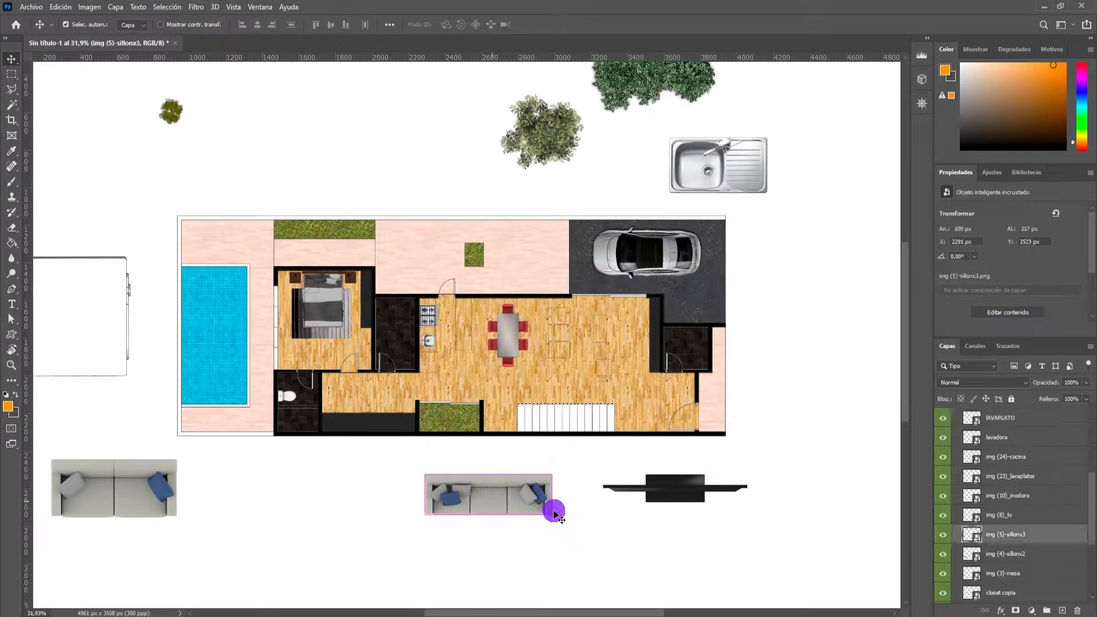
{"action": "left_click_drag", "start_coordinate": [581, 526], "coordinate": [531, 375]}
{"action": "left_click_drag", "start_coordinate": [495, 493], "coordinate": [569, 346]}
{"action": "scroll", "coordinate": [568, 347], "scroll_direction": "up", "scroll_amount": 9}
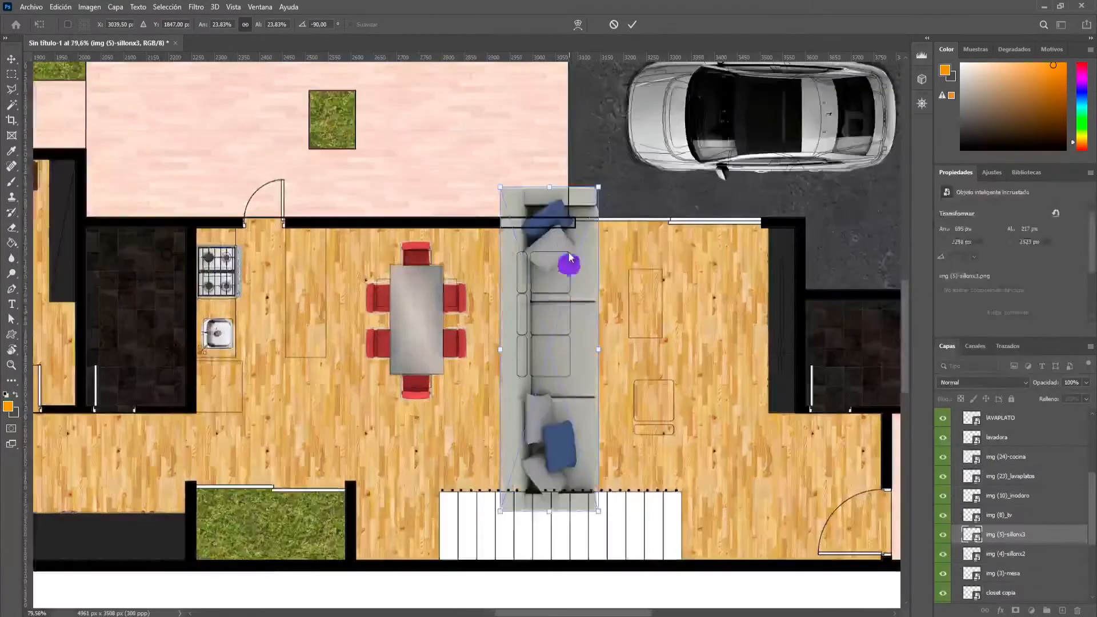
Resize the three-seat sofa to about 123 × 373 px, align it with its outline, and apply the transform.
{"action": "left_click_drag", "start_coordinate": [598, 188], "coordinate": [583, 237]}
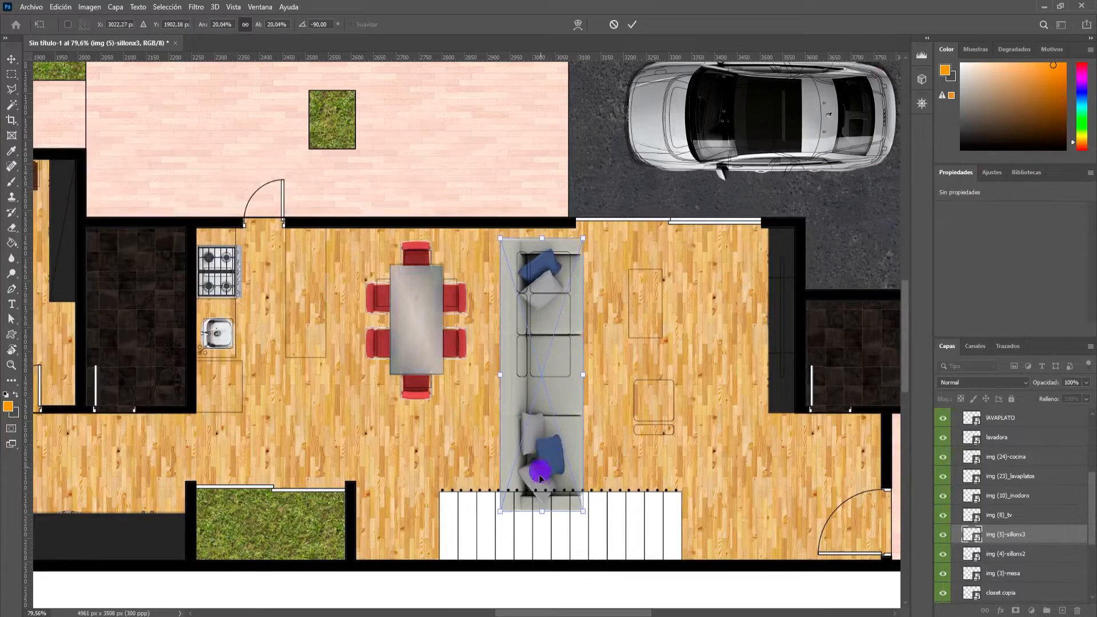
{"action": "left_click_drag", "start_coordinate": [542, 511], "coordinate": [542, 411]}
{"action": "left_click_drag", "start_coordinate": [590, 327], "coordinate": [558, 326]}
{"action": "scroll", "coordinate": [542, 336], "scroll_direction": "up", "scroll_amount": 2}
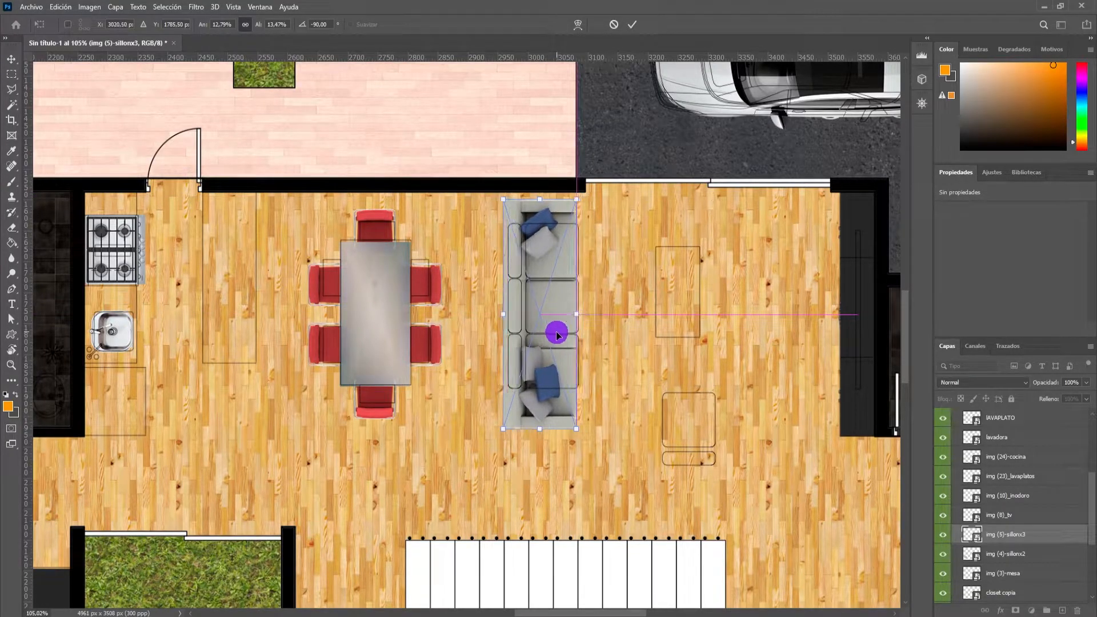
{"action": "scroll", "coordinate": [557, 330], "scroll_direction": "down", "scroll_amount": 3}
{"action": "left_click", "coordinate": [634, 28]}
Scale the two-seat sofa to 10.84%, rotate it −90°, and place it in line with the three-seat sofa.
{"action": "scroll", "coordinate": [525, 347], "scroll_direction": "down", "scroll_amount": 3}
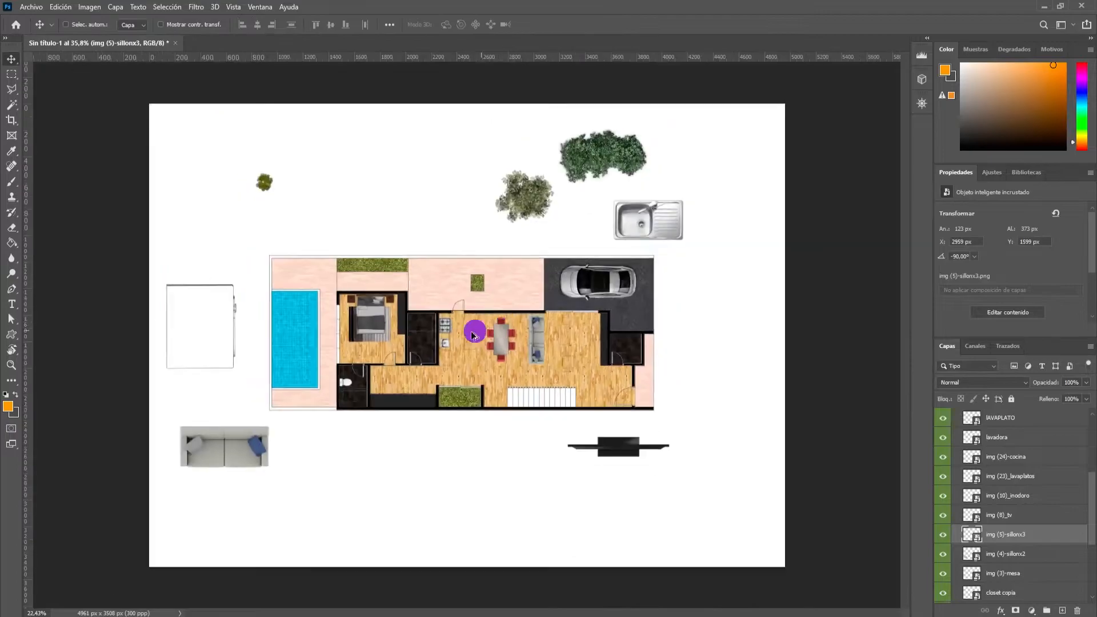
{"action": "left_click_drag", "start_coordinate": [239, 451], "coordinate": [524, 443]}
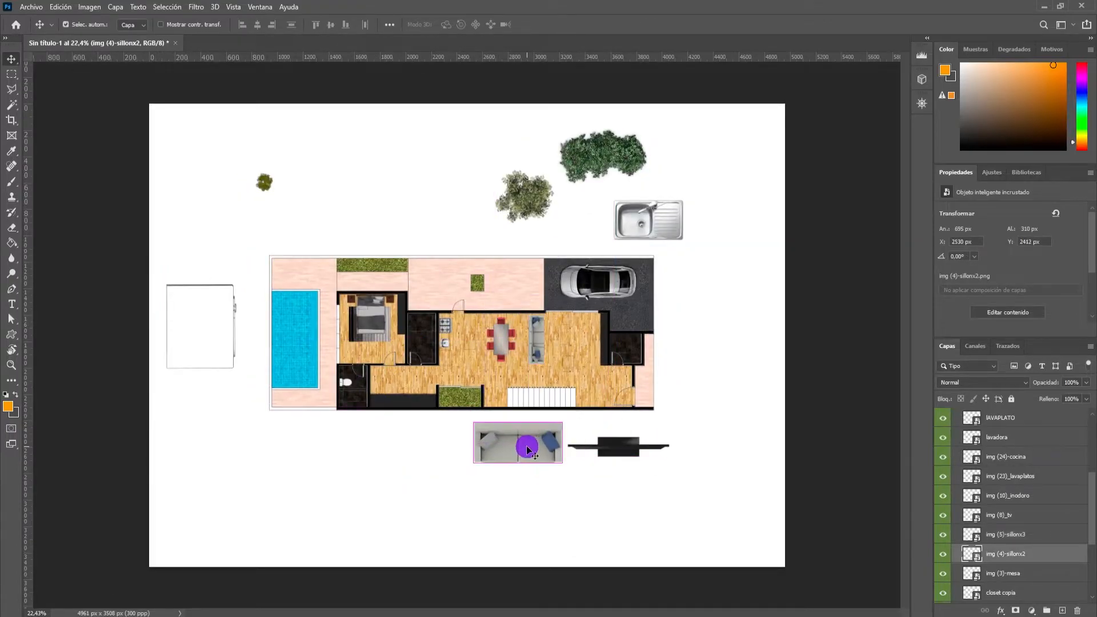
{"action": "key", "text": "ctrl+t"}
{"action": "left_click_drag", "start_coordinate": [572, 485], "coordinate": [510, 459]}
{"action": "left_click_drag", "start_coordinate": [504, 474], "coordinate": [522, 468]}
{"action": "left_click_drag", "start_coordinate": [528, 496], "coordinate": [534, 408]}
{"action": "left_click_drag", "start_coordinate": [528, 467], "coordinate": [544, 384]}
{"action": "scroll", "coordinate": [543, 385], "scroll_direction": "up", "scroll_amount": 5}
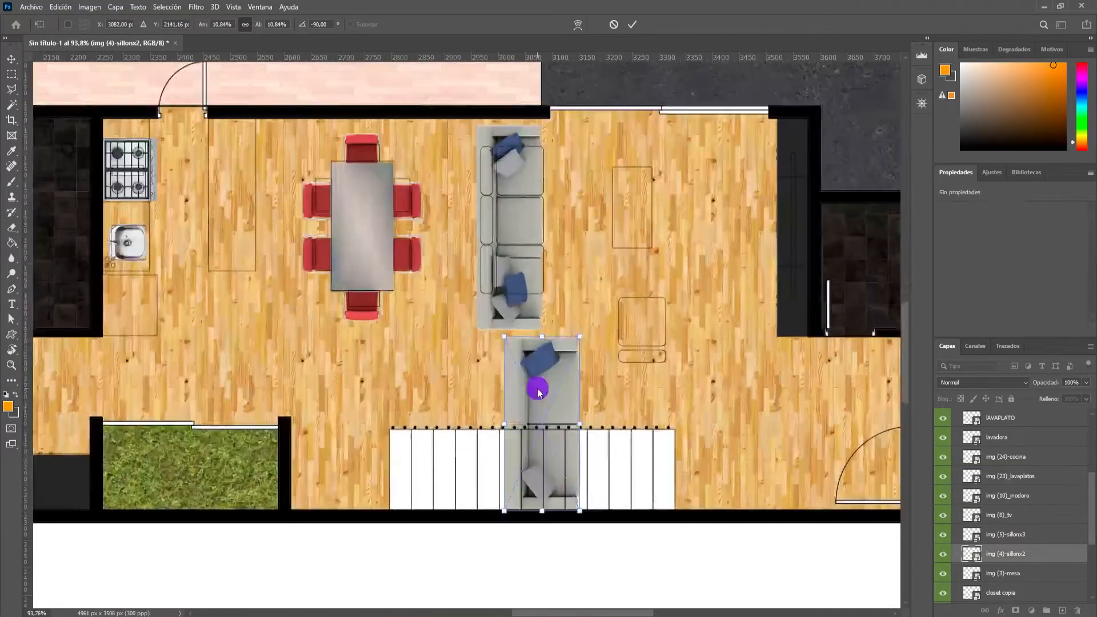
{"action": "left_click_drag", "start_coordinate": [517, 380], "coordinate": [494, 377]}
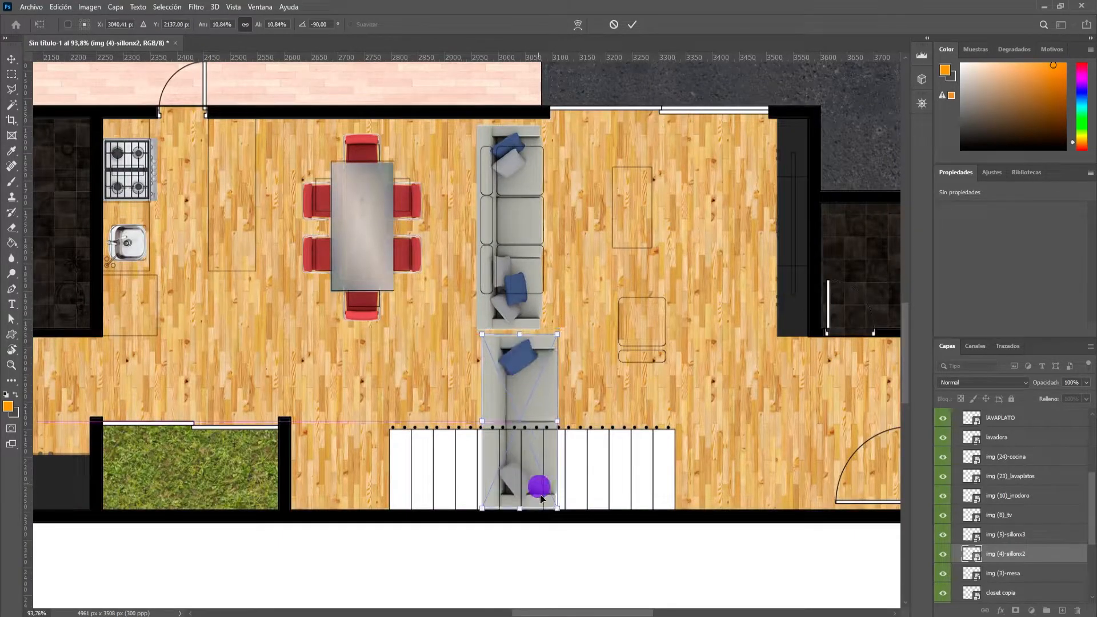
Turn the two-seat sofa to 180°, scale it to about 255 × 114 px, place it over the armchair outline, and apply.
{"action": "left_click_drag", "start_coordinate": [556, 506], "coordinate": [595, 347]}
{"action": "left_click_drag", "start_coordinate": [591, 384], "coordinate": [662, 350]}
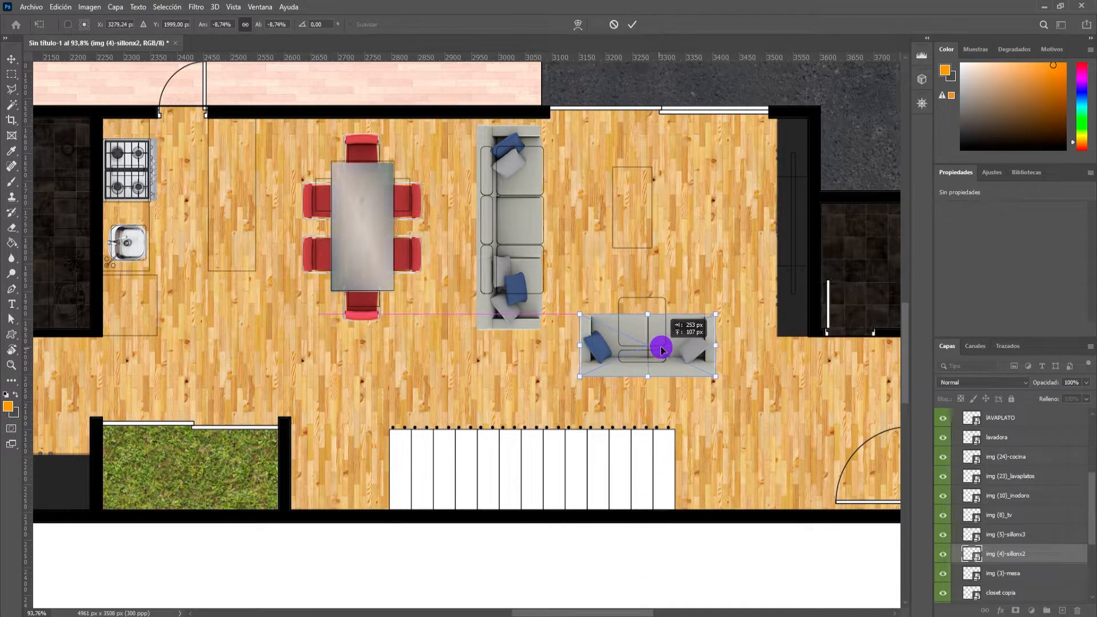
{"action": "left_click", "coordinate": [632, 24]}
Rotate the TV −90°, scale it to 7.23%, and place it over the TV outline on the living room's TV unit.
{"action": "scroll", "coordinate": [634, 249], "scroll_direction": "down", "scroll_amount": 6}
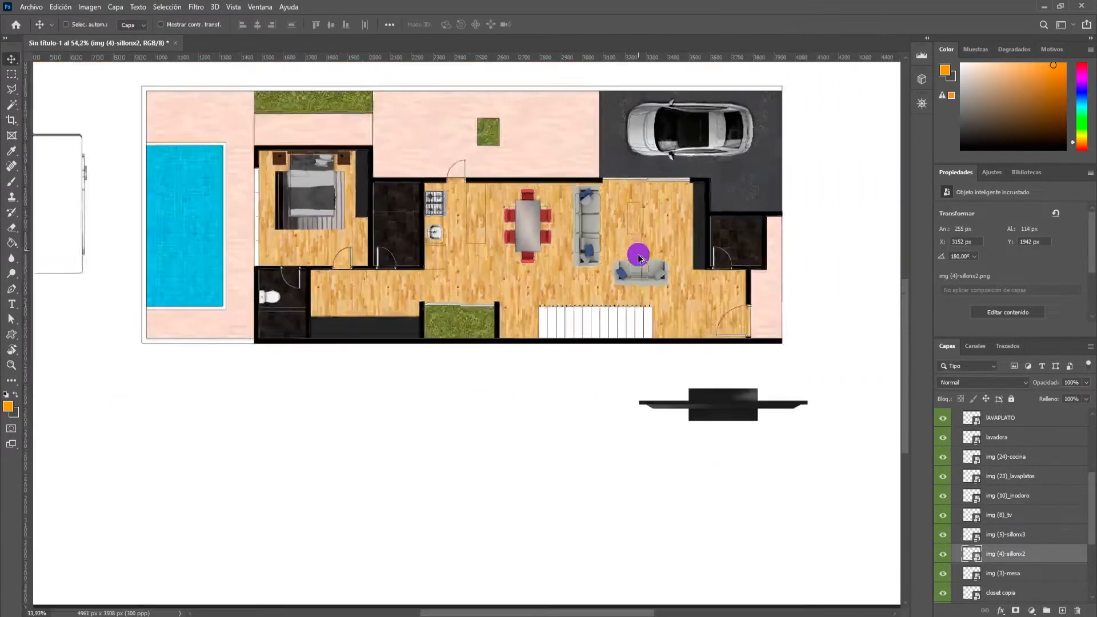
{"action": "scroll", "coordinate": [322, 324], "scroll_direction": "down", "scroll_amount": 4}
{"action": "scroll", "coordinate": [602, 352], "scroll_direction": "up", "scroll_amount": 4}
{"action": "scroll", "coordinate": [666, 404], "scroll_direction": "down", "scroll_amount": 3}
{"action": "scroll", "coordinate": [718, 491], "scroll_direction": "up", "scroll_amount": 4}
{"action": "left_click", "coordinate": [708, 489], "text": "ctrl"}
{"action": "key", "text": "ctrl+t"}
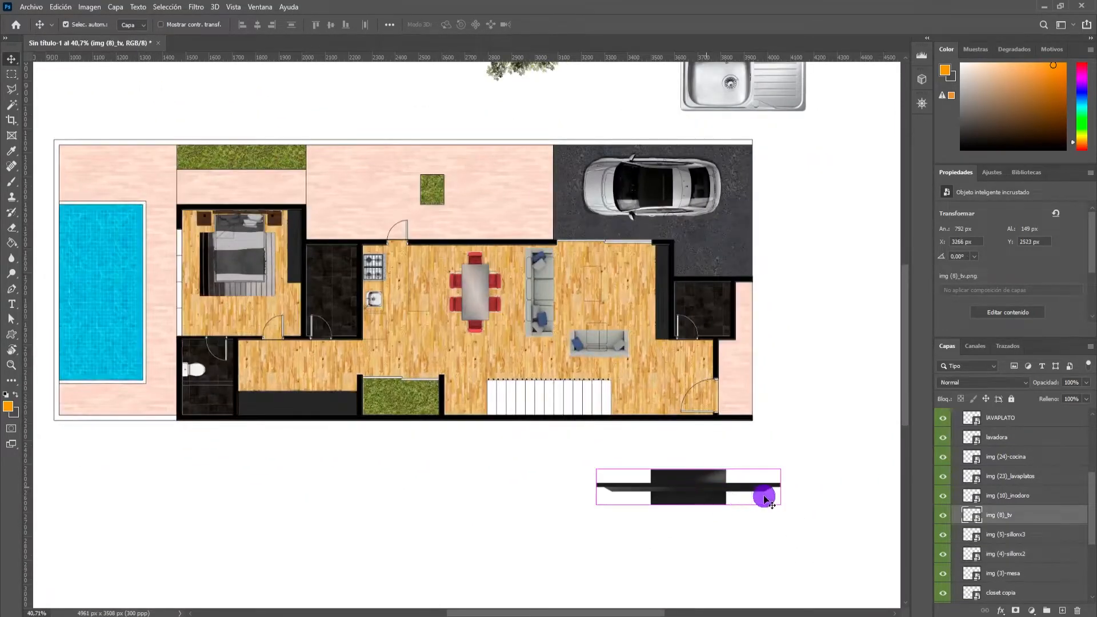
{"action": "left_click_drag", "start_coordinate": [793, 526], "coordinate": [567, 208]}
{"action": "scroll", "coordinate": [707, 394], "scroll_direction": "up", "scroll_amount": 3}
{"action": "scroll", "coordinate": [568, 208], "scroll_direction": "up", "scroll_amount": 4}
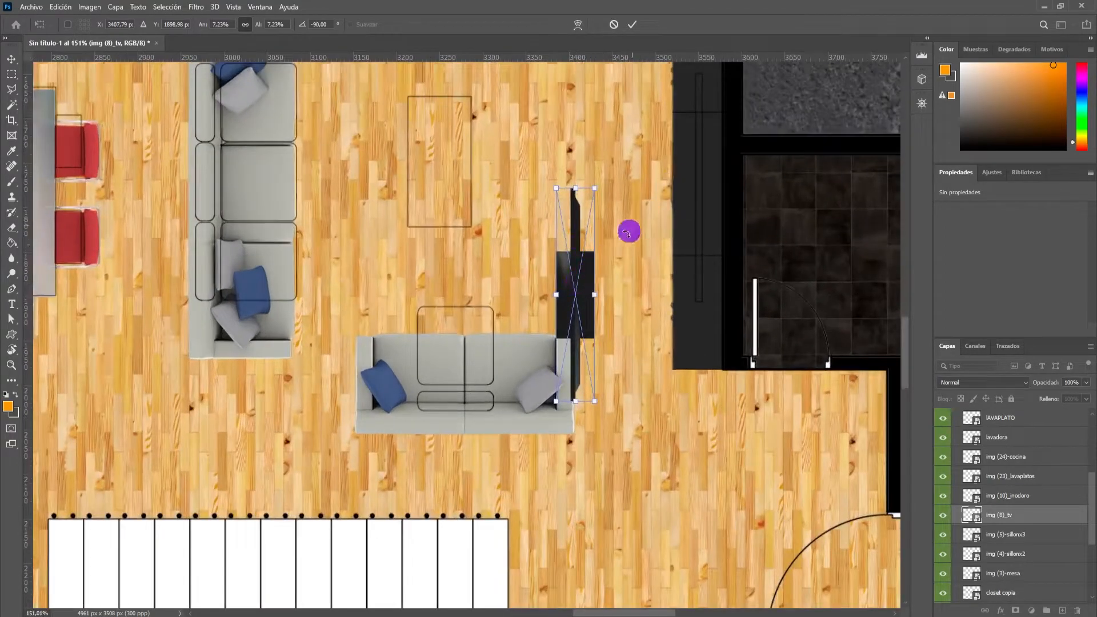
{"action": "left_click_drag", "start_coordinate": [577, 265], "coordinate": [704, 159]}
{"action": "scroll", "coordinate": [710, 172], "scroll_direction": "up", "scroll_amount": 1}
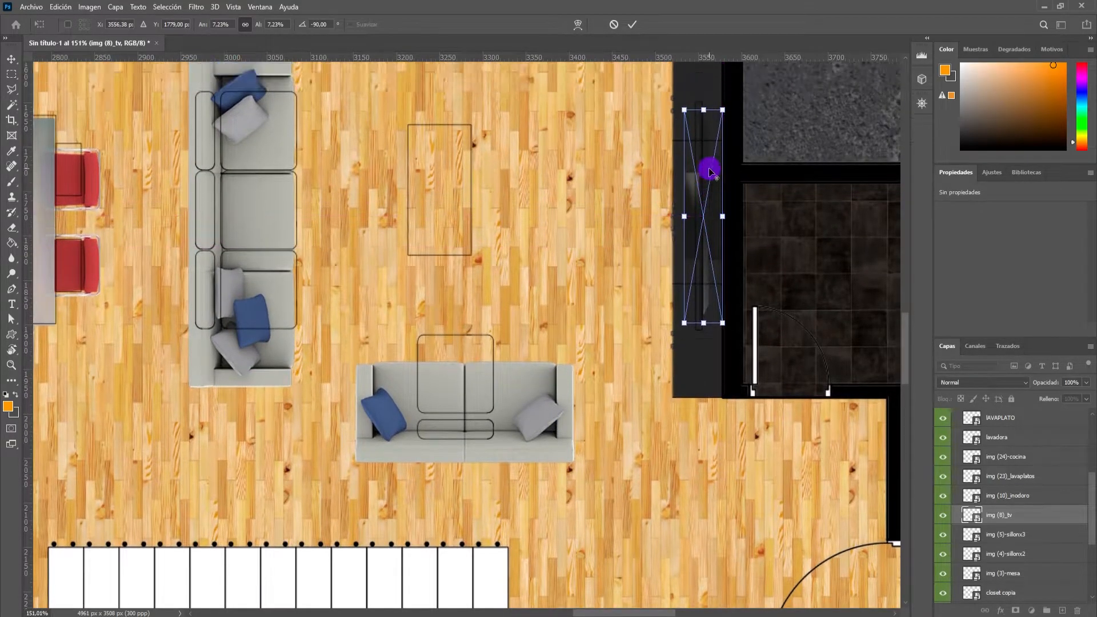
Scale the TV to 6.82% to match its outline on the TV unit and apply the transform.
{"action": "scroll", "coordinate": [710, 172], "scroll_direction": "down", "scroll_amount": 4}
{"action": "scroll", "coordinate": [708, 170], "scroll_direction": "up", "scroll_amount": 4}
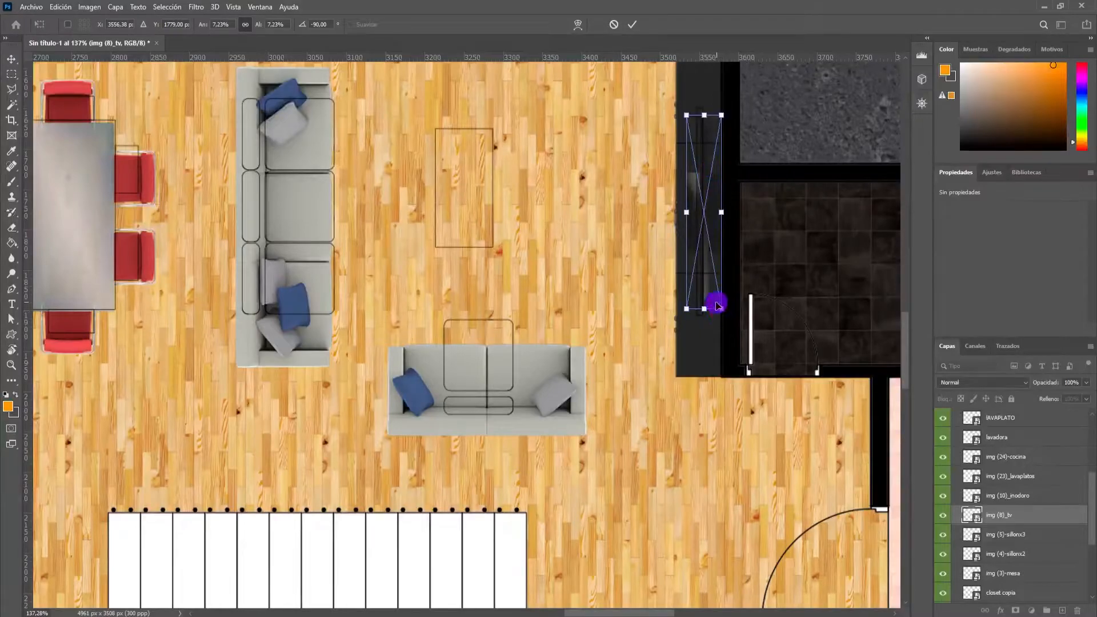
{"action": "left_click_drag", "start_coordinate": [719, 310], "coordinate": [710, 301]}
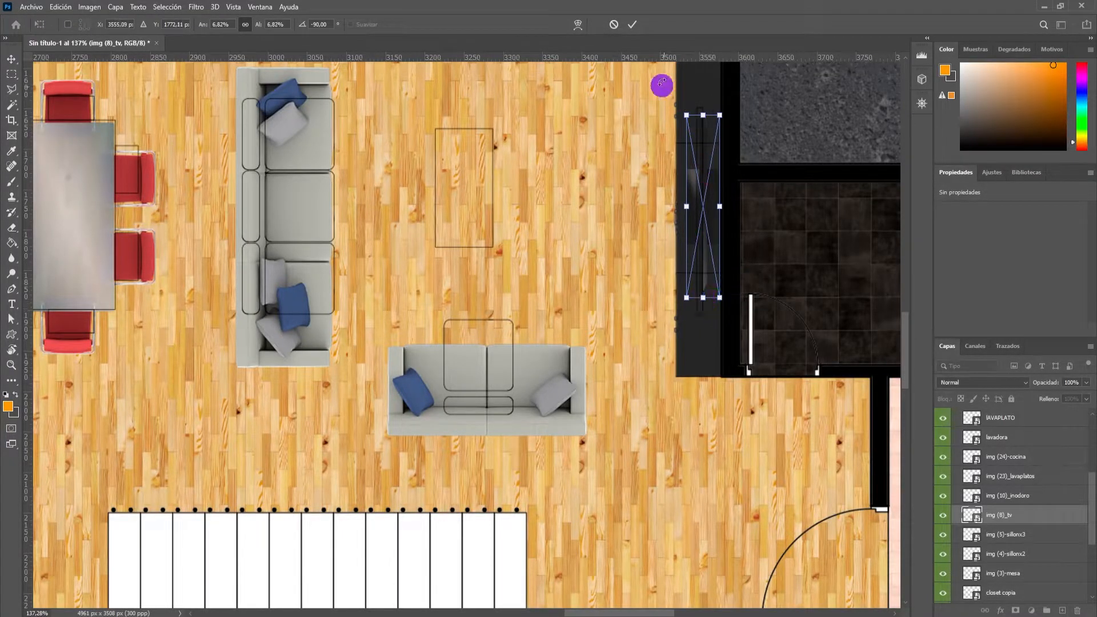
{"action": "left_click", "coordinate": [627, 26]}
Delete the spare sink-with-drainboard image lying outside the plan, above the car.
{"action": "scroll", "coordinate": [618, 205], "scroll_direction": "down", "scroll_amount": 5}
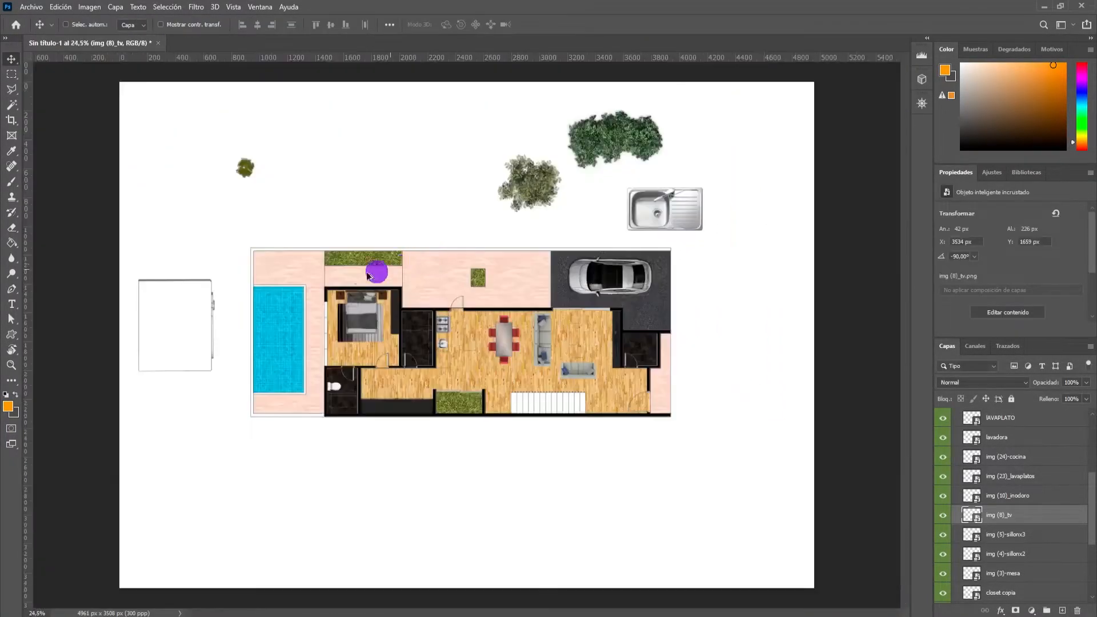
{"action": "scroll", "coordinate": [341, 265], "scroll_direction": "up", "scroll_amount": 2}
{"action": "scroll", "coordinate": [537, 240], "scroll_direction": "down", "scroll_amount": 1}
{"action": "scroll", "coordinate": [714, 231], "scroll_direction": "up", "scroll_amount": 2}
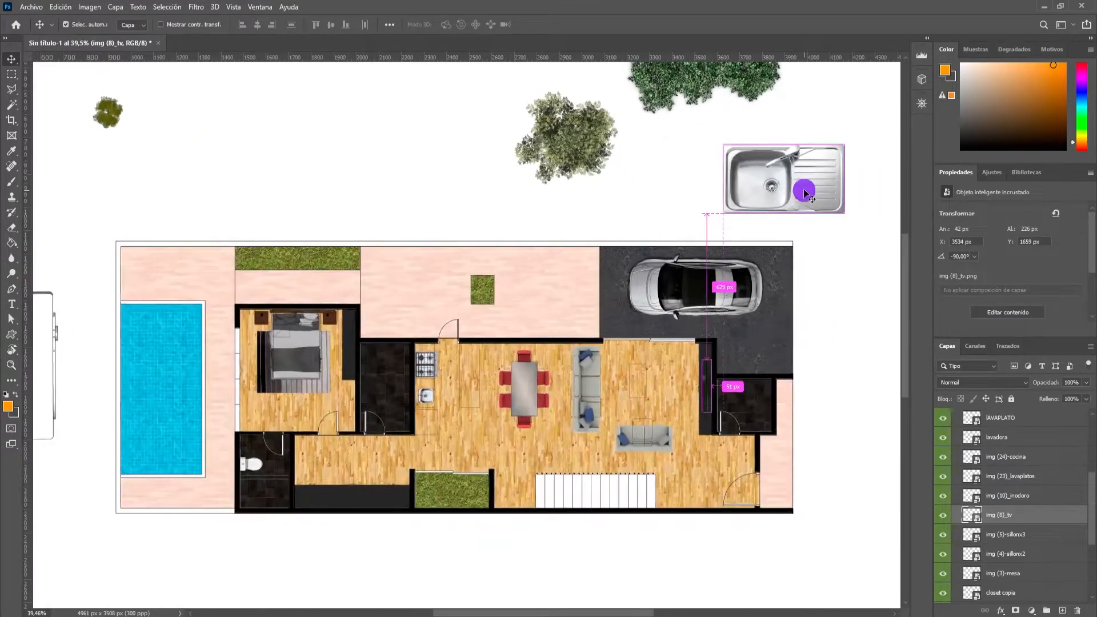
{"action": "left_click", "coordinate": [803, 189]}
{"action": "key", "text": "Delete"}
Switch to File Explorer, go up to the MOB folder, and place img (11)_lavamanos.png in the Photoshop document.
{"action": "key", "text": "alt+Tab"}
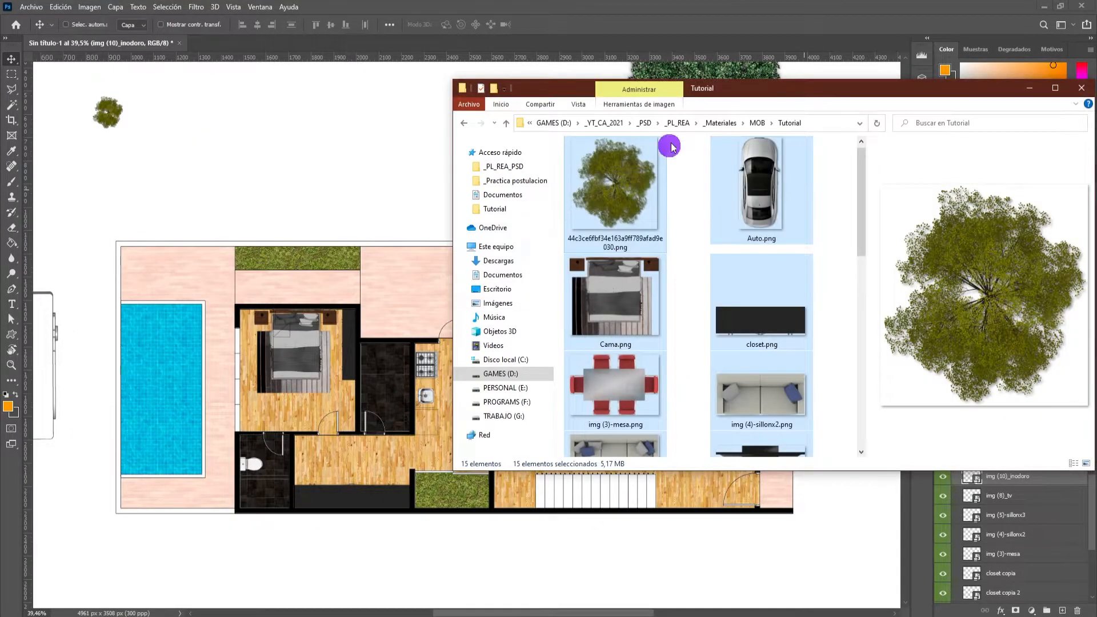
{"action": "scroll", "coordinate": [666, 237], "scroll_direction": "down", "scroll_amount": 5}
{"action": "scroll", "coordinate": [666, 237], "scroll_direction": "up", "scroll_amount": 5}
{"action": "left_click", "coordinate": [755, 122]}
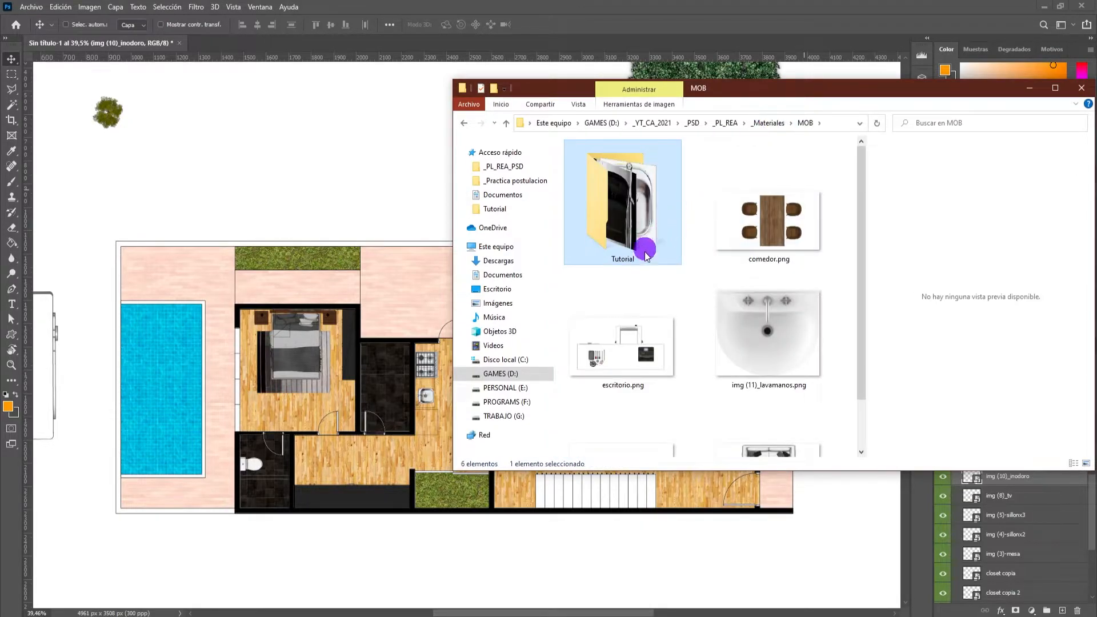
{"action": "scroll", "coordinate": [652, 320], "scroll_direction": "down", "scroll_amount": 1}
{"action": "left_click", "coordinate": [766, 288]}
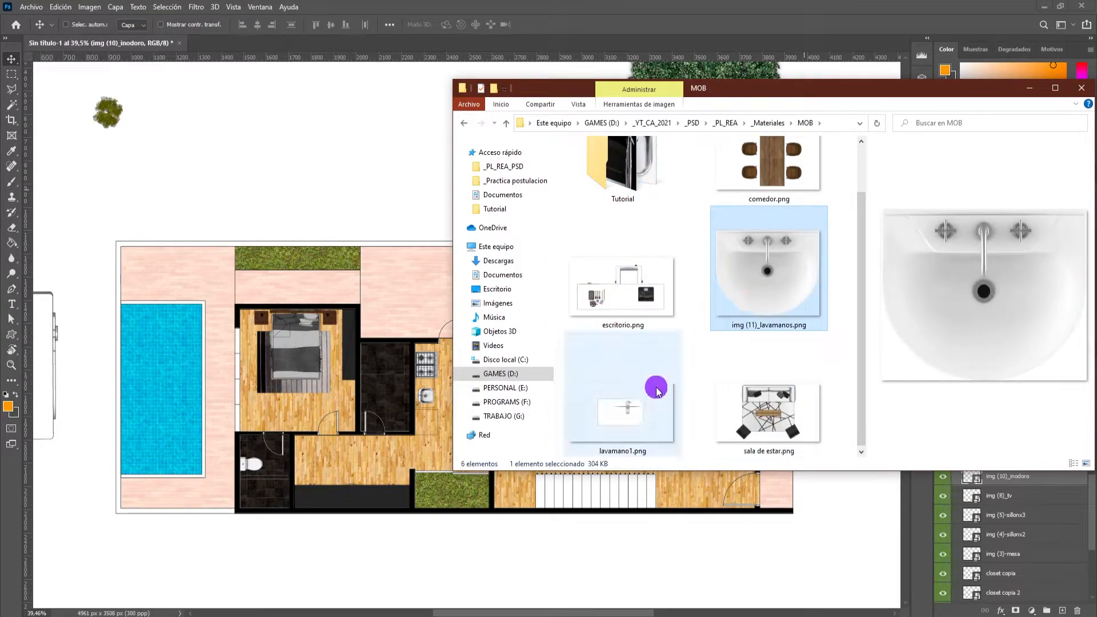
{"action": "left_click_drag", "start_coordinate": [787, 286], "coordinate": [446, 193]}
{"action": "key", "text": "alt+Tab"}
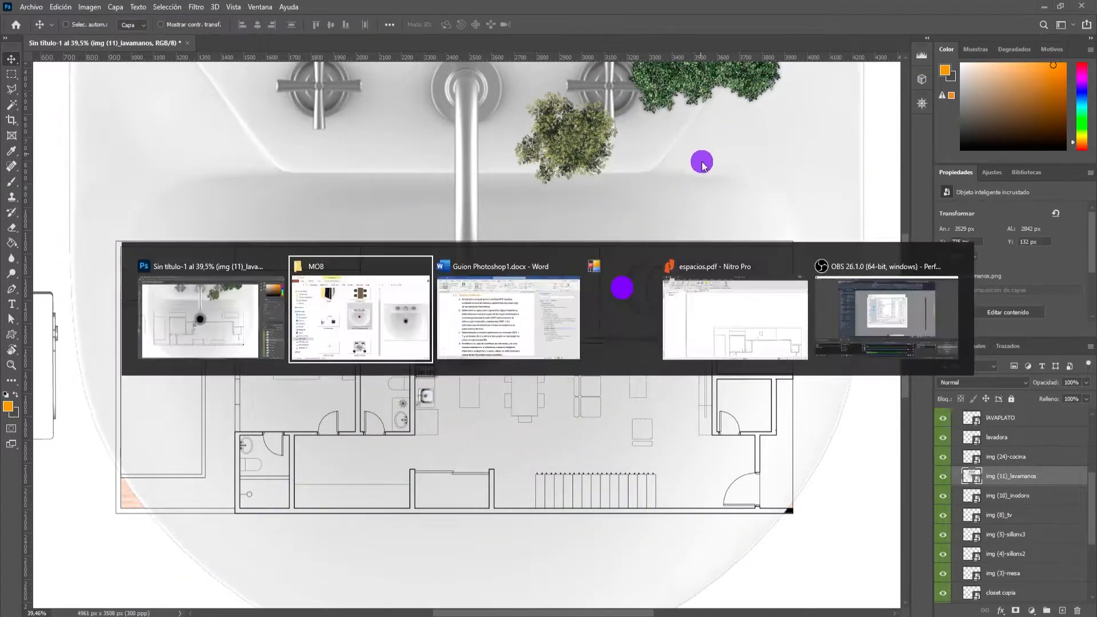
{"action": "left_click_drag", "start_coordinate": [752, 293], "coordinate": [615, 166]}
{"action": "left_click", "coordinate": [652, 4]}
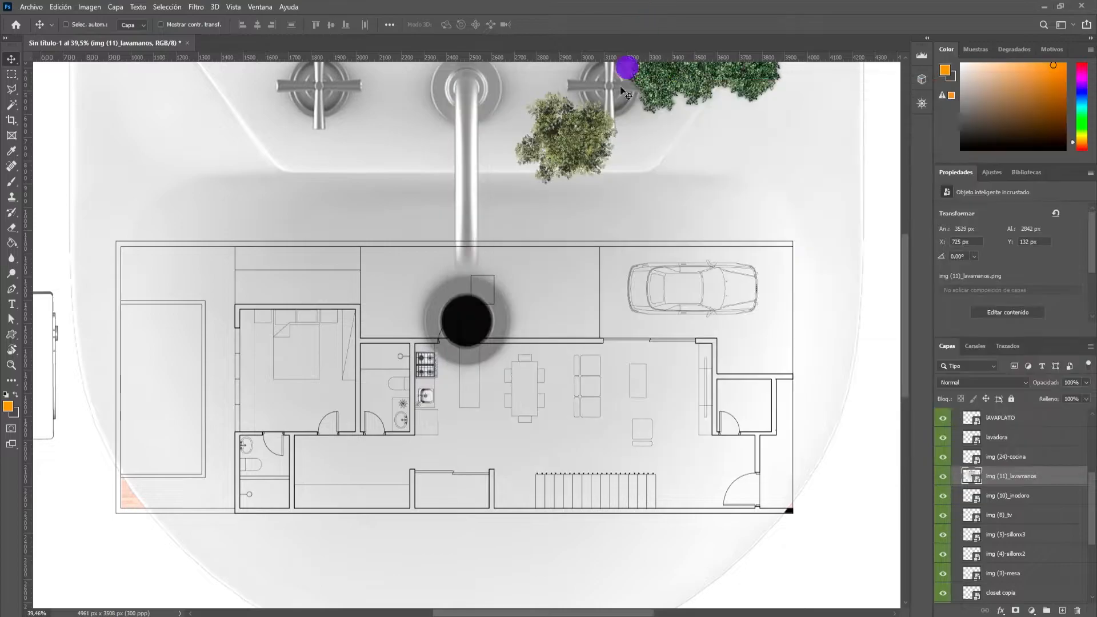
Scale the washbasin to 5.38%, rotate it −90°, and move it over the bathroom beside the pool.
{"action": "scroll", "coordinate": [502, 216], "scroll_direction": "down", "scroll_amount": 5}
{"action": "key", "text": "ctrl+t"}
{"action": "left_click_drag", "start_coordinate": [628, 188], "coordinate": [382, 394]}
{"action": "key", "text": "ctrl+plus"}
{"action": "scroll", "coordinate": [372, 407], "scroll_direction": "up", "scroll_amount": 2}
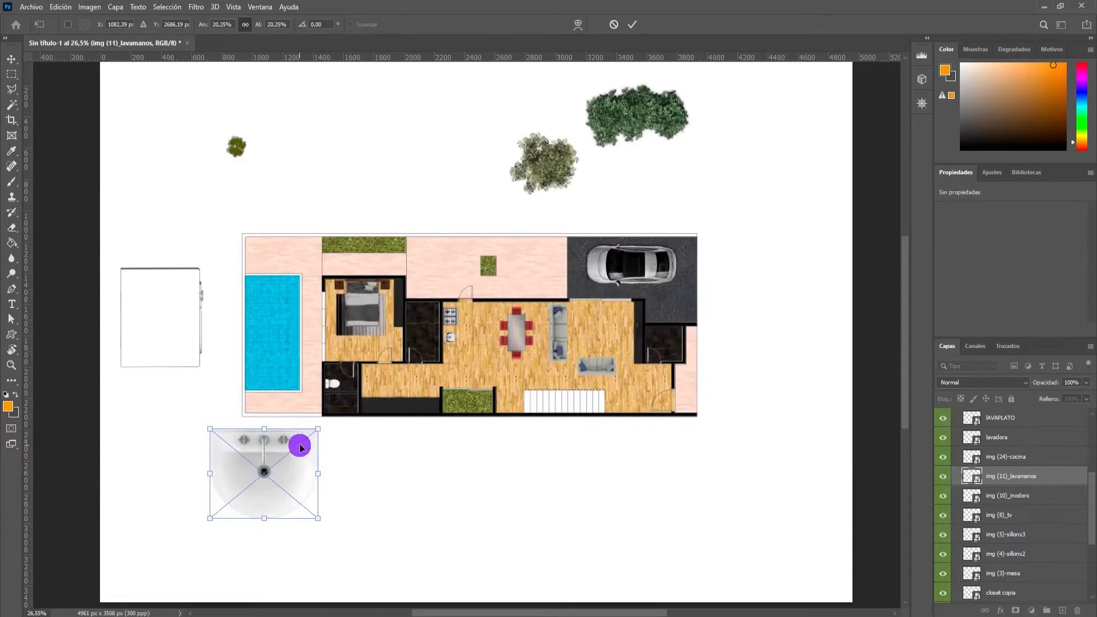
{"action": "left_click_drag", "start_coordinate": [318, 430], "coordinate": [263, 449]}
{"action": "scroll", "coordinate": [231, 509], "scroll_direction": "up", "scroll_amount": 3}
{"action": "left_click_drag", "start_coordinate": [229, 508], "coordinate": [383, 328]}
{"action": "scroll", "coordinate": [384, 327], "scroll_direction": "up", "scroll_amount": 5}
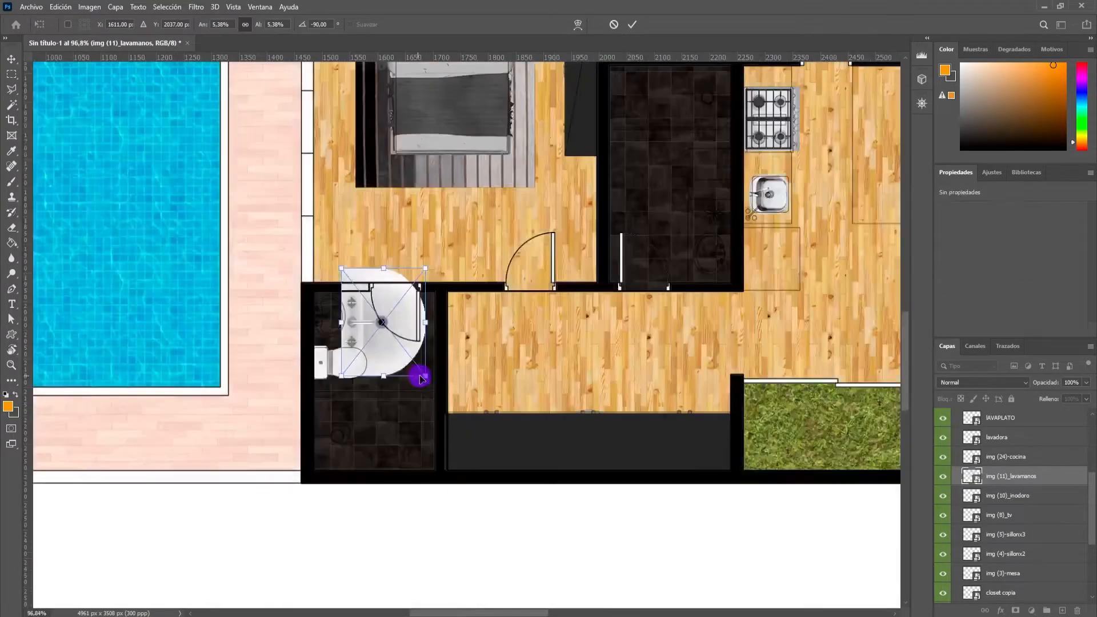
Scale the washbasin to 2.08%, align it with its outline above the toilet, and apply the transform.
{"action": "left_click_drag", "start_coordinate": [424, 375], "coordinate": [282, 358]}
{"action": "scroll", "coordinate": [354, 282], "scroll_direction": "up", "scroll_amount": 5}
{"action": "left_click_drag", "start_coordinate": [317, 308], "coordinate": [335, 299]}
{"action": "left_click_drag", "start_coordinate": [325, 399], "coordinate": [333, 409]}
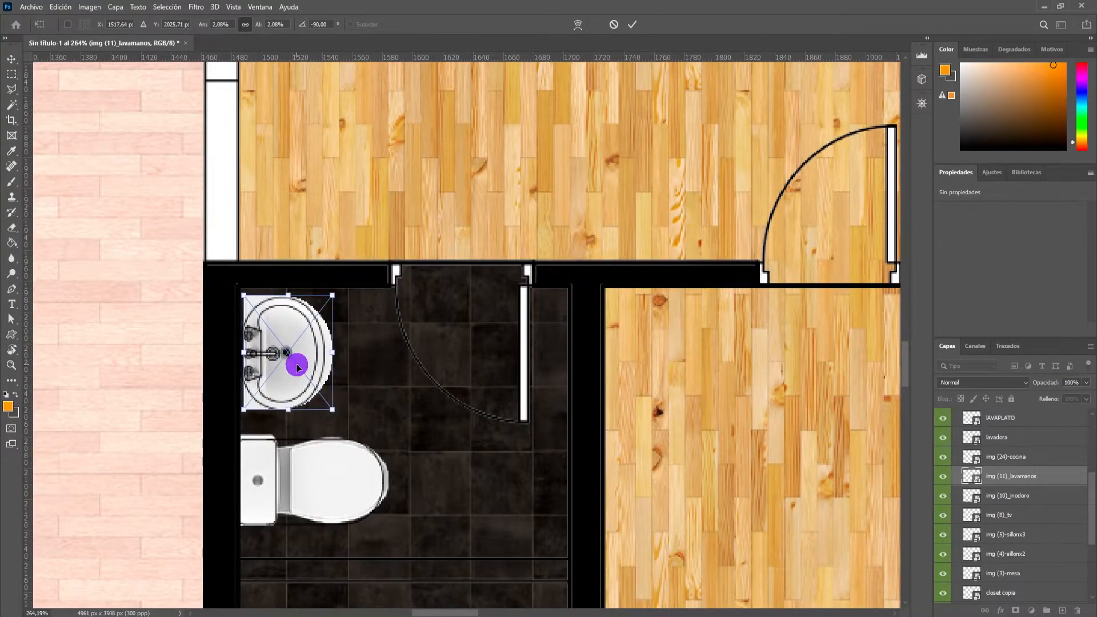
{"action": "left_click", "coordinate": [631, 36]}
Duplicate the washbasin and place the copy on the wood floor between the kitchen and the dining table.
{"action": "scroll", "coordinate": [411, 253], "scroll_direction": "down", "scroll_amount": 8}
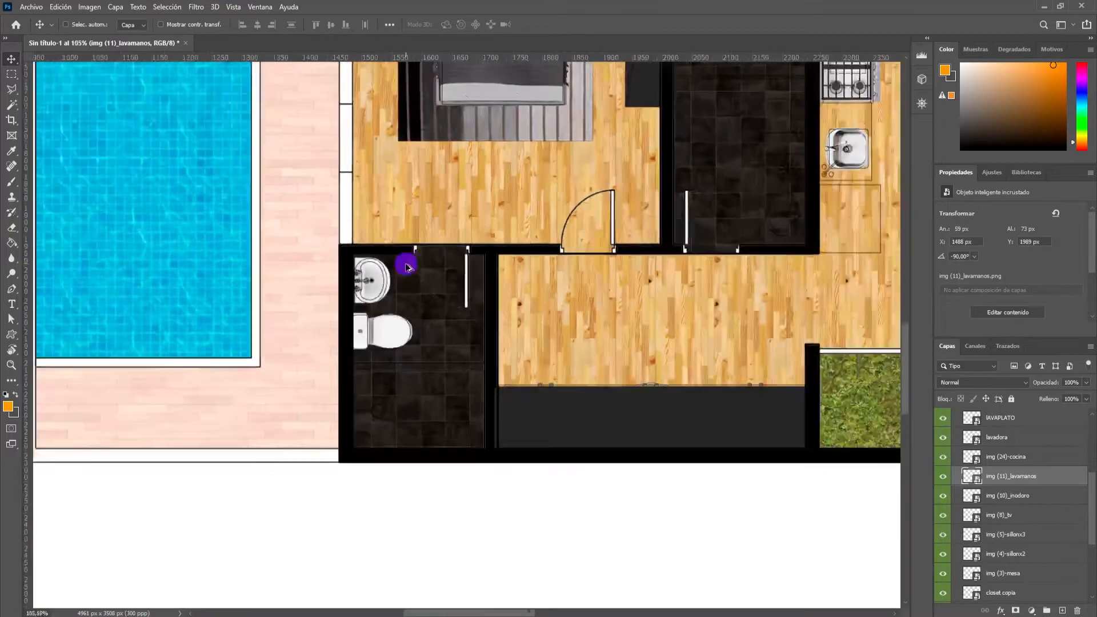
{"action": "left_click_drag", "start_coordinate": [390, 273], "coordinate": [738, 250]}
{"action": "scroll", "coordinate": [674, 274], "scroll_direction": "right", "scroll_amount": 2}
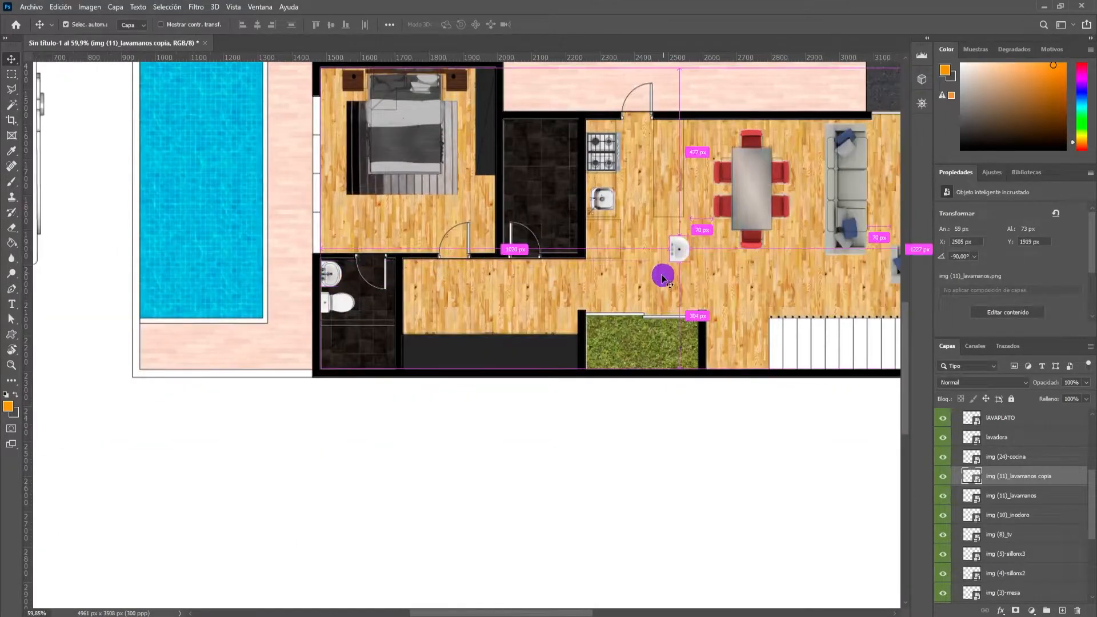
{"action": "scroll", "coordinate": [661, 280], "scroll_direction": "right", "scroll_amount": 5}
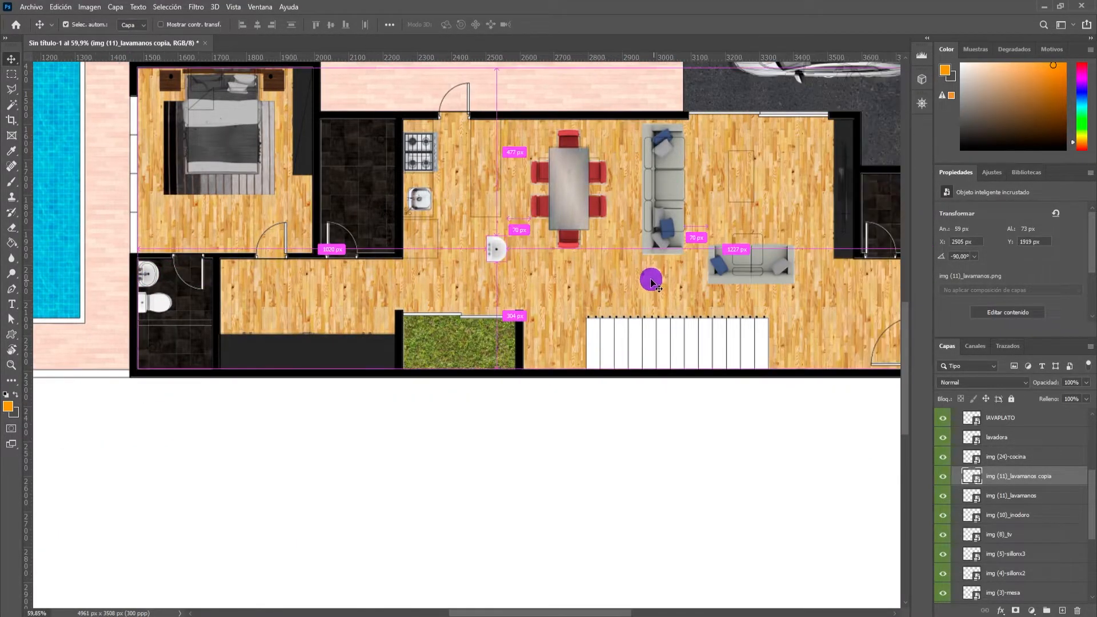
Duplicate the toilet and place the copy in the small bathroom behind the TV unit.
{"action": "scroll", "coordinate": [640, 280], "scroll_direction": "down", "scroll_amount": 3}
{"action": "left_click_drag", "start_coordinate": [398, 294], "coordinate": [795, 258]}
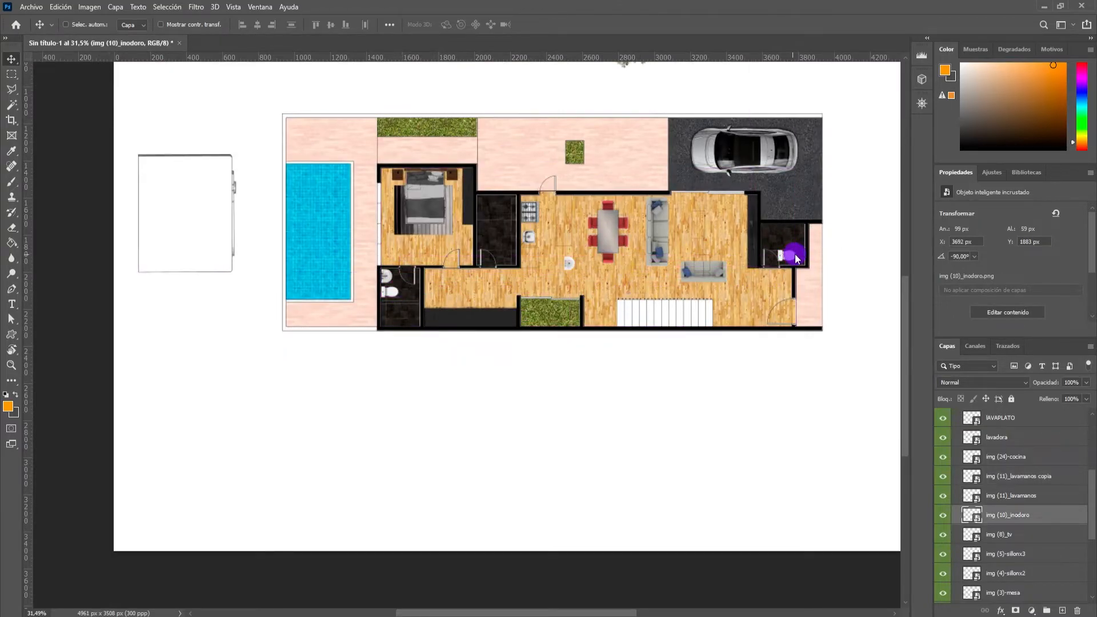
{"action": "scroll", "coordinate": [797, 258], "scroll_direction": "up", "scroll_amount": 5}
{"action": "scroll", "coordinate": [797, 260], "scroll_direction": "down", "scroll_amount": 2}
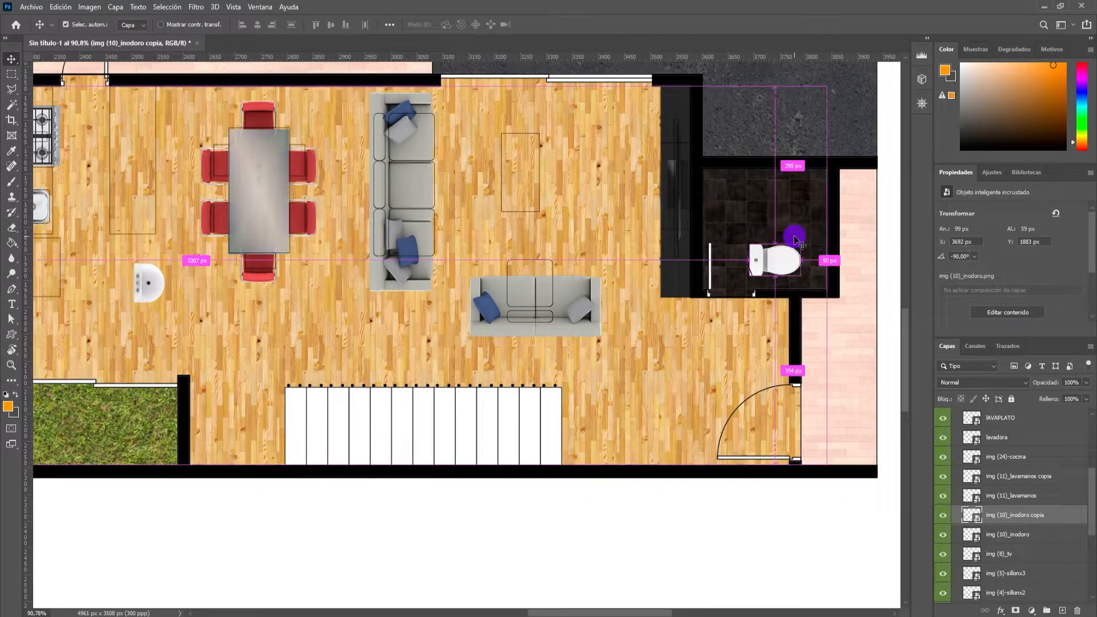
Flip the toilet copy vertically, set its tank against the small bathroom's right wall, and apply the transform.
{"action": "key", "text": "ctrl+t"}
{"action": "scroll", "coordinate": [809, 238], "scroll_direction": "up", "scroll_amount": 1}
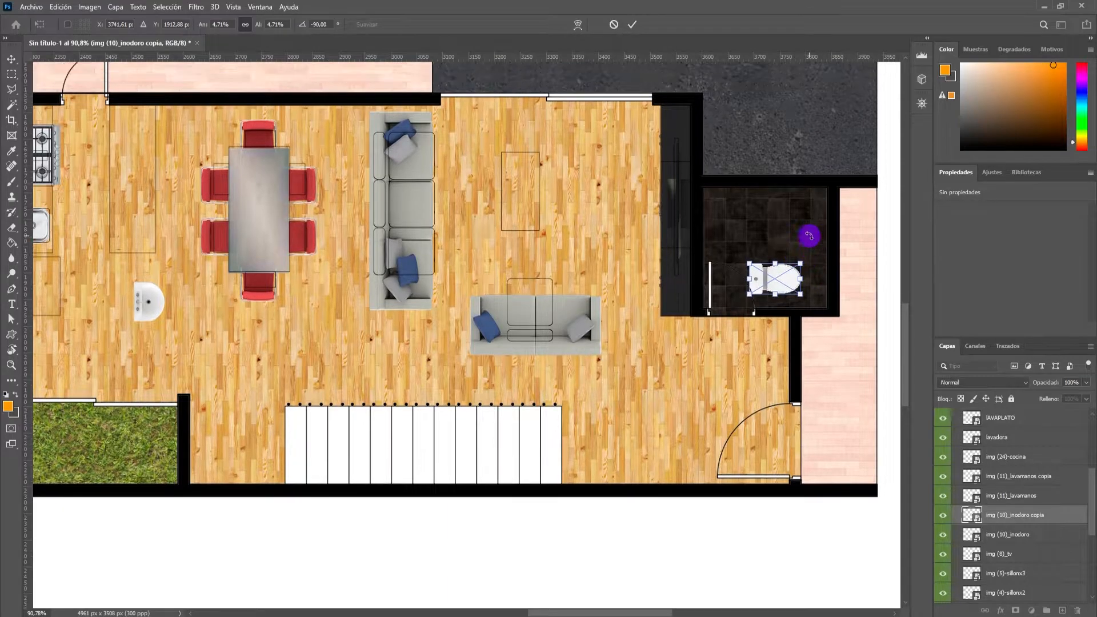
{"action": "scroll", "coordinate": [815, 283], "scroll_direction": "up", "scroll_amount": 7}
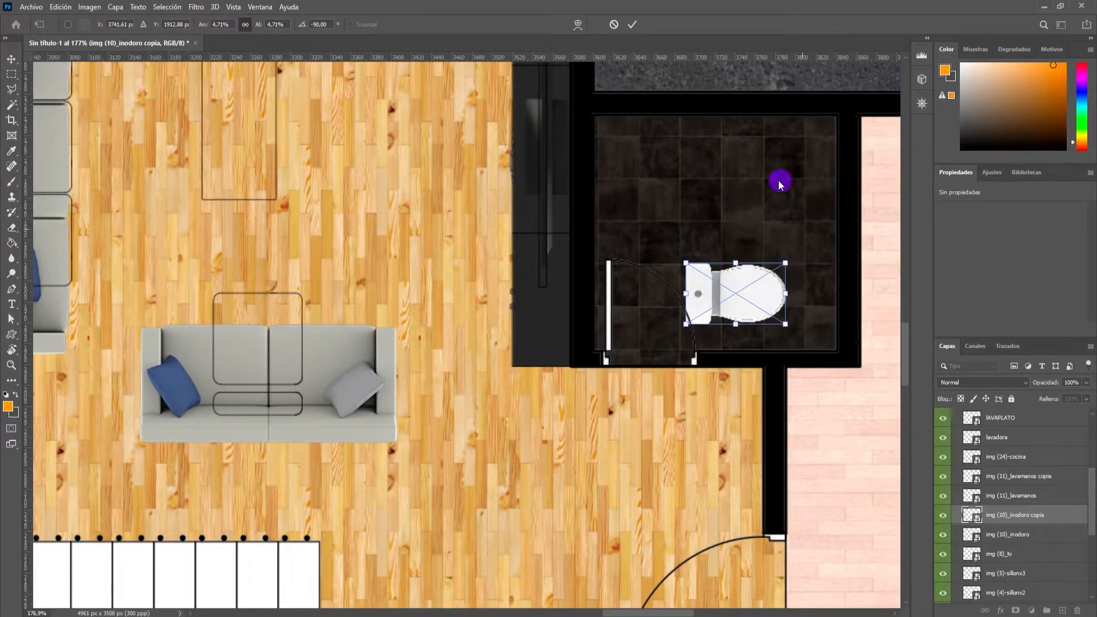
{"action": "right_click", "coordinate": [741, 293]}
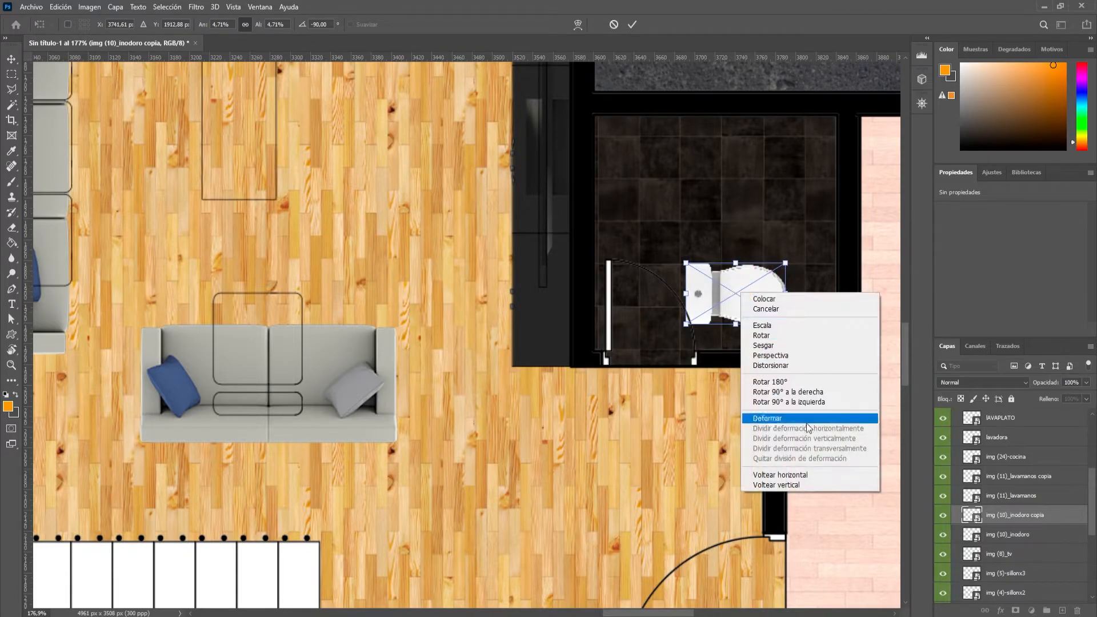
{"action": "left_click", "coordinate": [803, 485]}
{"action": "right_click", "coordinate": [746, 293]}
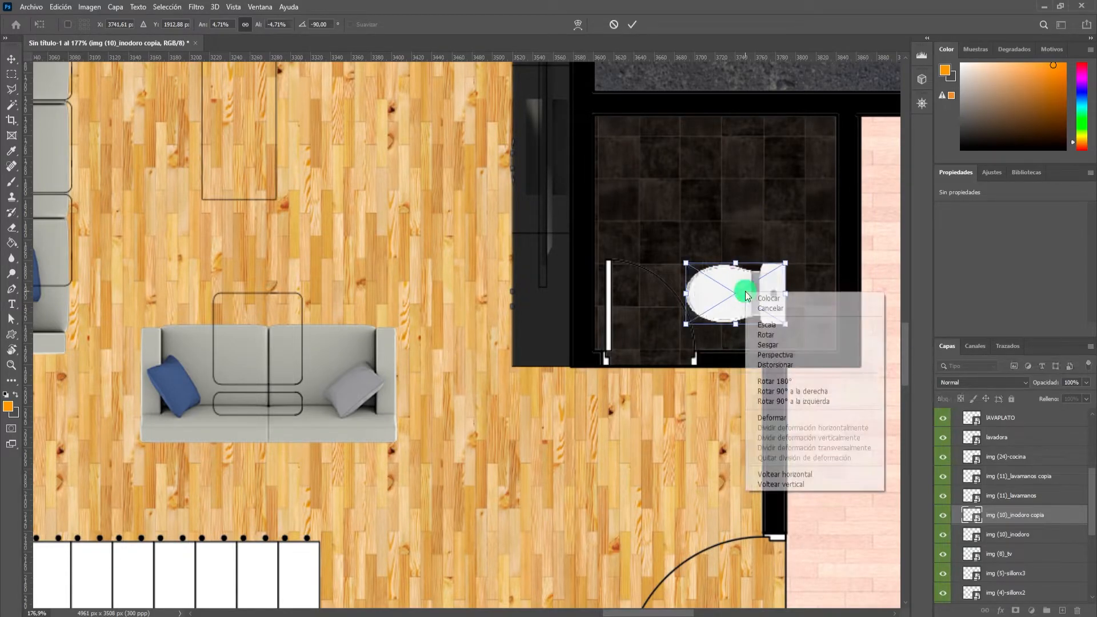
{"action": "left_click", "coordinate": [719, 291]}
{"action": "left_click_drag", "start_coordinate": [766, 308], "coordinate": [817, 276]}
{"action": "scroll", "coordinate": [817, 276], "scroll_direction": "down", "scroll_amount": 5}
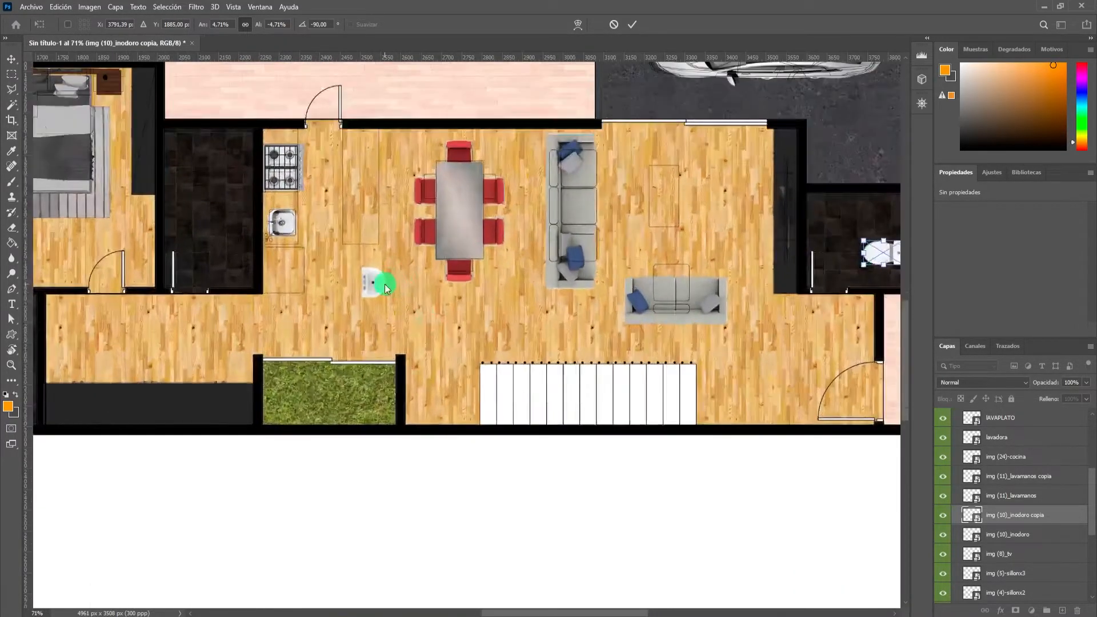
{"action": "left_click", "coordinate": [631, 25]}
Move the washbasin copy to the small bathroom, set it to 0° and 2.10% against the upper wall, and apply.
{"action": "left_click_drag", "start_coordinate": [371, 276], "coordinate": [829, 243]}
{"action": "scroll", "coordinate": [822, 228], "scroll_direction": "up", "scroll_amount": 5}
{"action": "key", "text": "ctrl+t"}
{"action": "left_click_drag", "start_coordinate": [872, 181], "coordinate": [844, 192]}
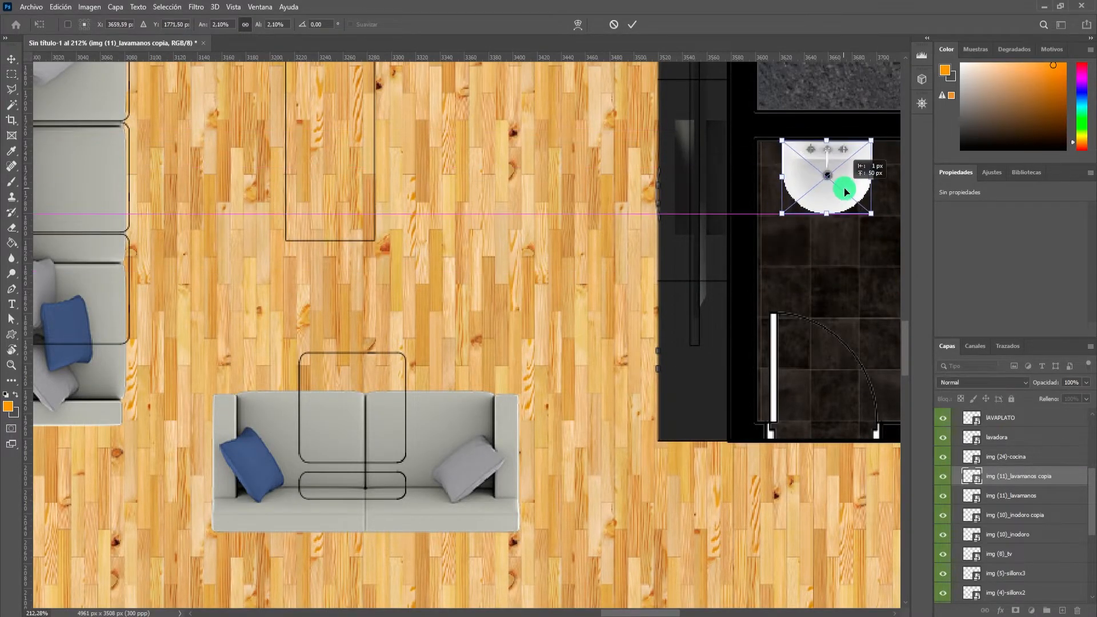
{"action": "scroll", "coordinate": [678, 232], "scroll_direction": "down", "scroll_amount": 8}
{"action": "scroll", "coordinate": [385, 181], "scroll_direction": "up", "scroll_amount": 5}
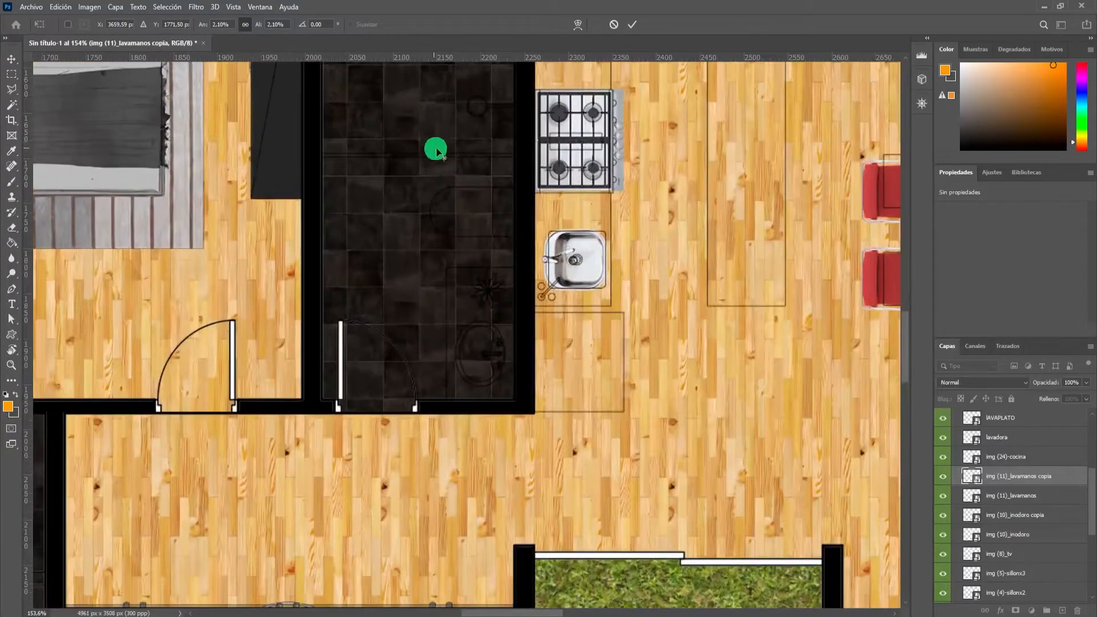
{"action": "scroll", "coordinate": [460, 198], "scroll_direction": "down", "scroll_amount": 2}
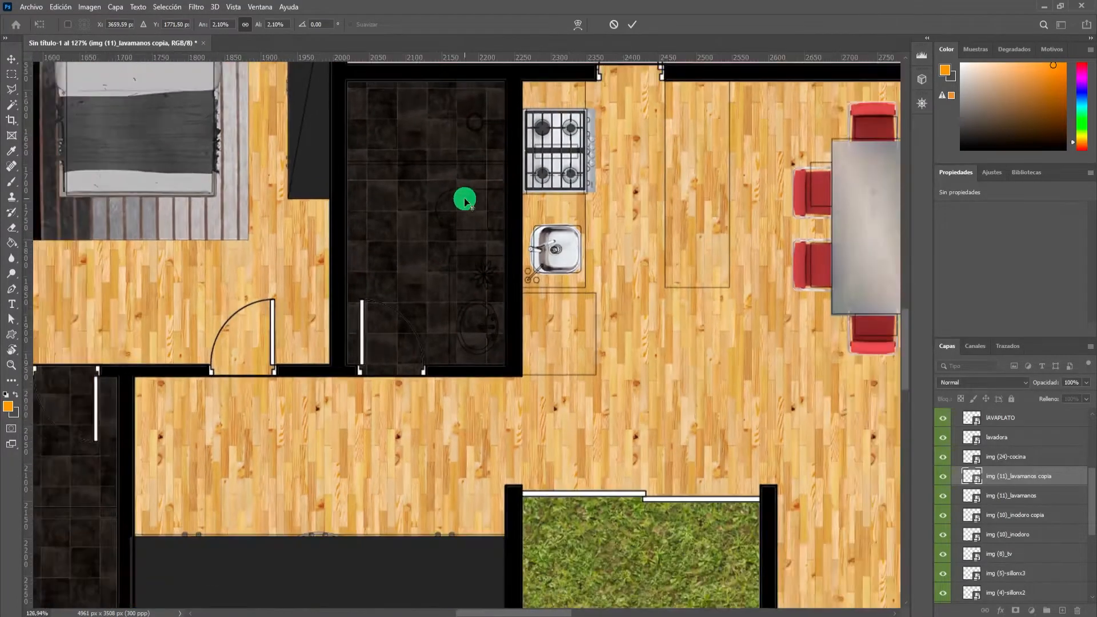
{"action": "scroll", "coordinate": [460, 234], "scroll_direction": "down", "scroll_amount": 3}
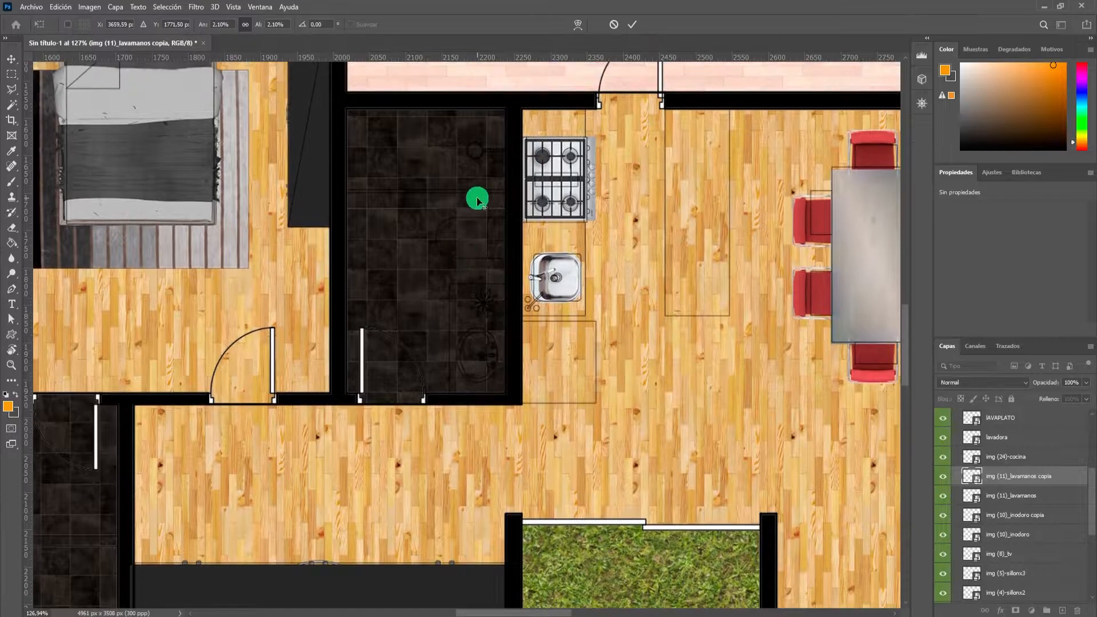
{"action": "scroll", "coordinate": [562, 224], "scroll_direction": "down", "scroll_amount": 4}
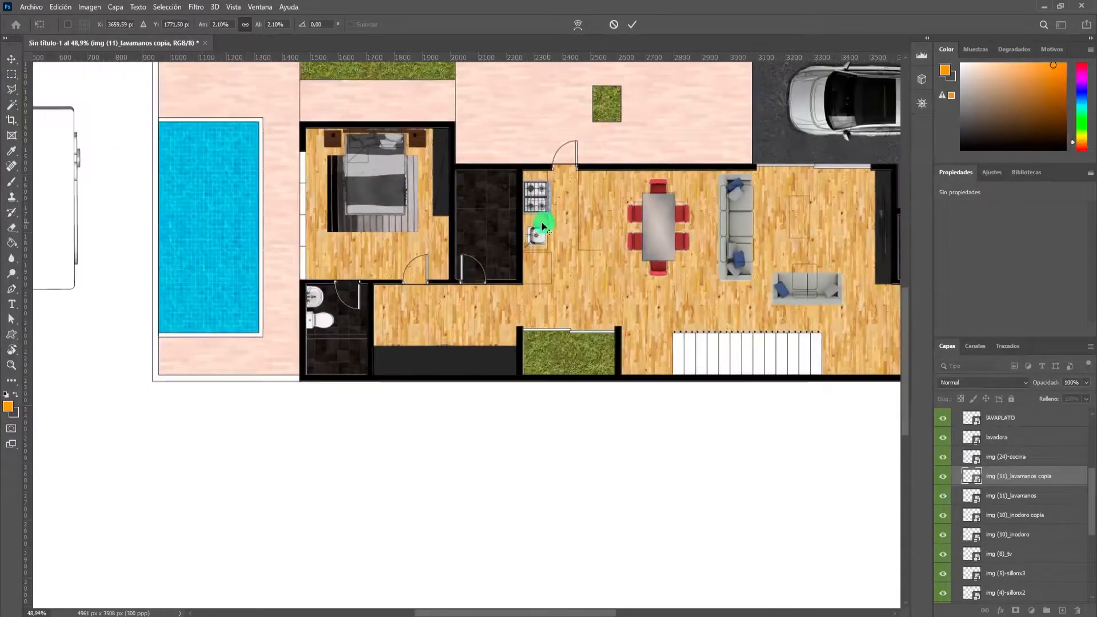
{"action": "scroll", "coordinate": [230, 217], "scroll_direction": "up", "scroll_amount": 2}
{"action": "scroll", "coordinate": [514, 247], "scroll_direction": "down", "scroll_amount": 2}
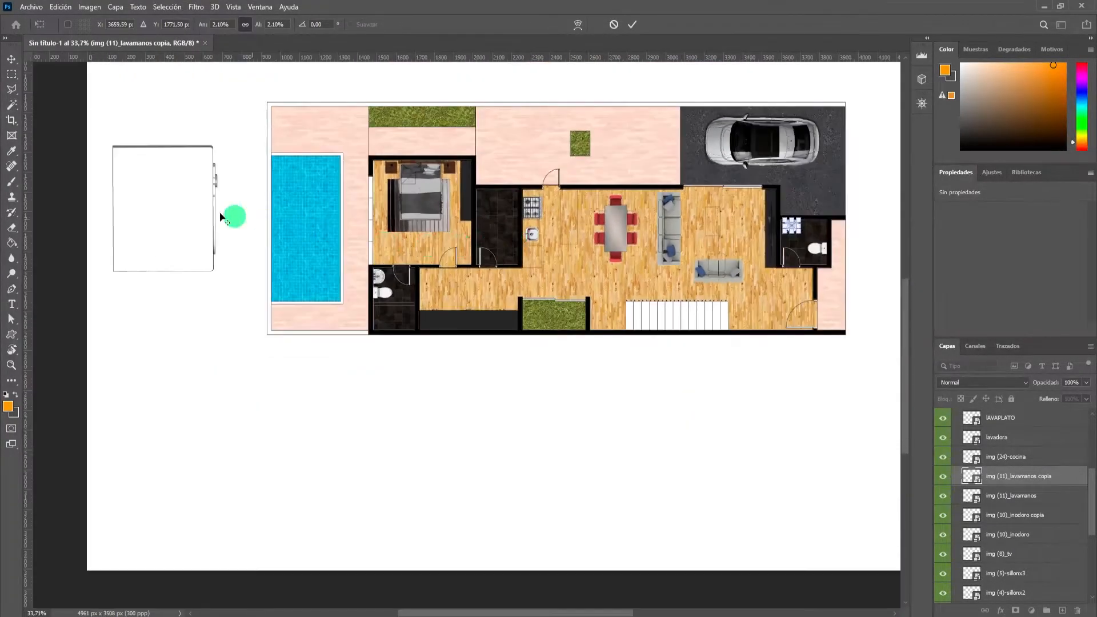
{"action": "left_click", "coordinate": [623, 33]}
Scale the washing machine to 79 × 93 px, turn it 180°, and apply it in the upper-right corner of the tiled room beside the kitchen.
{"action": "left_click_drag", "start_coordinate": [179, 196], "coordinate": [493, 227]}
{"action": "scroll", "coordinate": [494, 227], "scroll_direction": "up", "scroll_amount": 4}
{"action": "key", "text": "ctrl+t"}
{"action": "left_click_drag", "start_coordinate": [609, 99], "coordinate": [425, 307]}
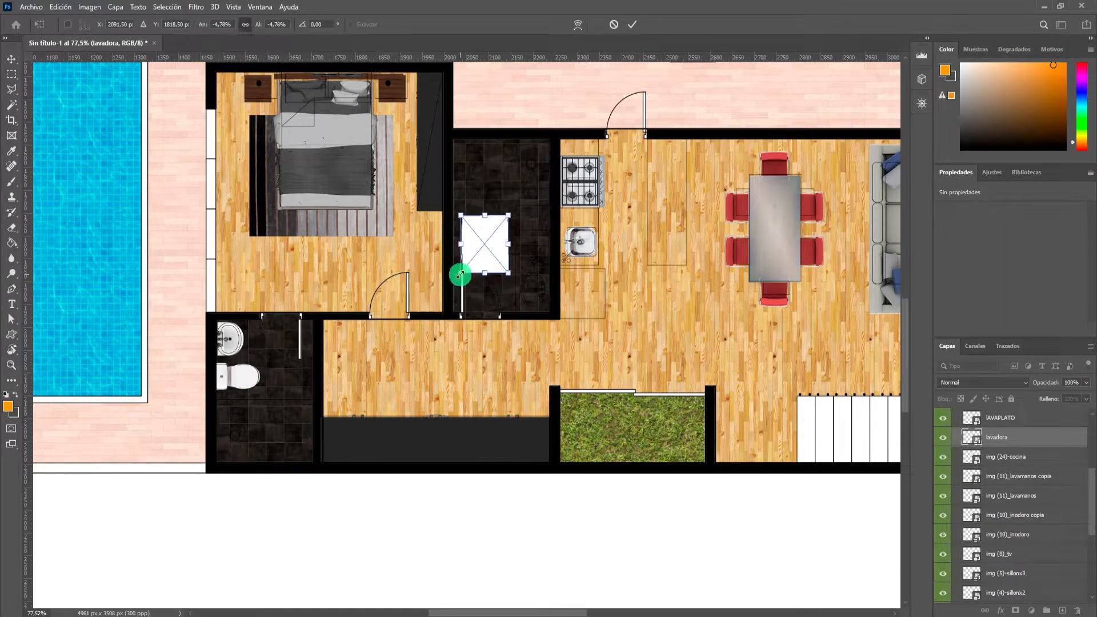
{"action": "left_click_drag", "start_coordinate": [466, 270], "coordinate": [543, 165]}
{"action": "left_click", "coordinate": [632, 26]}
Duplicate the washing machine and place the copy directly below it along the tiled room's right wall.
{"action": "scroll", "coordinate": [558, 164], "scroll_direction": "up", "scroll_amount": 2}
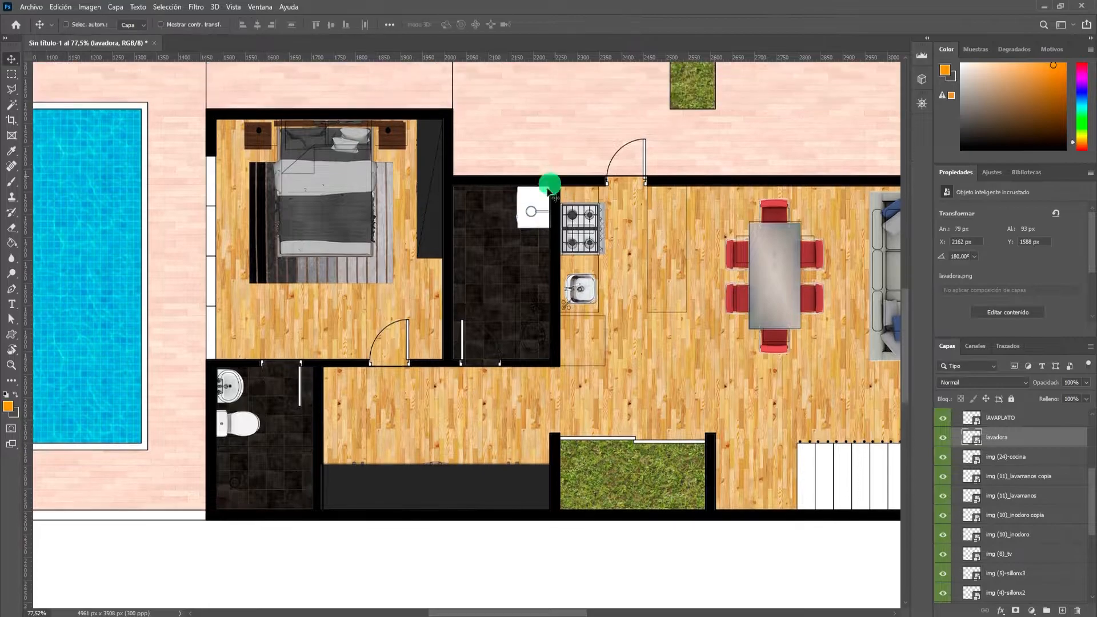
{"action": "scroll", "coordinate": [543, 221], "scroll_direction": "up", "scroll_amount": 5}
{"action": "left_click_drag", "start_coordinate": [522, 227], "coordinate": [514, 380]}
{"action": "key", "text": "ctrl+z"}
{"action": "left_click_drag", "start_coordinate": [524, 277], "coordinate": [516, 423]}
{"action": "scroll", "coordinate": [576, 316], "scroll_direction": "down", "scroll_amount": 3}
{"action": "scroll", "coordinate": [576, 316], "scroll_direction": "down", "scroll_amount": 10}
{"action": "scroll", "coordinate": [519, 362], "scroll_direction": "up", "scroll_amount": 7}
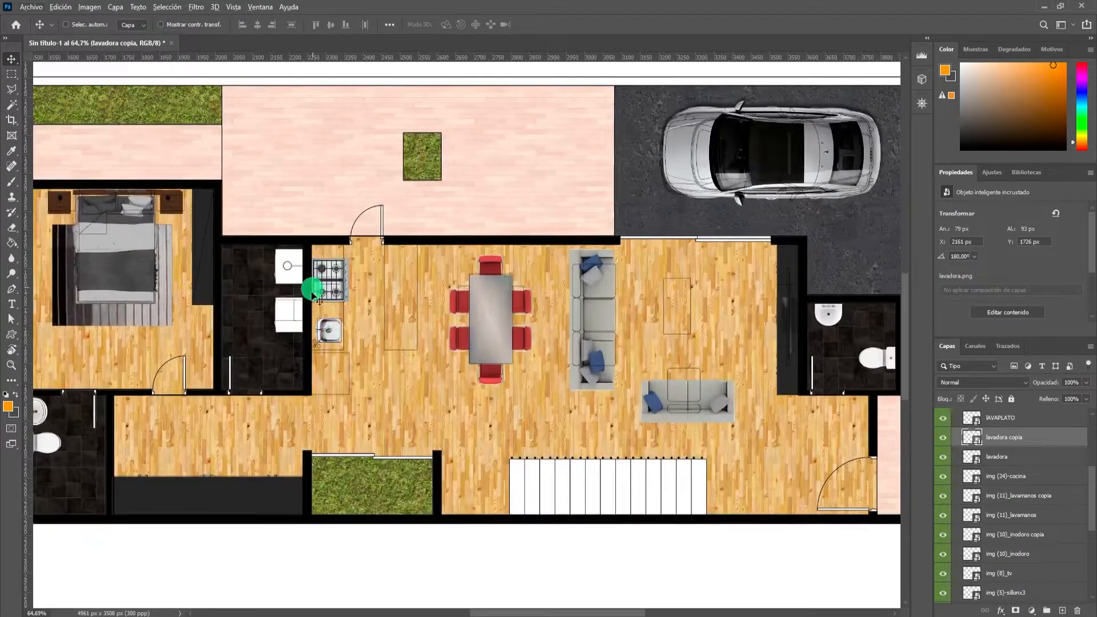
Copy the washing machine to the outline below the kitchen sink, turn it to 0°, size it to 96 × 112 px, and apply.
{"action": "scroll", "coordinate": [296, 303], "scroll_direction": "up", "scroll_amount": 5}
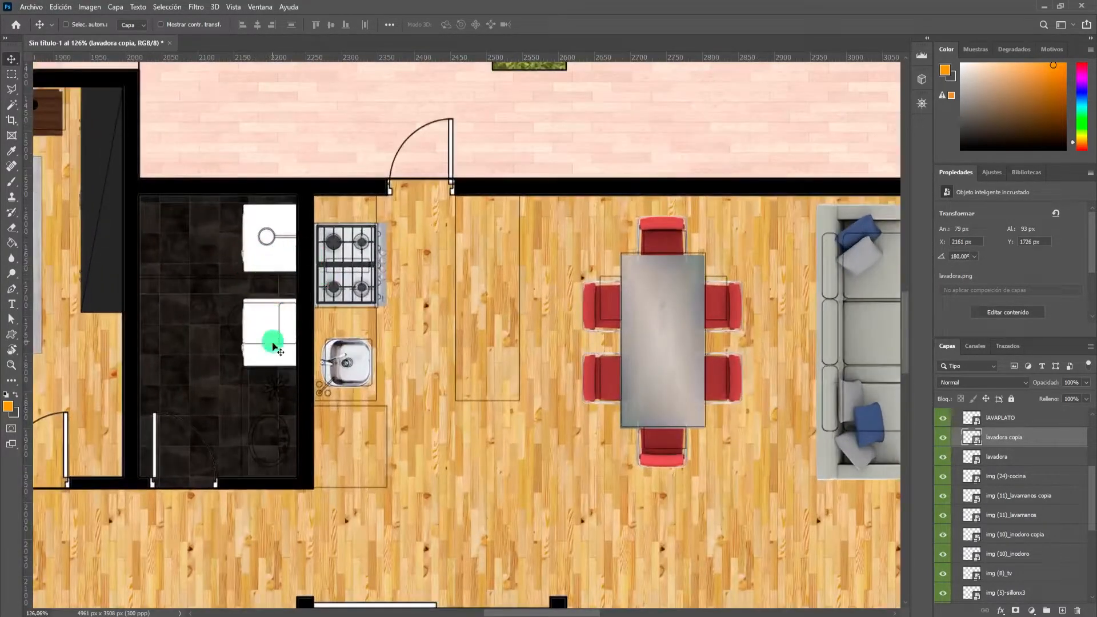
{"action": "left_click_drag", "start_coordinate": [277, 350], "coordinate": [342, 443]}
{"action": "key", "text": "ctrl+t"}
{"action": "left_click_drag", "start_coordinate": [384, 411], "coordinate": [306, 501]}
{"action": "left_click_drag", "start_coordinate": [346, 462], "coordinate": [335, 465]}
{"action": "mouse_move", "coordinate": [370, 429]}
{"action": "left_mouse_down"}
{"action": "mouse_move", "coordinate": [381, 420]}
{"action": "mouse_move", "coordinate": [361, 425]}
{"action": "left_mouse_up"}
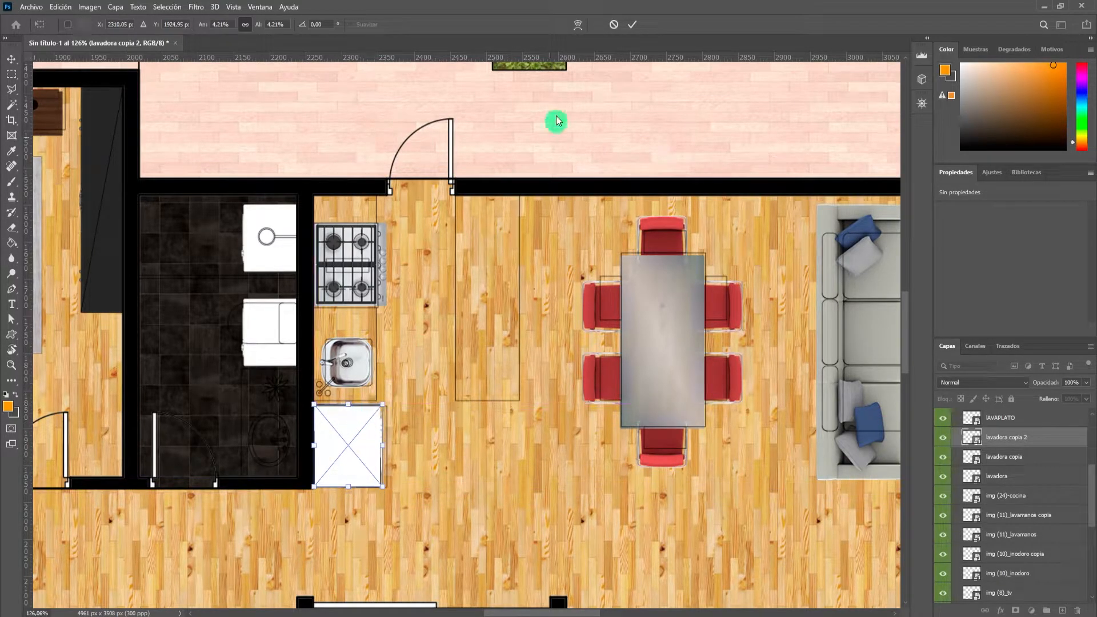
{"action": "left_click", "coordinate": [632, 25]}
Select the kitchen counter outline beside the stove and sink plus the separate island outline with the Rectangular Marquee tool.
{"action": "scroll", "coordinate": [488, 313], "scroll_direction": "down", "scroll_amount": 3}
{"action": "scroll", "coordinate": [447, 351], "scroll_direction": "up", "scroll_amount": 3}
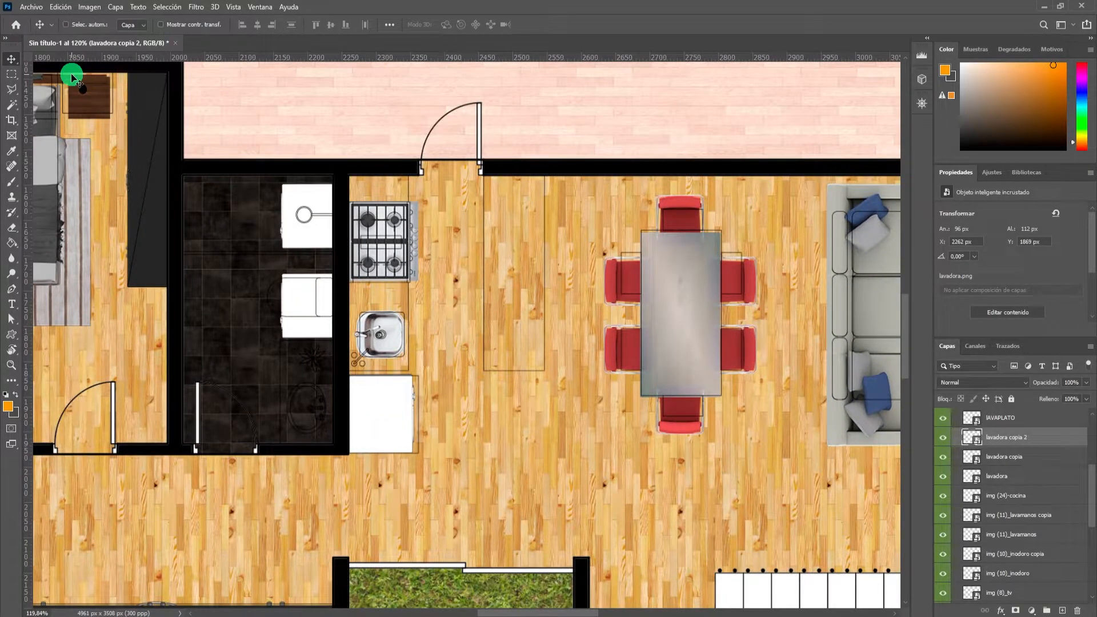
{"action": "key", "text": "m"}
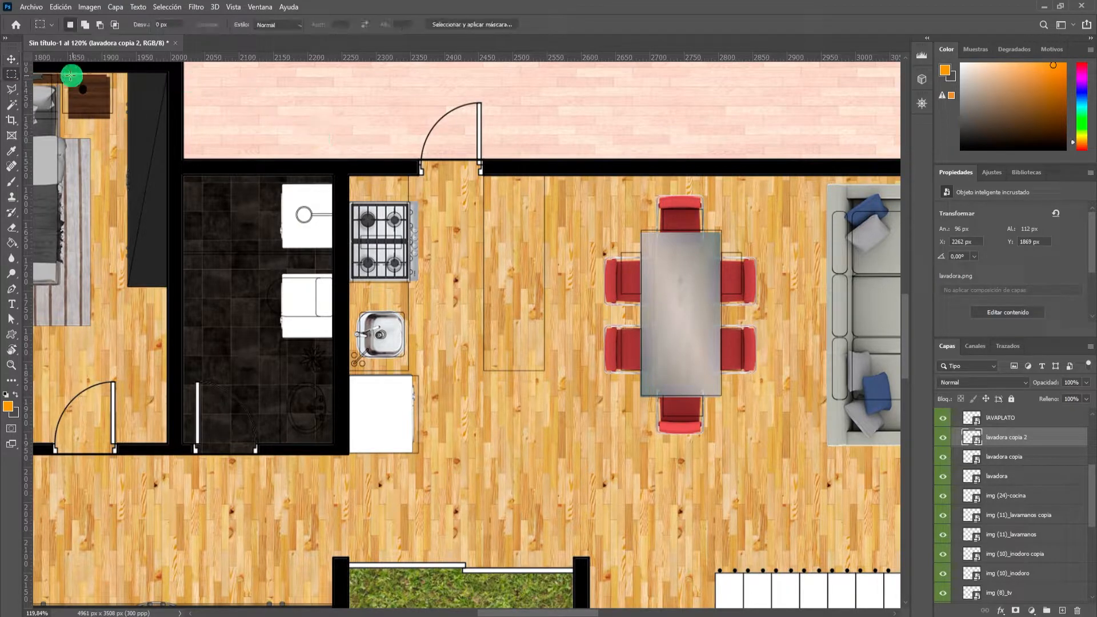
{"action": "left_click", "coordinate": [16, 78]}
{"action": "left_click_drag", "start_coordinate": [15, 79], "coordinate": [65, 78]}
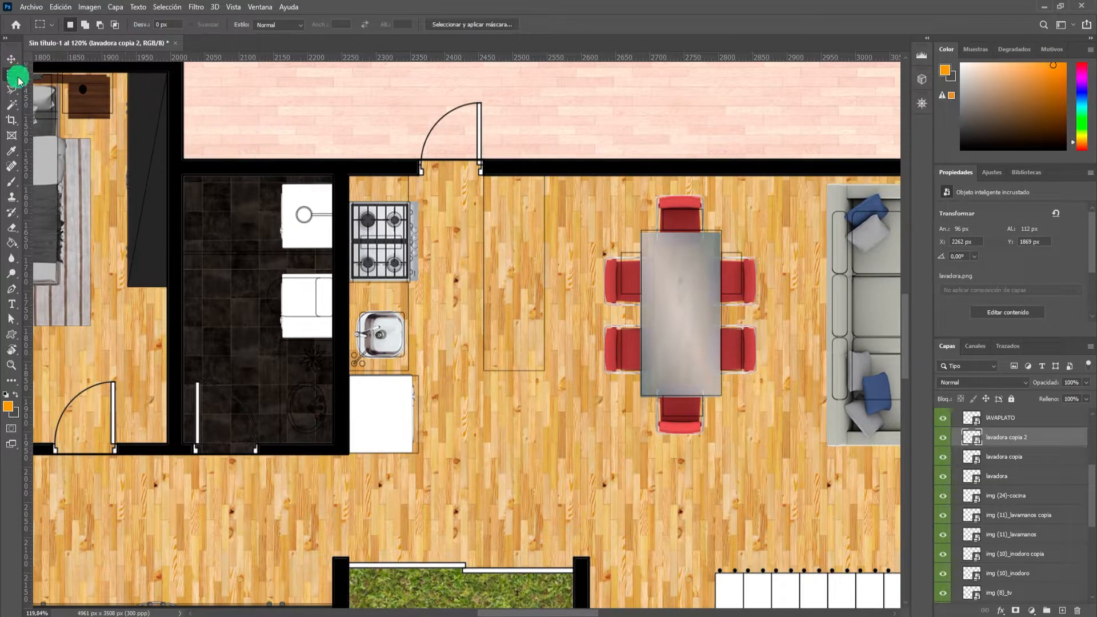
{"action": "scroll", "coordinate": [390, 229], "scroll_direction": "up", "scroll_amount": 2}
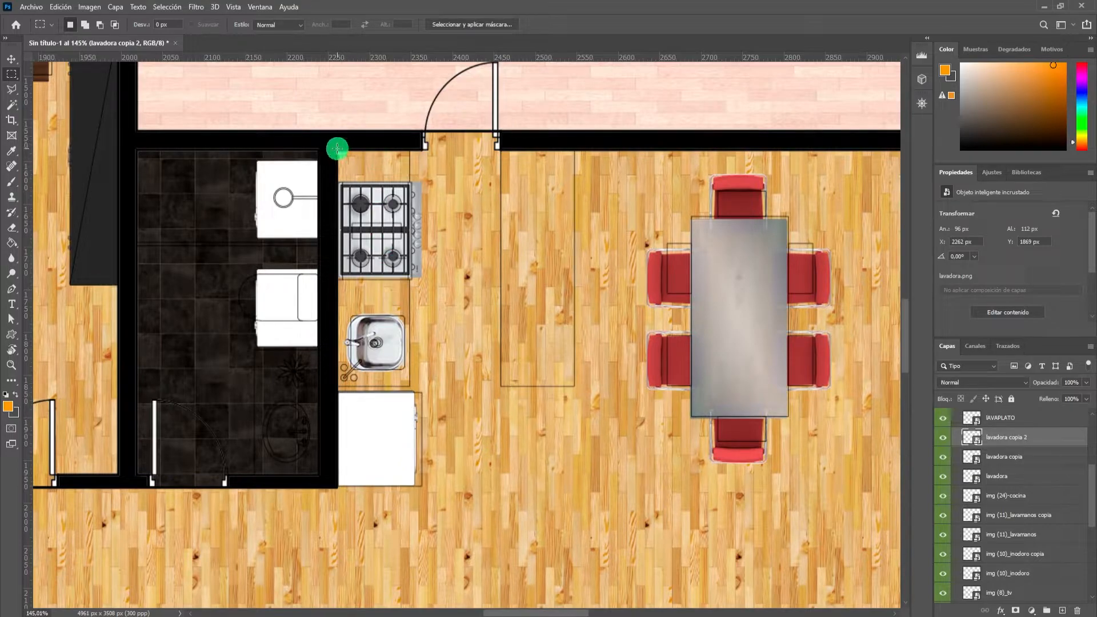
{"action": "left_click_drag", "start_coordinate": [336, 149], "coordinate": [409, 386]}
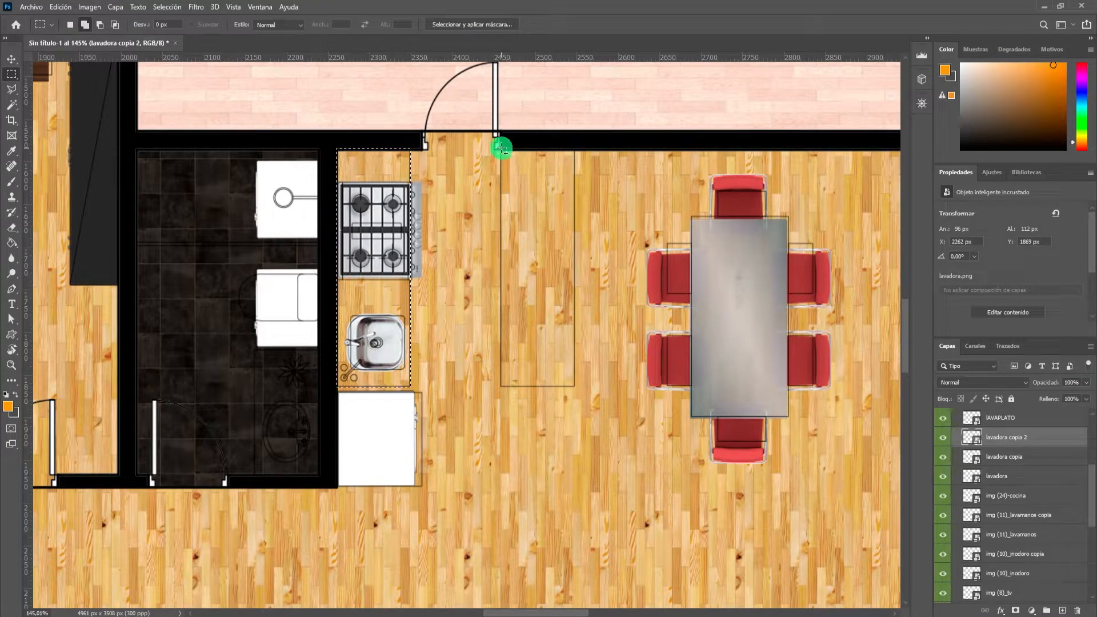
{"action": "left_click_drag", "start_coordinate": [515, 187], "coordinate": [574, 386]}
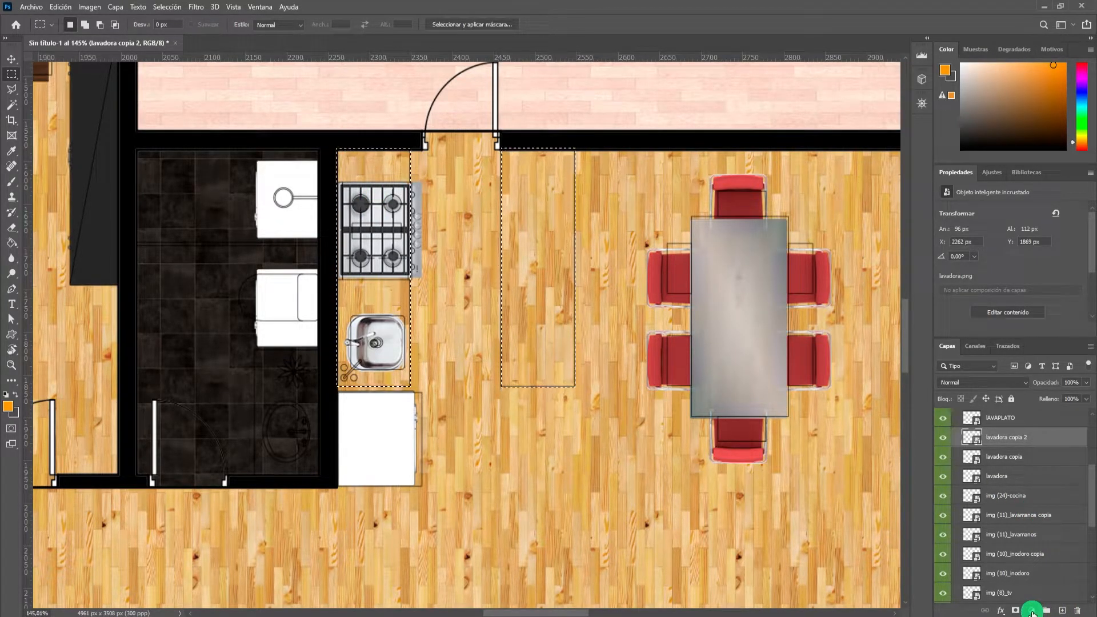
Fill the selected kitchen counter and island areas with a solid colour fill layer in light grey #f0f0f0.
{"action": "left_click", "coordinate": [1032, 612]}
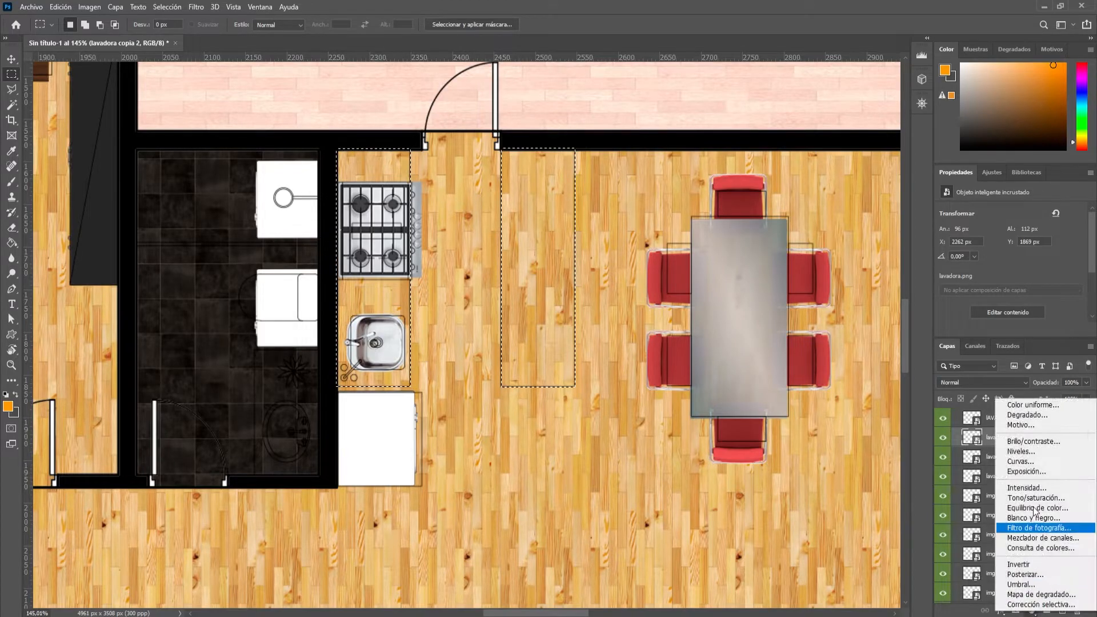
{"action": "left_click", "coordinate": [1022, 404]}
{"action": "left_click_drag", "start_coordinate": [171, 361], "coordinate": [117, 356]}
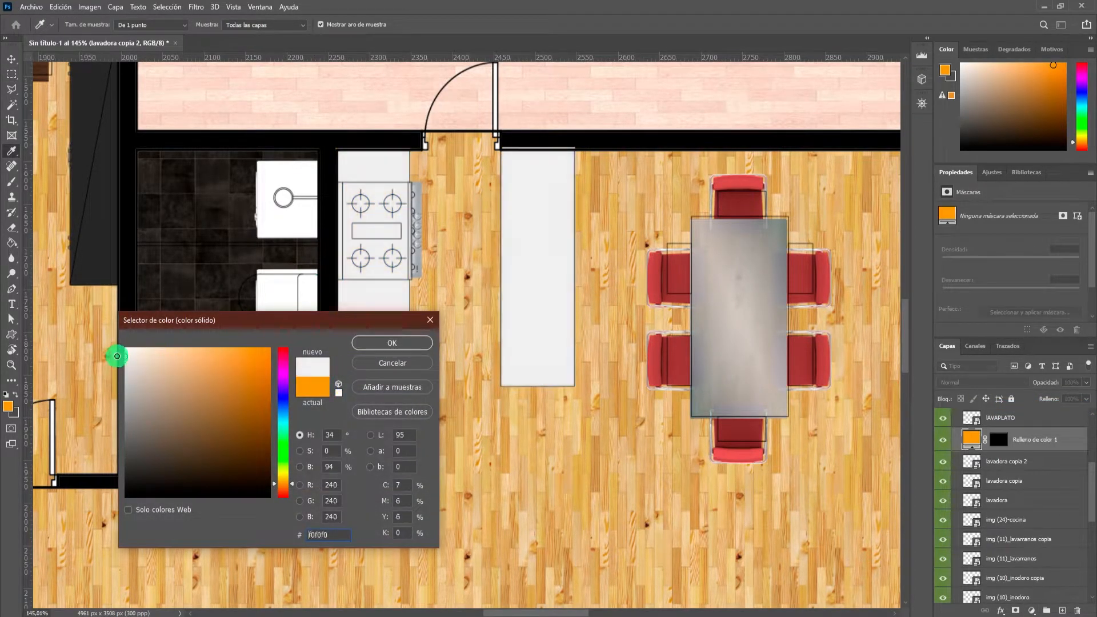
{"action": "left_click", "coordinate": [386, 350]}
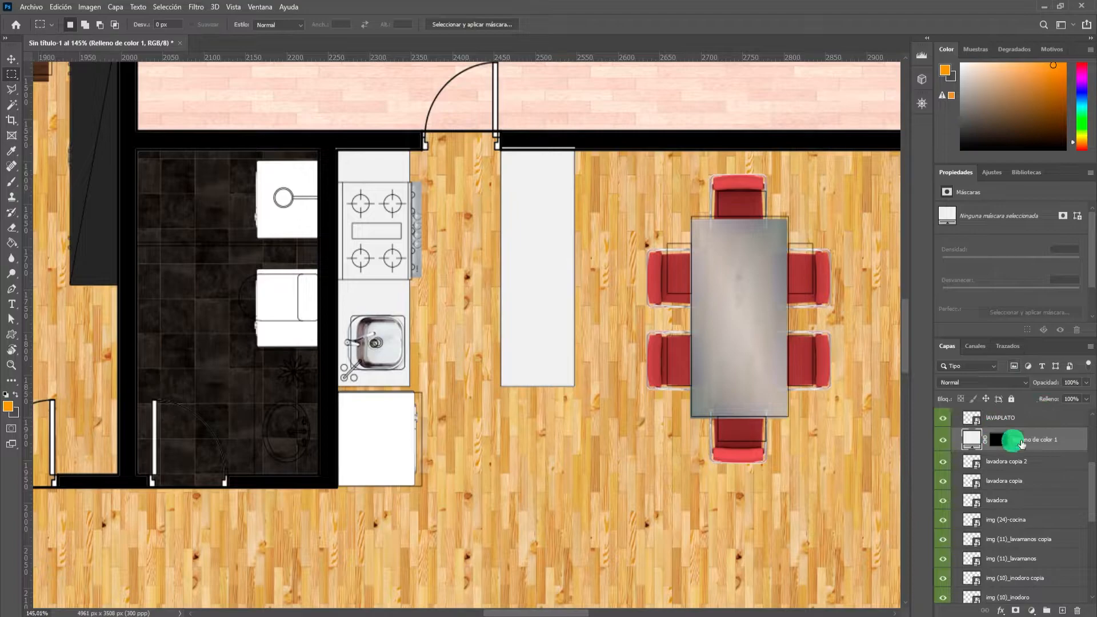
Rasterize the countertop fill layer and add uniform noise of 16.32% to it.
{"action": "left_click", "coordinate": [196, 7]}
{"action": "mouse_move", "coordinate": [296, 240]}
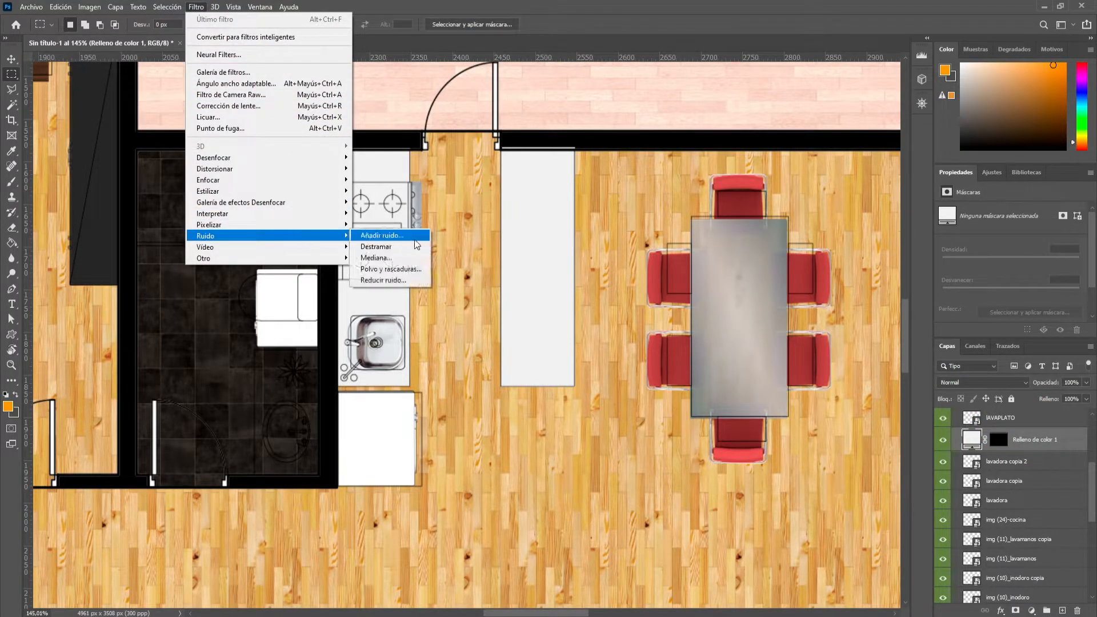
{"action": "left_click", "coordinate": [415, 236]}
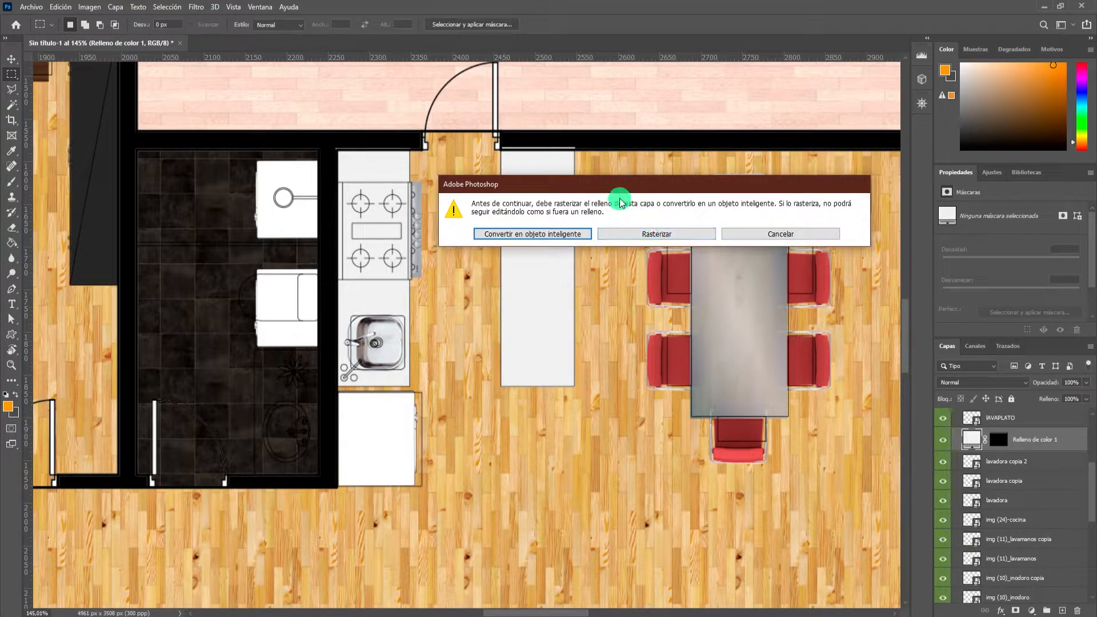
{"action": "left_click_drag", "start_coordinate": [617, 191], "coordinate": [539, 225]}
{"action": "left_click", "coordinate": [578, 272]}
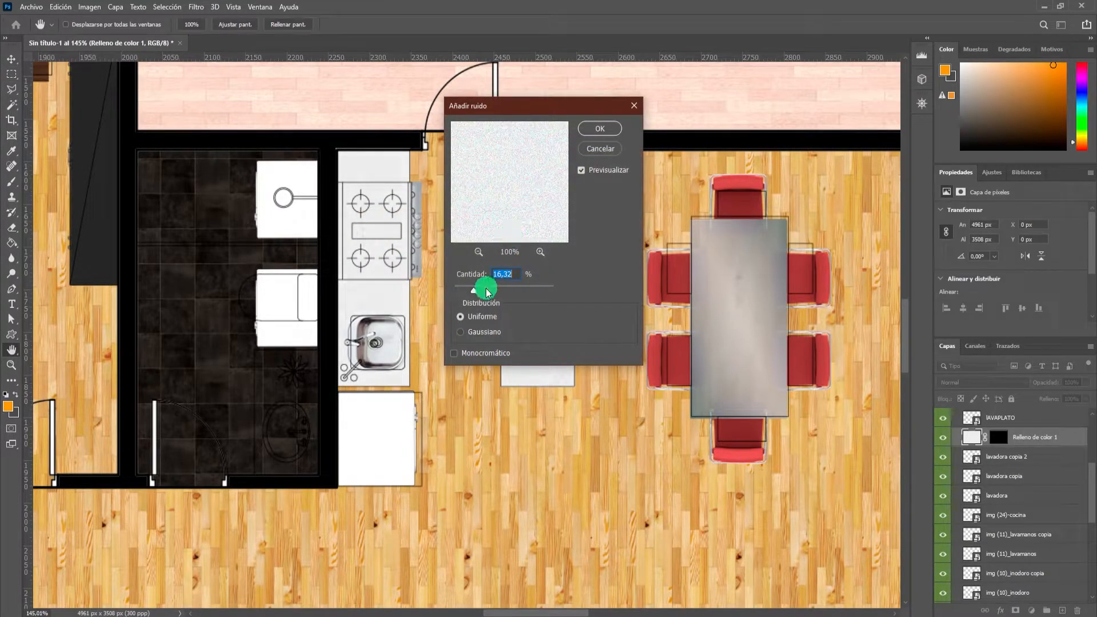
{"action": "left_click", "coordinate": [599, 128]}
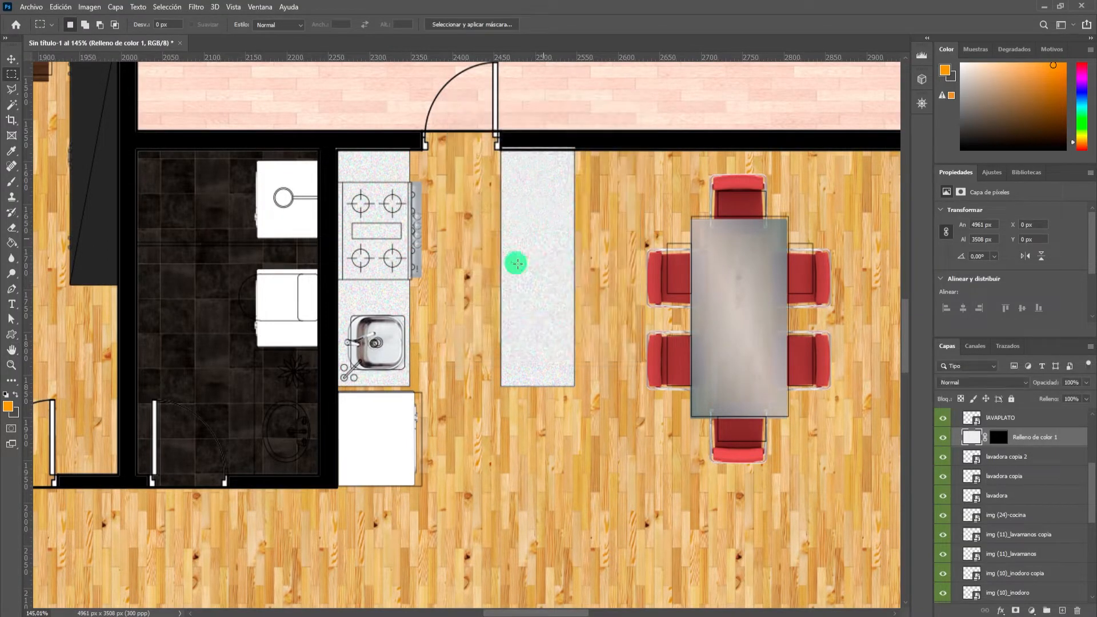
{"action": "scroll", "coordinate": [545, 246], "scroll_direction": "down", "scroll_amount": 4}
{"action": "scroll", "coordinate": [537, 263], "scroll_direction": "up", "scroll_amount": 3}
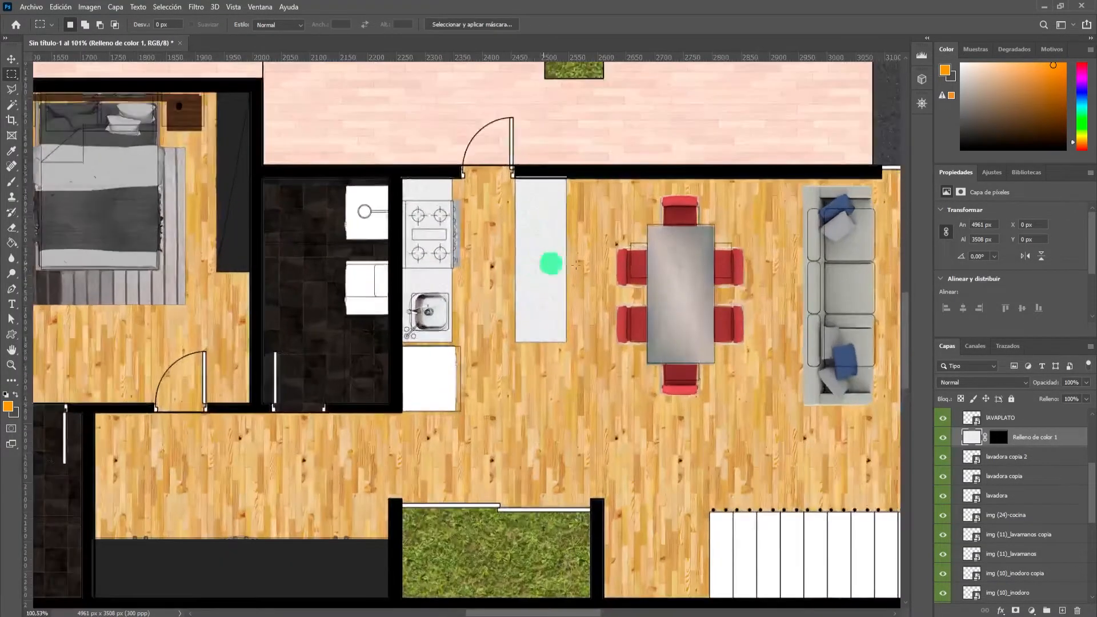
{"action": "scroll", "coordinate": [587, 265], "scroll_direction": "up", "scroll_amount": 2}
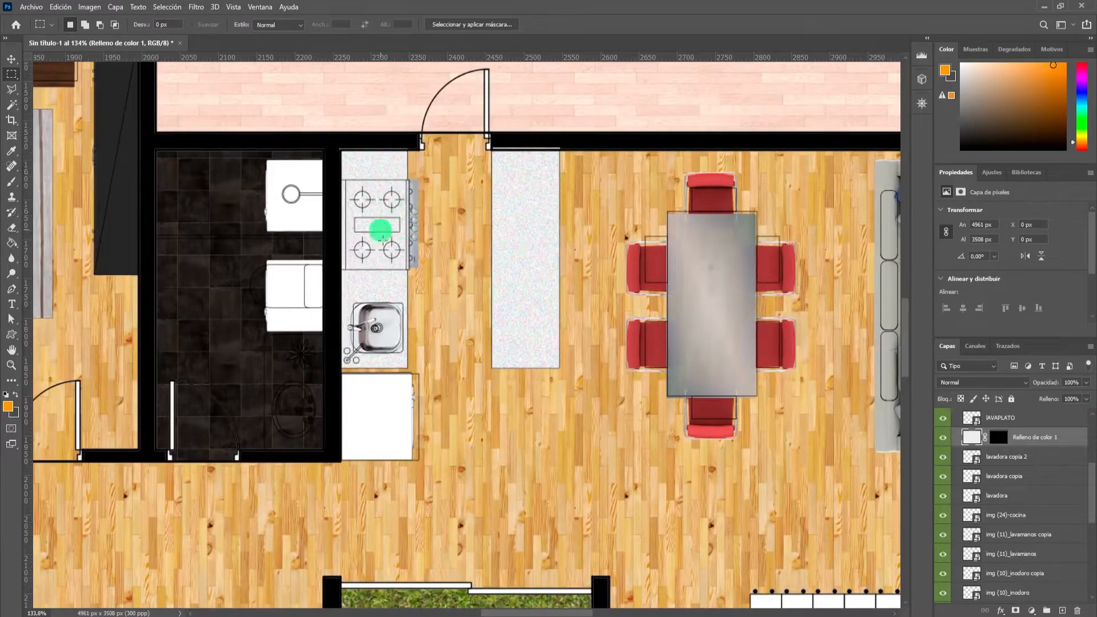
Examine the furnished floor plan from the living room across to the bedroom.
{"action": "key", "text": "v"}
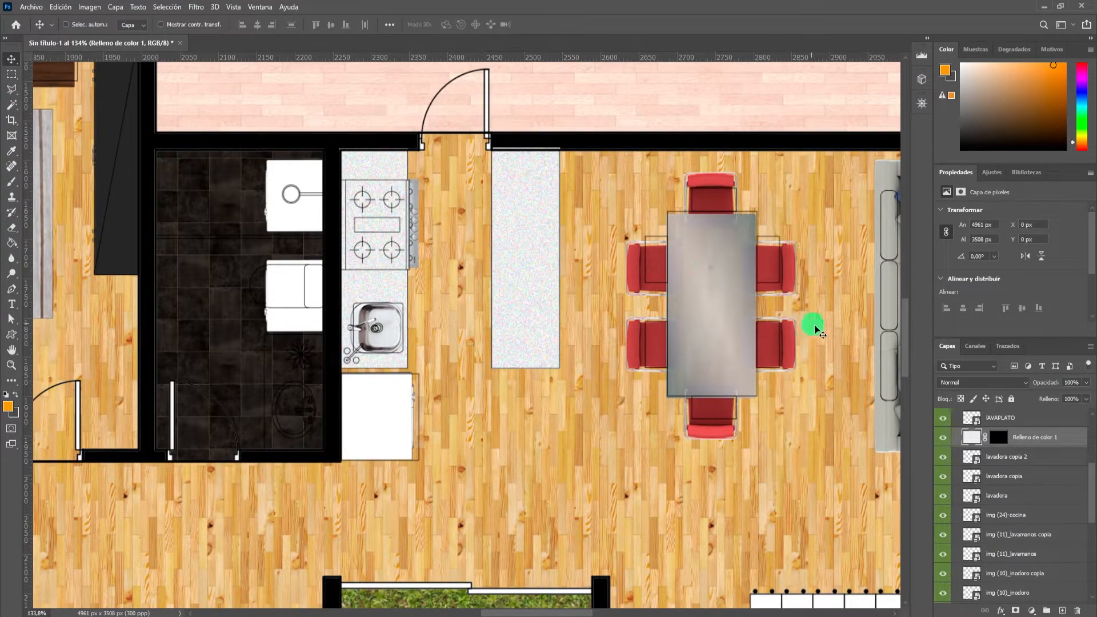
{"action": "scroll", "coordinate": [594, 282], "scroll_direction": "down", "scroll_amount": 2}
{"action": "scroll", "coordinate": [754, 281], "scroll_direction": "down", "scroll_amount": 3}
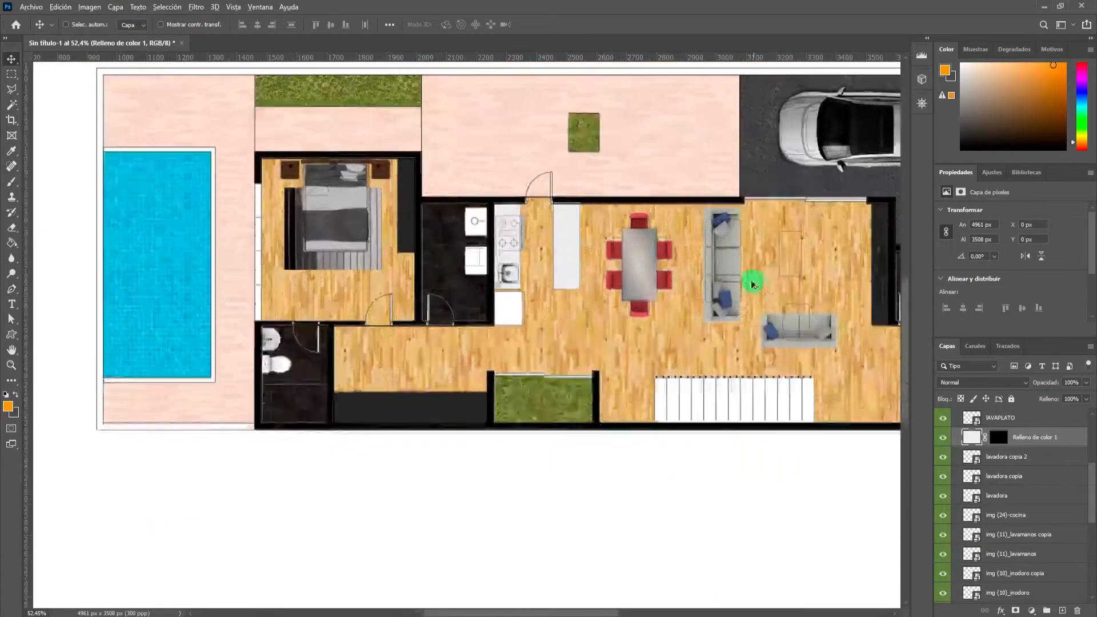
{"action": "scroll", "coordinate": [797, 287], "scroll_direction": "up", "scroll_amount": 1}
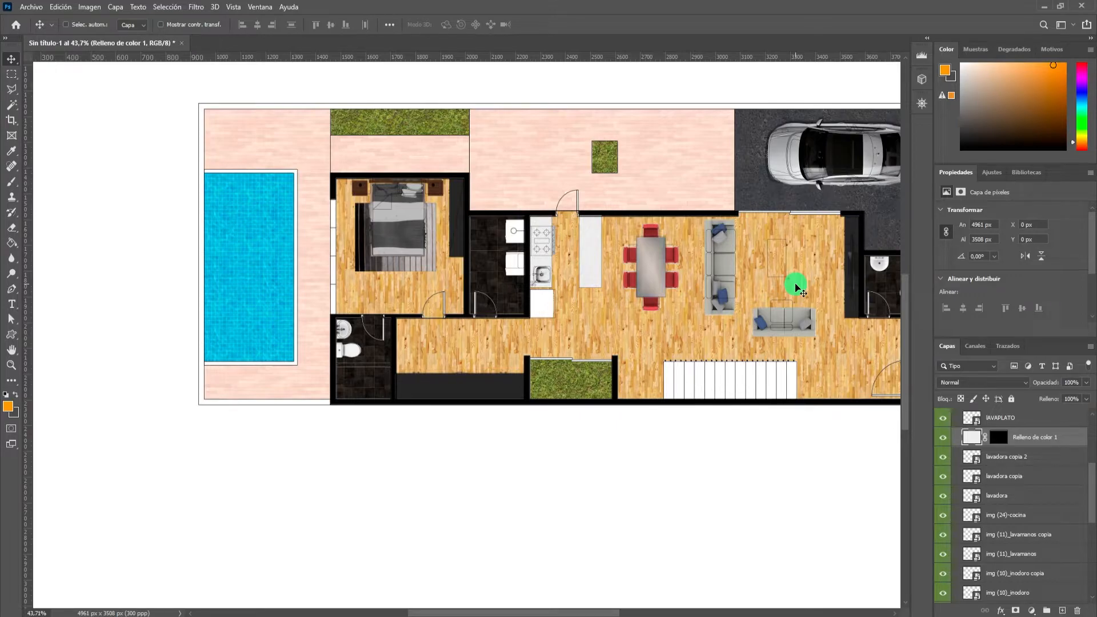
{"action": "scroll", "coordinate": [477, 277], "scroll_direction": "down", "scroll_amount": 1}
{"action": "scroll", "coordinate": [404, 265], "scroll_direction": "up", "scroll_amount": 3}
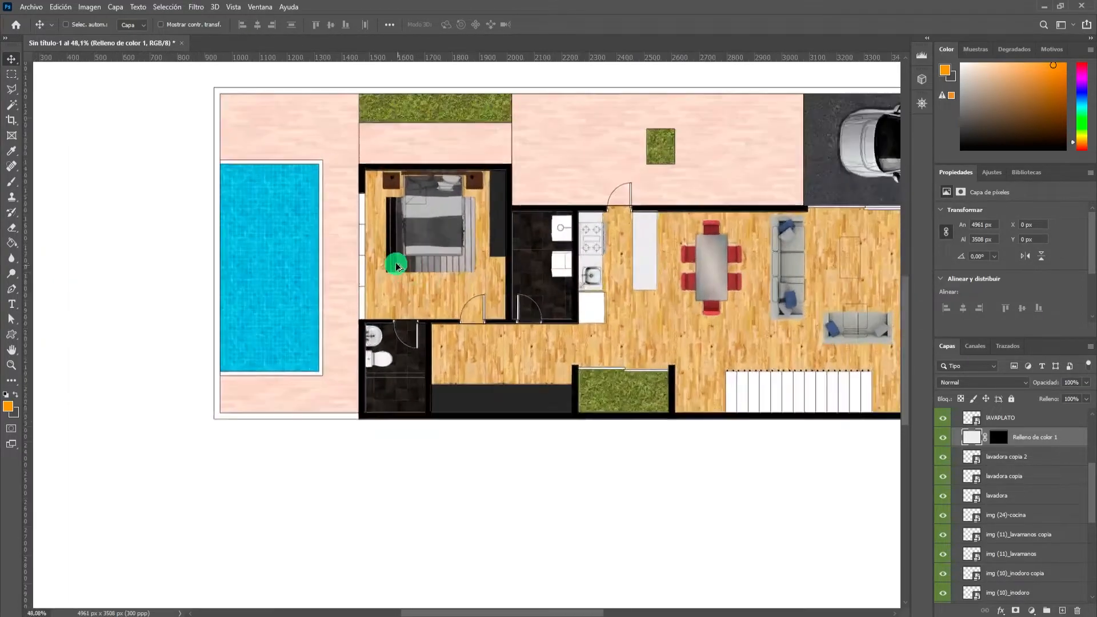
{"action": "scroll", "coordinate": [465, 272], "scroll_direction": "up", "scroll_amount": 3}
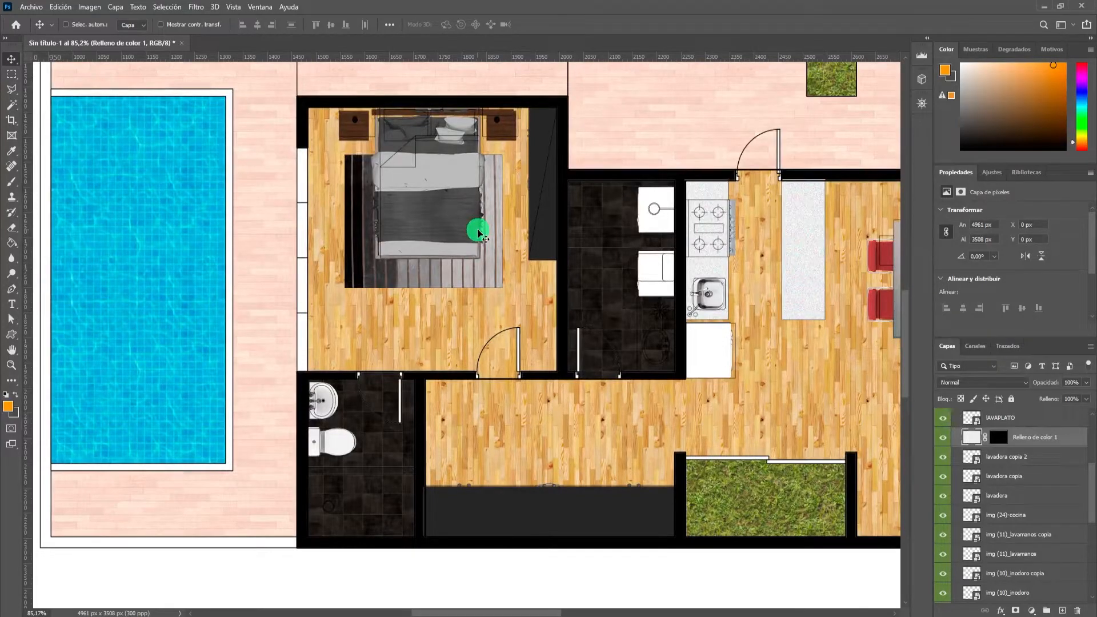
{"action": "scroll", "coordinate": [478, 228], "scroll_direction": "up", "scroll_amount": 2}
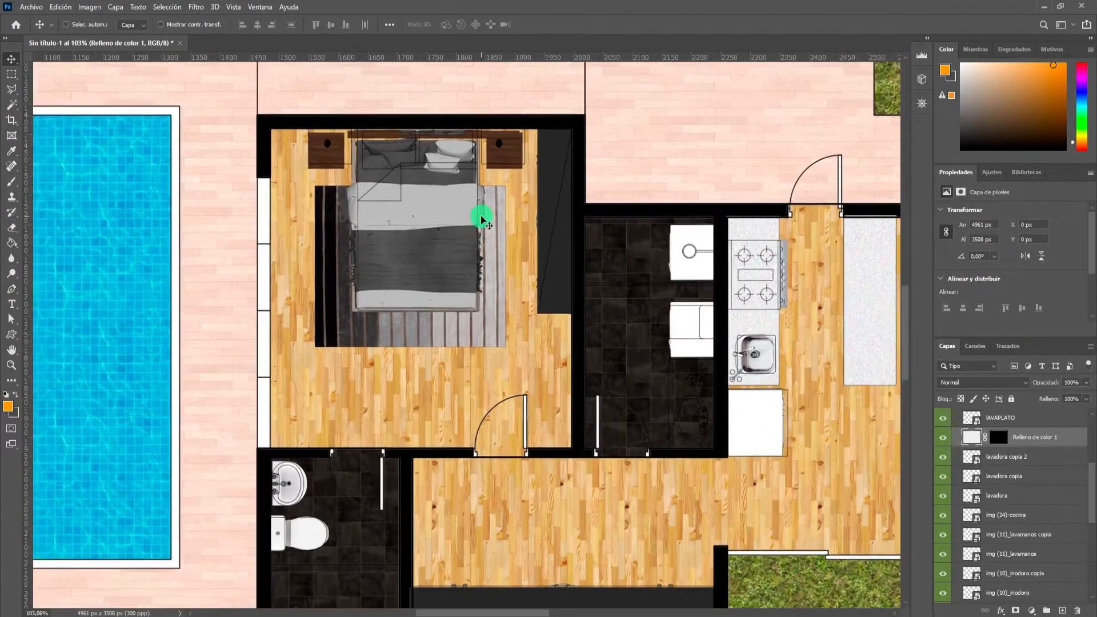
{"action": "scroll", "coordinate": [480, 220], "scroll_direction": "down", "scroll_amount": 3}
{"action": "scroll", "coordinate": [480, 217], "scroll_direction": "up", "scroll_amount": 2}
{"action": "scroll", "coordinate": [468, 221], "scroll_direction": "down", "scroll_amount": 2}
{"action": "scroll", "coordinate": [458, 232], "scroll_direction": "up", "scroll_amount": 2}
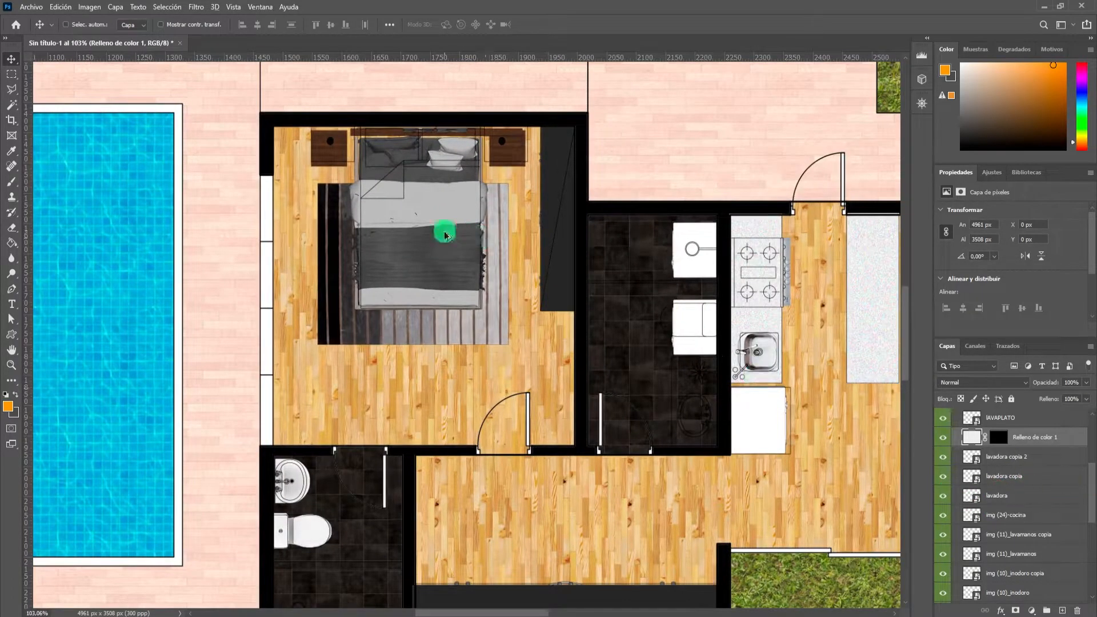
Group the bed and the bedroom closet layers in a new layer group named Dormitorio.
{"action": "scroll", "coordinate": [441, 238], "scroll_direction": "up", "scroll_amount": 1}
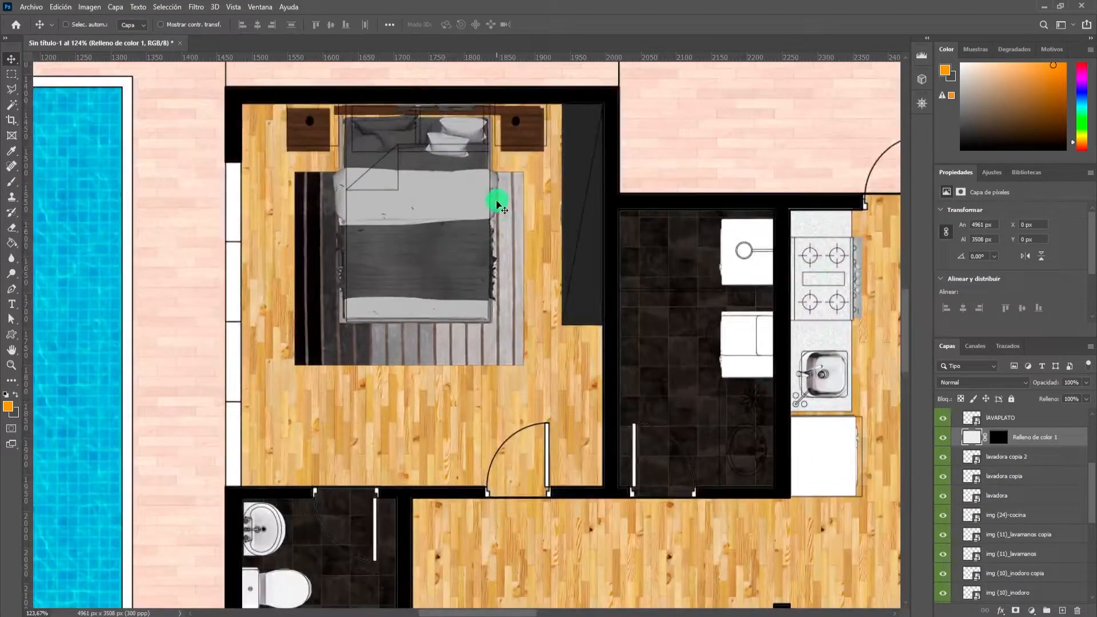
{"action": "left_click", "coordinate": [451, 220], "text": "ctrl"}
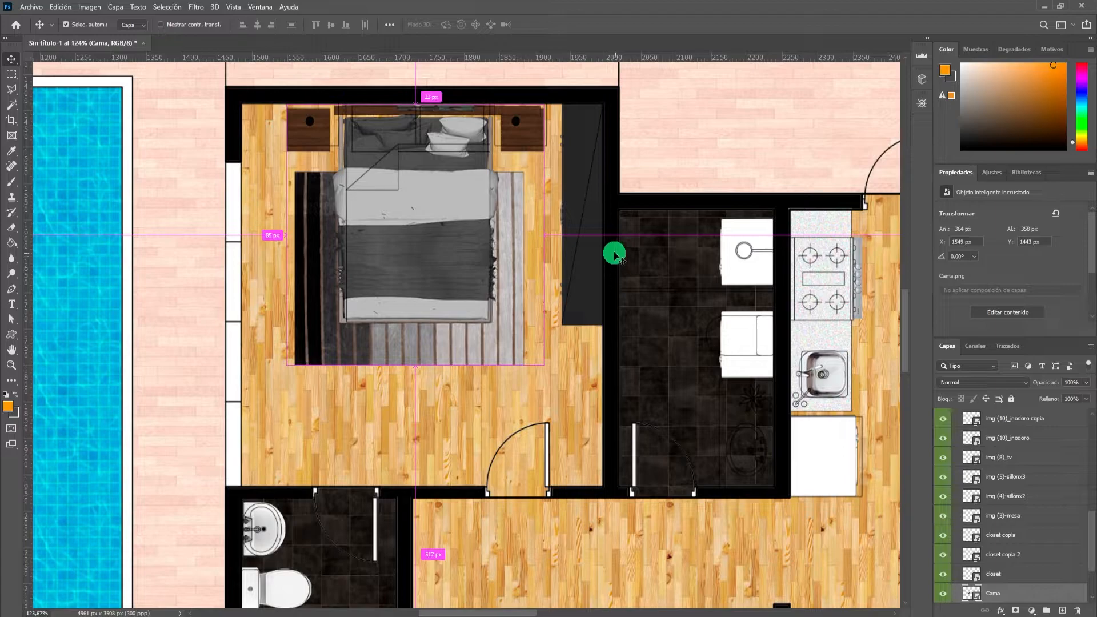
{"action": "left_click", "coordinate": [577, 186], "text": "ctrl+shift"}
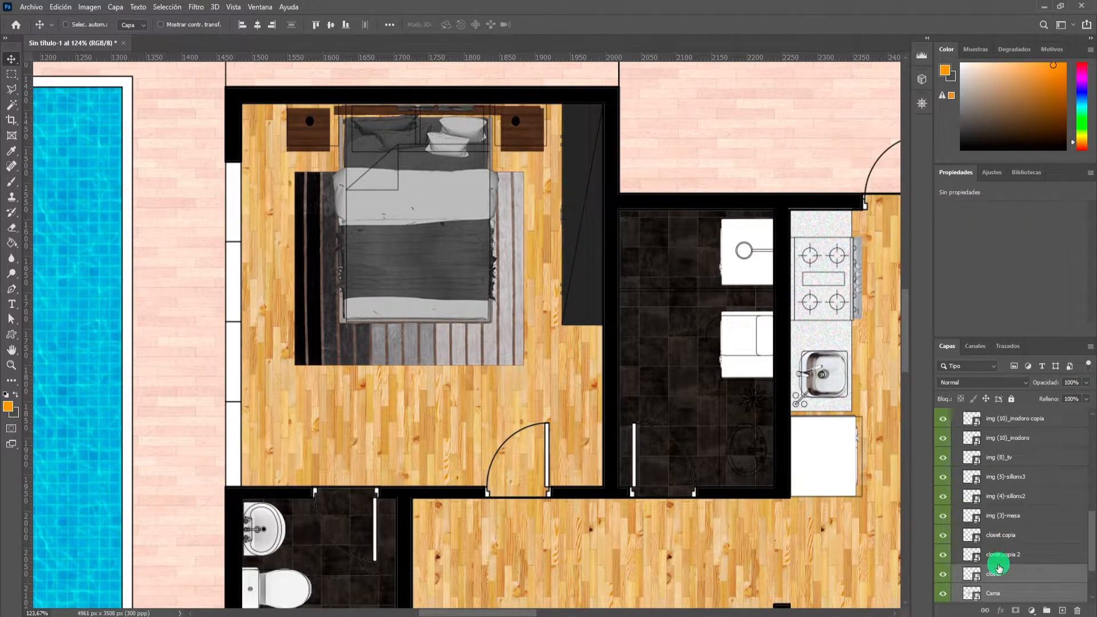
{"action": "scroll", "coordinate": [998, 562], "scroll_direction": "down", "scroll_amount": 1}
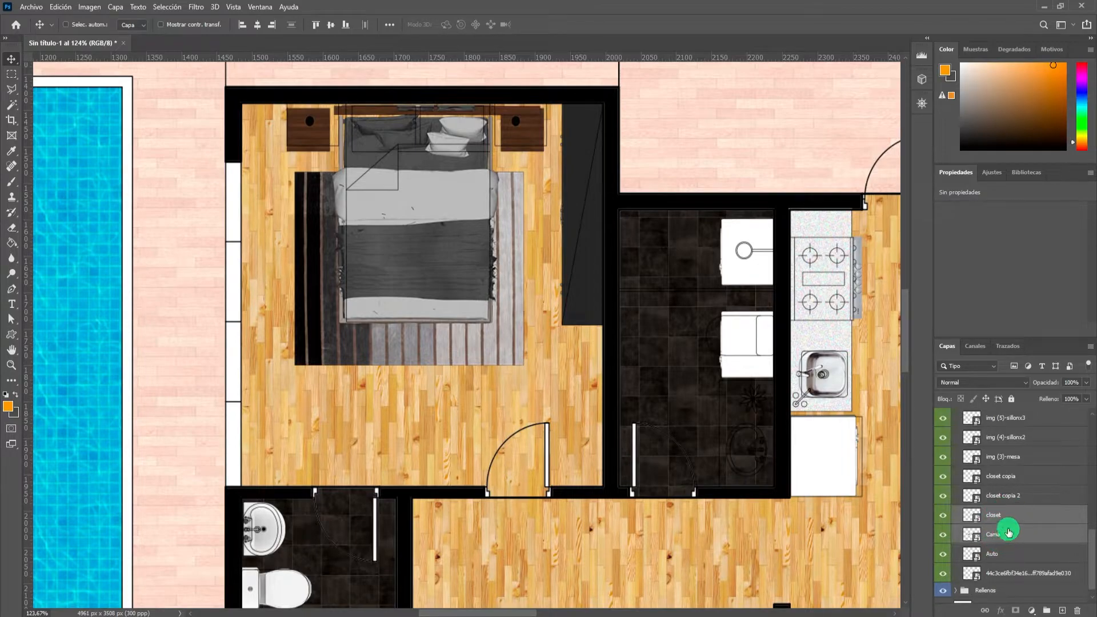
{"action": "left_click", "coordinate": [1050, 614]}
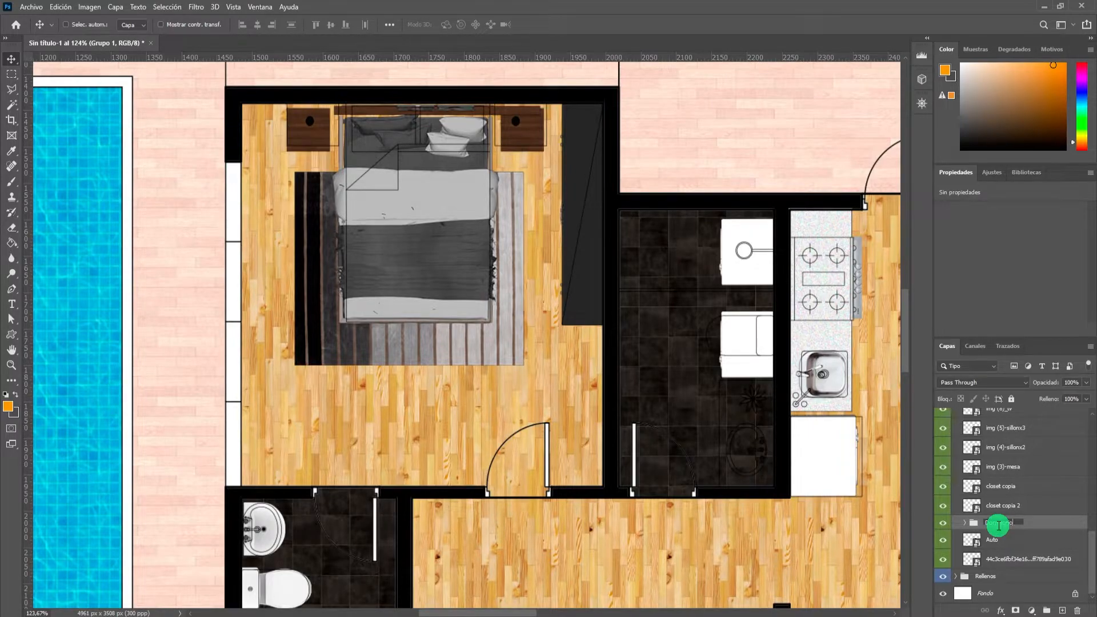
Group the washbasin and toilet layers of the bathroom below the bedroom in a new layer group named Baño dormitorio.
{"action": "scroll", "coordinate": [498, 336], "scroll_direction": "down", "scroll_amount": 3}
{"action": "scroll", "coordinate": [400, 439], "scroll_direction": "down", "scroll_amount": 1}
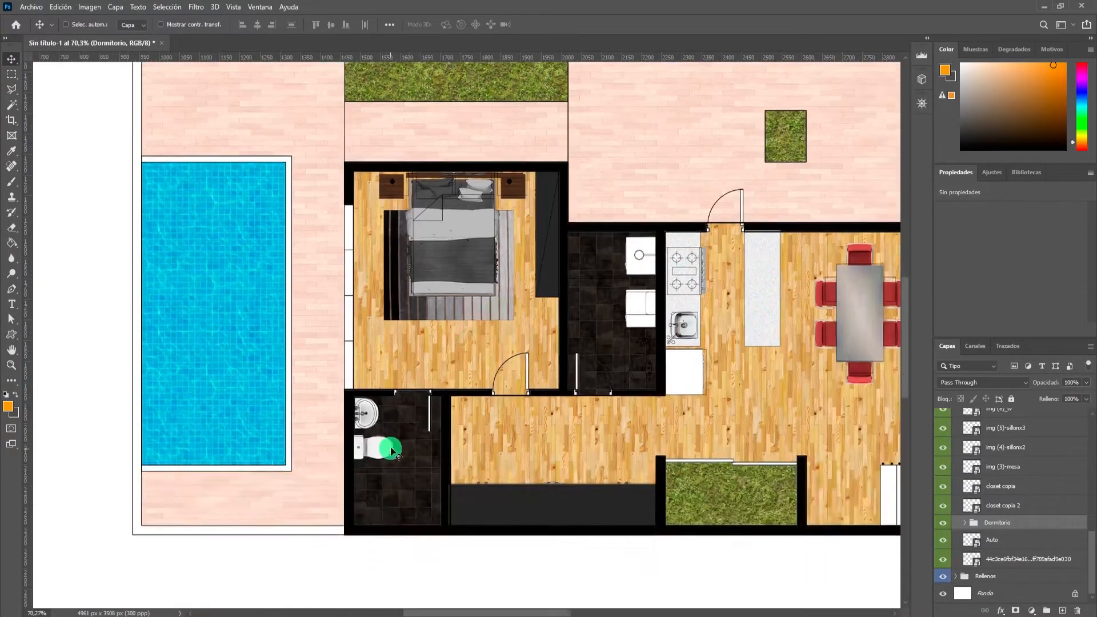
{"action": "scroll", "coordinate": [377, 446], "scroll_direction": "up", "scroll_amount": 3}
{"action": "key", "text": "ctrl"}
{"action": "left_click", "coordinate": [349, 380]}
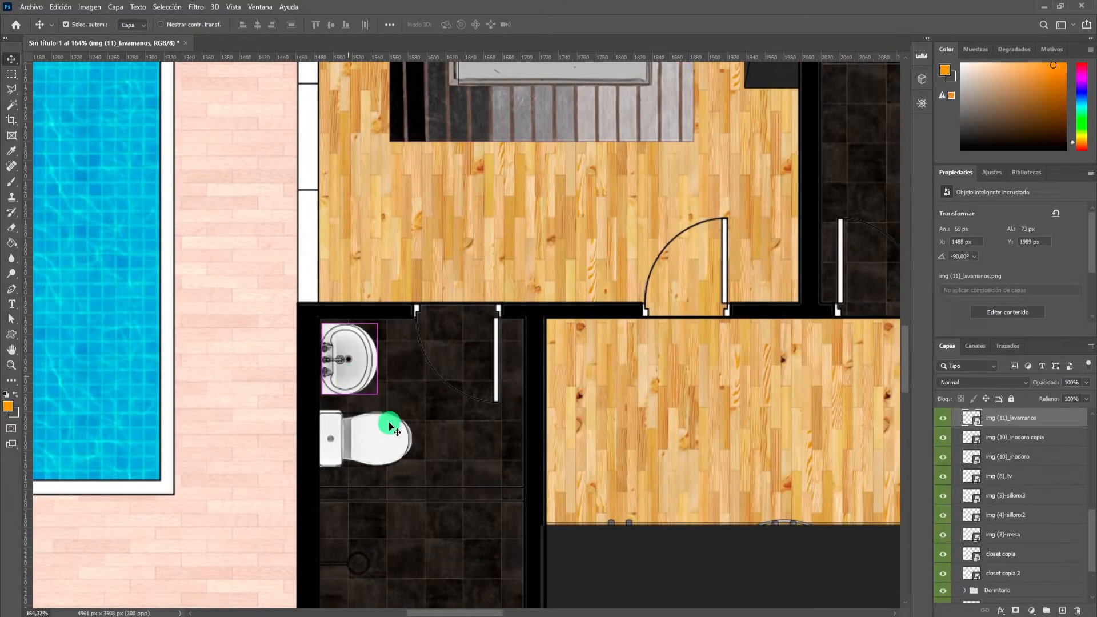
{"action": "left_click", "coordinate": [378, 461], "text": "ctrl+shift"}
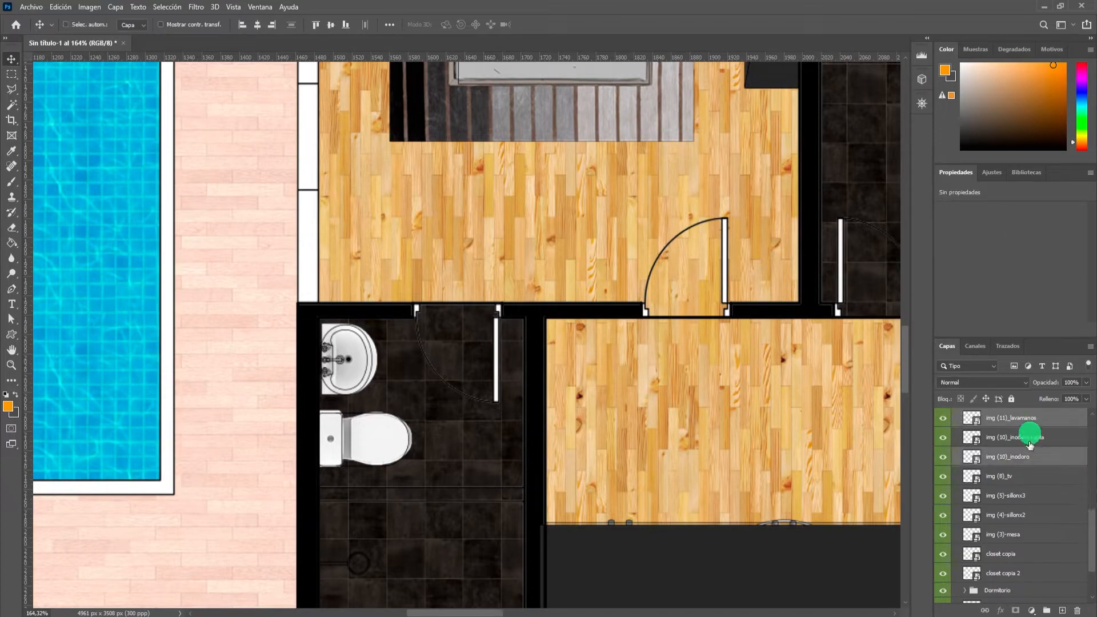
{"action": "left_click", "coordinate": [1046, 610]}
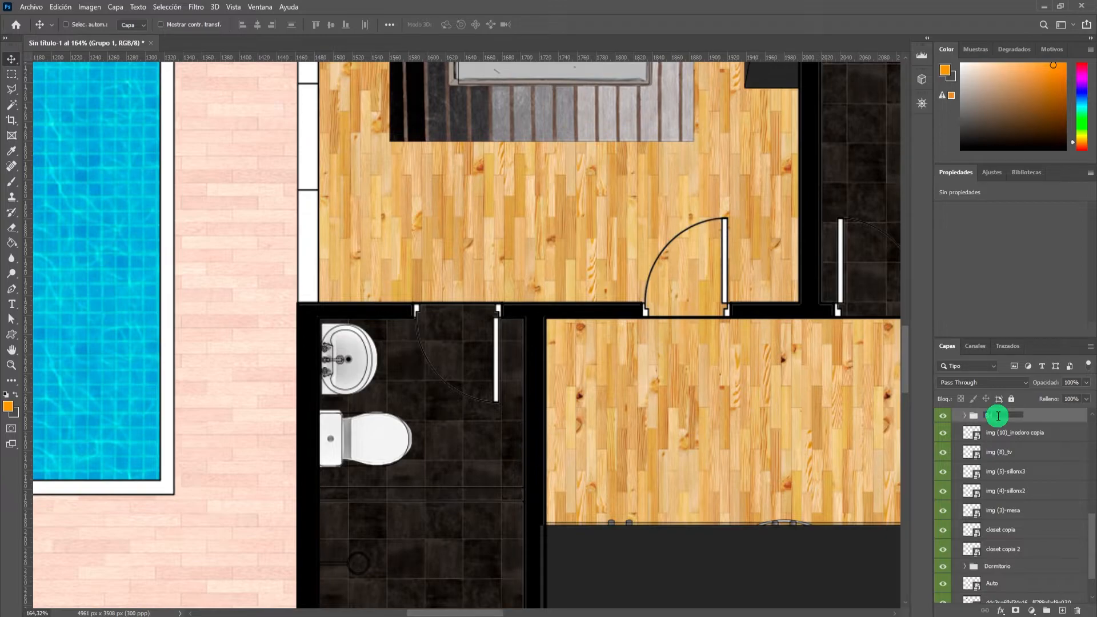
{"action": "key", "text": "Return"}
Group the two sofas, the TV and the living room closet layers in a new layer group named Sala.
{"action": "scroll", "coordinate": [768, 314], "scroll_direction": "down", "scroll_amount": 7}
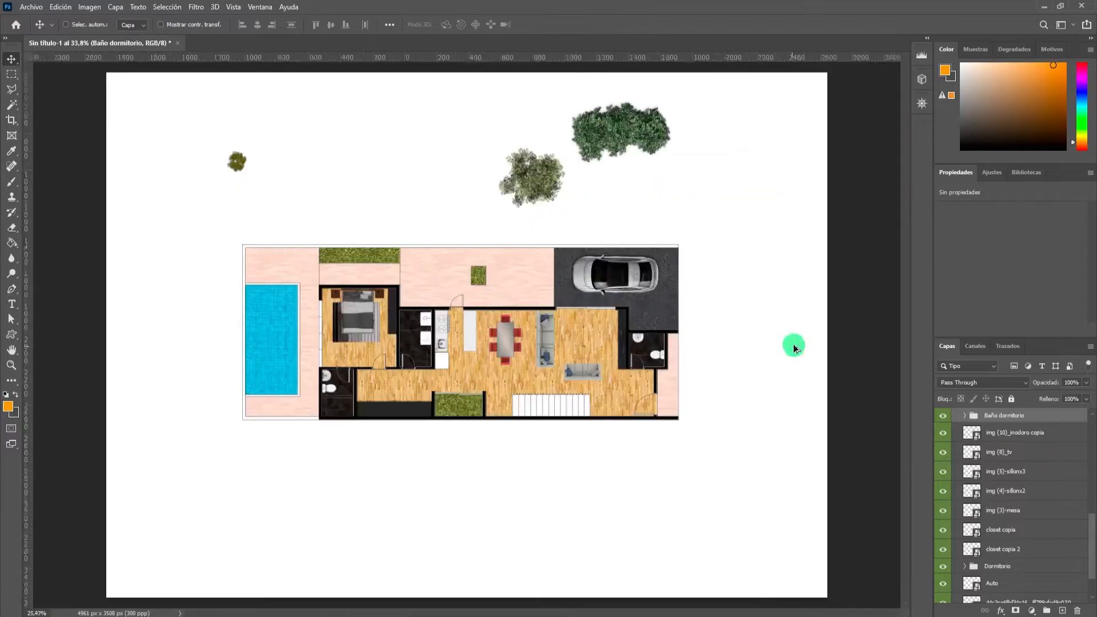
{"action": "scroll", "coordinate": [526, 355], "scroll_direction": "up", "scroll_amount": 5}
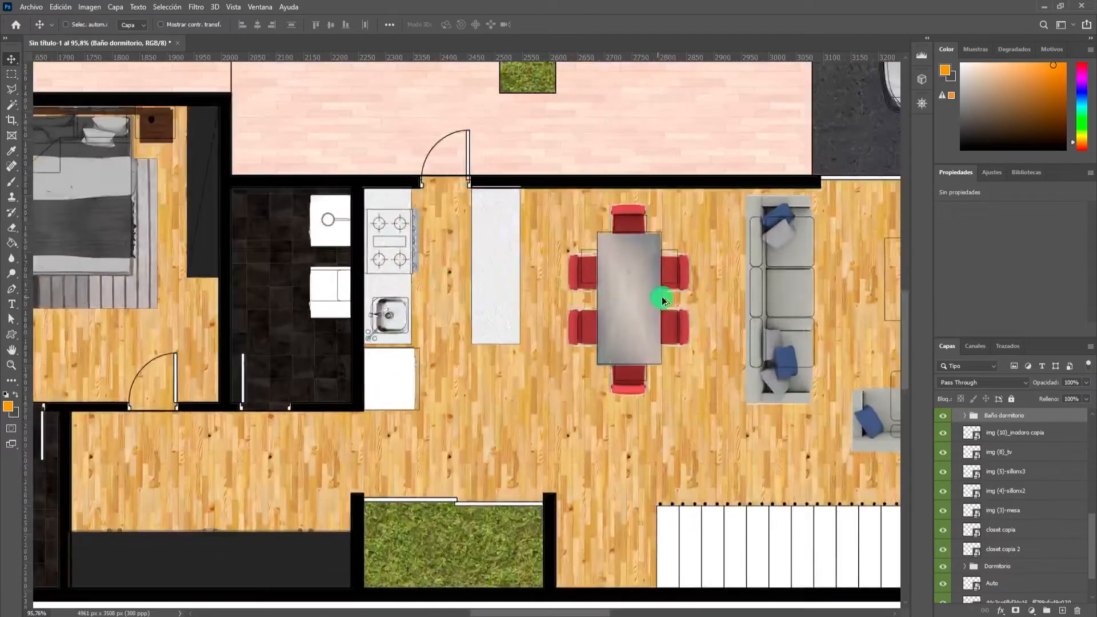
{"action": "scroll", "coordinate": [648, 300], "scroll_direction": "down", "scroll_amount": 4}
{"action": "scroll", "coordinate": [838, 341], "scroll_direction": "up", "scroll_amount": 6}
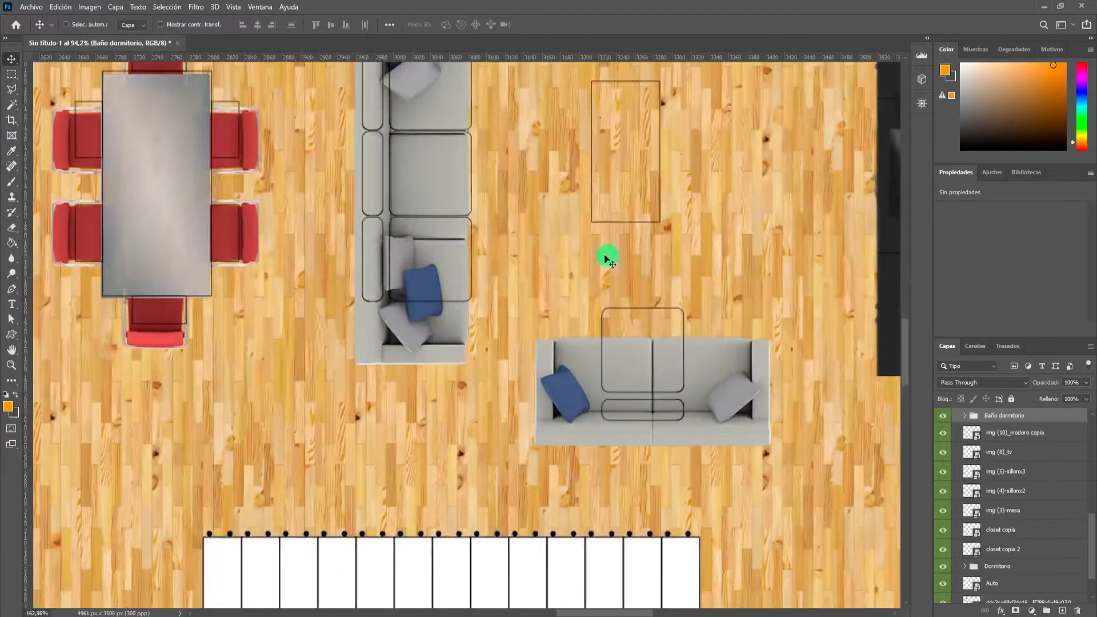
{"action": "left_click", "coordinate": [441, 203], "text": "ctrl"}
{"action": "left_click", "coordinate": [619, 368], "text": "shift"}
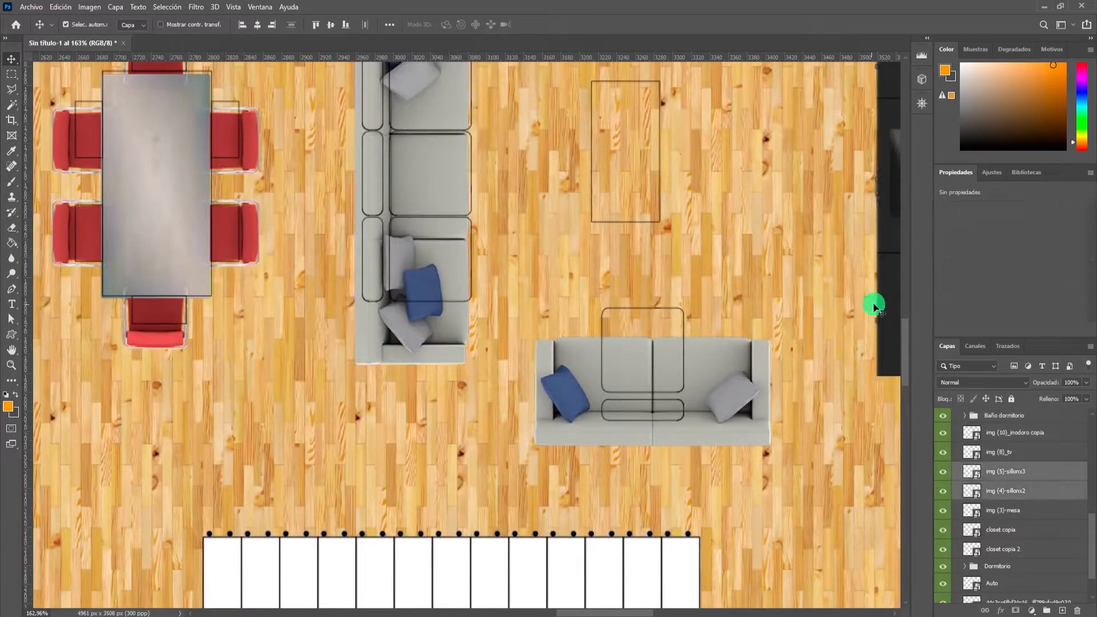
{"action": "scroll", "coordinate": [817, 274], "scroll_direction": "down", "scroll_amount": 4}
{"action": "scroll", "coordinate": [872, 225], "scroll_direction": "up", "scroll_amount": 3}
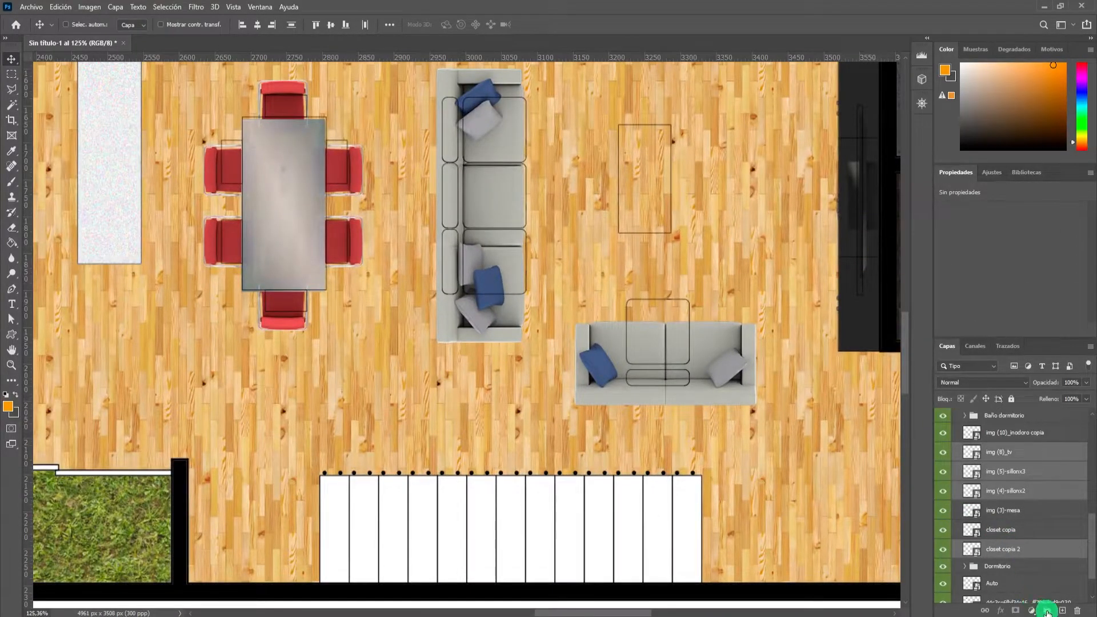
{"action": "left_click", "coordinate": [1047, 610]}
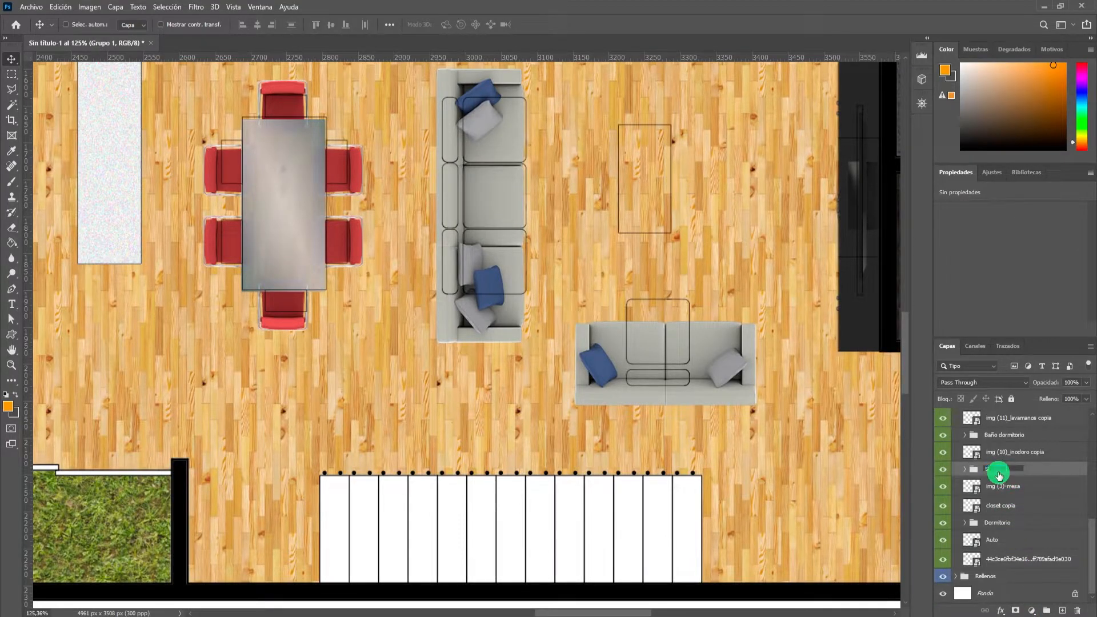
Group the dining table, stove, sink and refrigerator layers in a new layer group named Cocina comedor.
{"action": "scroll", "coordinate": [368, 326], "scroll_direction": "down", "scroll_amount": 5}
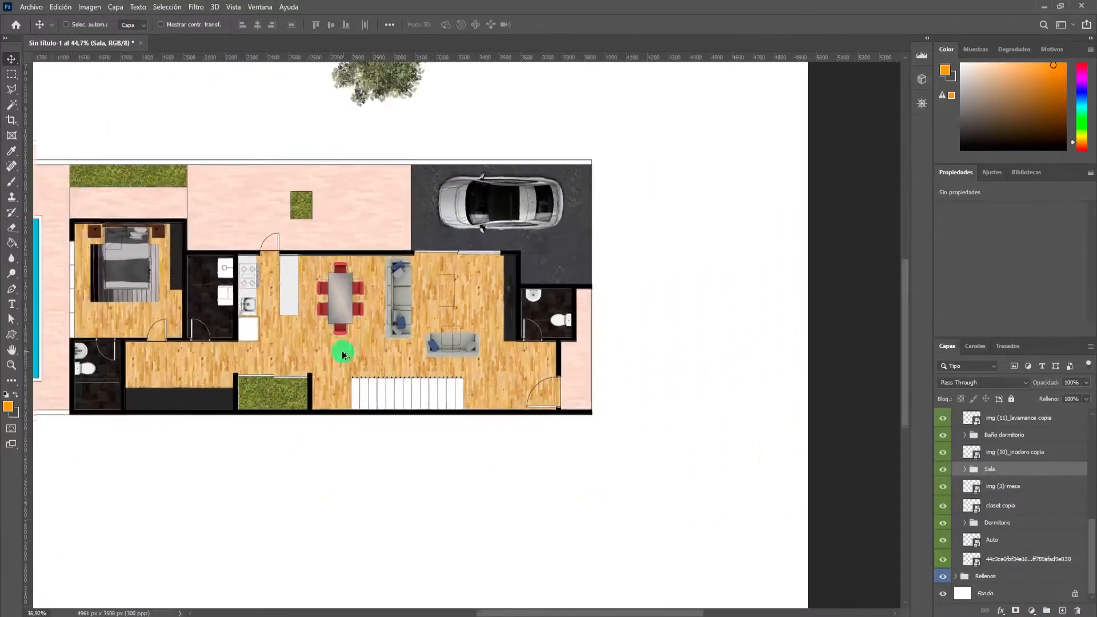
{"action": "scroll", "coordinate": [572, 363], "scroll_direction": "up", "scroll_amount": 5}
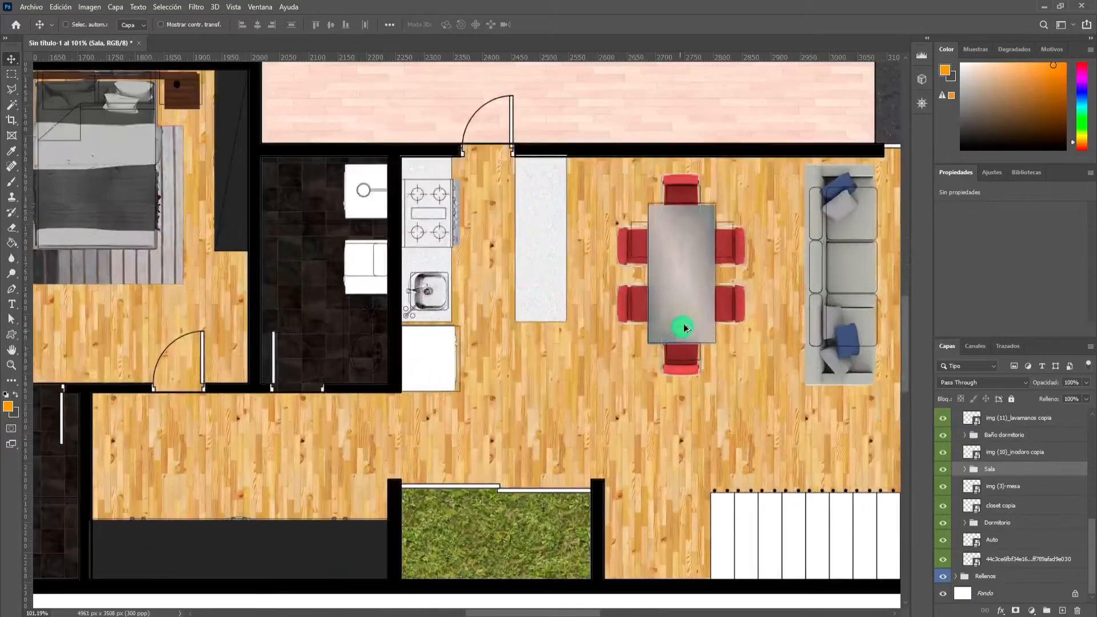
{"action": "left_click", "coordinate": [693, 309], "text": "ctrl"}
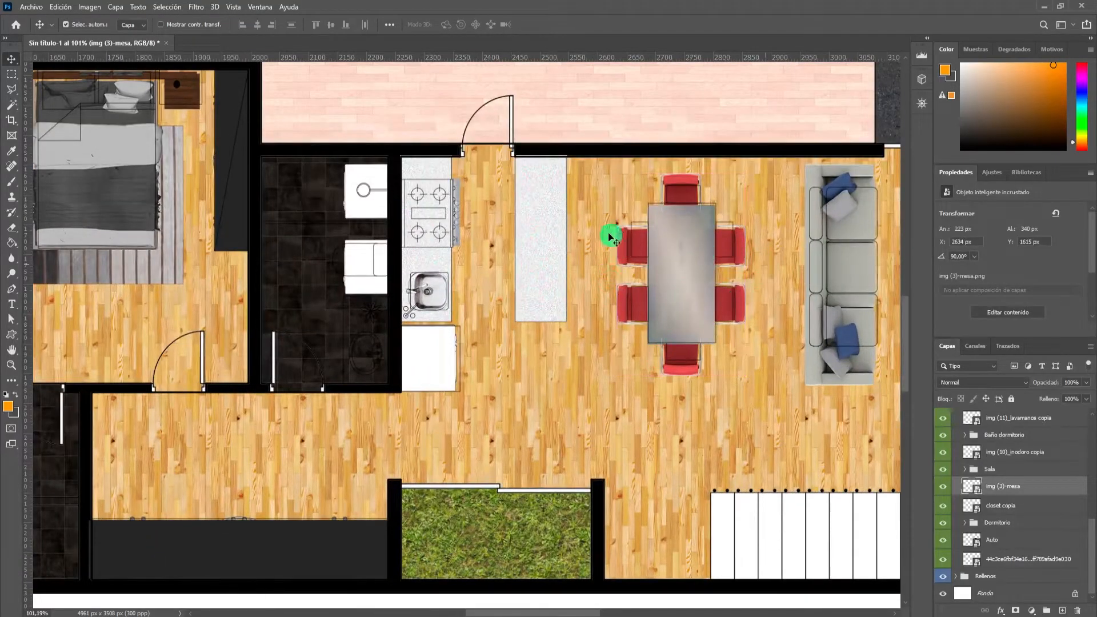
{"action": "left_click", "coordinate": [539, 240]}
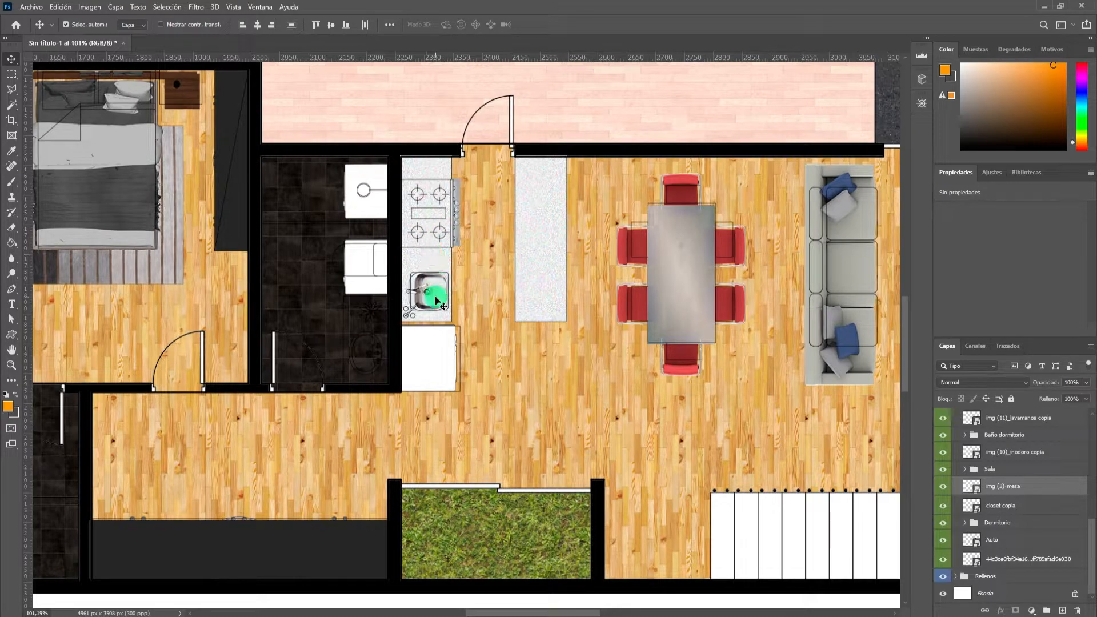
{"action": "left_click", "coordinate": [1045, 610]}
{"action": "double_click", "coordinate": [997, 416]}
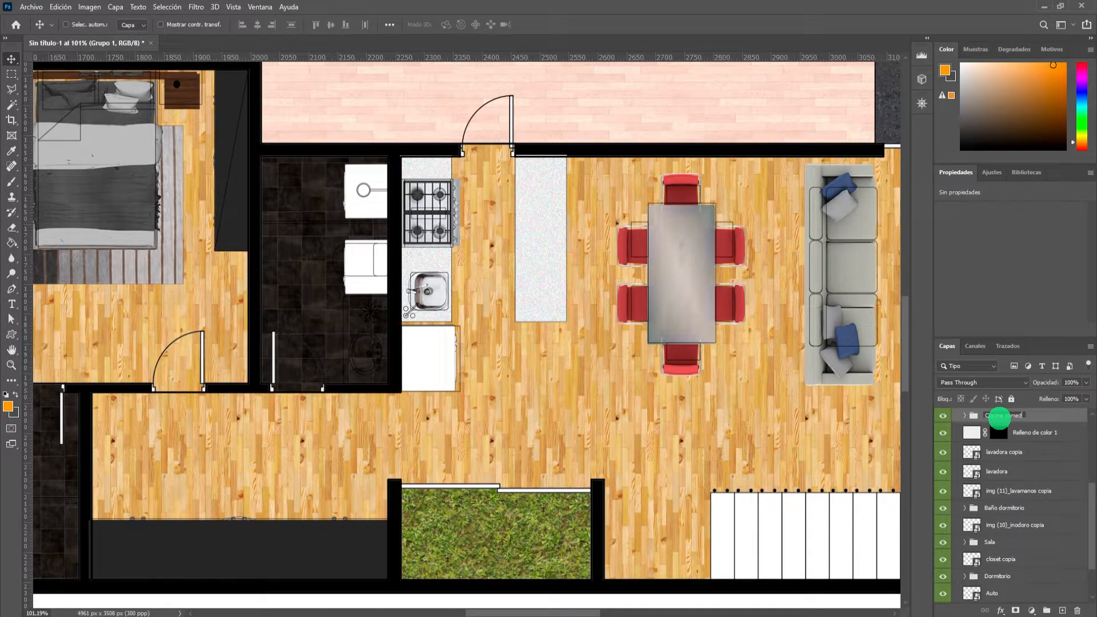
{"action": "key", "text": "Return"}
Move the closet copia layer, the long closet along the hallway, into the Cocina comedor group.
{"action": "scroll", "coordinate": [996, 458], "scroll_direction": "up", "scroll_amount": 3}
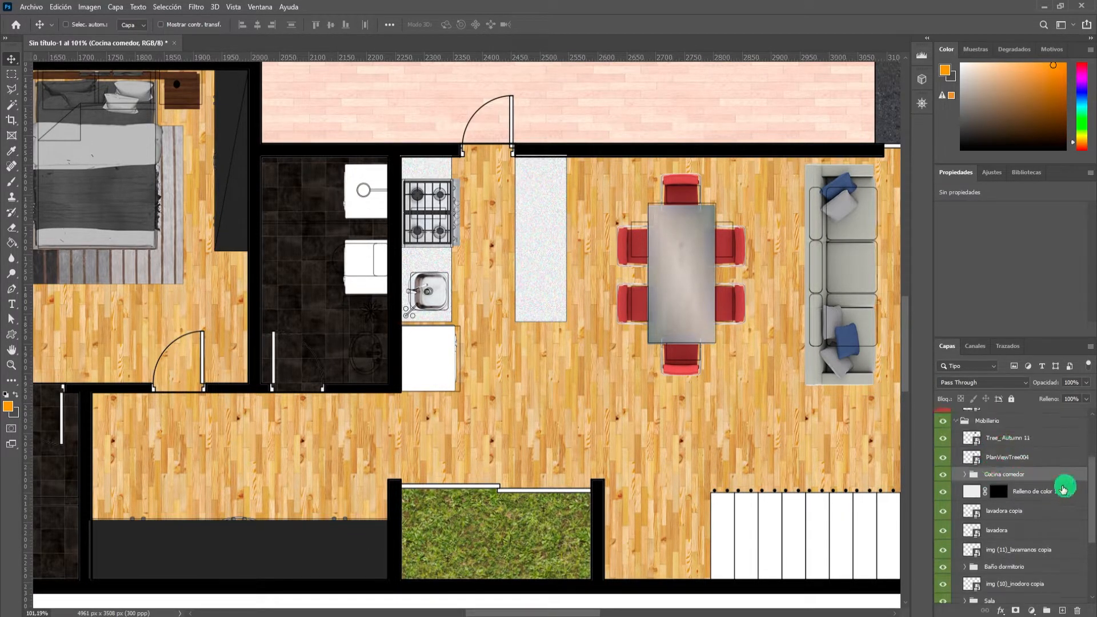
{"action": "scroll", "coordinate": [616, 413], "scroll_direction": "down", "scroll_amount": 5}
{"action": "scroll", "coordinate": [389, 483], "scroll_direction": "up", "scroll_amount": 3}
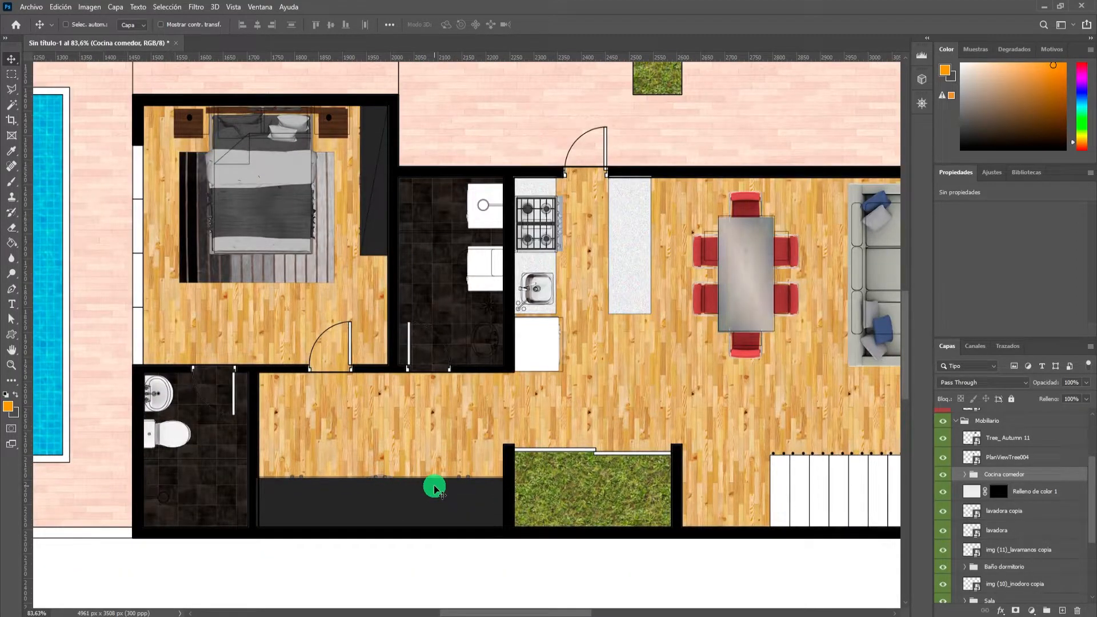
{"action": "left_click", "coordinate": [429, 495], "text": "ctrl"}
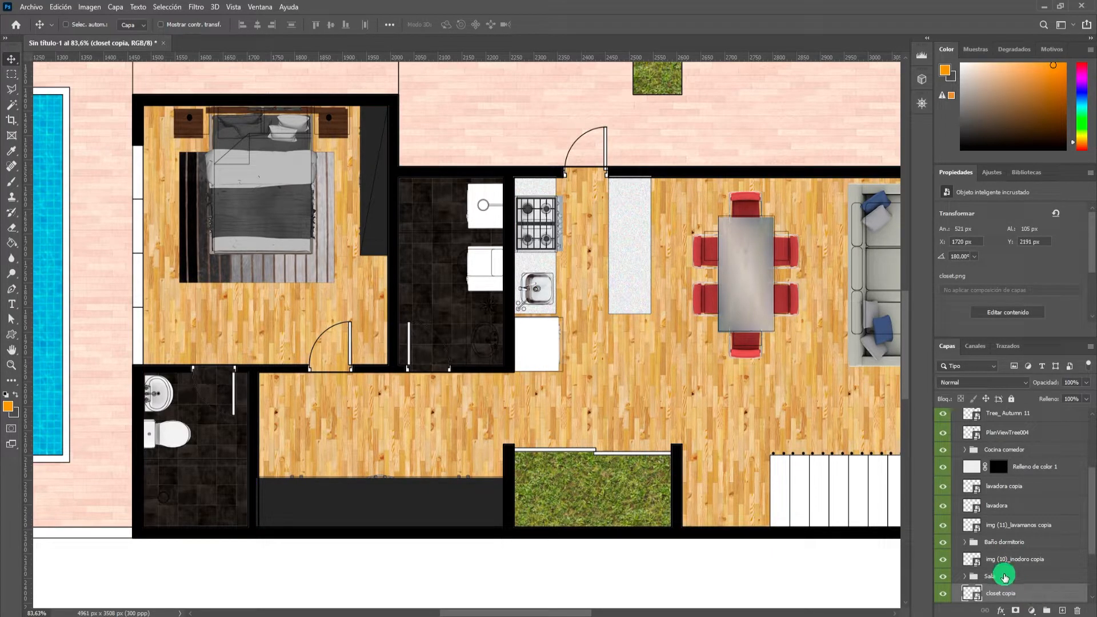
{"action": "scroll", "coordinate": [1004, 577], "scroll_direction": "down", "scroll_amount": 3}
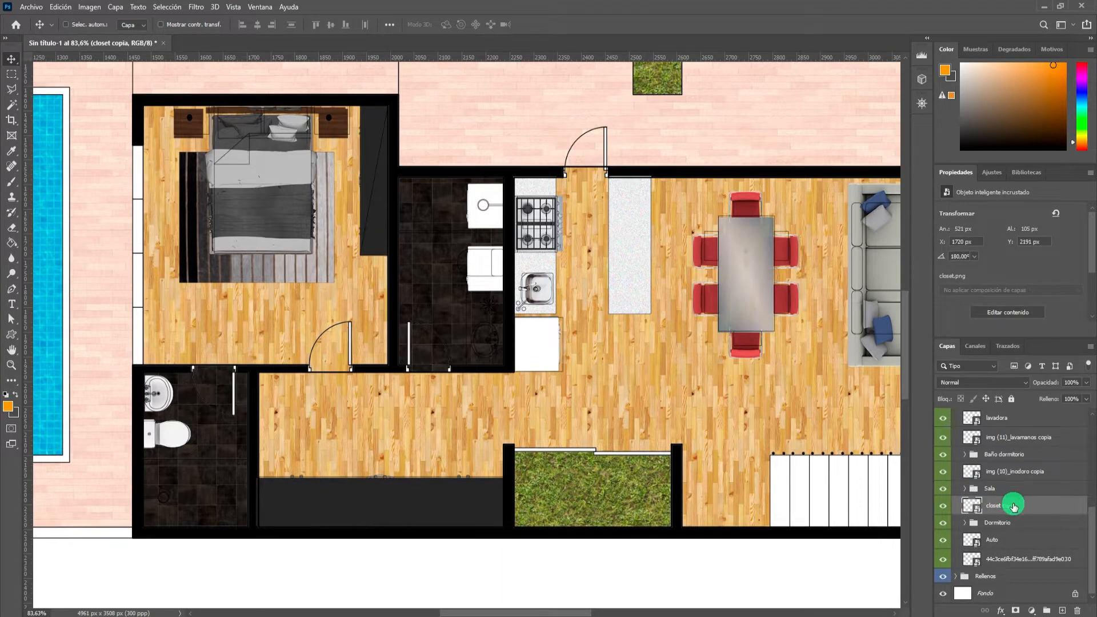
{"action": "scroll", "coordinate": [1005, 474], "scroll_direction": "up", "scroll_amount": 2}
{"action": "left_click", "coordinate": [945, 519]}
{"action": "left_click", "coordinate": [947, 521]}
{"action": "scroll", "coordinate": [1005, 514], "scroll_direction": "up", "scroll_amount": 3}
{"action": "left_click_drag", "start_coordinate": [1036, 582], "coordinate": [1048, 434]}
{"action": "left_click", "coordinate": [1001, 448]}
{"action": "left_click", "coordinate": [943, 435]}
{"action": "left_click", "coordinate": [942, 435]}
Add the countertop fill layer Relleno de color 1 to the Cocina comedor group.
{"action": "left_click", "coordinate": [647, 177]}
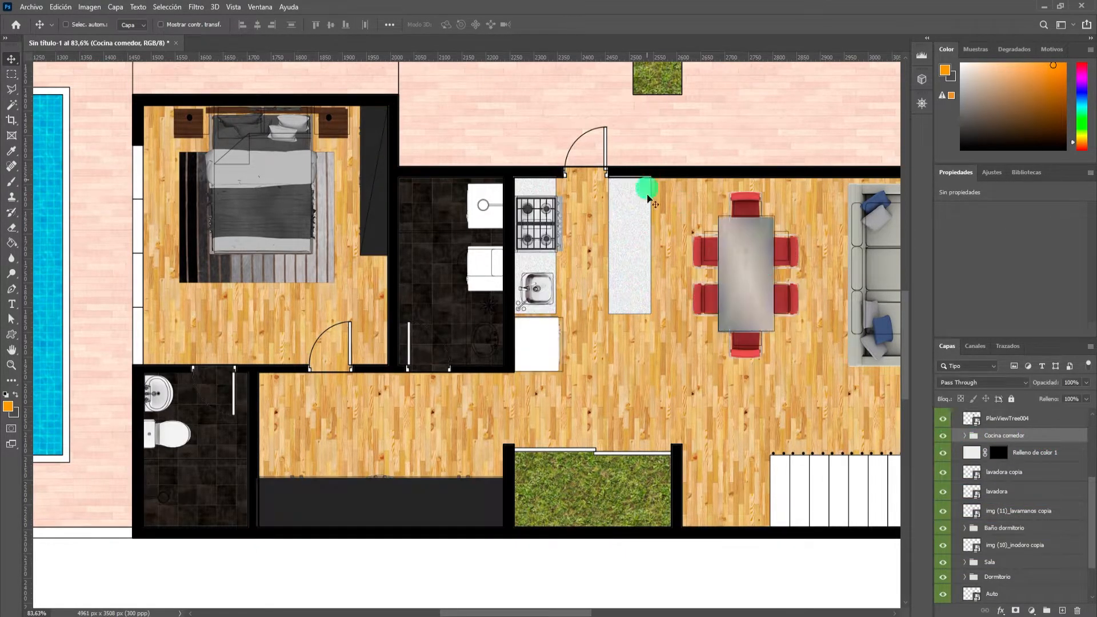
{"action": "scroll", "coordinate": [647, 177], "scroll_direction": "up", "scroll_amount": 5}
{"action": "left_click_drag", "start_coordinate": [965, 454], "coordinate": [1021, 436]}
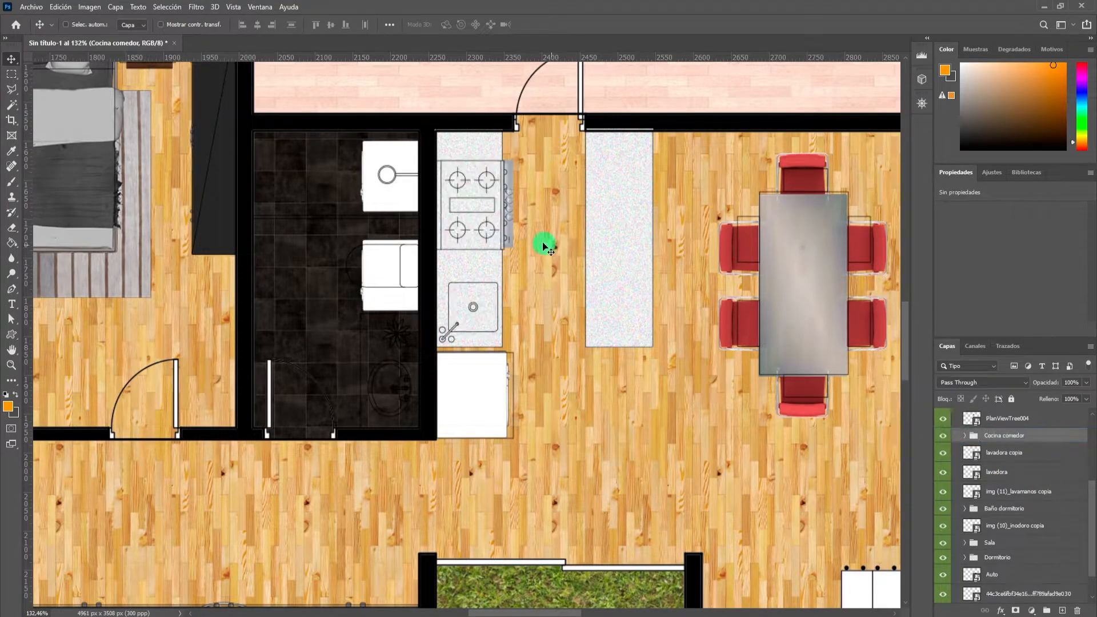
Place Relleno de color 1 beneath all other layers inside the Cocina comedor group so it sits behind the stove and sink.
{"action": "left_click", "coordinate": [964, 435]}
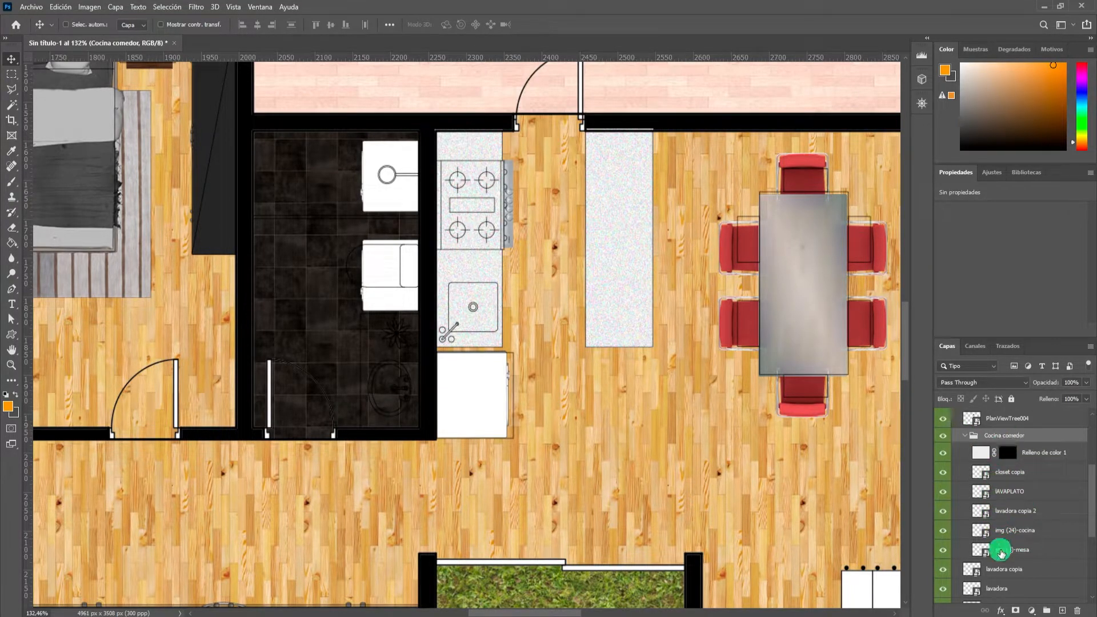
{"action": "left_click_drag", "start_coordinate": [1038, 450], "coordinate": [1043, 551]}
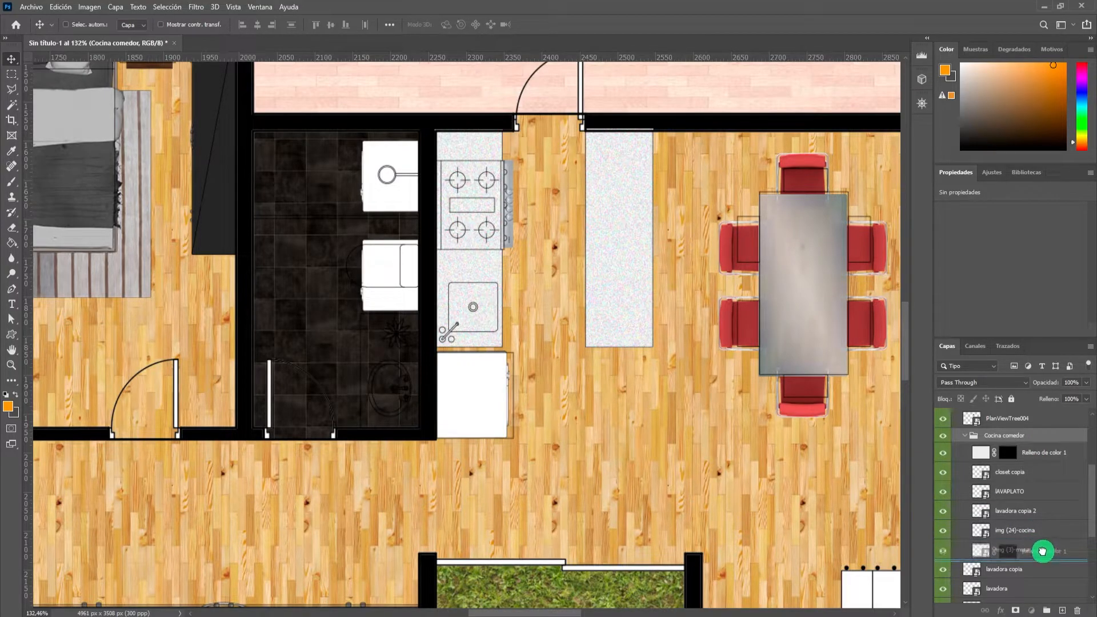
{"action": "left_click", "coordinate": [974, 435]}
{"action": "left_click", "coordinate": [965, 436]}
{"action": "left_click", "coordinate": [966, 437]}
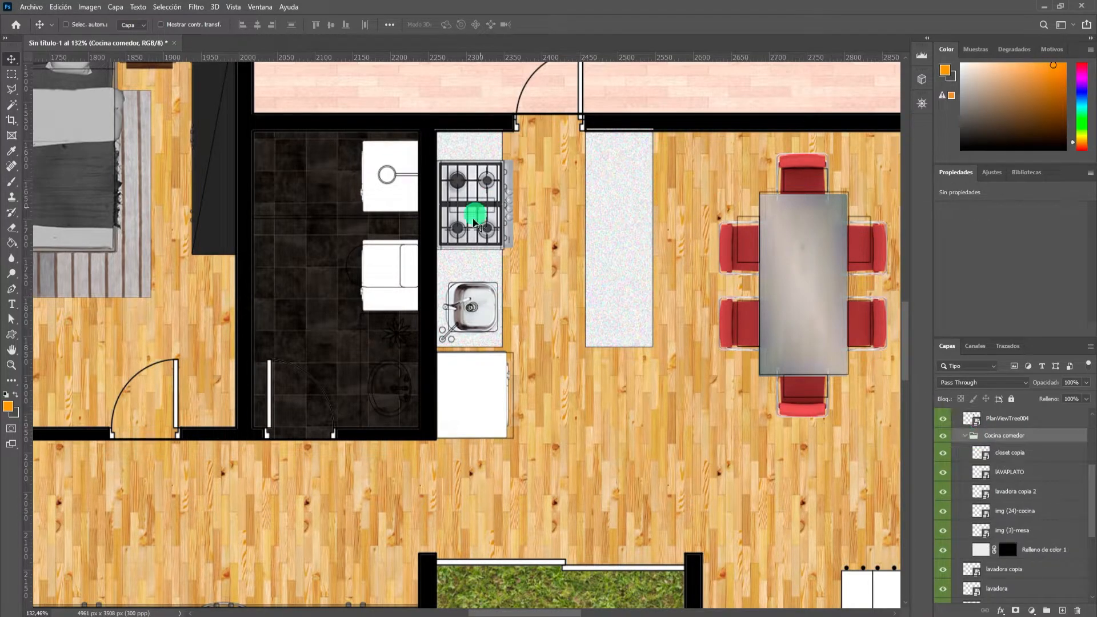
{"action": "scroll", "coordinate": [531, 231], "scroll_direction": "down", "scroll_amount": 2}
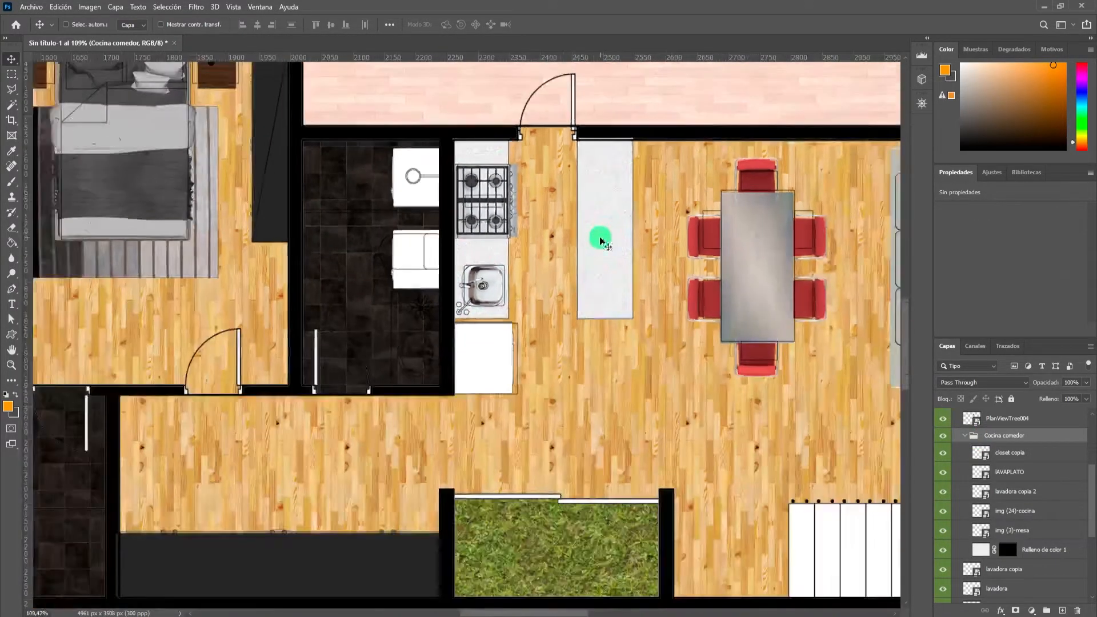
{"action": "scroll", "coordinate": [488, 263], "scroll_direction": "down", "scroll_amount": 4}
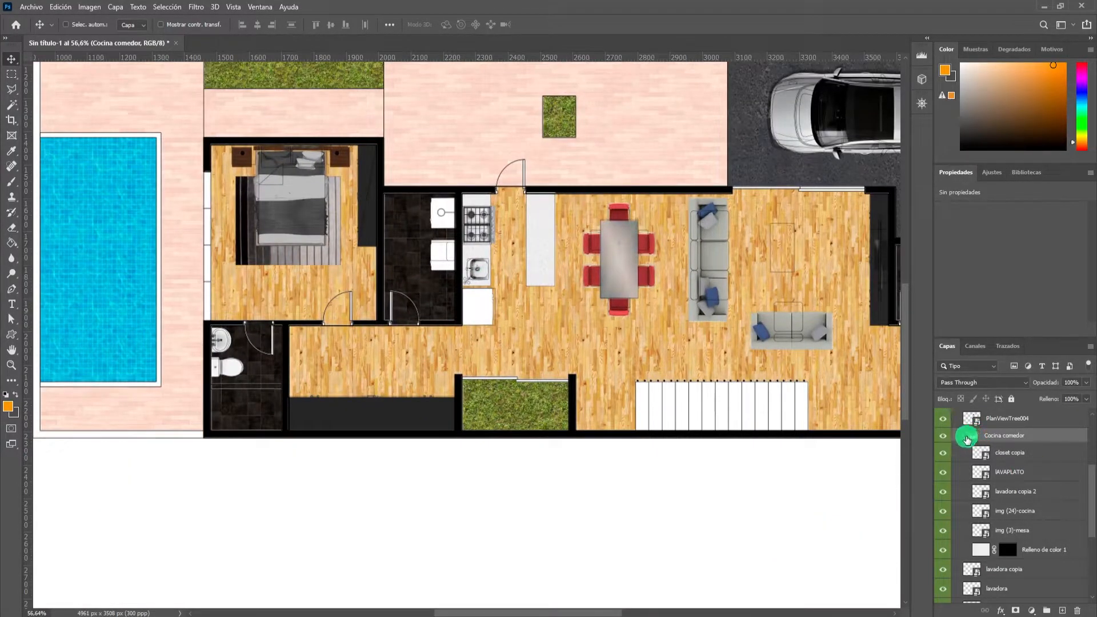
{"action": "left_click", "coordinate": [965, 436]}
Group the lavadora and lavadora copia layers in a new layer group named Lavaado.
{"action": "scroll", "coordinate": [967, 439], "scroll_direction": "down", "scroll_amount": 2}
{"action": "left_click", "coordinate": [1006, 419]}
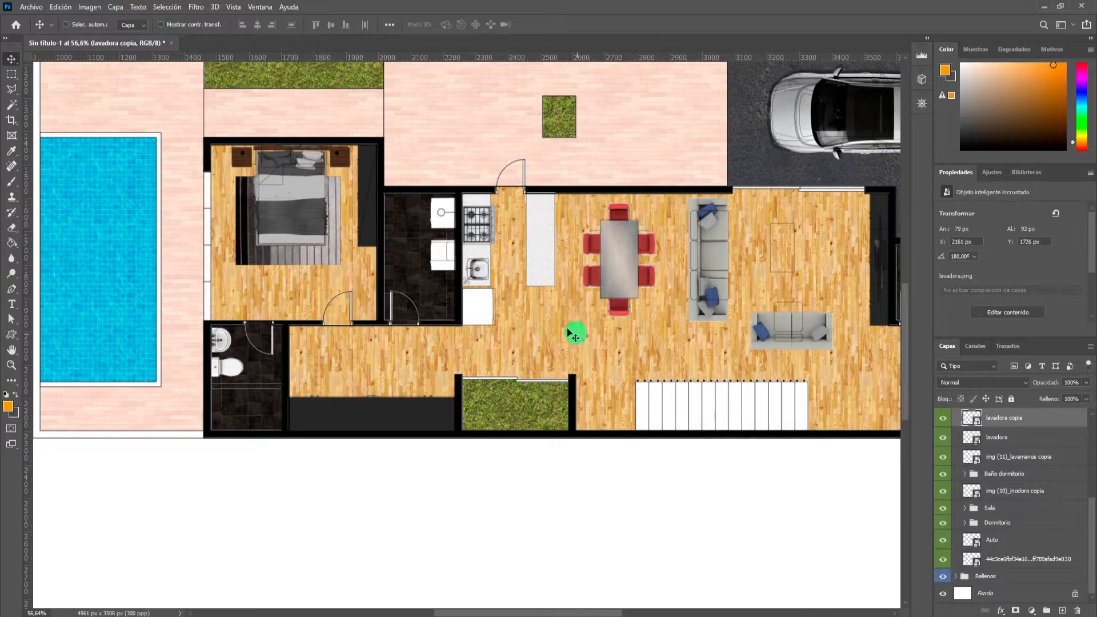
{"action": "scroll", "coordinate": [743, 388], "scroll_direction": "up", "scroll_amount": 1}
{"action": "scroll", "coordinate": [457, 309], "scroll_direction": "up", "scroll_amount": 4}
{"action": "left_click", "coordinate": [1006, 437], "text": "shift"}
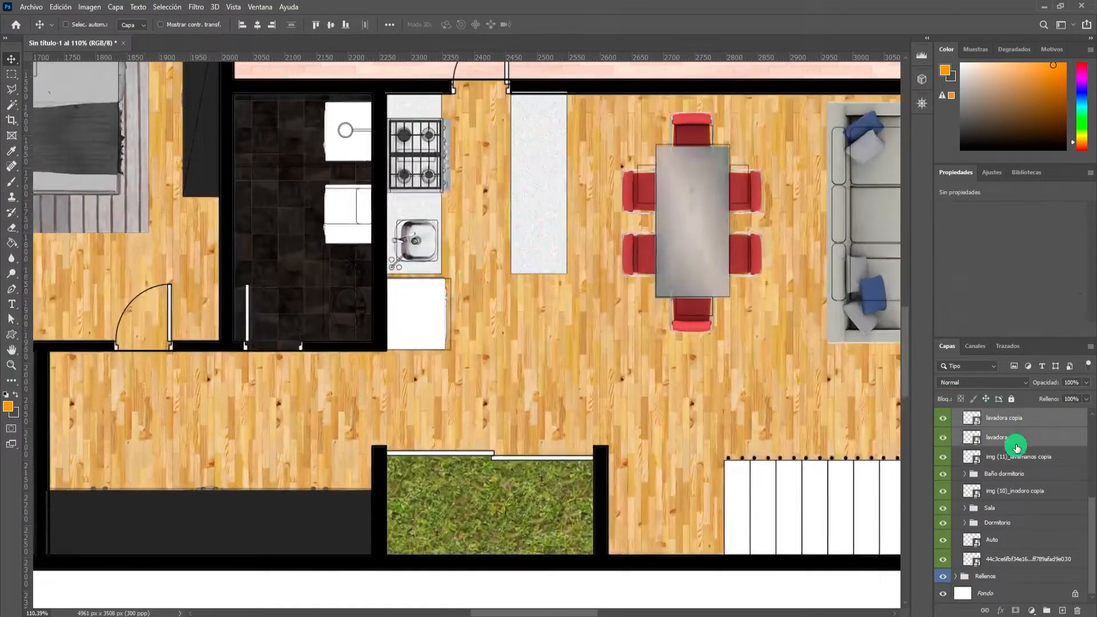
{"action": "left_click", "coordinate": [1046, 610]}
{"action": "double_click", "coordinate": [996, 440]}
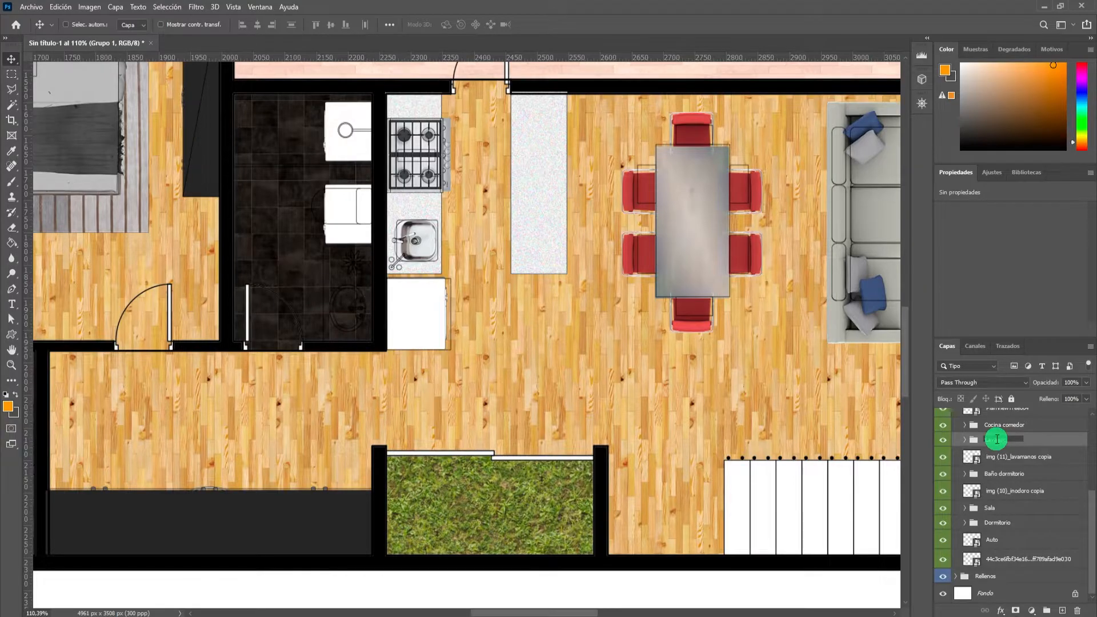
Group the washbasin and toilet layers of the bathroom beside the living room in a new layer group named Baño 2.
{"action": "scroll", "coordinate": [411, 294], "scroll_direction": "down", "scroll_amount": 5}
{"action": "scroll", "coordinate": [651, 334], "scroll_direction": "up", "scroll_amount": 3}
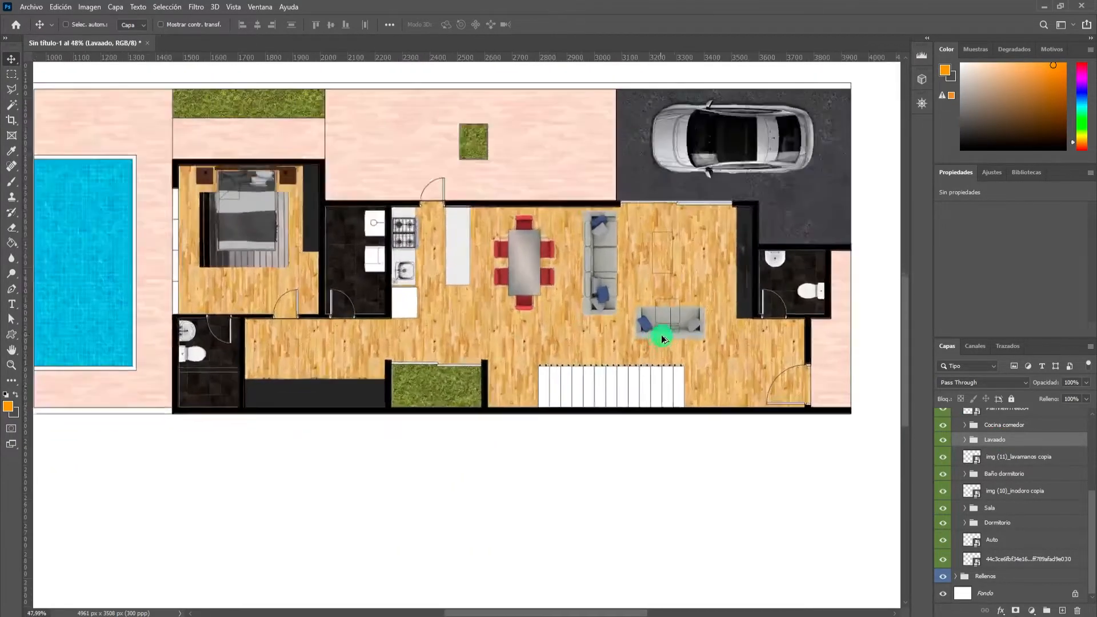
{"action": "scroll", "coordinate": [681, 323], "scroll_direction": "down", "scroll_amount": 3}
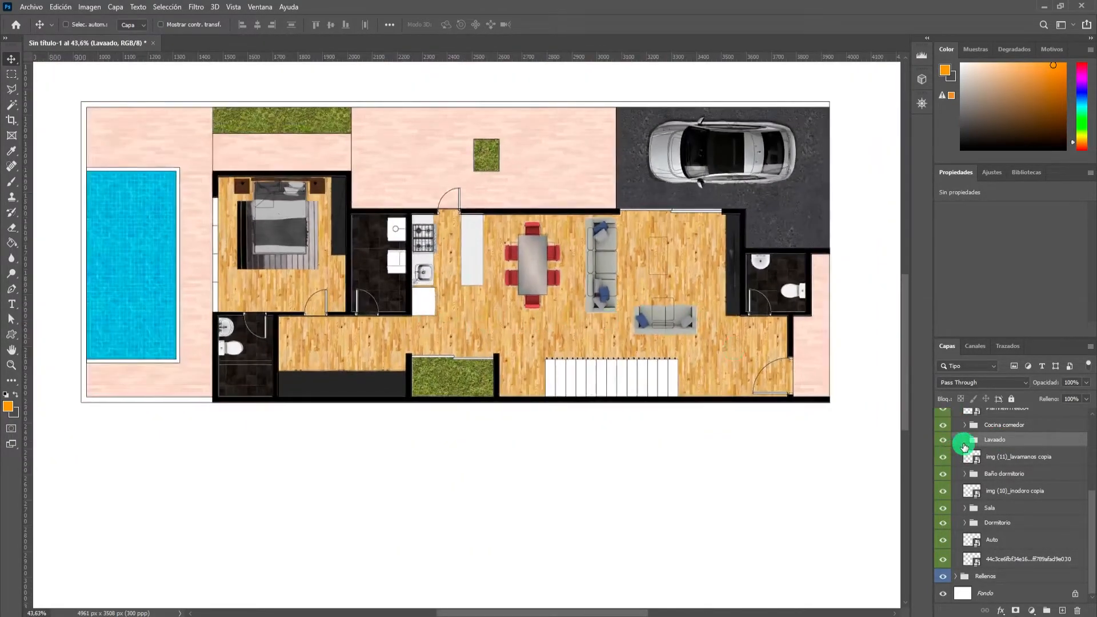
{"action": "left_click", "coordinate": [988, 457]}
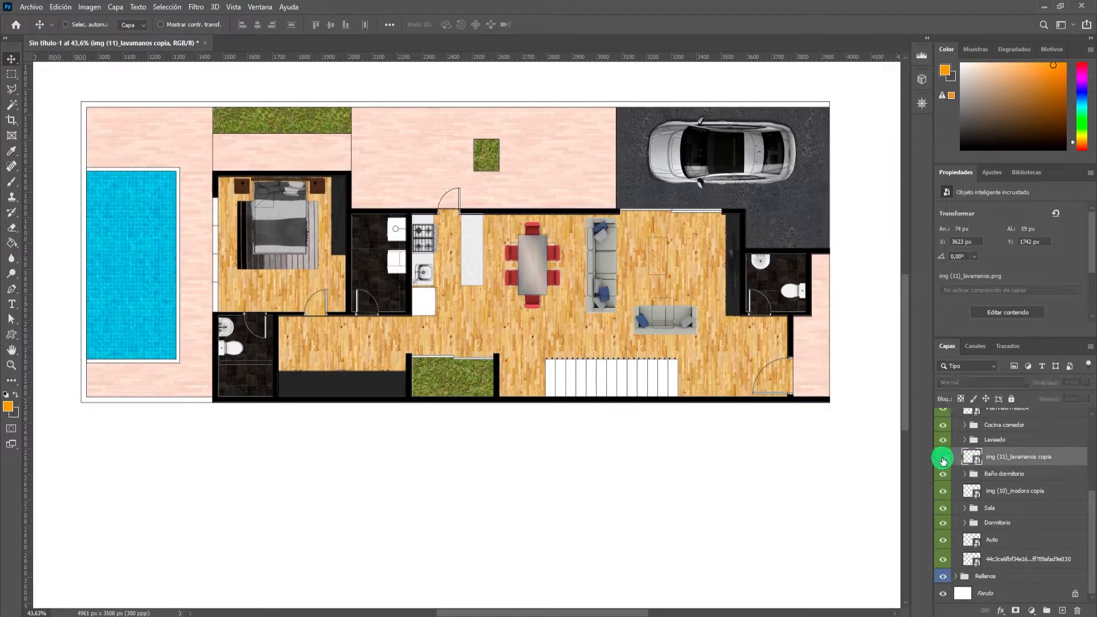
{"action": "scroll", "coordinate": [821, 293], "scroll_direction": "up", "scroll_amount": 3}
{"action": "scroll", "coordinate": [665, 269], "scroll_direction": "down", "scroll_amount": 4}
{"action": "scroll", "coordinate": [845, 257], "scroll_direction": "up", "scroll_amount": 10}
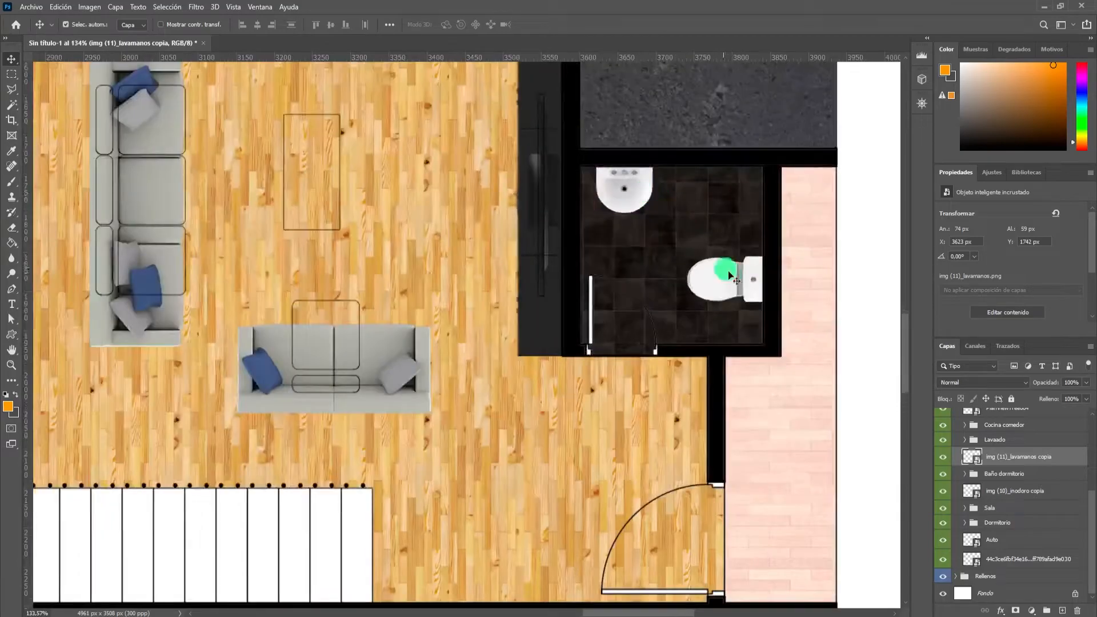
{"action": "left_click", "coordinate": [747, 292], "text": "ctrl+shift"}
{"action": "left_click", "coordinate": [1046, 610]}
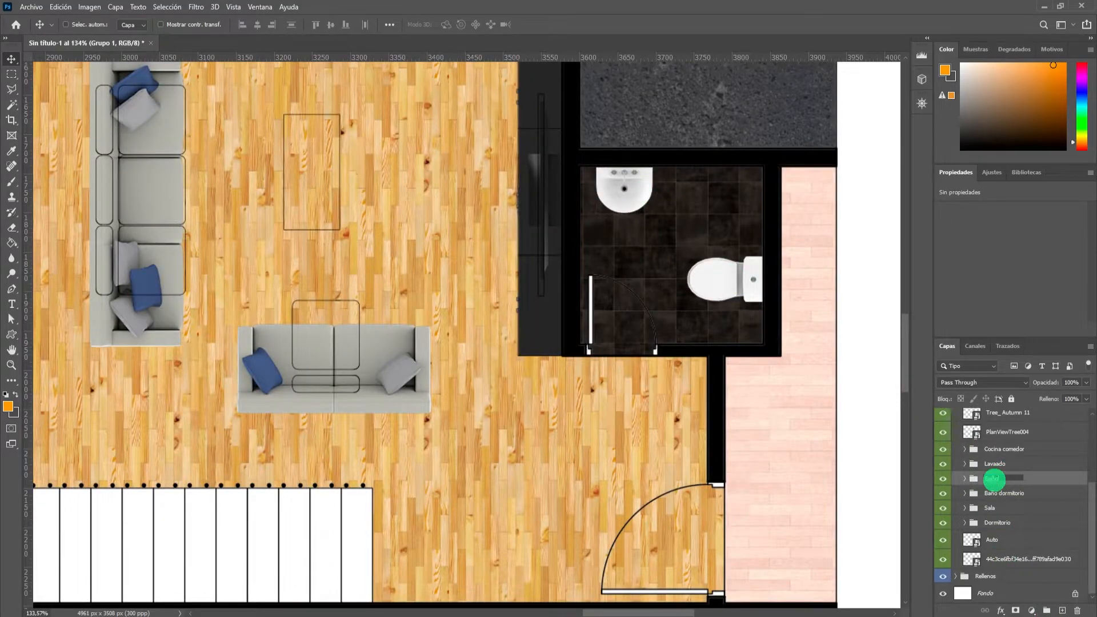
Move the PlanViewTree004 tree from above the plan onto the small square grass bed in the patio.
{"action": "scroll", "coordinate": [1003, 480], "scroll_direction": "up", "scroll_amount": 2}
{"action": "scroll", "coordinate": [1007, 473], "scroll_direction": "up", "scroll_amount": 1}
{"action": "left_click", "coordinate": [1007, 474]}
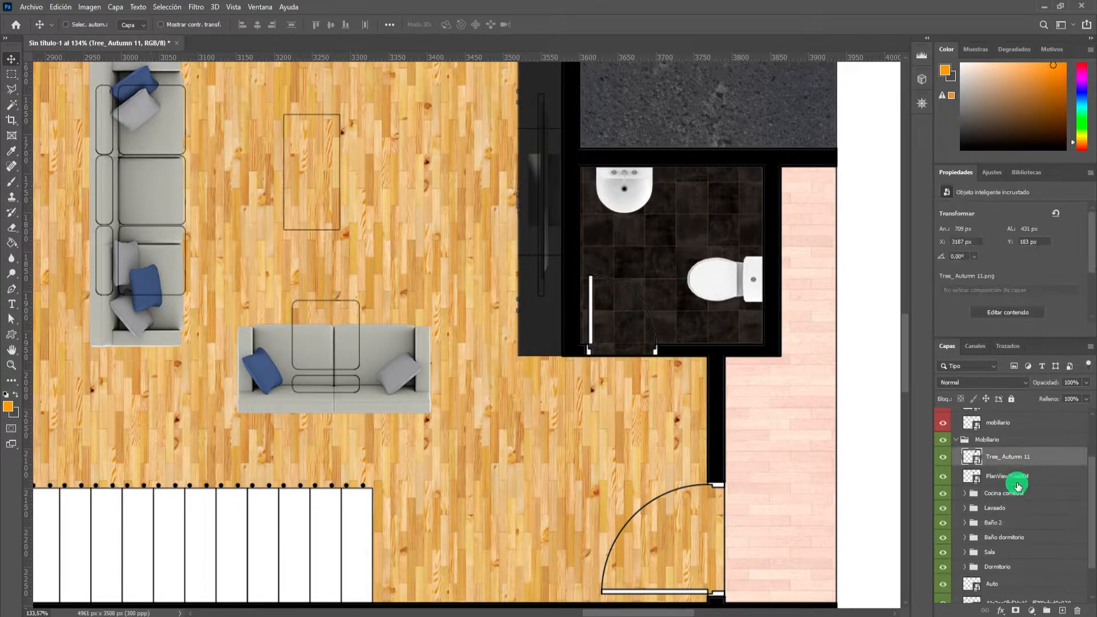
{"action": "scroll", "coordinate": [591, 408], "scroll_direction": "down", "scroll_amount": 5}
{"action": "scroll", "coordinate": [591, 409], "scroll_direction": "down", "scroll_amount": 2}
{"action": "scroll", "coordinate": [821, 460], "scroll_direction": "down", "scroll_amount": 2}
{"action": "scroll", "coordinate": [975, 490], "scroll_direction": "down", "scroll_amount": 2}
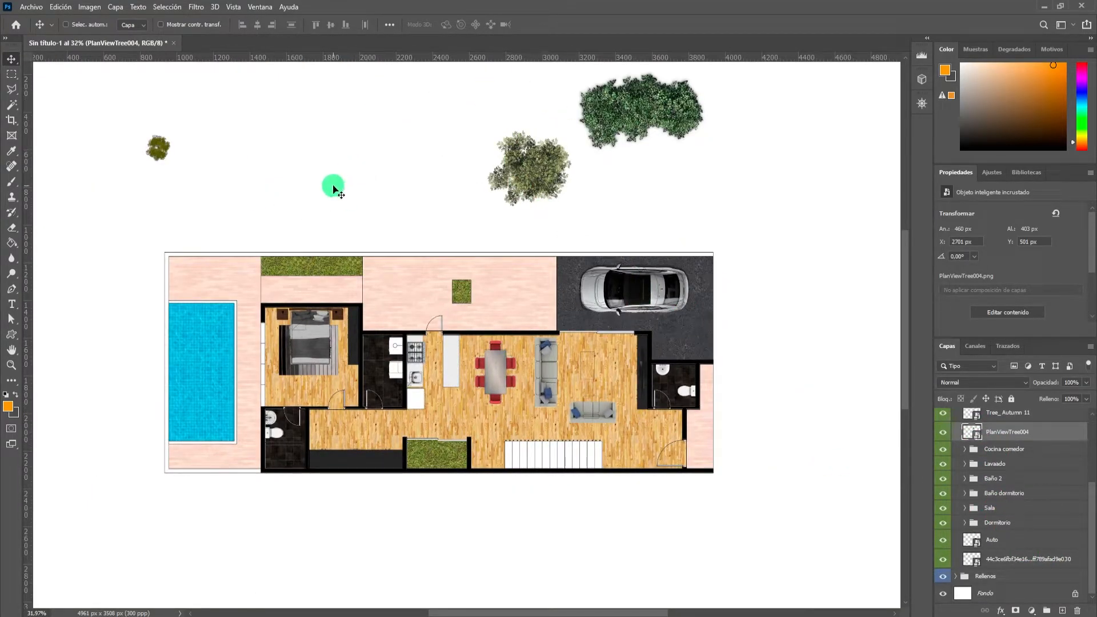
{"action": "scroll", "coordinate": [339, 211], "scroll_direction": "down", "scroll_amount": 1}
{"action": "scroll", "coordinate": [340, 210], "scroll_direction": "up", "scroll_amount": 1}
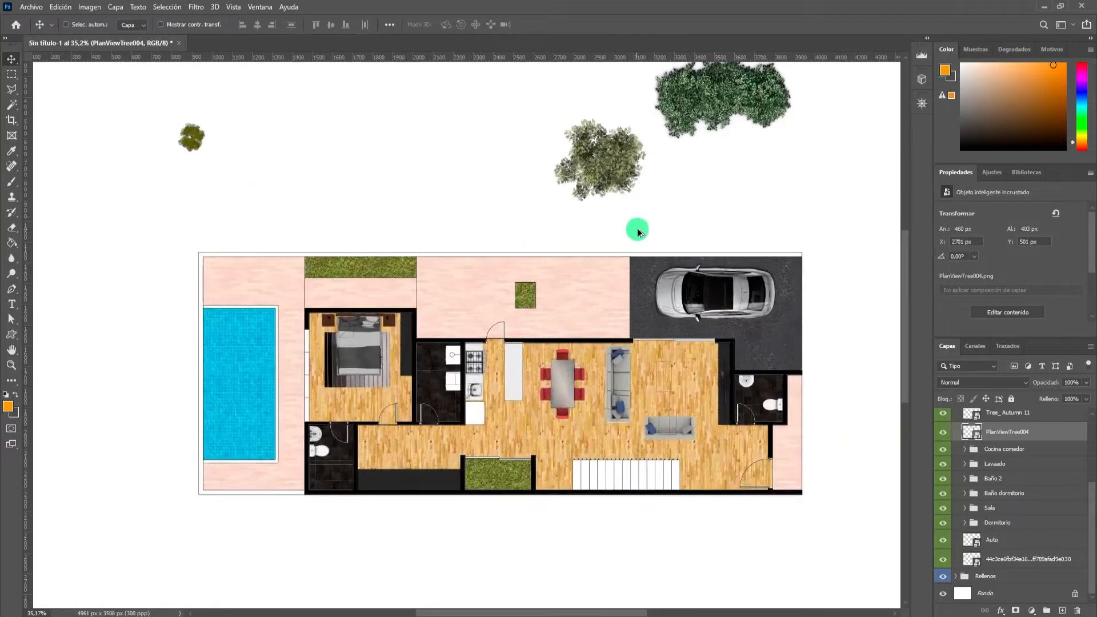
{"action": "left_click", "coordinate": [614, 169], "text": "ctrl"}
{"action": "left_click_drag", "start_coordinate": [616, 170], "coordinate": [541, 303]}
Scale the patio tree down slightly and center it over the square grass bed.
{"action": "scroll", "coordinate": [543, 301], "scroll_direction": "up", "scroll_amount": 2}
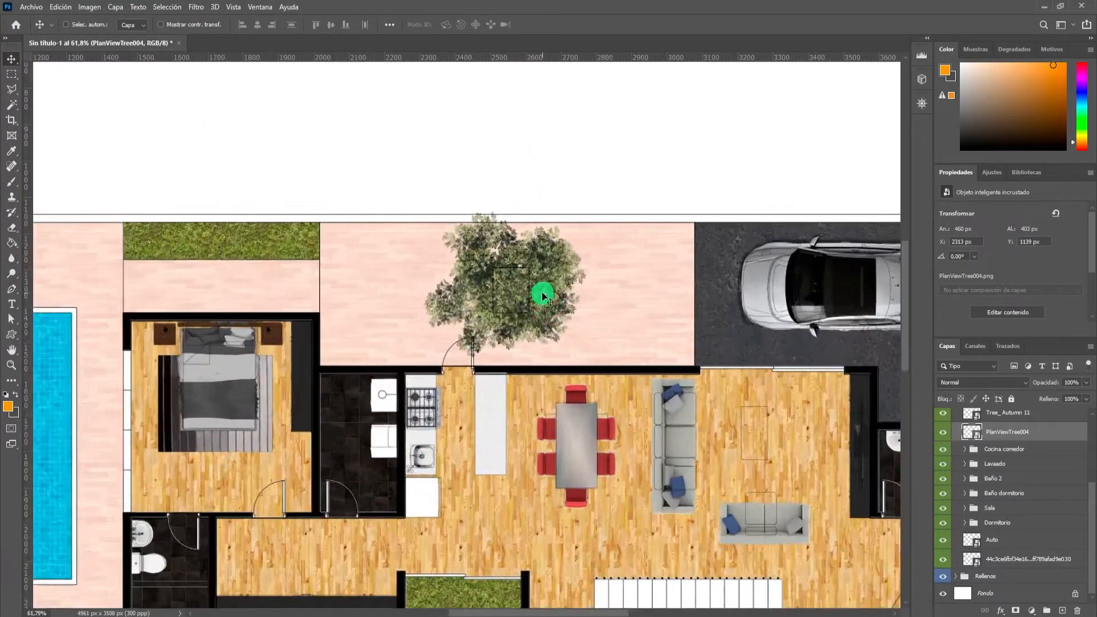
{"action": "key", "text": "ctrl+t"}
{"action": "left_click_drag", "start_coordinate": [591, 212], "coordinate": [581, 223]}
{"action": "left_click_drag", "start_coordinate": [577, 226], "coordinate": [567, 234]}
{"action": "left_click_drag", "start_coordinate": [512, 285], "coordinate": [517, 284]}
{"action": "left_click", "coordinate": [632, 30]}
Move the small bush from above the plan onto the left end of the grass strip above the bedroom.
{"action": "scroll", "coordinate": [563, 149], "scroll_direction": "down", "scroll_amount": 6}
{"action": "scroll", "coordinate": [343, 175], "scroll_direction": "up", "scroll_amount": 2}
{"action": "left_click_drag", "start_coordinate": [218, 175], "coordinate": [299, 276]}
{"action": "scroll", "coordinate": [327, 282], "scroll_direction": "up", "scroll_amount": 5}
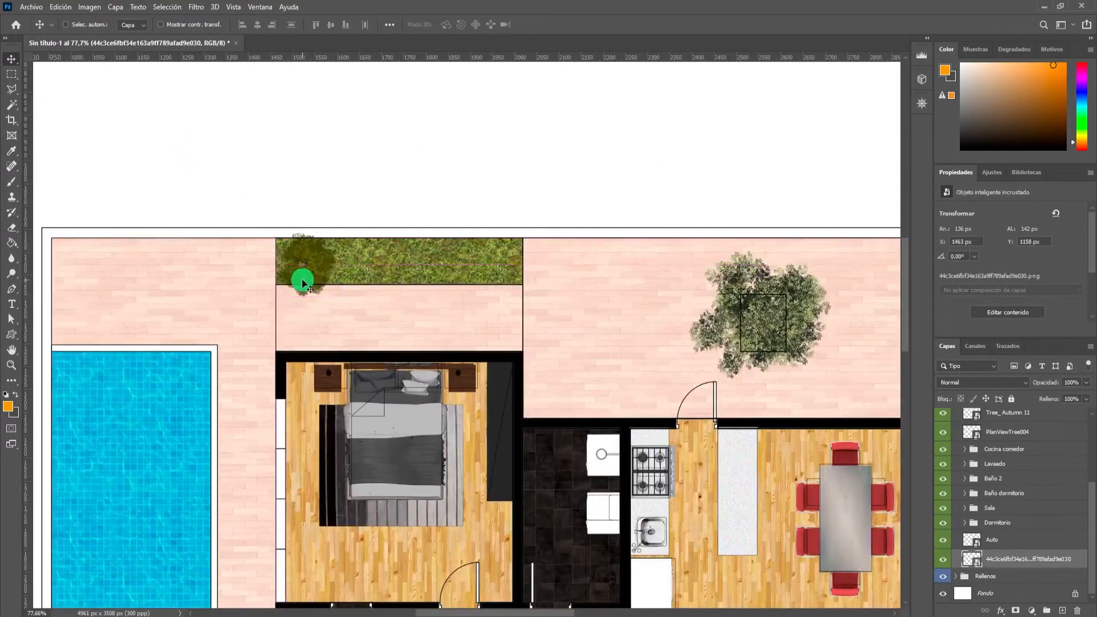
Scale the small tree on the grass strip above the bedroom up to 59.26% and center it over the strip.
{"action": "key", "text": "ctrl+t"}
{"action": "left_click_drag", "start_coordinate": [333, 237], "coordinate": [397, 196]}
{"action": "left_click_drag", "start_coordinate": [323, 268], "coordinate": [407, 264]}
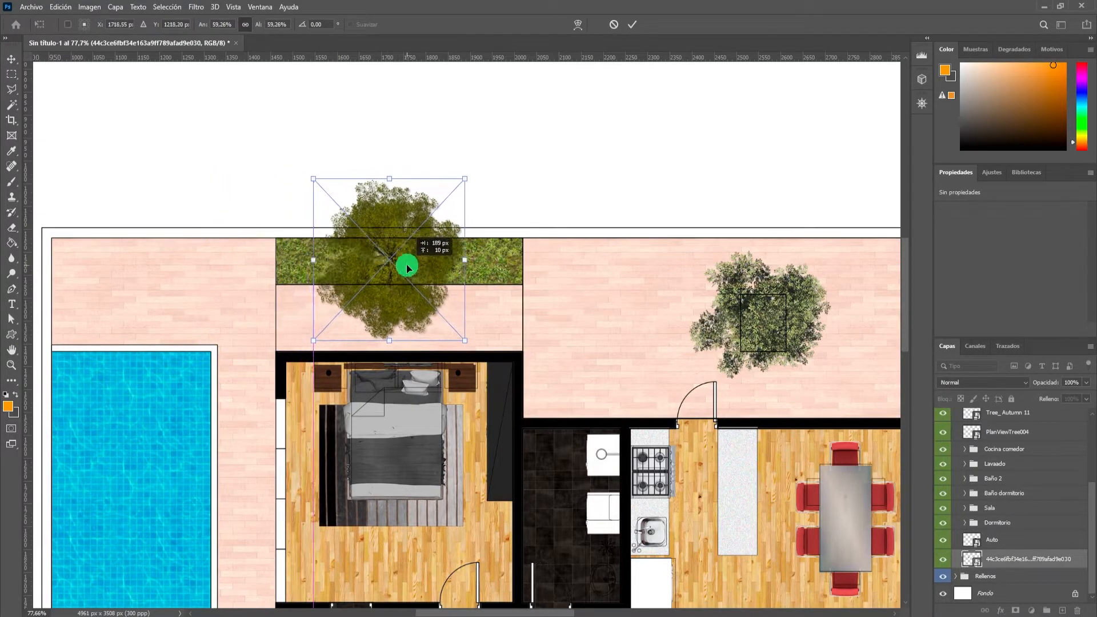
{"action": "scroll", "coordinate": [456, 242], "scroll_direction": "down", "scroll_amount": 4}
{"action": "left_click", "coordinate": [639, 32]}
Scale down the Tree_ Autumn 11 shrub and place it and a copy at the two ends of the grass strip above the bedroom.
{"action": "scroll", "coordinate": [653, 172], "scroll_direction": "down", "scroll_amount": 3}
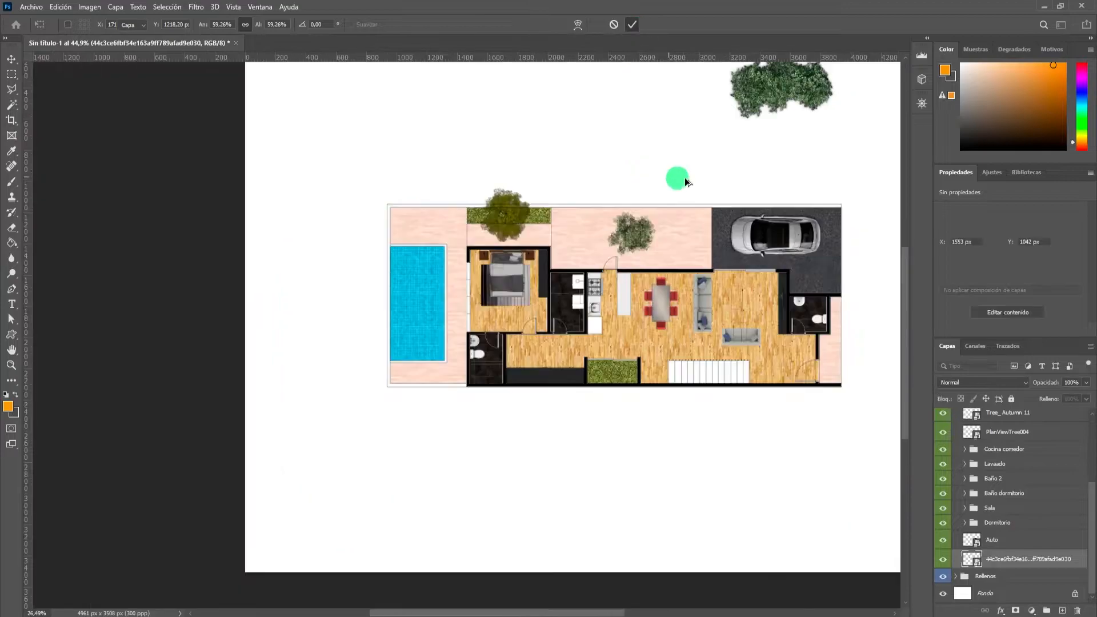
{"action": "left_click", "coordinate": [763, 92], "text": "ctrl"}
{"action": "left_click_drag", "start_coordinate": [763, 92], "coordinate": [566, 176]}
{"action": "scroll", "coordinate": [564, 173], "scroll_direction": "up", "scroll_amount": 3}
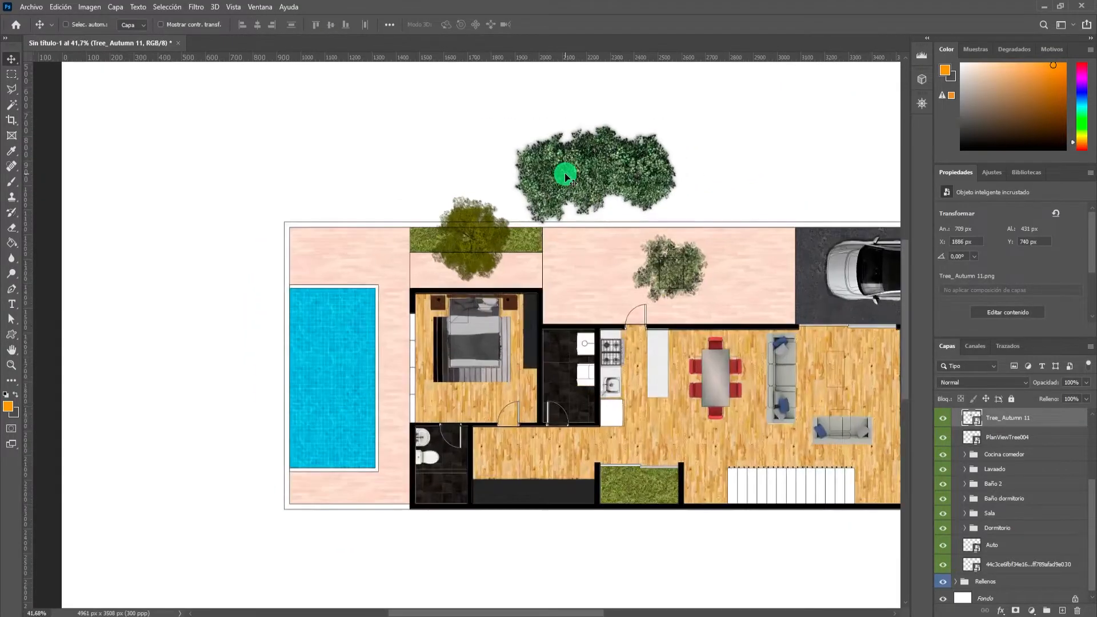
{"action": "key", "text": "ctrl+t"}
{"action": "left_click_drag", "start_coordinate": [688, 110], "coordinate": [383, 239]}
{"action": "left_click", "coordinate": [632, 24]}
{"action": "scroll", "coordinate": [522, 245], "scroll_direction": "up", "scroll_amount": 3}
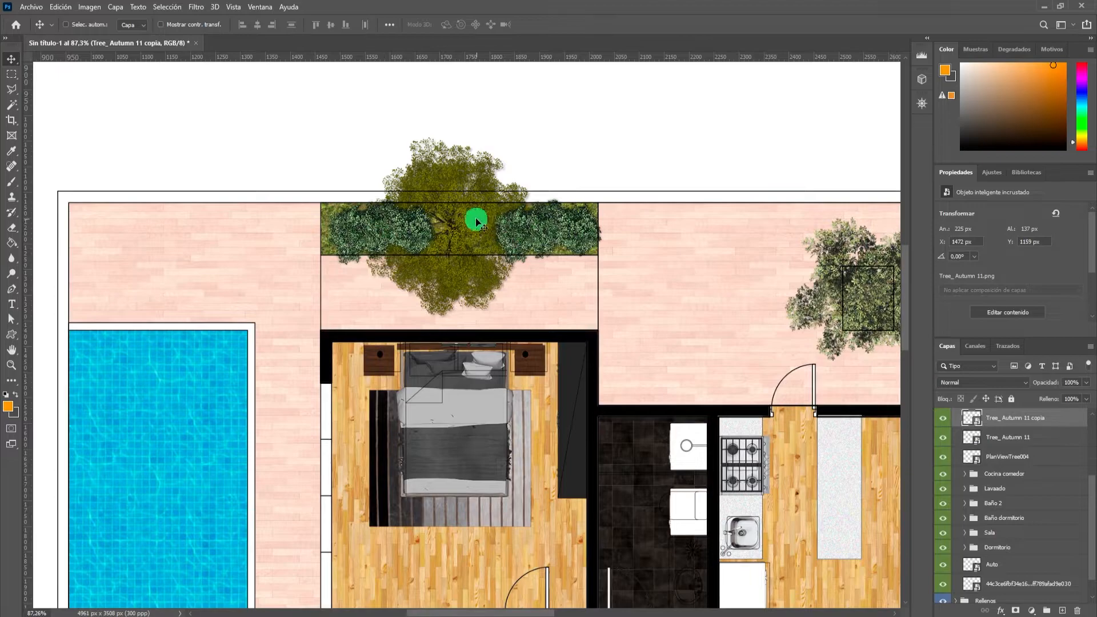
Reorder the grass strip's central tree layer above both Tree_ Autumn 11 shrub layers inside the Mobiliario group.
{"action": "left_click", "coordinate": [490, 240], "text": "ctrl"}
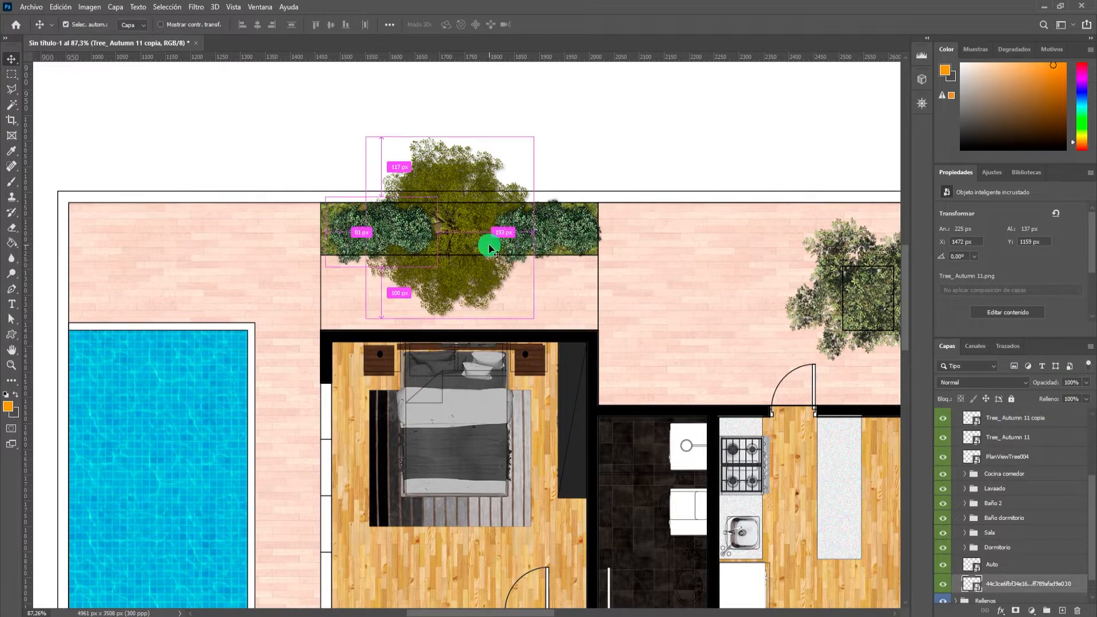
{"action": "left_click_drag", "start_coordinate": [1011, 583], "coordinate": [1033, 578]}
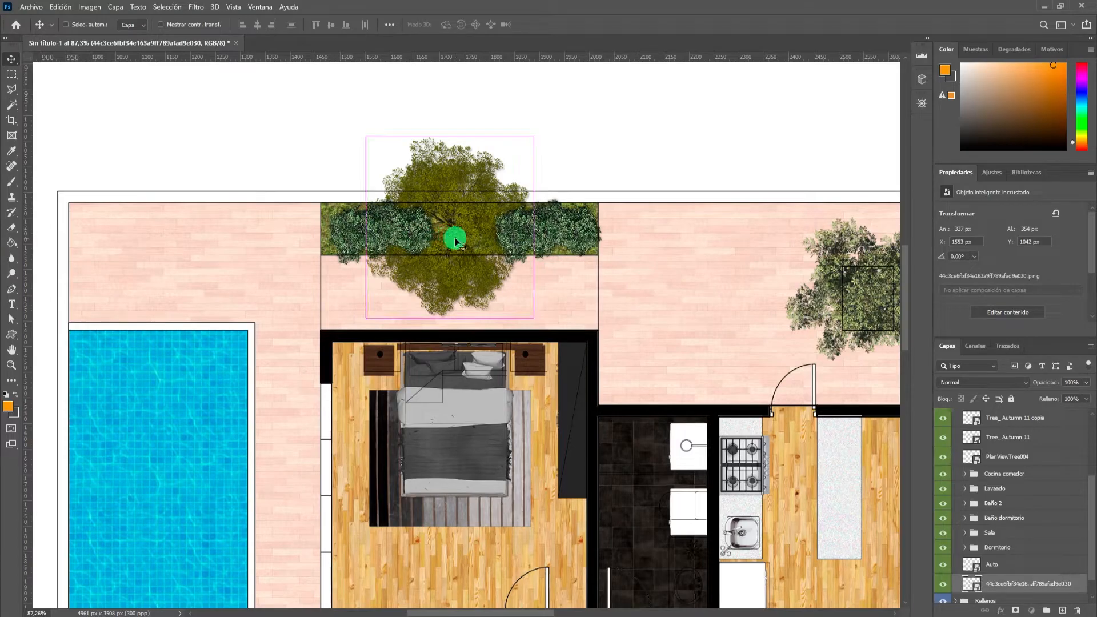
{"action": "left_click_drag", "start_coordinate": [1030, 592], "coordinate": [1021, 447]}
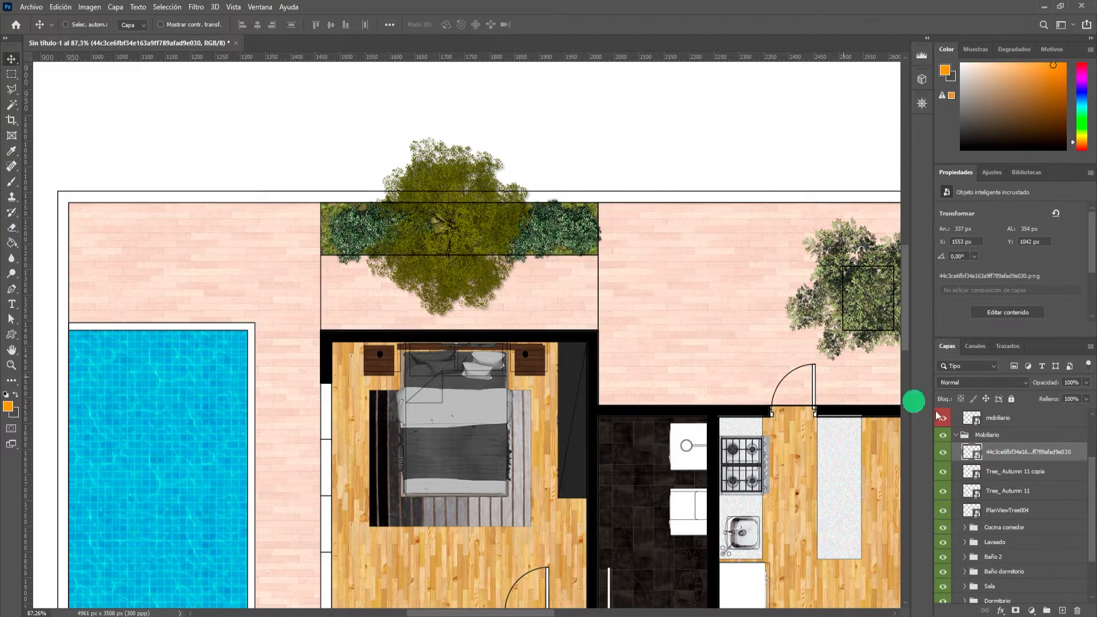
Group the patio tree, both shrubs and the grass strip's tree in a new layer group named Vegetacion.
{"action": "left_click", "coordinate": [861, 293], "text": "ctrl"}
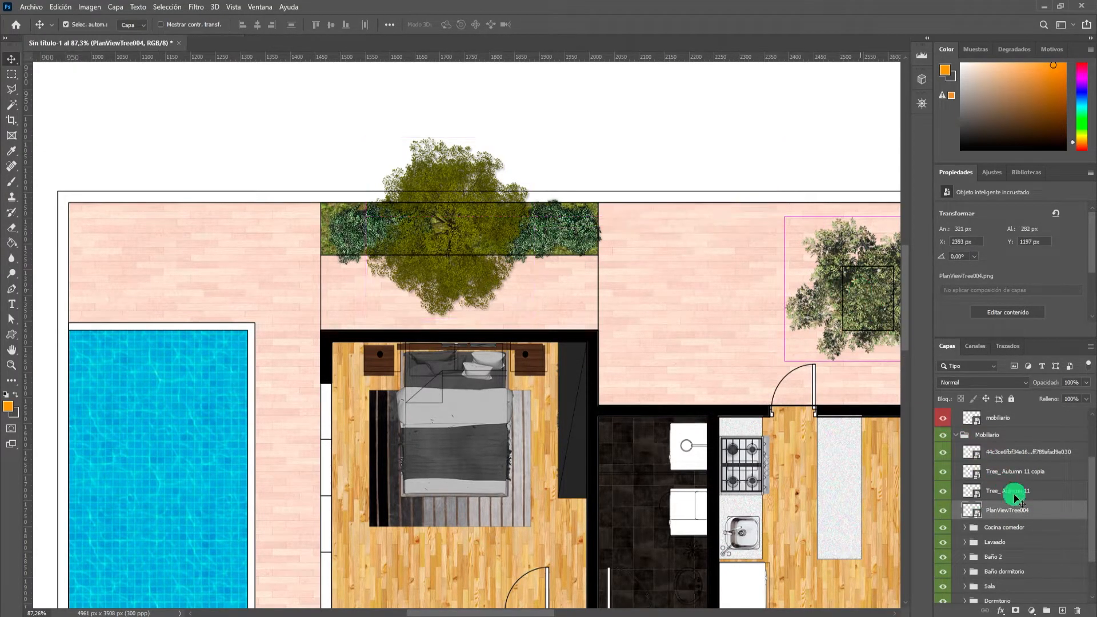
{"action": "left_click", "coordinate": [1006, 452], "text": "shift"}
{"action": "left_click", "coordinate": [1050, 613]}
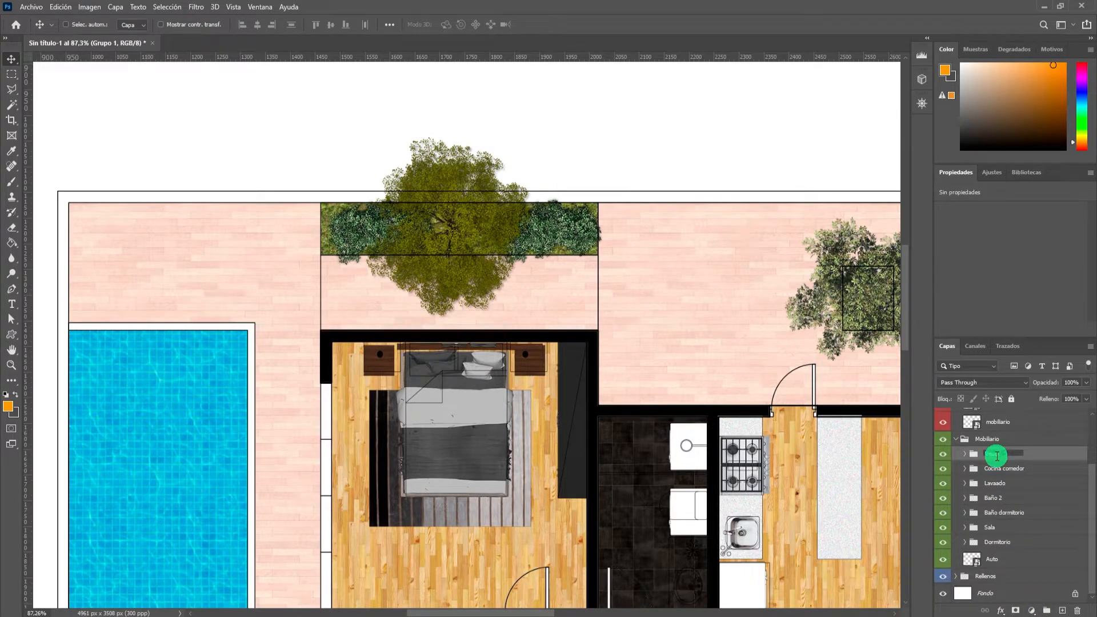
{"action": "key", "text": "Return"}
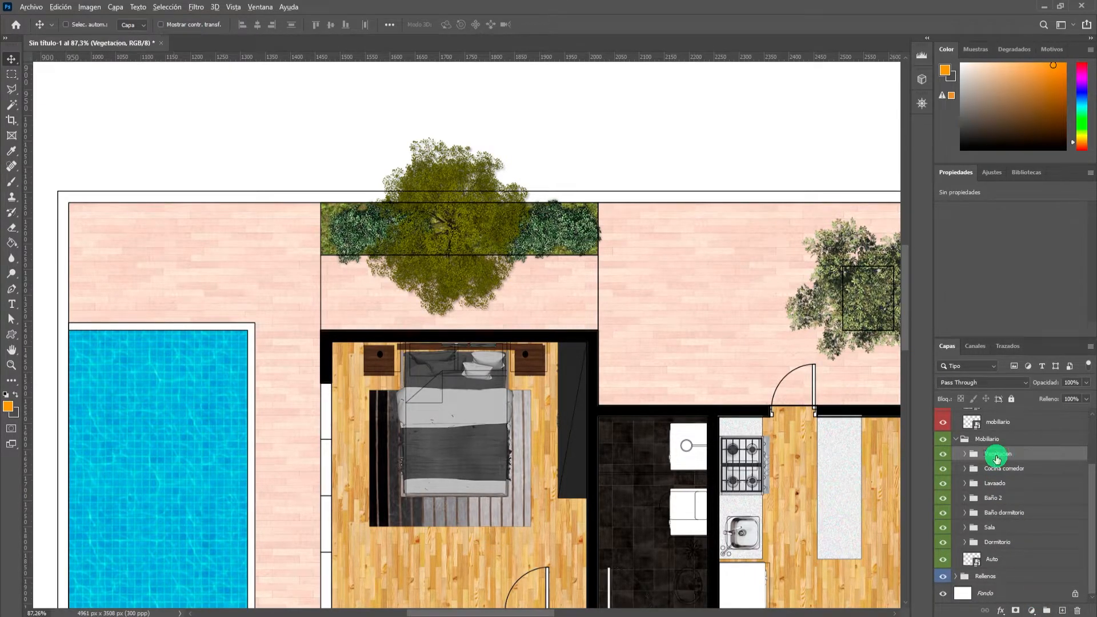
Examine the furnished and planted floor plan, both as a whole sheet and up close.
{"action": "scroll", "coordinate": [663, 236], "scroll_direction": "down", "scroll_amount": 5}
{"action": "scroll", "coordinate": [581, 310], "scroll_direction": "up", "scroll_amount": 3}
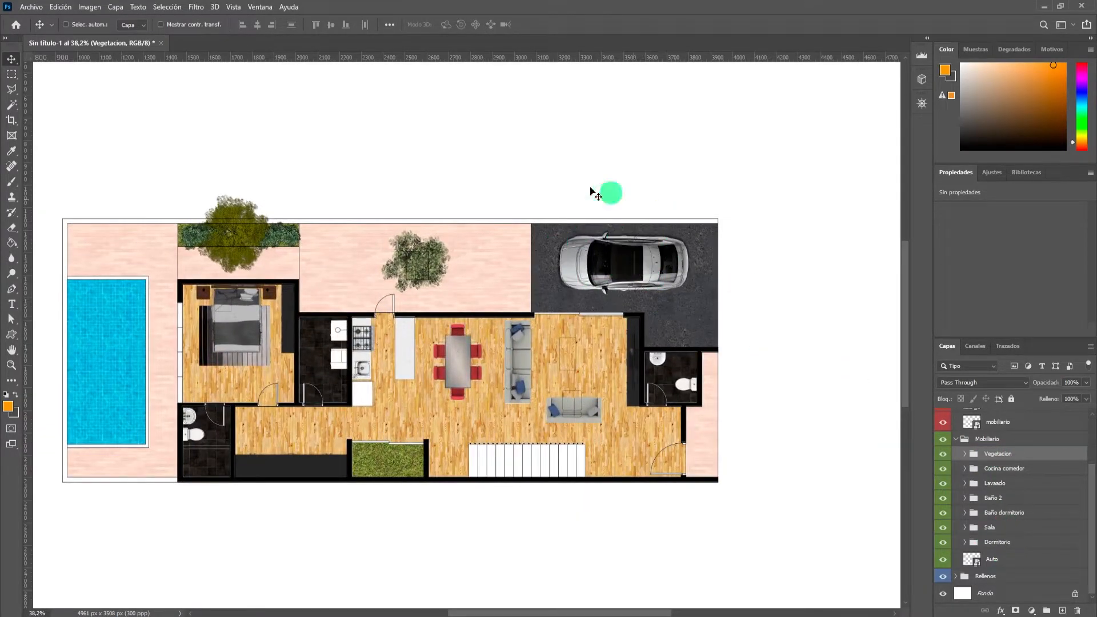
{"action": "scroll", "coordinate": [587, 220], "scroll_direction": "down", "scroll_amount": 3}
{"action": "scroll", "coordinate": [485, 273], "scroll_direction": "up", "scroll_amount": 3}
{"action": "scroll", "coordinate": [480, 276], "scroll_direction": "down", "scroll_amount": 3}
{"action": "scroll", "coordinate": [575, 328], "scroll_direction": "down", "scroll_amount": 2}
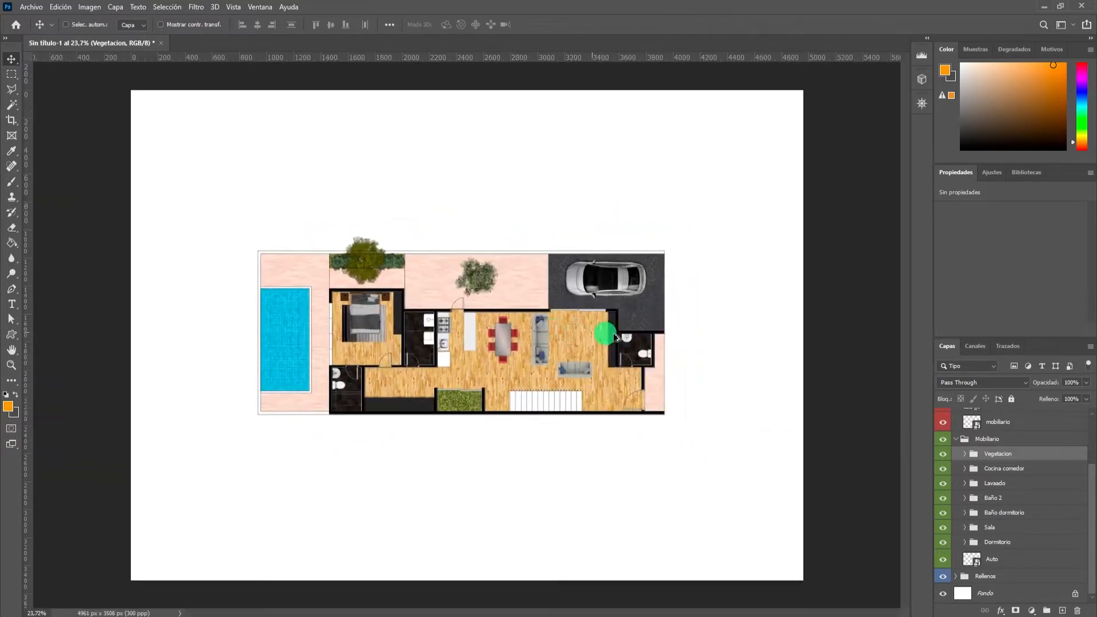
{"action": "scroll", "coordinate": [554, 304], "scroll_direction": "up", "scroll_amount": 3}
{"action": "scroll", "coordinate": [458, 306], "scroll_direction": "down", "scroll_amount": 2}
{"action": "scroll", "coordinate": [451, 318], "scroll_direction": "up", "scroll_amount": 3}
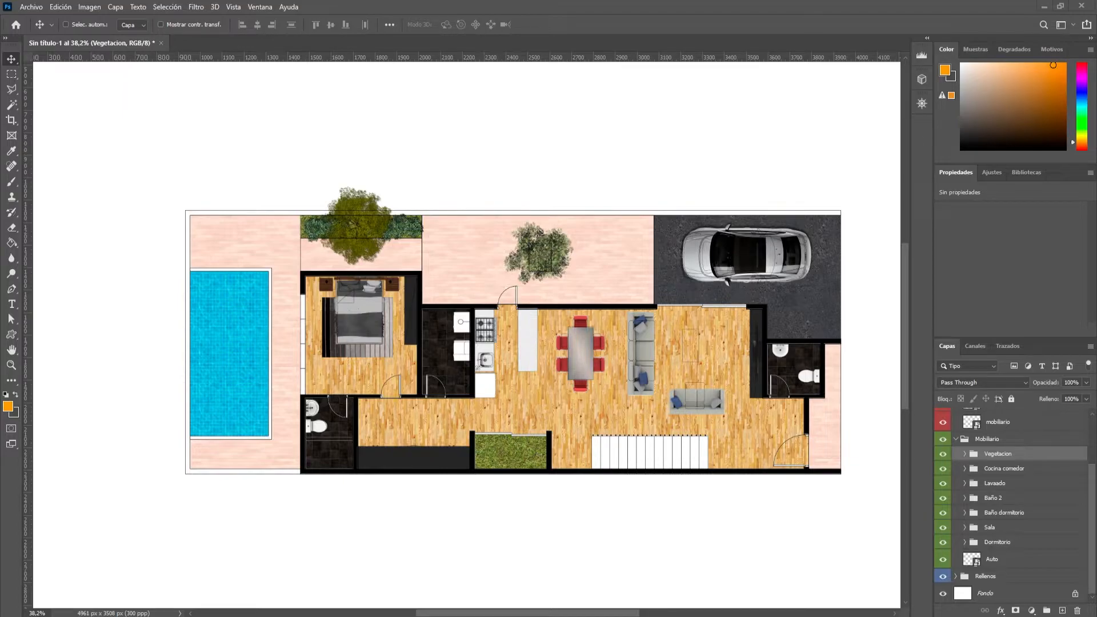
{"action": "scroll", "coordinate": [621, 370], "scroll_direction": "down", "scroll_amount": 3}
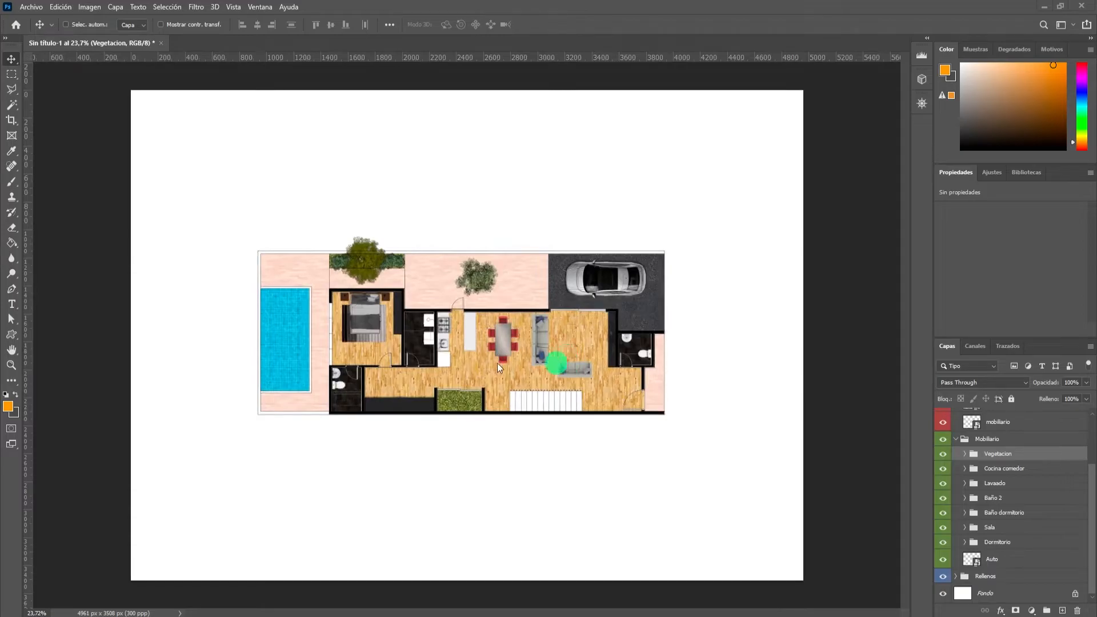
{"action": "scroll", "coordinate": [567, 364], "scroll_direction": "up", "scroll_amount": 2}
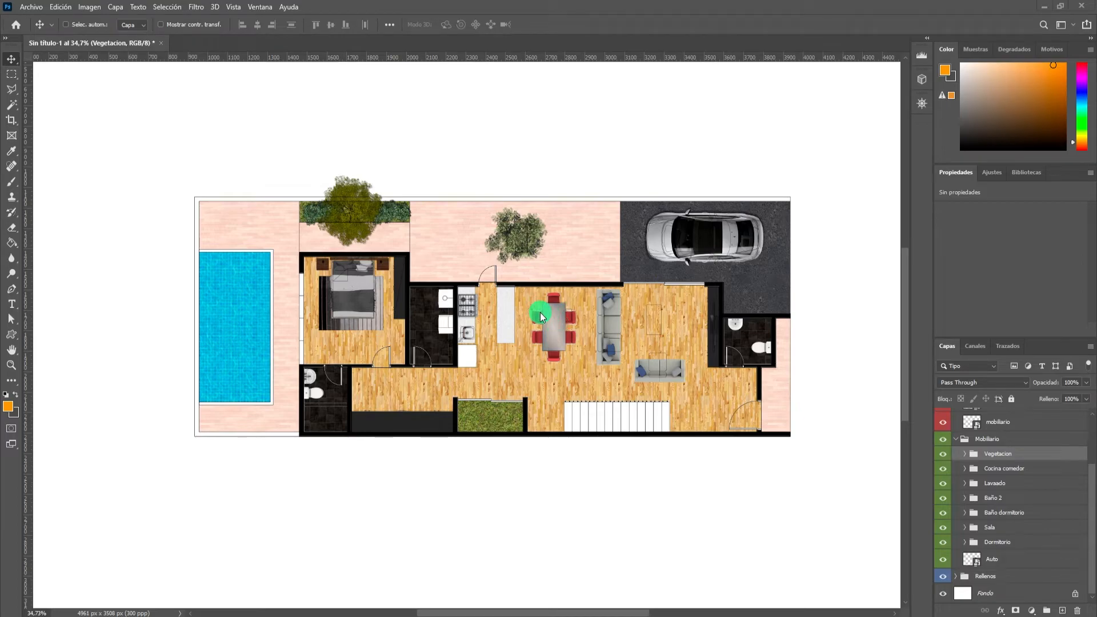
Add a Brightness/Contrast adjustment layer directly above the interior wood floor layer, Madera inte.
{"action": "scroll", "coordinate": [498, 373], "scroll_direction": "up", "scroll_amount": 4}
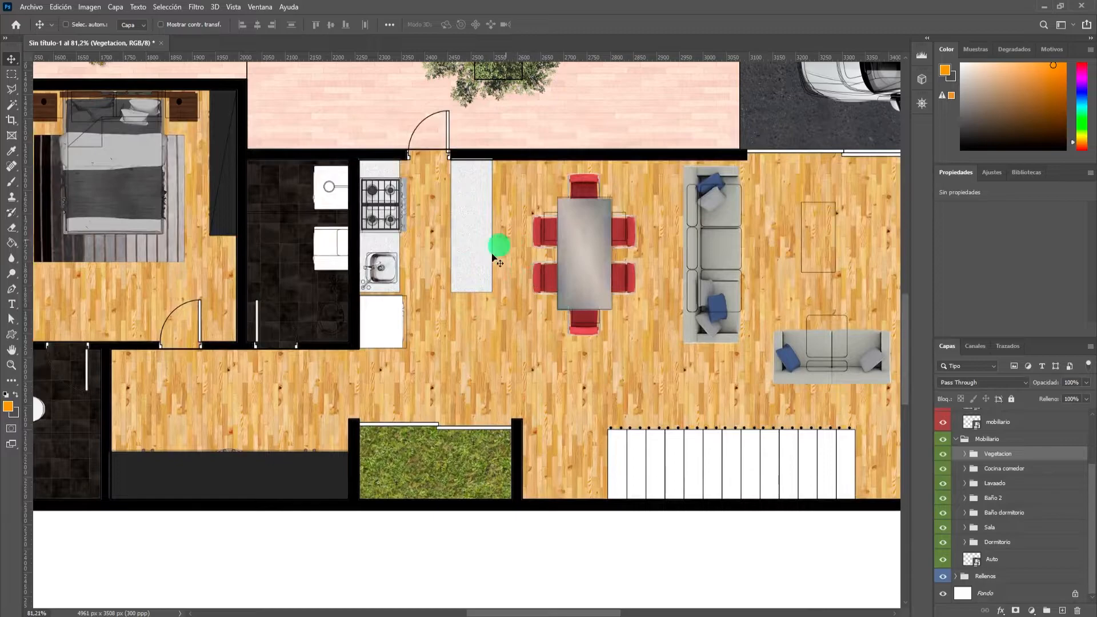
{"action": "key", "text": "ctrl"}
{"action": "key", "text": "ctrl"}
{"action": "left_click", "coordinate": [554, 380], "text": "ctrl"}
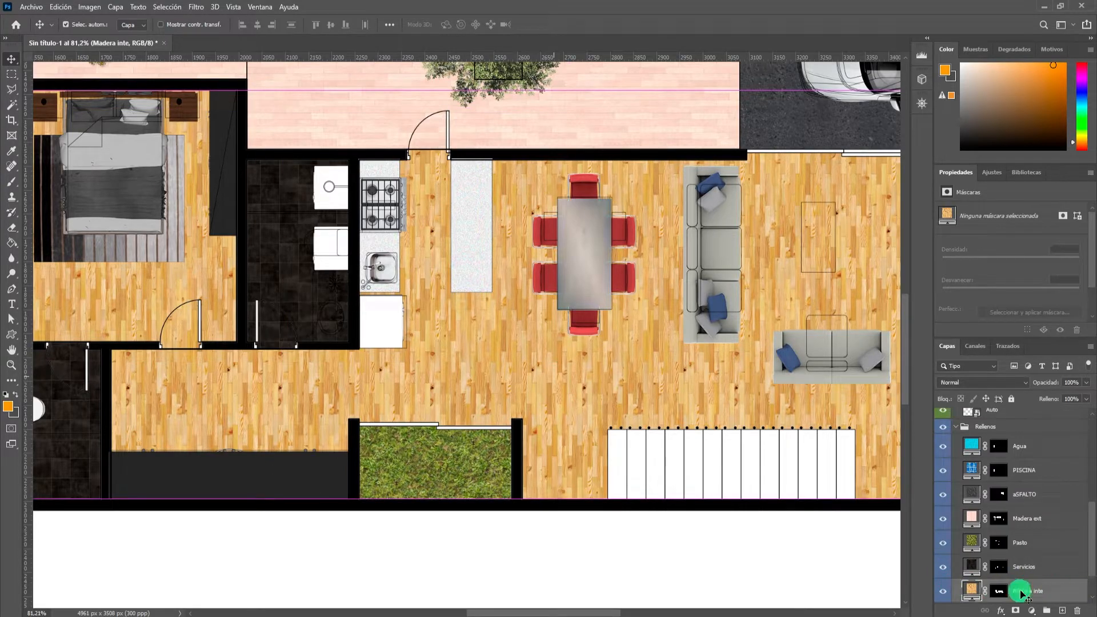
{"action": "scroll", "coordinate": [1037, 566], "scroll_direction": "down", "scroll_amount": 1}
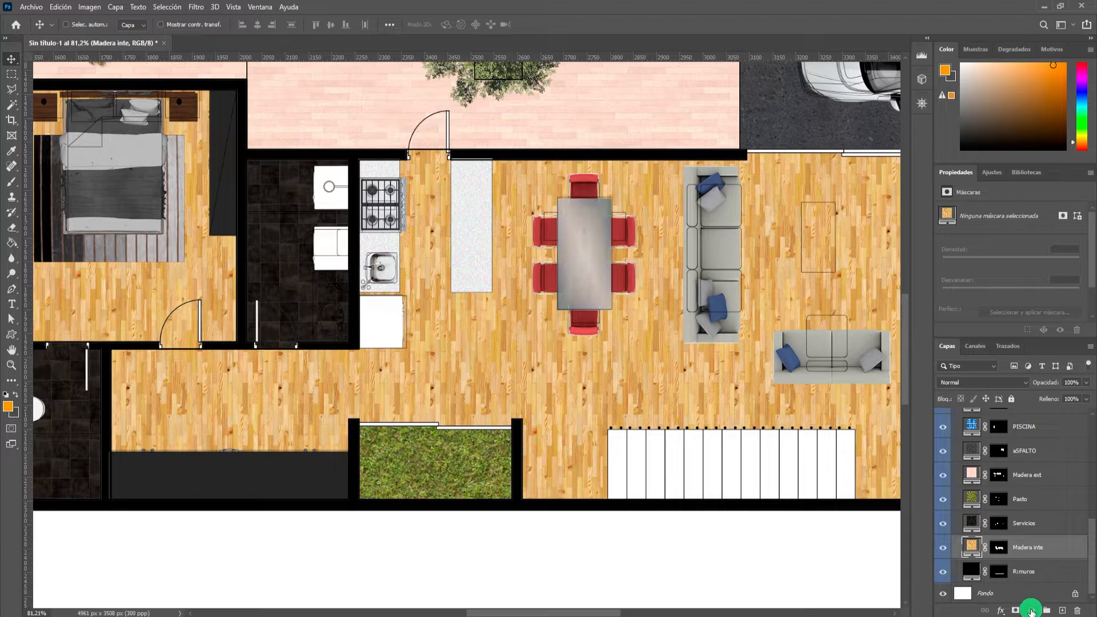
{"action": "left_click", "coordinate": [1032, 612]}
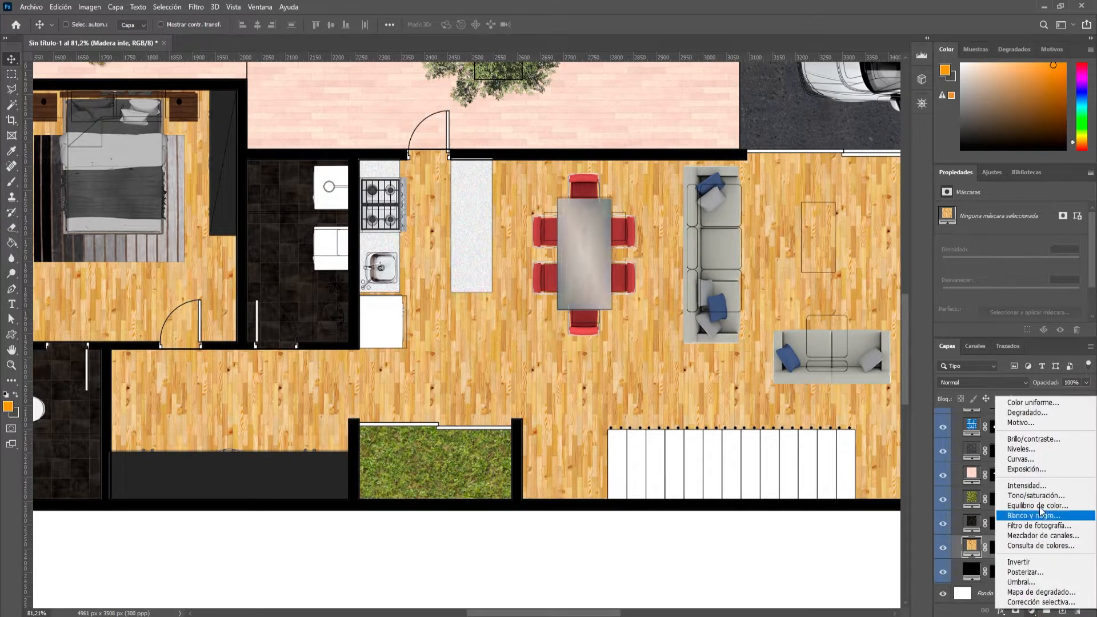
{"action": "left_click", "coordinate": [1045, 440]}
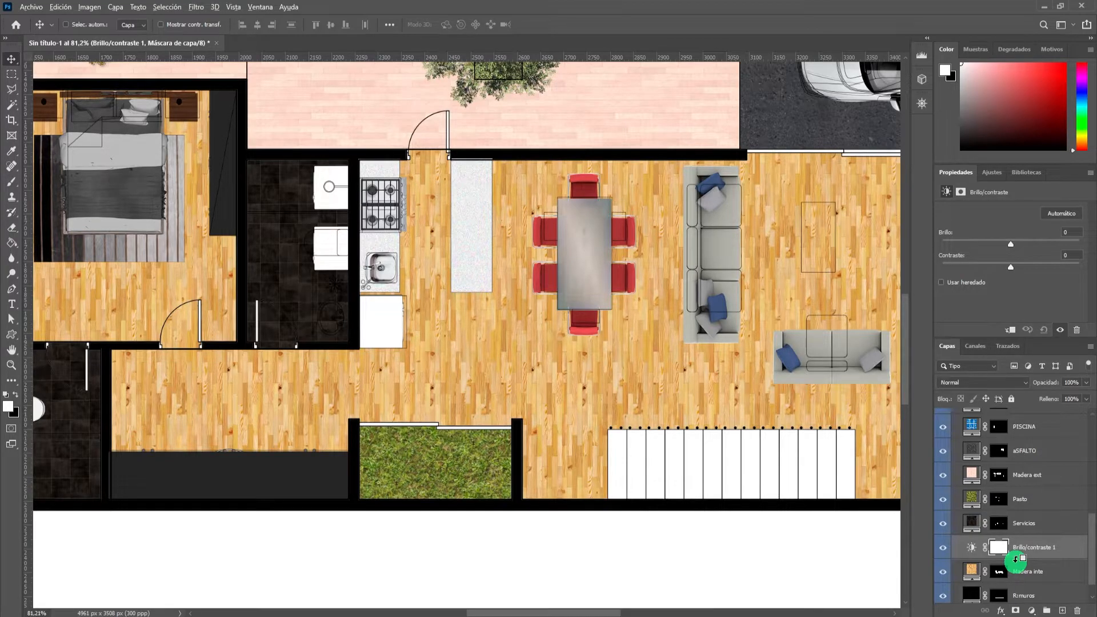
Clip the Brightness/Contrast adjustment to the Madera inte layer so it affects only the interior wood floor.
{"action": "scroll", "coordinate": [1015, 560], "scroll_direction": "down", "scroll_amount": 2}
{"action": "left_click", "coordinate": [1015, 561]}
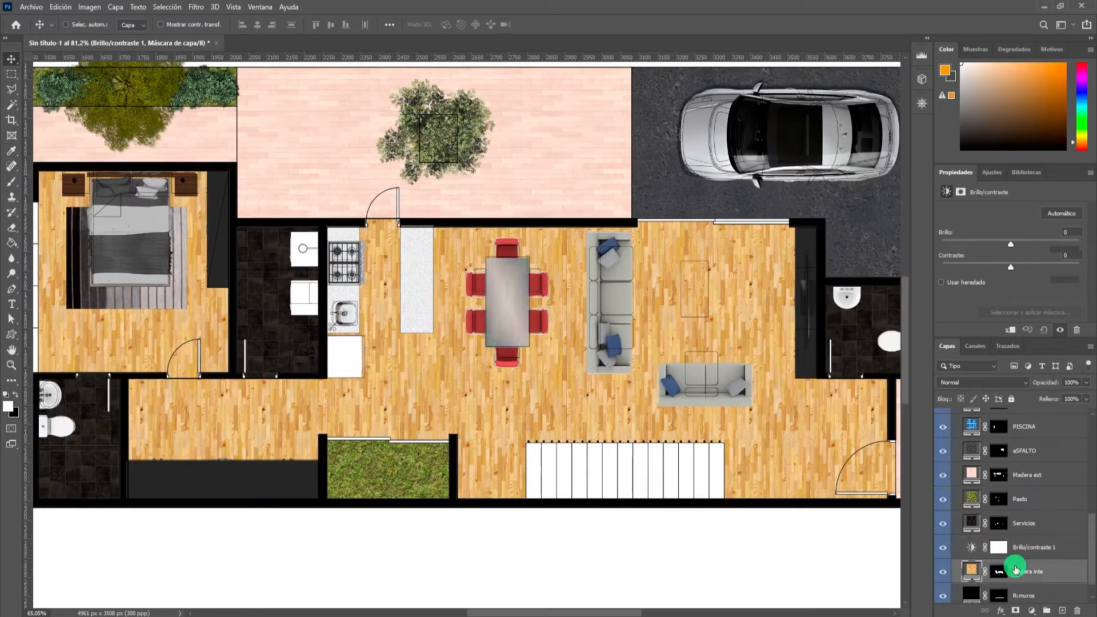
{"action": "left_click", "coordinate": [1023, 559], "text": "alt"}
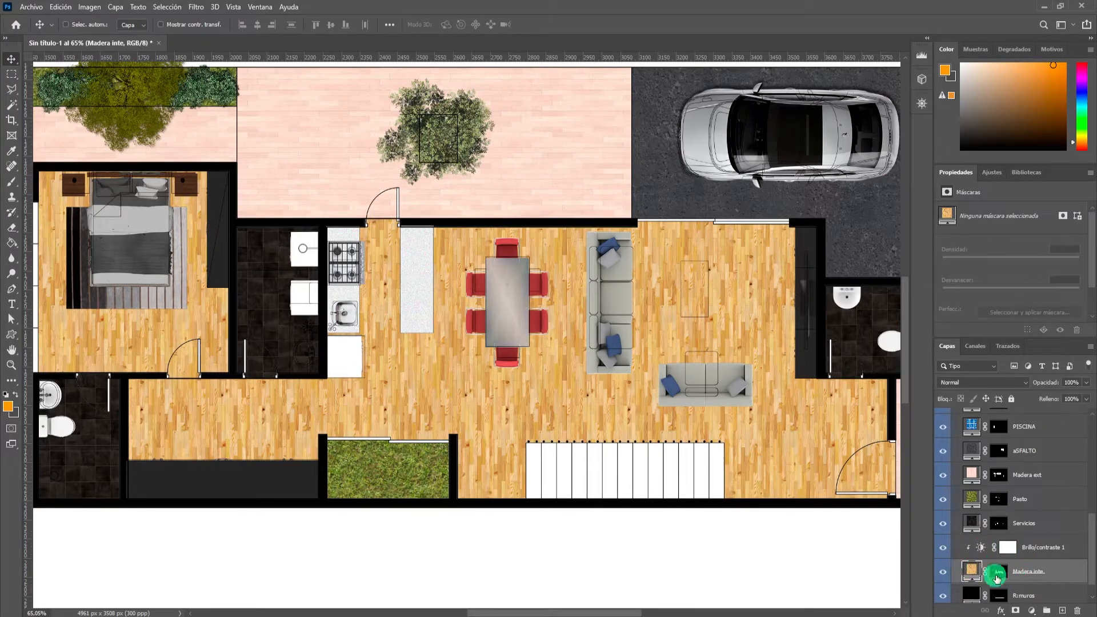
{"action": "scroll", "coordinate": [587, 433], "scroll_direction": "down", "scroll_amount": 3}
{"action": "scroll", "coordinate": [531, 407], "scroll_direction": "up", "scroll_amount": 3}
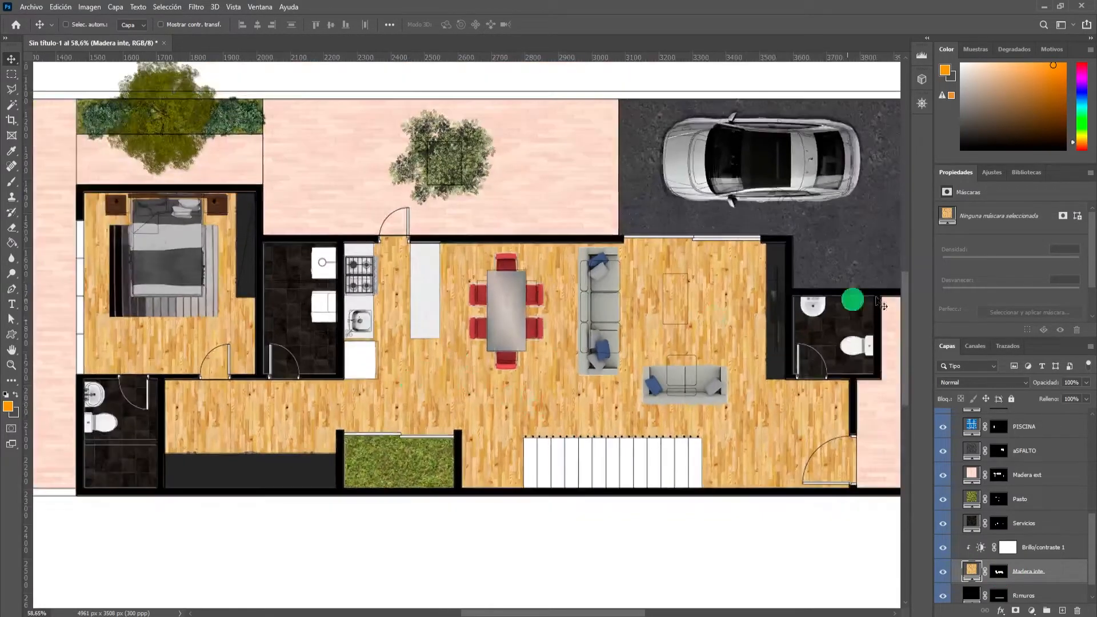
Set the interior wood floor's Brightness/Contrast adjustment to brightness -7 and contrast -6.
{"action": "left_click", "coordinate": [982, 548]}
{"action": "left_click_drag", "start_coordinate": [1012, 249], "coordinate": [1010, 273]}
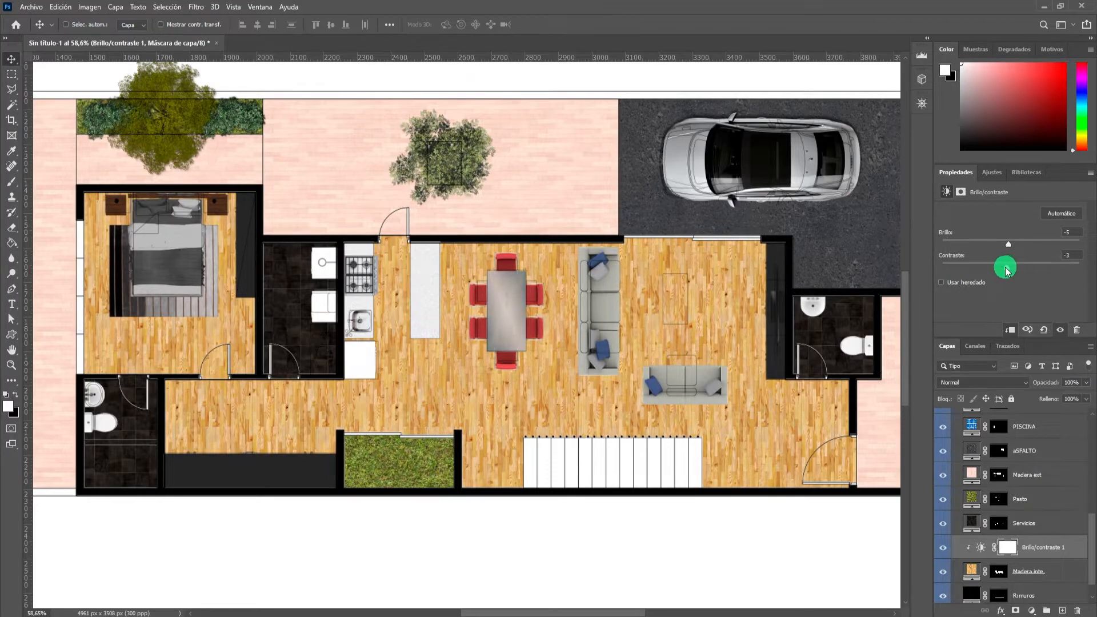
{"action": "left_click_drag", "start_coordinate": [1015, 268], "coordinate": [1012, 243]}
{"action": "left_click_drag", "start_coordinate": [1009, 247], "coordinate": [1006, 273]}
{"action": "scroll", "coordinate": [594, 335], "scroll_direction": "down", "scroll_amount": 6}
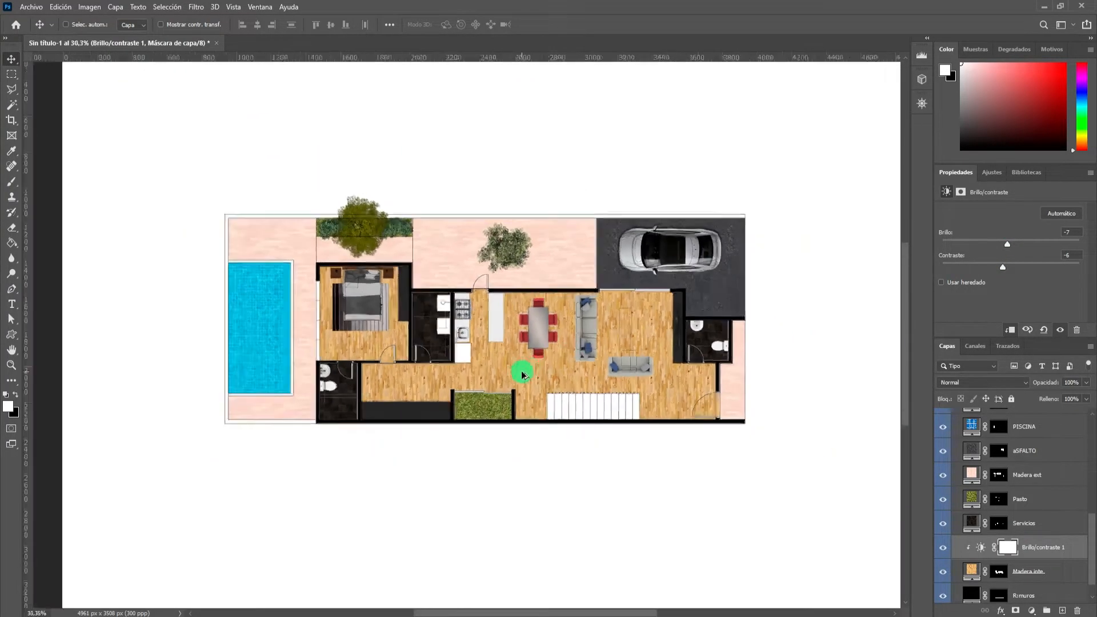
{"action": "scroll", "coordinate": [522, 371], "scroll_direction": "up", "scroll_amount": 6}
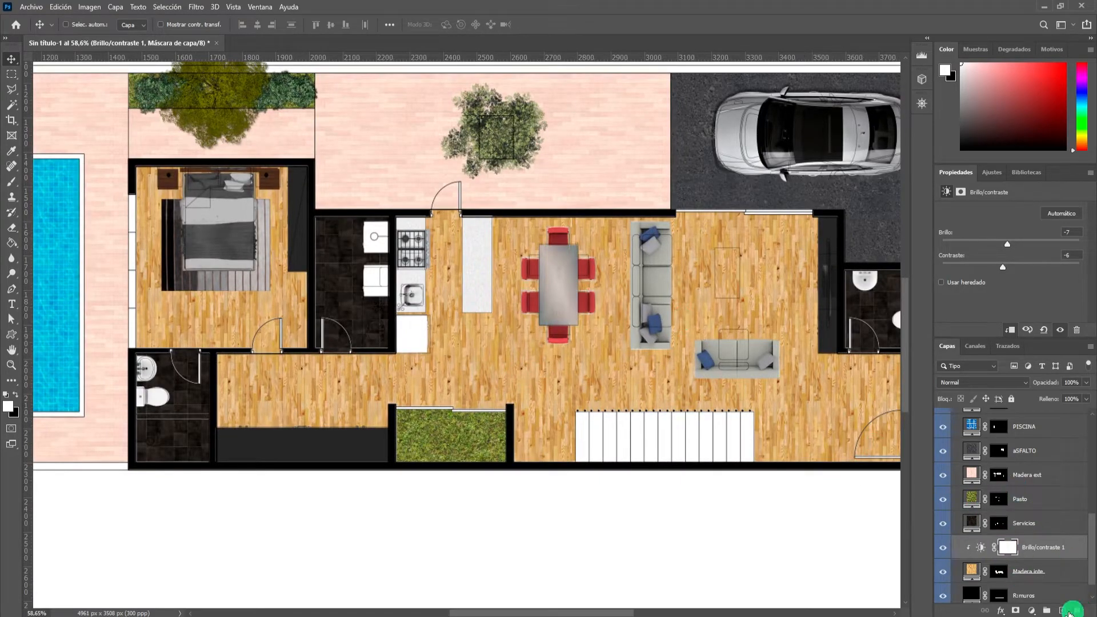
Add a Hue/Saturation adjustment clipped to the Madera inte layer and place it beneath the Brightness/Contrast adjustment.
{"action": "left_click", "coordinate": [1032, 611]}
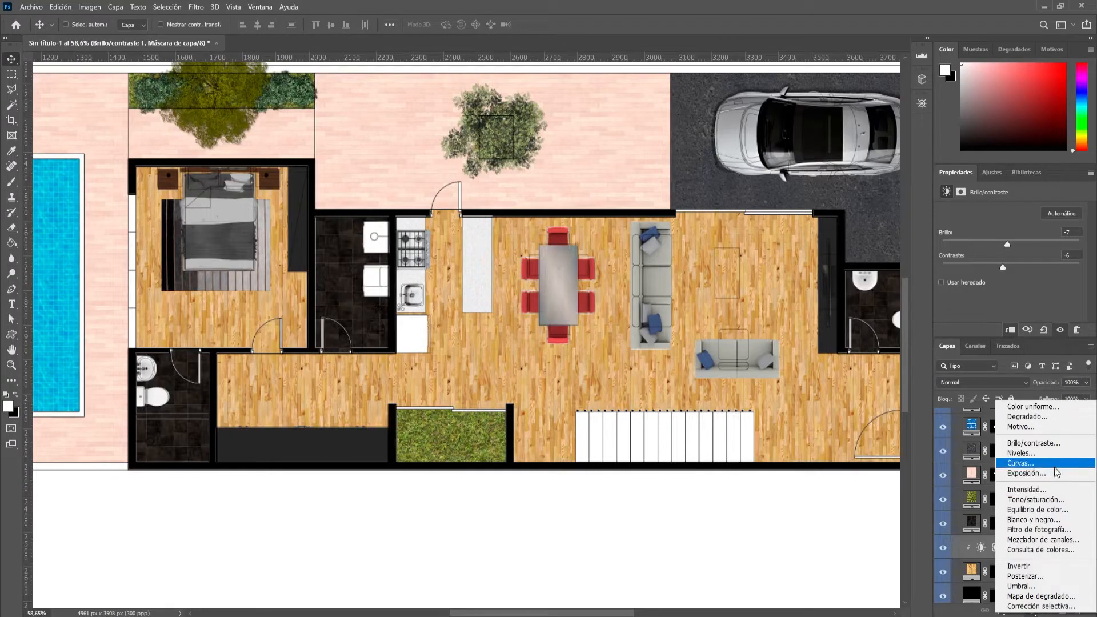
{"action": "left_click", "coordinate": [1049, 500]}
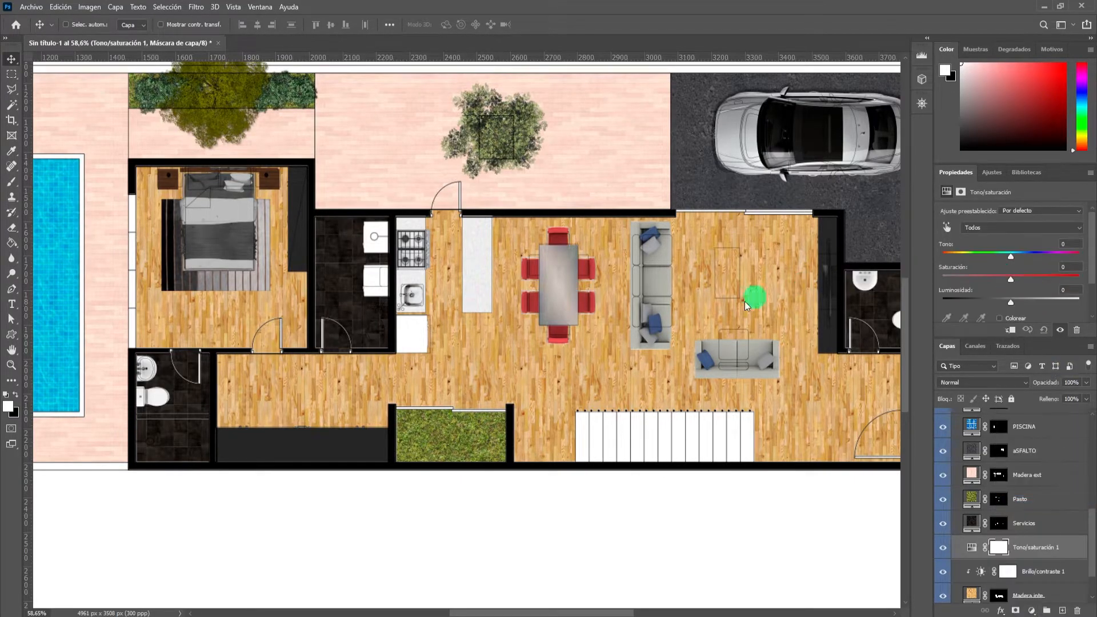
{"action": "scroll", "coordinate": [558, 367], "scroll_direction": "up", "scroll_amount": 1}
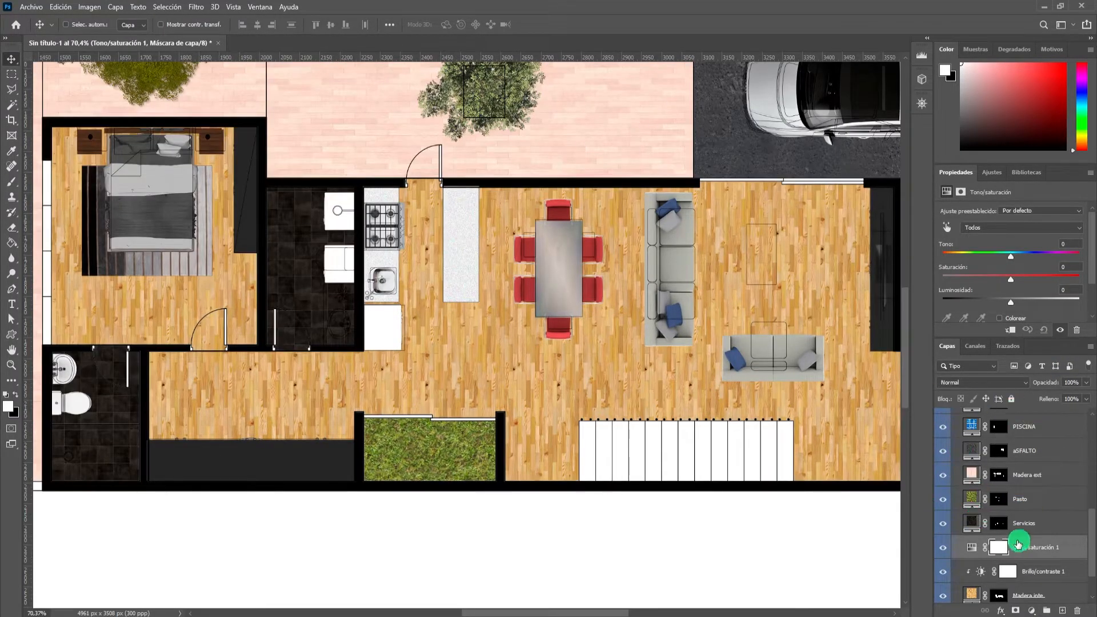
{"action": "scroll", "coordinate": [822, 356], "scroll_direction": "down", "scroll_amount": 1}
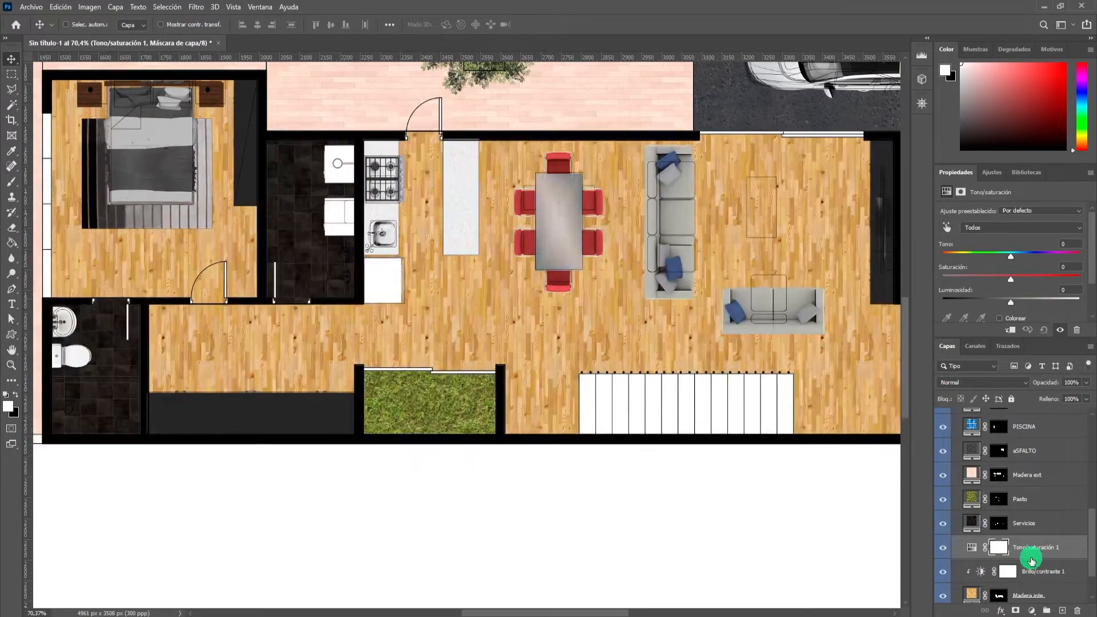
{"action": "scroll", "coordinate": [1032, 560], "scroll_direction": "down", "scroll_amount": 2}
{"action": "left_click_drag", "start_coordinate": [1006, 509], "coordinate": [1057, 534]}
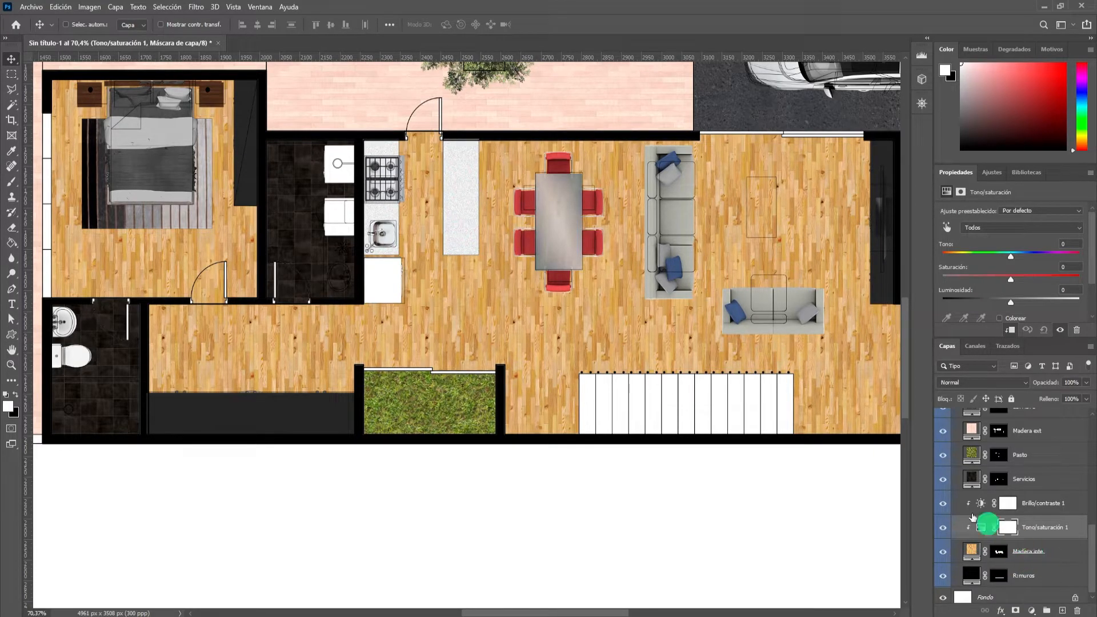
{"action": "scroll", "coordinate": [788, 228], "scroll_direction": "up", "scroll_amount": 1}
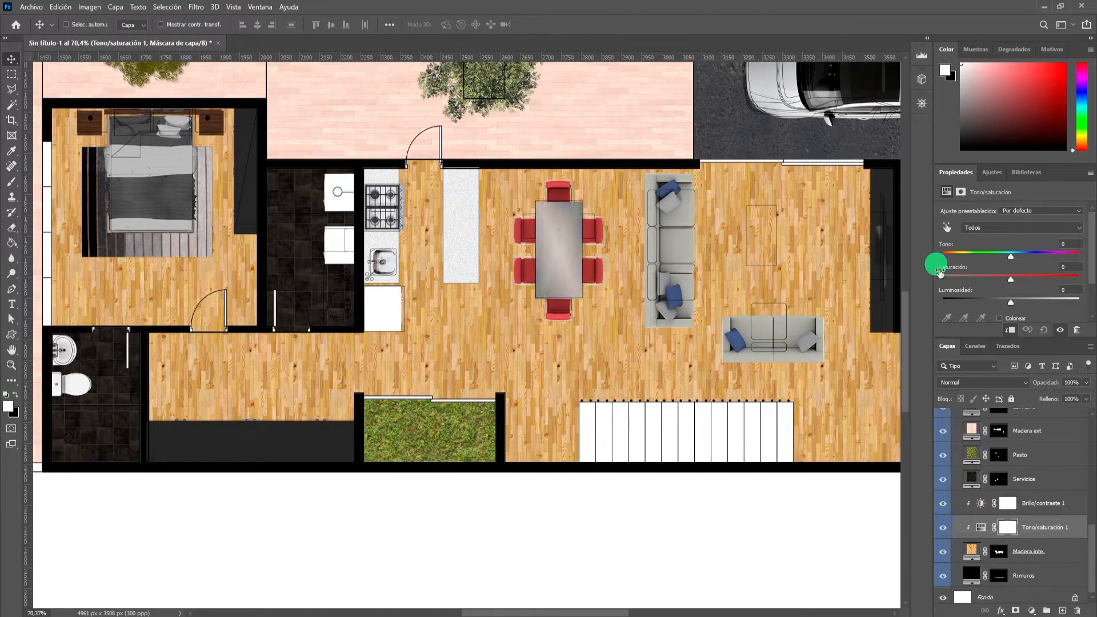
Set the interior wood floor's Hue/Saturation adjustment to hue -7, saturation -18 and lightness -6.
{"action": "left_click", "coordinate": [980, 526]}
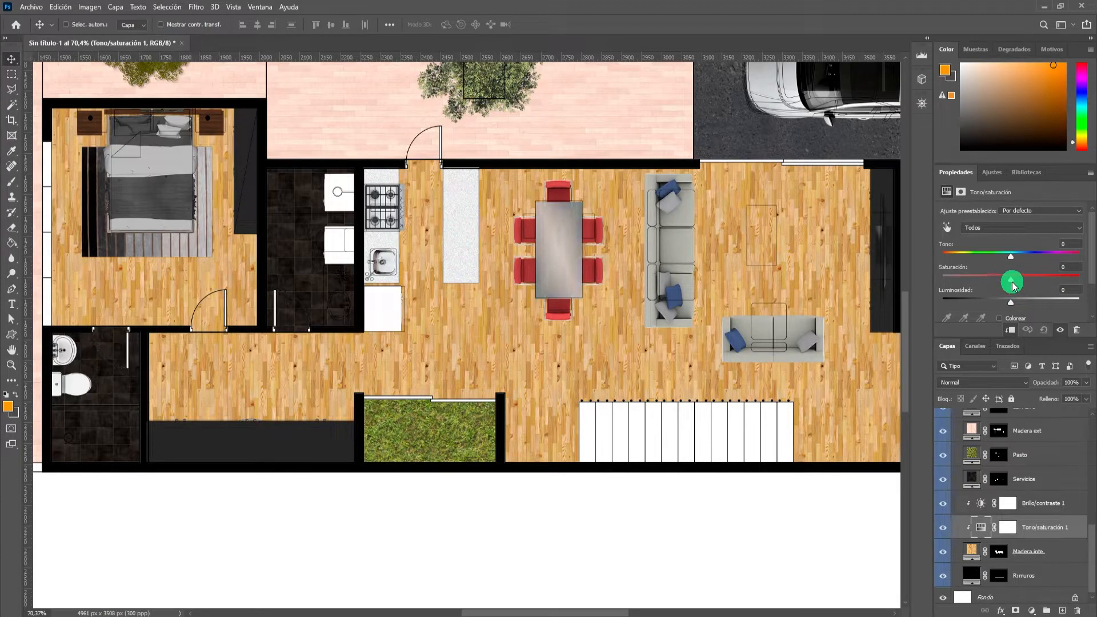
{"action": "left_click_drag", "start_coordinate": [1000, 285], "coordinate": [997, 281]}
{"action": "left_click_drag", "start_coordinate": [1007, 260], "coordinate": [1006, 258]}
{"action": "left_click_drag", "start_coordinate": [1009, 302], "coordinate": [1009, 309]}
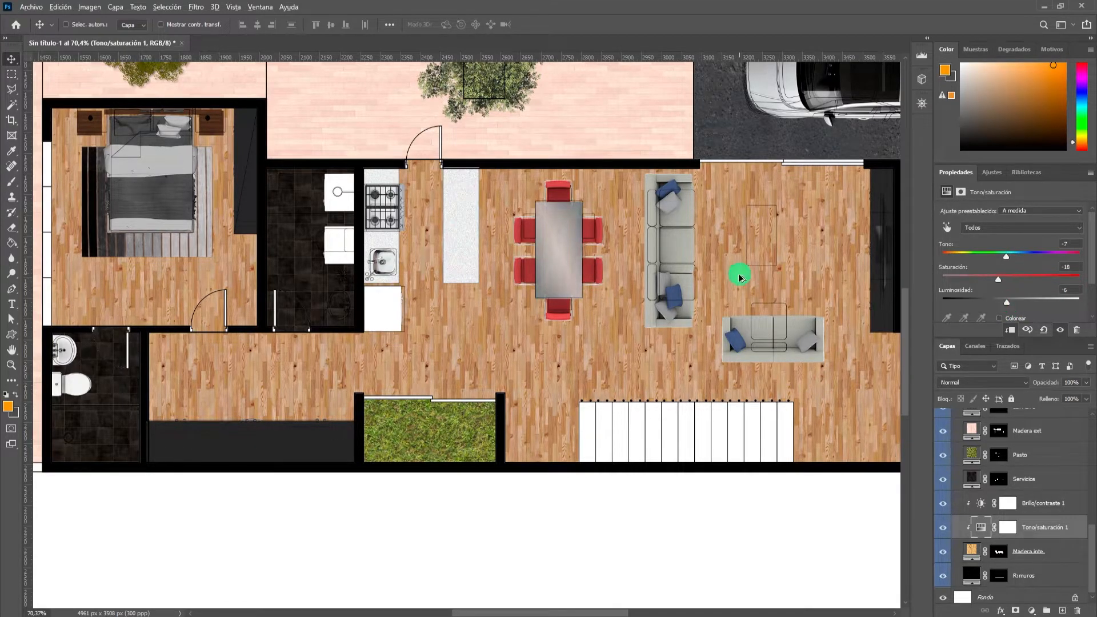
{"action": "scroll", "coordinate": [738, 277], "scroll_direction": "down", "scroll_amount": 7}
{"action": "scroll", "coordinate": [731, 289], "scroll_direction": "up", "scroll_amount": 3}
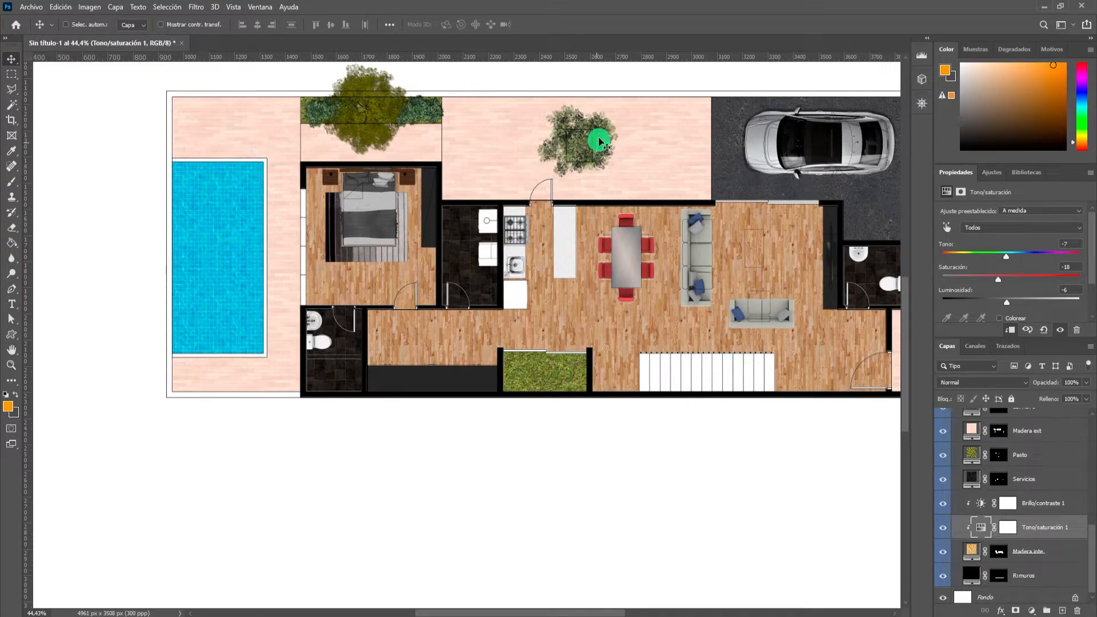
{"action": "scroll", "coordinate": [549, 273], "scroll_direction": "down", "scroll_amount": 1}
{"action": "scroll", "coordinate": [552, 286], "scroll_direction": "up", "scroll_amount": 2}
{"action": "scroll", "coordinate": [593, 304], "scroll_direction": "down", "scroll_amount": 2}
{"action": "scroll", "coordinate": [724, 306], "scroll_direction": "up", "scroll_amount": 1}
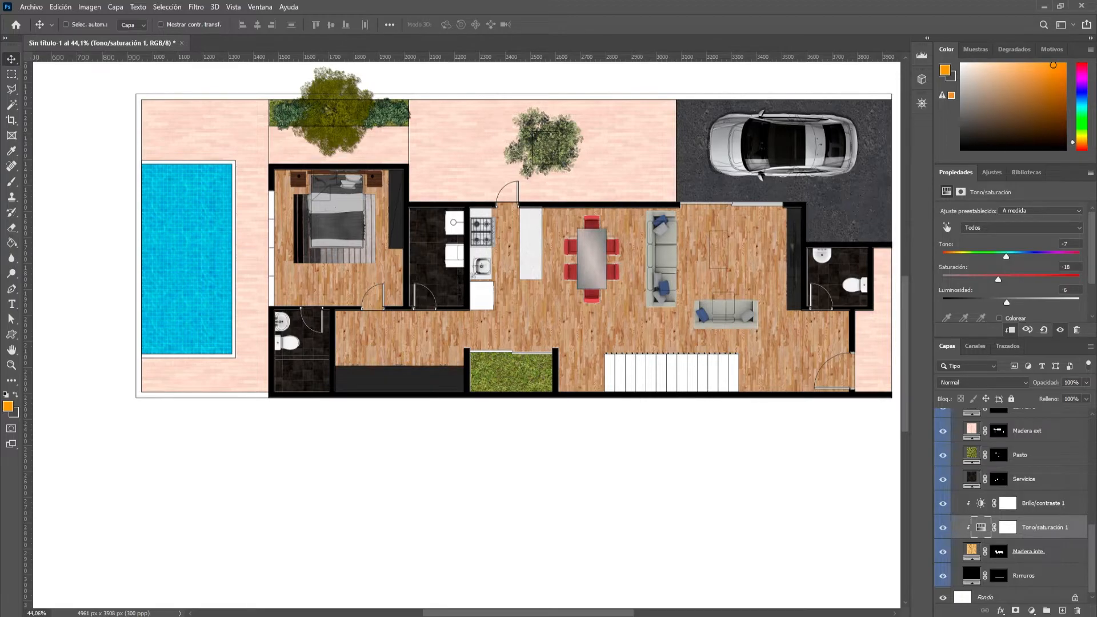
Add an Inner Shadow effect to the Pasto grass layer through its blending options.
{"action": "scroll", "coordinate": [289, 375], "scroll_direction": "up", "scroll_amount": 3}
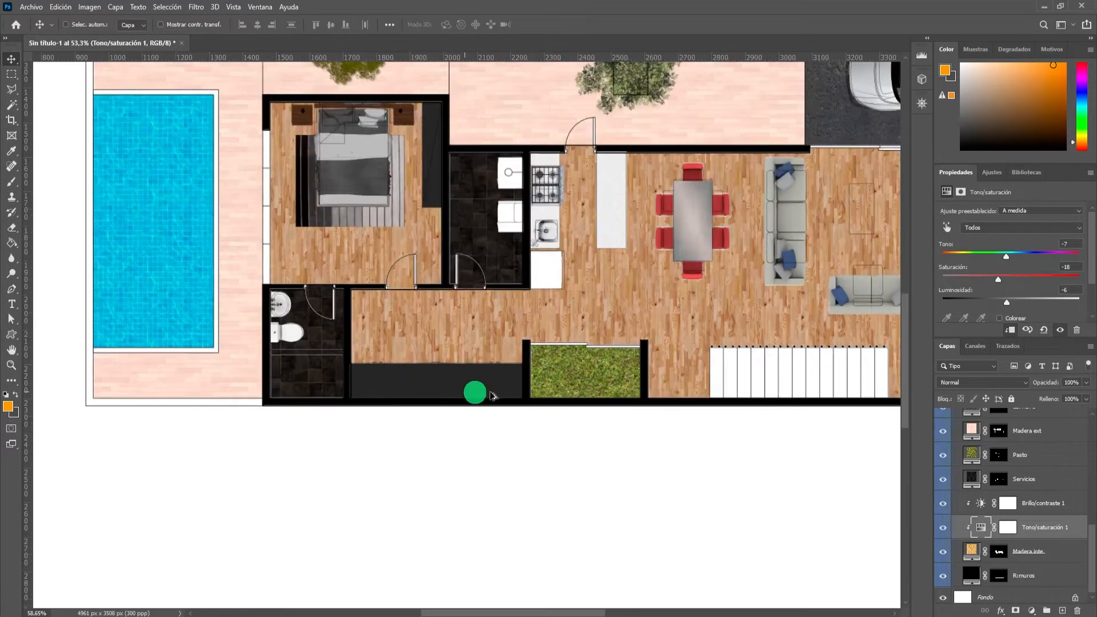
{"action": "scroll", "coordinate": [557, 393], "scroll_direction": "down", "scroll_amount": 3}
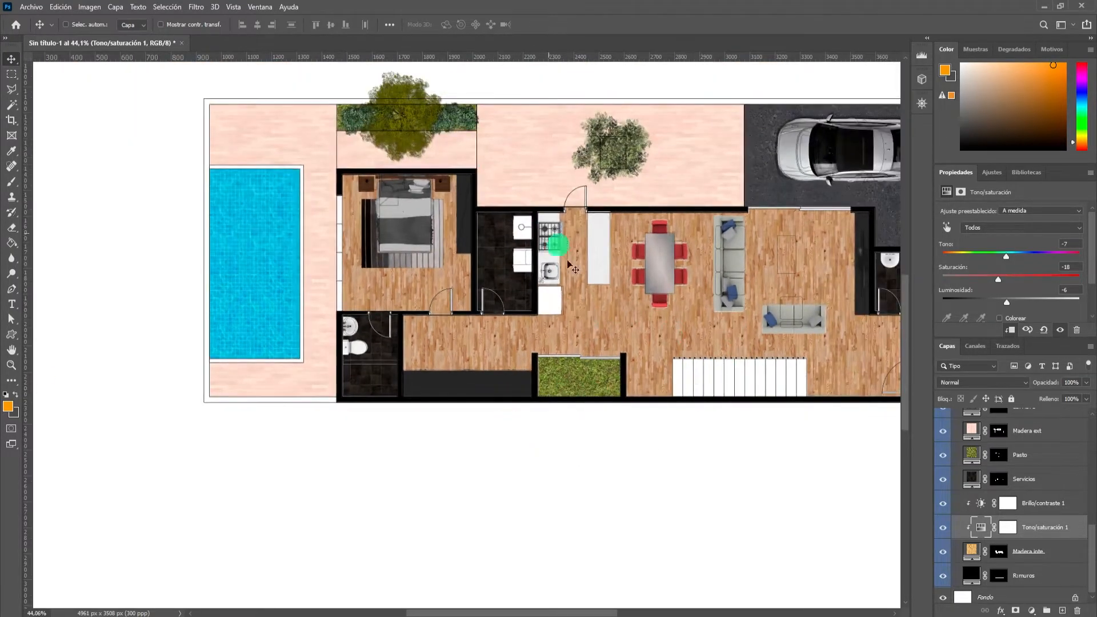
{"action": "left_click", "coordinate": [594, 386], "text": "ctrl"}
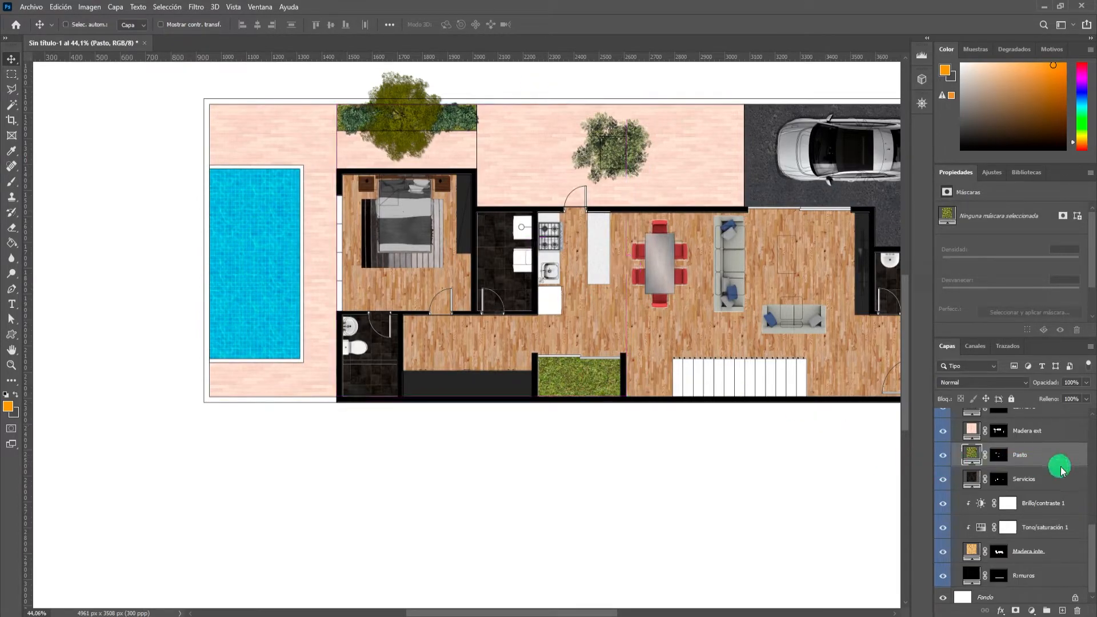
{"action": "scroll", "coordinate": [800, 452], "scroll_direction": "up", "scroll_amount": 3}
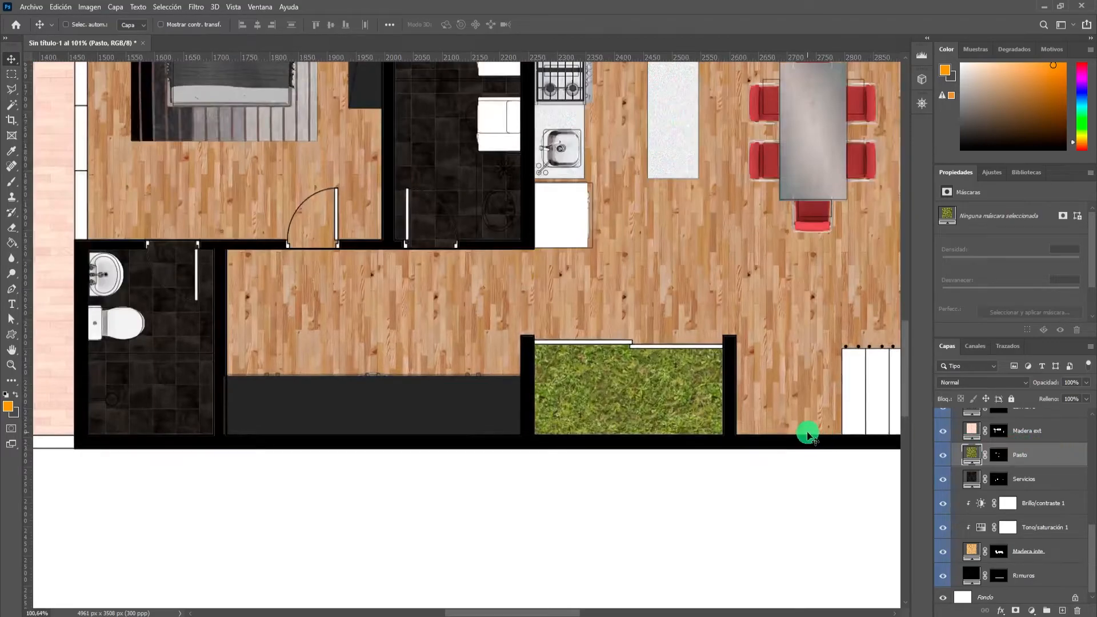
{"action": "right_click", "coordinate": [1059, 462]}
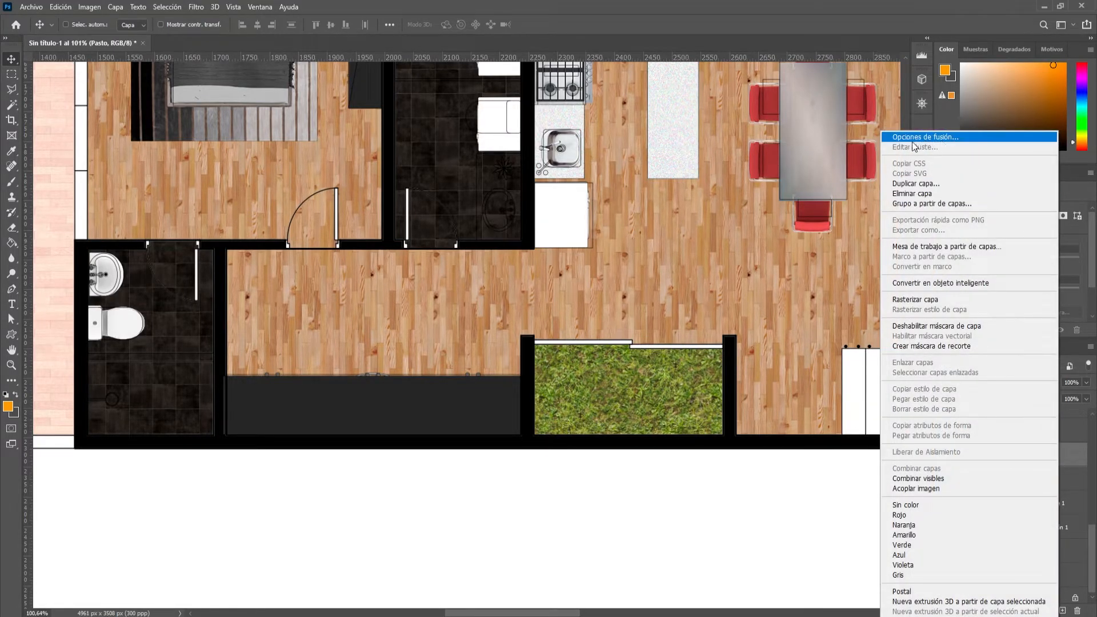
{"action": "left_click", "coordinate": [1067, 457]}
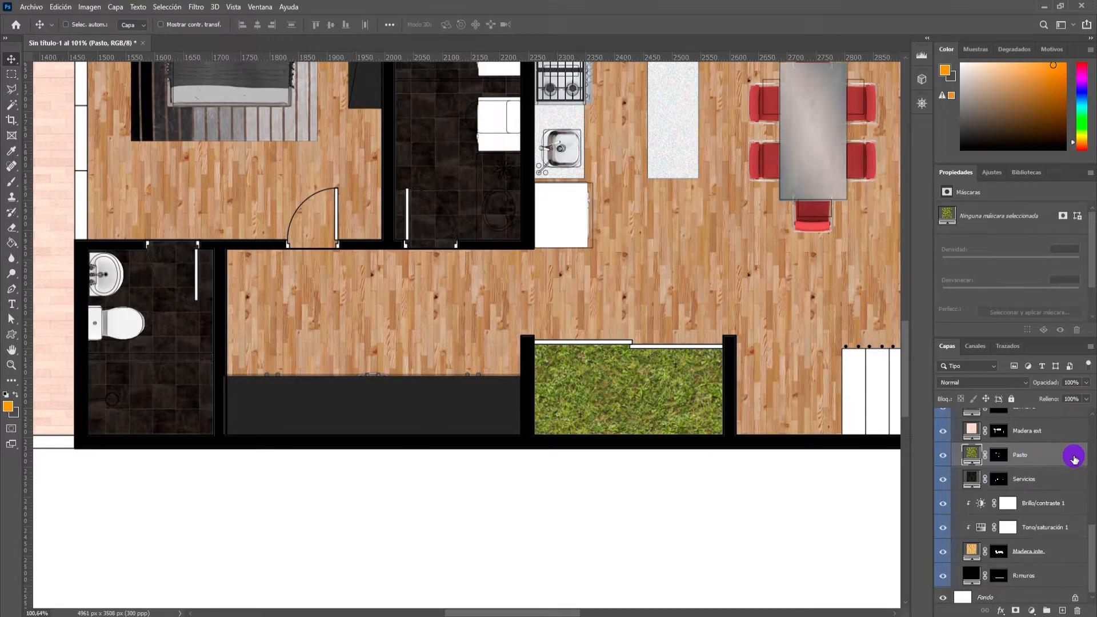
{"action": "double_click", "coordinate": [1062, 459]}
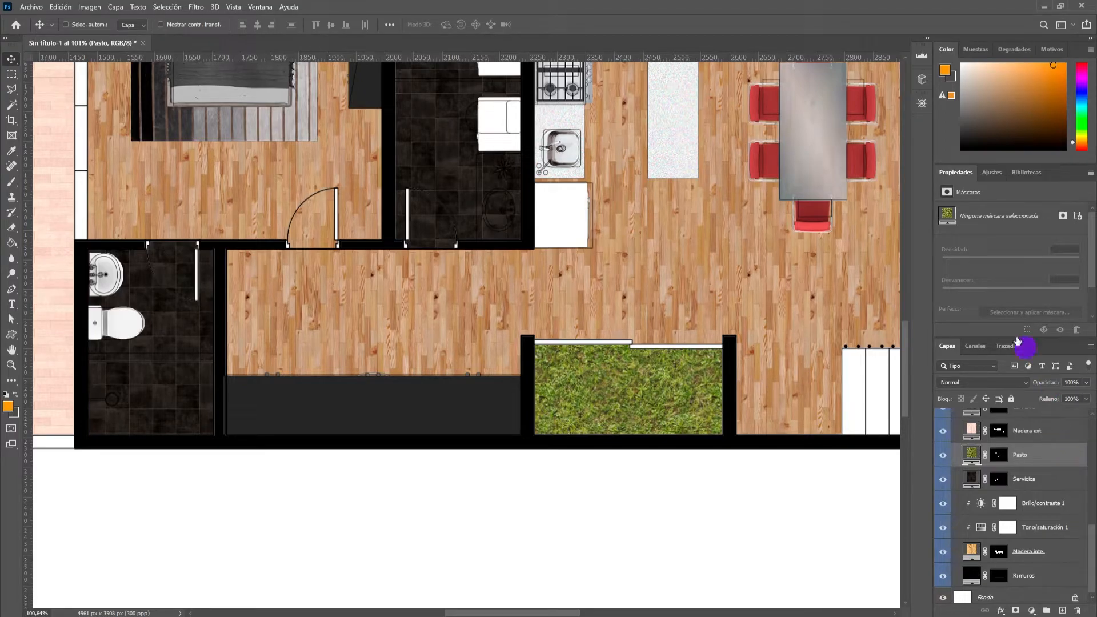
{"action": "left_click_drag", "start_coordinate": [536, 253], "coordinate": [356, 49]}
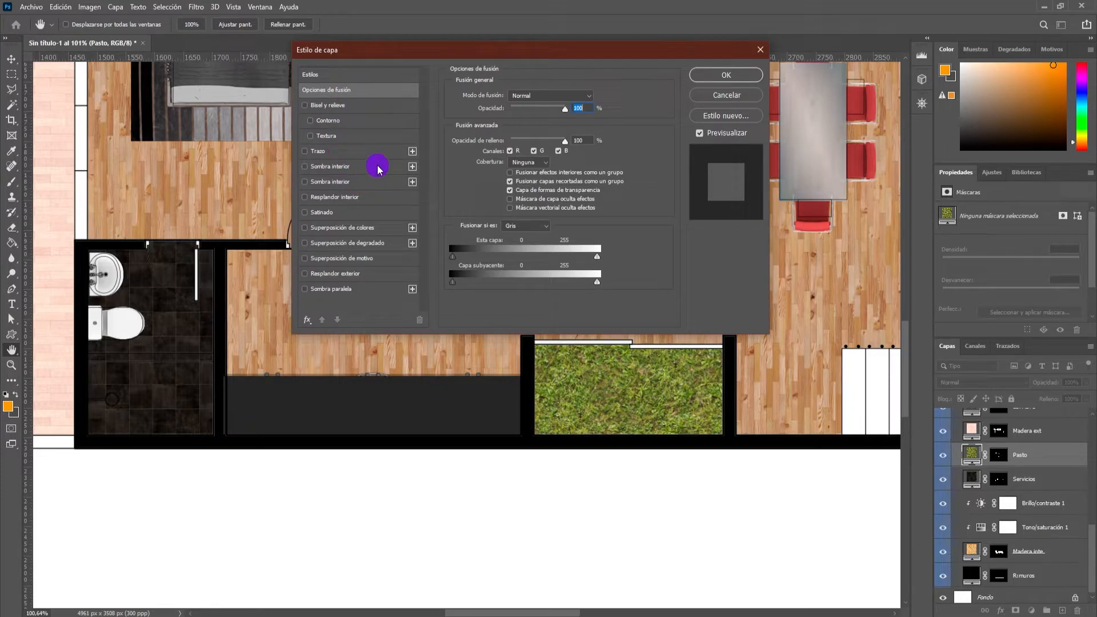
{"action": "left_click", "coordinate": [349, 166]}
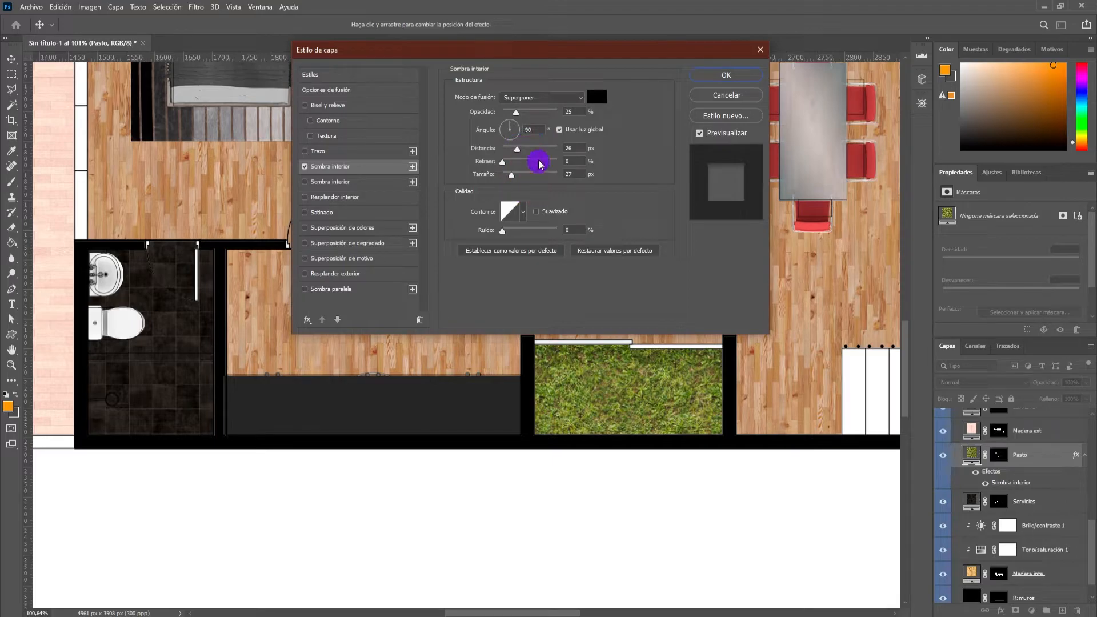
Set the grass Inner Shadow's angle to 135° and keep its blend mode on Superponer.
{"action": "left_click_drag", "start_coordinate": [534, 134], "coordinate": [520, 130]}
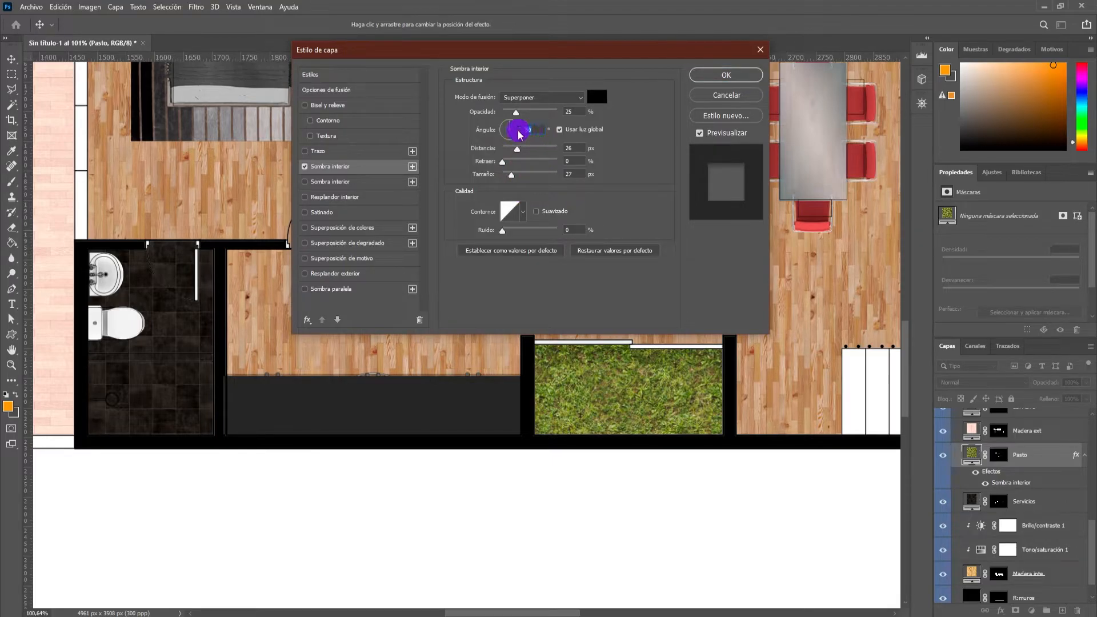
{"action": "key", "text": "BackSpace"}
{"action": "key", "text": "Return"}
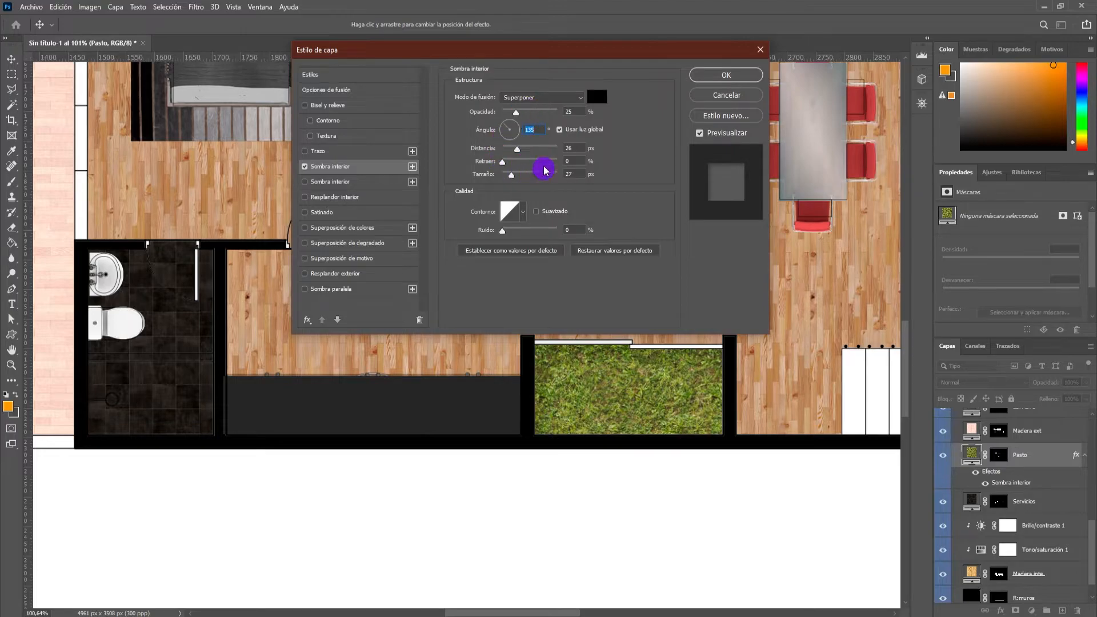
{"action": "left_click", "coordinate": [522, 99]}
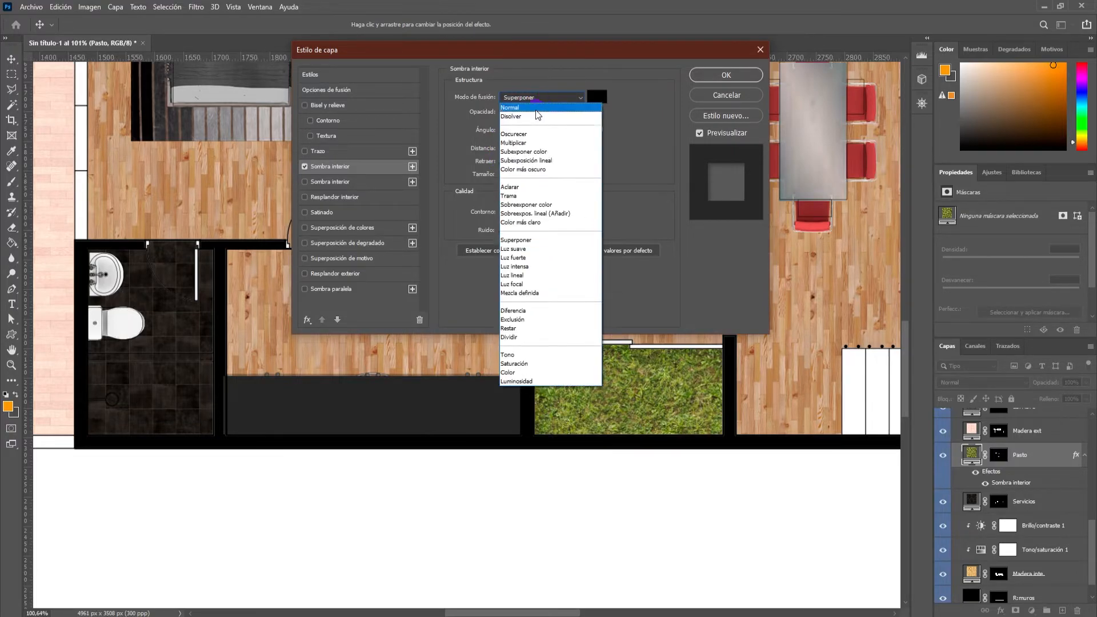
{"action": "left_click", "coordinate": [529, 98]}
{"action": "left_click", "coordinate": [553, 98]}
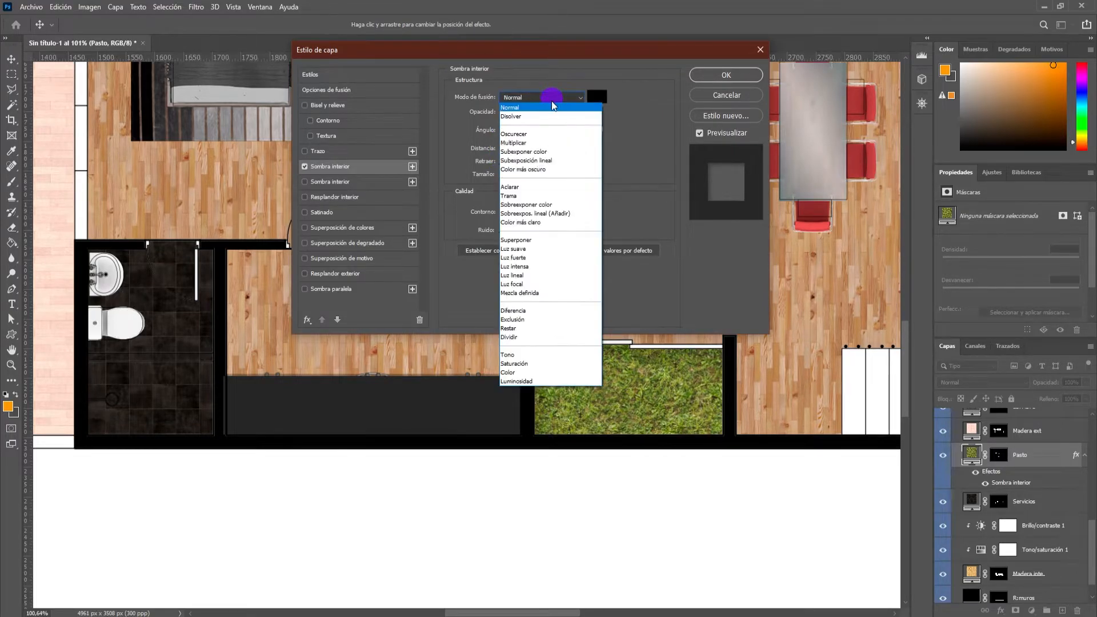
{"action": "left_click", "coordinate": [534, 240]}
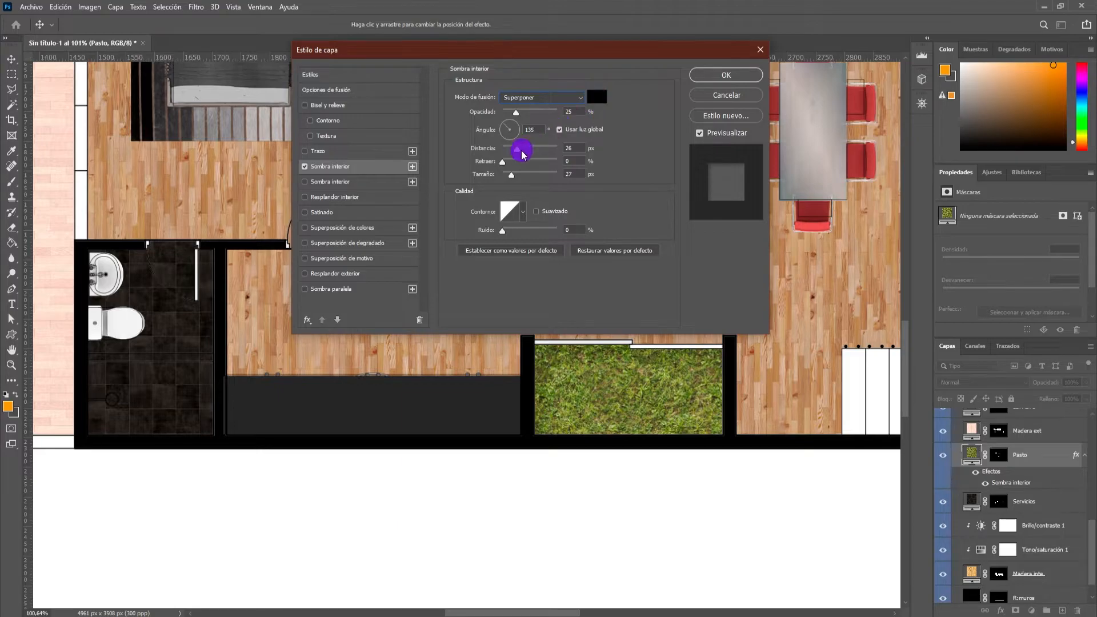
Set the grass Inner Shadow to 40% opacity, 35 px distance and 5 px size, and apply the layer style.
{"action": "left_click_drag", "start_coordinate": [543, 119], "coordinate": [529, 122]}
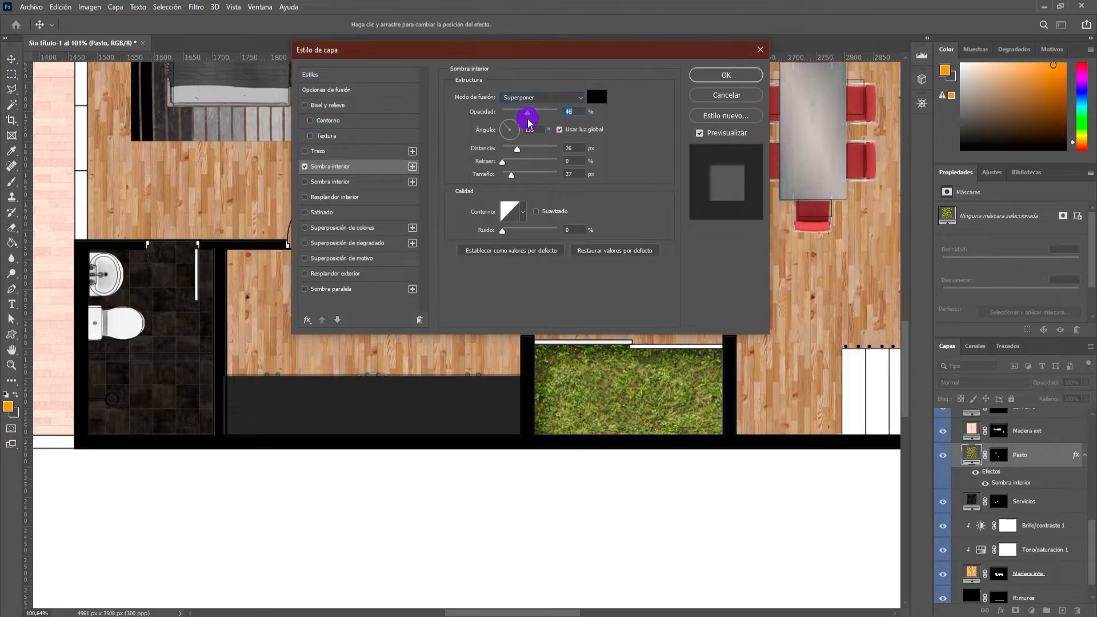
{"action": "left_click", "coordinate": [571, 113]}
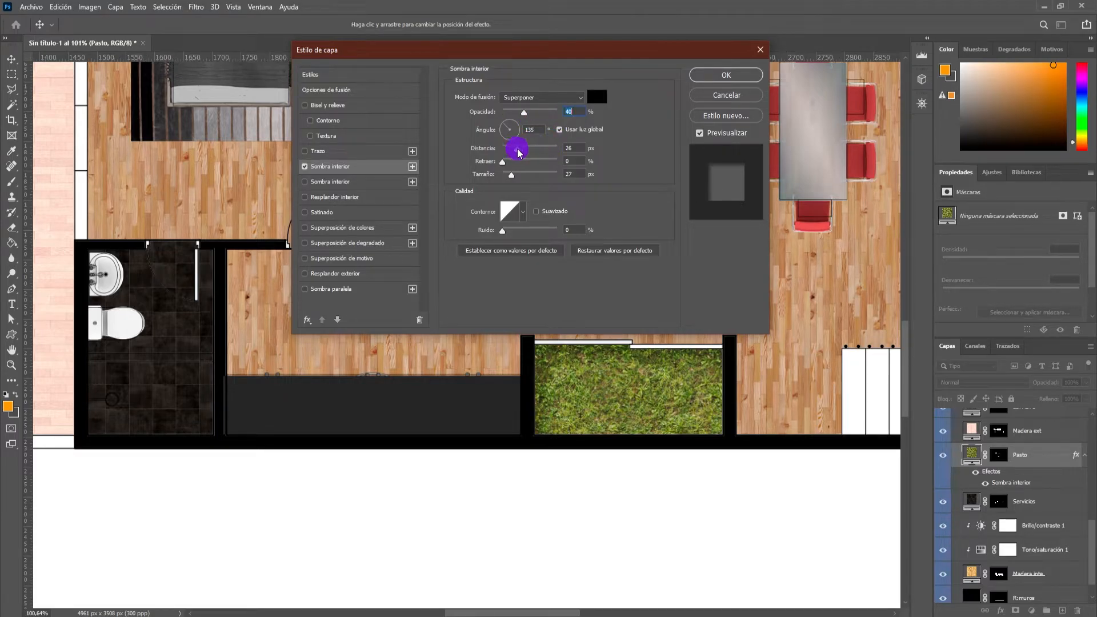
{"action": "left_click_drag", "start_coordinate": [531, 153], "coordinate": [505, 165]}
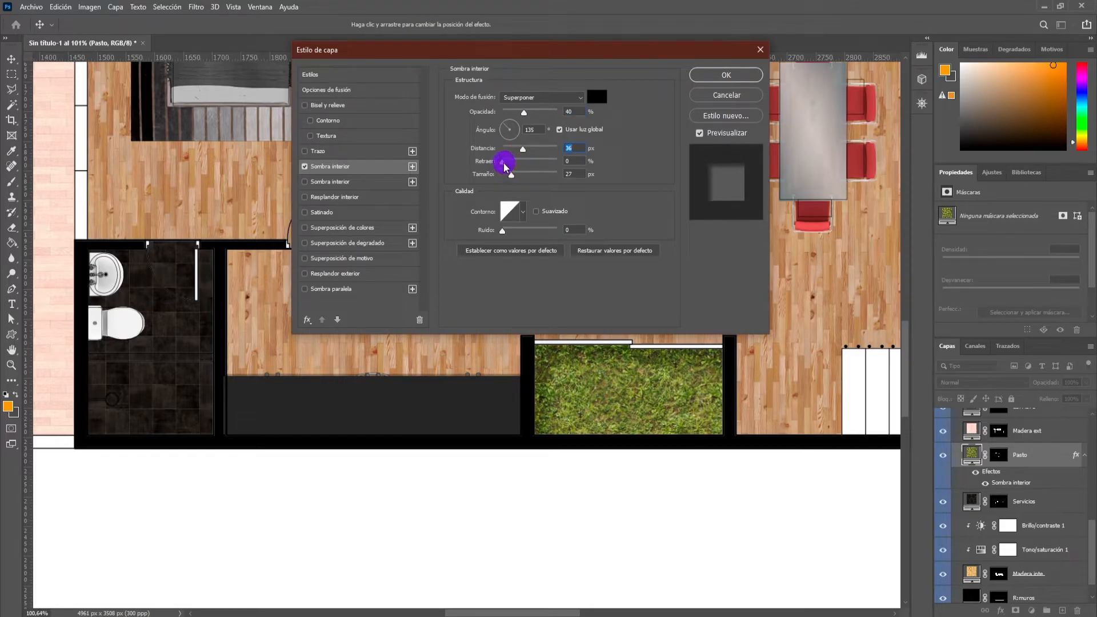
{"action": "left_click_drag", "start_coordinate": [522, 178], "coordinate": [500, 183]}
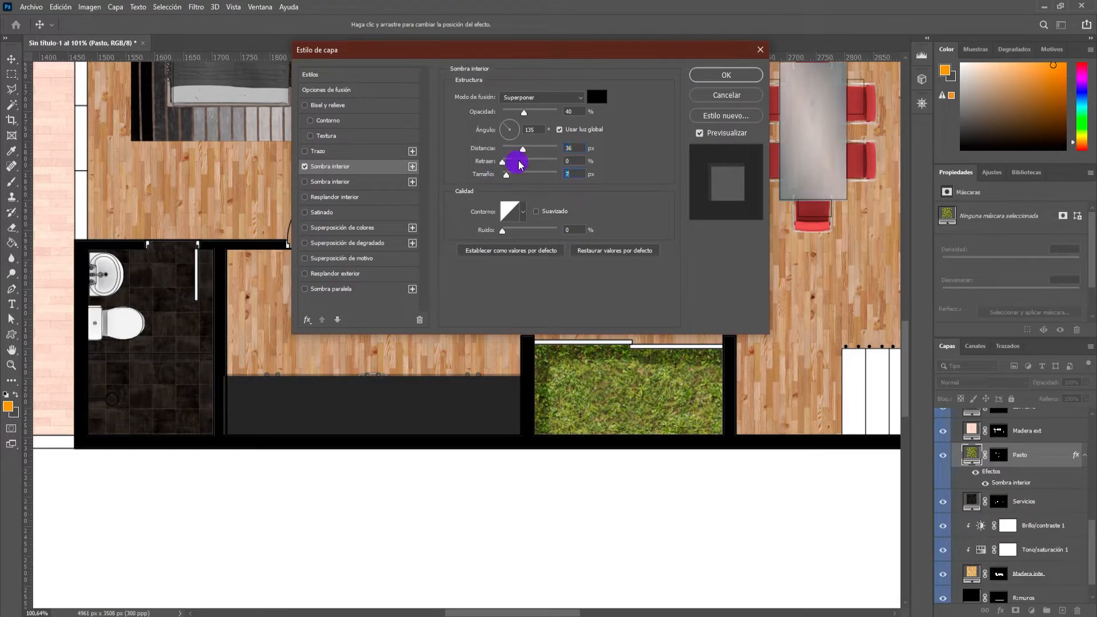
{"action": "type", "text": "5"}
{"action": "left_click", "coordinate": [565, 148]}
{"action": "type", "text": "35"}
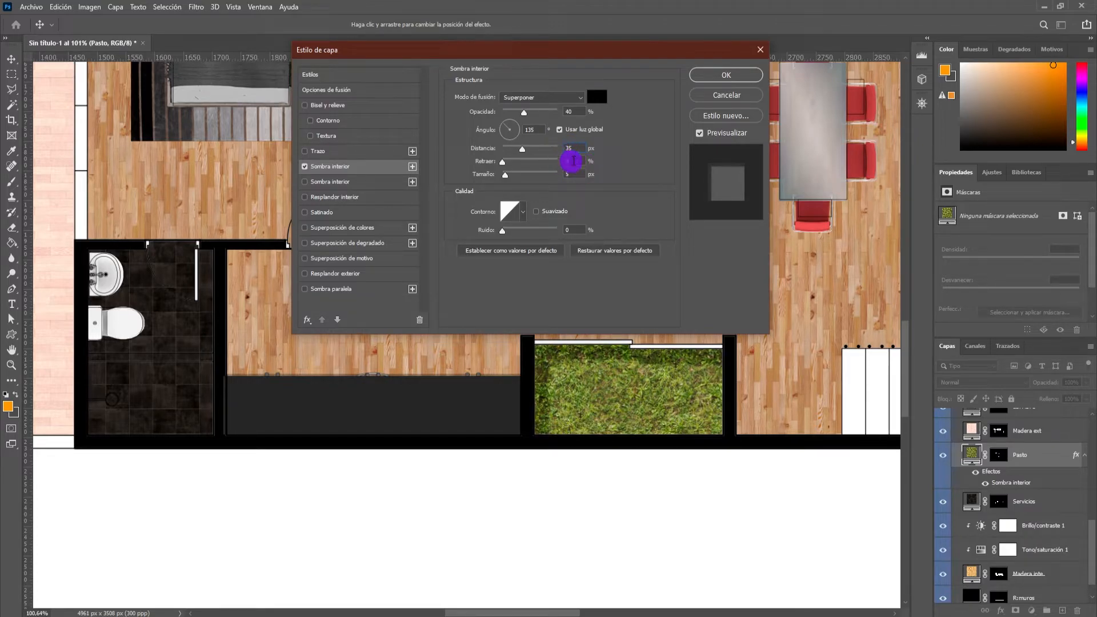
{"action": "left_click", "coordinate": [714, 76]}
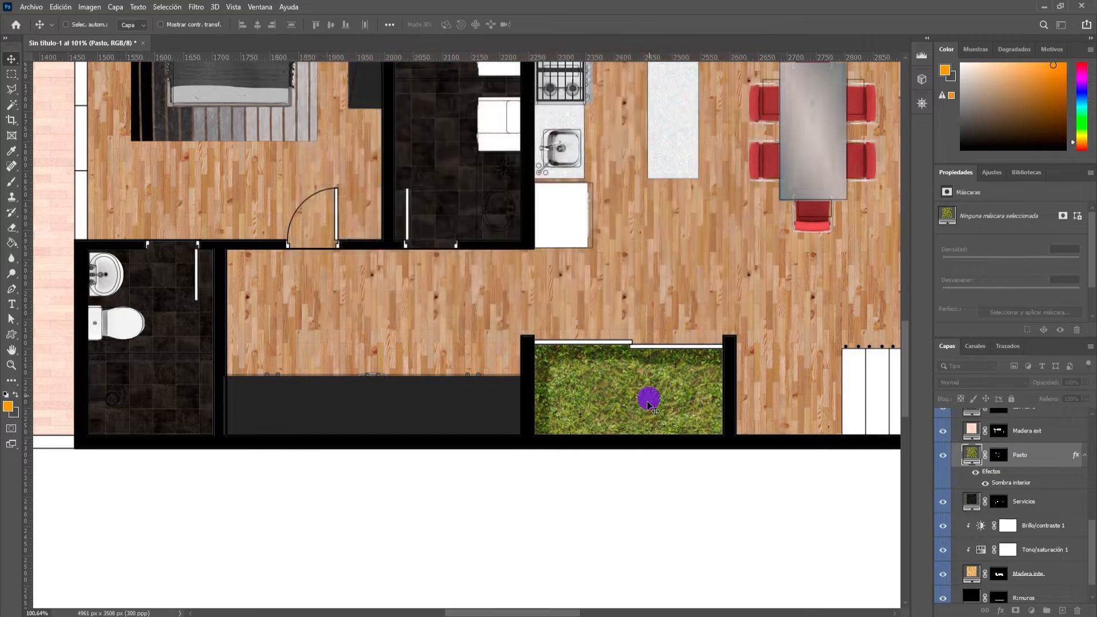
Hide the Mobiliario group to uncover the grass areas beneath the furniture and vegetation.
{"action": "scroll", "coordinate": [632, 389], "scroll_direction": "down", "scroll_amount": 5}
{"action": "scroll", "coordinate": [633, 408], "scroll_direction": "up", "scroll_amount": 2}
{"action": "scroll", "coordinate": [632, 408], "scroll_direction": "down", "scroll_amount": 1}
{"action": "scroll", "coordinate": [423, 119], "scroll_direction": "up", "scroll_amount": 4}
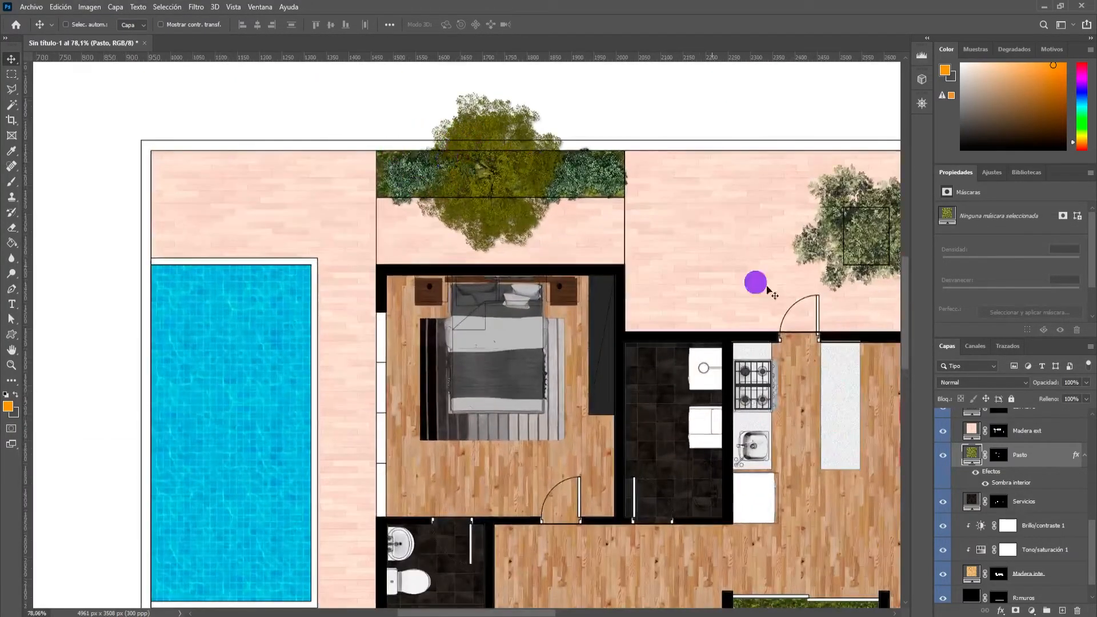
{"action": "scroll", "coordinate": [969, 454], "scroll_direction": "up", "scroll_amount": 5}
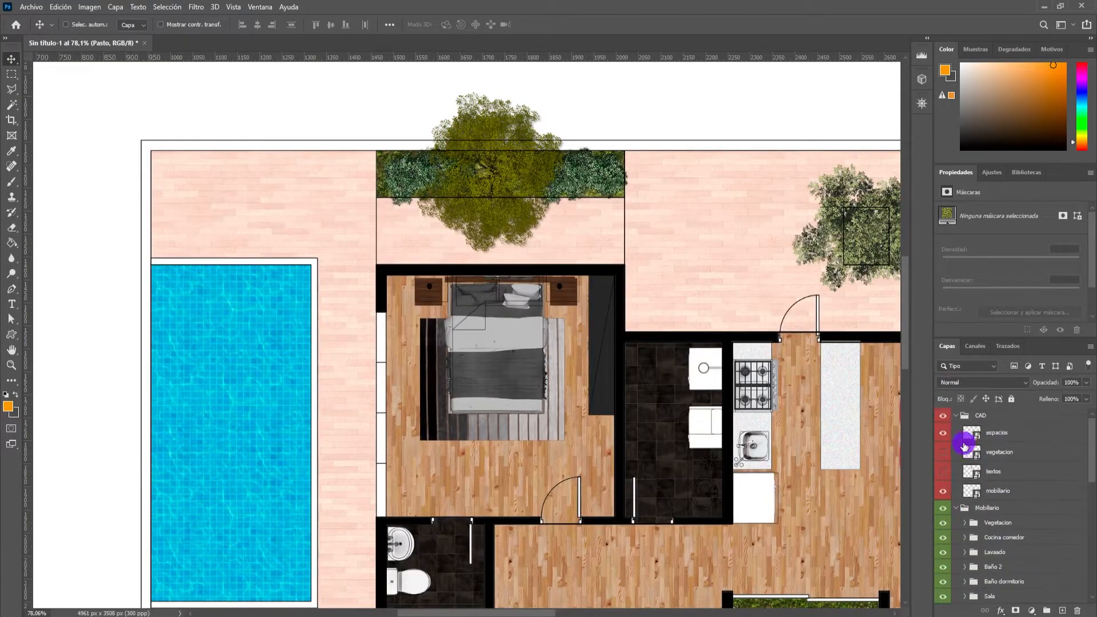
{"action": "left_click", "coordinate": [942, 508]}
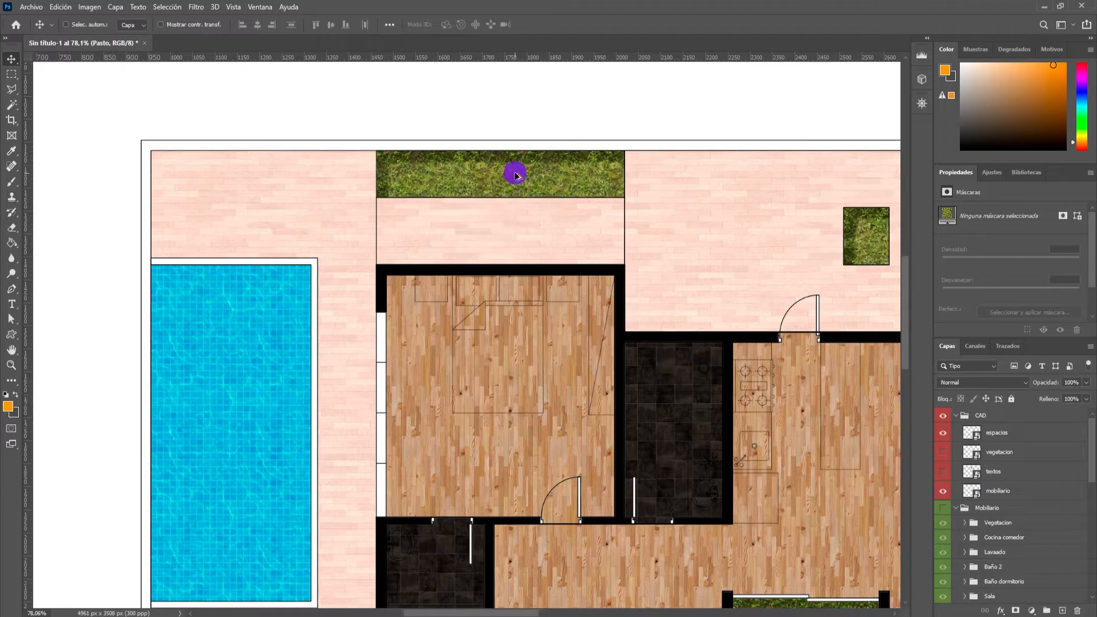
Examine the inner shadow along the edges of the planter, the square tree pit and the interior garden.
{"action": "scroll", "coordinate": [510, 172], "scroll_direction": "up", "scroll_amount": 7}
{"action": "scroll", "coordinate": [385, 188], "scroll_direction": "down", "scroll_amount": 2}
{"action": "scroll", "coordinate": [394, 217], "scroll_direction": "down", "scroll_amount": 4}
{"action": "scroll", "coordinate": [592, 205], "scroll_direction": "up", "scroll_amount": 4}
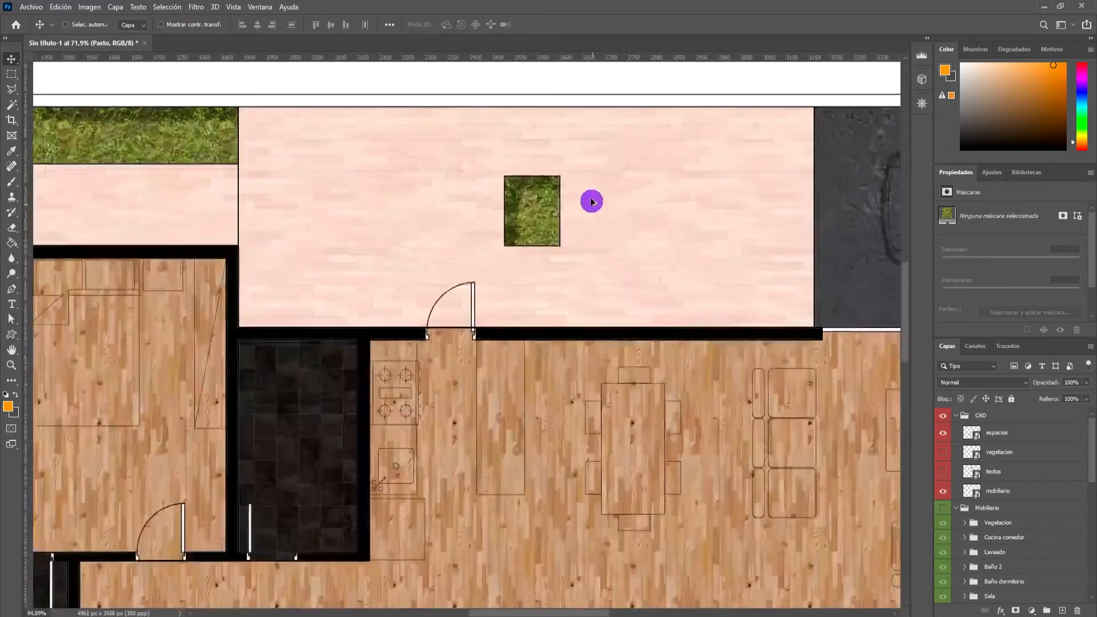
{"action": "scroll", "coordinate": [499, 213], "scroll_direction": "down", "scroll_amount": 1}
{"action": "scroll", "coordinate": [460, 372], "scroll_direction": "down", "scroll_amount": 5}
{"action": "scroll", "coordinate": [482, 372], "scroll_direction": "up", "scroll_amount": 7}
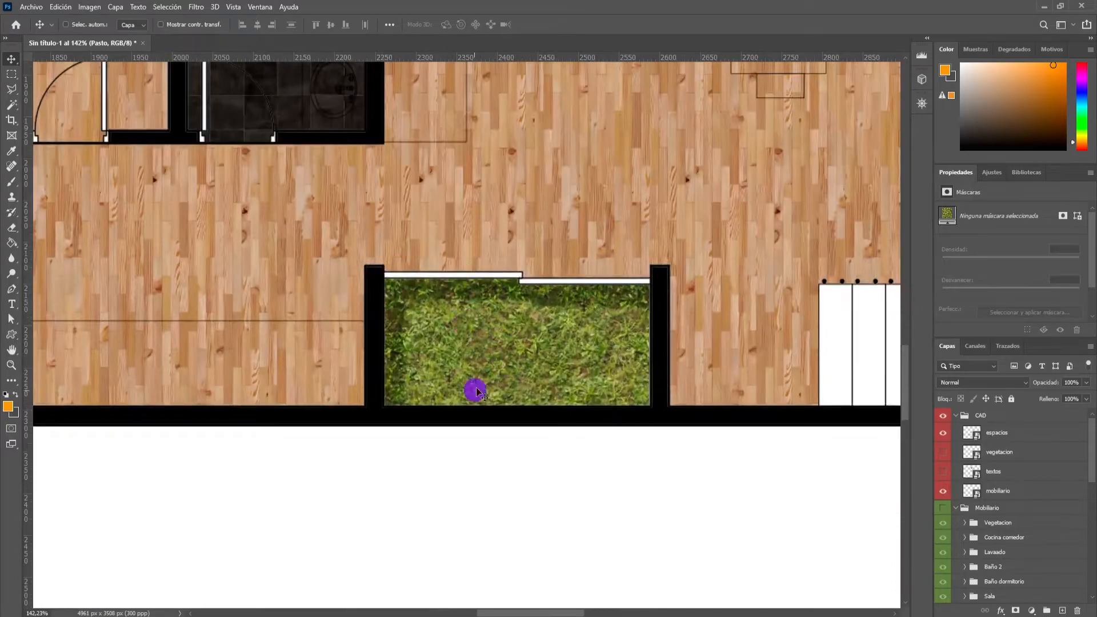
{"action": "scroll", "coordinate": [448, 317], "scroll_direction": "down", "scroll_amount": 3}
{"action": "scroll", "coordinate": [454, 304], "scroll_direction": "down", "scroll_amount": 3}
{"action": "scroll", "coordinate": [452, 303], "scroll_direction": "up", "scroll_amount": 2}
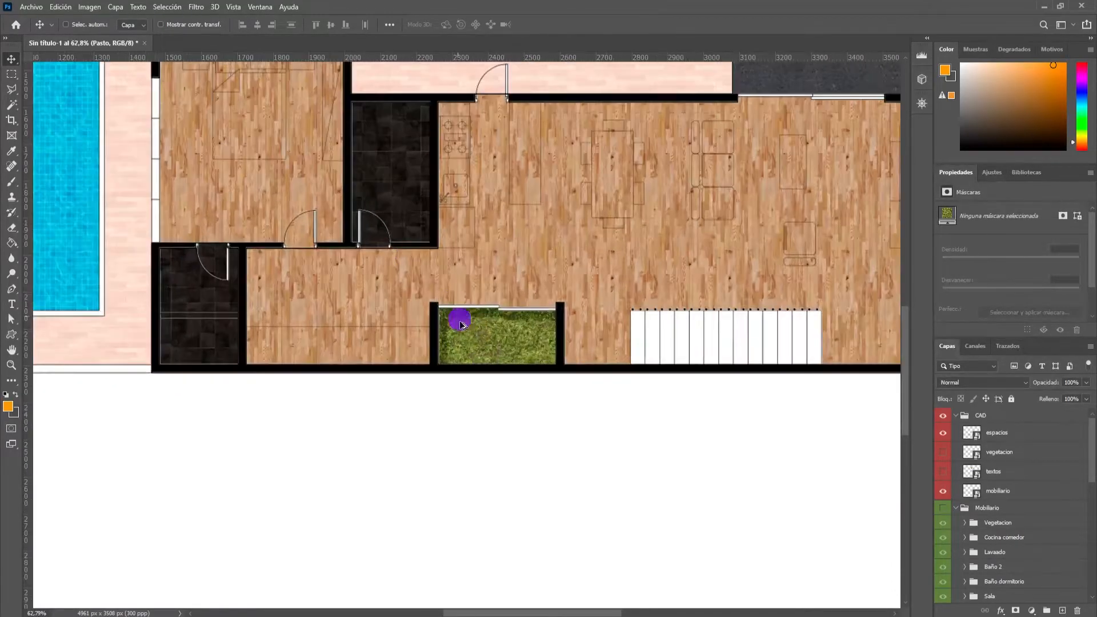
{"action": "scroll", "coordinate": [369, 145], "scroll_direction": "down", "scroll_amount": 2}
{"action": "scroll", "coordinate": [399, 217], "scroll_direction": "down", "scroll_amount": 1}
{"action": "scroll", "coordinate": [394, 221], "scroll_direction": "up", "scroll_amount": 2}
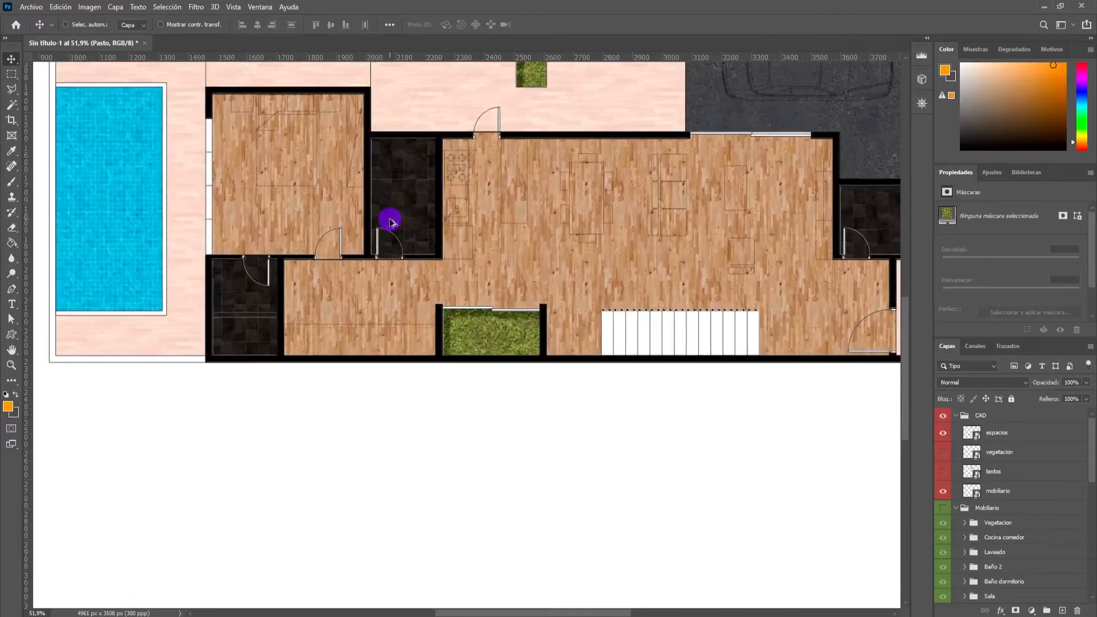
Reopen the Pasto layer's blending options and add a second Inner Shadow duplicated from the existing one.
{"action": "left_click", "coordinate": [516, 339], "text": "ctrl"}
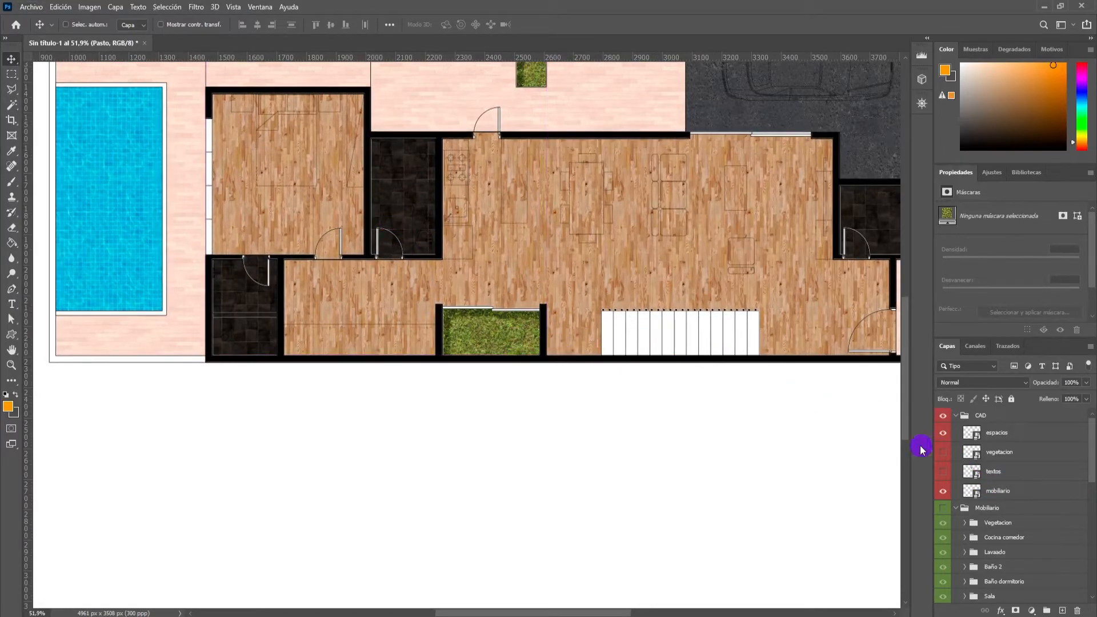
{"action": "left_click", "coordinate": [529, 342], "text": "ctrl"}
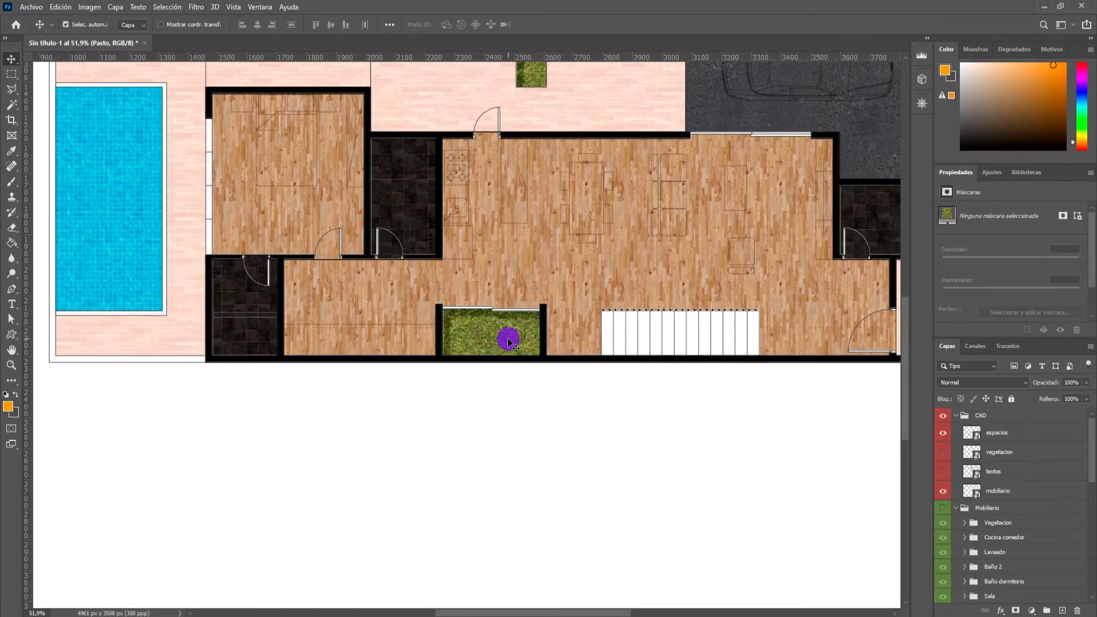
{"action": "scroll", "coordinate": [996, 490], "scroll_direction": "down", "scroll_amount": 3}
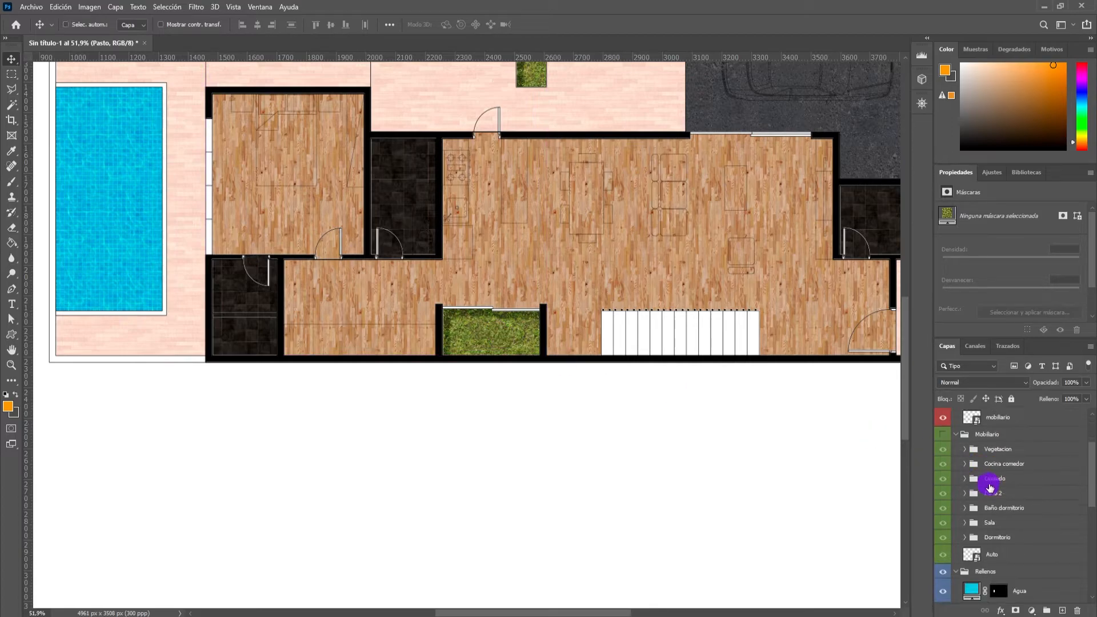
{"action": "scroll", "coordinate": [995, 490], "scroll_direction": "down", "scroll_amount": 2}
{"action": "right_click", "coordinate": [1037, 539]}
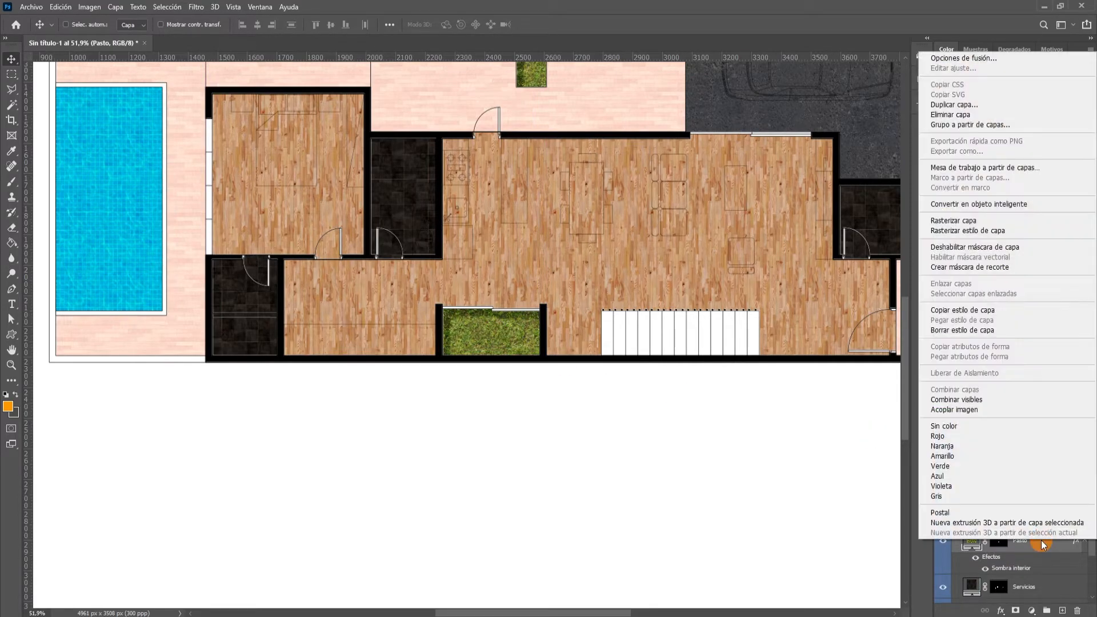
{"action": "left_click", "coordinate": [963, 59]}
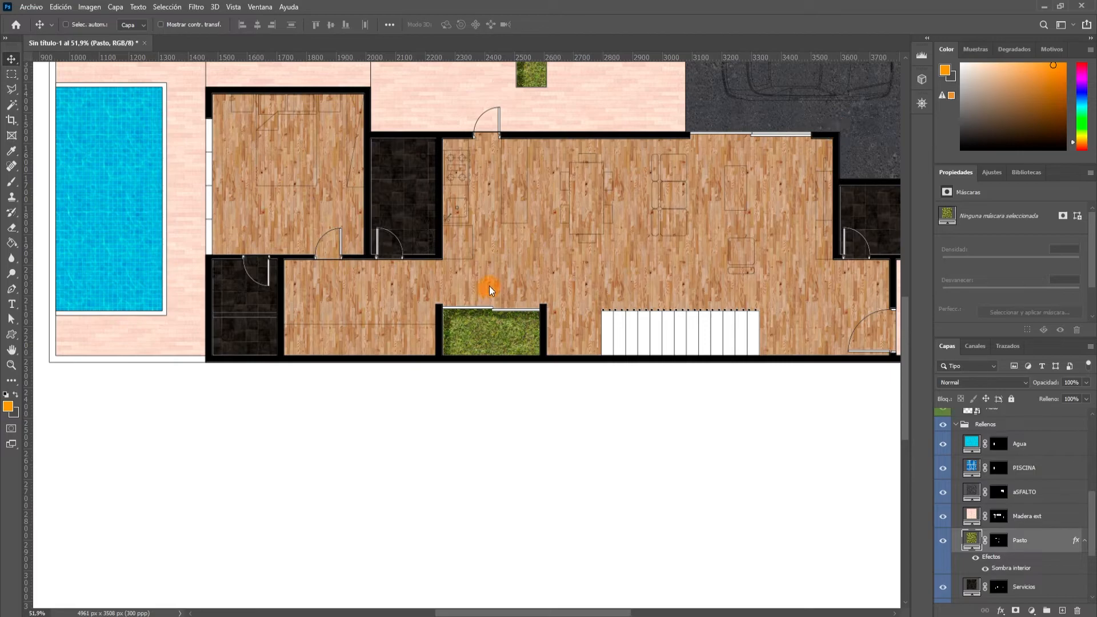
{"action": "left_click_drag", "start_coordinate": [502, 49], "coordinate": [782, 97]}
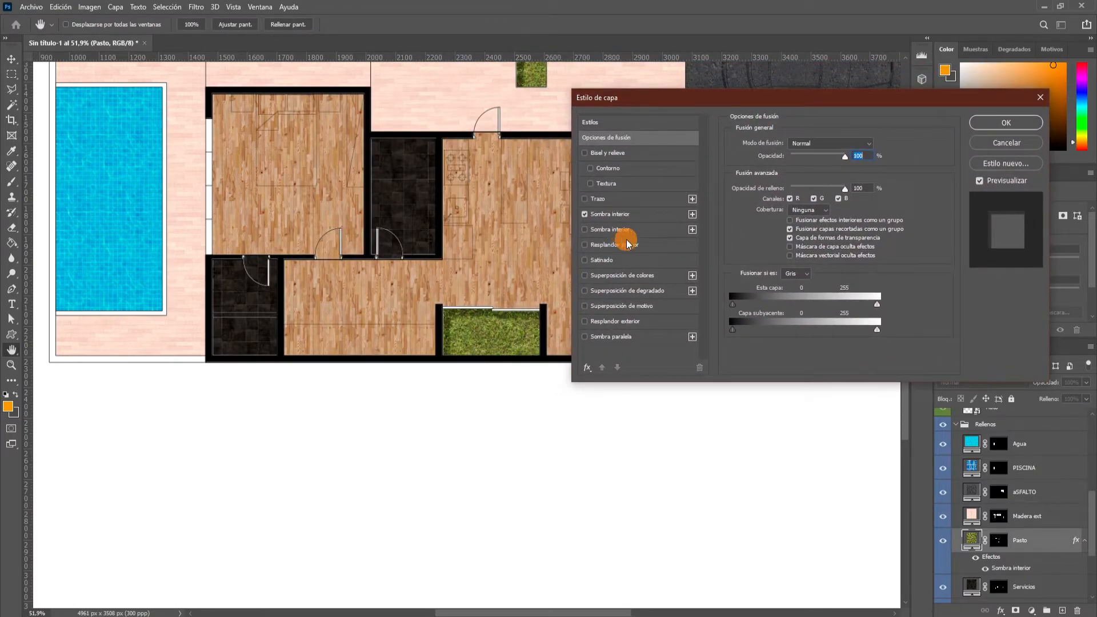
{"action": "left_click", "coordinate": [688, 227]}
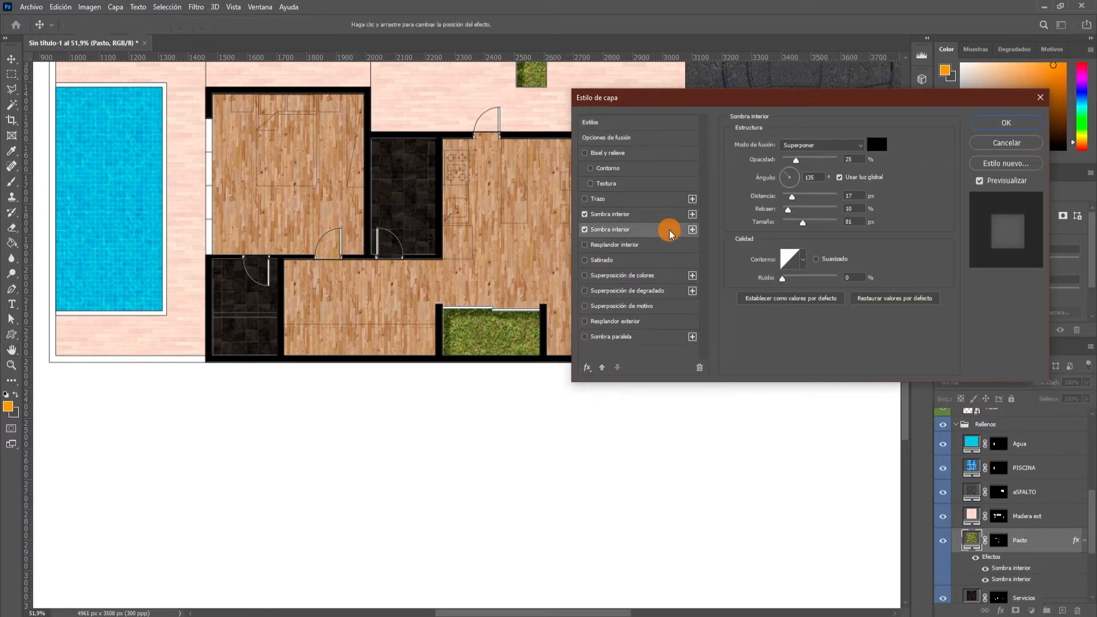
{"action": "left_click", "coordinate": [700, 368]}
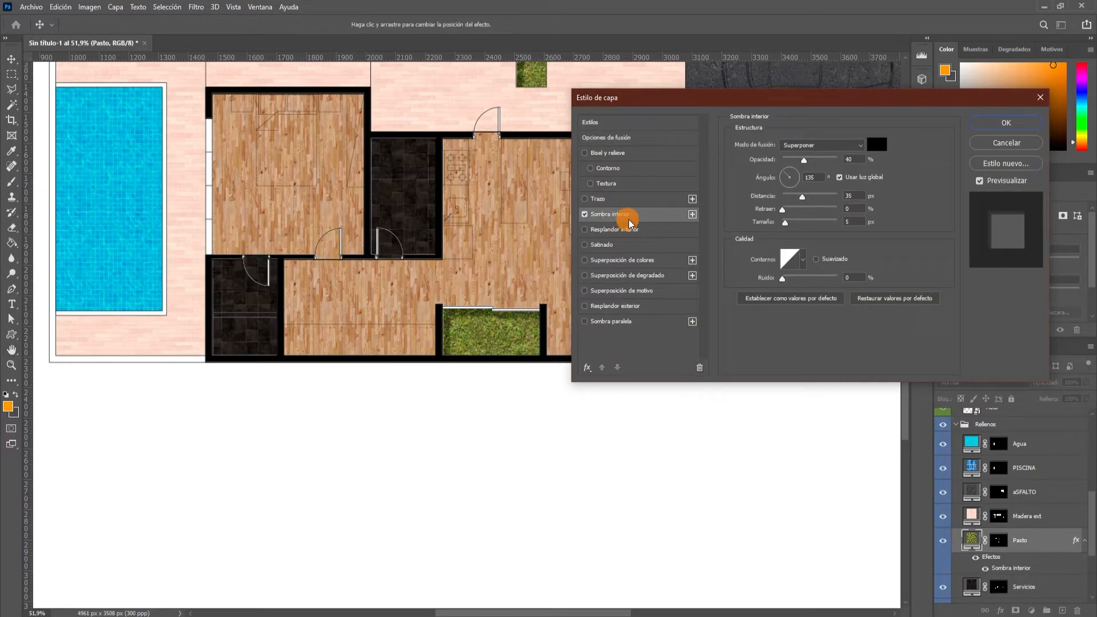
{"action": "left_click", "coordinate": [694, 216]}
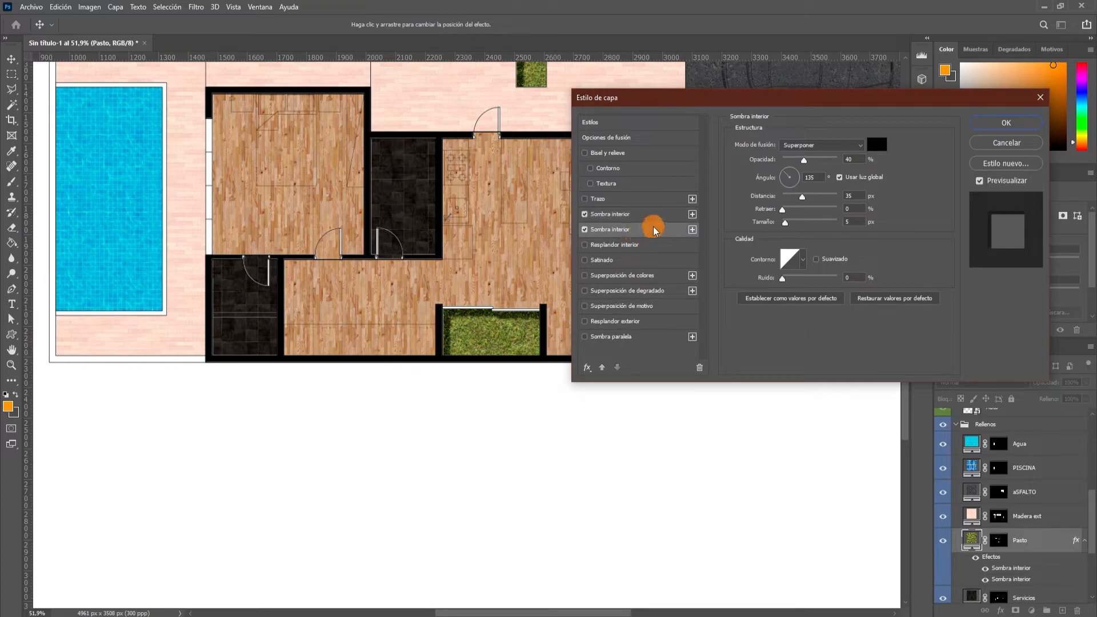
Set the second Inner Shadow on the grass to 50 px distance, 5% choke and 40 px size.
{"action": "left_click_drag", "start_coordinate": [755, 99], "coordinate": [741, 204]}
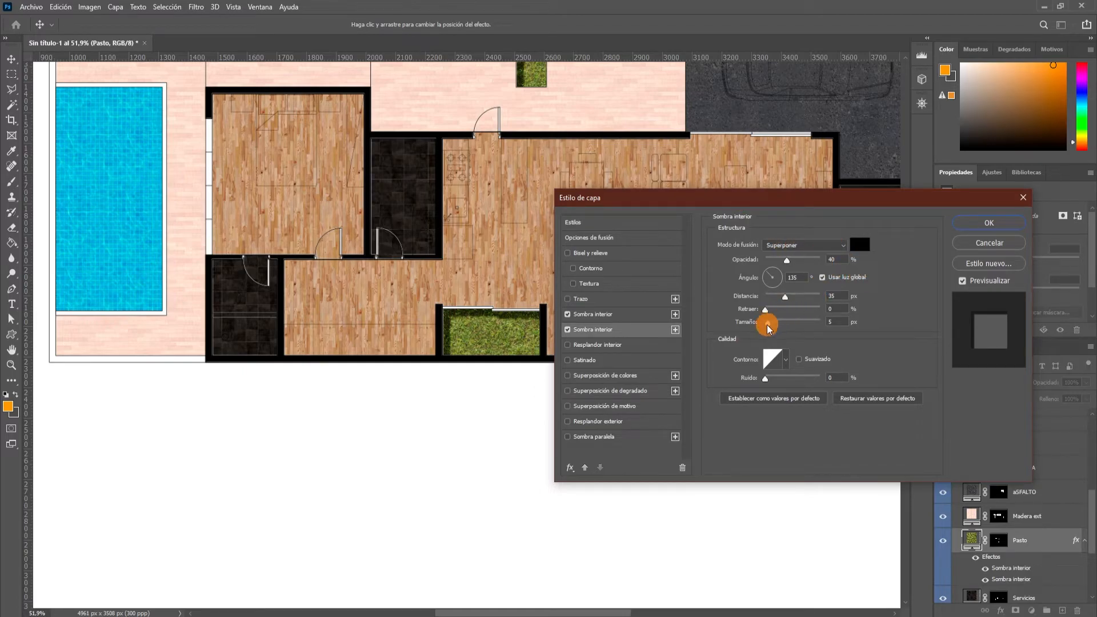
{"action": "left_click_drag", "start_coordinate": [776, 327], "coordinate": [780, 327]}
{"action": "left_click", "coordinate": [826, 320]}
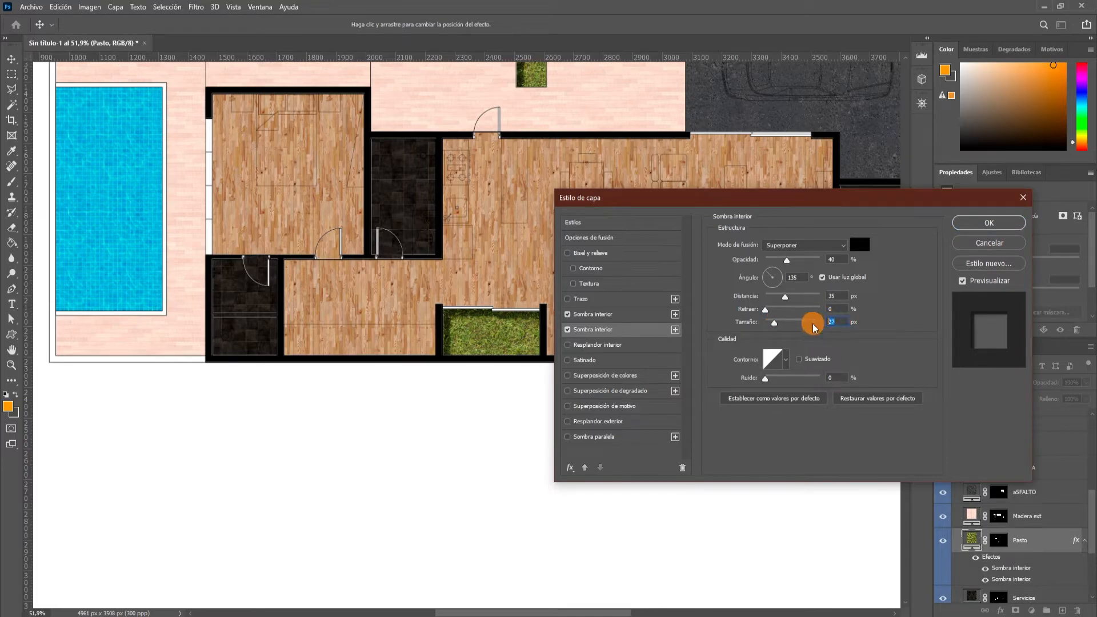
{"action": "type", "text": "30"}
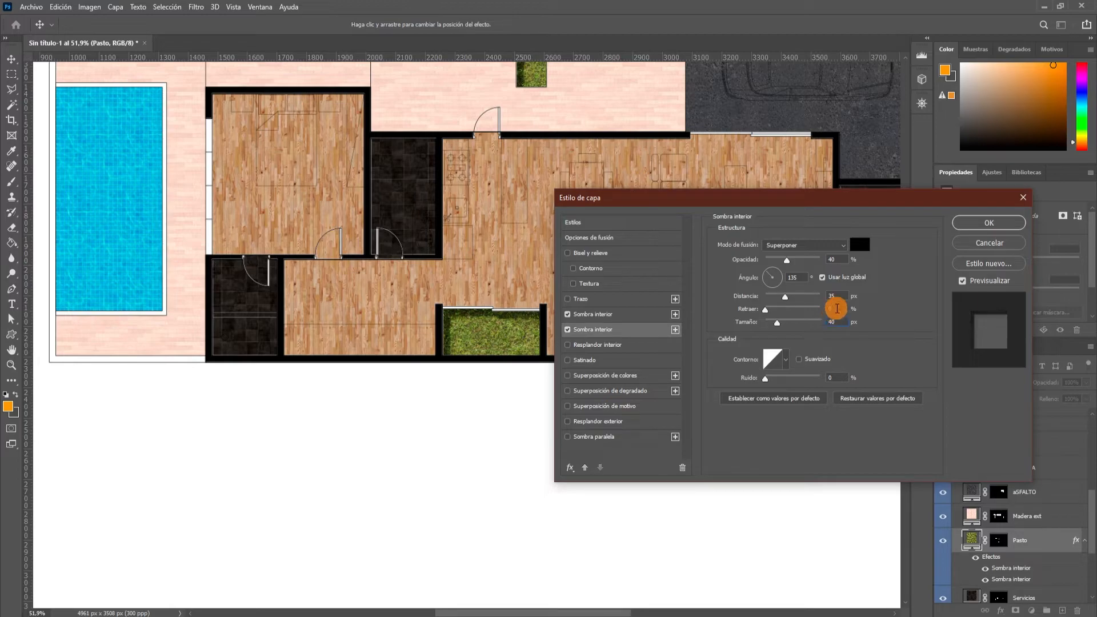
{"action": "left_click", "coordinate": [821, 297]}
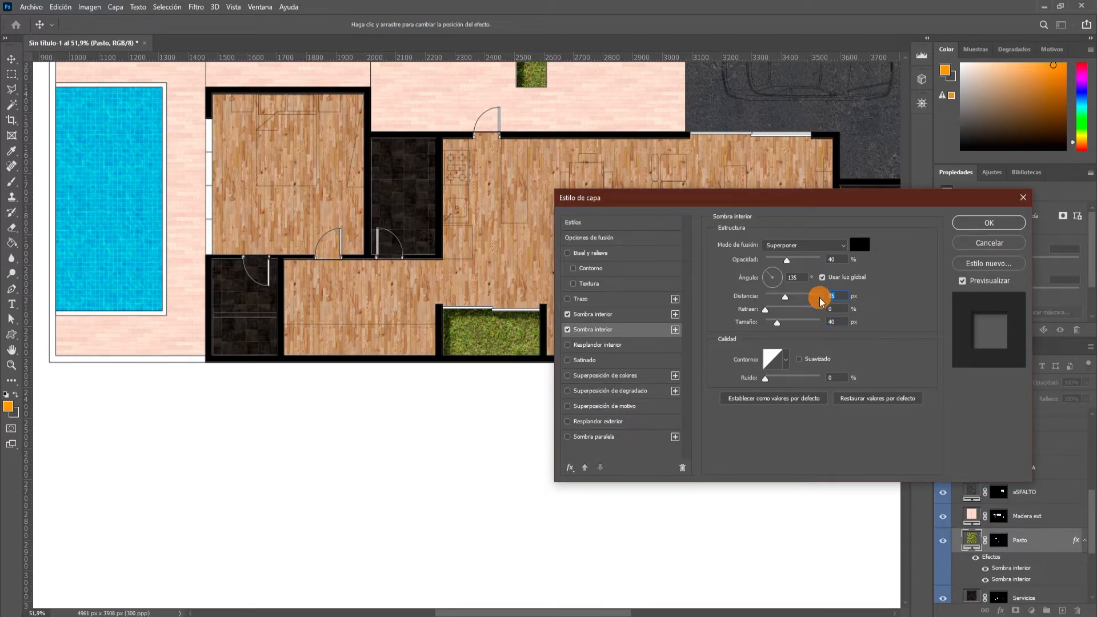
{"action": "type", "text": "50"}
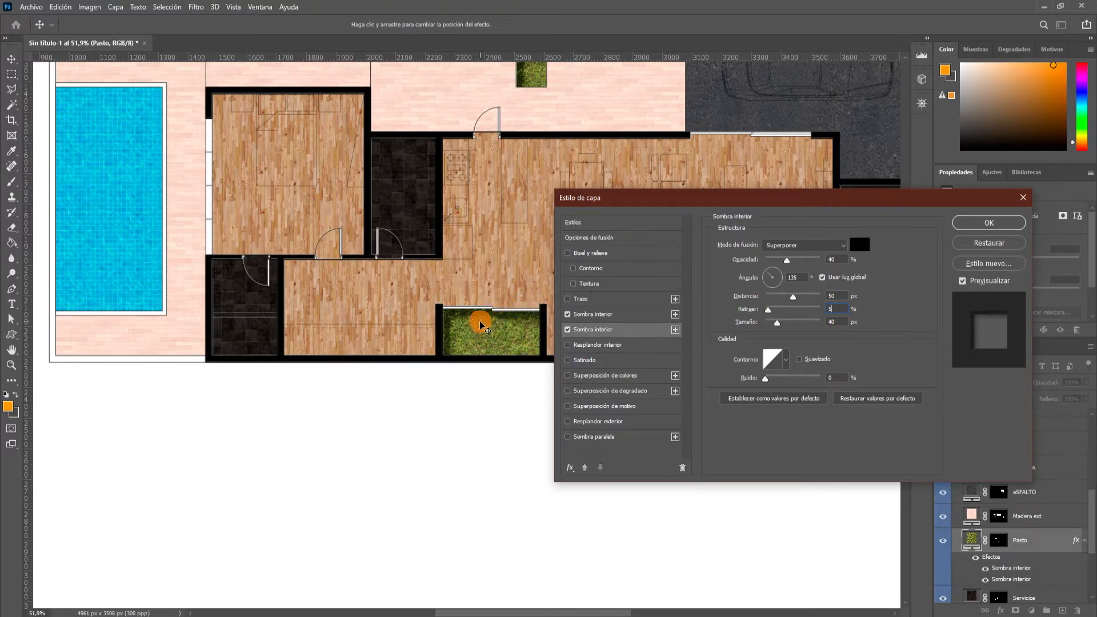
Change the second grass Inner Shadow's blend mode to Normal and apply the layer style.
{"action": "left_click", "coordinate": [800, 245]}
{"action": "left_click", "coordinate": [793, 264]}
{"action": "left_click", "coordinate": [788, 245]}
{"action": "left_click", "coordinate": [773, 255]}
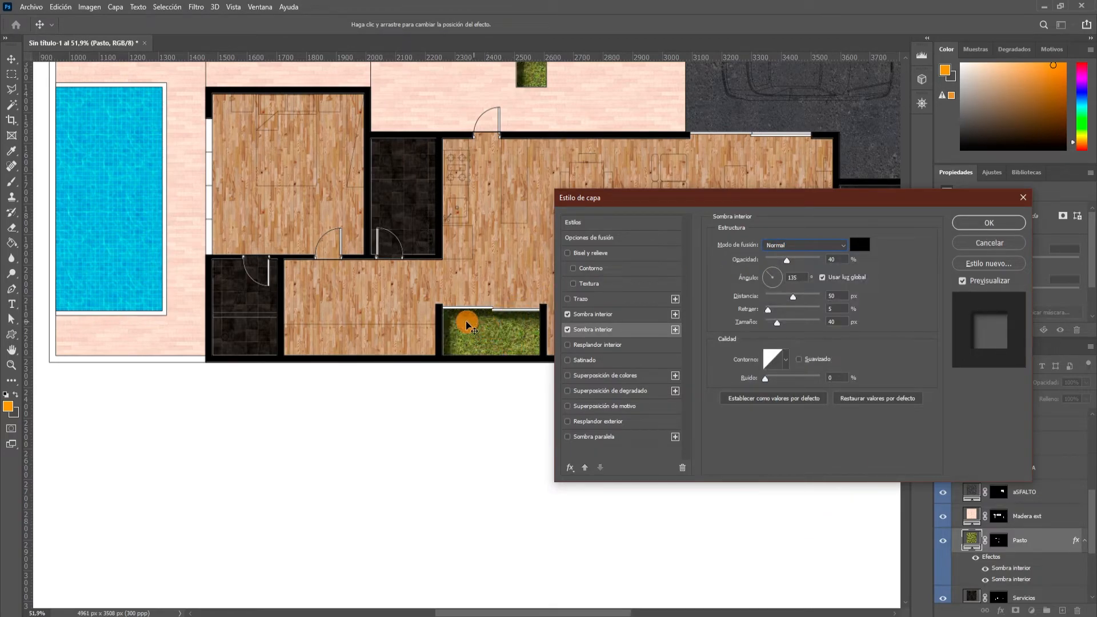
{"action": "left_click", "coordinate": [984, 227]}
Examine the doubled inner shadows along the edges of the planter, the square tree pit and the interior garden.
{"action": "scroll", "coordinate": [541, 302], "scroll_direction": "down", "scroll_amount": 9}
{"action": "scroll", "coordinate": [485, 299], "scroll_direction": "up", "scroll_amount": 4}
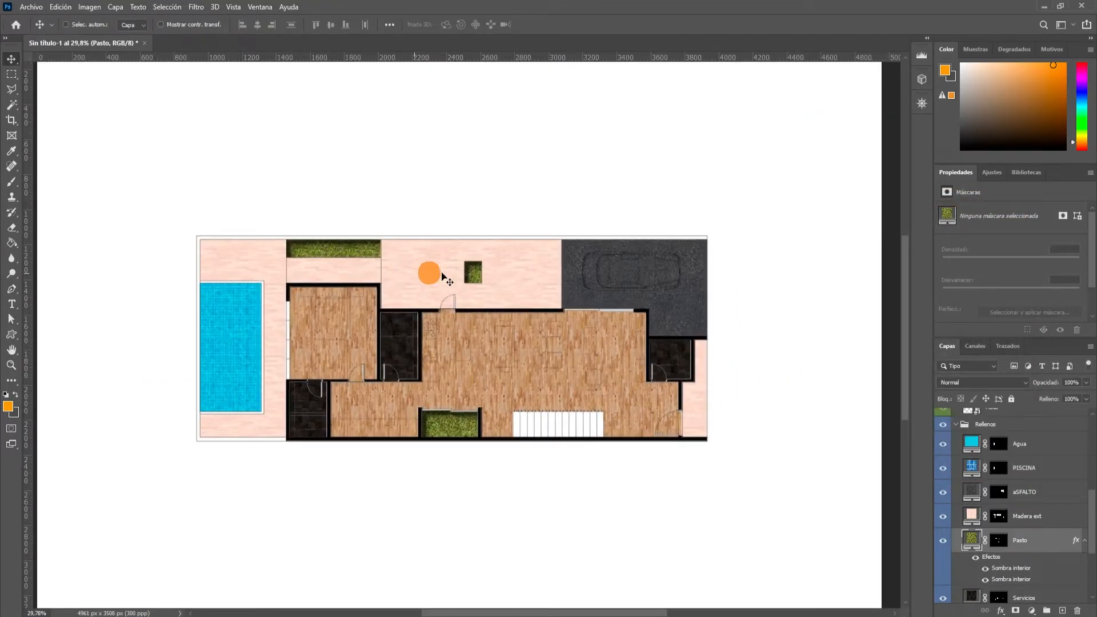
{"action": "scroll", "coordinate": [482, 259], "scroll_direction": "up", "scroll_amount": 4}
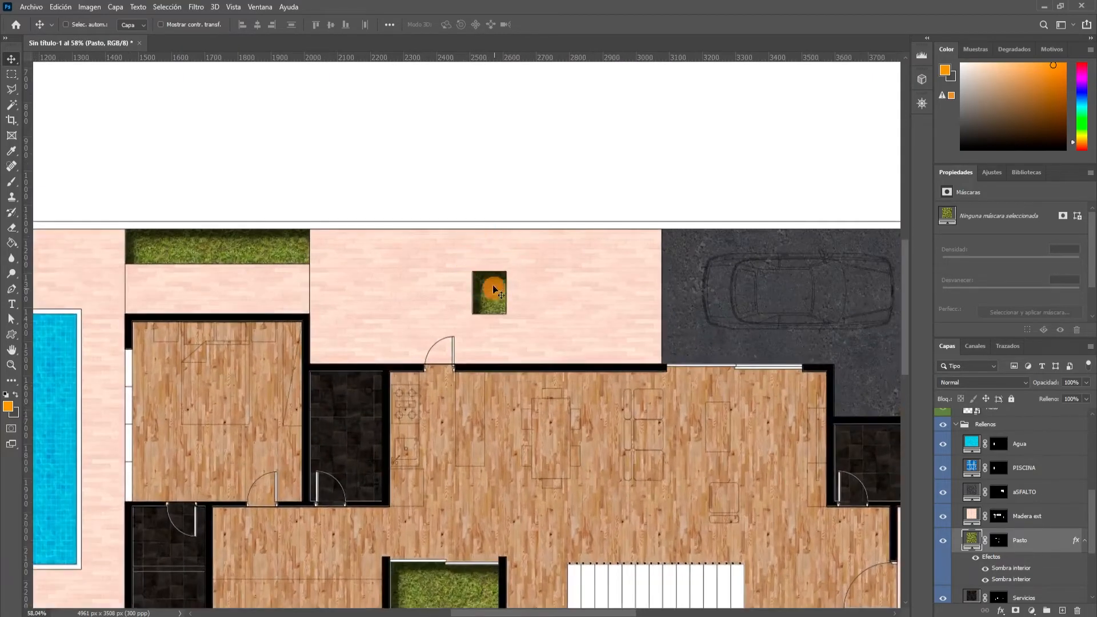
{"action": "scroll", "coordinate": [543, 335], "scroll_direction": "down", "scroll_amount": 3}
{"action": "scroll", "coordinate": [514, 416], "scroll_direction": "up", "scroll_amount": 3}
{"action": "scroll", "coordinate": [446, 407], "scroll_direction": "down", "scroll_amount": 3}
{"action": "scroll", "coordinate": [422, 383], "scroll_direction": "up", "scroll_amount": 1}
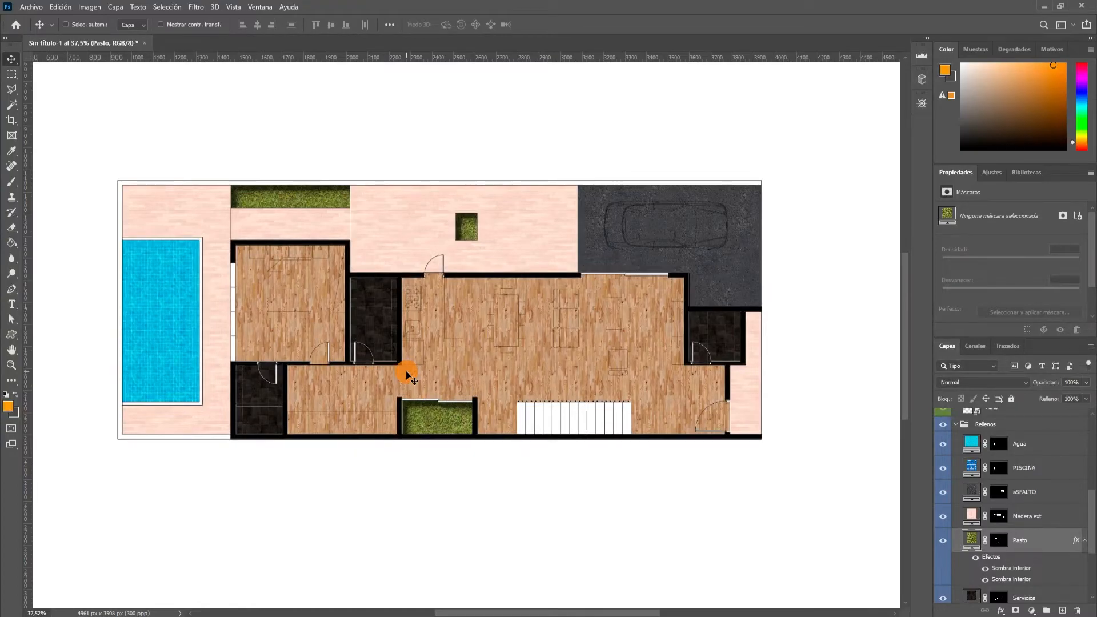
{"action": "scroll", "coordinate": [321, 205], "scroll_direction": "up", "scroll_amount": 3}
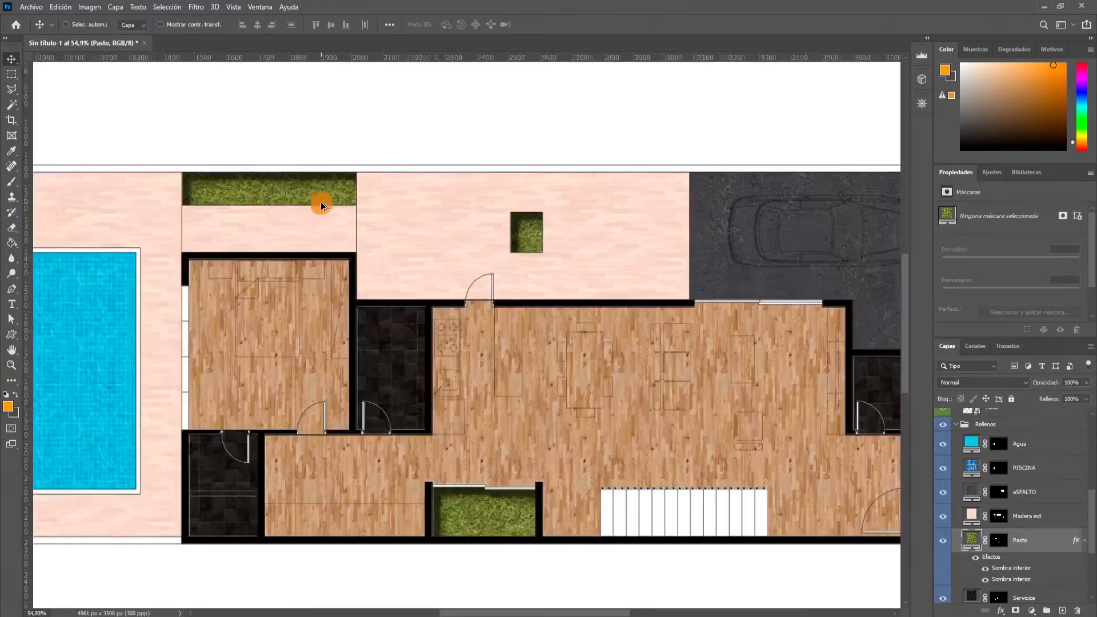
{"action": "scroll", "coordinate": [671, 309], "scroll_direction": "down", "scroll_amount": 3}
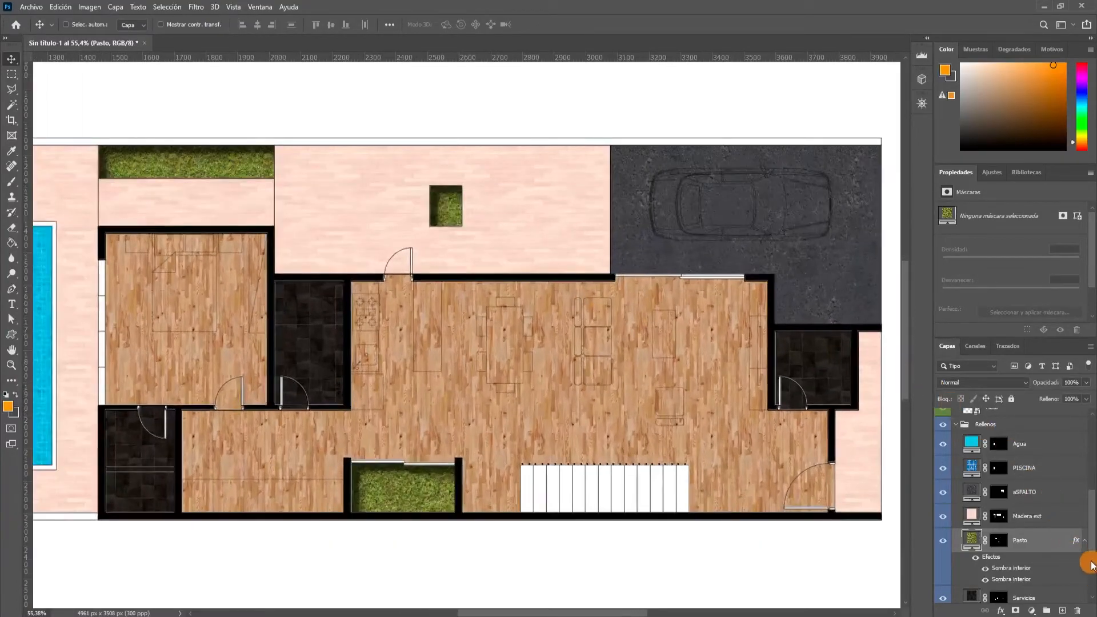
Copy the Pasto layer's style and paste it onto the aSFALTO layer.
{"action": "right_click", "coordinate": [1053, 545]}
{"action": "right_click", "coordinate": [1049, 546]}
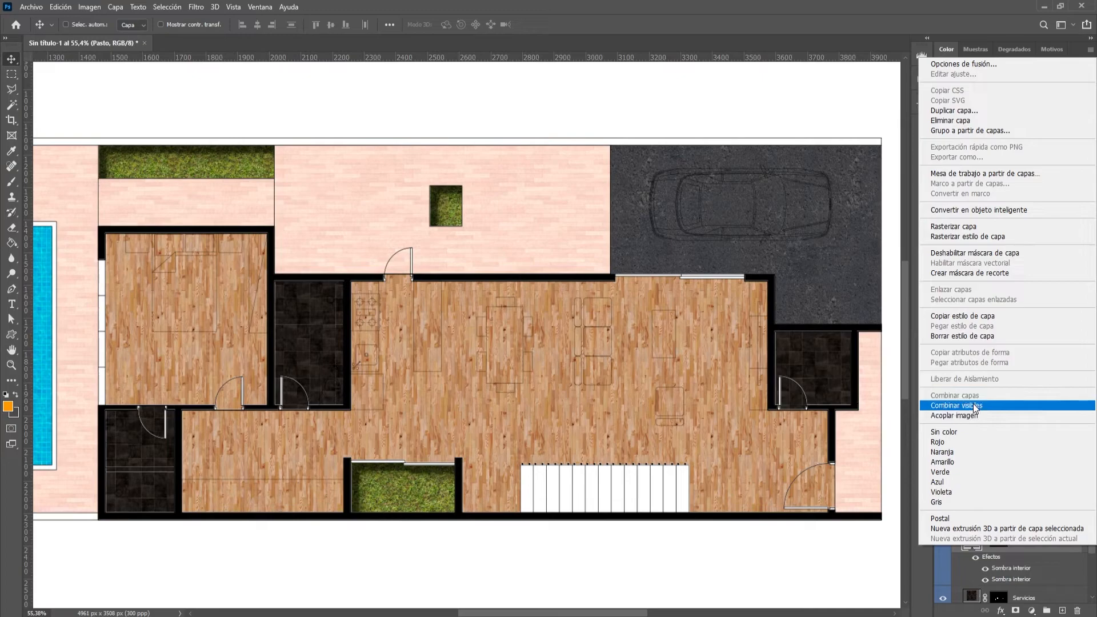
{"action": "left_click", "coordinate": [972, 317]}
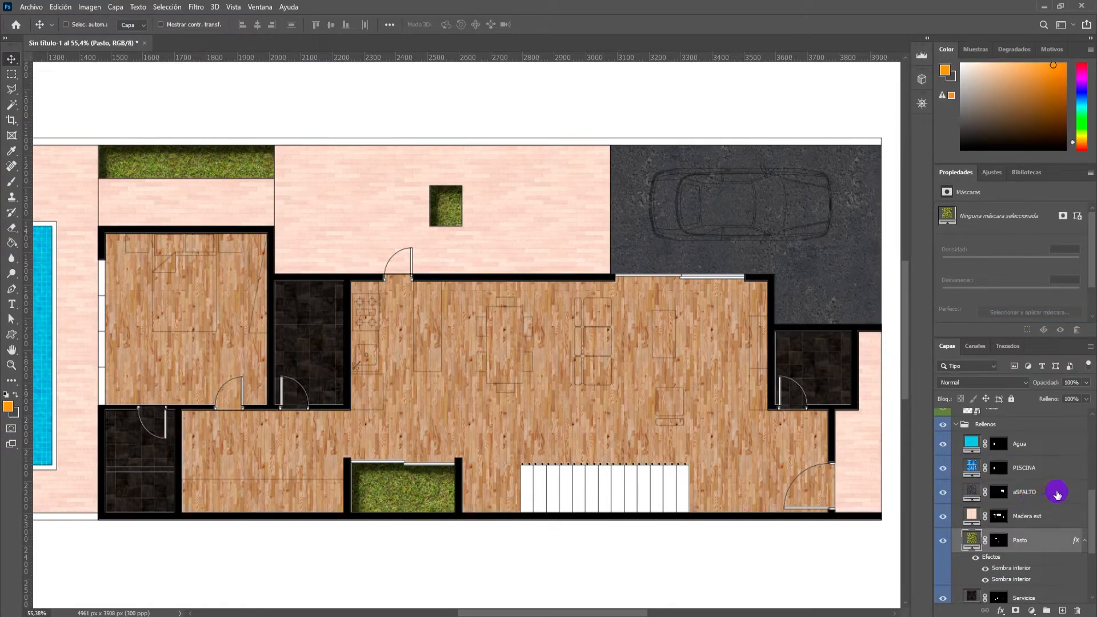
{"action": "left_click", "coordinate": [1057, 494]}
{"action": "right_click", "coordinate": [1057, 495]}
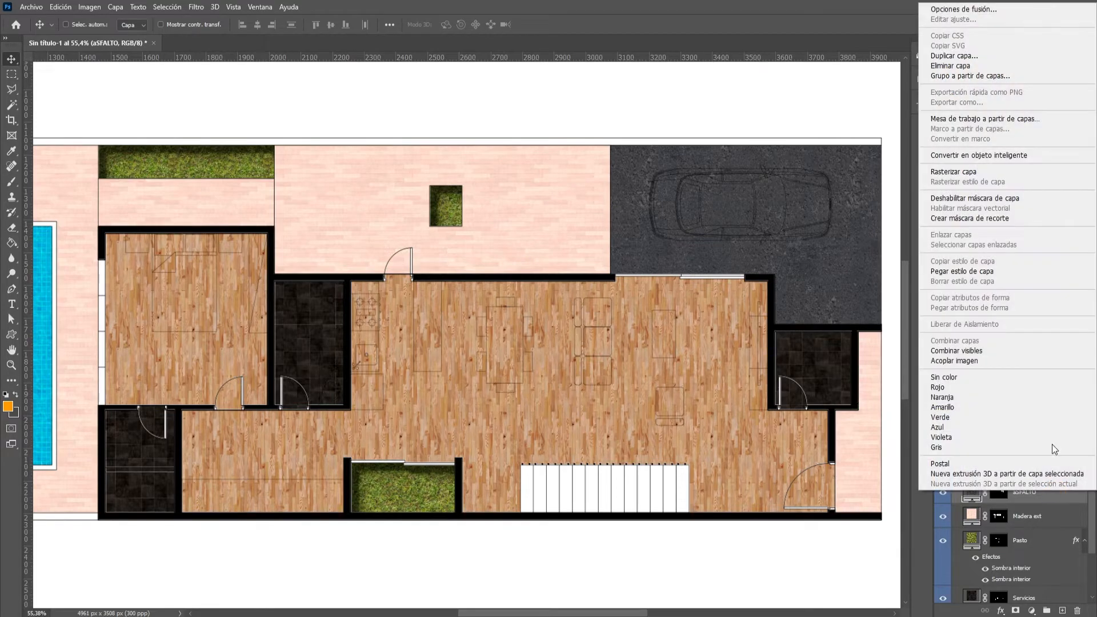
{"action": "left_click", "coordinate": [991, 273]}
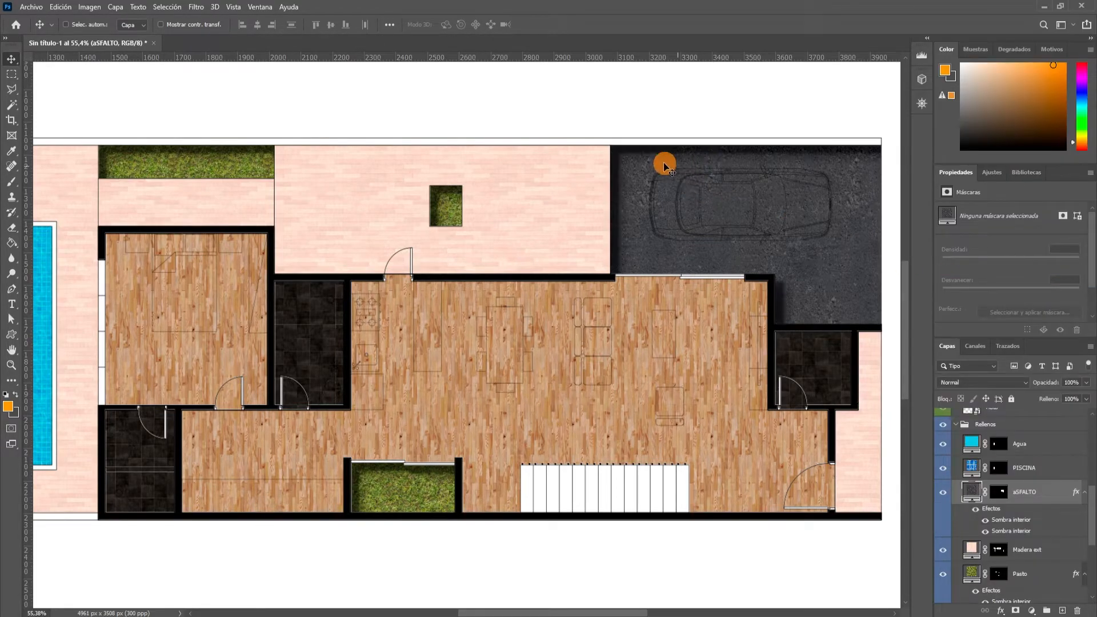
Disable the soft Normal-mode Inner Shadow on the aSFALTO layer and set the remaining one's distance to 15 px, applying the style.
{"action": "scroll", "coordinate": [794, 306], "scroll_direction": "down", "scroll_amount": 2}
{"action": "scroll", "coordinate": [794, 307], "scroll_direction": "down", "scroll_amount": 1}
{"action": "scroll", "coordinate": [744, 198], "scroll_direction": "up", "scroll_amount": 2}
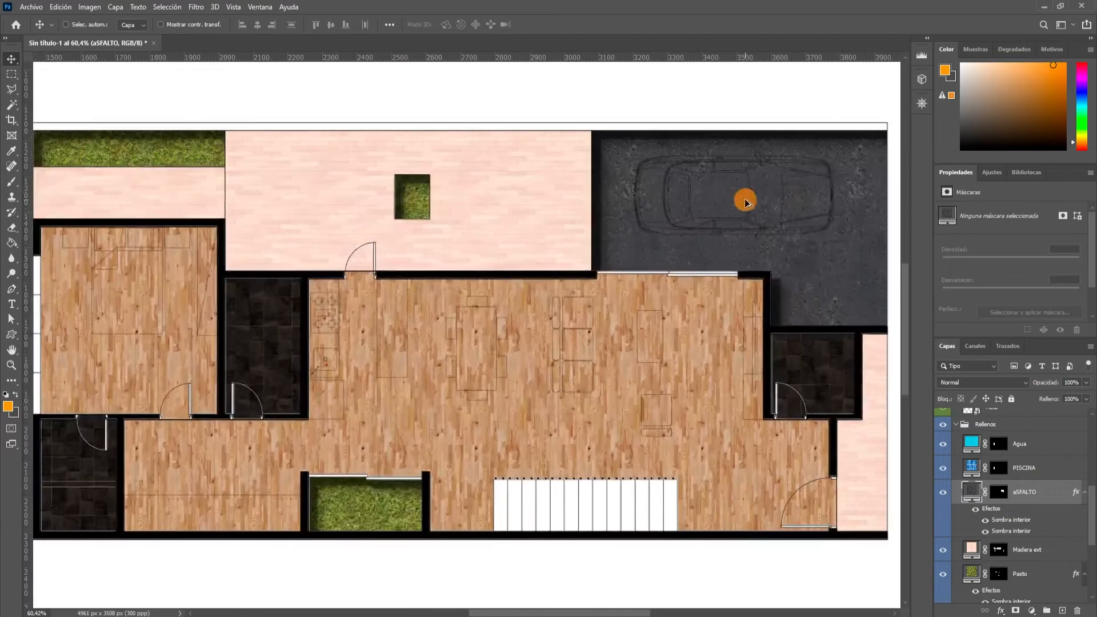
{"action": "scroll", "coordinate": [671, 197], "scroll_direction": "down", "scroll_amount": 2}
{"action": "scroll", "coordinate": [671, 197], "scroll_direction": "up", "scroll_amount": 4}
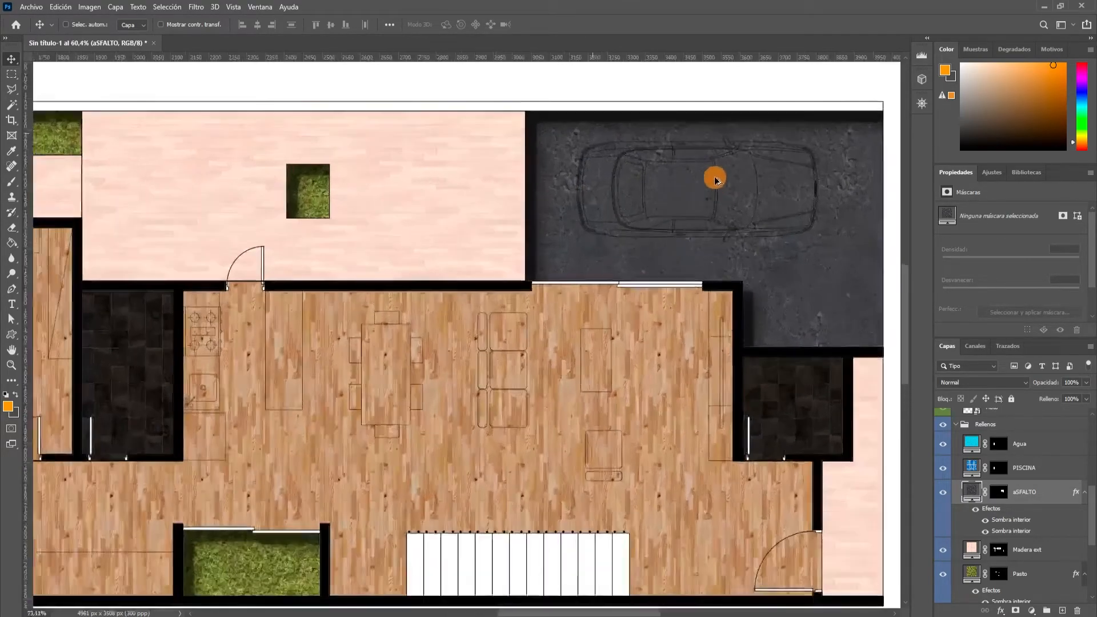
{"action": "right_click", "coordinate": [1058, 495]}
{"action": "left_click", "coordinate": [982, 9]}
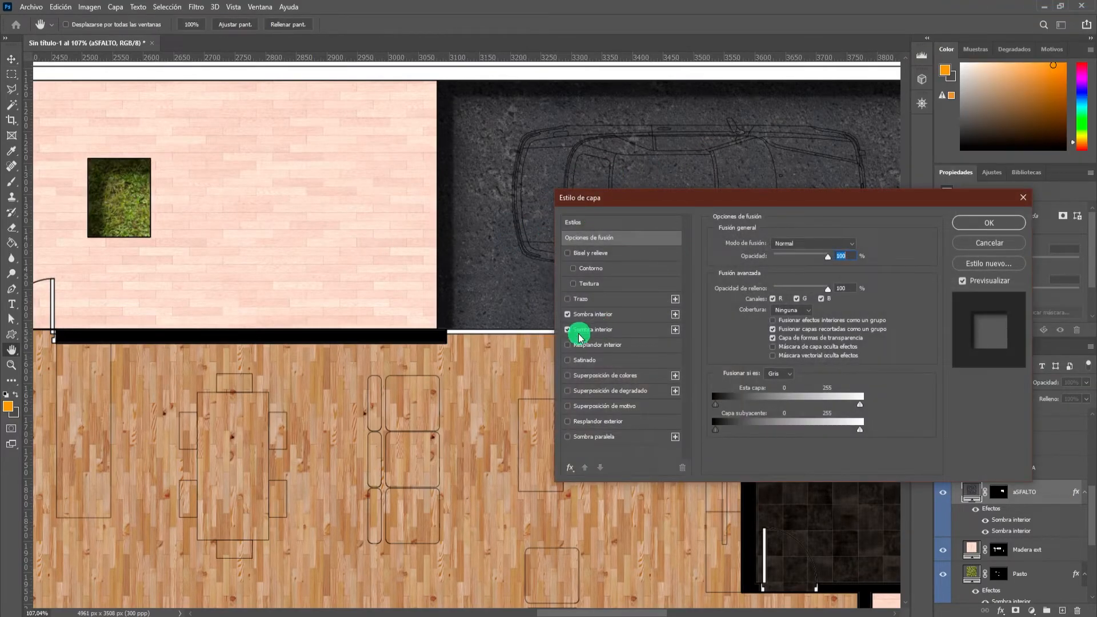
{"action": "left_click", "coordinate": [569, 331]}
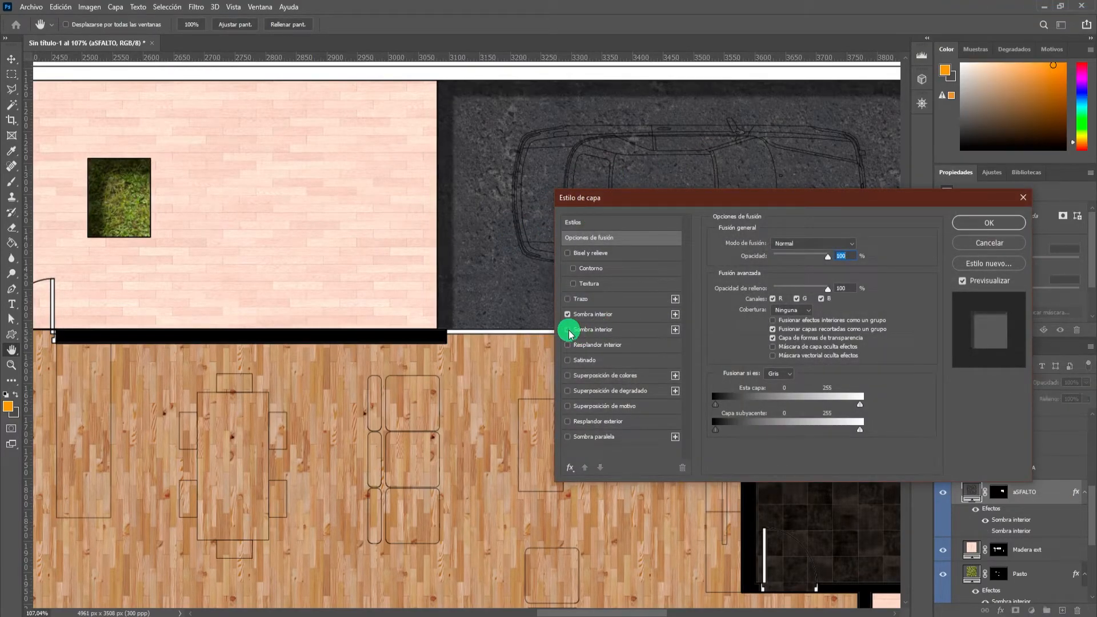
{"action": "left_click", "coordinate": [627, 317]}
{"action": "left_click_drag", "start_coordinate": [784, 297], "coordinate": [775, 303]}
{"action": "left_click", "coordinate": [998, 233]}
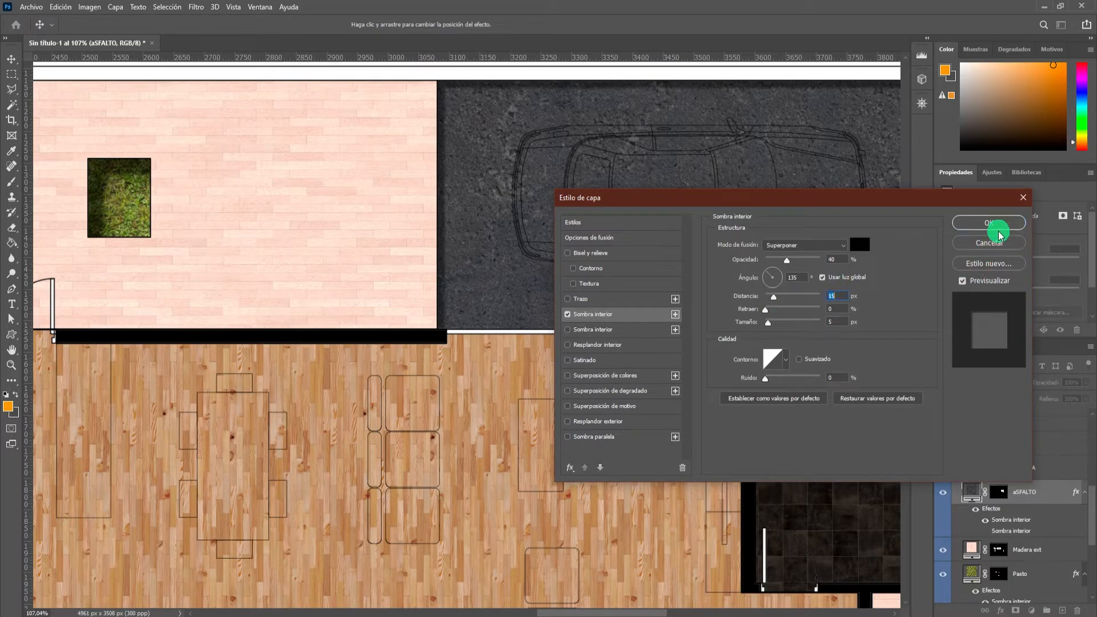
Add an Inner Glow to the Madera inte layer and raise its opacity to 100%.
{"action": "scroll", "coordinate": [666, 269], "scroll_direction": "down", "scroll_amount": 5}
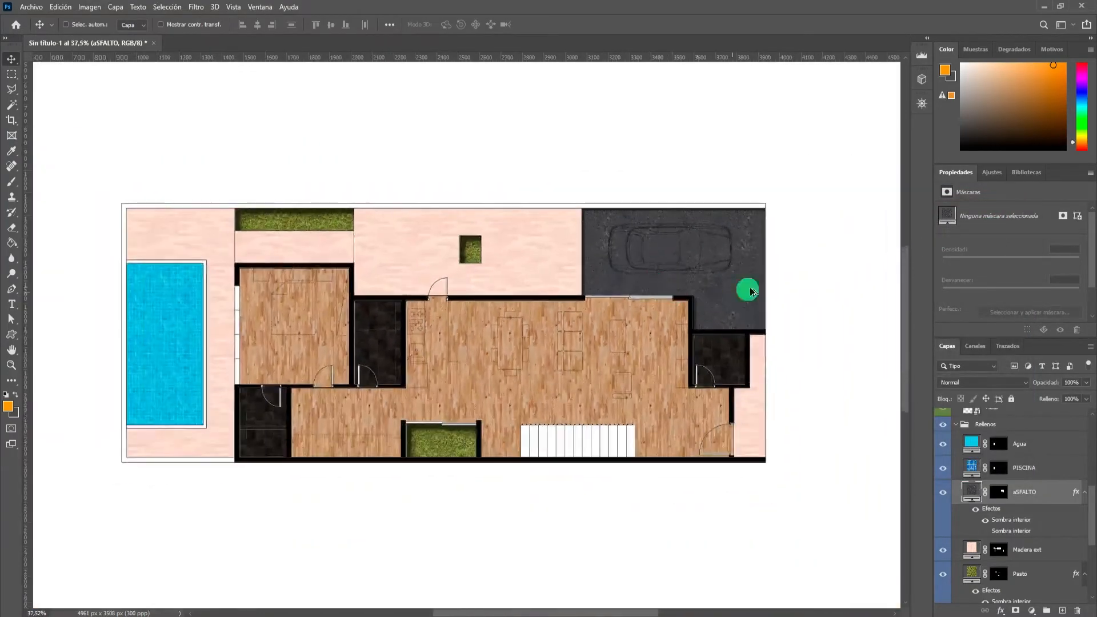
{"action": "scroll", "coordinate": [494, 365], "scroll_direction": "up", "scroll_amount": 1}
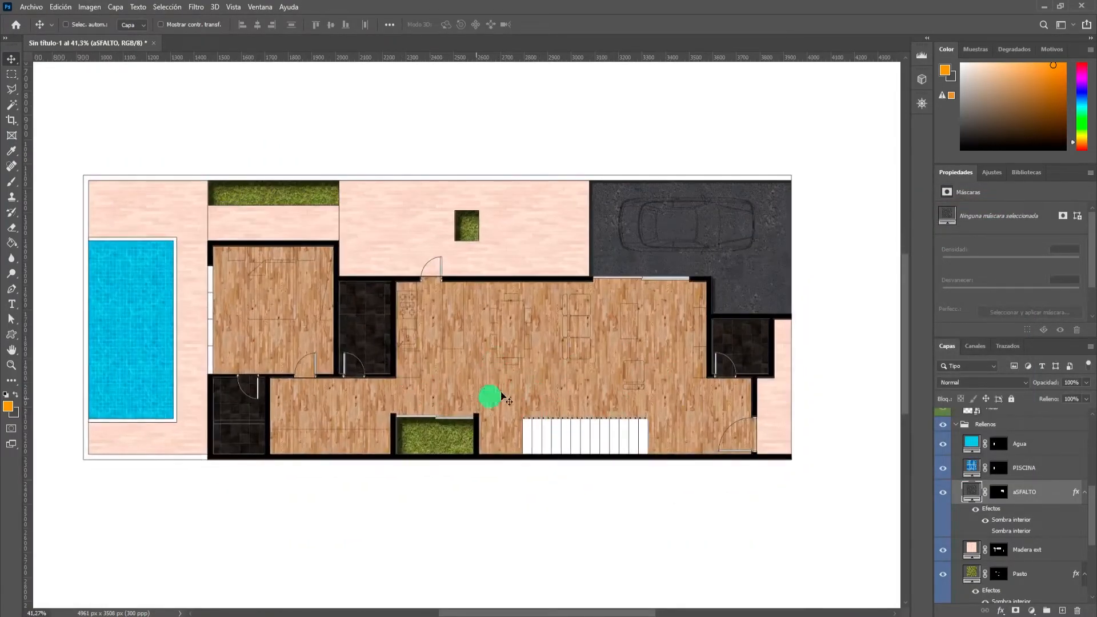
{"action": "scroll", "coordinate": [505, 374], "scroll_direction": "up", "scroll_amount": 1}
{"action": "scroll", "coordinate": [505, 375], "scroll_direction": "up", "scroll_amount": 1}
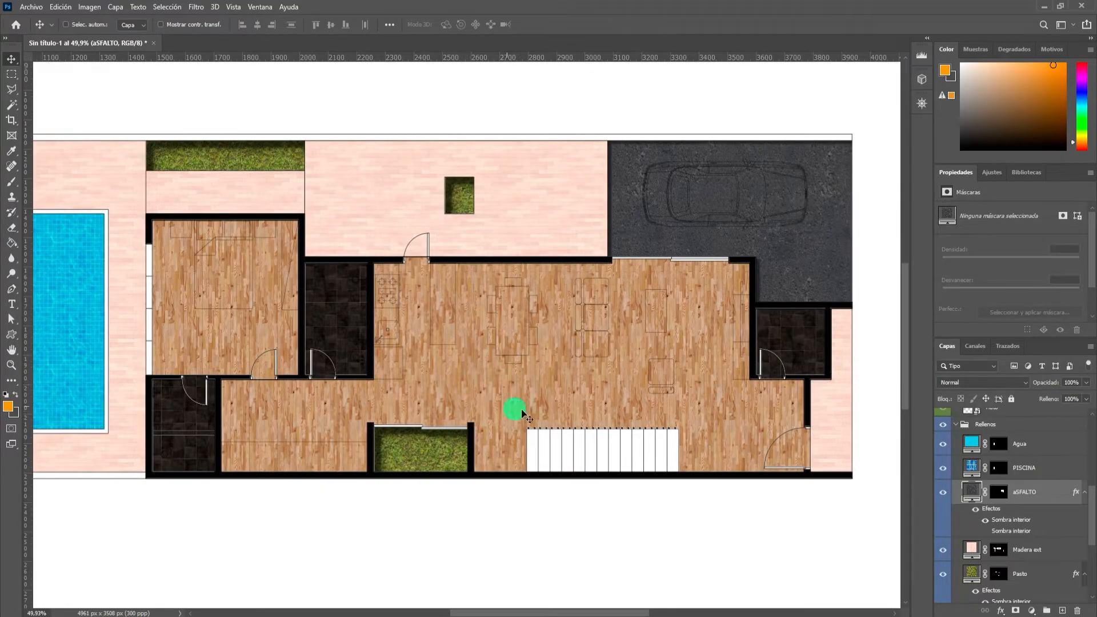
{"action": "scroll", "coordinate": [474, 410], "scroll_direction": "up", "scroll_amount": 6}
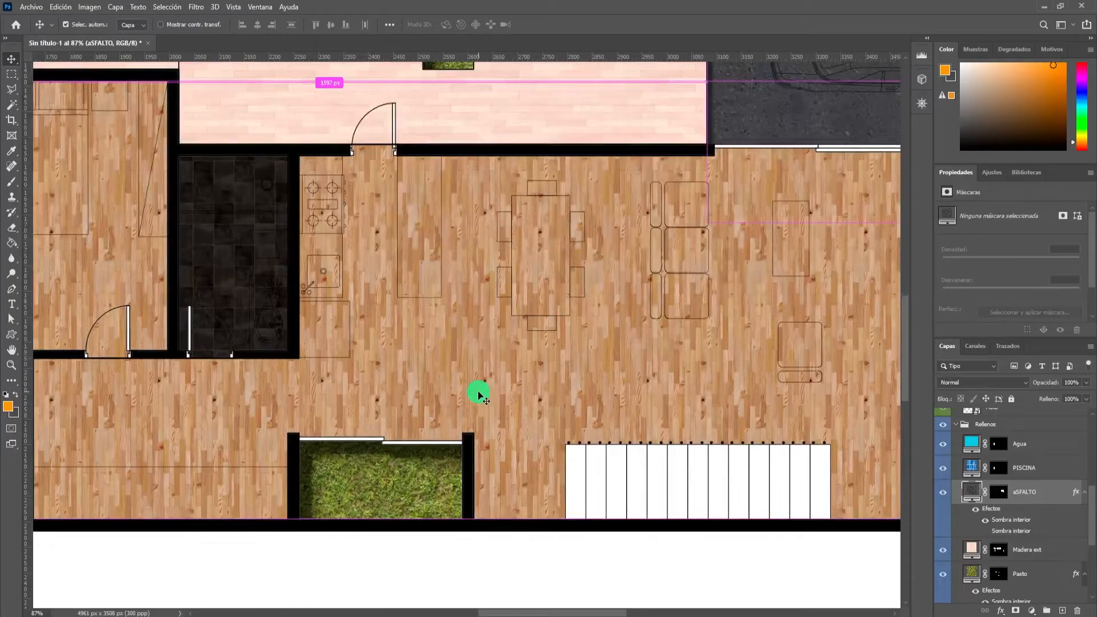
{"action": "left_click", "coordinate": [478, 394], "text": "ctrl"}
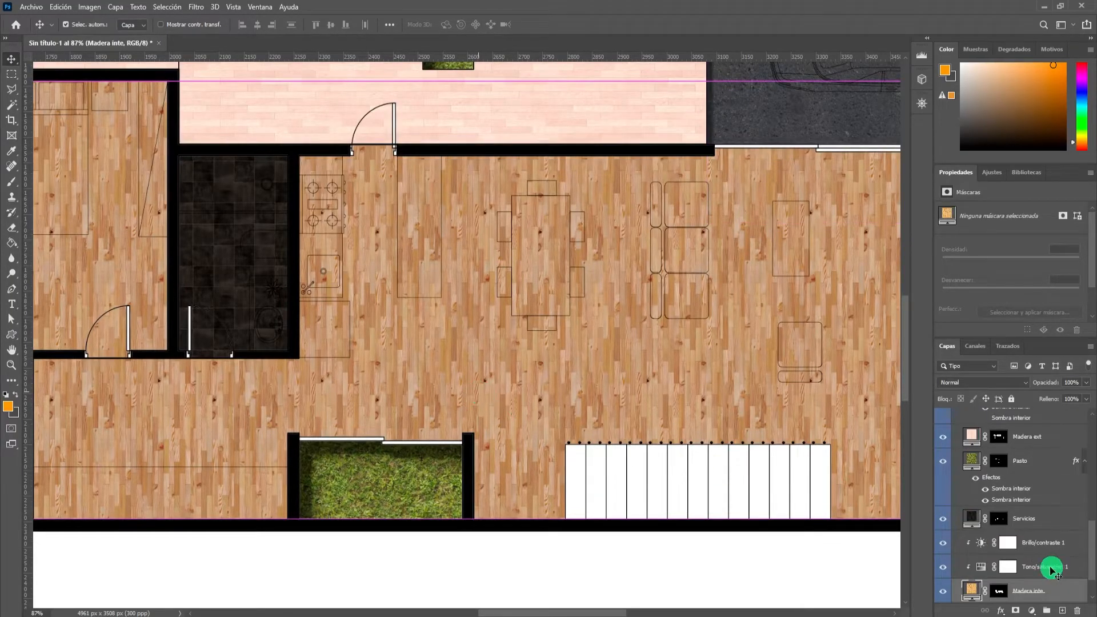
{"action": "right_click", "coordinate": [1066, 591]}
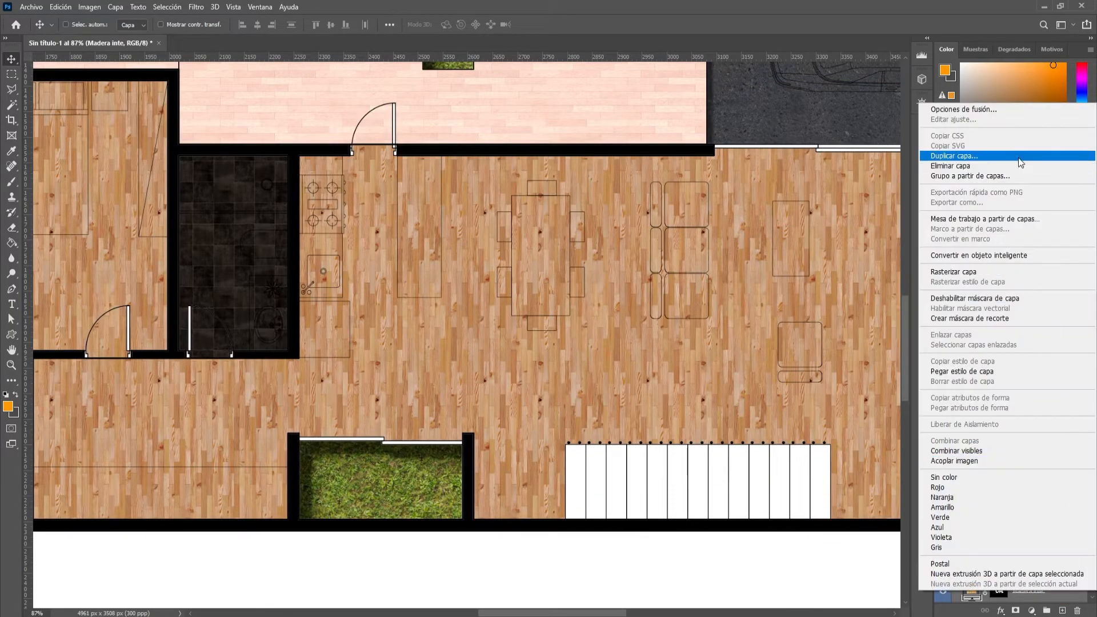
{"action": "left_click", "coordinate": [623, 294]}
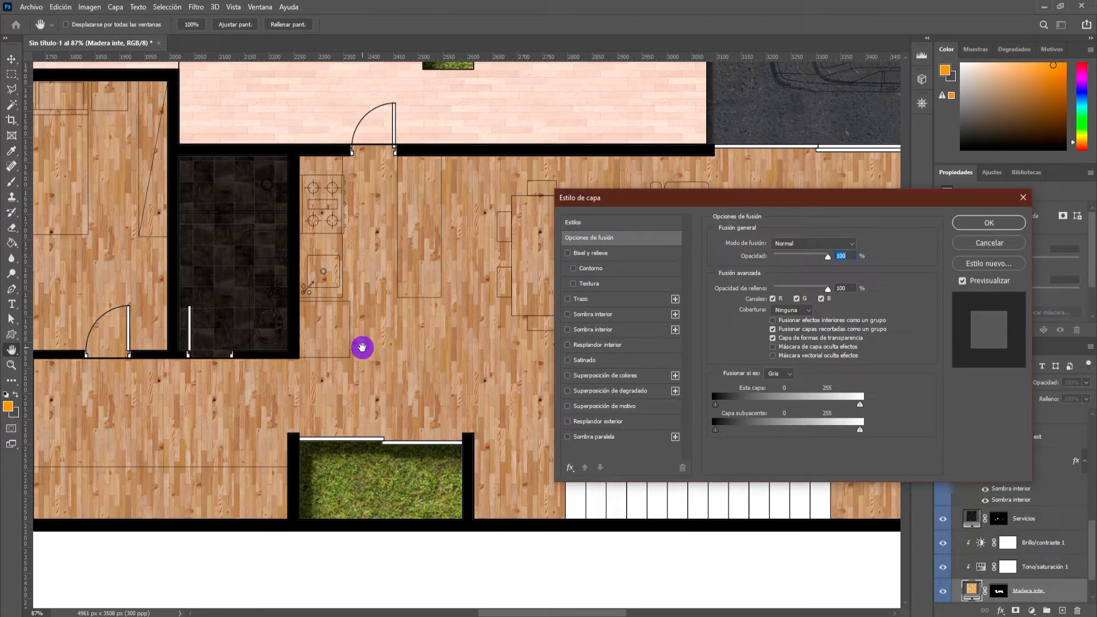
{"action": "left_click", "coordinate": [616, 346]}
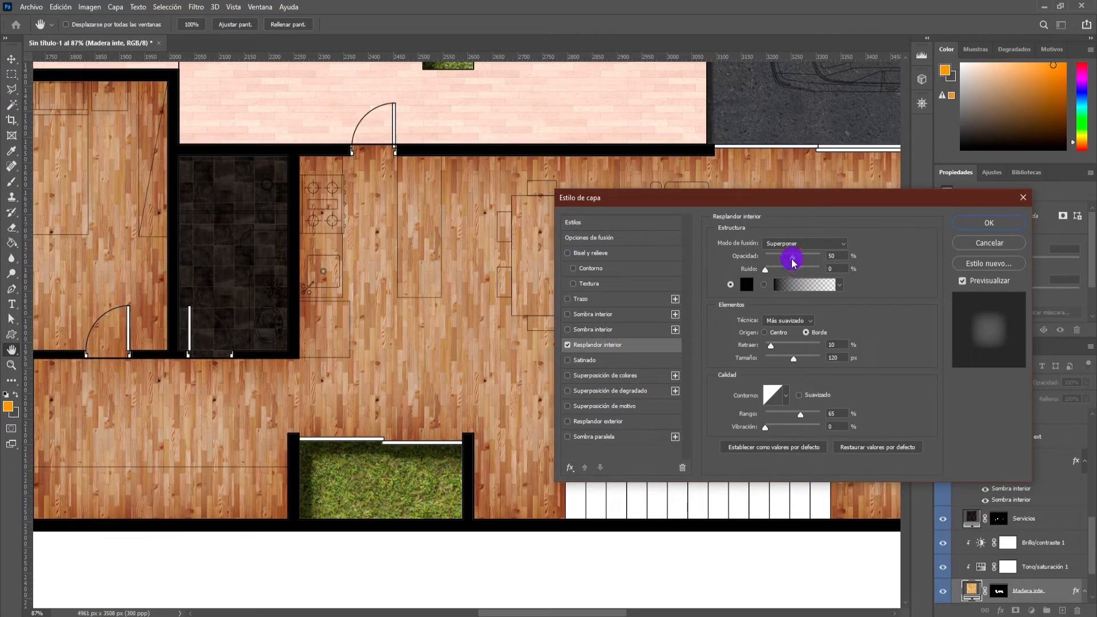
{"action": "left_click_drag", "start_coordinate": [837, 255], "coordinate": [832, 257]}
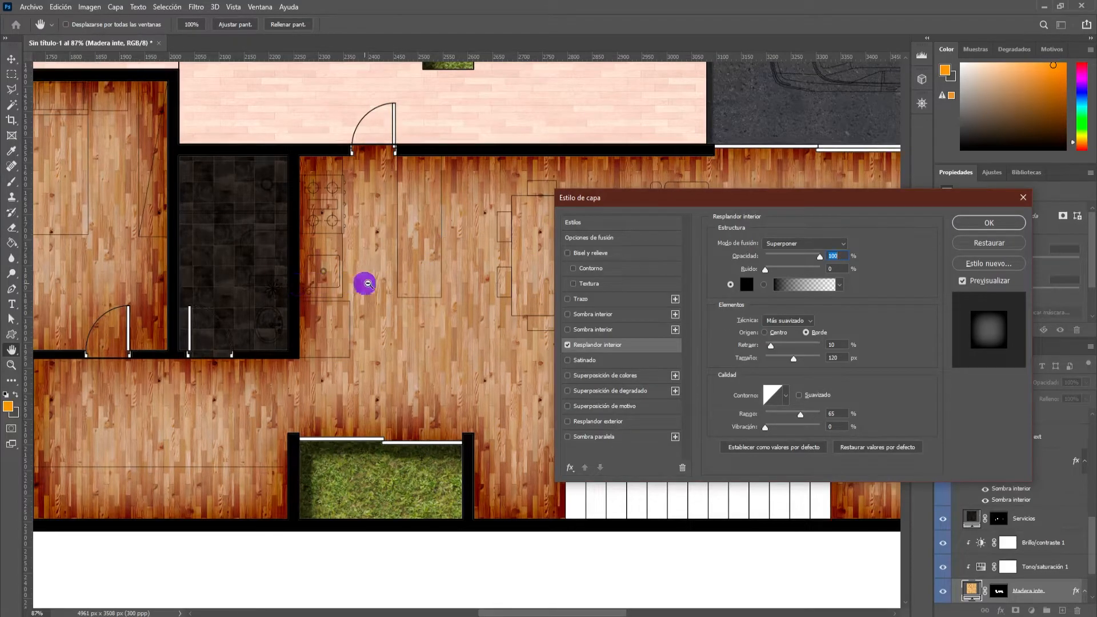
Examine the Inner Glow preview along the wood floor's edges in the bedroom, corridor and kitchen.
{"action": "left_click_drag", "start_coordinate": [646, 204], "coordinate": [506, 199]}
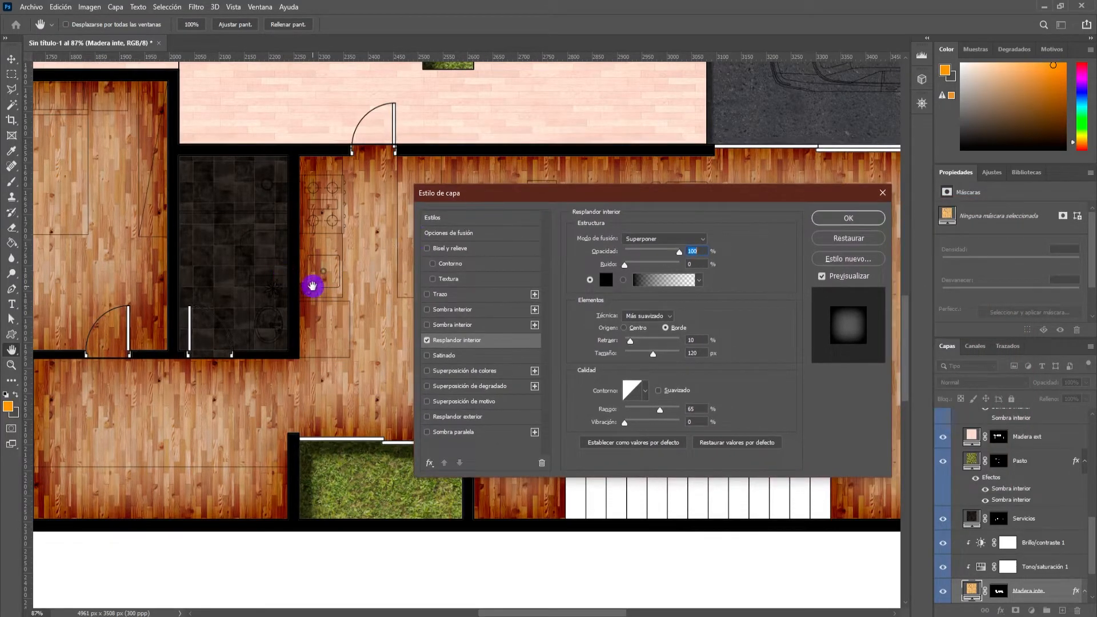
{"action": "left_click", "coordinate": [313, 287], "text": "alt"}
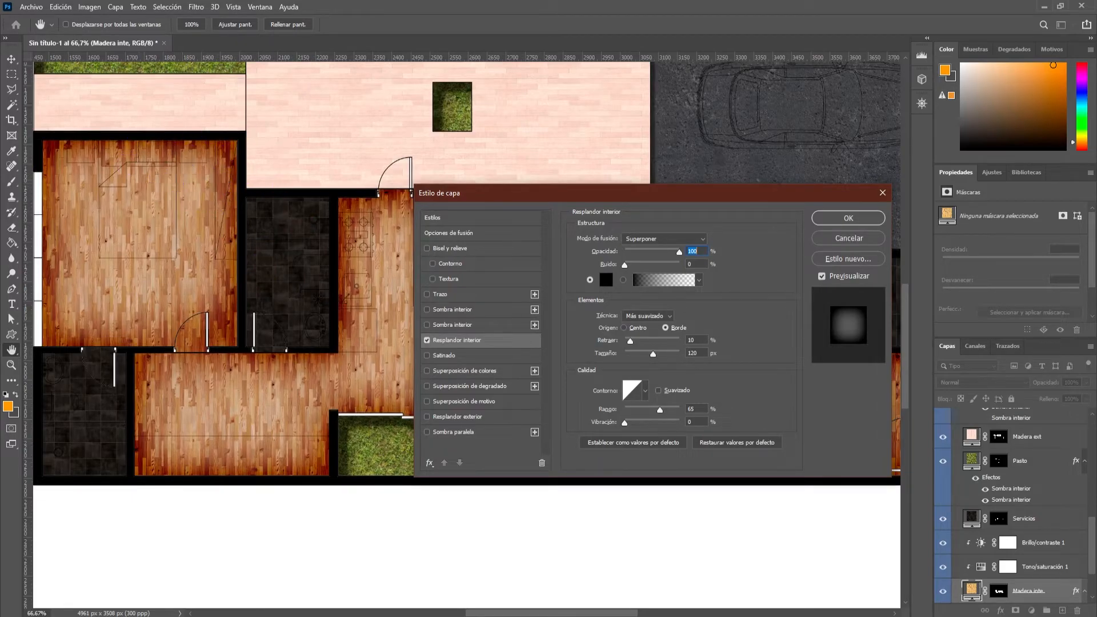
{"action": "left_click_drag", "start_coordinate": [494, 194], "coordinate": [456, 205]}
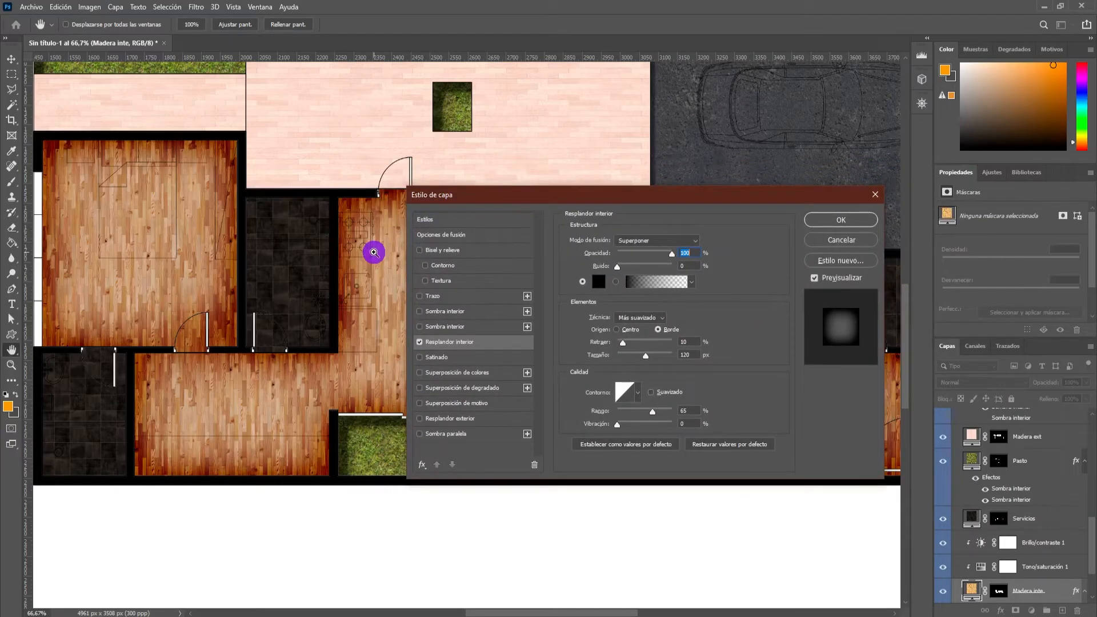
{"action": "key", "text": "ctrl+minus"}
{"action": "key", "text": "ctrl+minus"}
{"action": "key", "text": "ctrl+plus"}
{"action": "key", "text": "ctrl+plus"}
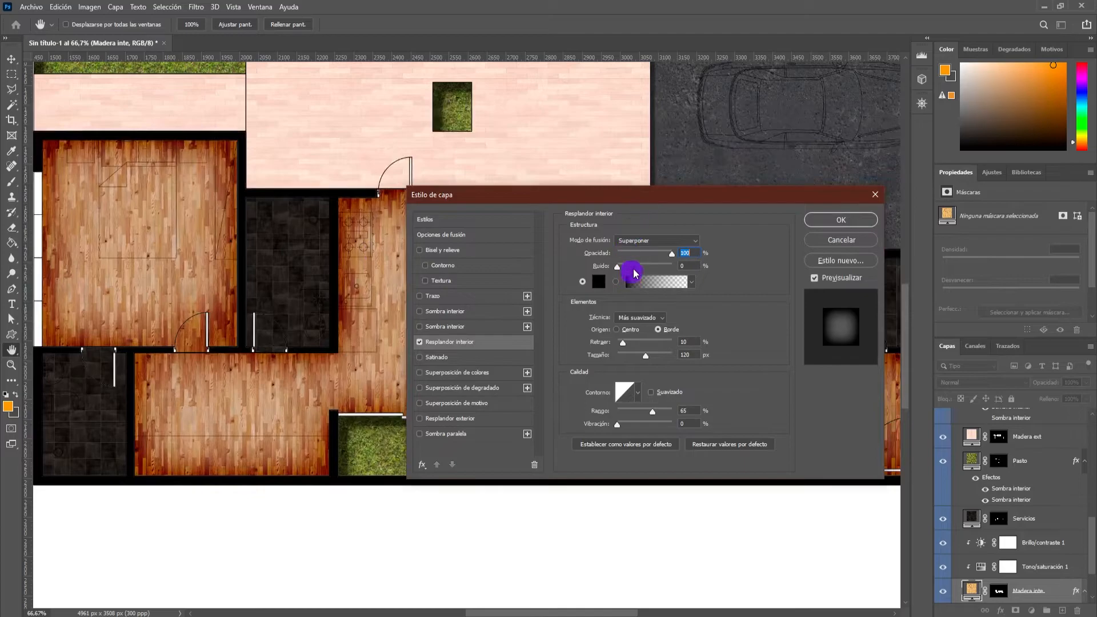
Try the Normal blend mode on the wood floor's Inner Glow and return it to Superponer.
{"action": "left_click", "coordinate": [658, 243]}
{"action": "left_click", "coordinate": [639, 241]}
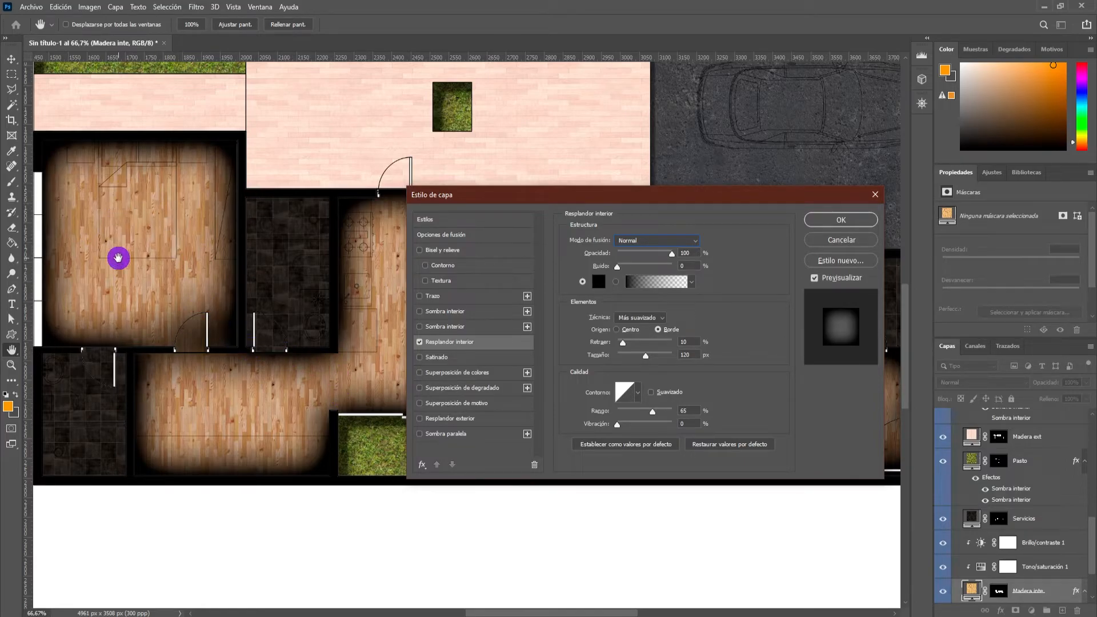
{"action": "left_click", "coordinate": [650, 247]}
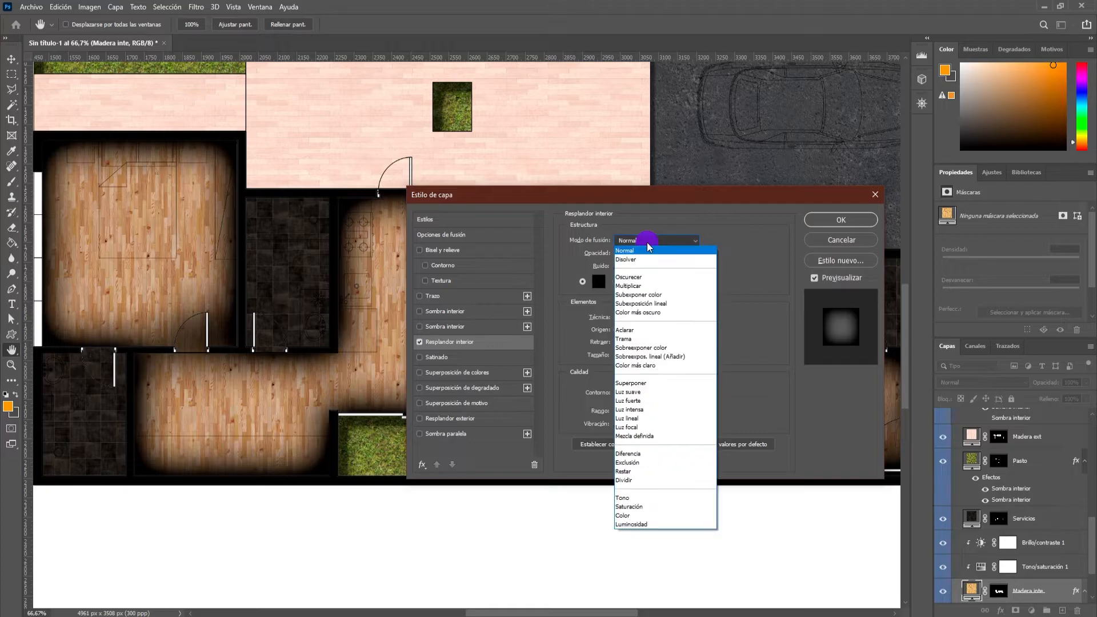
{"action": "left_click", "coordinate": [644, 386]}
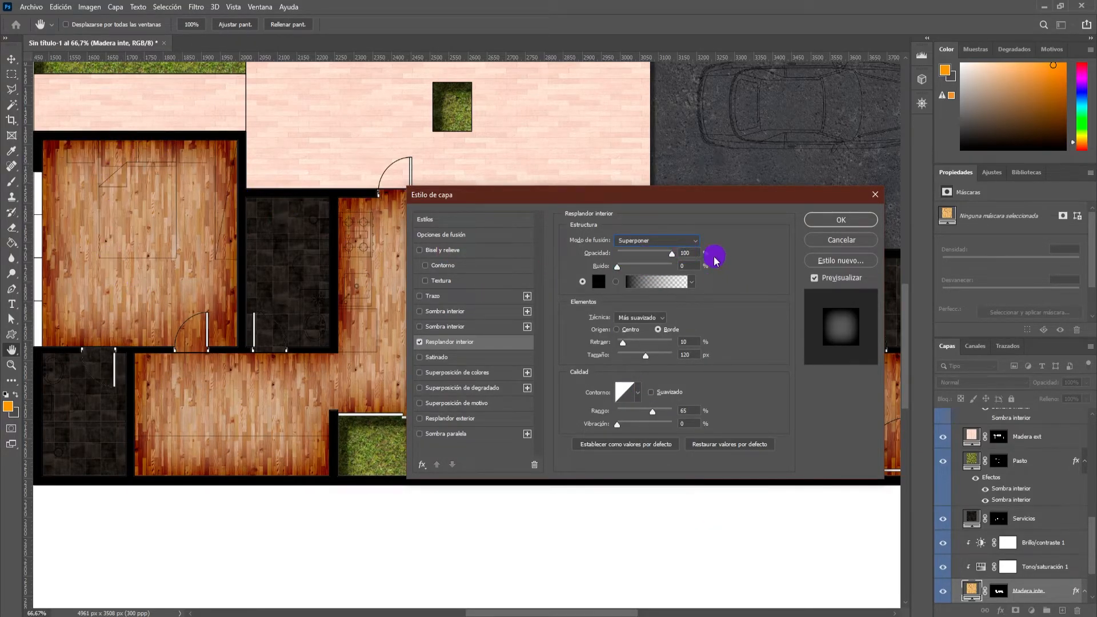
Set the Madera inte layer's Inner Glow to 60% opacity and 70 px size, and apply the style.
{"action": "type", "text": "50"}
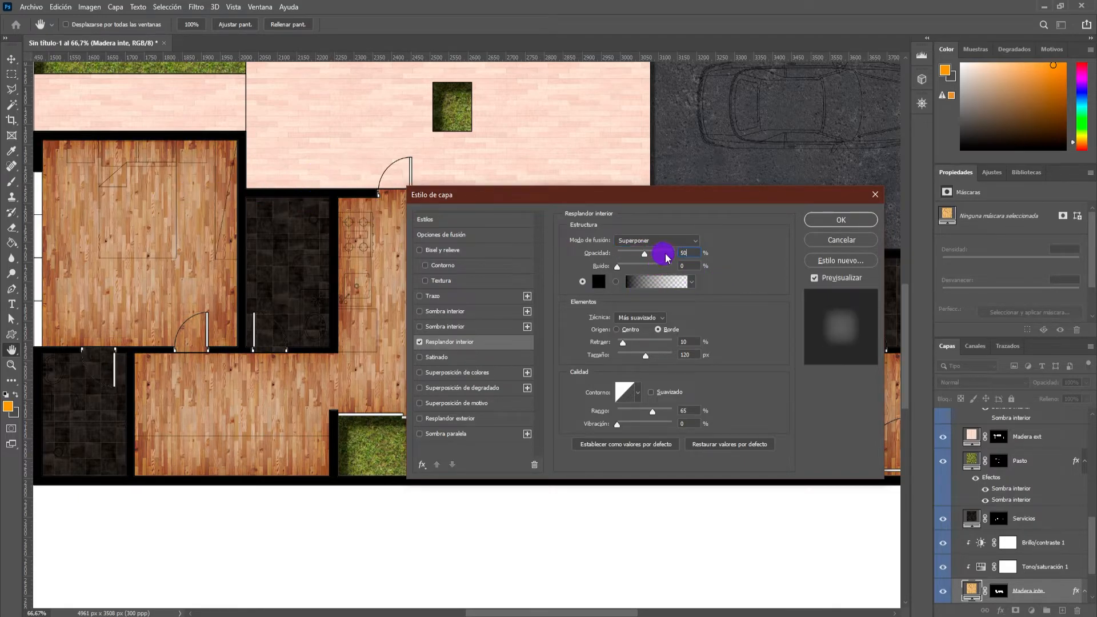
{"action": "type", "text": "60"}
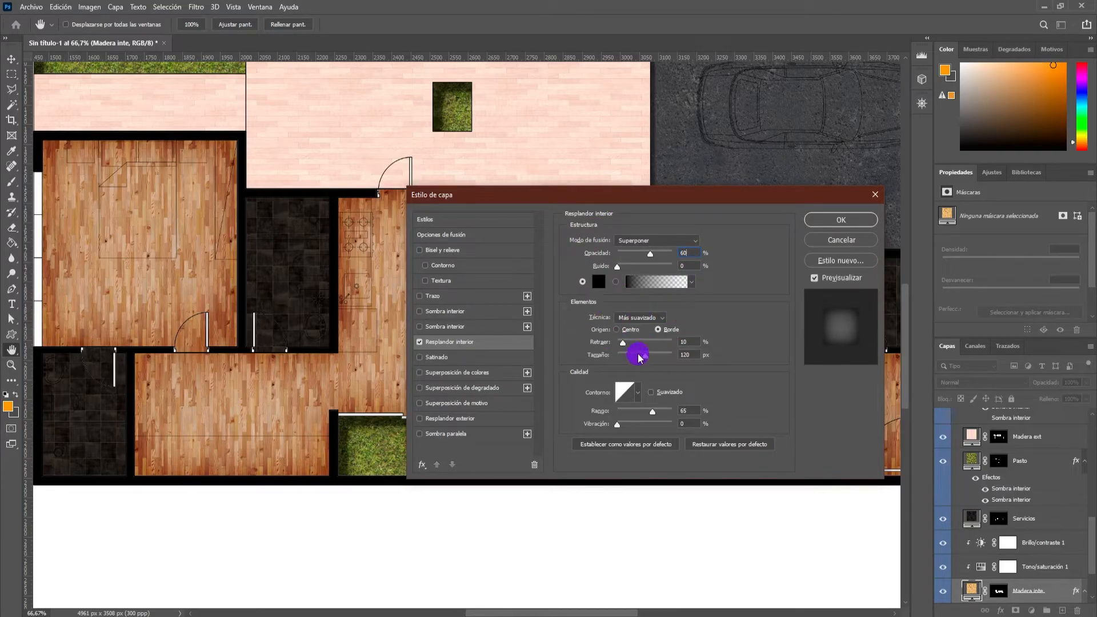
{"action": "left_click_drag", "start_coordinate": [634, 362], "coordinate": [623, 358]}
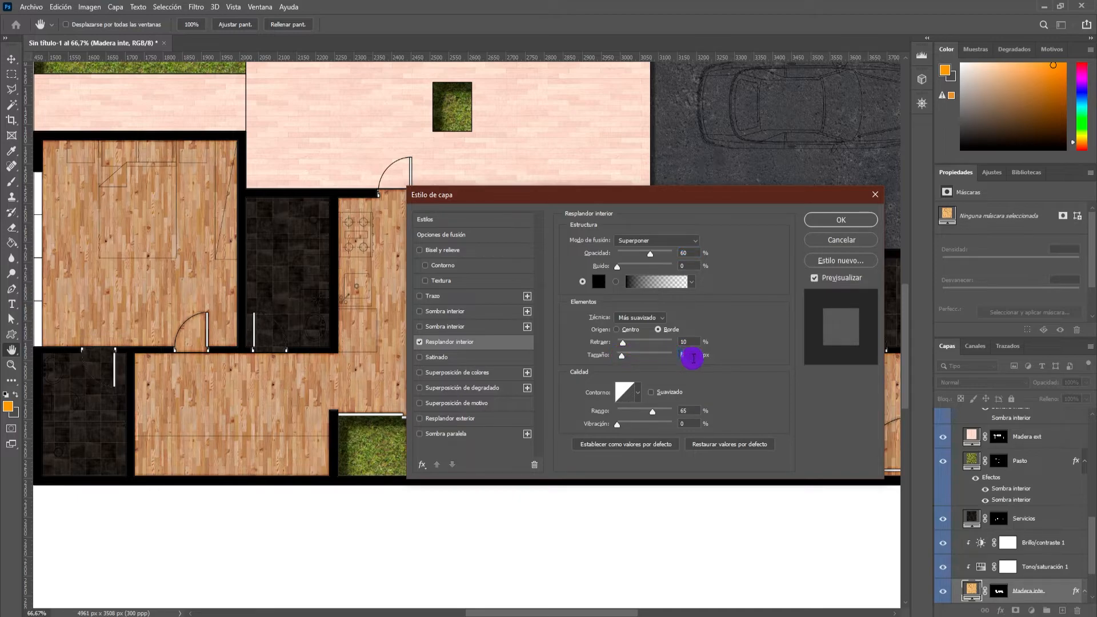
{"action": "double_click", "coordinate": [687, 354]}
{"action": "type", "text": "70"}
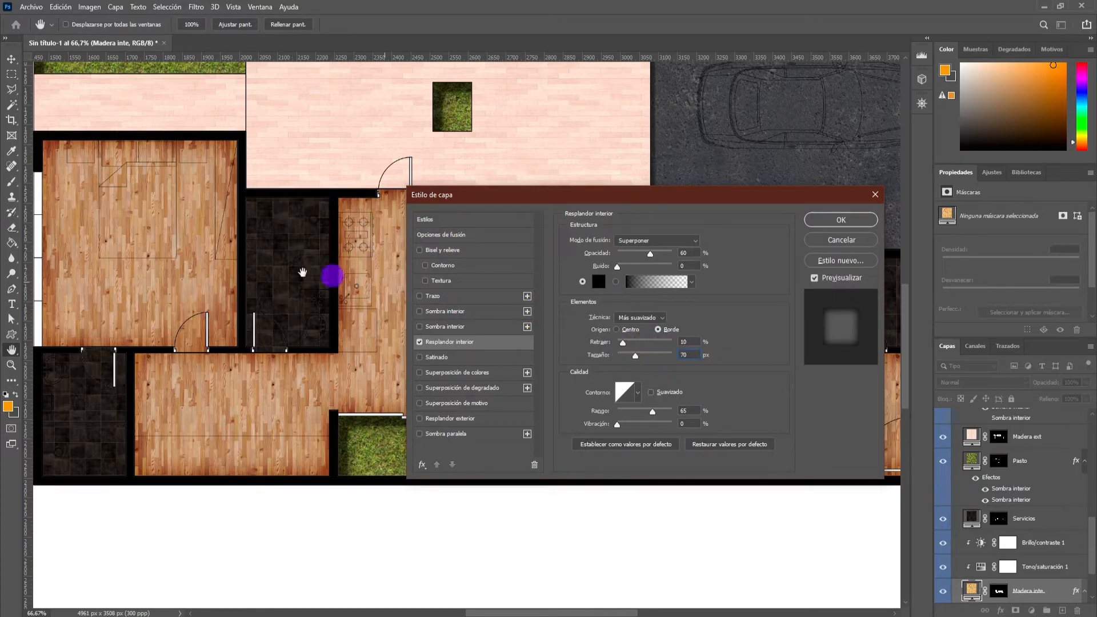
{"action": "left_click_drag", "start_coordinate": [742, 196], "coordinate": [573, 184]}
{"action": "left_click", "coordinate": [665, 207]}
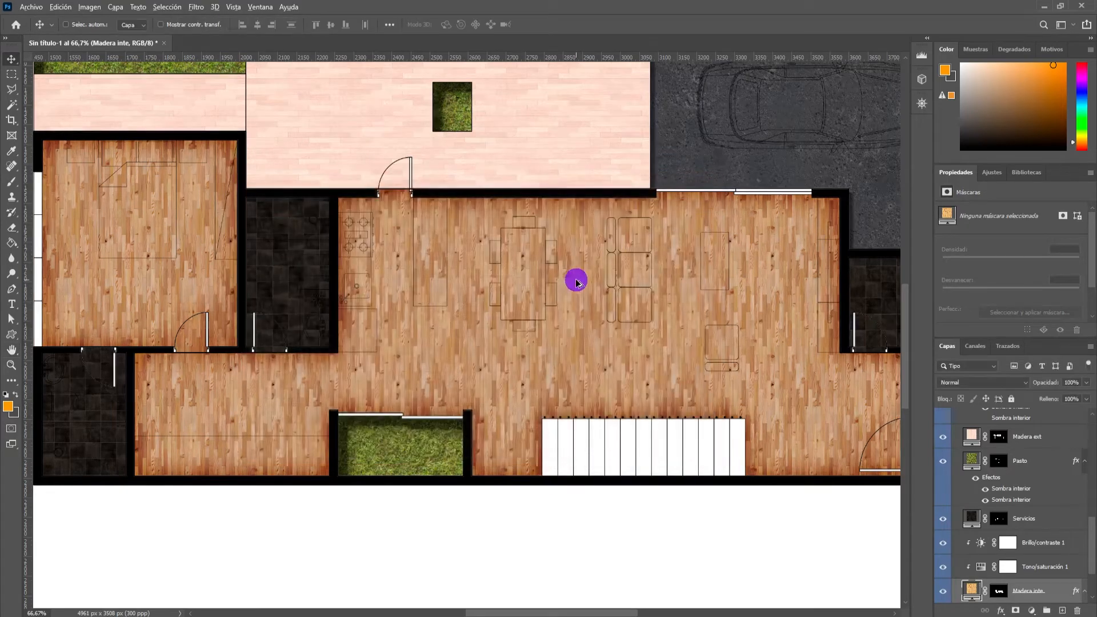
Copy the Madera inte layer's style and paste it onto the Madera ext layer.
{"action": "key", "text": "ctrl+0"}
{"action": "scroll", "coordinate": [581, 307], "scroll_direction": "up", "scroll_amount": 3}
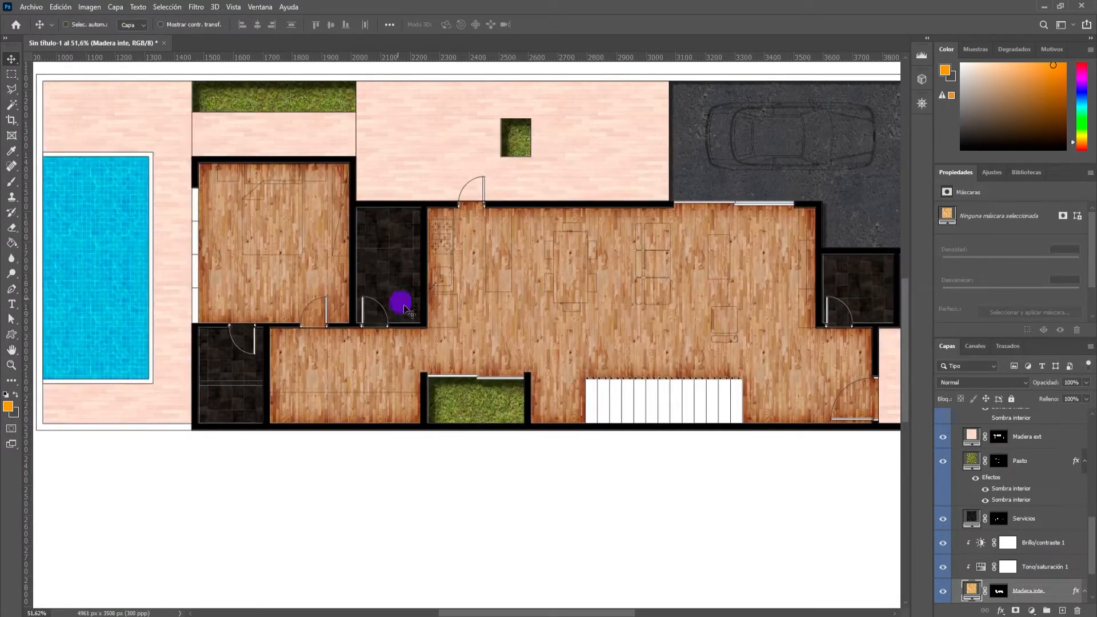
{"action": "scroll", "coordinate": [1030, 550], "scroll_direction": "down", "scroll_amount": 1}
{"action": "scroll", "coordinate": [1030, 550], "scroll_direction": "down", "scroll_amount": 1}
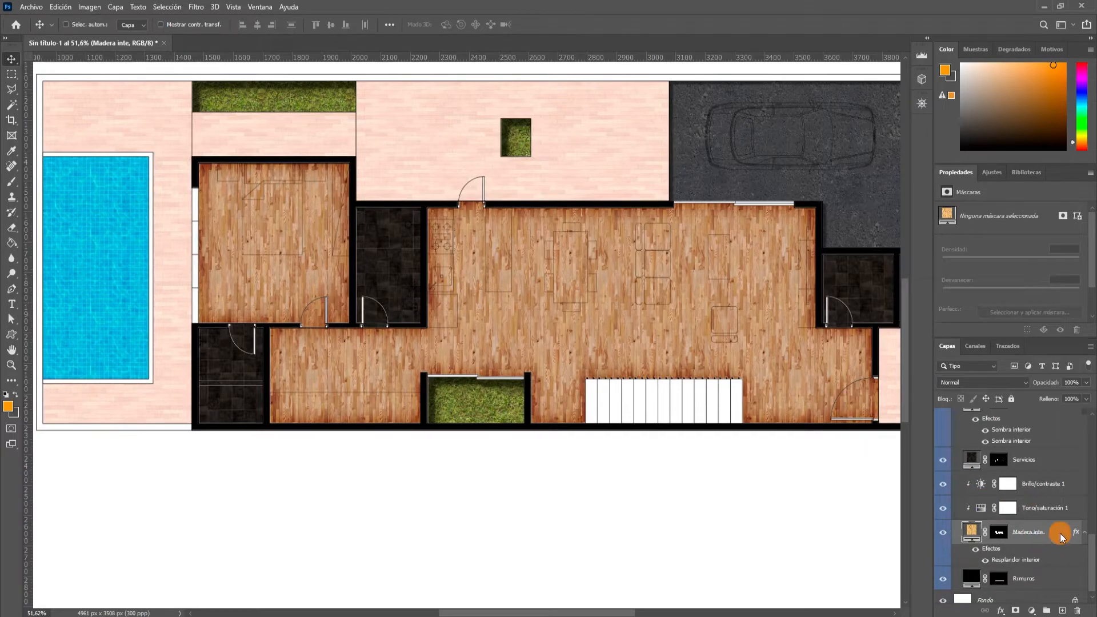
{"action": "right_click", "coordinate": [1051, 531]}
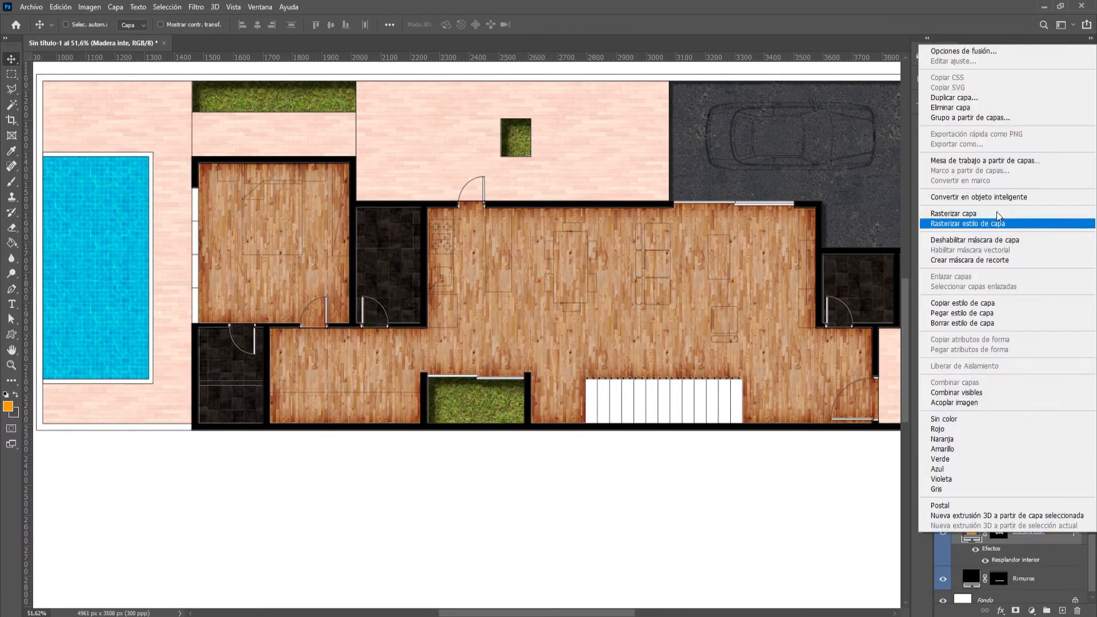
{"action": "left_click", "coordinate": [974, 303]}
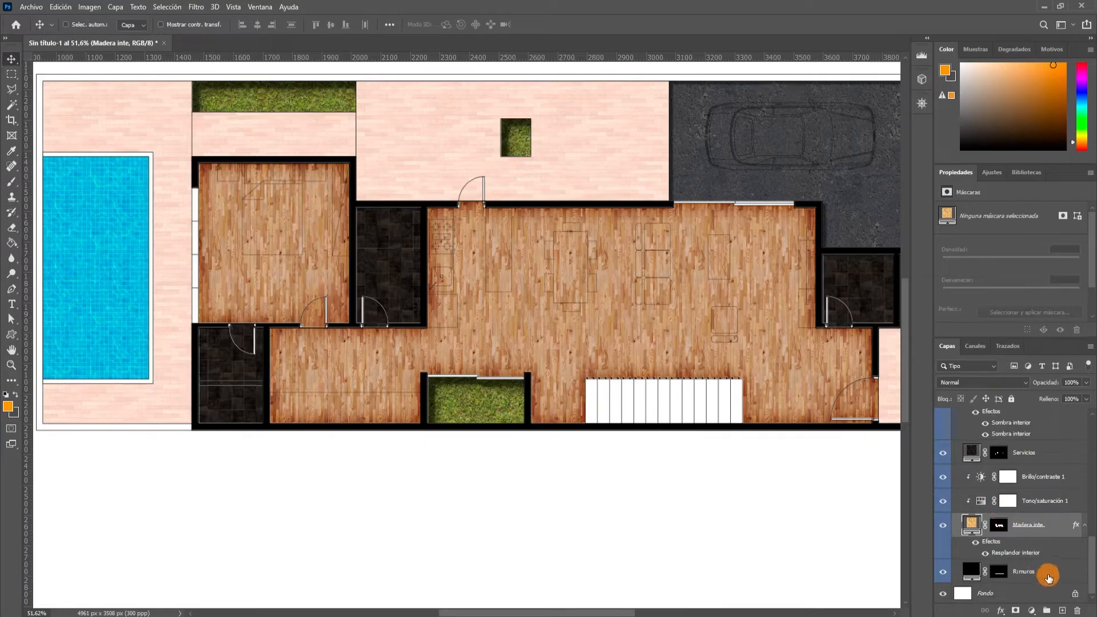
{"action": "scroll", "coordinate": [987, 506], "scroll_direction": "up", "scroll_amount": 2}
{"action": "scroll", "coordinate": [1036, 481], "scroll_direction": "up", "scroll_amount": 2}
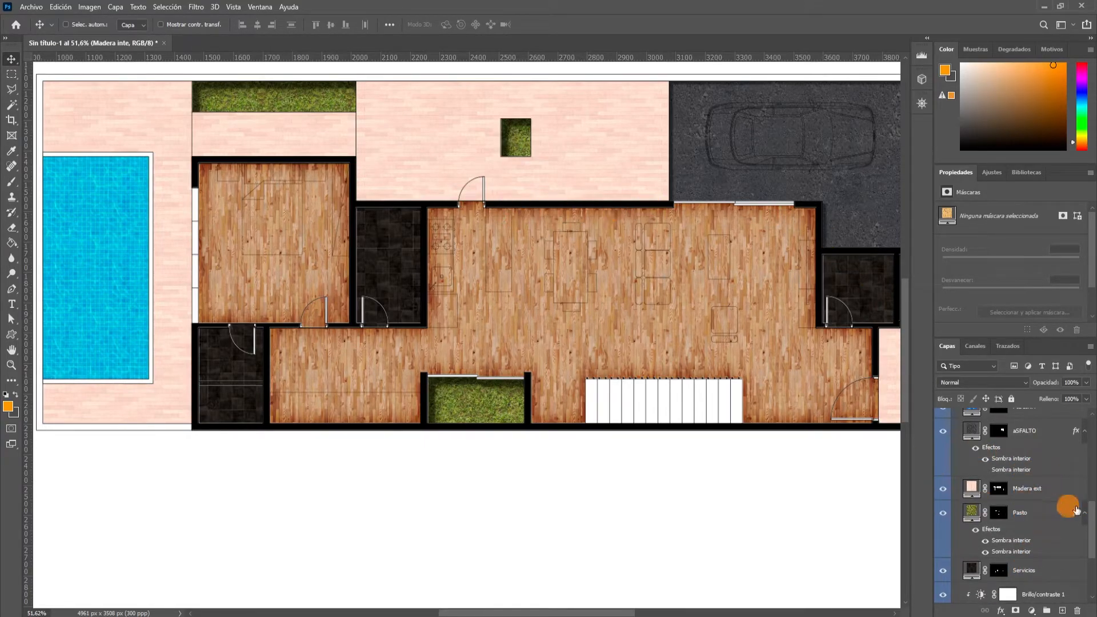
{"action": "left_click", "coordinate": [1060, 491]}
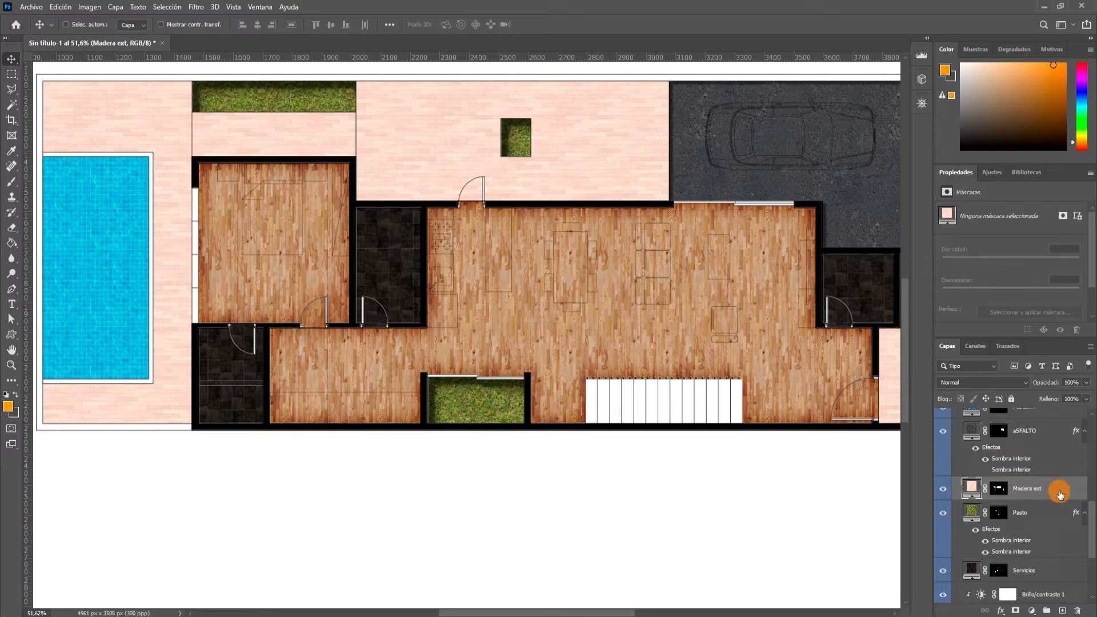
{"action": "right_click", "coordinate": [1059, 493]}
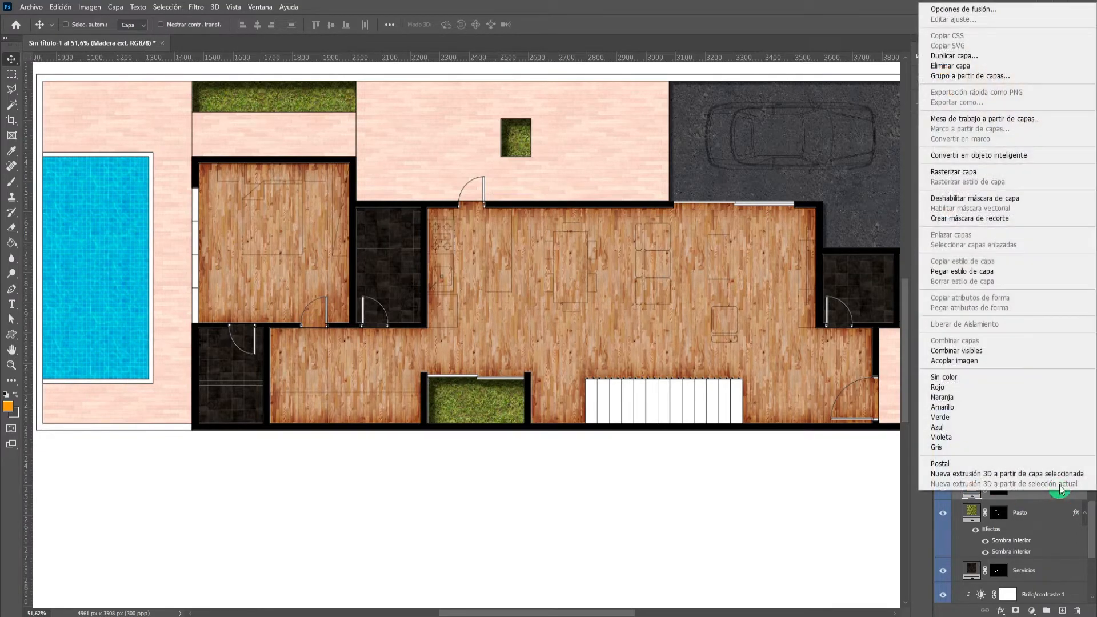
{"action": "left_click", "coordinate": [962, 272]}
Paste the copied Inner Glow style onto the Servicios layer.
{"action": "scroll", "coordinate": [383, 91], "scroll_direction": "up", "scroll_amount": 3}
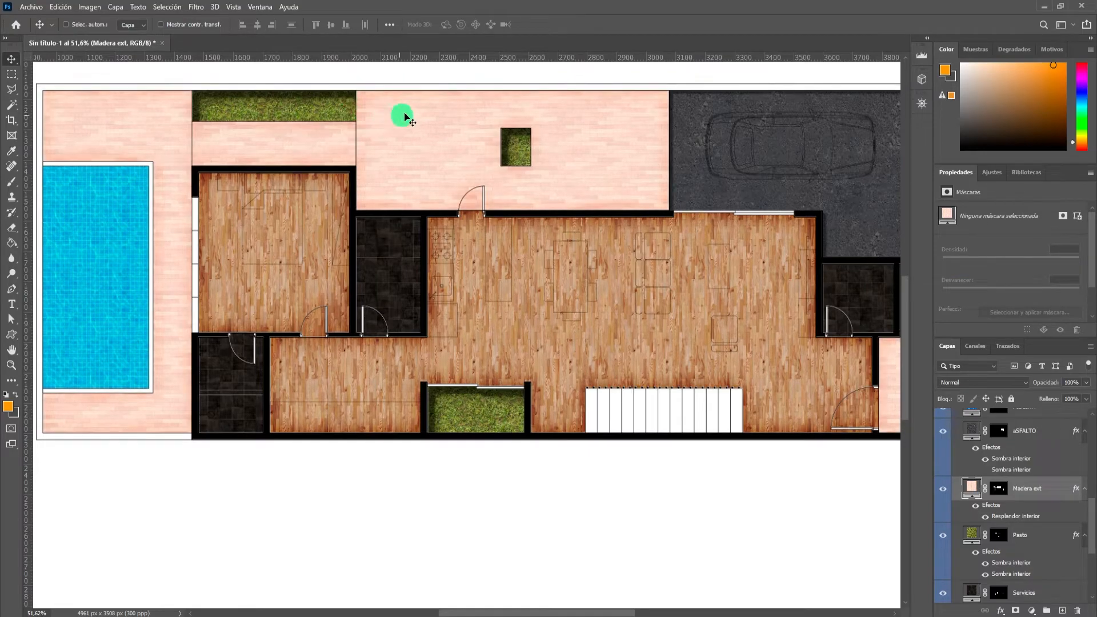
{"action": "scroll", "coordinate": [561, 113], "scroll_direction": "down", "scroll_amount": 3}
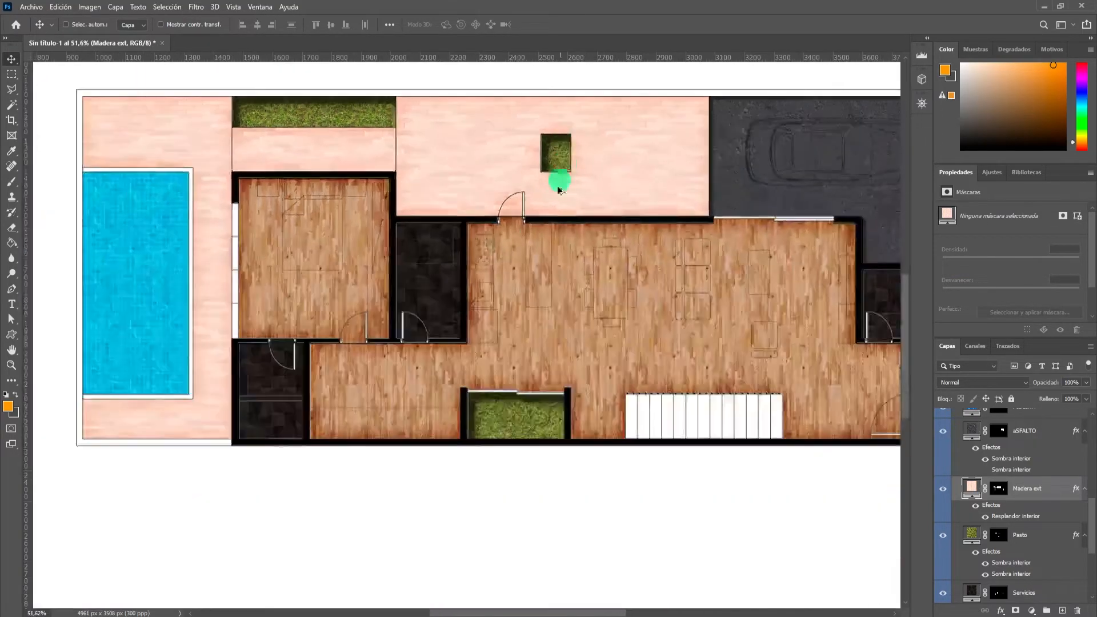
{"action": "scroll", "coordinate": [1054, 461], "scroll_direction": "up", "scroll_amount": 3}
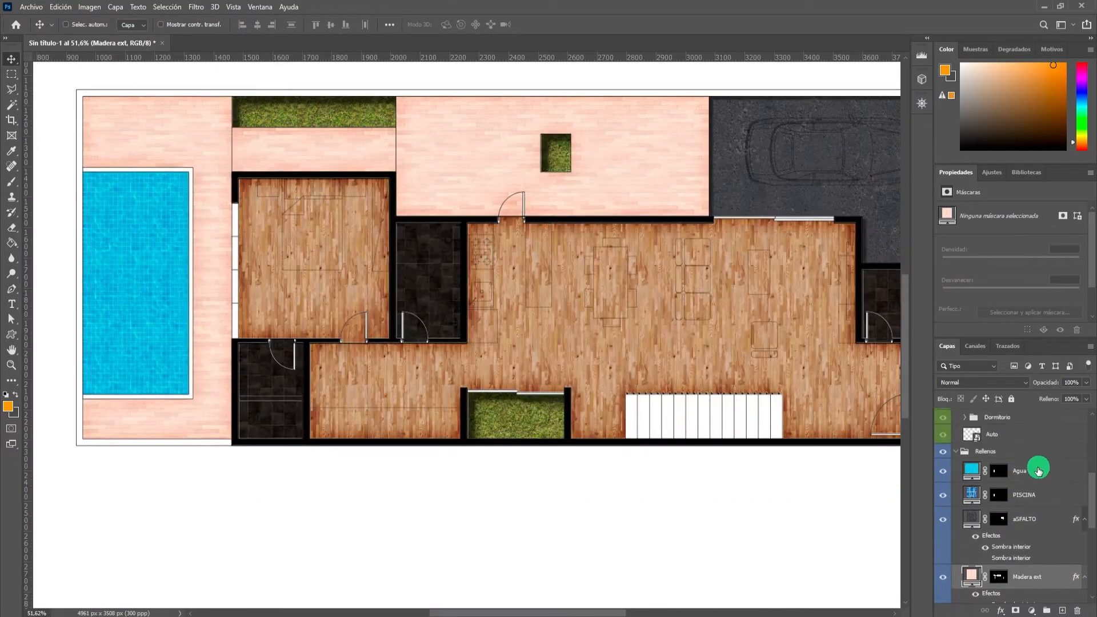
{"action": "scroll", "coordinate": [1046, 537], "scroll_direction": "down", "scroll_amount": 3}
{"action": "right_click", "coordinate": [1045, 539]}
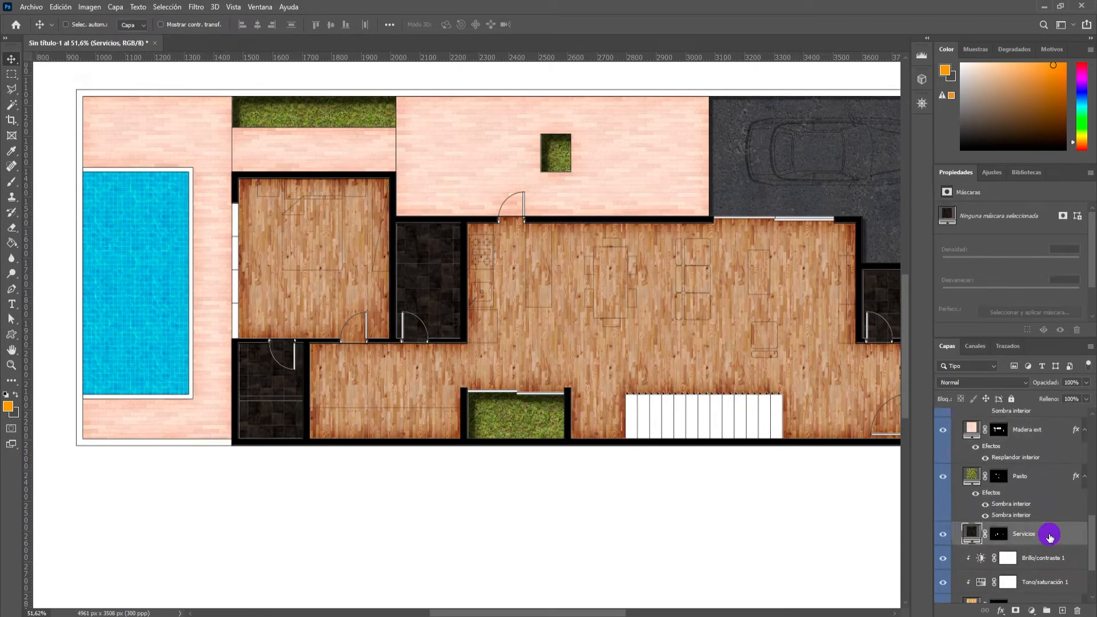
{"action": "left_click", "coordinate": [965, 315]}
{"action": "left_click", "coordinate": [290, 397]}
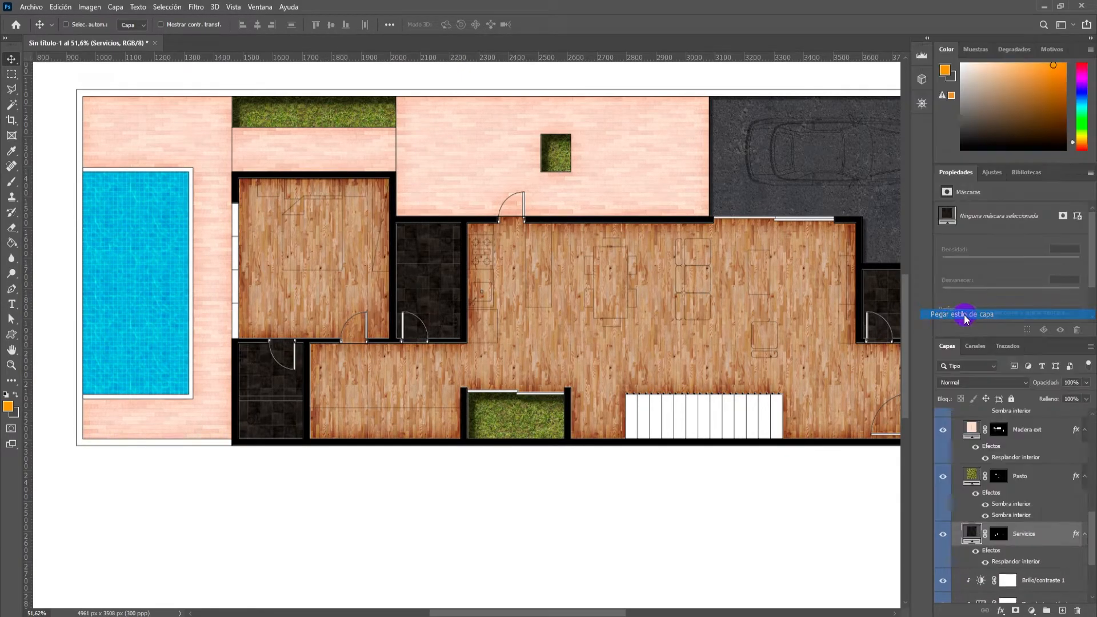
{"action": "scroll", "coordinate": [272, 392], "scroll_direction": "up", "scroll_amount": 8}
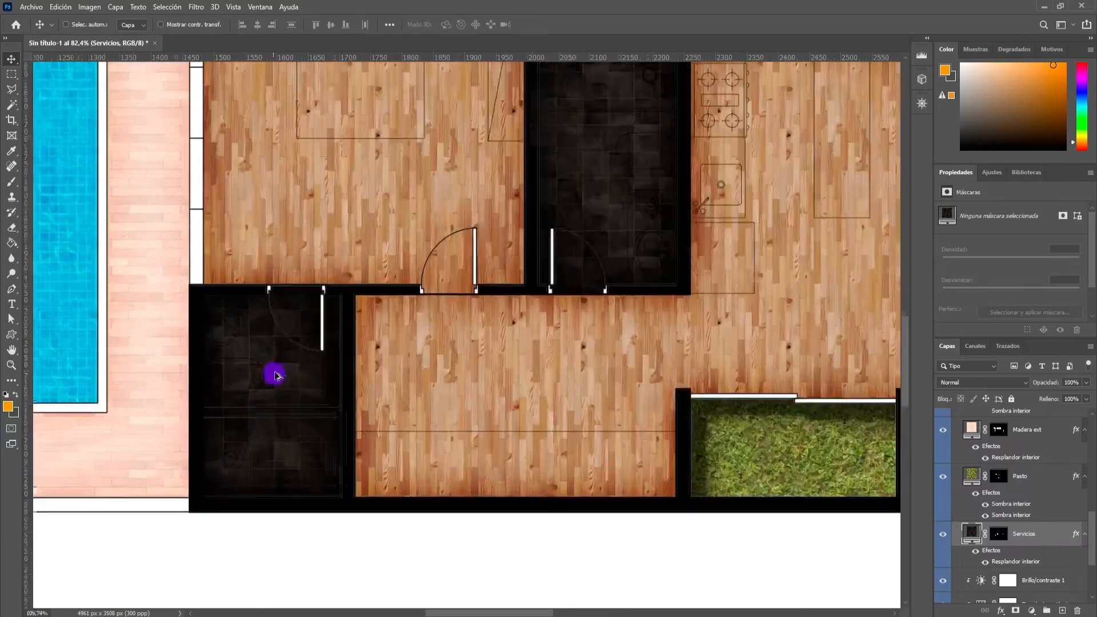
{"action": "scroll", "coordinate": [280, 331], "scroll_direction": "down", "scroll_amount": 6}
{"action": "scroll", "coordinate": [280, 331], "scroll_direction": "down", "scroll_amount": 3}
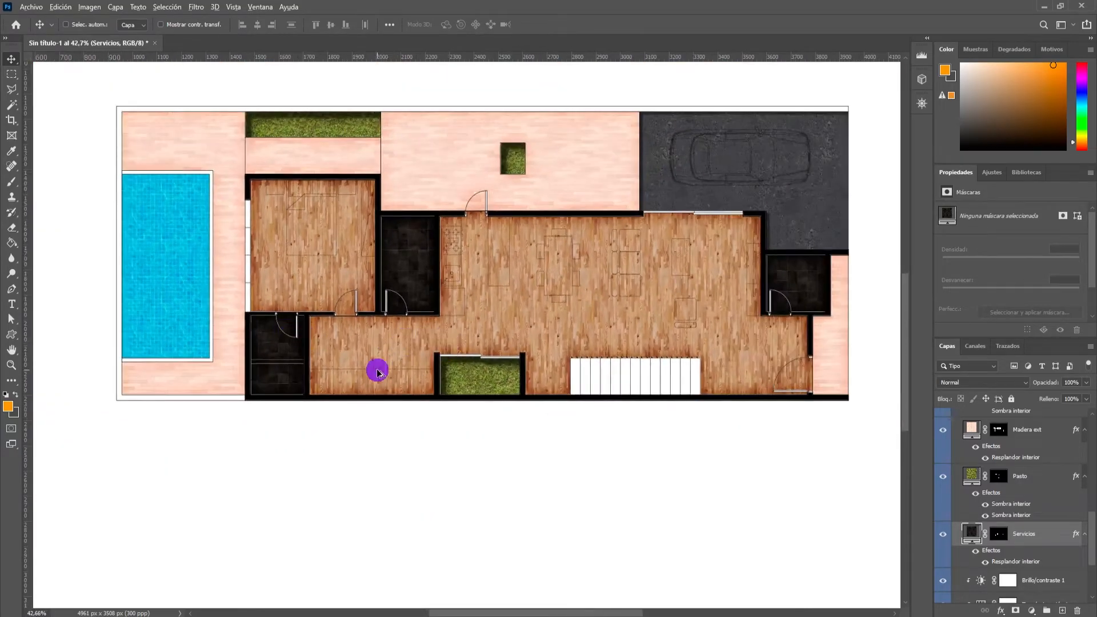
Collapse the Rellenos group and make the furniture and vegetation in the Mobiliario group visible.
{"action": "scroll", "coordinate": [380, 370], "scroll_direction": "down", "scroll_amount": 2}
{"action": "scroll", "coordinate": [989, 444], "scroll_direction": "up", "scroll_amount": 5}
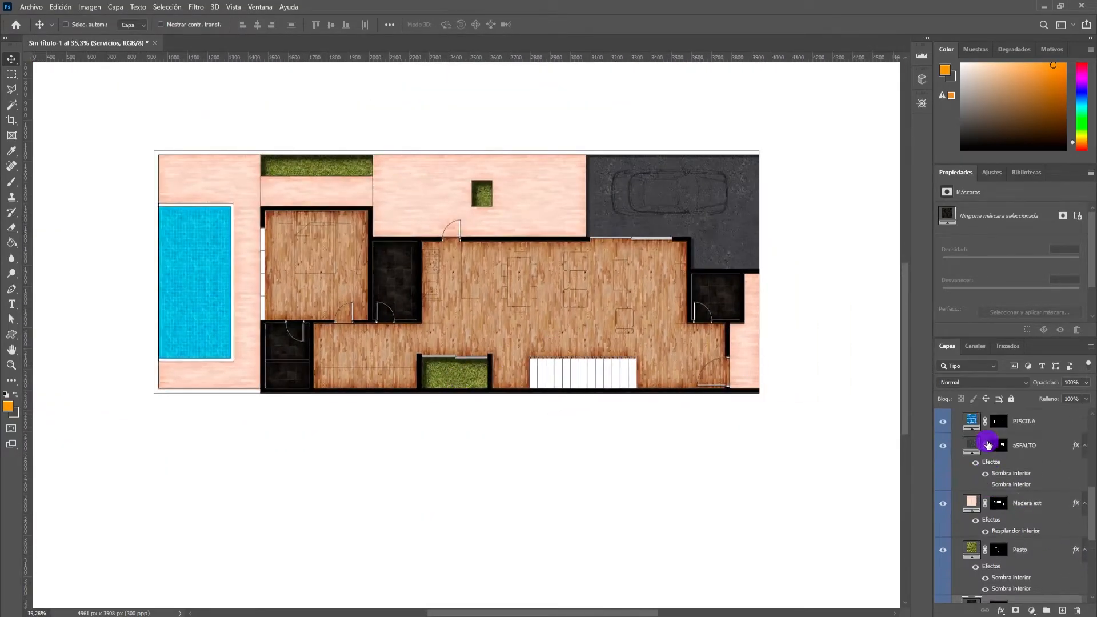
{"action": "left_click", "coordinate": [959, 513]}
{"action": "scroll", "coordinate": [971, 457], "scroll_direction": "up", "scroll_amount": 5}
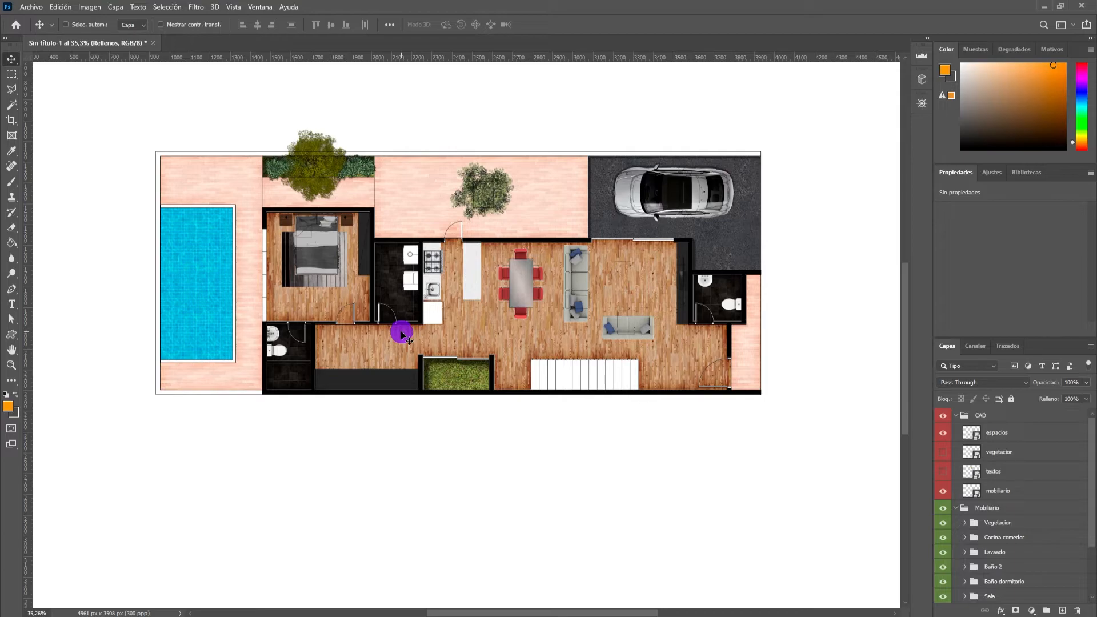
Examine the furnished plan and the layers inside the Vegetacion group.
{"action": "scroll", "coordinate": [485, 247], "scroll_direction": "down", "scroll_amount": 3}
{"action": "scroll", "coordinate": [440, 243], "scroll_direction": "up", "scroll_amount": 4}
{"action": "scroll", "coordinate": [415, 237], "scroll_direction": "up", "scroll_amount": 3}
{"action": "scroll", "coordinate": [421, 242], "scroll_direction": "down", "scroll_amount": 2}
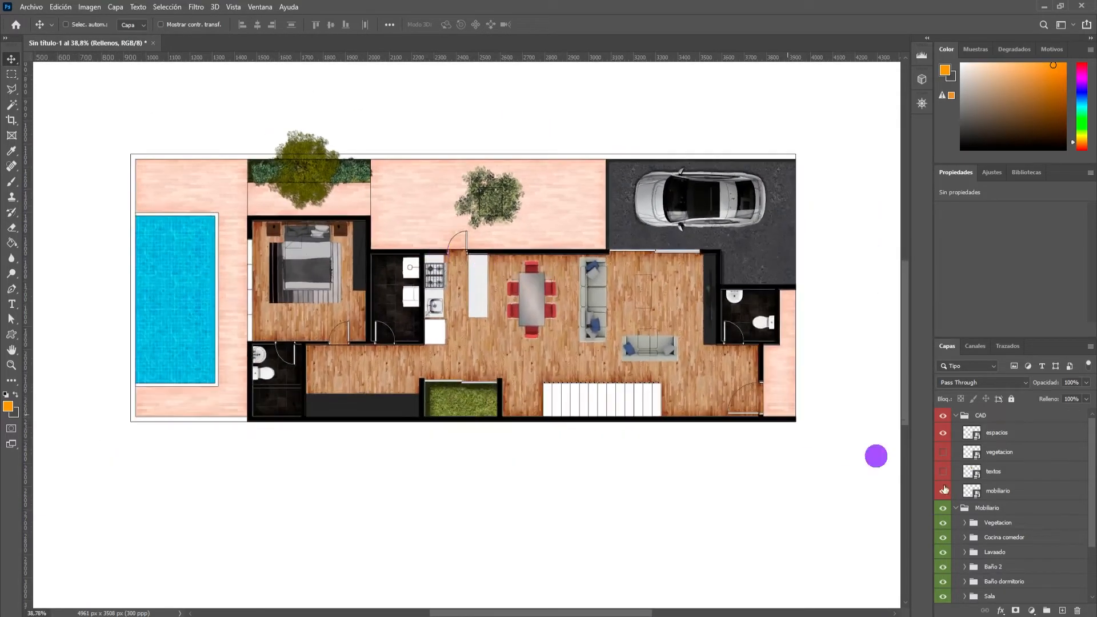
{"action": "scroll", "coordinate": [1053, 522], "scroll_direction": "down", "scroll_amount": 3}
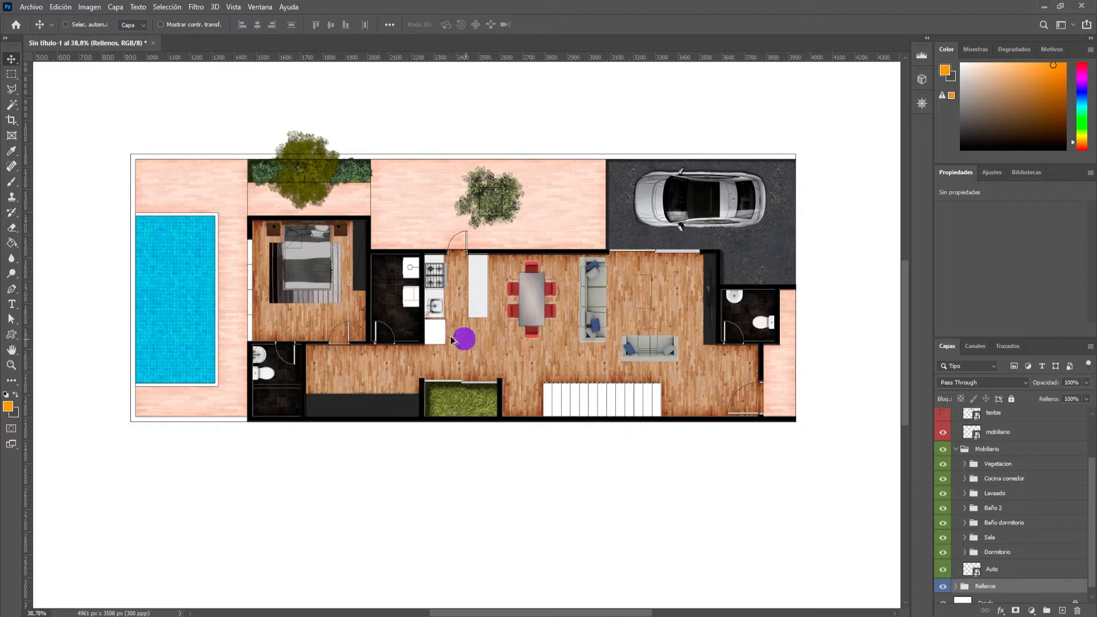
{"action": "scroll", "coordinate": [485, 347], "scroll_direction": "up", "scroll_amount": 1}
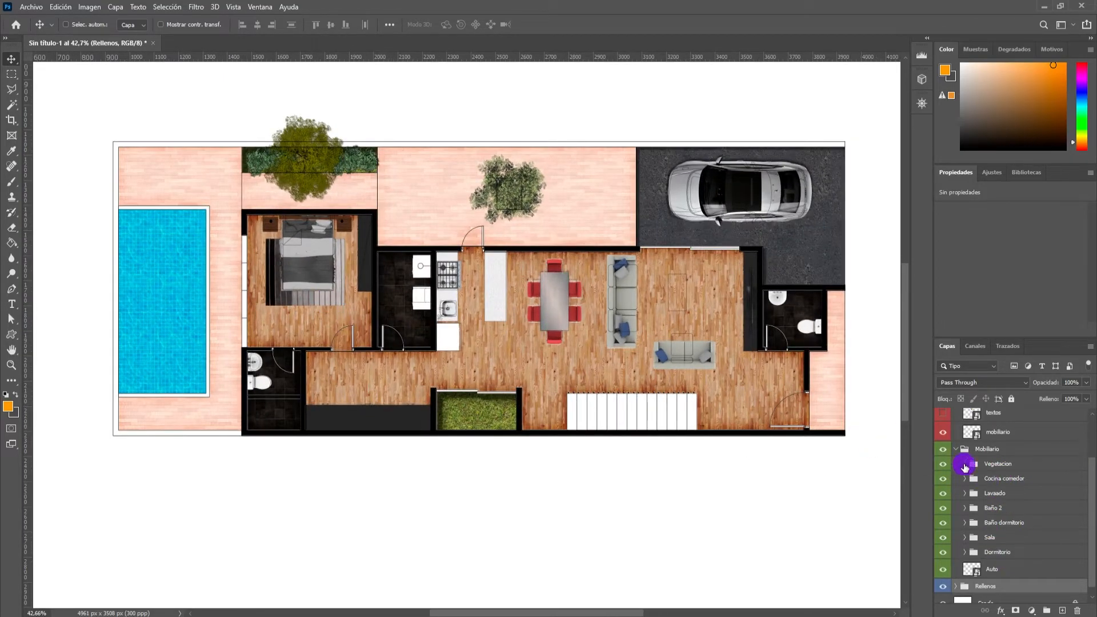
{"action": "left_click", "coordinate": [964, 465]}
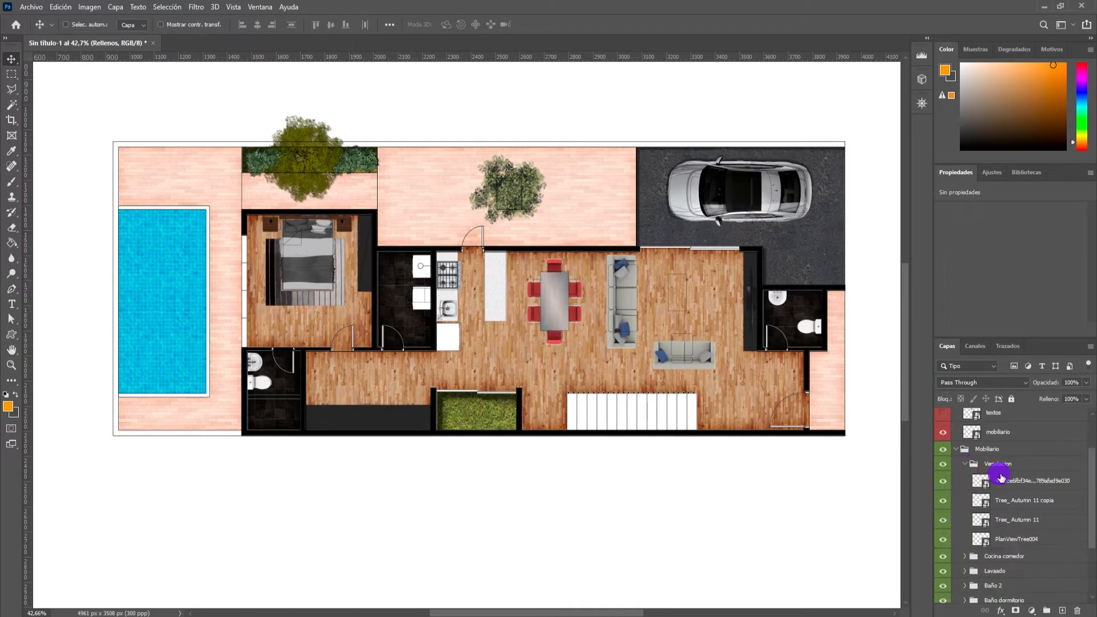
{"action": "left_click", "coordinate": [965, 465]}
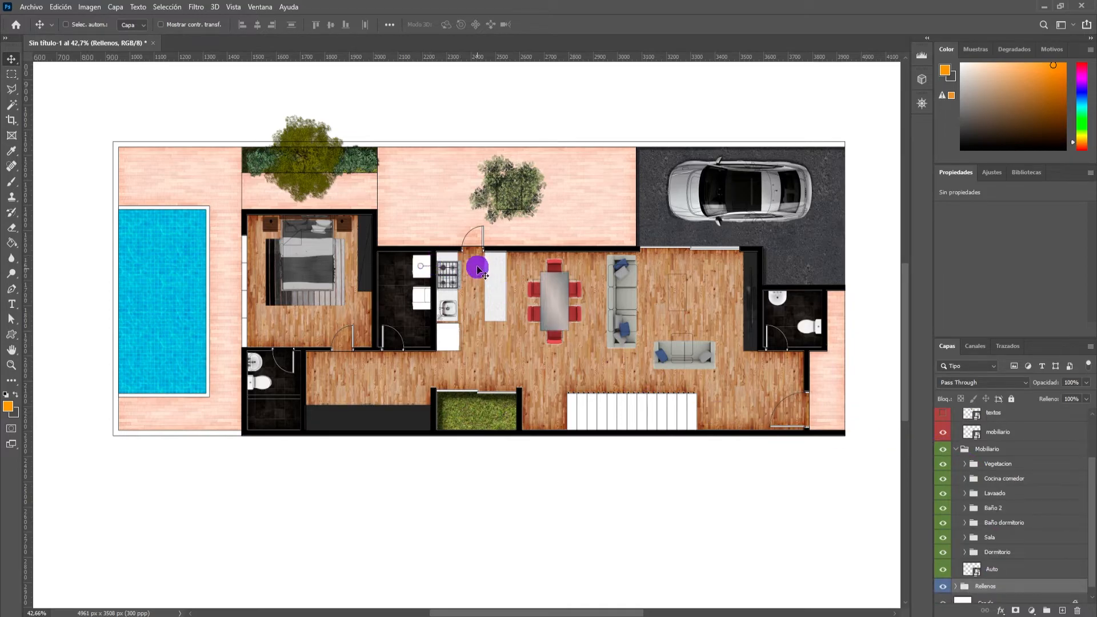
Open the blending options of the Sala group and enable a drop shadow (Sombra paralela) on its furniture.
{"action": "scroll", "coordinate": [683, 374], "scroll_direction": "up", "scroll_amount": 4}
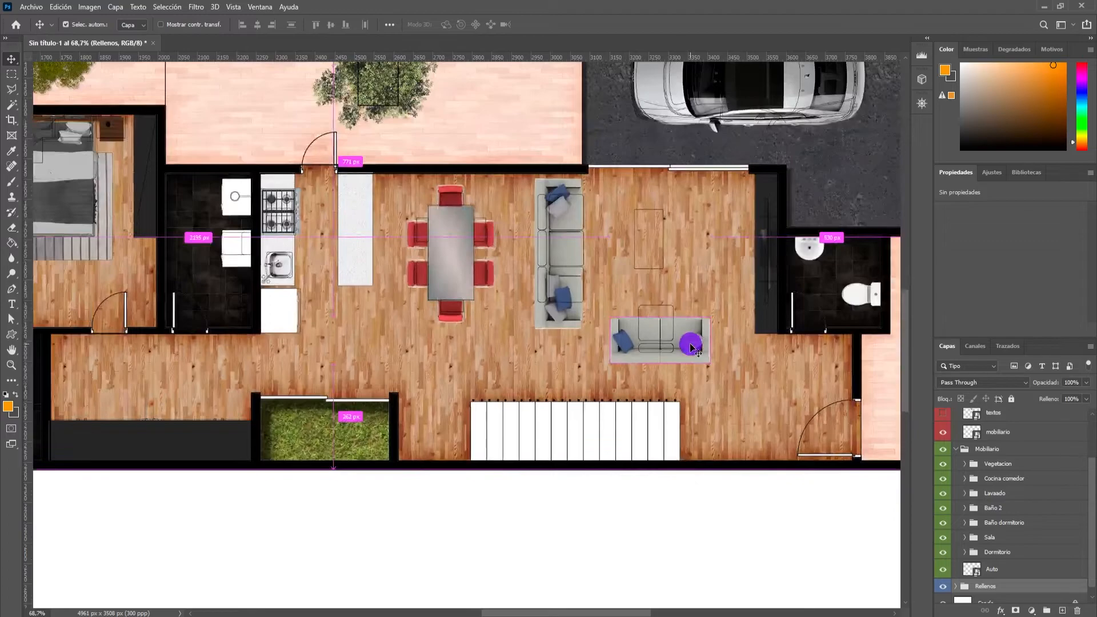
{"action": "left_click", "coordinate": [693, 347], "text": "ctrl"}
{"action": "left_click", "coordinate": [966, 538]}
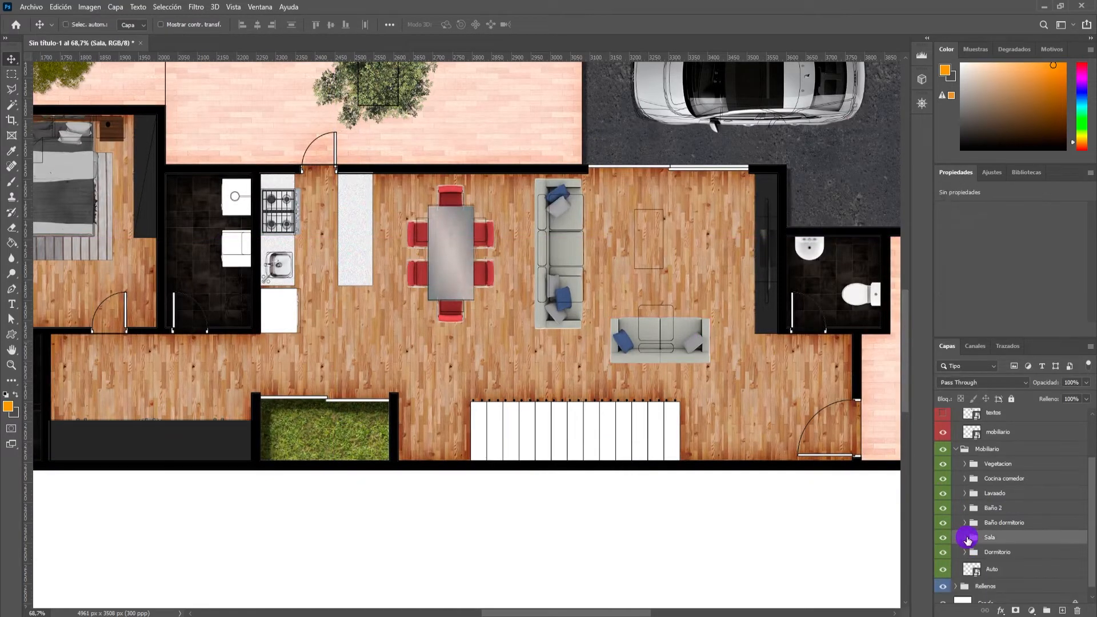
{"action": "right_click", "coordinate": [1032, 536]}
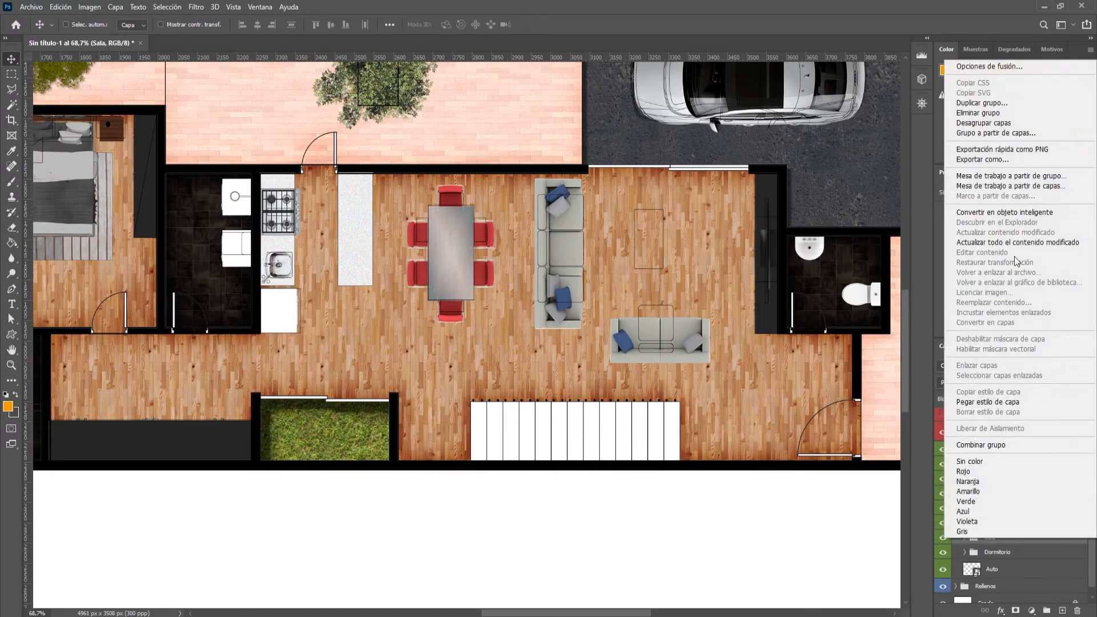
{"action": "left_click", "coordinate": [992, 67]}
{"action": "left_click_drag", "start_coordinate": [366, 180], "coordinate": [215, 211]}
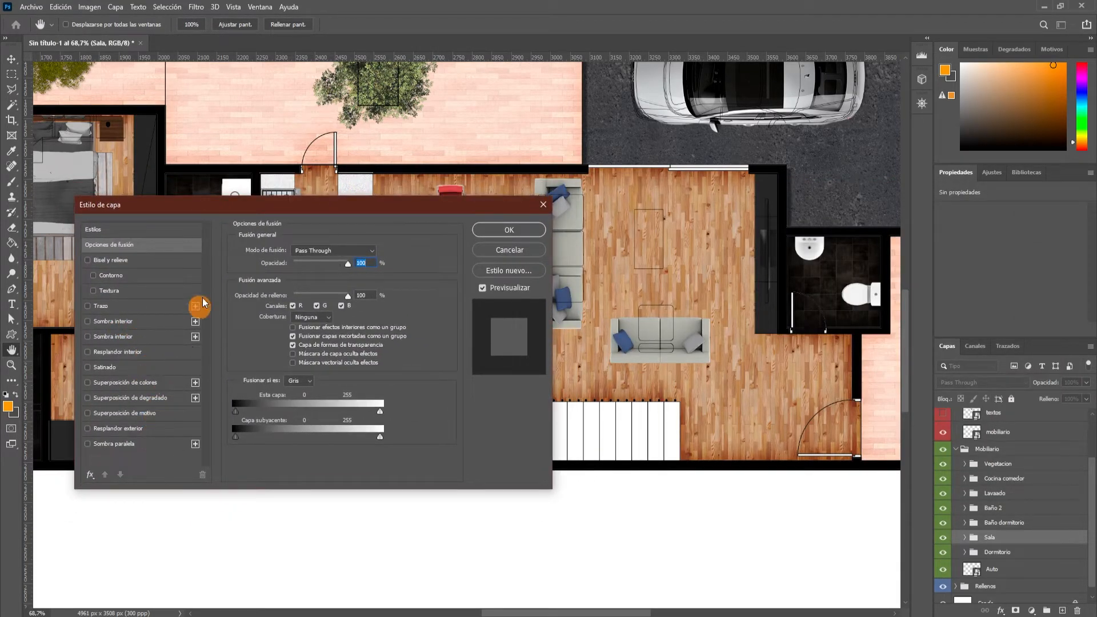
{"action": "left_click", "coordinate": [127, 443]}
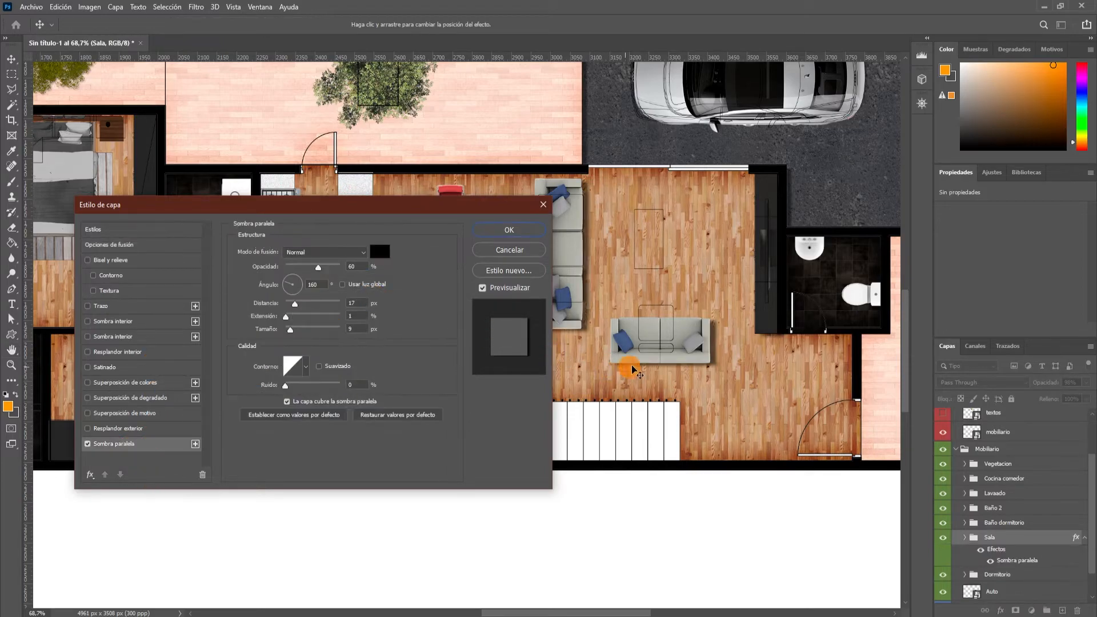
{"action": "scroll", "coordinate": [656, 289], "scroll_direction": "up", "scroll_amount": 3}
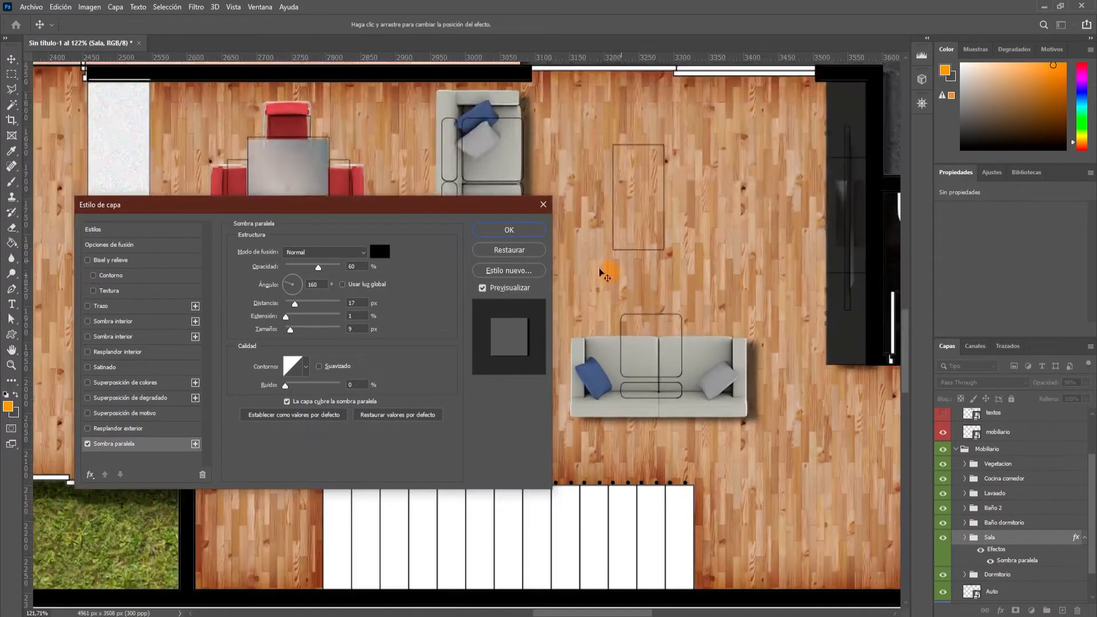
{"action": "left_click_drag", "start_coordinate": [410, 210], "coordinate": [337, 207]}
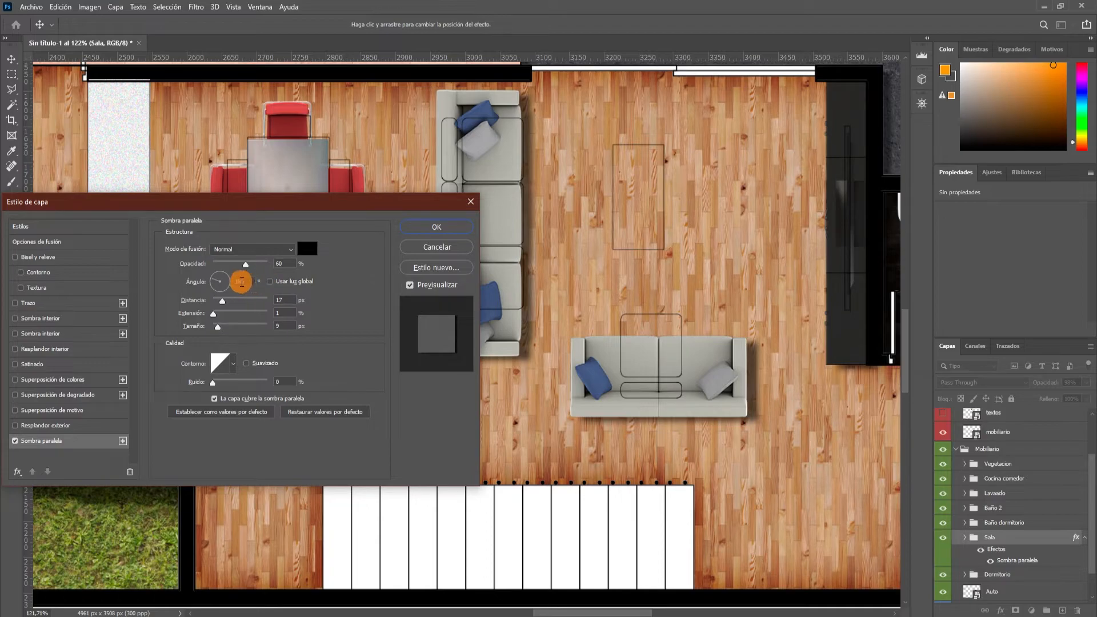
Set the Sala drop shadow to a 135° angle, 25 px distance, 2% spread and 10 px size, and accept it.
{"action": "type", "text": "35"}
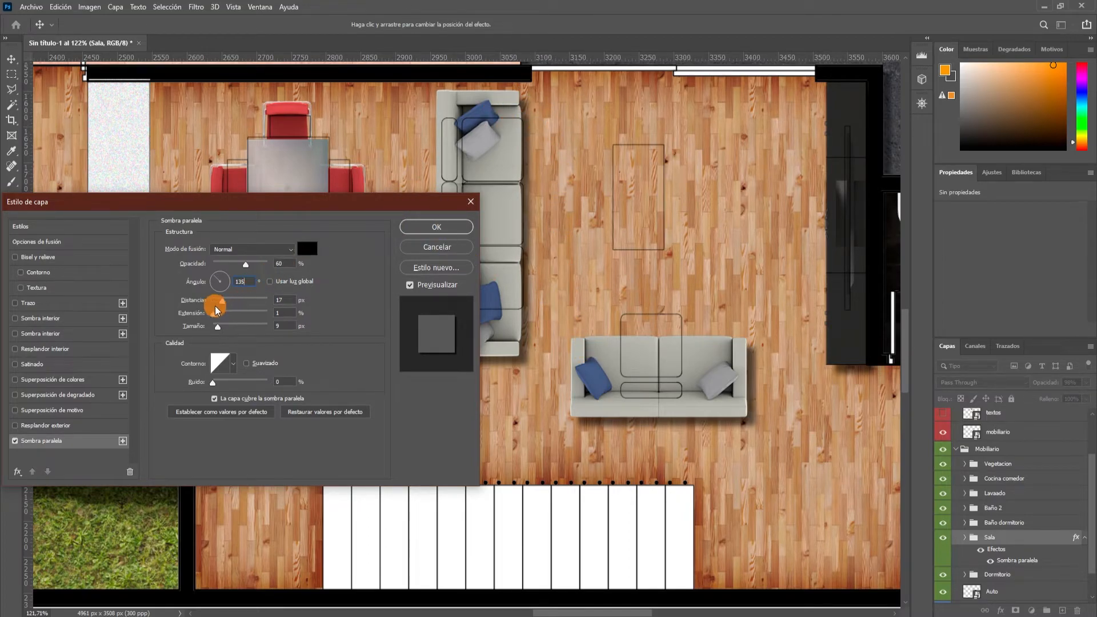
{"action": "left_click_drag", "start_coordinate": [228, 307], "coordinate": [228, 306]}
{"action": "key", "text": "Up"}
{"action": "key", "text": "Up"}
{"action": "left_click_drag", "start_coordinate": [283, 314], "coordinate": [269, 312]}
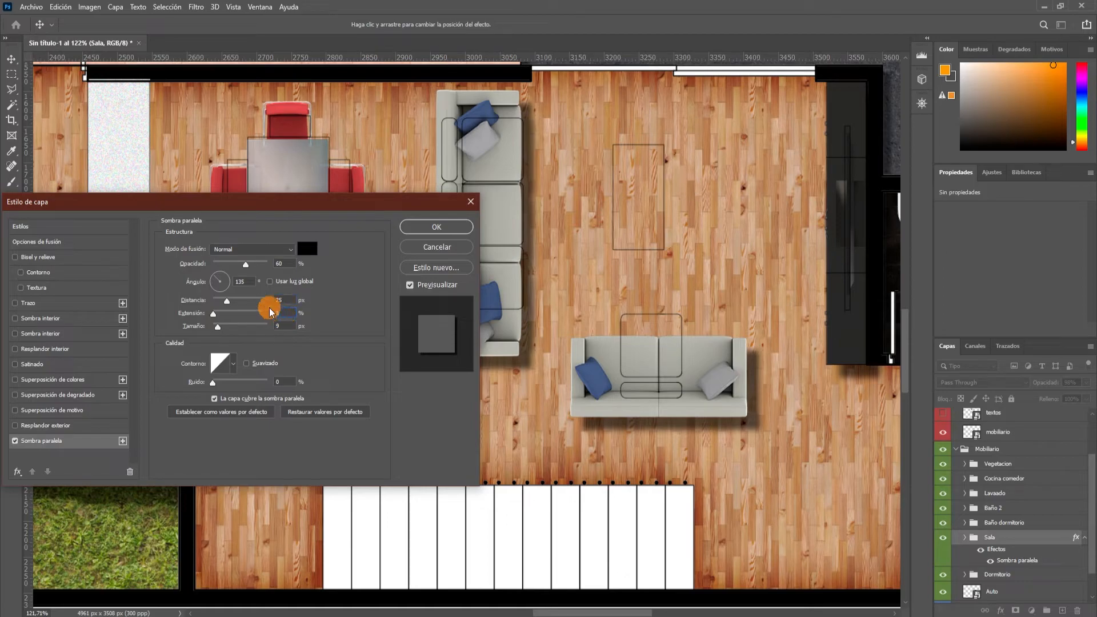
{"action": "type", "text": "2"}
{"action": "key", "text": "Tab"}
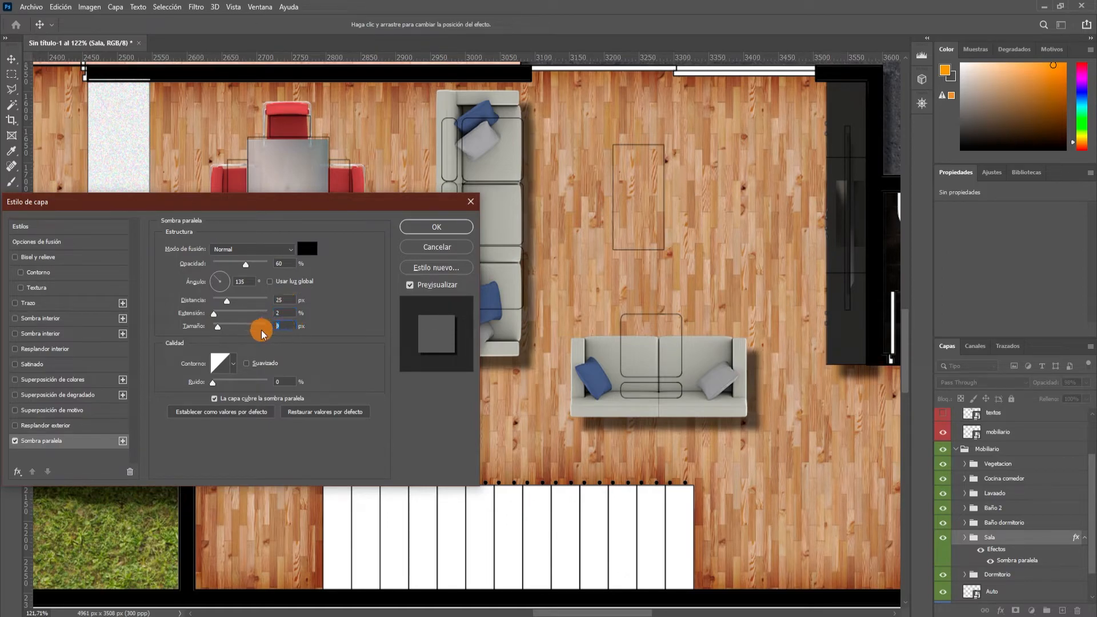
{"action": "type", "text": "10"}
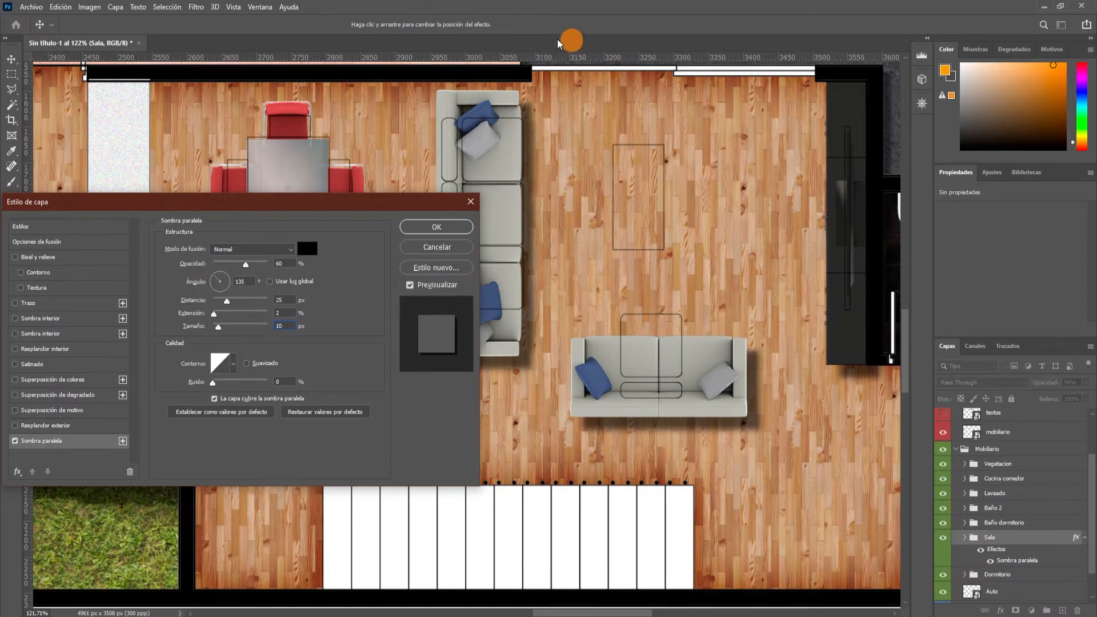
{"action": "left_click_drag", "start_coordinate": [346, 210], "coordinate": [498, 193]}
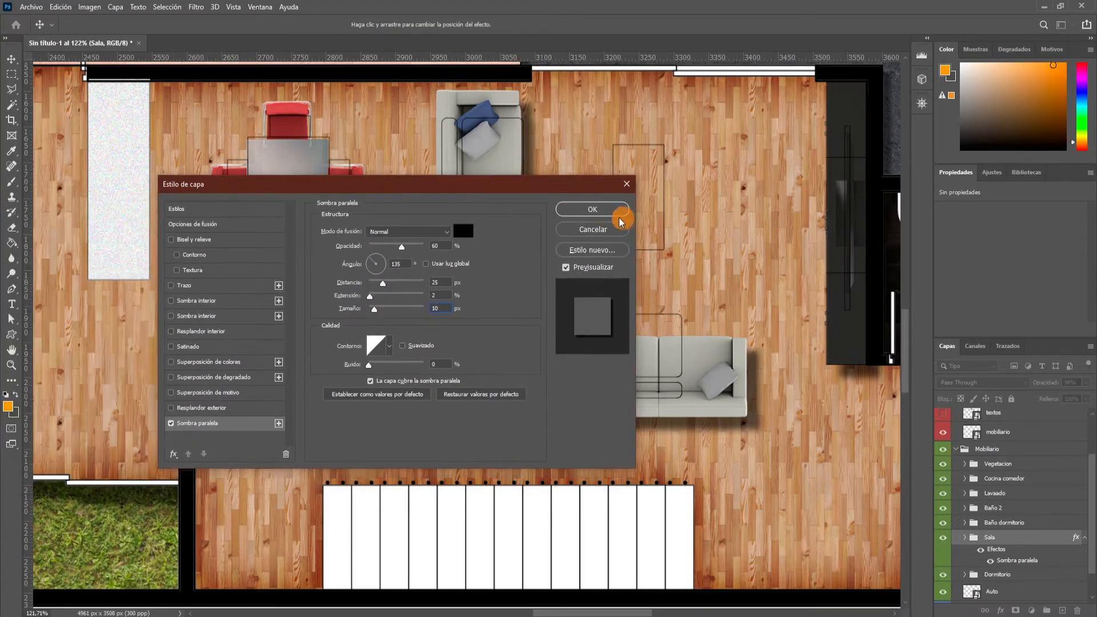
{"action": "left_click", "coordinate": [589, 209]}
Copy the Sala group's layer style and paste it onto the Baño dormitorio group.
{"action": "scroll", "coordinate": [778, 263], "scroll_direction": "down", "scroll_amount": 3}
{"action": "scroll", "coordinate": [772, 264], "scroll_direction": "down", "scroll_amount": 2}
{"action": "scroll", "coordinate": [773, 264], "scroll_direction": "up", "scroll_amount": 2}
{"action": "right_click", "coordinate": [1027, 545]}
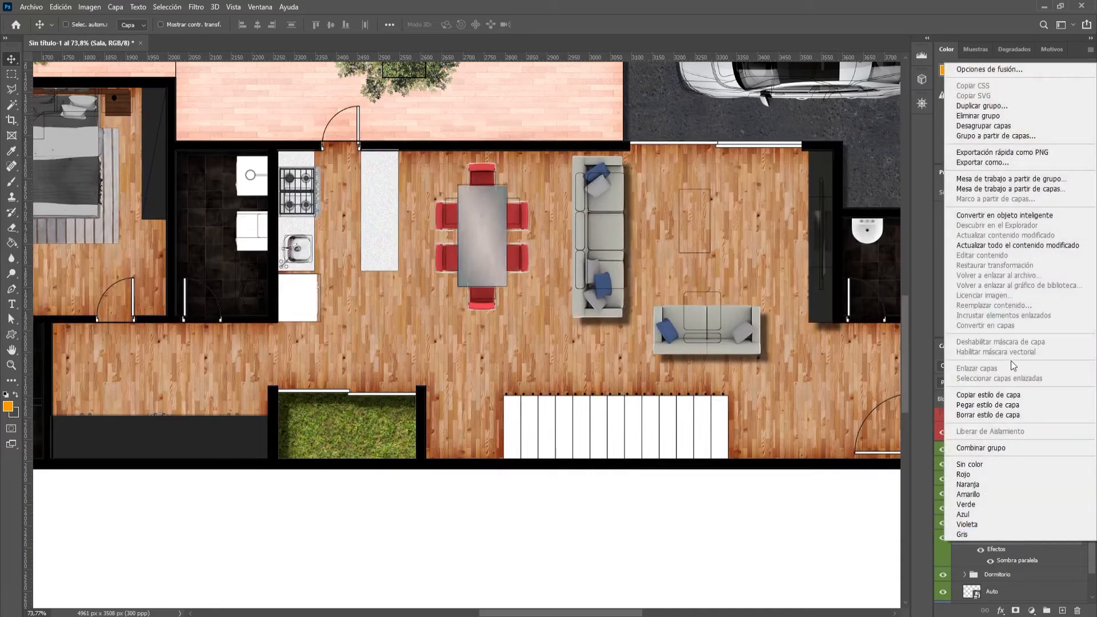
{"action": "left_click", "coordinate": [1008, 406]}
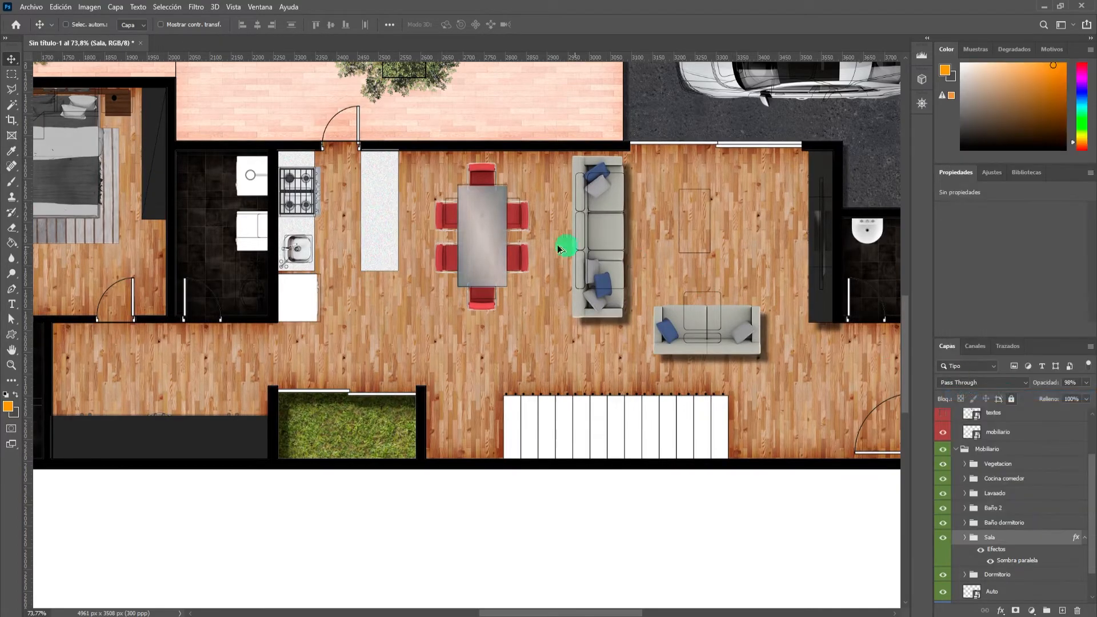
{"action": "scroll", "coordinate": [392, 245], "scroll_direction": "up", "scroll_amount": 2}
{"action": "scroll", "coordinate": [363, 277], "scroll_direction": "down", "scroll_amount": 3}
{"action": "scroll", "coordinate": [298, 275], "scroll_direction": "up", "scroll_amount": 2}
{"action": "left_click", "coordinate": [1051, 522]}
{"action": "right_click", "coordinate": [1051, 522]}
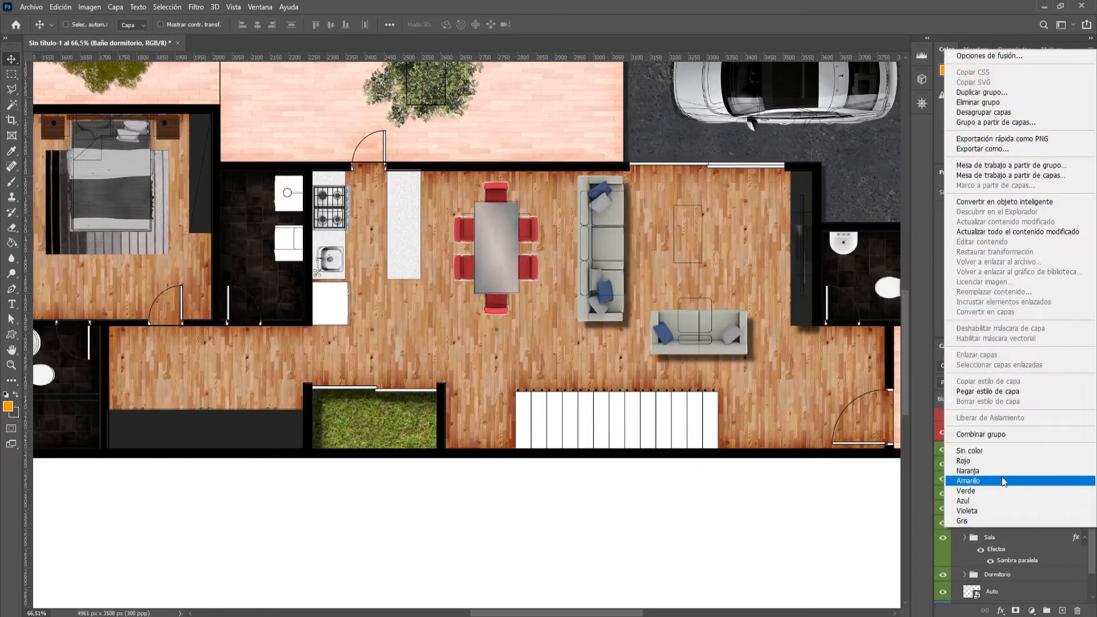
{"action": "left_click", "coordinate": [996, 392]}
Paste the copied drop shadow style onto the Baño 2 and Lavaado groups.
{"action": "right_click", "coordinate": [1040, 507]}
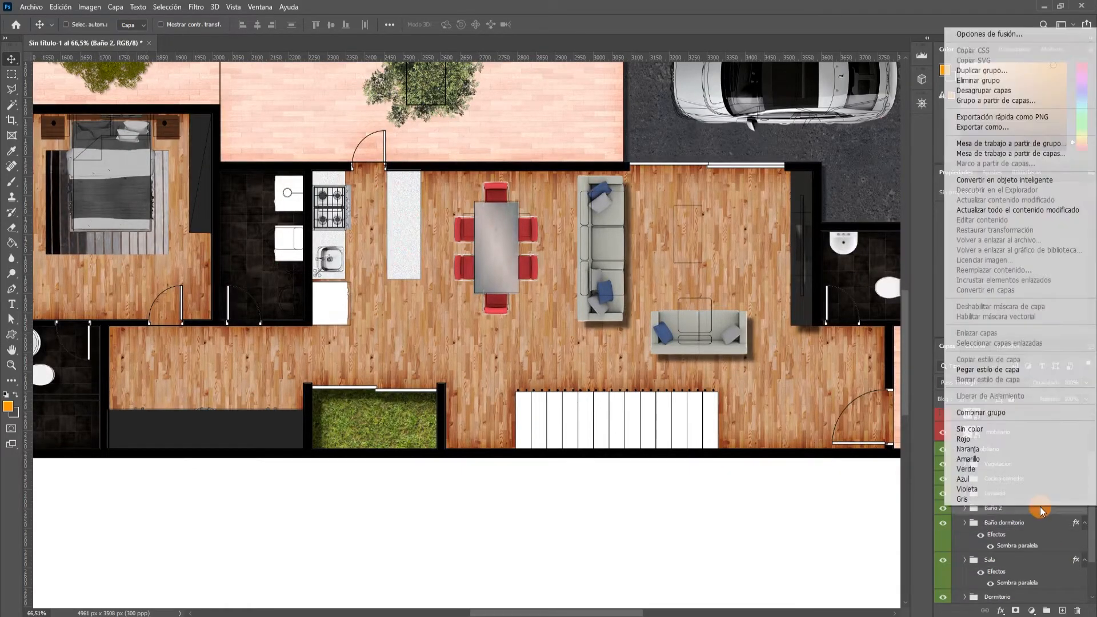
{"action": "left_click", "coordinate": [1012, 371]}
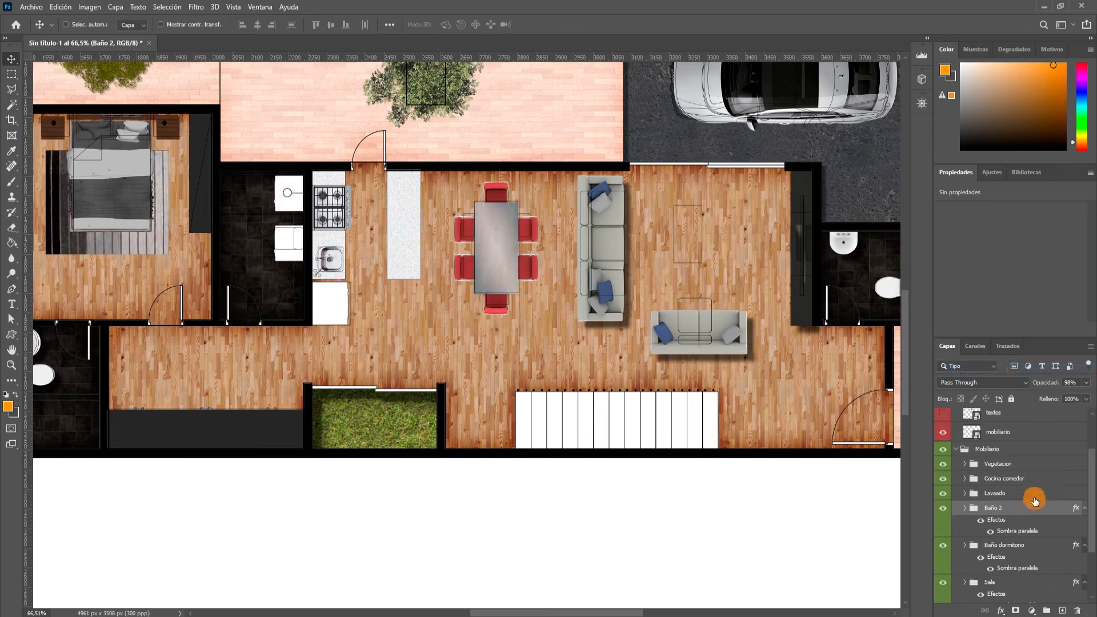
{"action": "right_click", "coordinate": [1032, 495]}
{"action": "left_click", "coordinate": [1005, 360]}
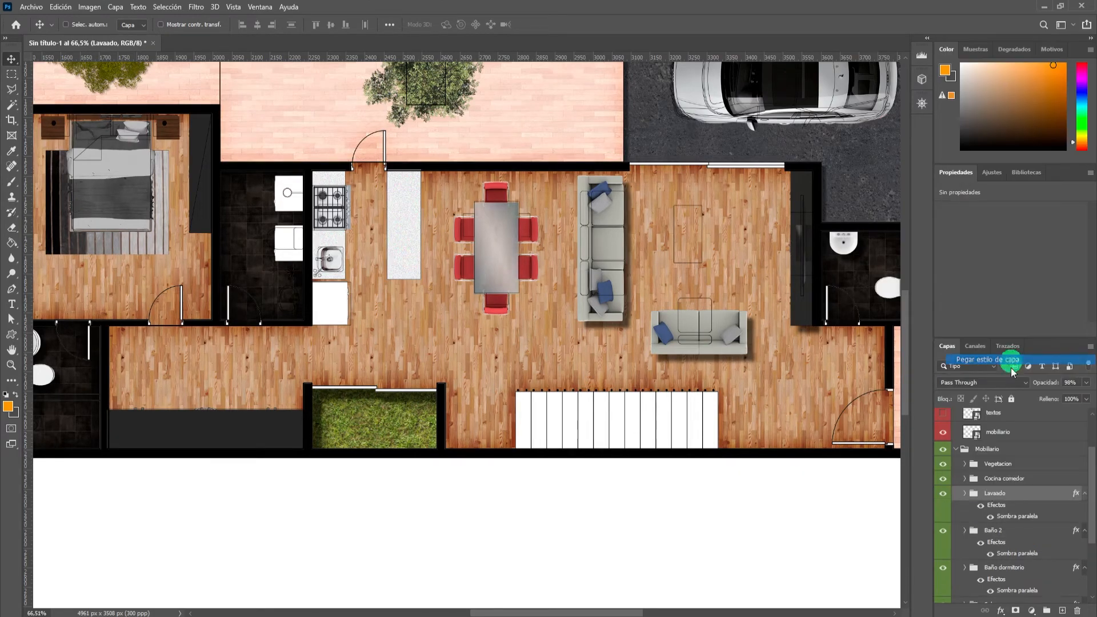
Paste the copied drop shadow style onto the Cocina comedor and Vegetacion groups.
{"action": "left_click", "coordinate": [1035, 482]}
{"action": "right_click", "coordinate": [1034, 483]}
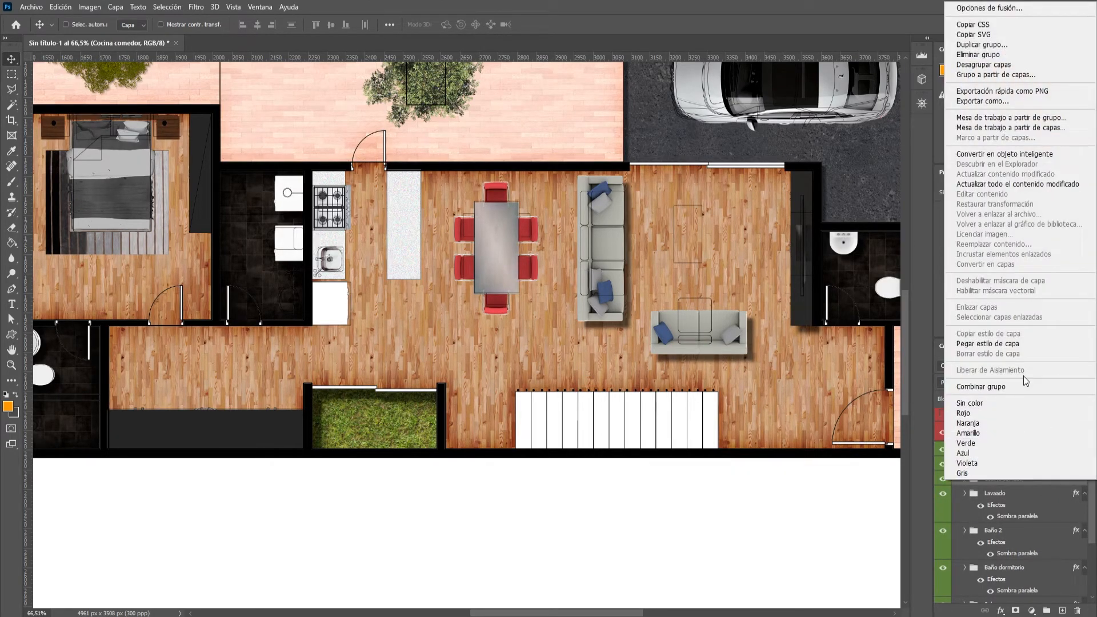
{"action": "left_click", "coordinate": [1007, 344]}
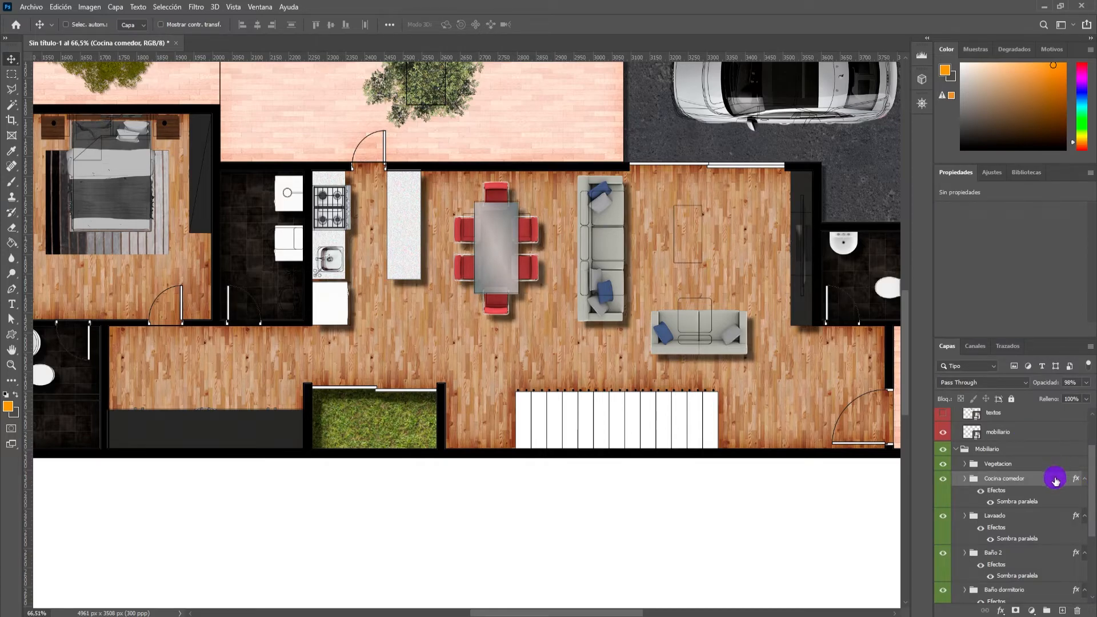
{"action": "left_click", "coordinate": [1041, 463]}
{"action": "right_click", "coordinate": [1040, 464]}
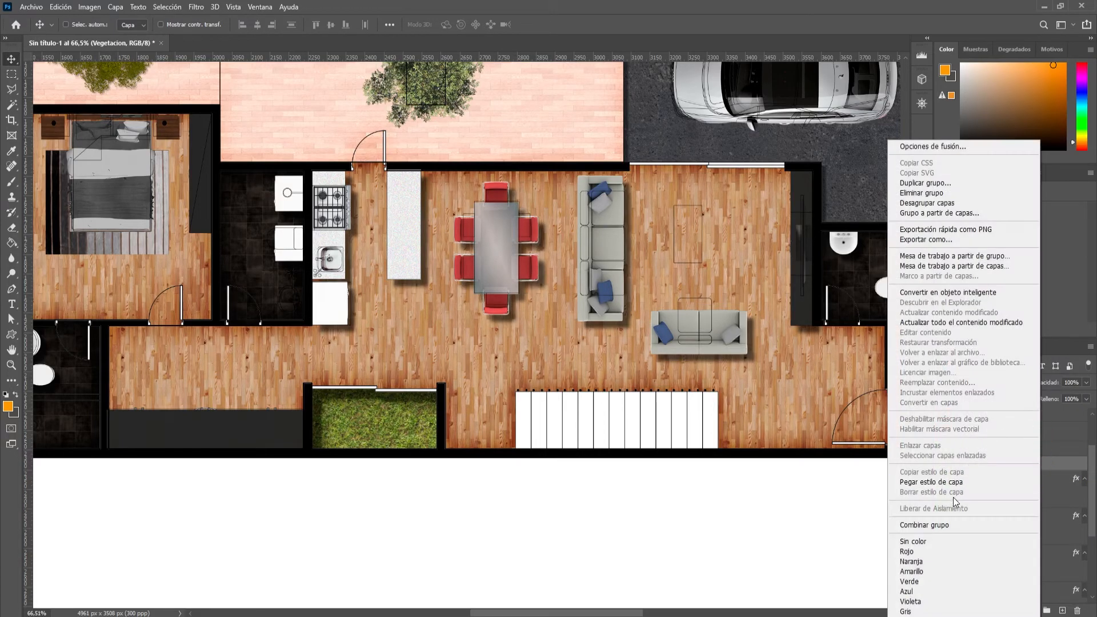
{"action": "left_click", "coordinate": [931, 481]}
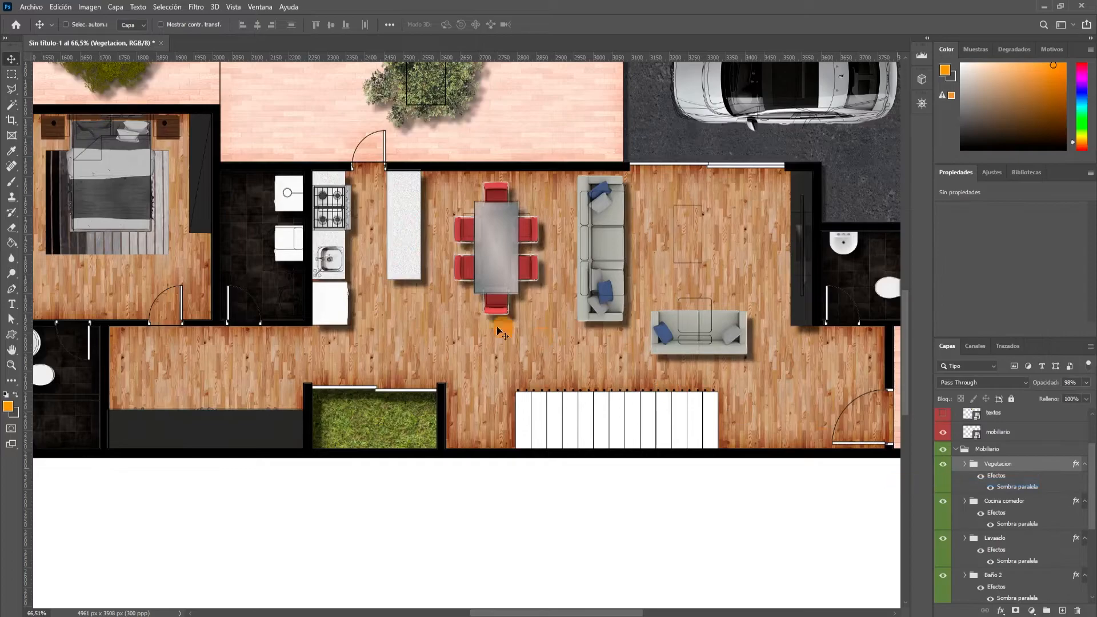
Try the copied drop shadow style on the whole Dormitorio group and undo it.
{"action": "scroll", "coordinate": [318, 318], "scroll_direction": "down", "scroll_amount": 4}
{"action": "scroll", "coordinate": [260, 255], "scroll_direction": "up", "scroll_amount": 3}
{"action": "scroll", "coordinate": [260, 254], "scroll_direction": "up", "scroll_amount": 3}
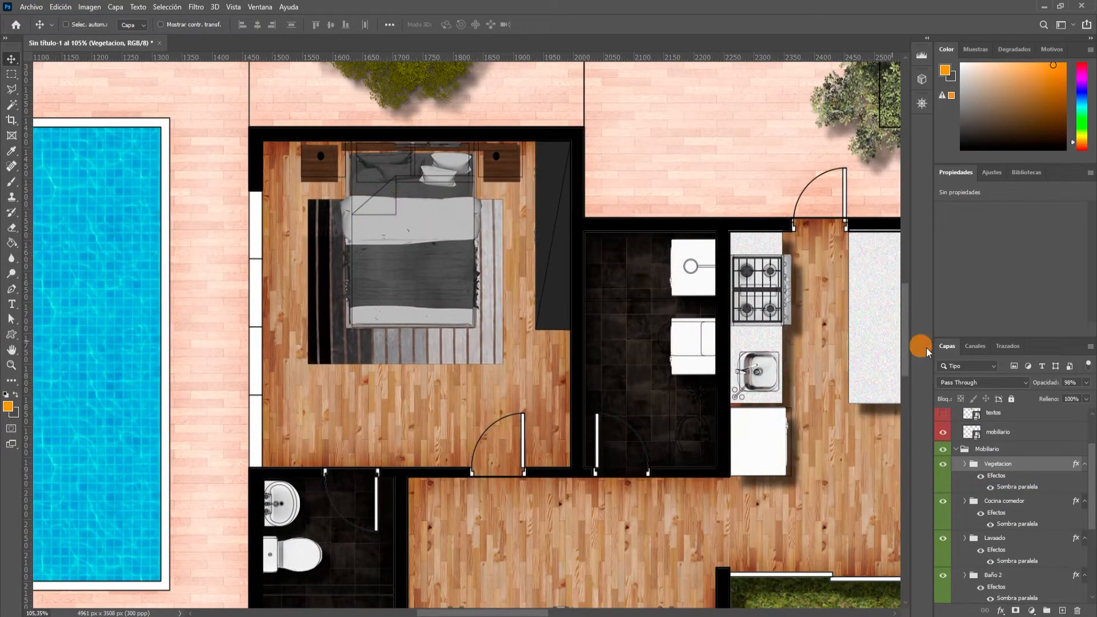
{"action": "scroll", "coordinate": [1004, 480], "scroll_direction": "down", "scroll_amount": 3}
{"action": "scroll", "coordinate": [1003, 482], "scroll_direction": "down", "scroll_amount": 1}
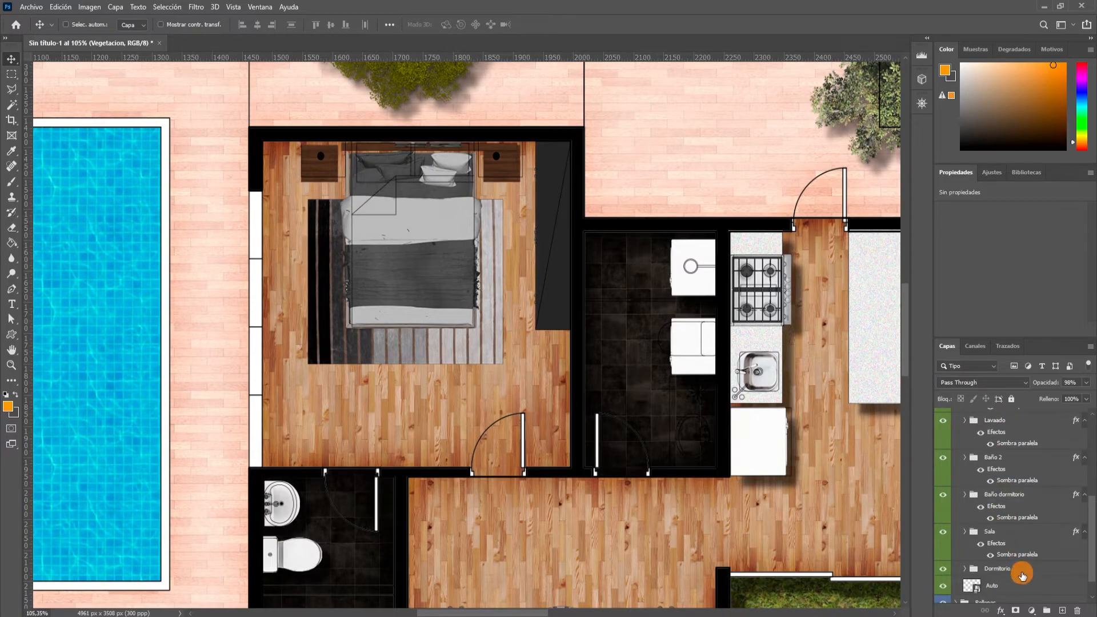
{"action": "right_click", "coordinate": [1022, 574]}
{"action": "left_click", "coordinate": [1024, 465]}
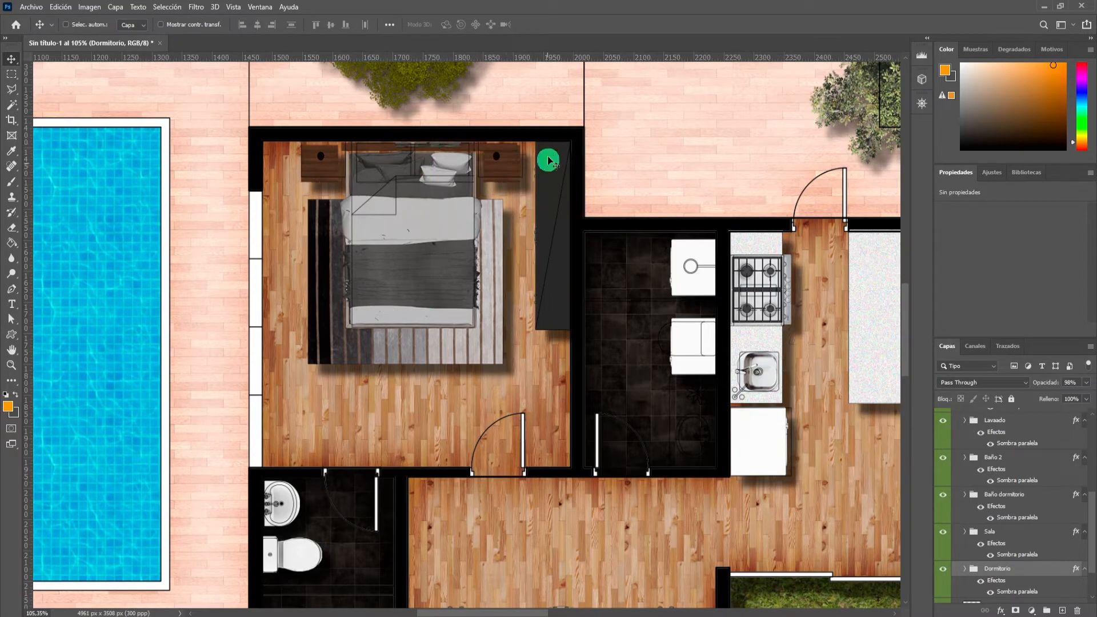
{"action": "key", "text": "ctrl+z"}
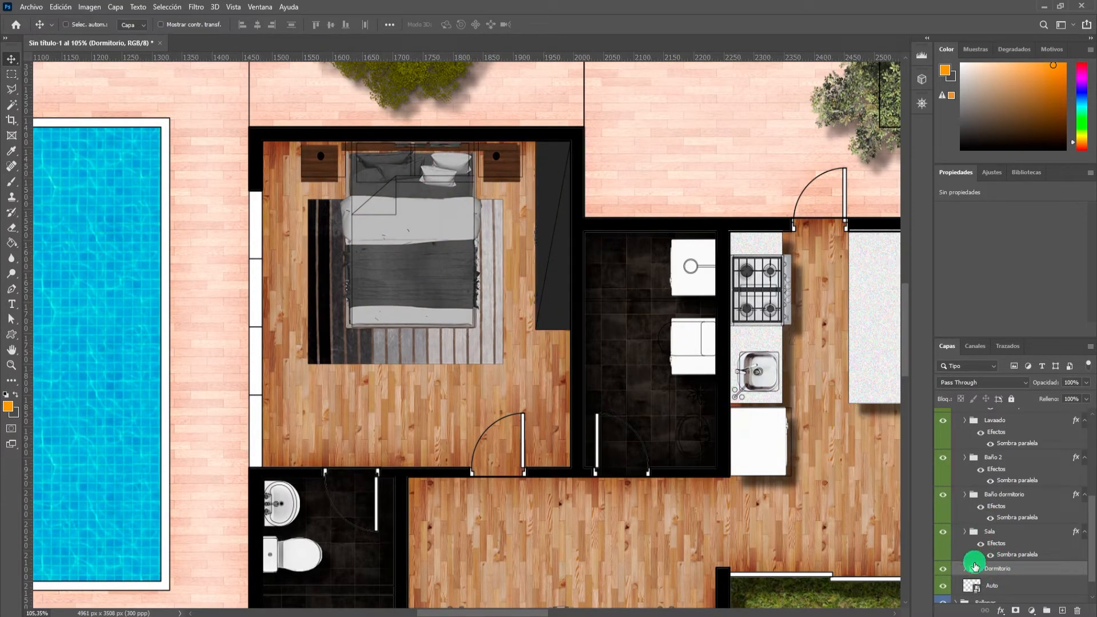
Expand the Dormitorio group and paste the copied drop shadow style onto its closet layer only.
{"action": "left_click", "coordinate": [966, 572]}
{"action": "left_click", "coordinate": [1011, 546]}
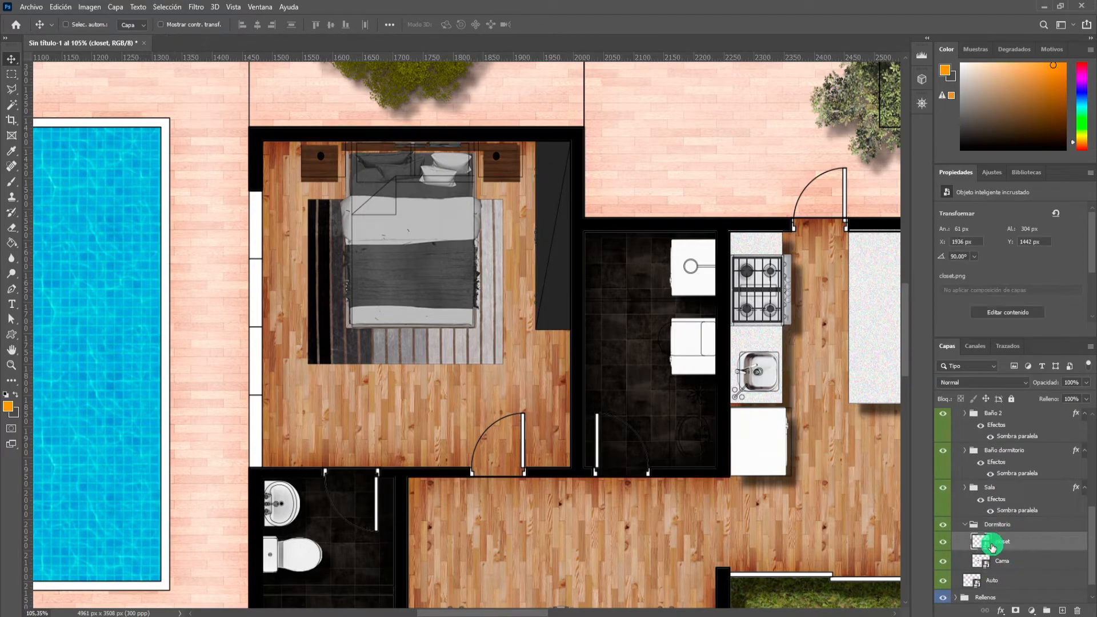
{"action": "right_click", "coordinate": [1025, 547]}
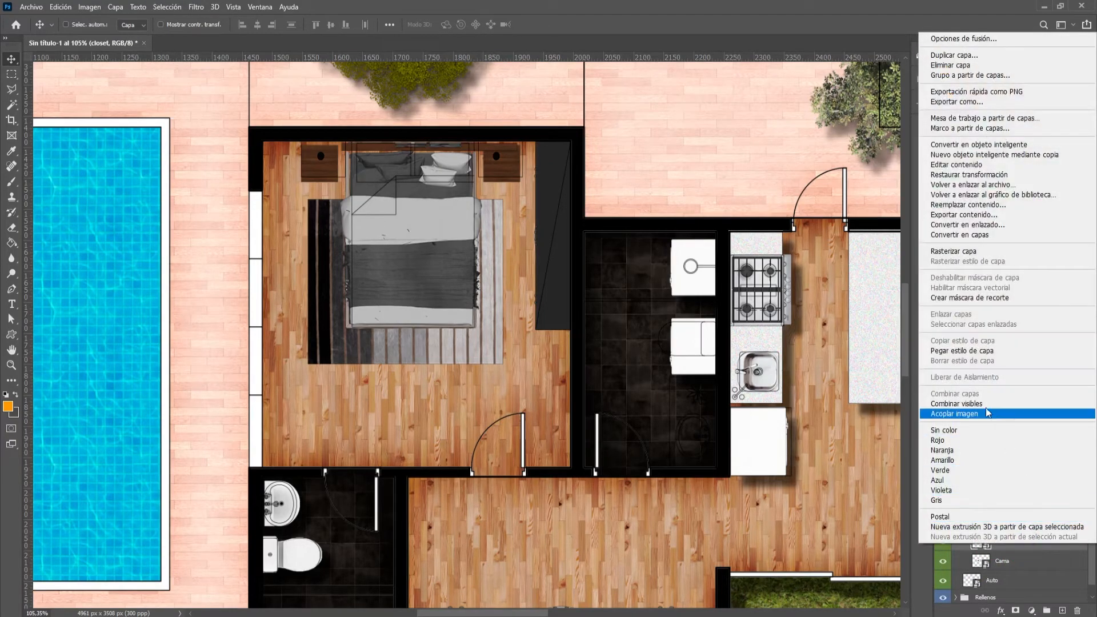
{"action": "left_click", "coordinate": [964, 351]}
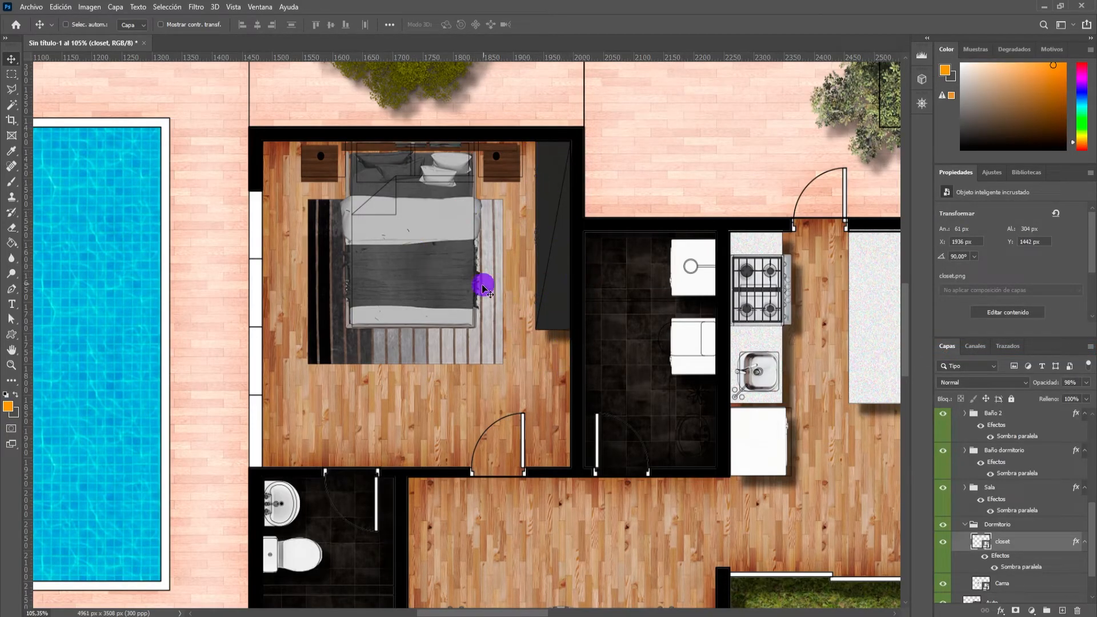
Examine the drop shadows across the whole plan, particularly around the trees in the patio.
{"action": "scroll", "coordinate": [490, 333], "scroll_direction": "down", "scroll_amount": 6}
{"action": "scroll", "coordinate": [715, 408], "scroll_direction": "down", "scroll_amount": 3}
{"action": "scroll", "coordinate": [722, 398], "scroll_direction": "up", "scroll_amount": 4}
{"action": "scroll", "coordinate": [641, 387], "scroll_direction": "down", "scroll_amount": 3}
{"action": "scroll", "coordinate": [502, 372], "scroll_direction": "up", "scroll_amount": 2}
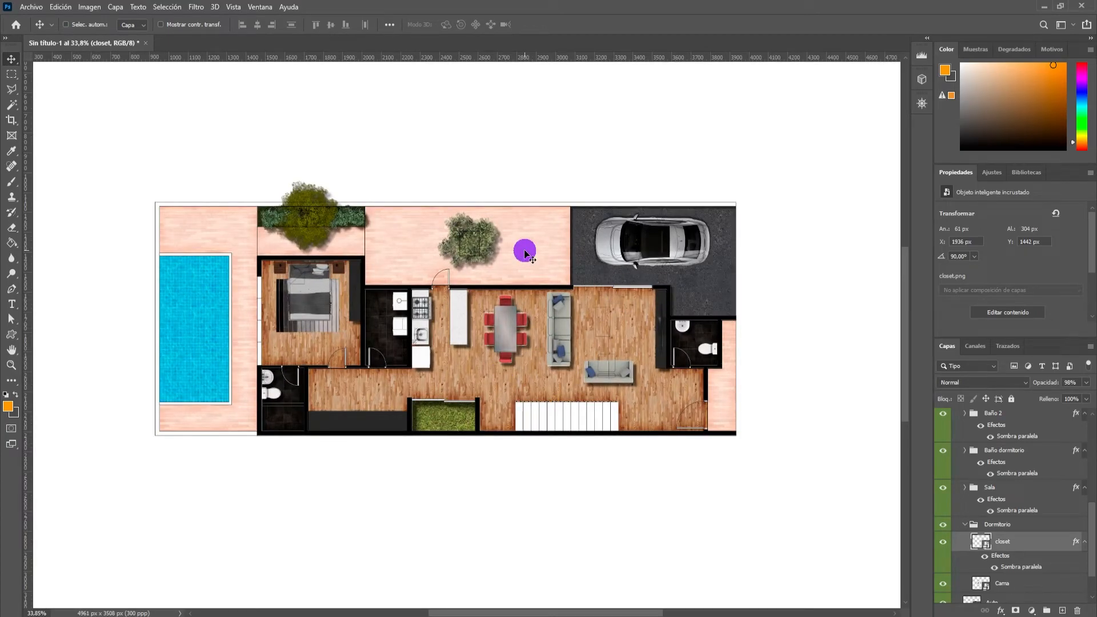
{"action": "scroll", "coordinate": [318, 225], "scroll_direction": "up", "scroll_amount": 3}
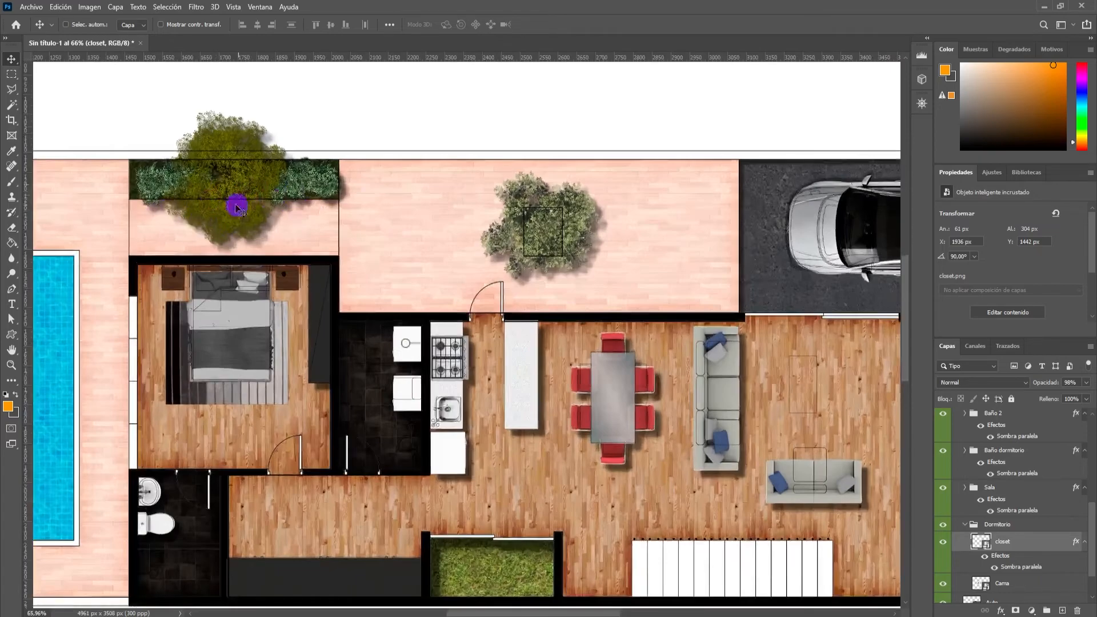
{"action": "scroll", "coordinate": [235, 192], "scroll_direction": "up", "scroll_amount": 1}
Increase the distance of the Vegetacion group's drop shadow to about 60 px.
{"action": "scroll", "coordinate": [979, 477], "scroll_direction": "up", "scroll_amount": 3}
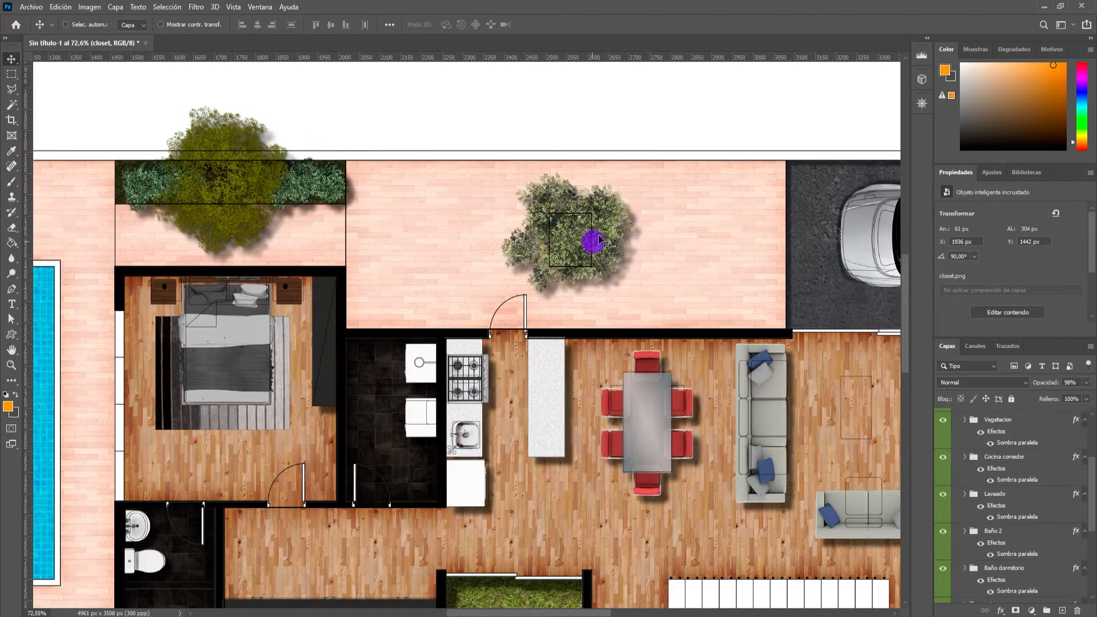
{"action": "scroll", "coordinate": [1000, 448], "scroll_direction": "up", "scroll_amount": 2}
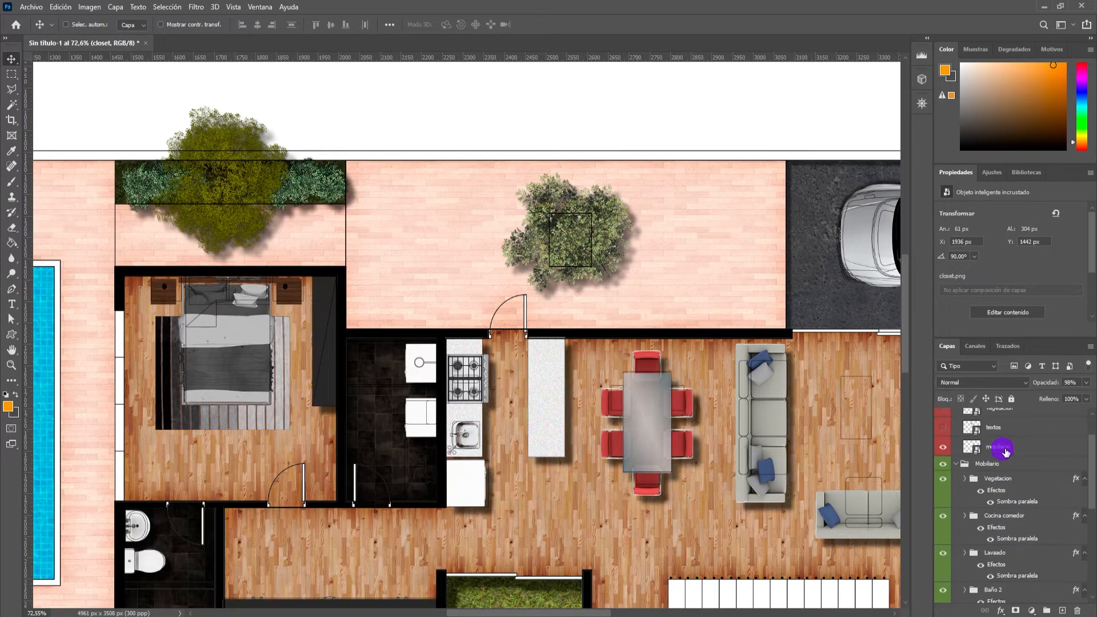
{"action": "left_click", "coordinate": [1040, 486]}
{"action": "right_click", "coordinate": [1040, 486]}
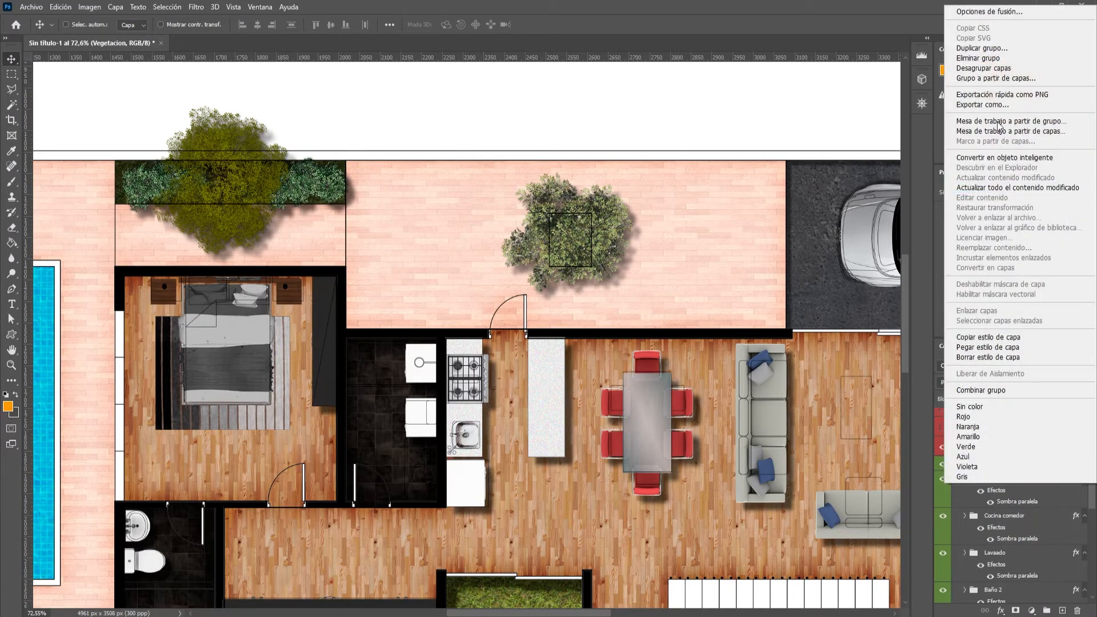
{"action": "left_click", "coordinate": [983, 16]}
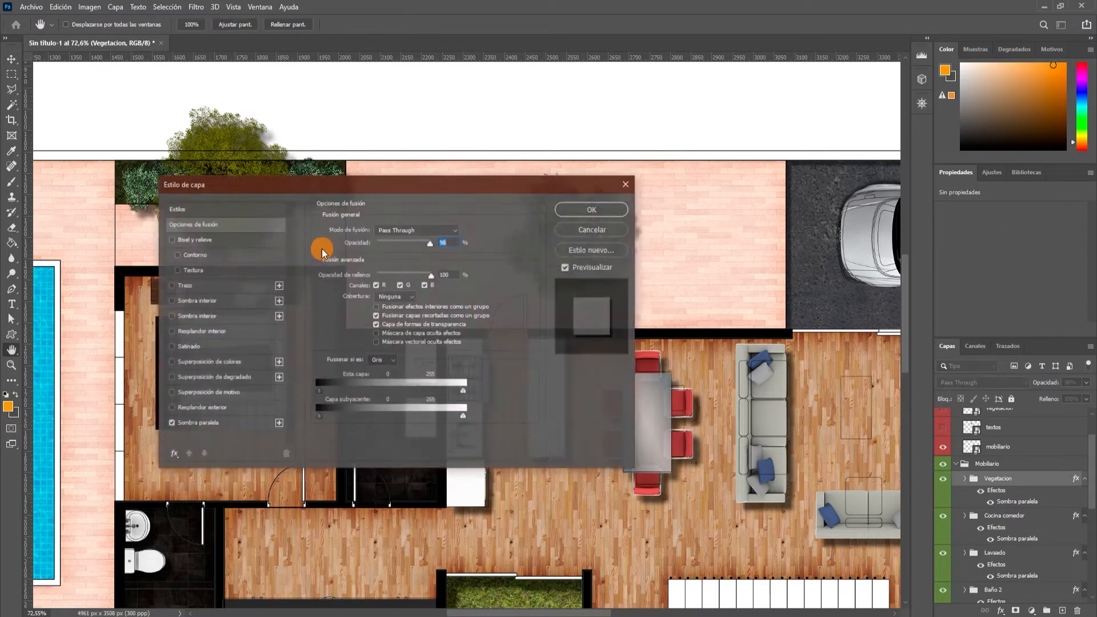
{"action": "left_click", "coordinate": [216, 424]}
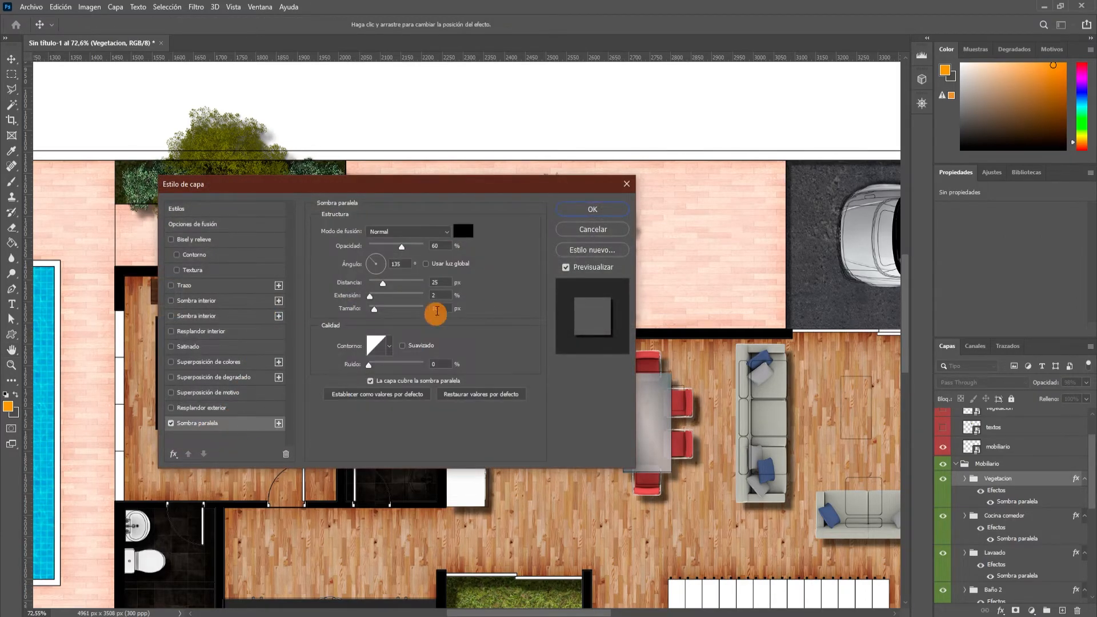
{"action": "left_click_drag", "start_coordinate": [427, 189], "coordinate": [751, 134]}
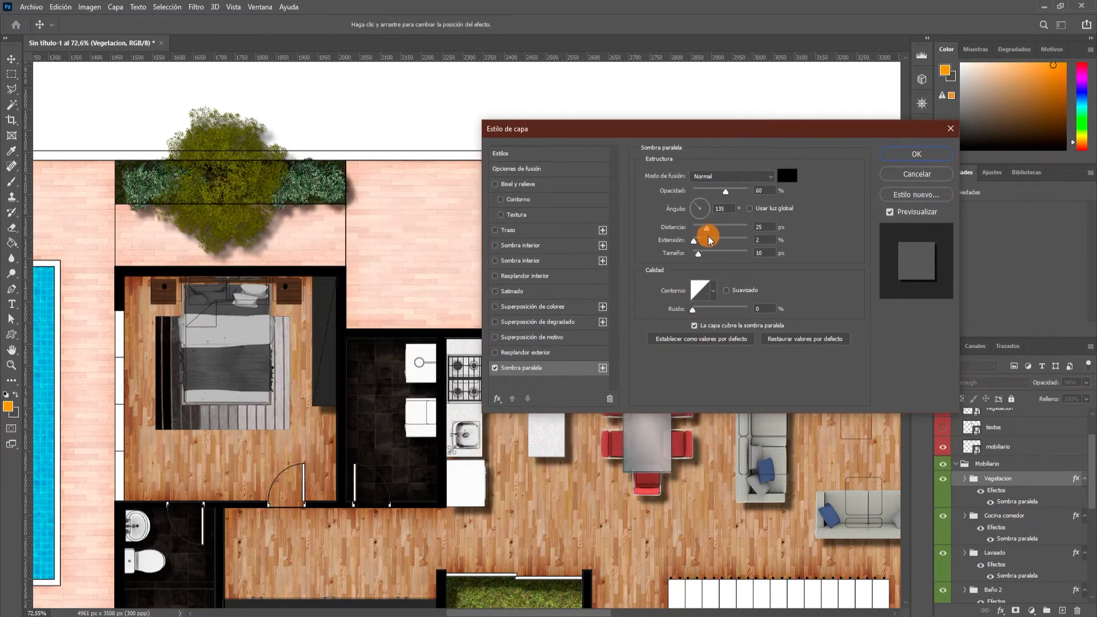
{"action": "left_click_drag", "start_coordinate": [710, 234], "coordinate": [724, 233]}
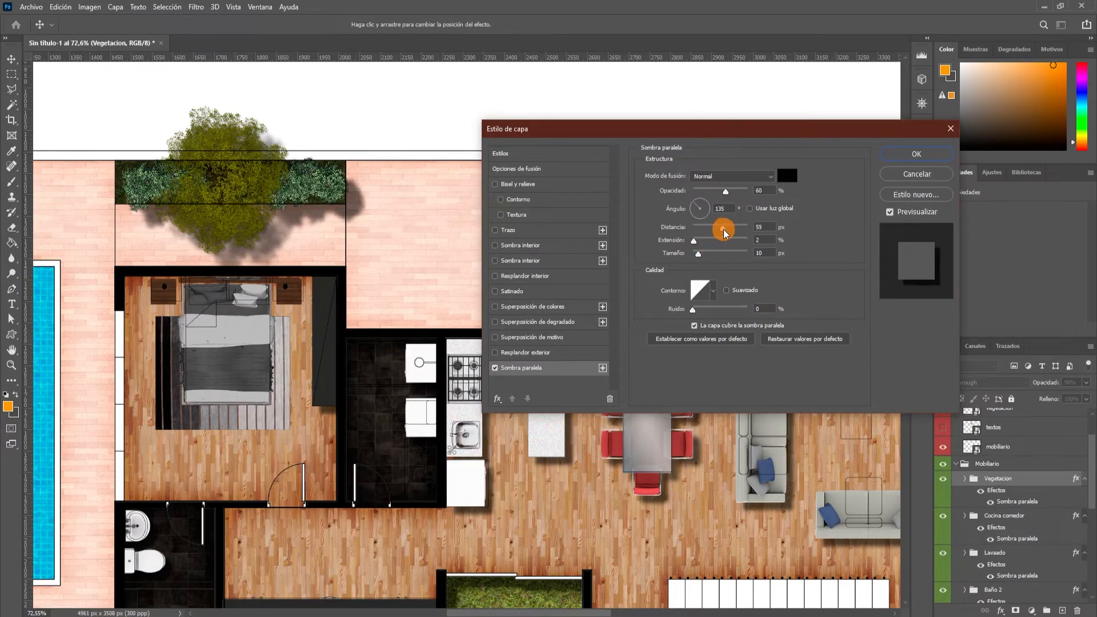
{"action": "left_click", "coordinate": [912, 153]}
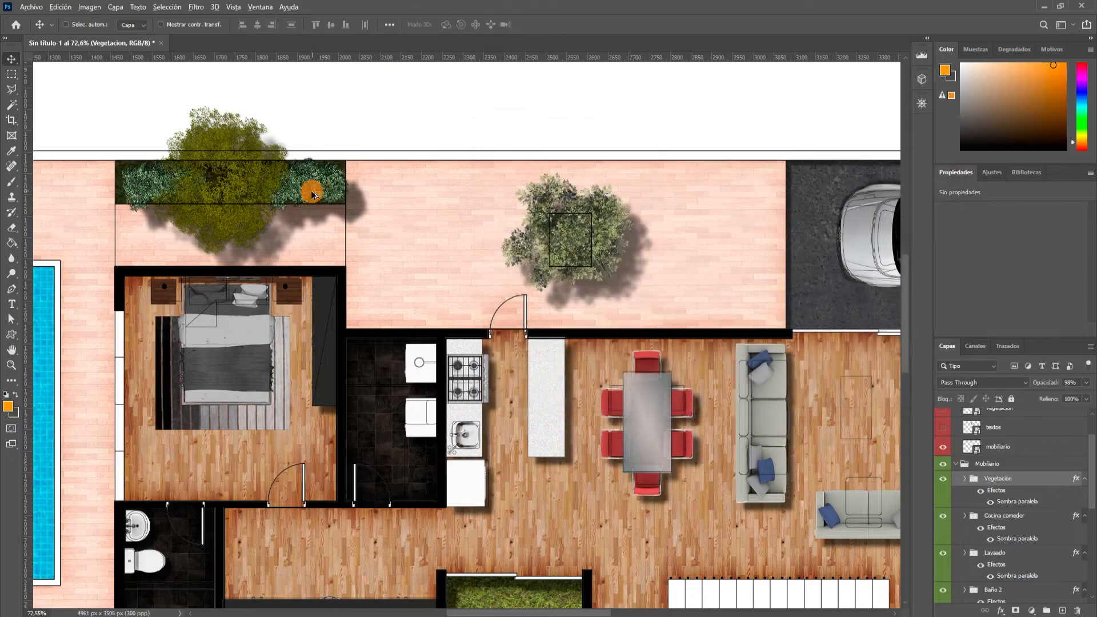
Paste the copied drop shadow style onto the Auto layer.
{"action": "scroll", "coordinate": [367, 160], "scroll_direction": "down", "scroll_amount": 5}
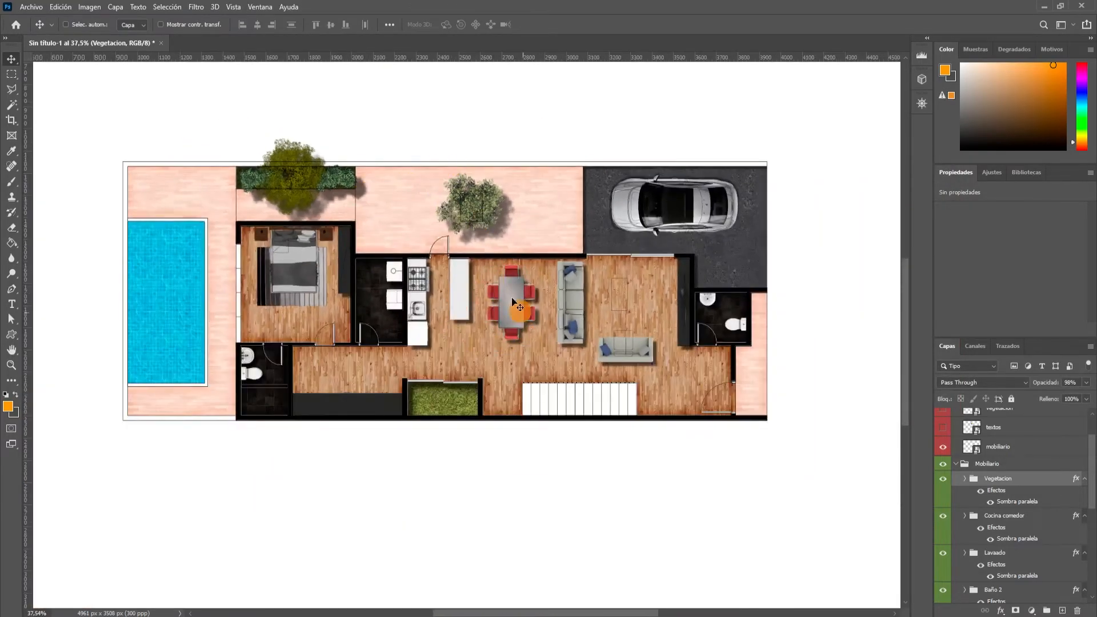
{"action": "scroll", "coordinate": [558, 223], "scroll_direction": "up", "scroll_amount": 3}
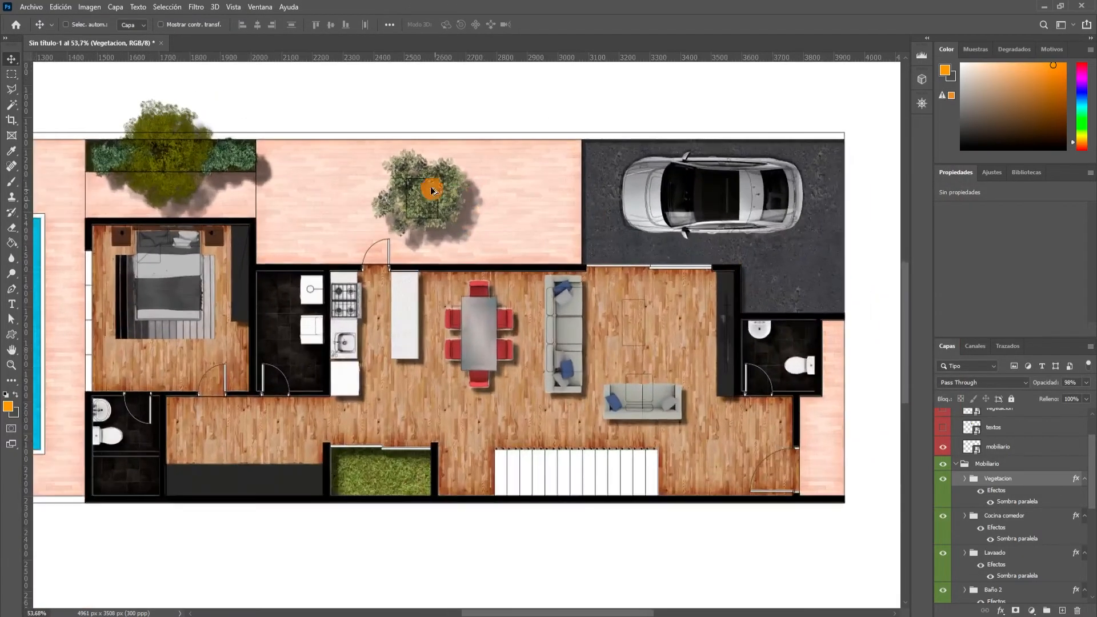
{"action": "scroll", "coordinate": [1051, 497], "scroll_direction": "down", "scroll_amount": 5}
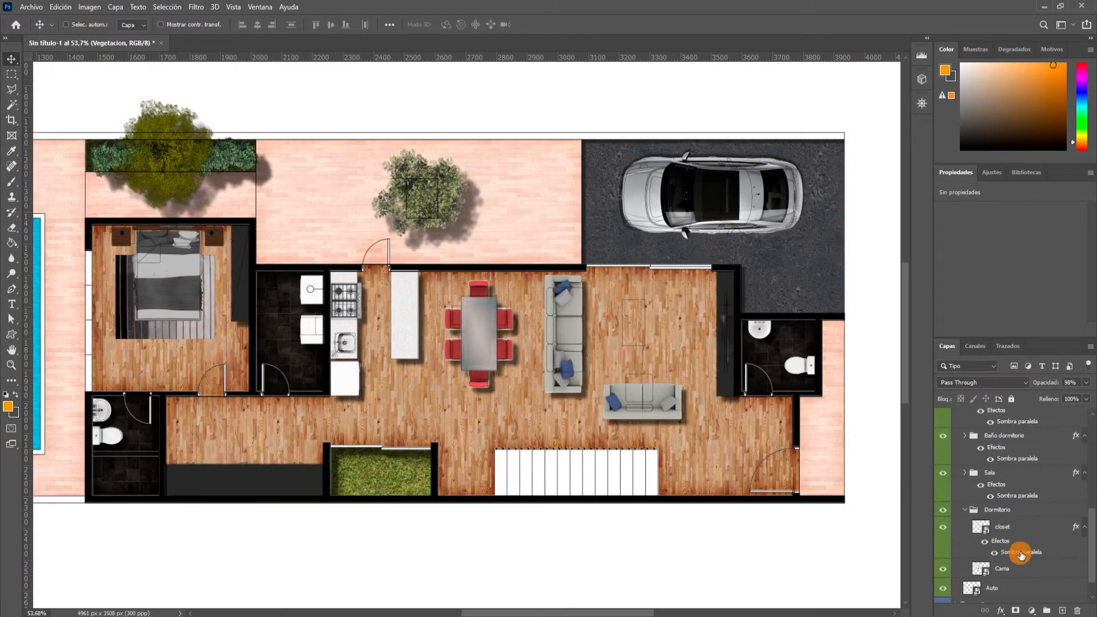
{"action": "right_click", "coordinate": [1043, 564]}
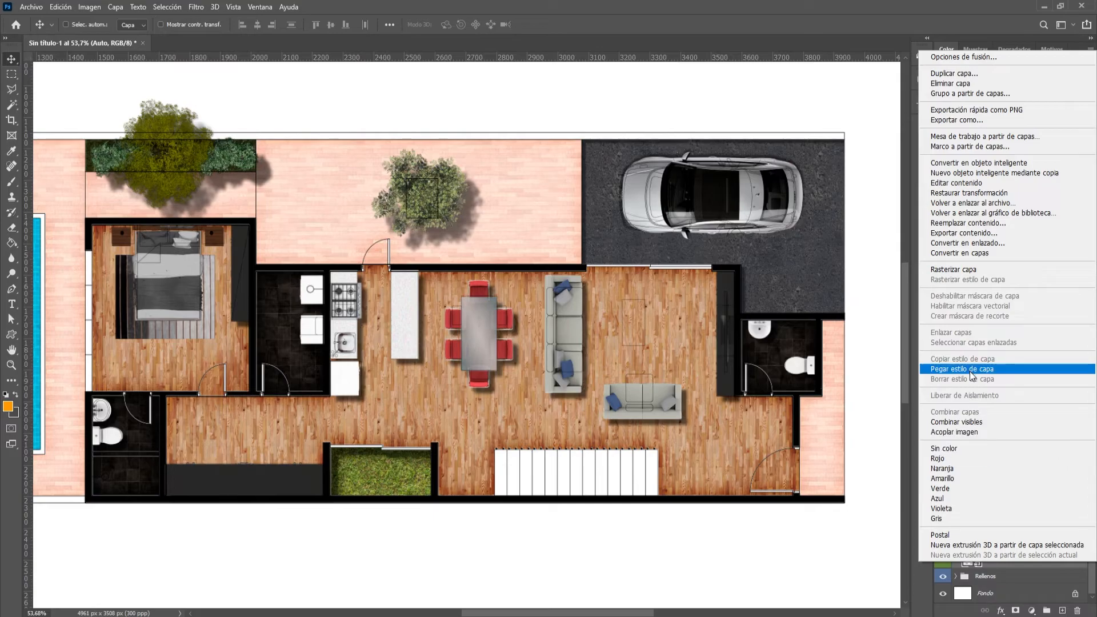
{"action": "left_click", "coordinate": [971, 369]}
{"action": "scroll", "coordinate": [845, 274], "scroll_direction": "up", "scroll_amount": 2}
{"action": "scroll", "coordinate": [759, 225], "scroll_direction": "down", "scroll_amount": 5}
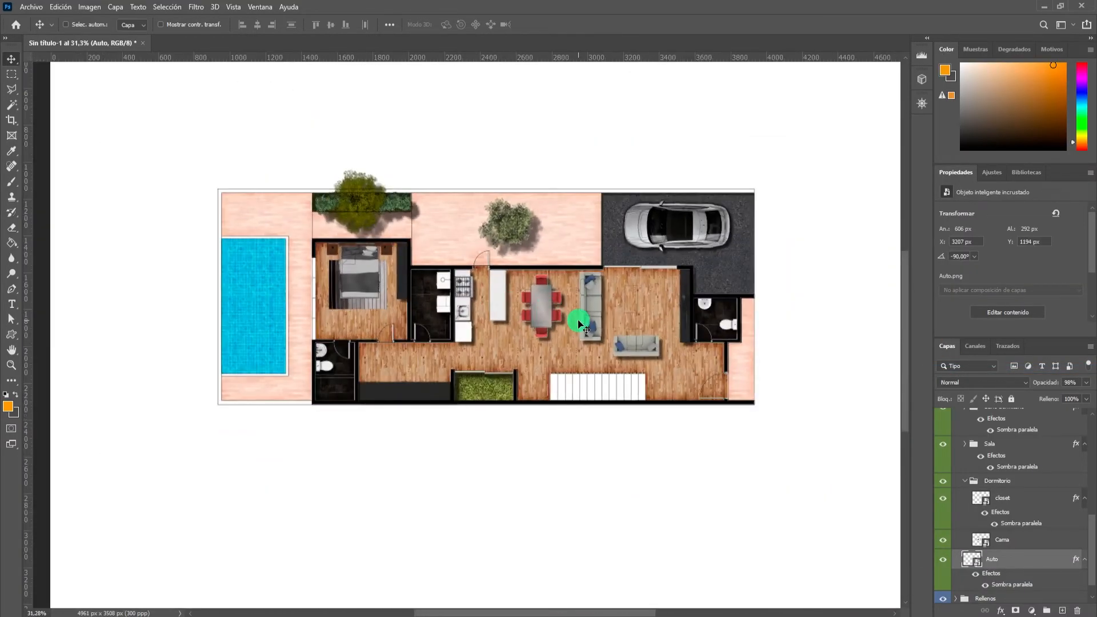
Collapse the Mobiliario group in preparation for working on the staircase.
{"action": "scroll", "coordinate": [589, 381], "scroll_direction": "up", "scroll_amount": 5}
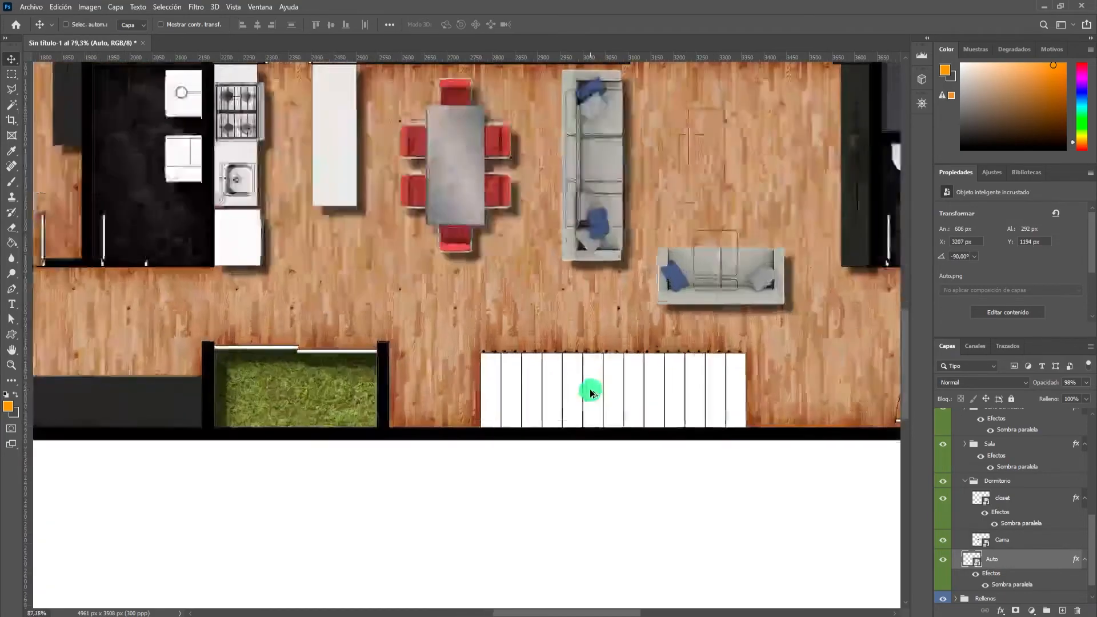
{"action": "scroll", "coordinate": [1000, 497], "scroll_direction": "up", "scroll_amount": 3}
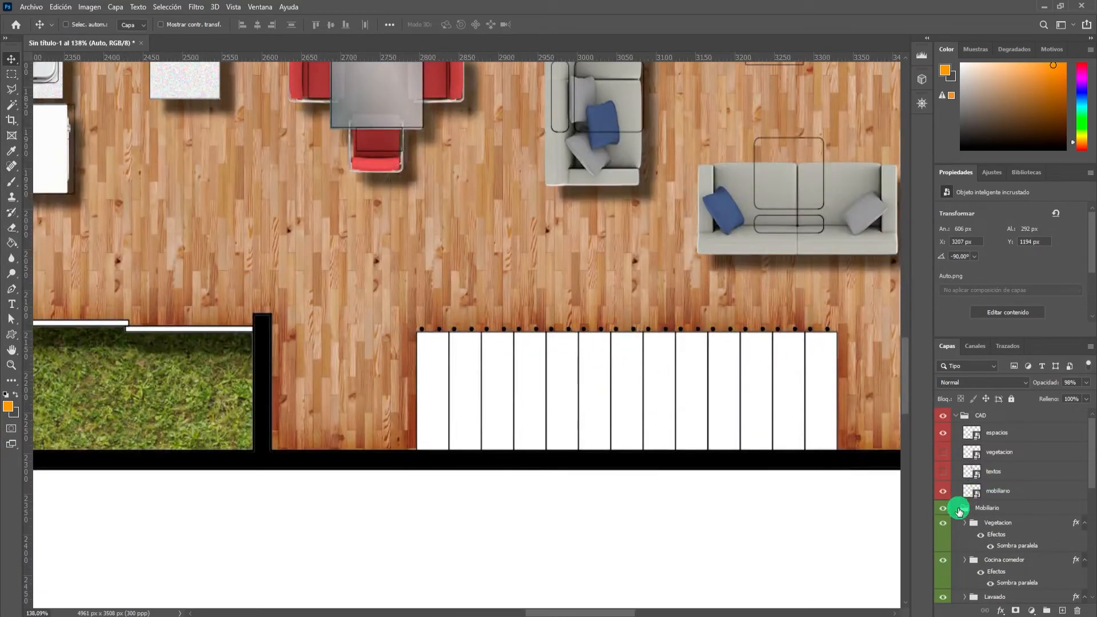
{"action": "left_click", "coordinate": [960, 508]}
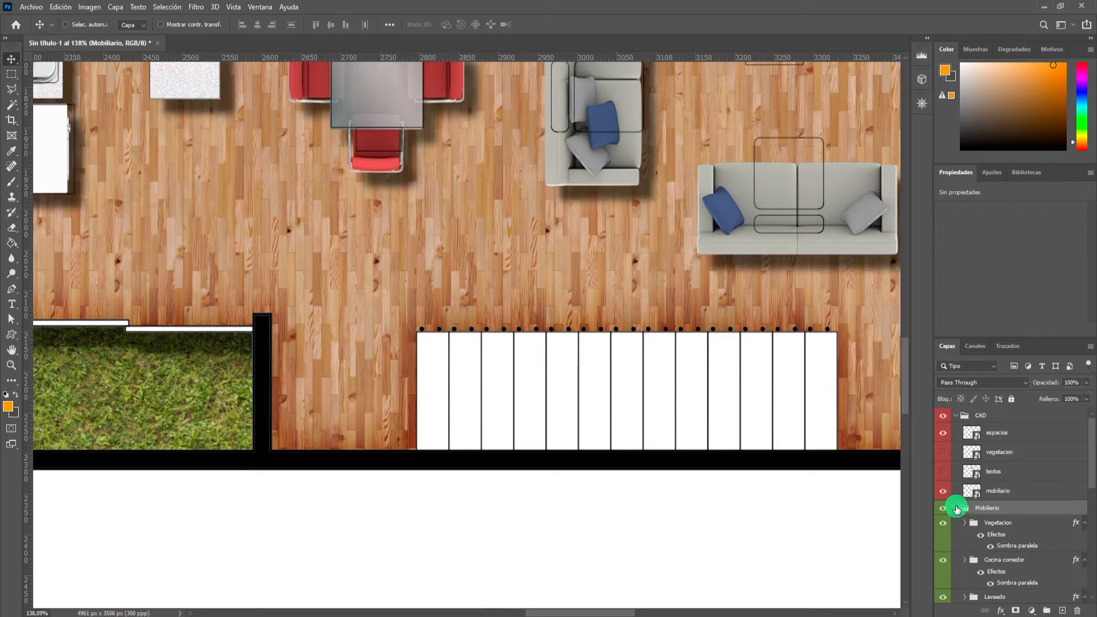
{"action": "left_click", "coordinate": [956, 508]}
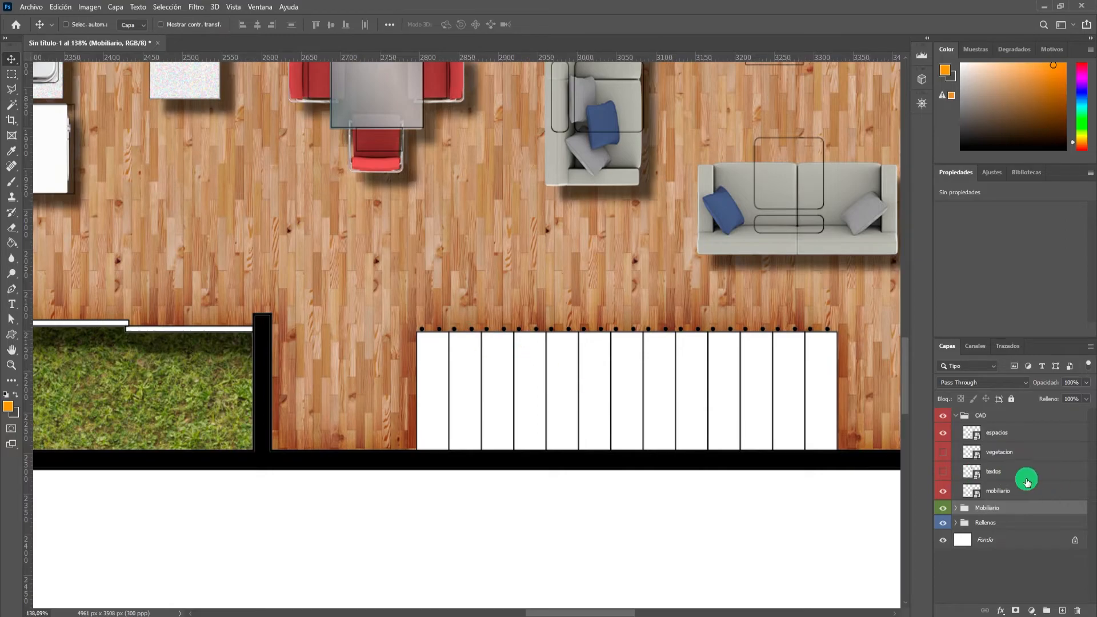
Select the staircase's rightmost tread with the Magic Wand and create a group named Escalera above the espacios layer.
{"action": "key", "text": "w"}
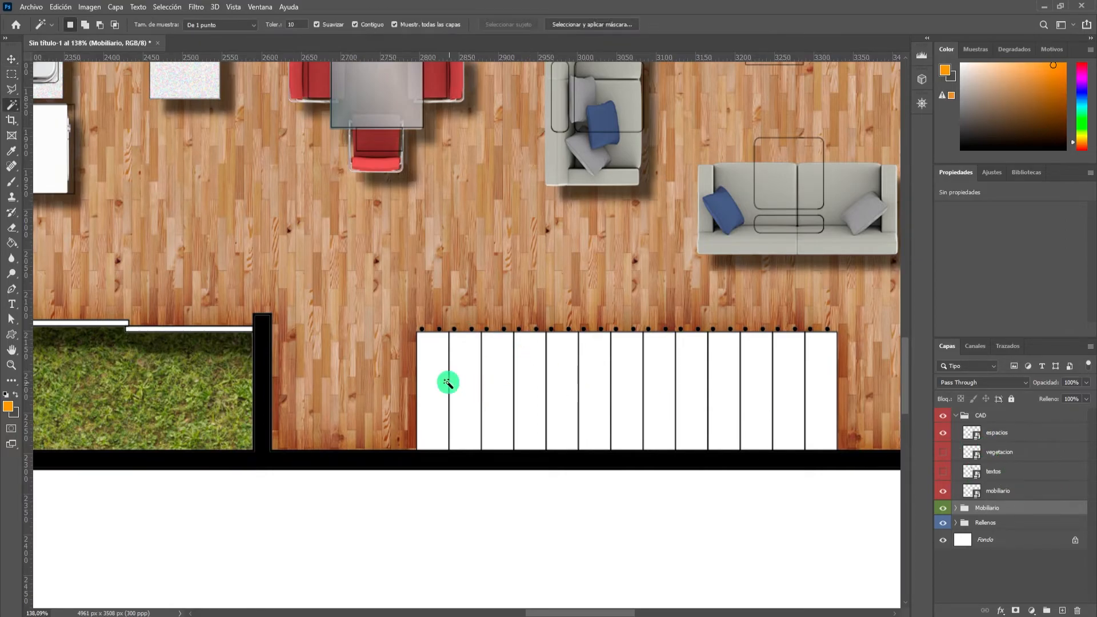
{"action": "scroll", "coordinate": [581, 380], "scroll_direction": "down", "scroll_amount": 4}
{"action": "scroll", "coordinate": [731, 382], "scroll_direction": "up", "scroll_amount": 5}
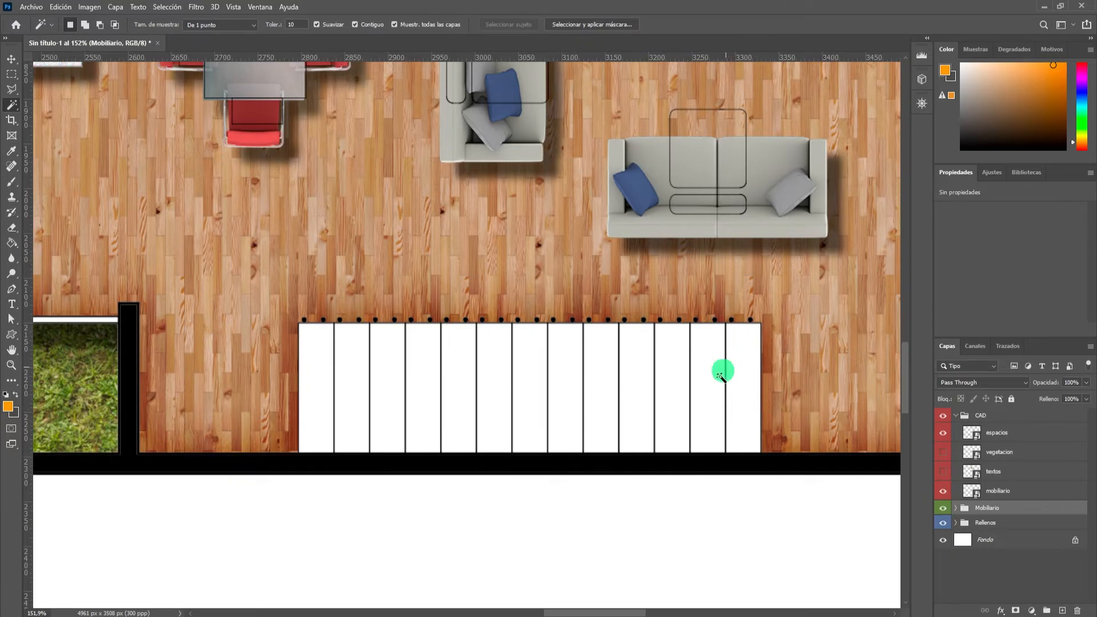
{"action": "scroll", "coordinate": [762, 396], "scroll_direction": "up", "scroll_amount": 3}
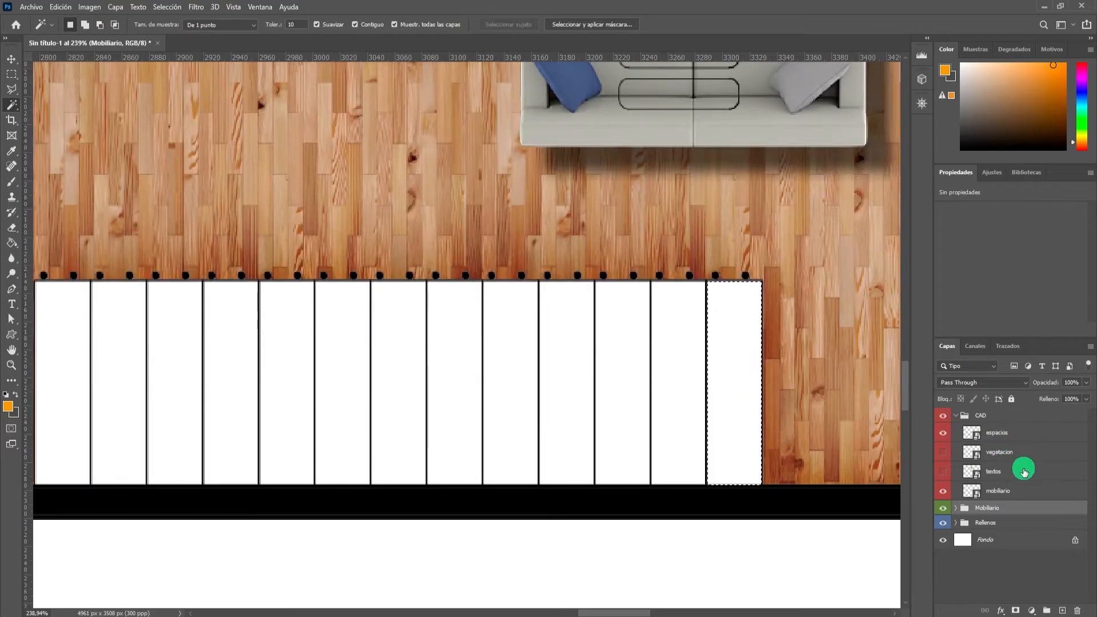
{"action": "left_click", "coordinate": [993, 424]}
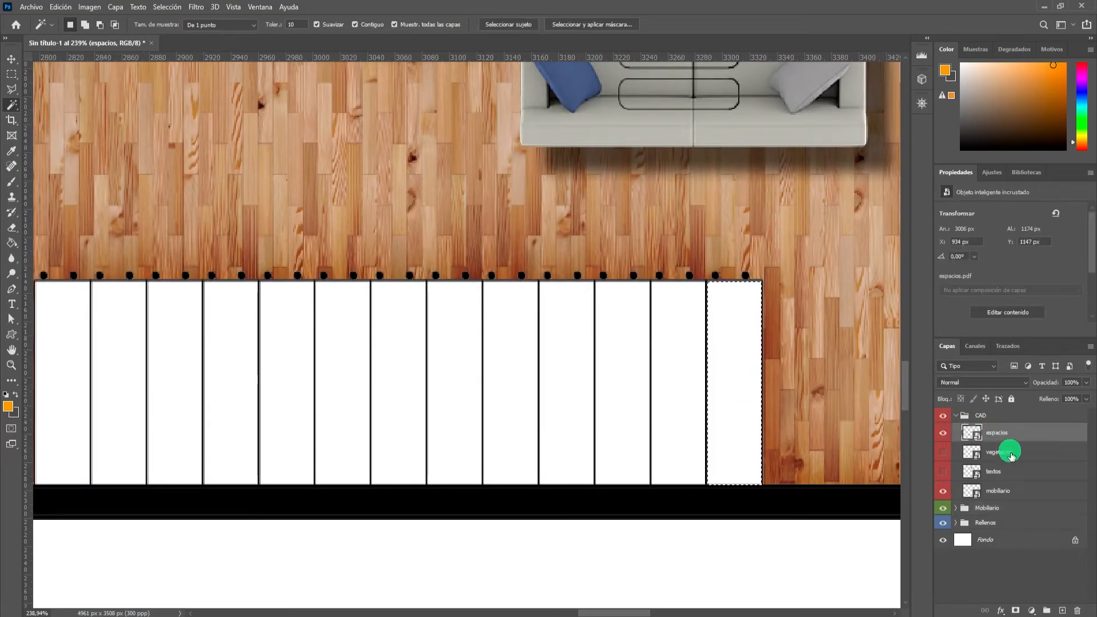
{"action": "left_click", "coordinate": [1049, 611]}
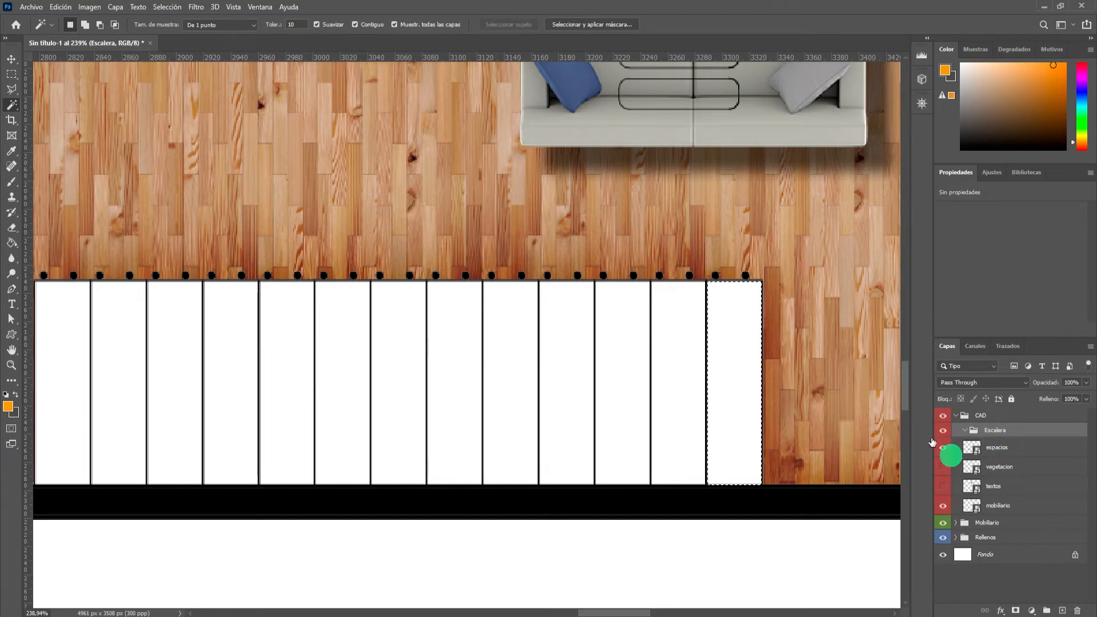
Fill the selected tread with a dark grey solid color fill layer inside the Escalera group.
{"action": "left_click", "coordinate": [1041, 611]}
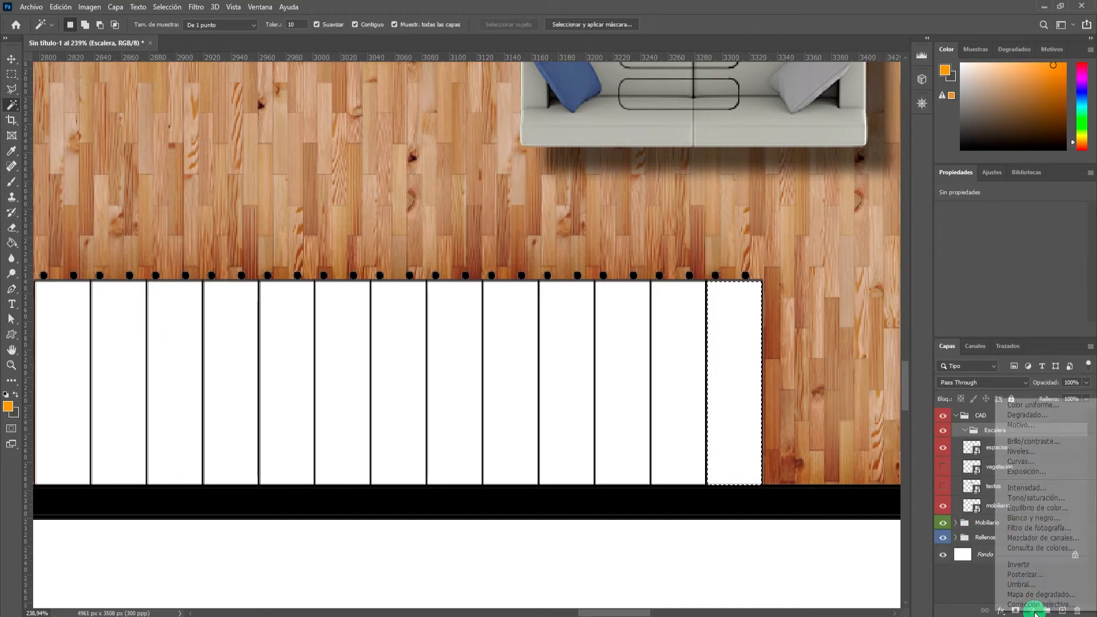
{"action": "left_click", "coordinate": [1045, 409]}
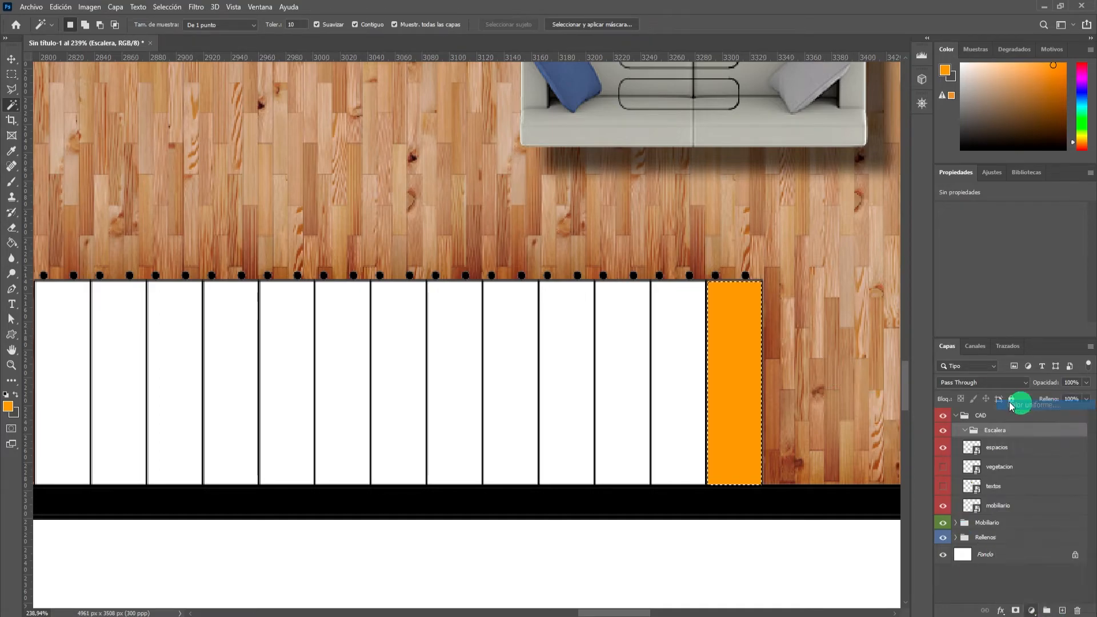
{"action": "left_click", "coordinate": [137, 462]}
{"action": "left_click_drag", "start_coordinate": [138, 462], "coordinate": [119, 466]}
{"action": "left_click", "coordinate": [414, 343]}
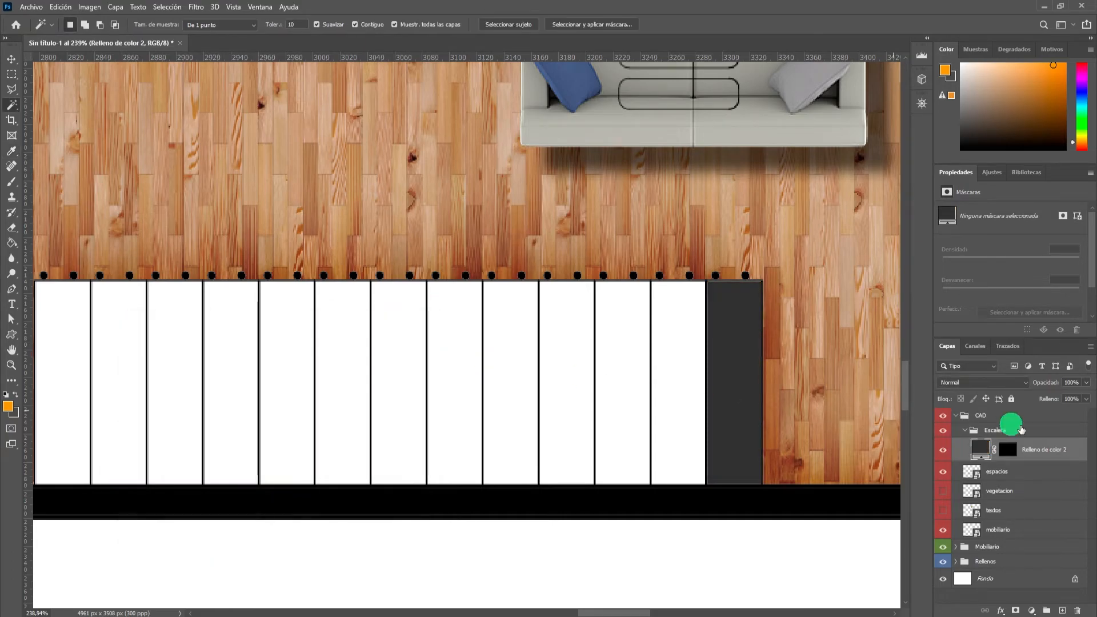
Rename the tread's color fill layer as Peldaño.
{"action": "left_click", "coordinate": [968, 433]}
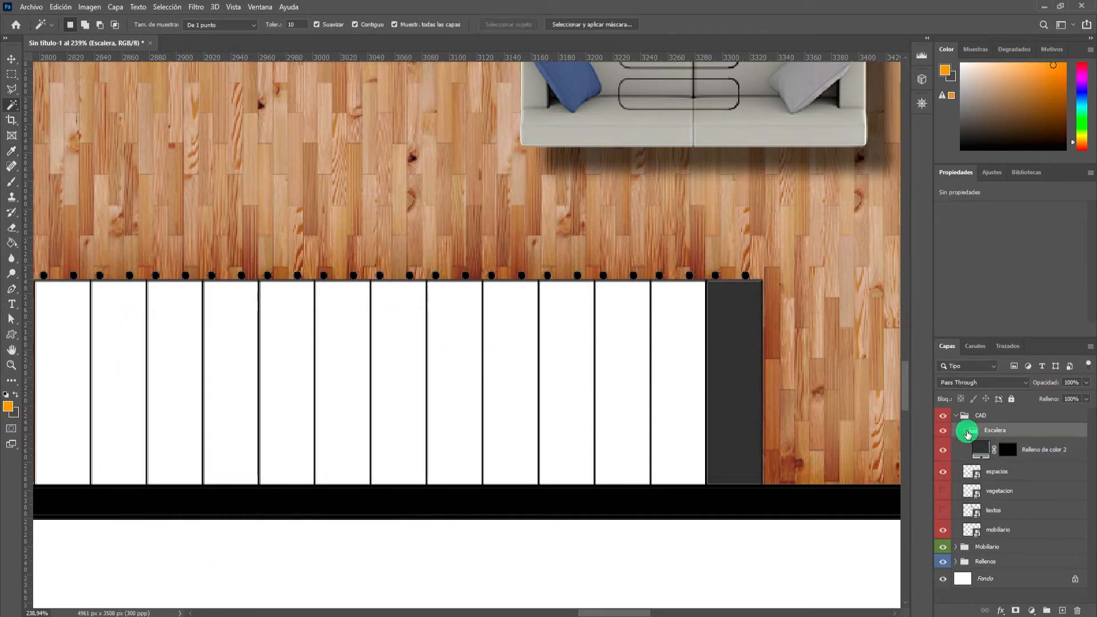
{"action": "left_click", "coordinate": [1003, 448]}
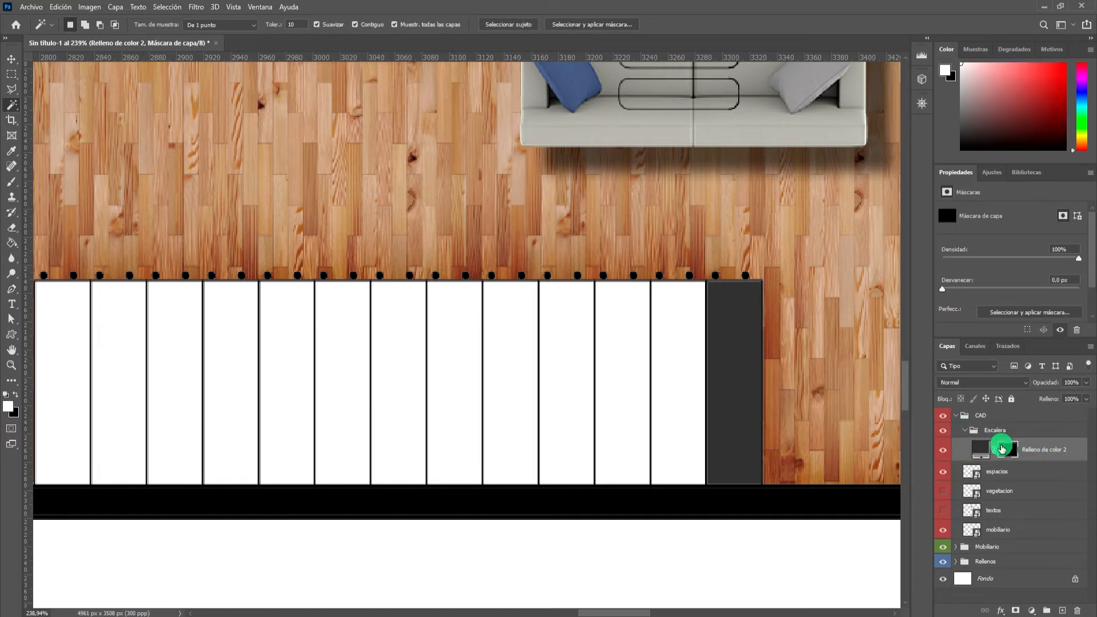
{"action": "double_click", "coordinate": [1040, 449]}
{"action": "type", "text": "Peldaño"}
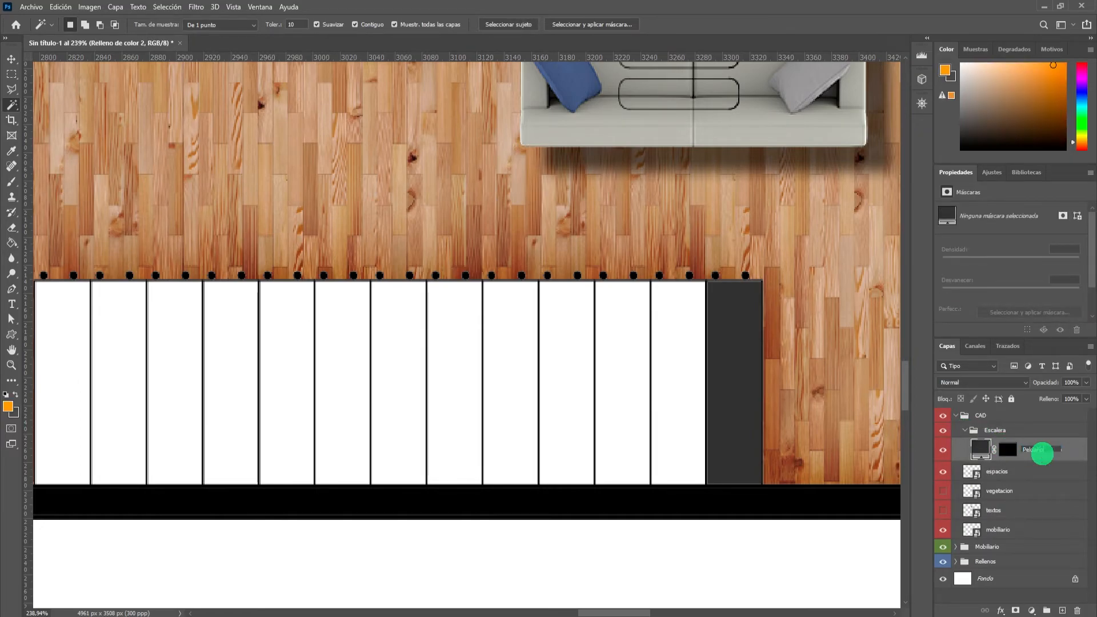
{"action": "key", "text": "Return"}
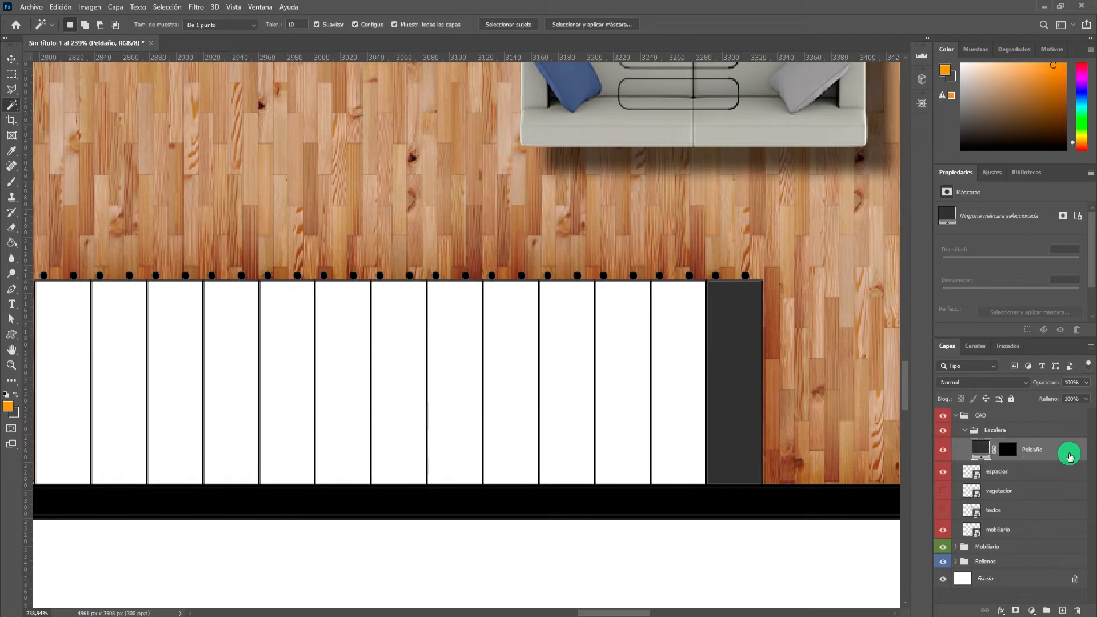
Add a drop shadow layer effect to the Peldaño layer, keeping the tread in view.
{"action": "scroll", "coordinate": [752, 334], "scroll_direction": "down", "scroll_amount": 3}
{"action": "scroll", "coordinate": [771, 344], "scroll_direction": "up", "scroll_amount": 5}
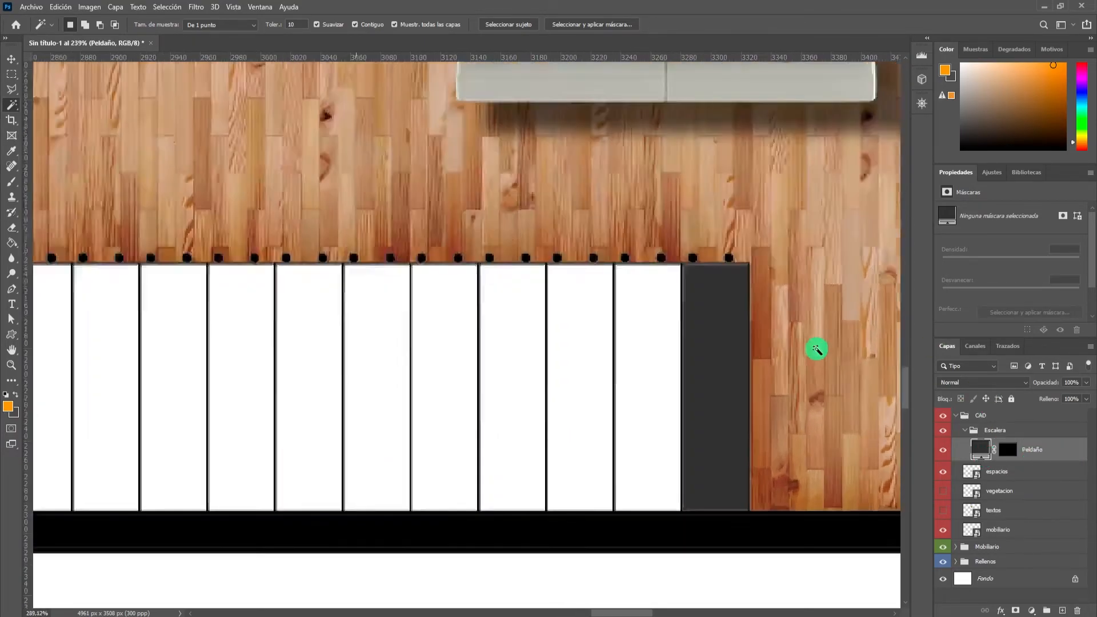
{"action": "scroll", "coordinate": [818, 349], "scroll_direction": "down", "scroll_amount": 2}
{"action": "right_click", "coordinate": [1078, 453]}
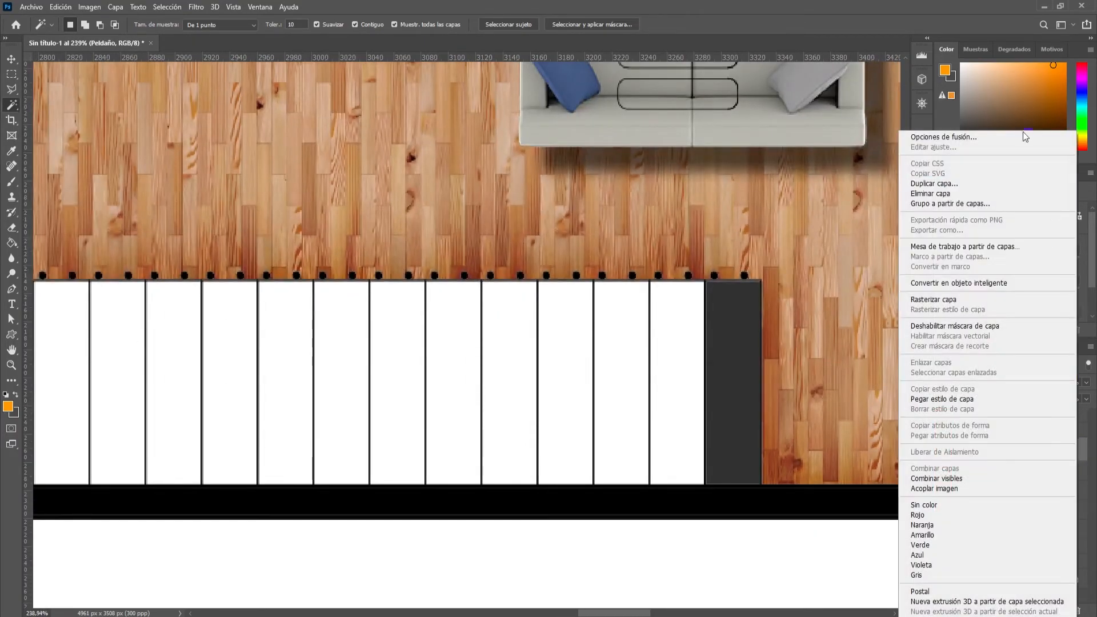
{"action": "left_click", "coordinate": [990, 138]}
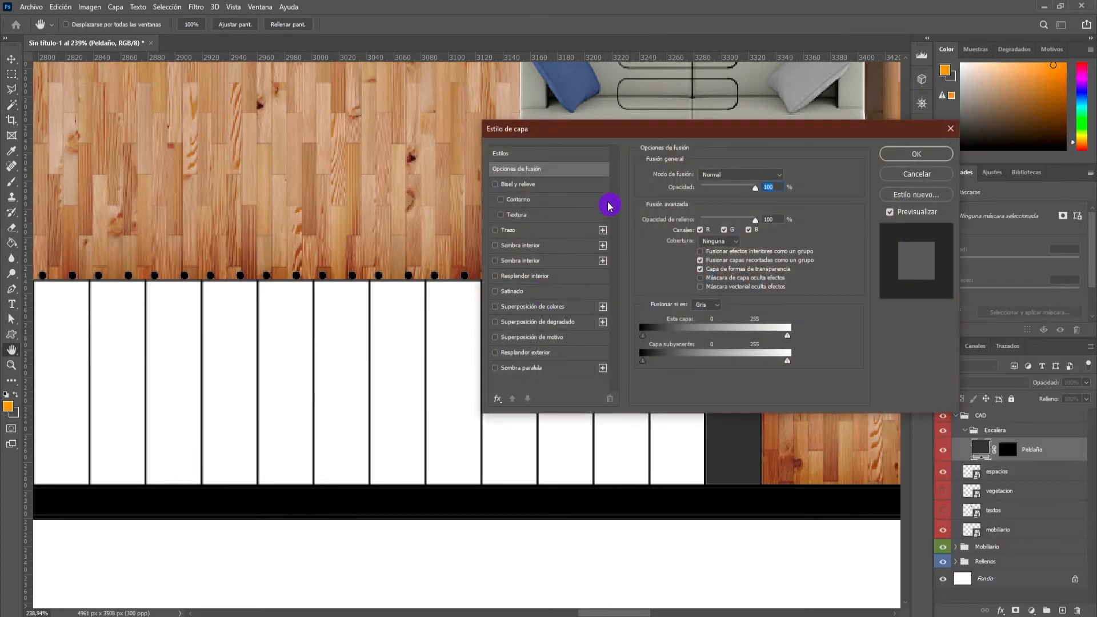
{"action": "left_click", "coordinate": [537, 369]}
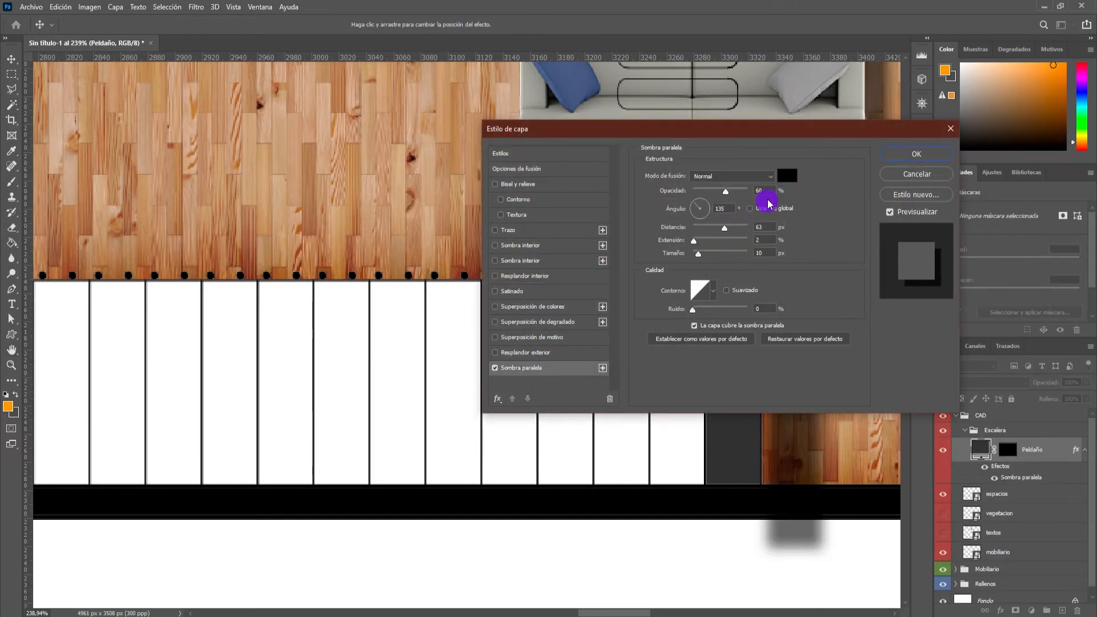
{"action": "left_click_drag", "start_coordinate": [746, 130], "coordinate": [453, 102]}
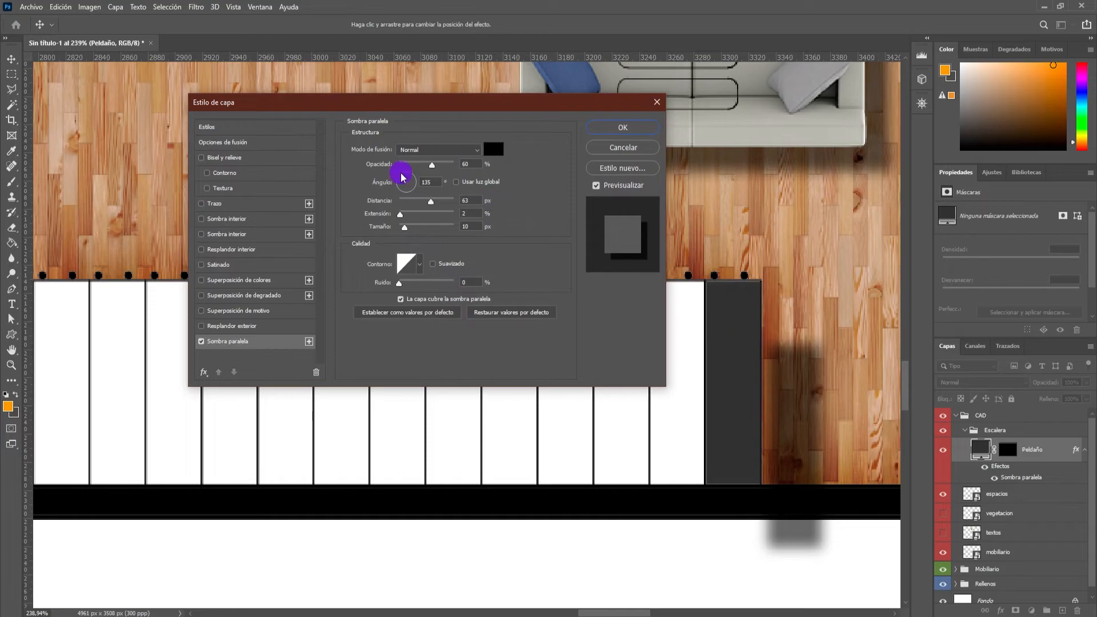
Shorten the tread shadow's distance, set its angle to 120° and size to 4 px, and apply the effect.
{"action": "left_click_drag", "start_coordinate": [430, 202], "coordinate": [408, 202]}
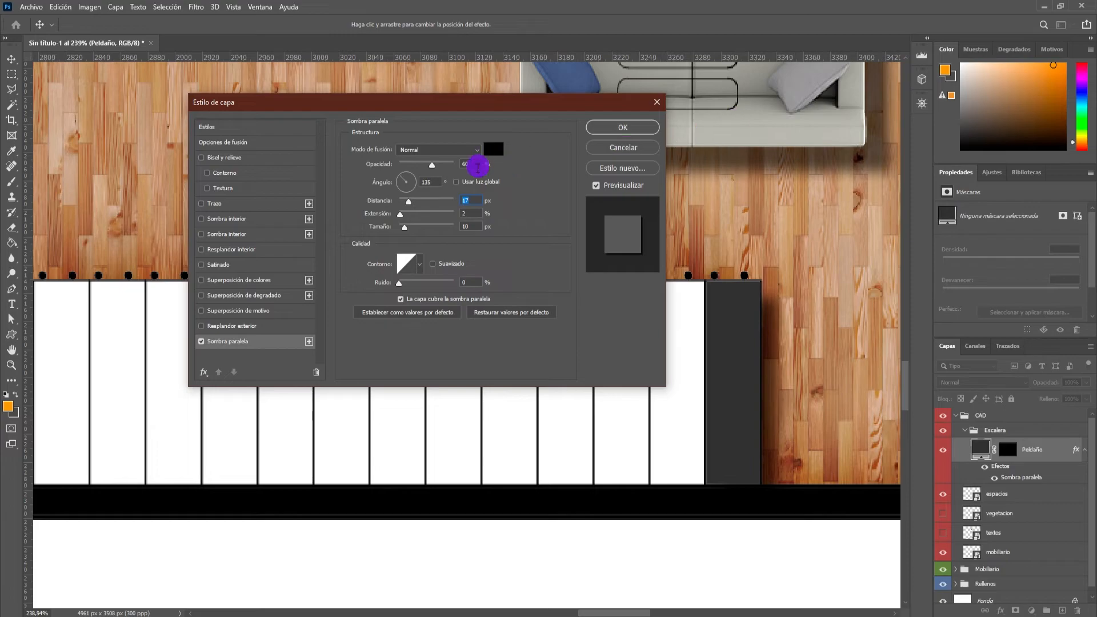
{"action": "type", "text": "120"}
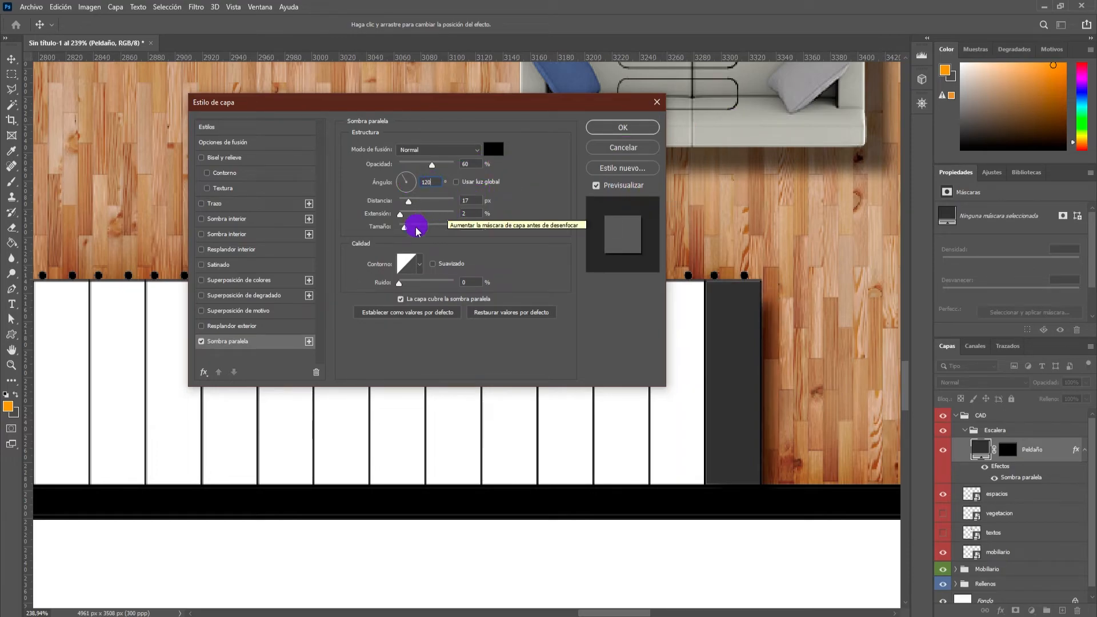
{"action": "left_click_drag", "start_coordinate": [417, 230], "coordinate": [408, 207]}
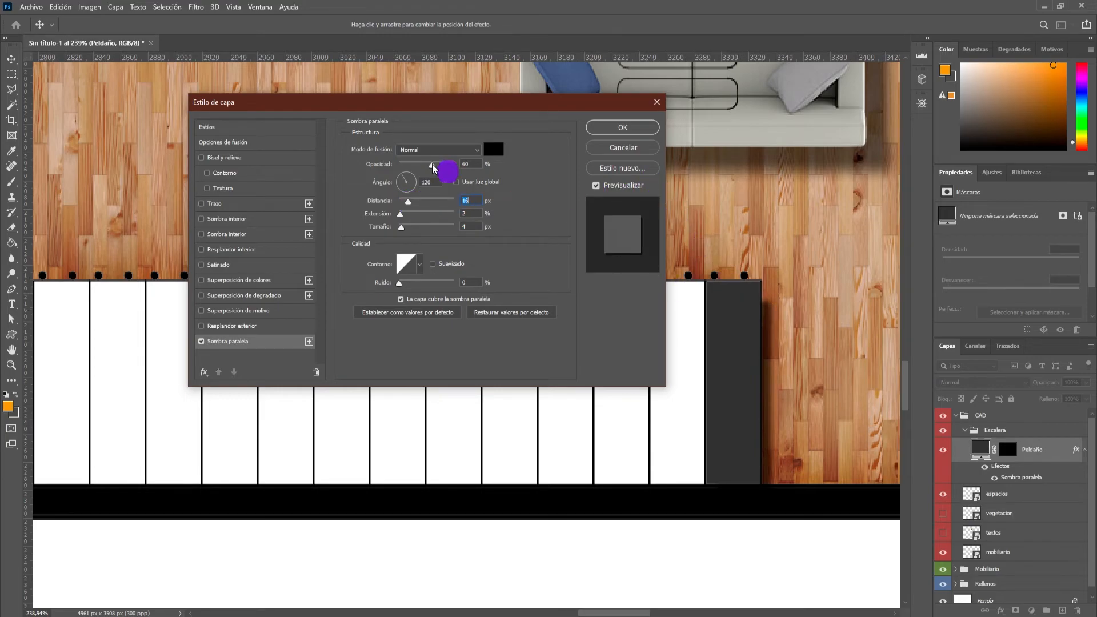
{"action": "left_click_drag", "start_coordinate": [410, 207], "coordinate": [411, 207]}
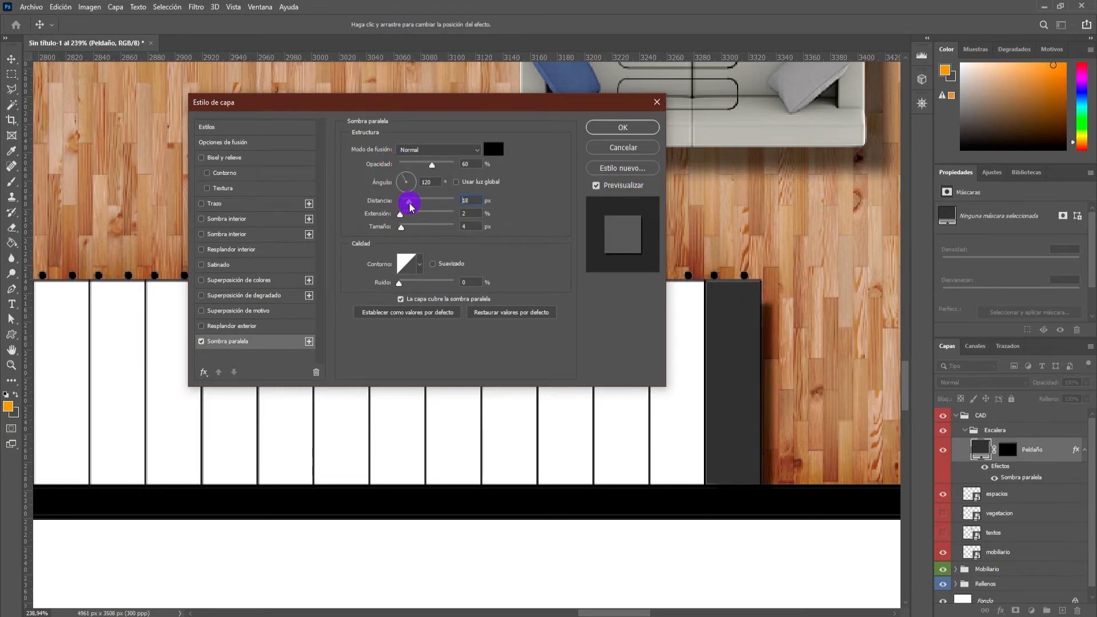
{"action": "left_click", "coordinate": [648, 132]}
{"action": "scroll", "coordinate": [731, 326], "scroll_direction": "down", "scroll_amount": 3}
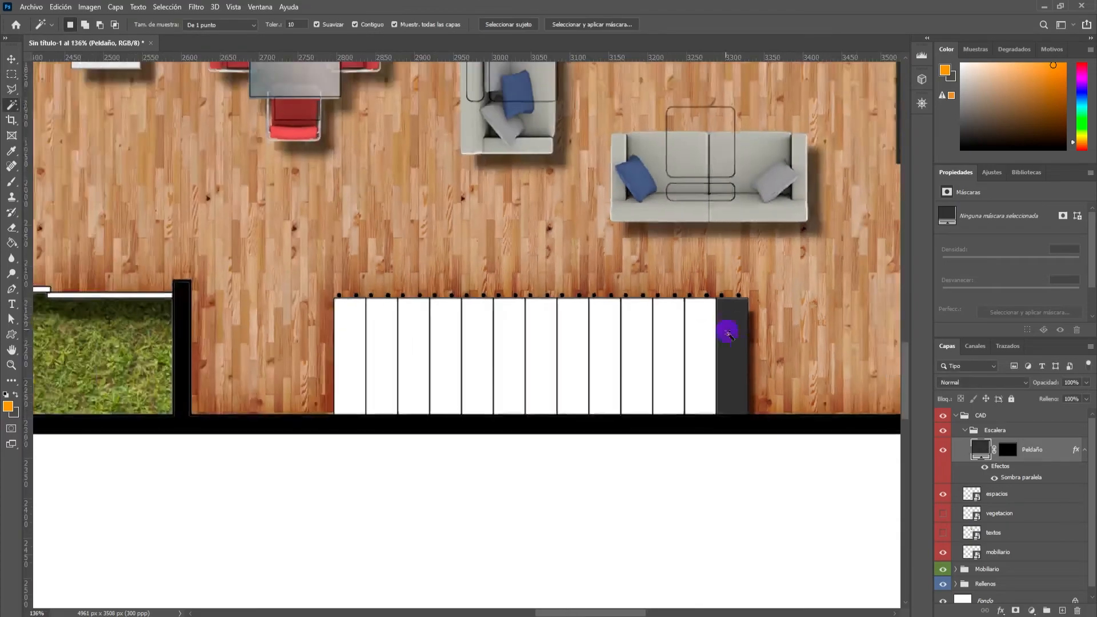
Duplicate the shadowed tread onto the neighbouring blank treads towards the grass patio, nudging the copies to align with the CAD lines.
{"action": "scroll", "coordinate": [749, 349], "scroll_direction": "up", "scroll_amount": 3}
{"action": "key", "text": "v"}
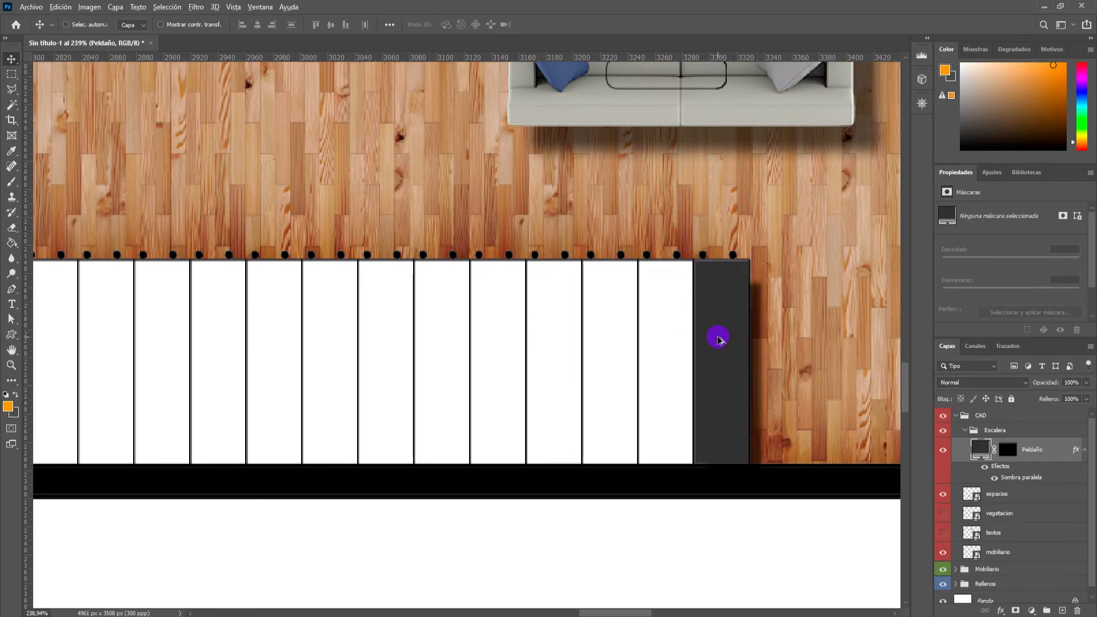
{"action": "left_click_drag", "start_coordinate": [719, 339], "coordinate": [510, 345]}
{"action": "left_click_drag", "start_coordinate": [510, 345], "coordinate": [455, 346]}
{"action": "key", "text": "Right"}
{"action": "key", "text": "Right"}
{"action": "key", "text": "Right"}
{"action": "key", "text": "Left"}
Continue duplicating the shadowed treads until the remaining blank steps of the staircase are covered.
{"action": "left_click_drag", "start_coordinate": [448, 345], "coordinate": [232, 344]}
{"action": "left_click", "coordinate": [286, 348], "text": "alt"}
{"action": "scroll", "coordinate": [354, 356], "scroll_direction": "down", "scroll_amount": 6}
{"action": "scroll", "coordinate": [247, 377], "scroll_direction": "up", "scroll_amount": 5}
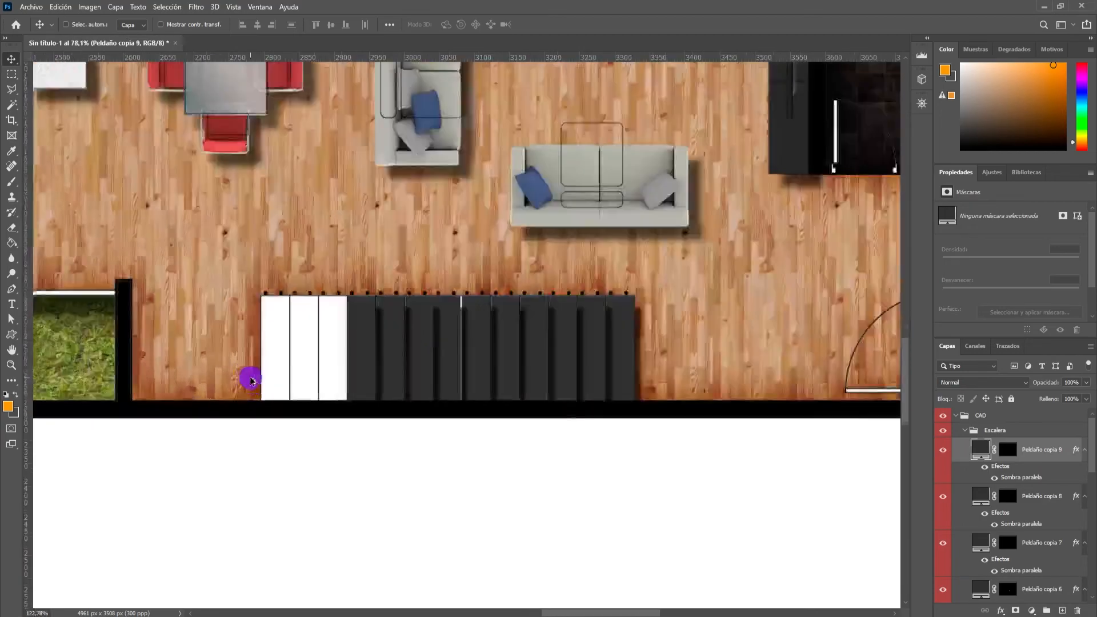
{"action": "left_click_drag", "start_coordinate": [437, 349], "coordinate": [302, 342]}
{"action": "left_click", "coordinate": [379, 345], "text": "alt"}
Nudge the Peldaño copia 6 tread towards the living room side to close the white gap beside it.
{"action": "scroll", "coordinate": [622, 315], "scroll_direction": "up", "scroll_amount": 3}
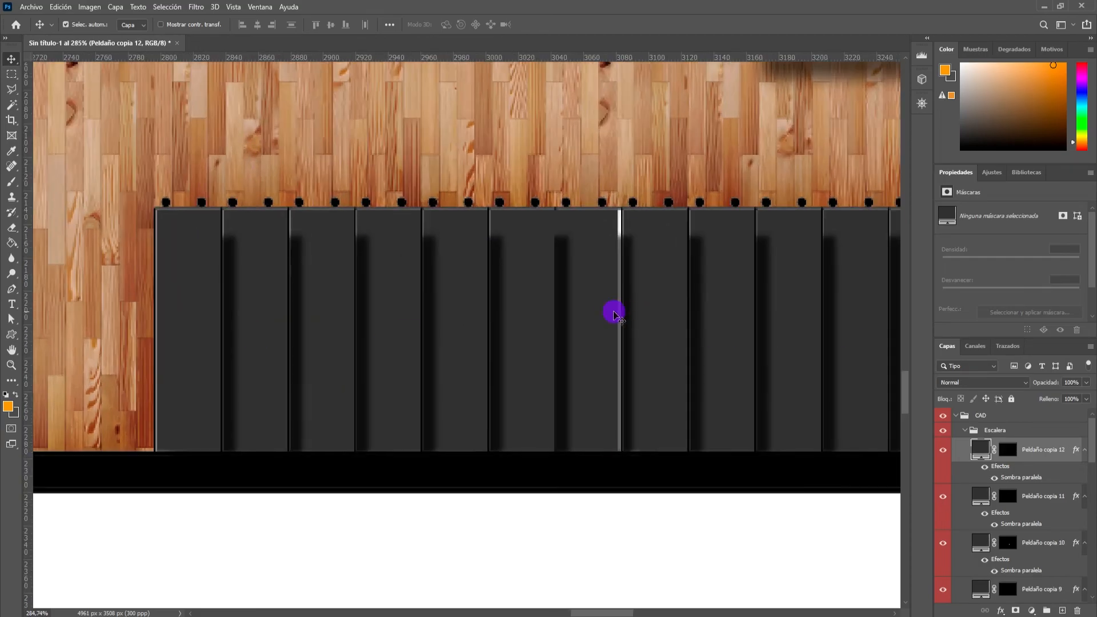
{"action": "left_click", "coordinate": [605, 313], "text": "ctrl"}
{"action": "key", "text": "Right"}
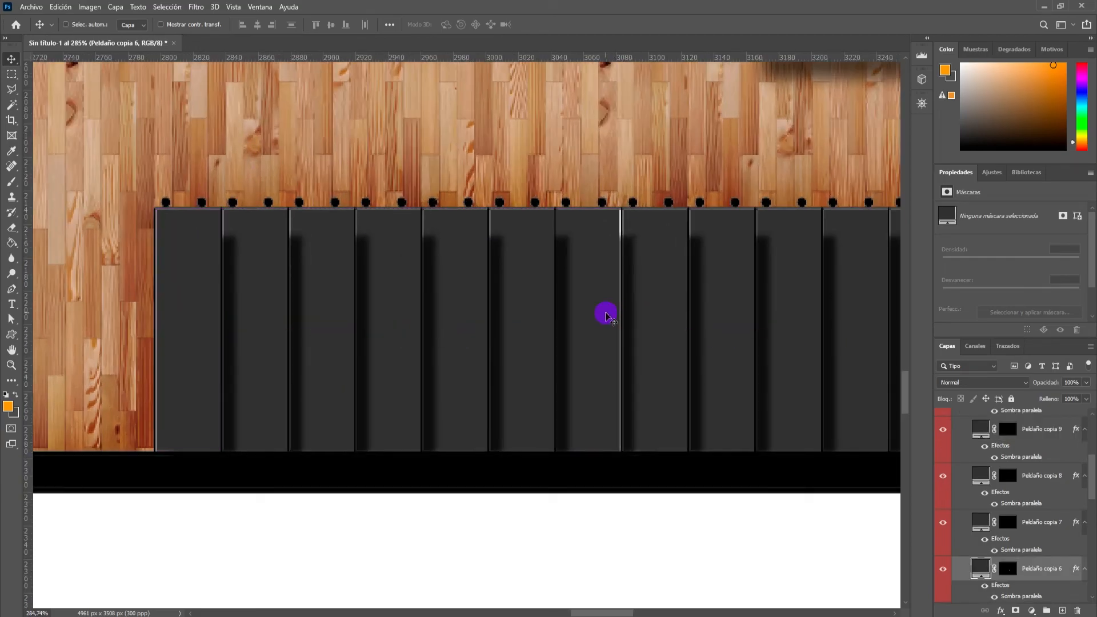
{"action": "scroll", "coordinate": [582, 320], "scroll_direction": "down", "scroll_amount": 6}
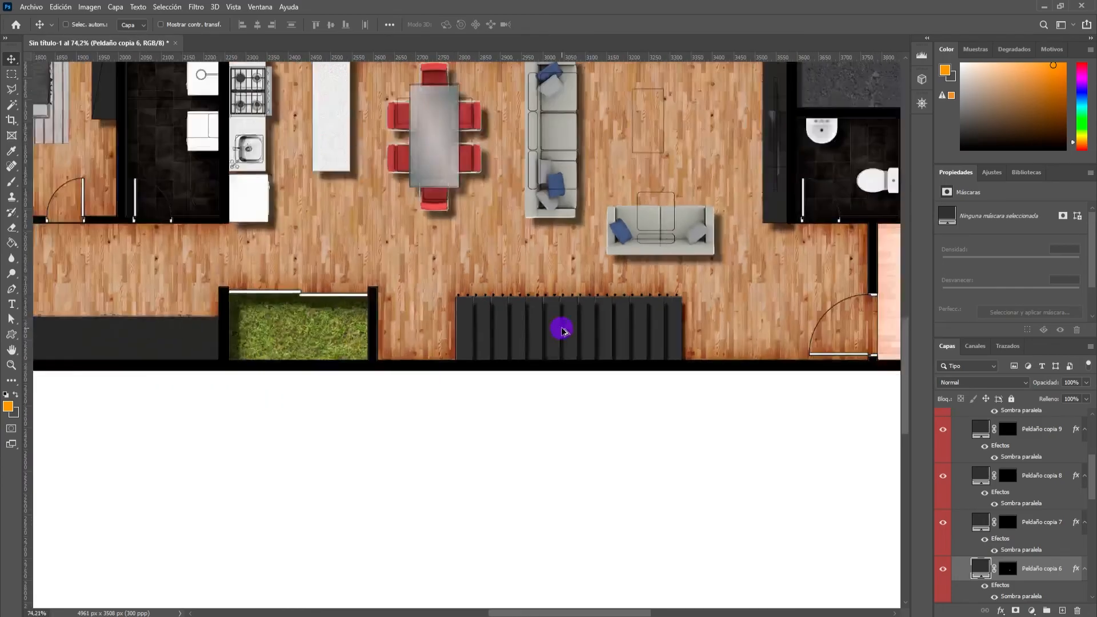
Collapse the Escalera group and make the textos layer visible.
{"action": "scroll", "coordinate": [556, 335], "scroll_direction": "down", "scroll_amount": 4}
{"action": "scroll", "coordinate": [487, 272], "scroll_direction": "up", "scroll_amount": 1}
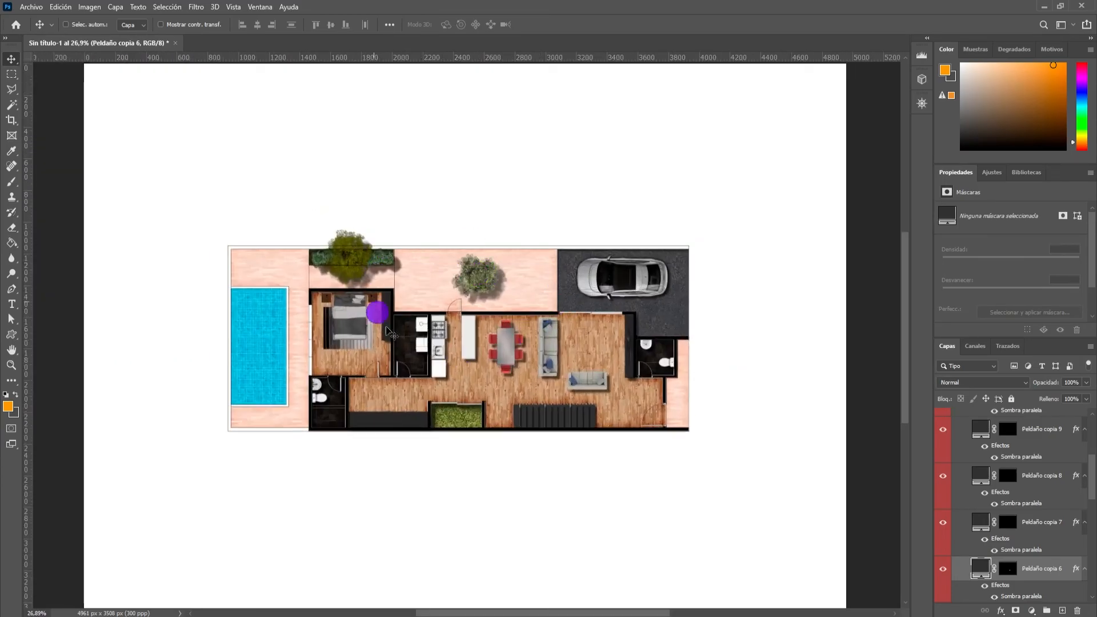
{"action": "scroll", "coordinate": [1004, 487], "scroll_direction": "up", "scroll_amount": 4}
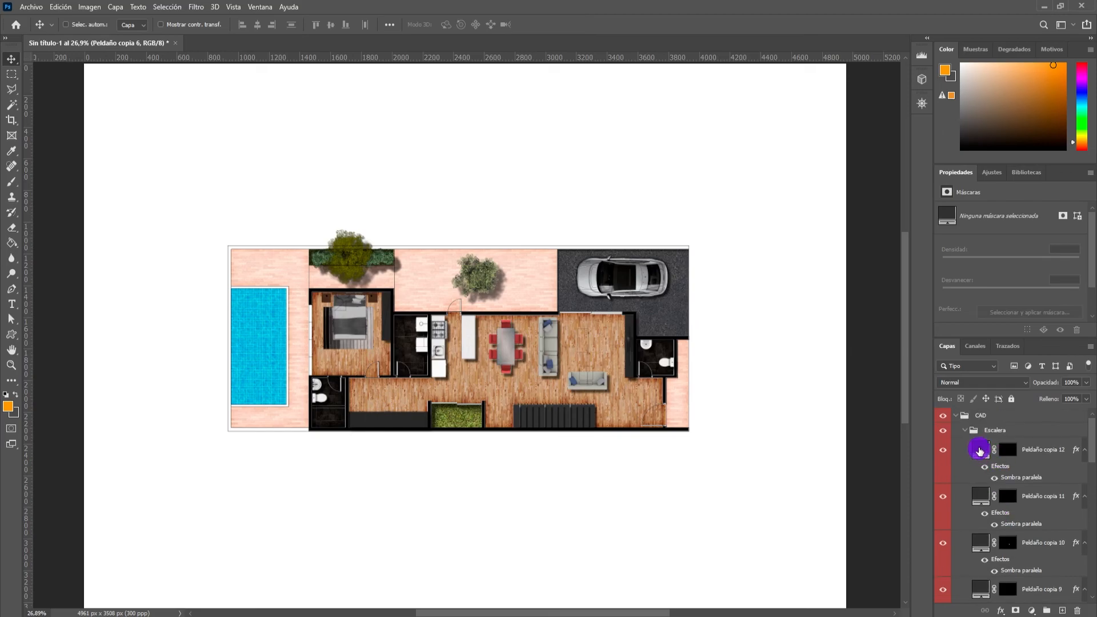
{"action": "left_click", "coordinate": [963, 432]}
{"action": "left_click", "coordinate": [964, 431]}
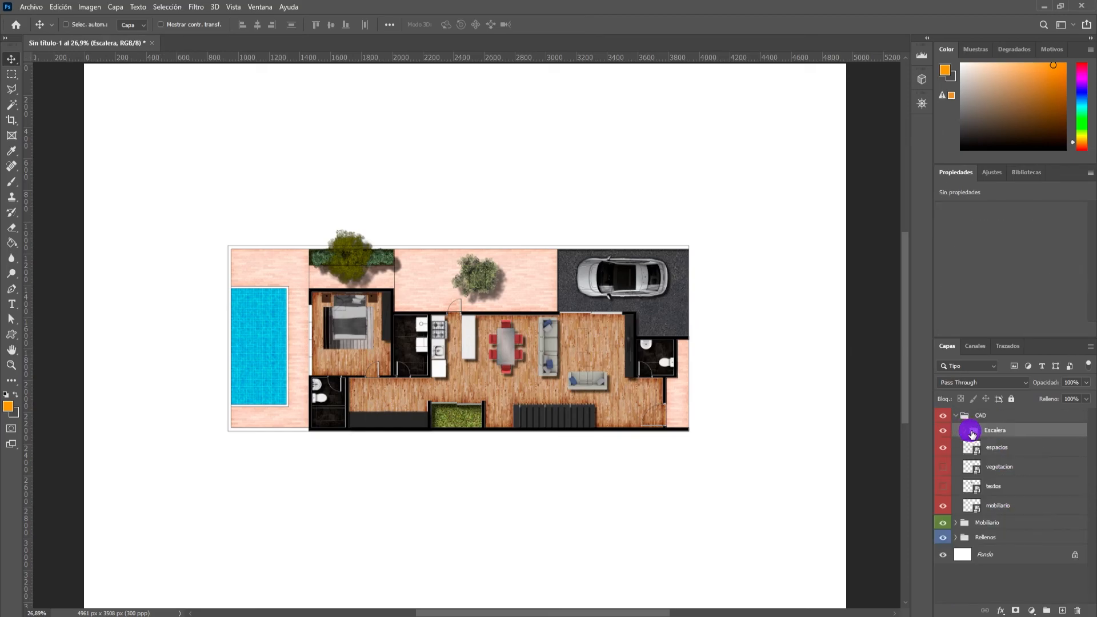
{"action": "left_click", "coordinate": [943, 488]}
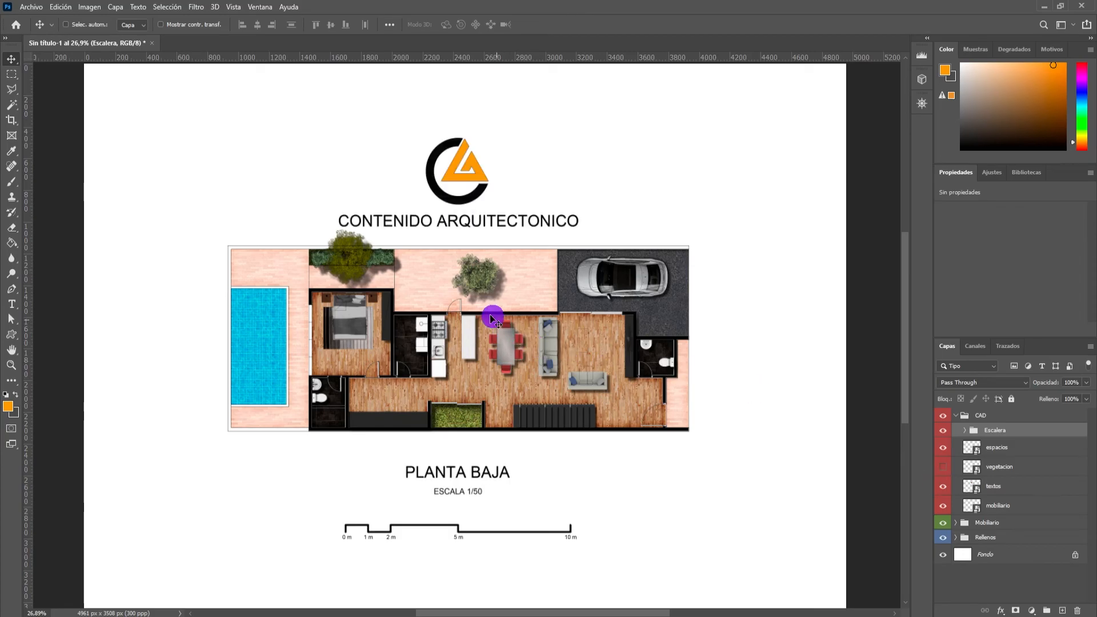
Examine the whole sheet, including the furniture, staircase, logo, titles and graphic scale, and the contents of the Escalera group.
{"action": "scroll", "coordinate": [439, 289], "scroll_direction": "down", "scroll_amount": 3}
{"action": "scroll", "coordinate": [577, 200], "scroll_direction": "up", "scroll_amount": 2}
{"action": "scroll", "coordinate": [483, 336], "scroll_direction": "up", "scroll_amount": 2}
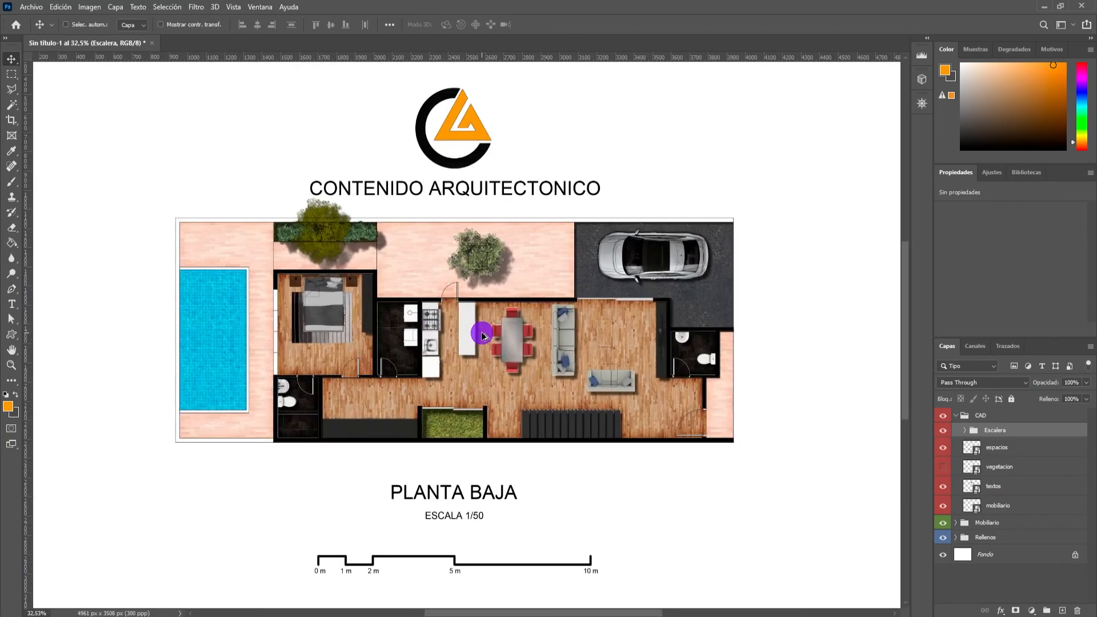
{"action": "scroll", "coordinate": [421, 317], "scroll_direction": "down", "scroll_amount": 2}
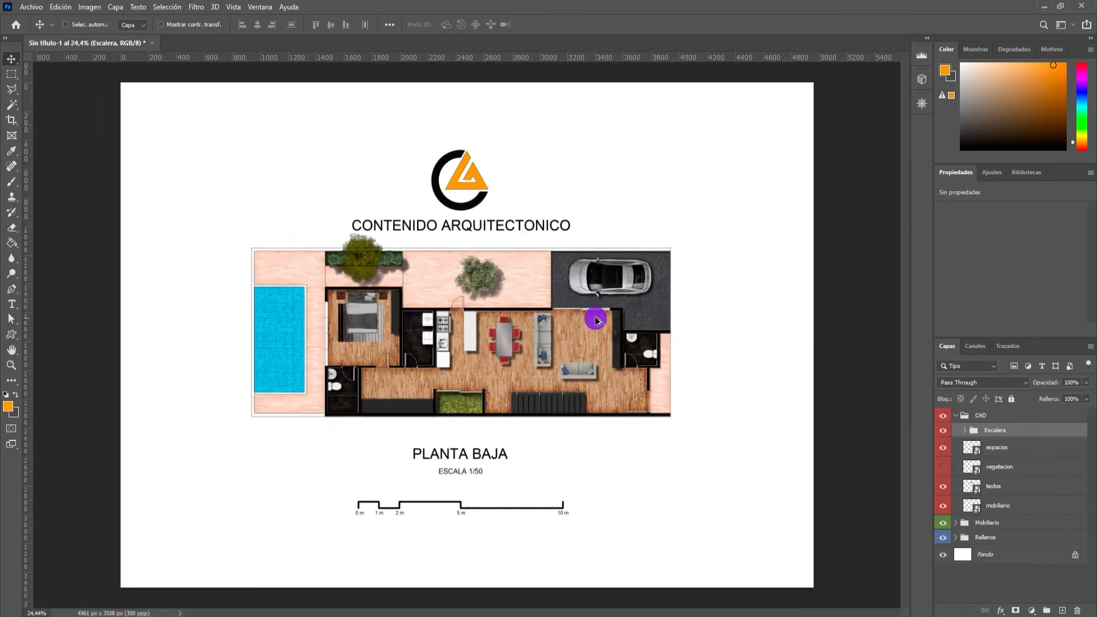
{"action": "scroll", "coordinate": [528, 256], "scroll_direction": "up", "scroll_amount": 1}
{"action": "scroll", "coordinate": [428, 330], "scroll_direction": "down", "scroll_amount": 1}
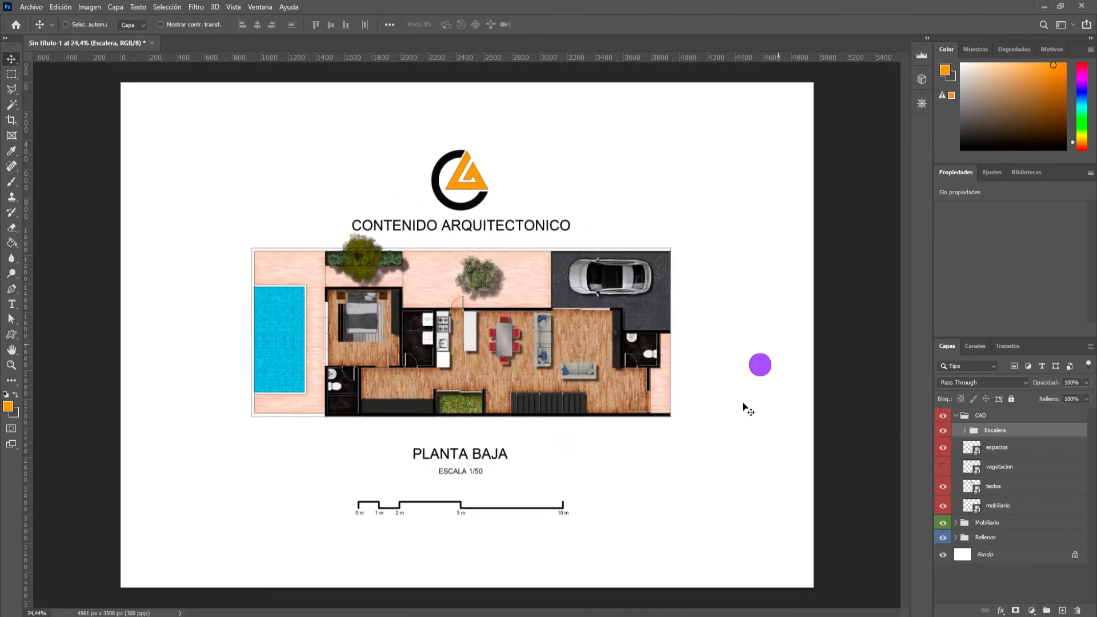
{"action": "scroll", "coordinate": [377, 314], "scroll_direction": "up", "scroll_amount": 3}
{"action": "scroll", "coordinate": [366, 315], "scroll_direction": "down", "scroll_amount": 2}
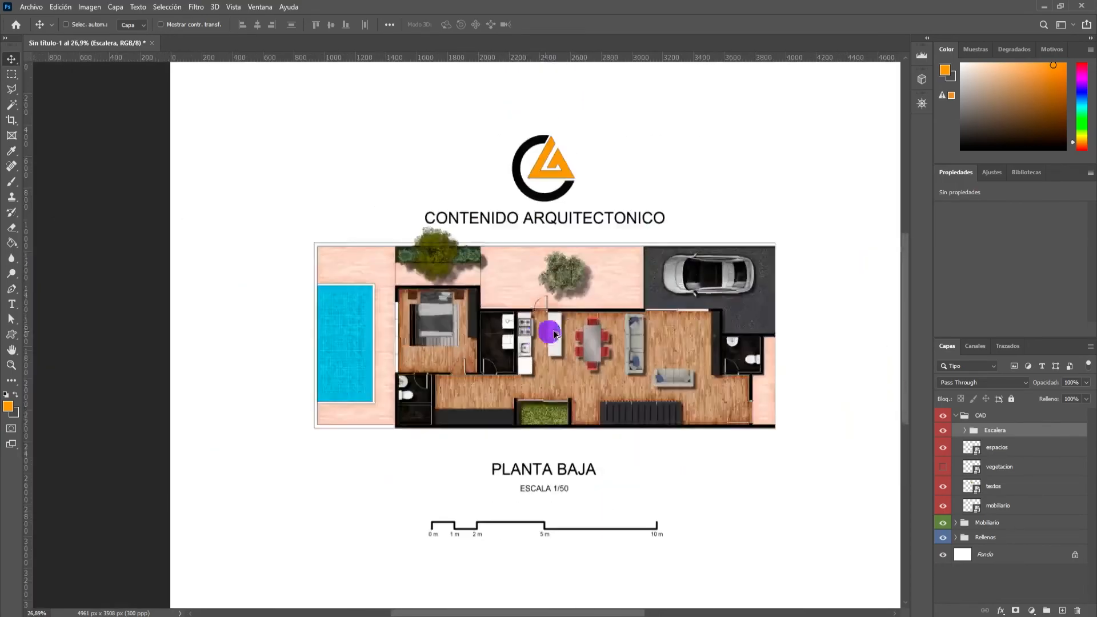
{"action": "scroll", "coordinate": [616, 214], "scroll_direction": "up", "scroll_amount": 2}
{"action": "scroll", "coordinate": [502, 509], "scroll_direction": "down", "scroll_amount": 1}
{"action": "scroll", "coordinate": [526, 485], "scroll_direction": "up", "scroll_amount": 3}
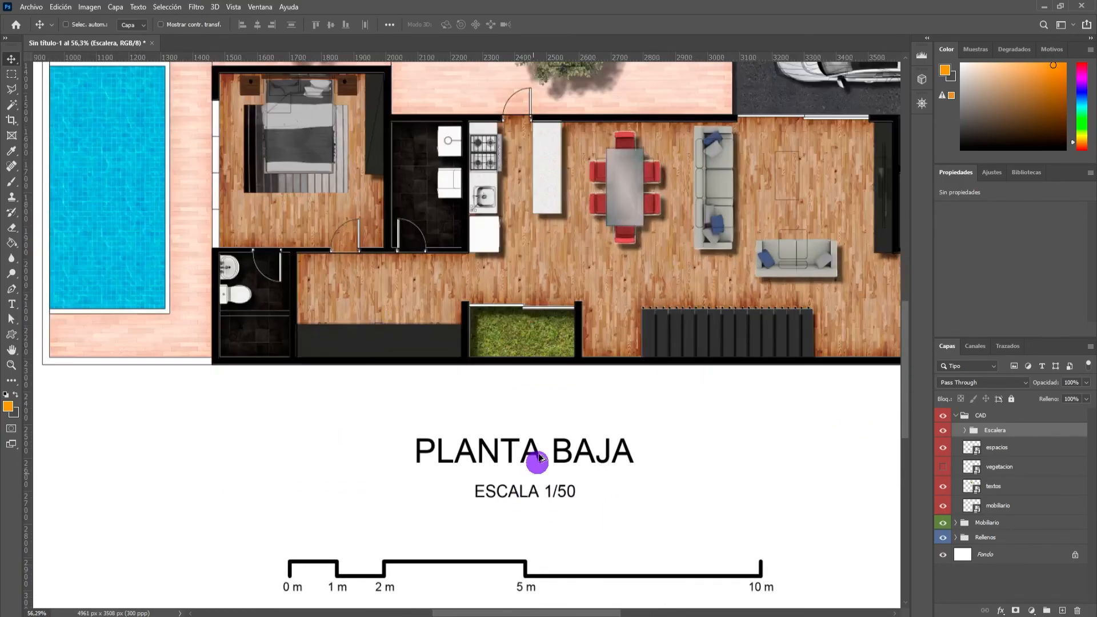
{"action": "scroll", "coordinate": [473, 463], "scroll_direction": "down", "scroll_amount": 3}
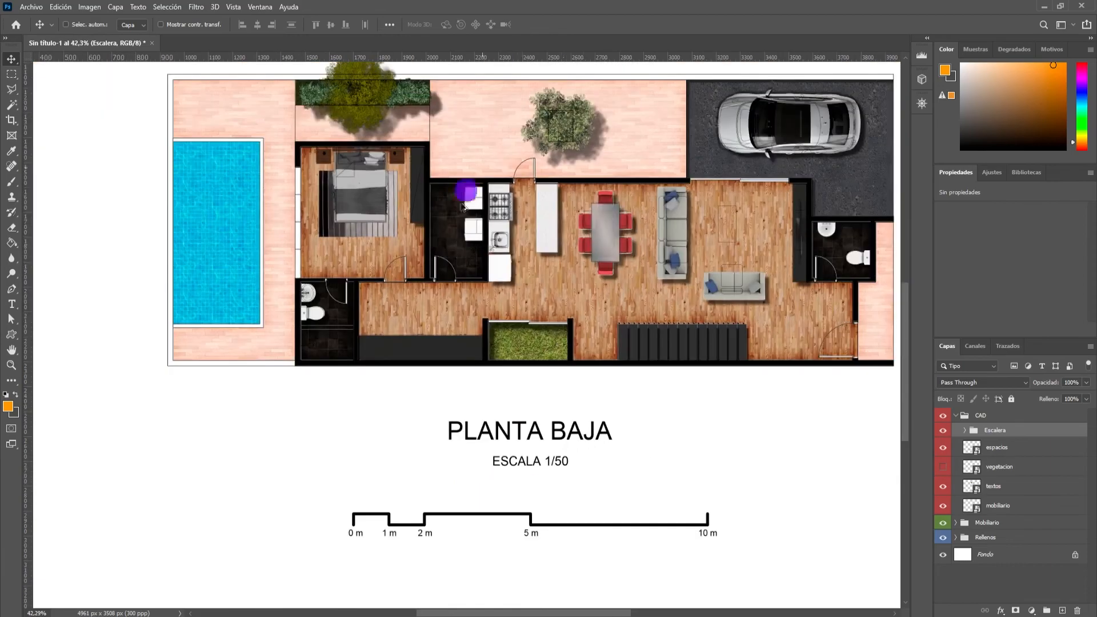
{"action": "scroll", "coordinate": [573, 272], "scroll_direction": "up", "scroll_amount": 4}
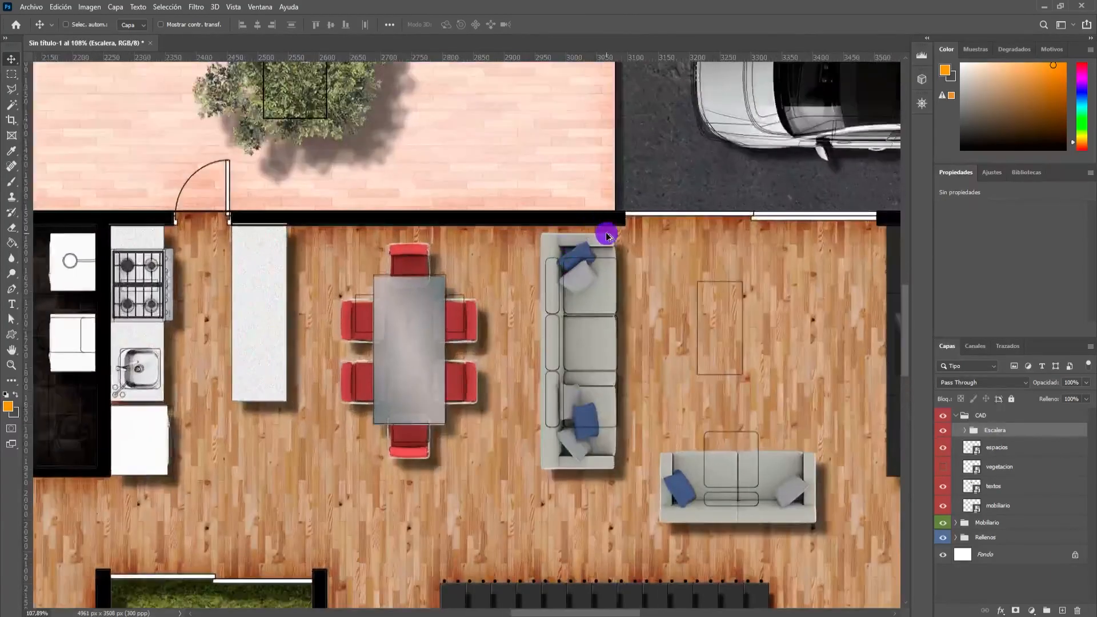
{"action": "scroll", "coordinate": [604, 238], "scroll_direction": "down", "scroll_amount": 1}
{"action": "scroll", "coordinate": [465, 252], "scroll_direction": "down", "scroll_amount": 3}
{"action": "scroll", "coordinate": [445, 228], "scroll_direction": "up", "scroll_amount": 1}
{"action": "scroll", "coordinate": [446, 228], "scroll_direction": "down", "scroll_amount": 1}
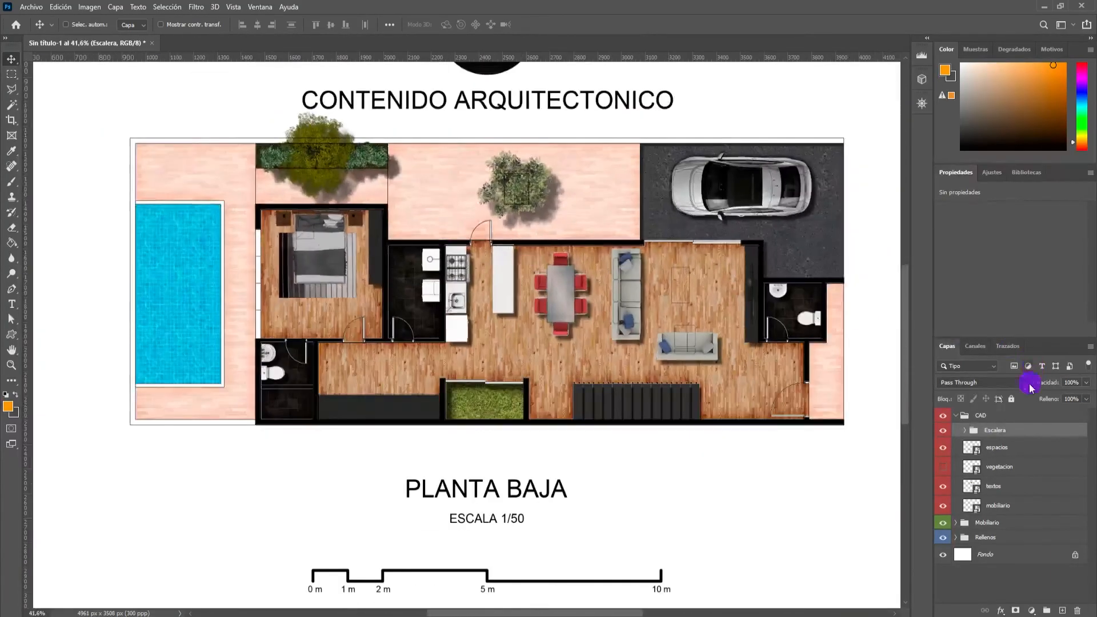
{"action": "left_click", "coordinate": [965, 432]}
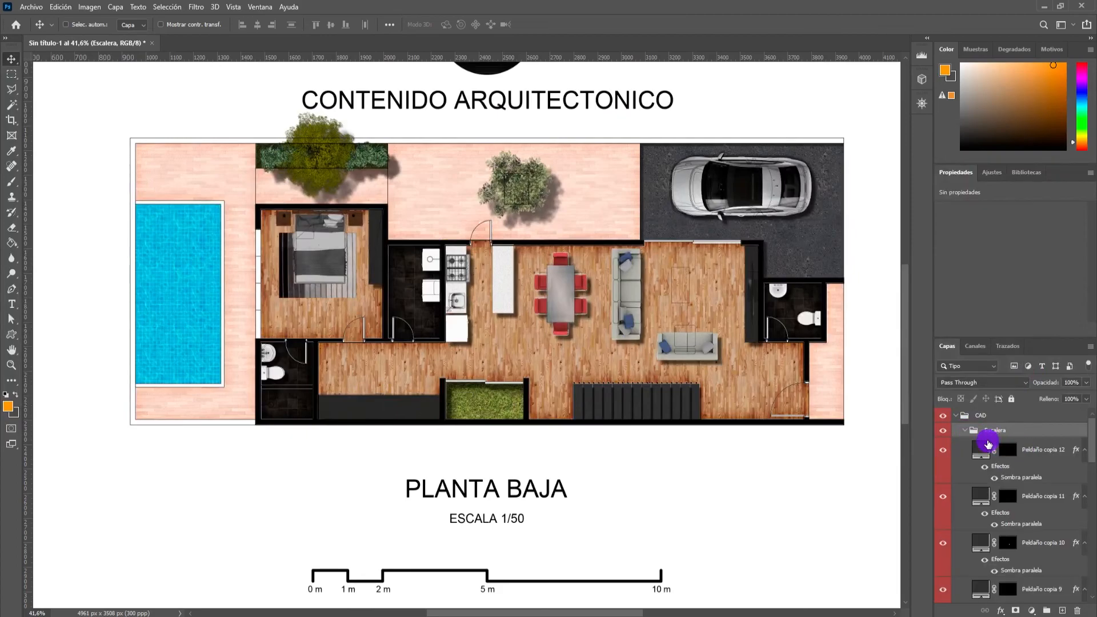
{"action": "left_click", "coordinate": [965, 432]}
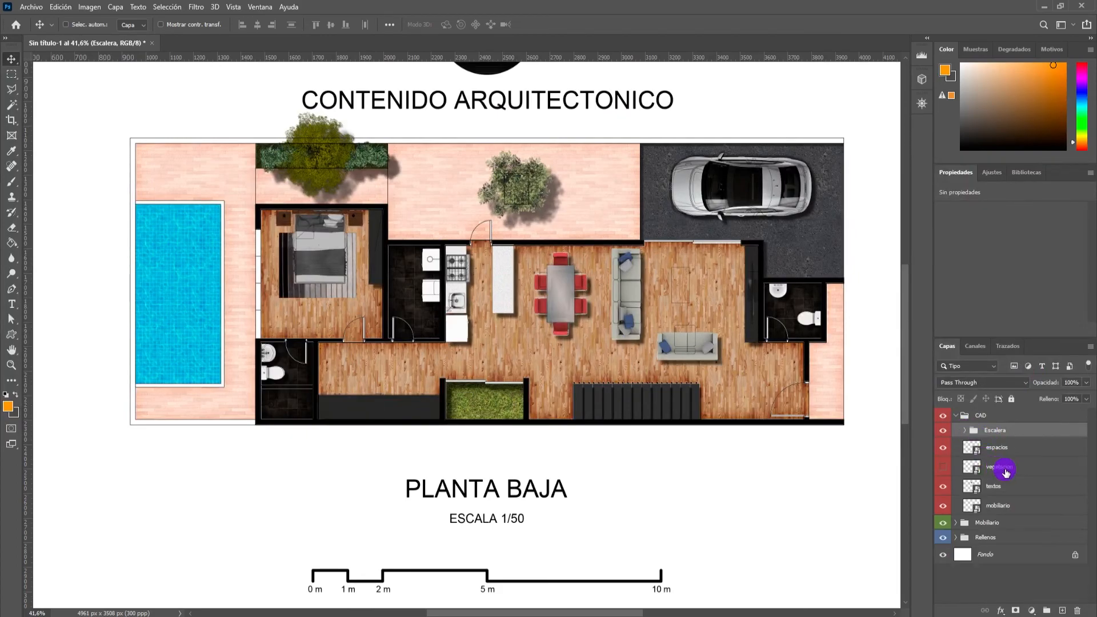
Add a stroke layer effect to the textos layer, keeping the titles in view.
{"action": "left_click", "coordinate": [1023, 493]}
{"action": "right_click", "coordinate": [1024, 493]}
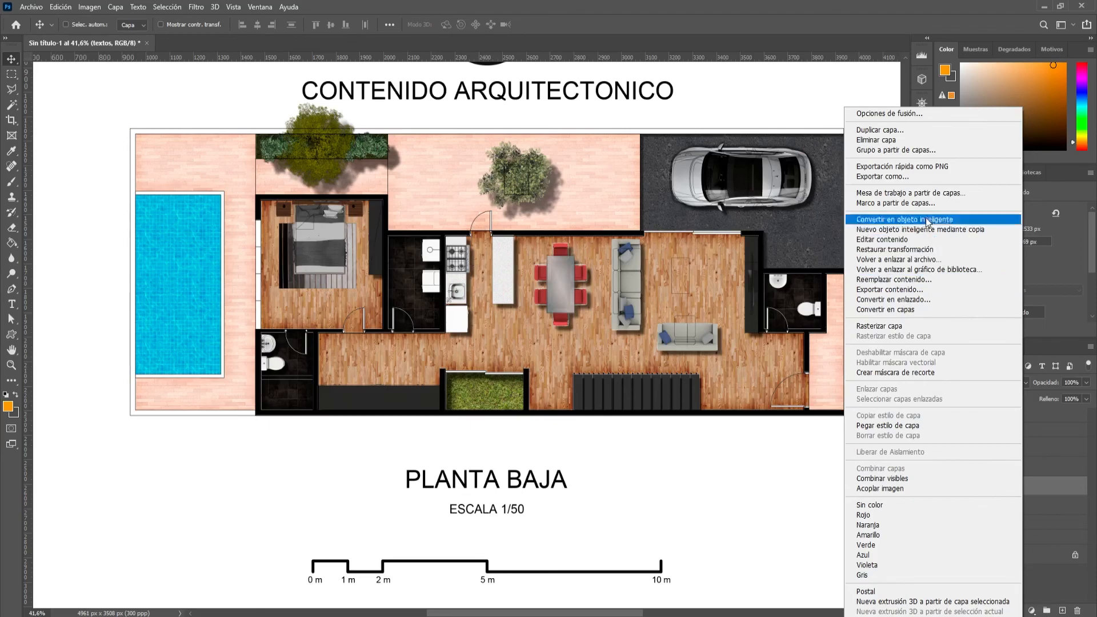
{"action": "left_click", "coordinate": [893, 113]}
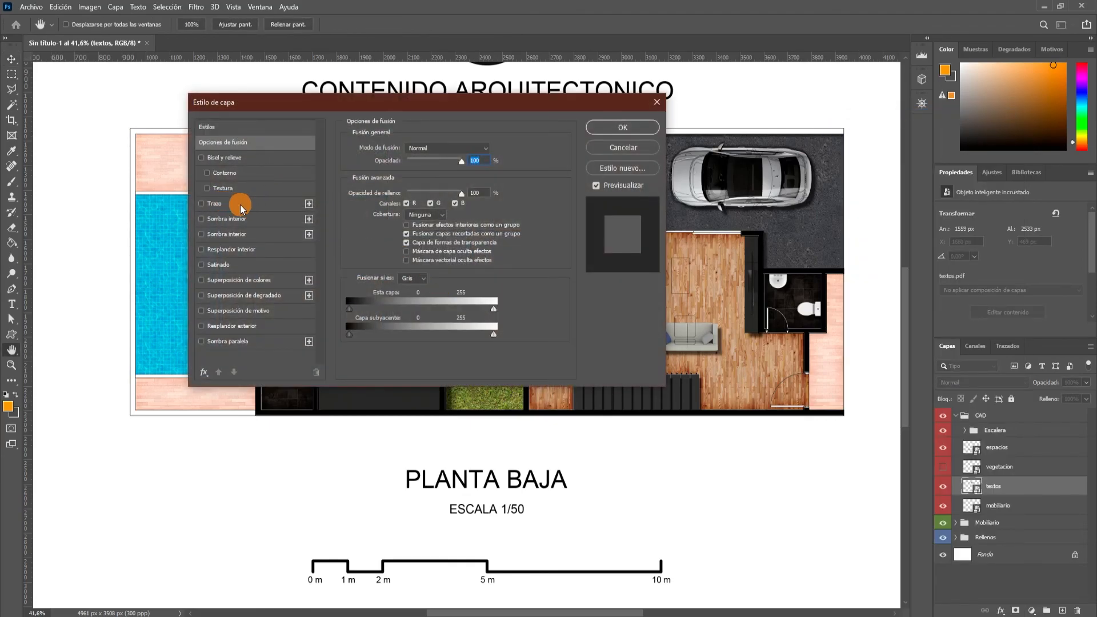
{"action": "left_click", "coordinate": [240, 204]}
{"action": "left_click_drag", "start_coordinate": [449, 111], "coordinate": [829, 149]}
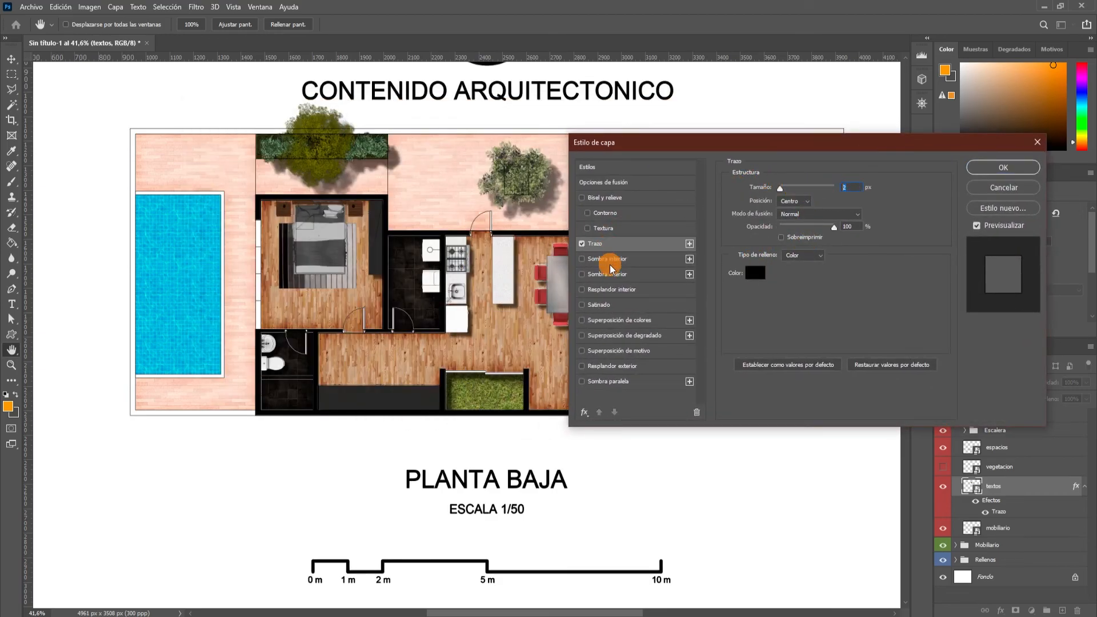
Try a 15 px stroke on the textos layer, testing the Exterior position and returning it to Centro.
{"action": "type", "text": "15"}
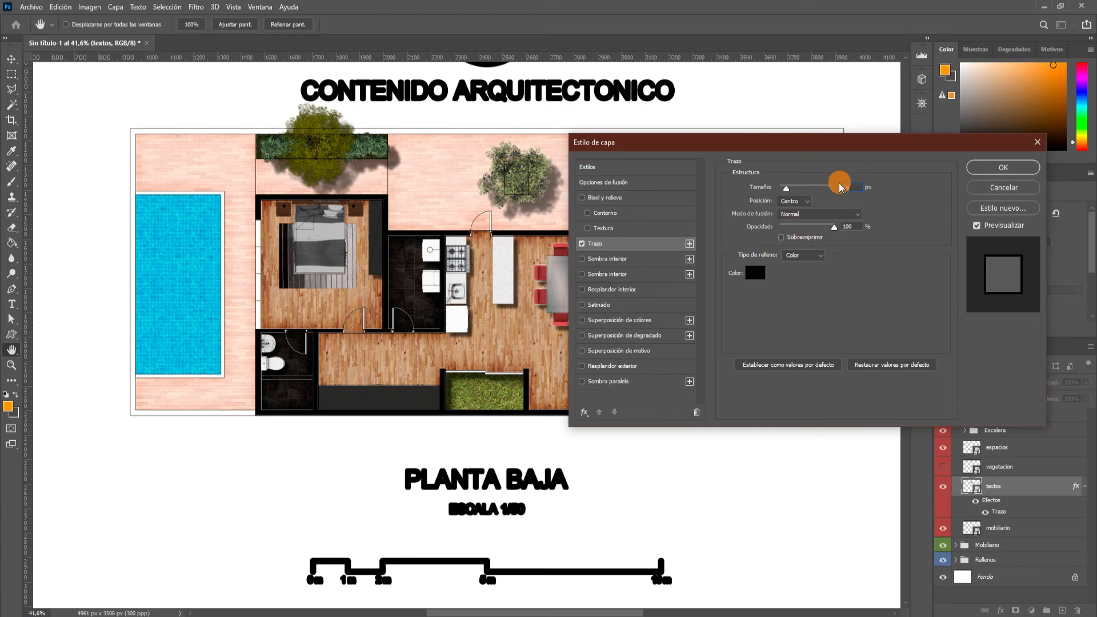
{"action": "left_click", "coordinate": [800, 203]}
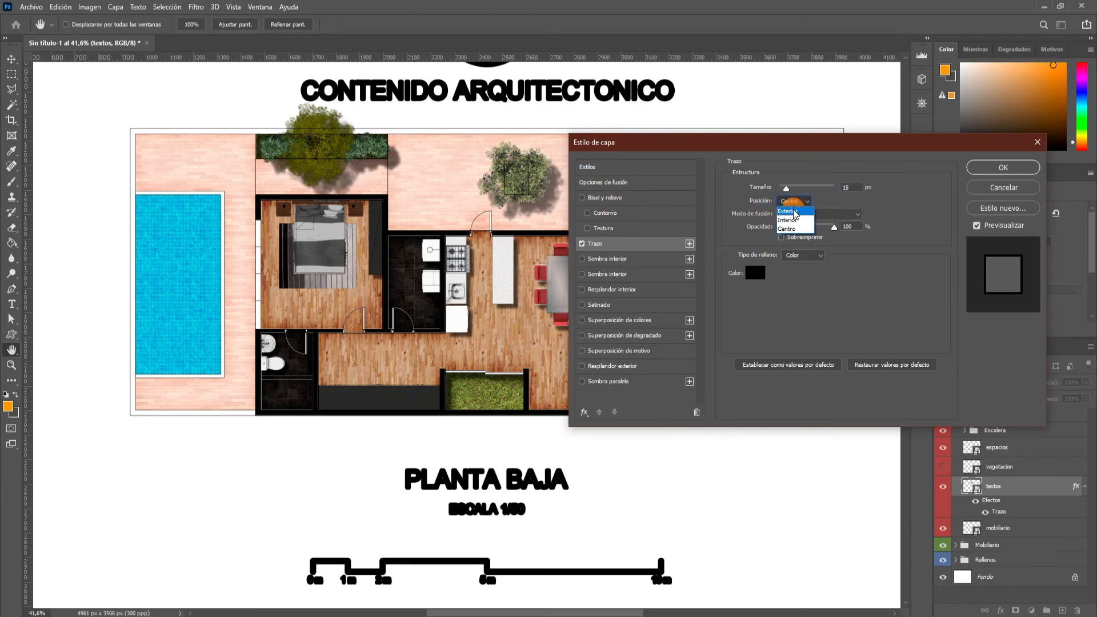
{"action": "left_click", "coordinate": [795, 215]}
{"action": "left_click", "coordinate": [800, 204]}
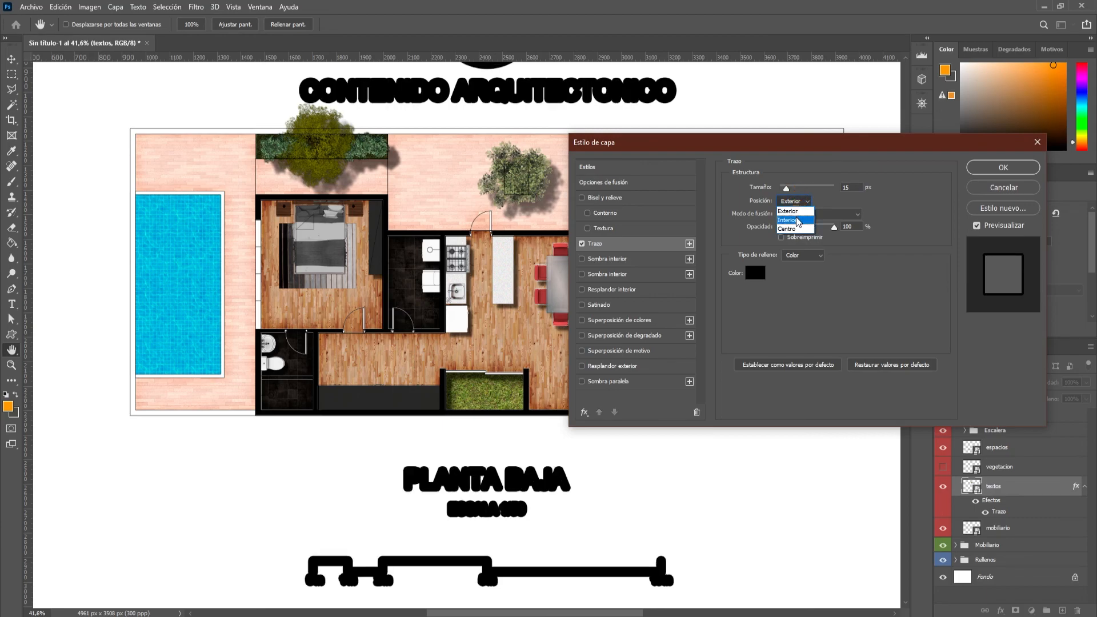
{"action": "left_click", "coordinate": [791, 228]}
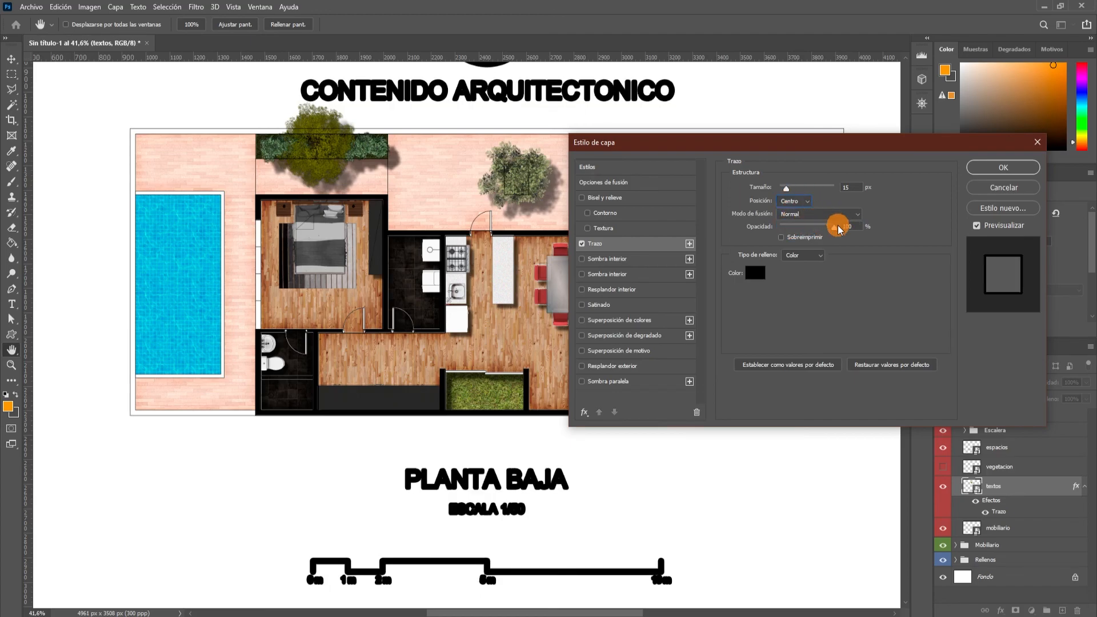
Try red, dark brown and black as the stroke colour, keeping opacity at 100%, and discard the colour change.
{"action": "left_click_drag", "start_coordinate": [830, 234], "coordinate": [854, 228]}
{"action": "left_click", "coordinate": [754, 272]}
{"action": "left_click", "coordinate": [257, 366]}
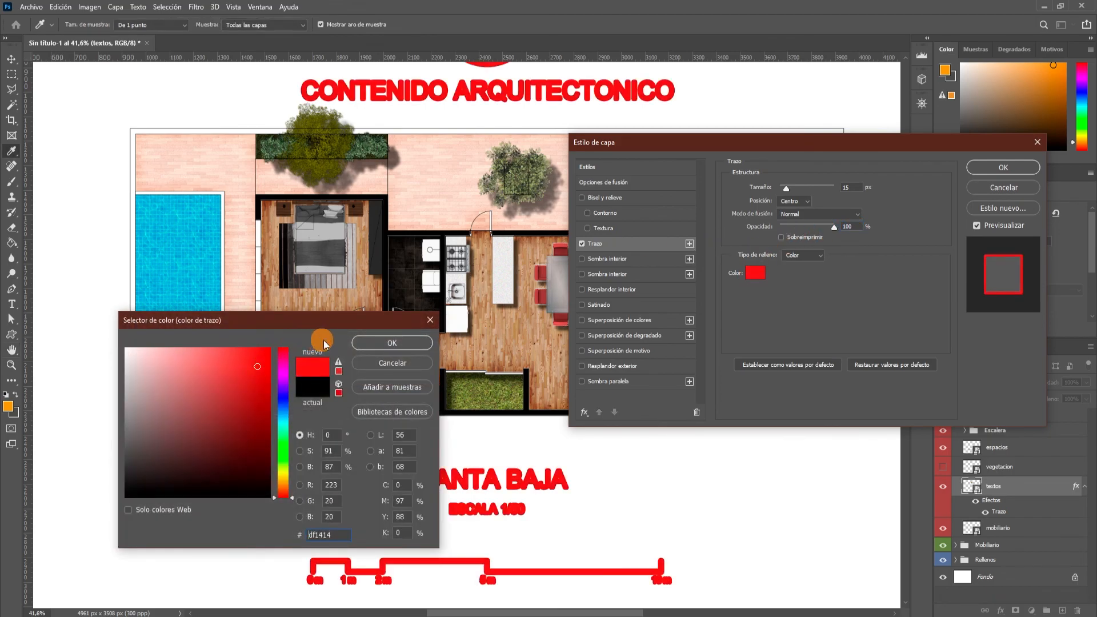
{"action": "left_click", "coordinate": [140, 469]}
{"action": "left_click", "coordinate": [193, 477]}
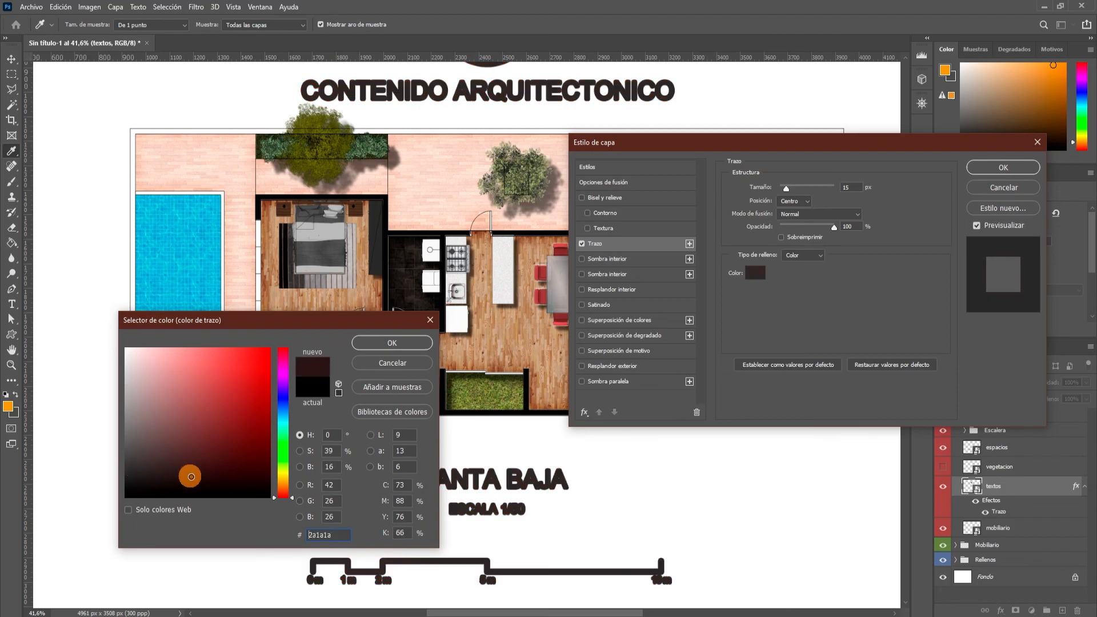
{"action": "left_click_drag", "start_coordinate": [171, 474], "coordinate": [93, 506]}
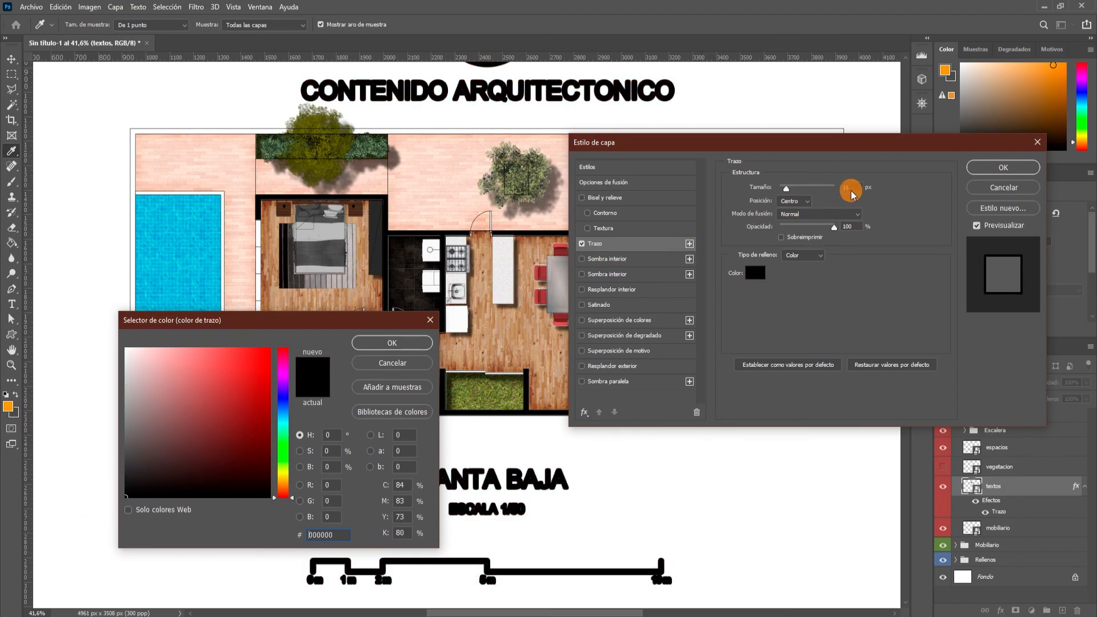
{"action": "left_click", "coordinate": [429, 322]}
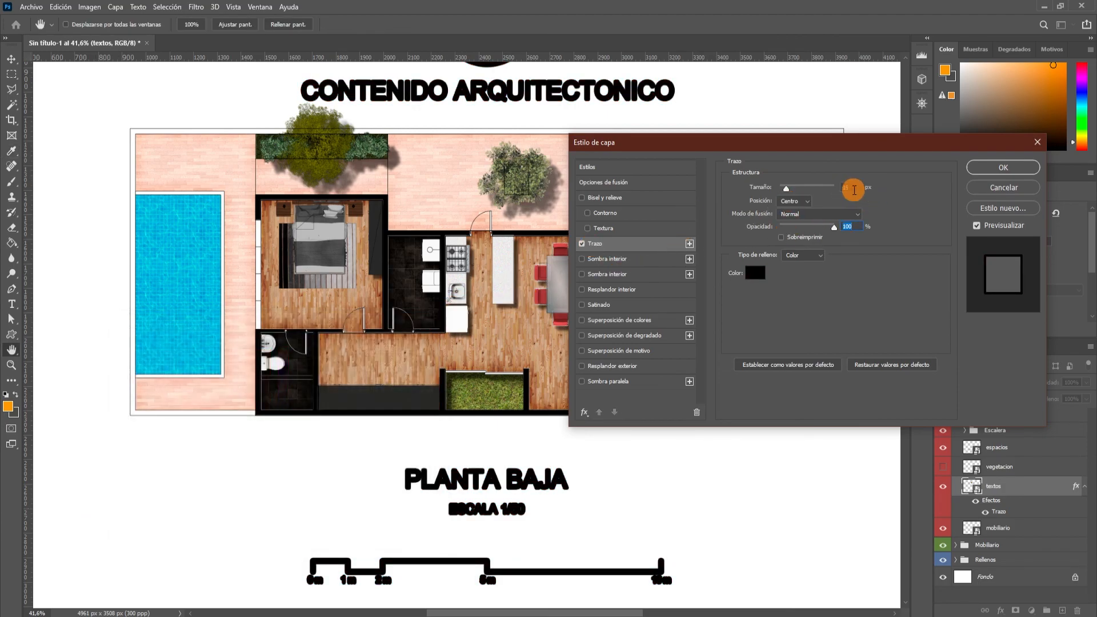
Set the textos stroke size to 2 px, apply the layer style and check the whole sheet.
{"action": "type", "text": "2"}
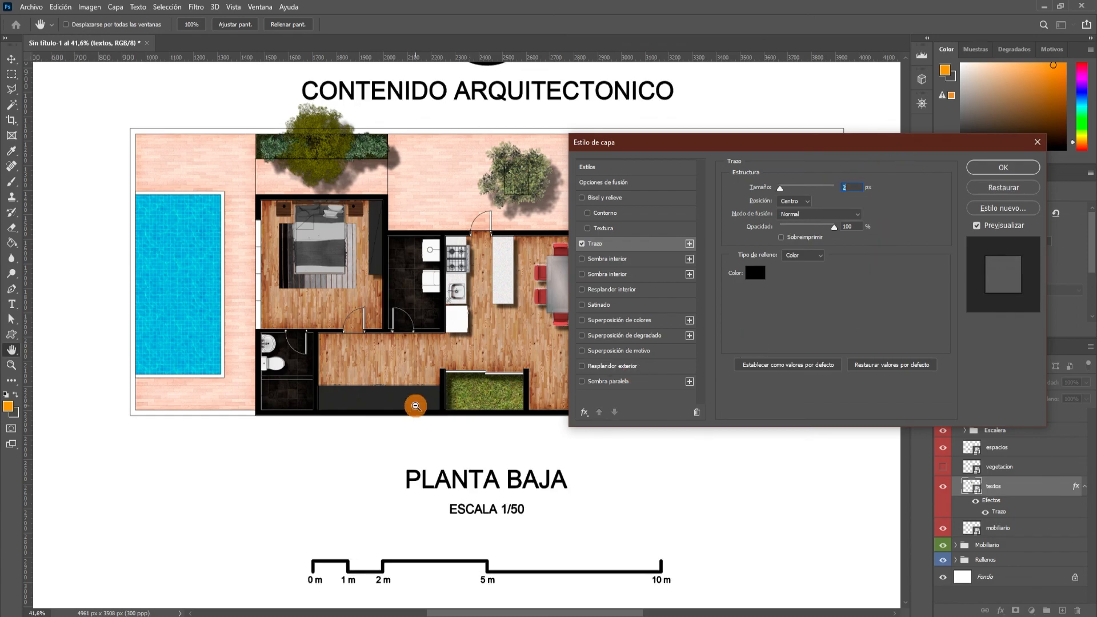
{"action": "left_click", "coordinate": [1002, 166]}
{"action": "key", "text": "ctrl+0"}
{"action": "scroll", "coordinate": [530, 272], "scroll_direction": "down", "scroll_amount": 1}
{"action": "scroll", "coordinate": [491, 283], "scroll_direction": "up", "scroll_amount": 1}
{"action": "scroll", "coordinate": [513, 296], "scroll_direction": "down", "scroll_amount": 2}
{"action": "scroll", "coordinate": [548, 283], "scroll_direction": "up", "scroll_amount": 1}
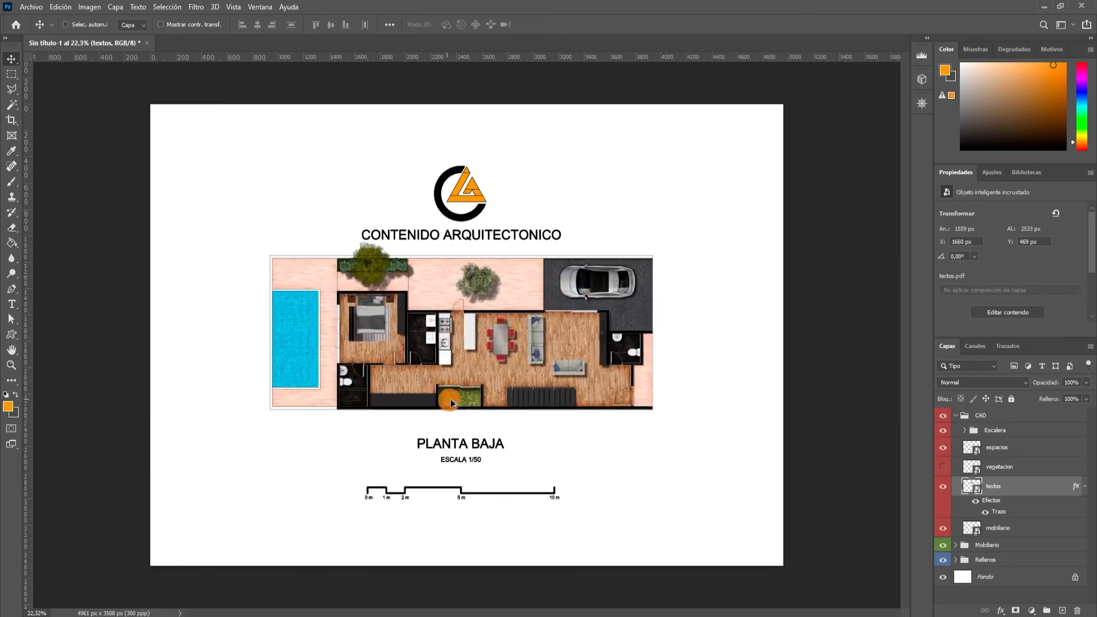